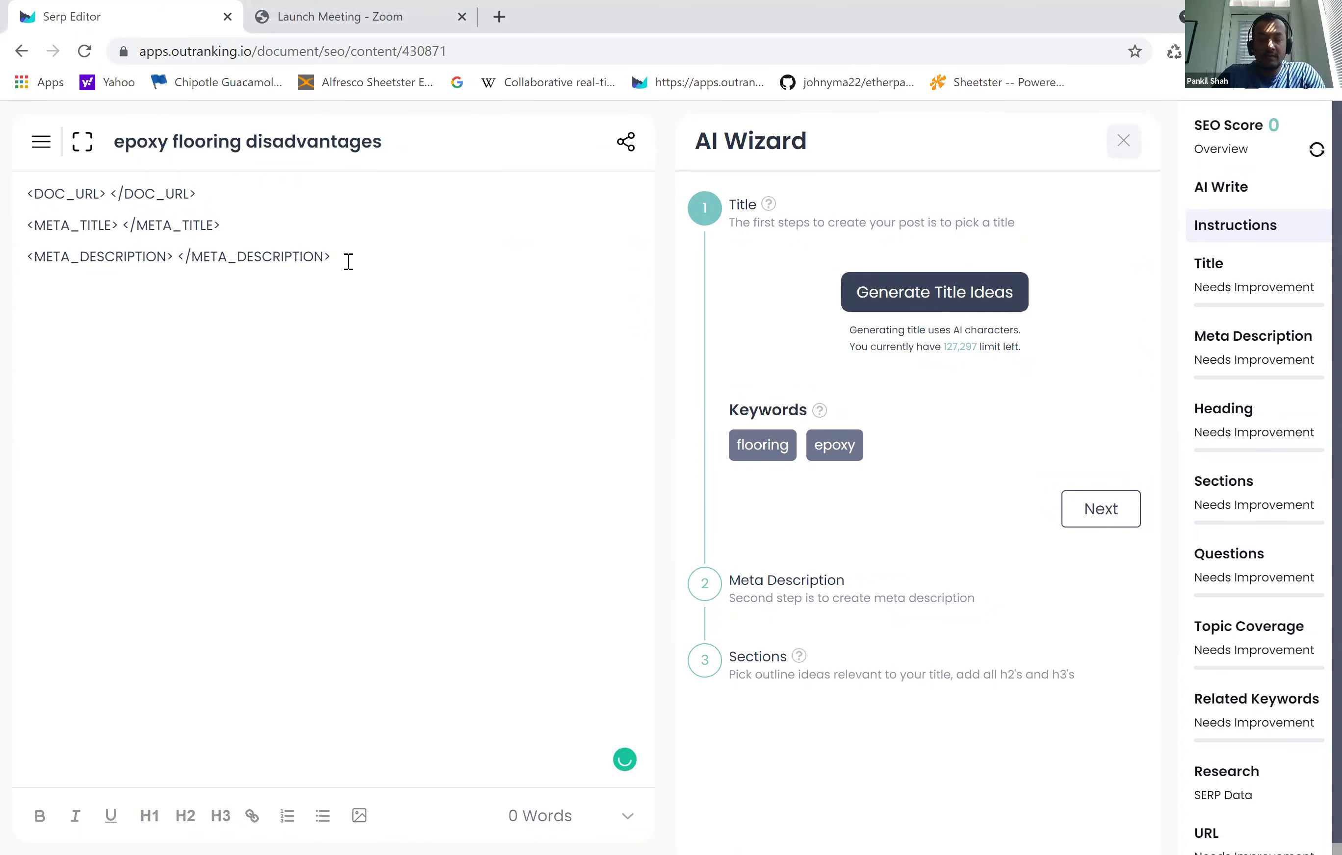
- Open the Concepts Builder for the epoxy flooring disadvantages document
key(ctrl+plus)
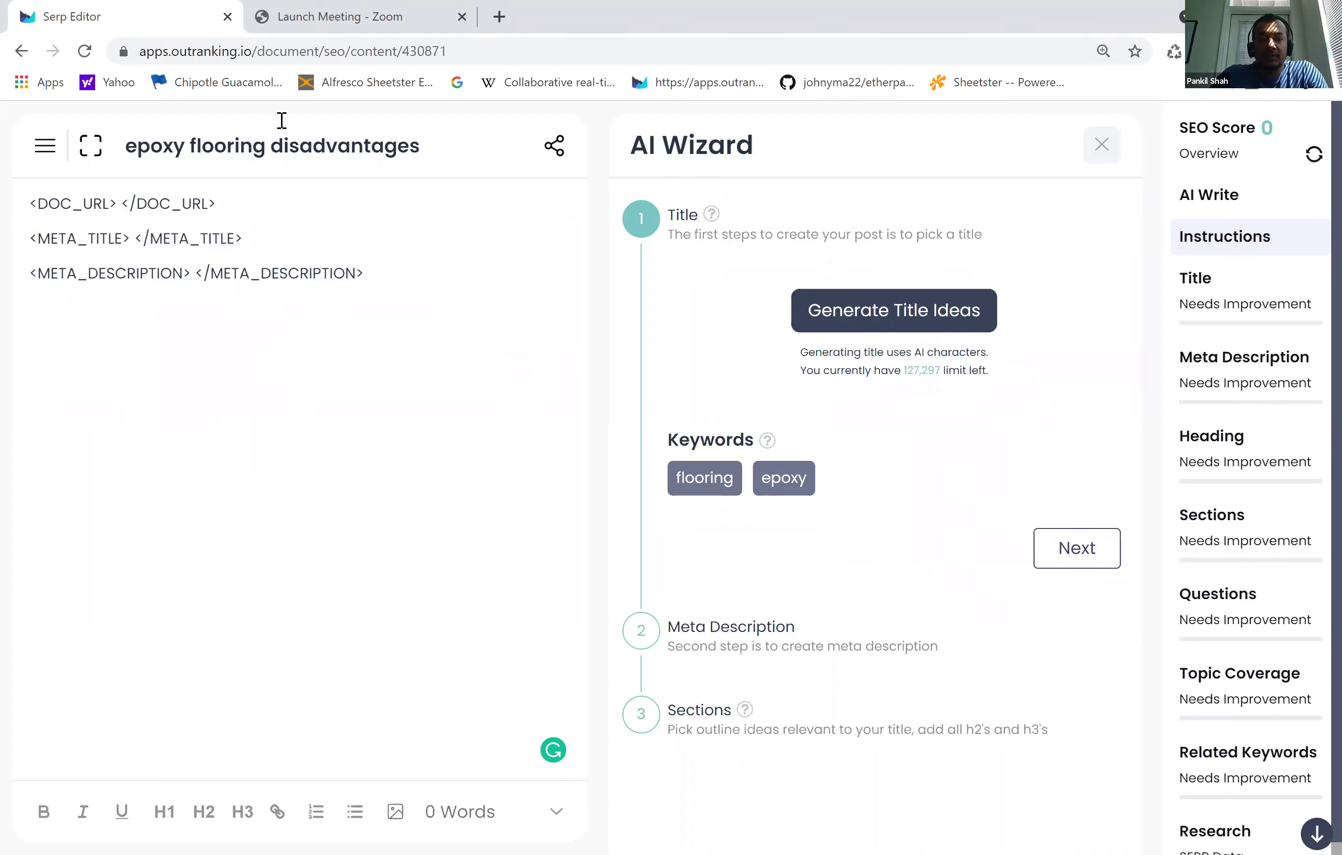
click(45, 161)
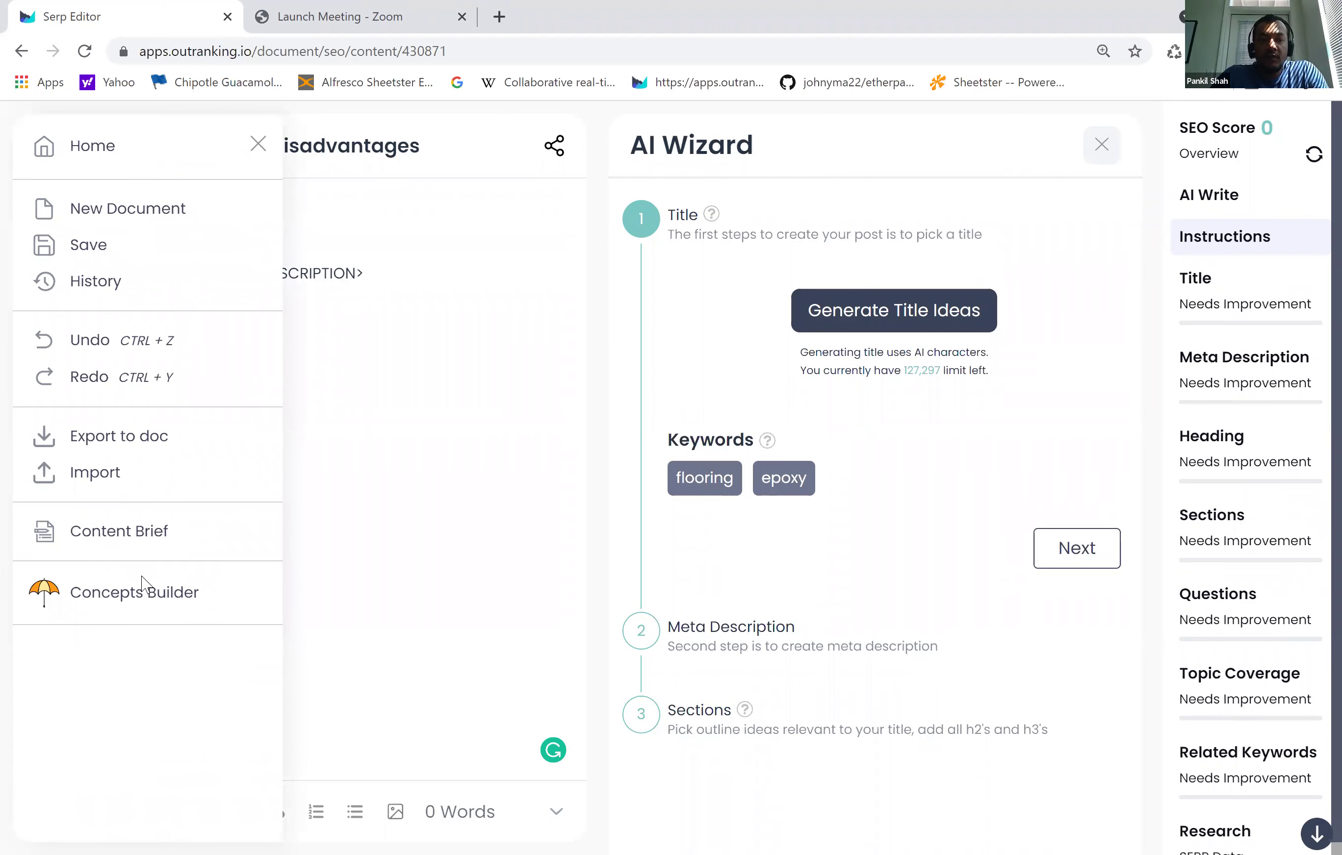
click(111, 607)
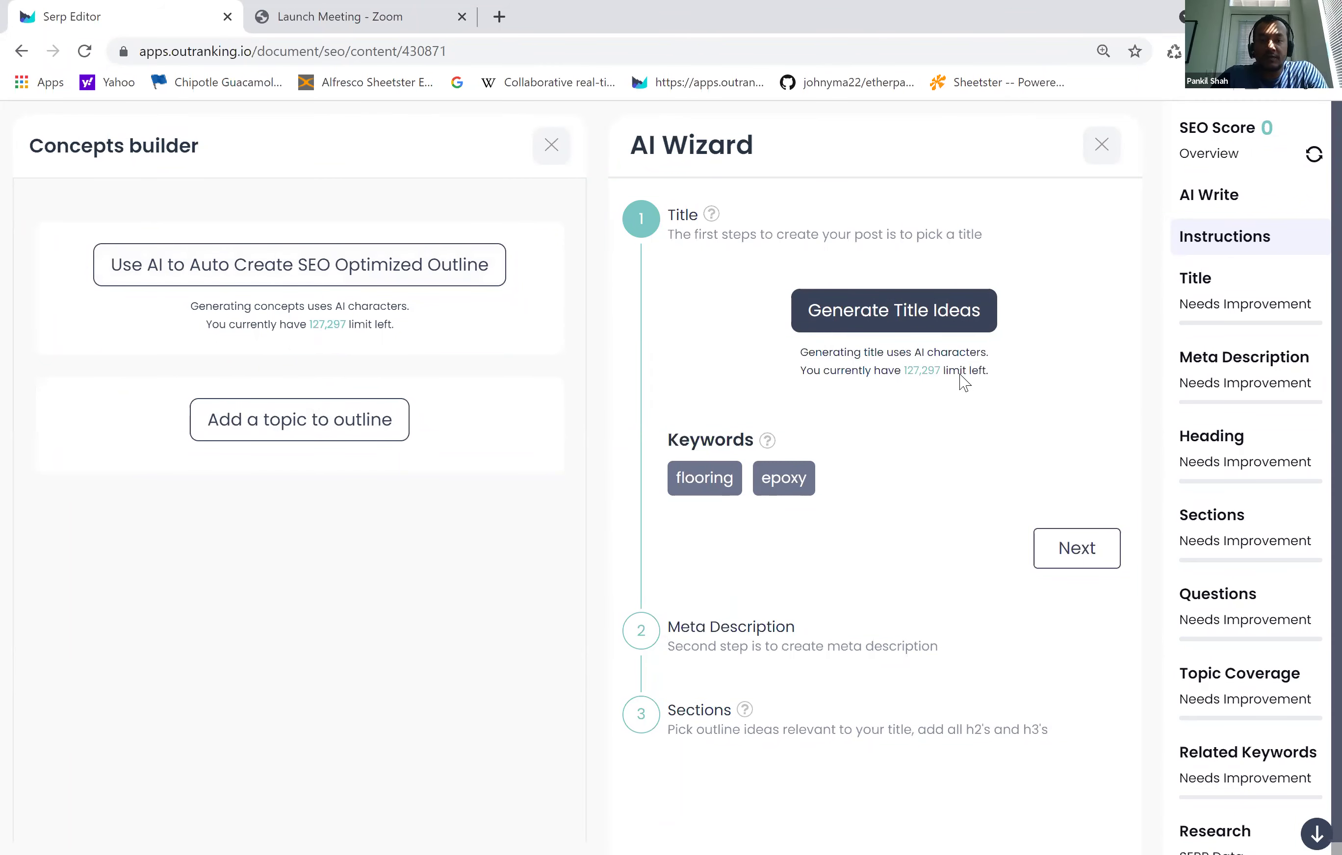
- Generate AI title ideas in the AI Wizard and close the Concepts Builder
click(856, 325)
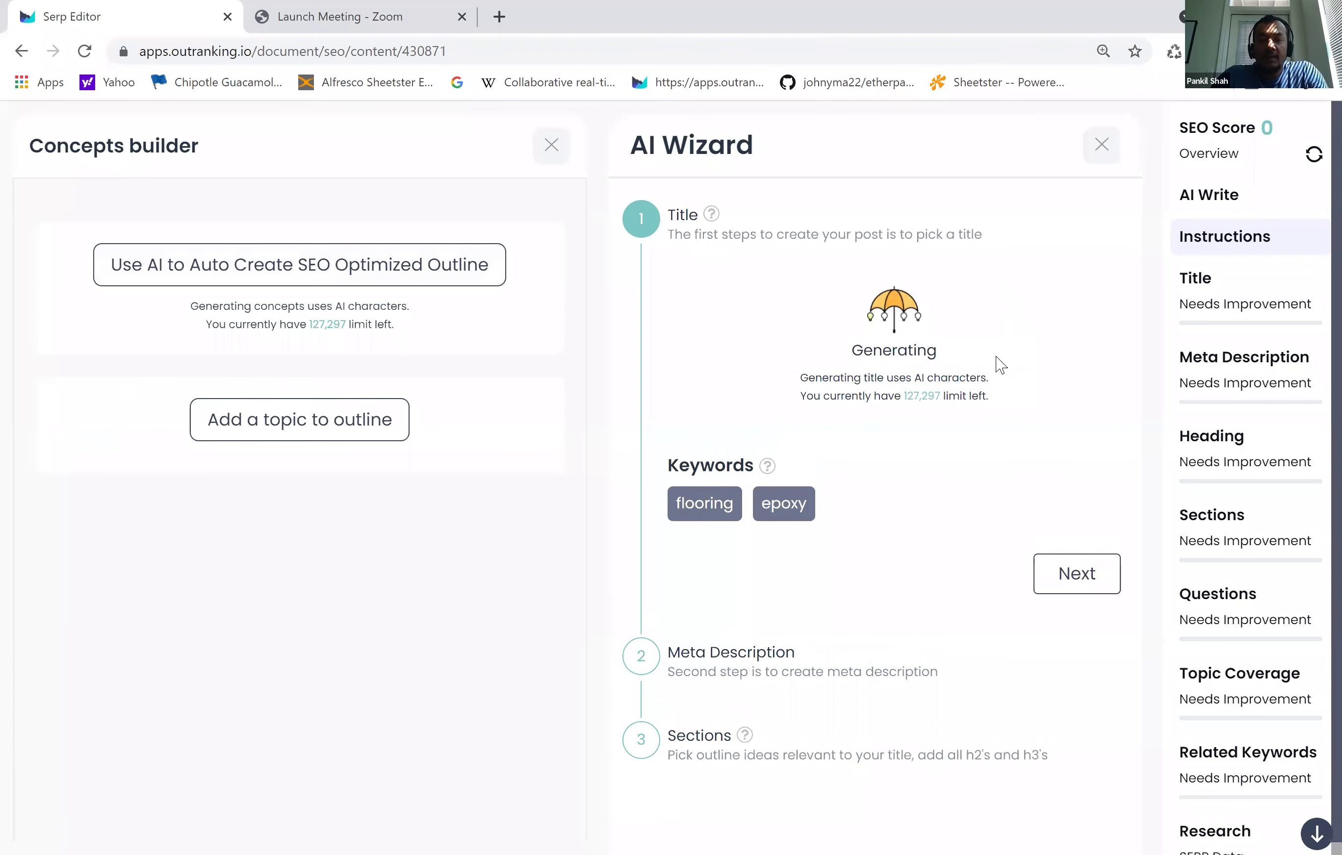
scroll(1009, 374, down, 3)
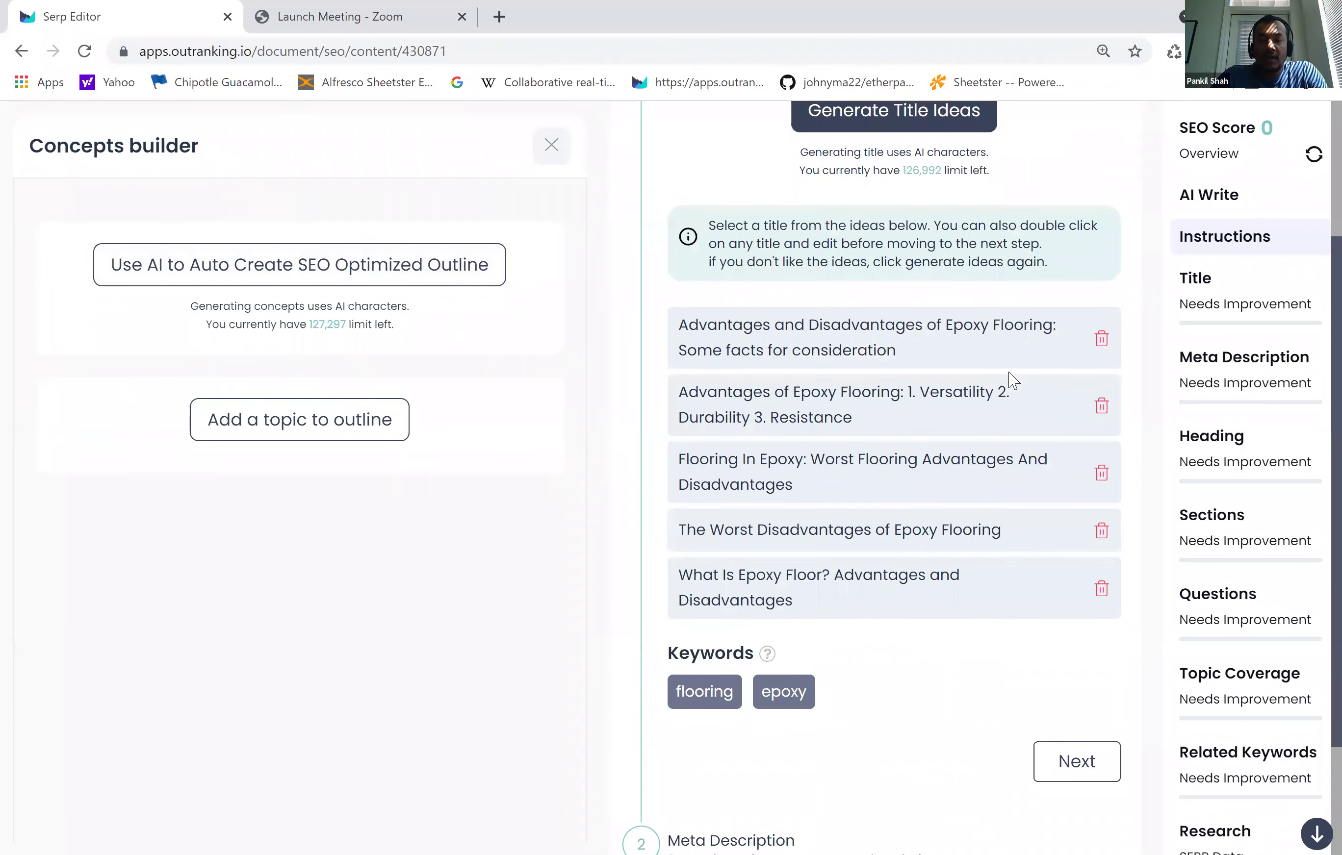
click(549, 145)
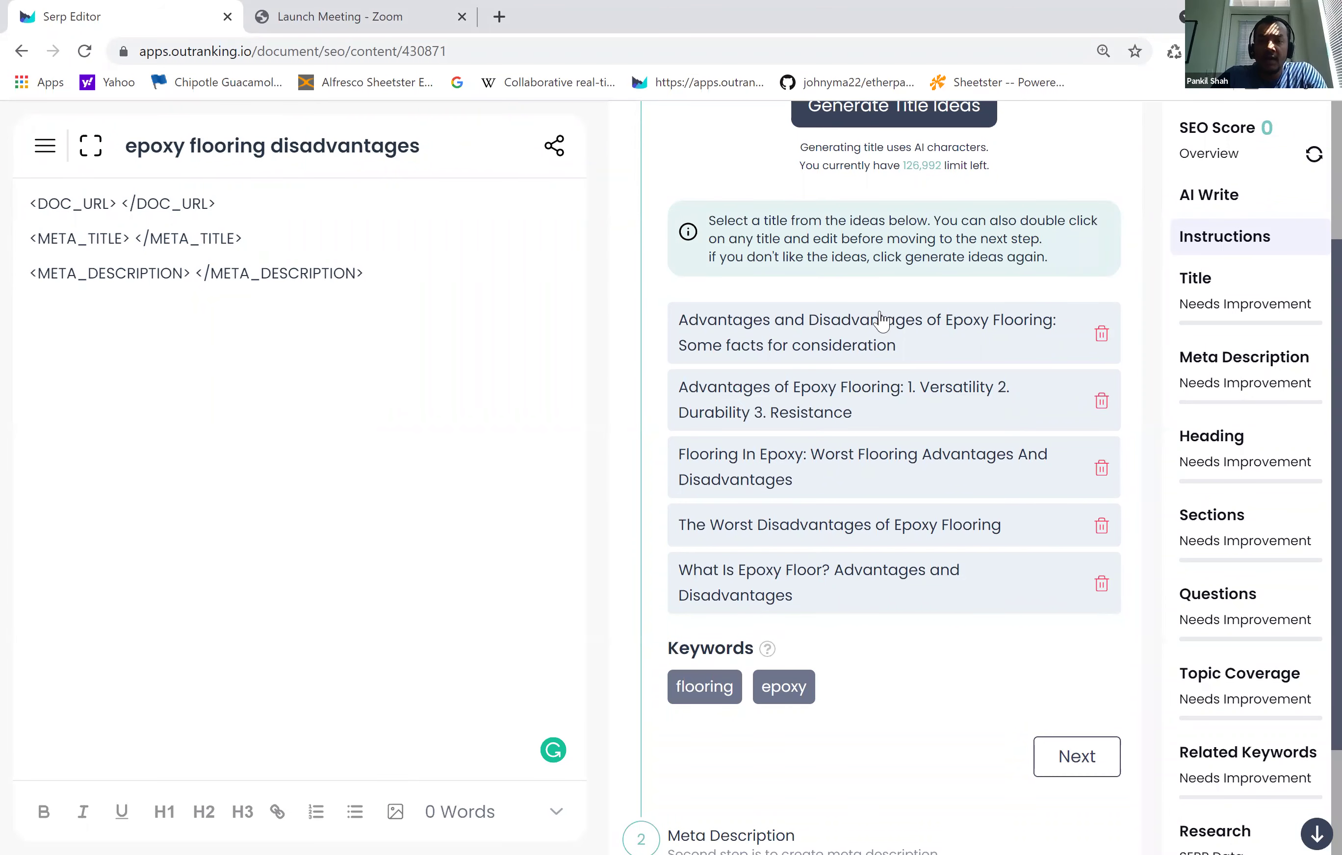
- Select the title idea "Advantages and Disadvantages of Epoxy Flooring: Some facts for consideration"
scroll(874, 323, up, 2)
click(812, 445)
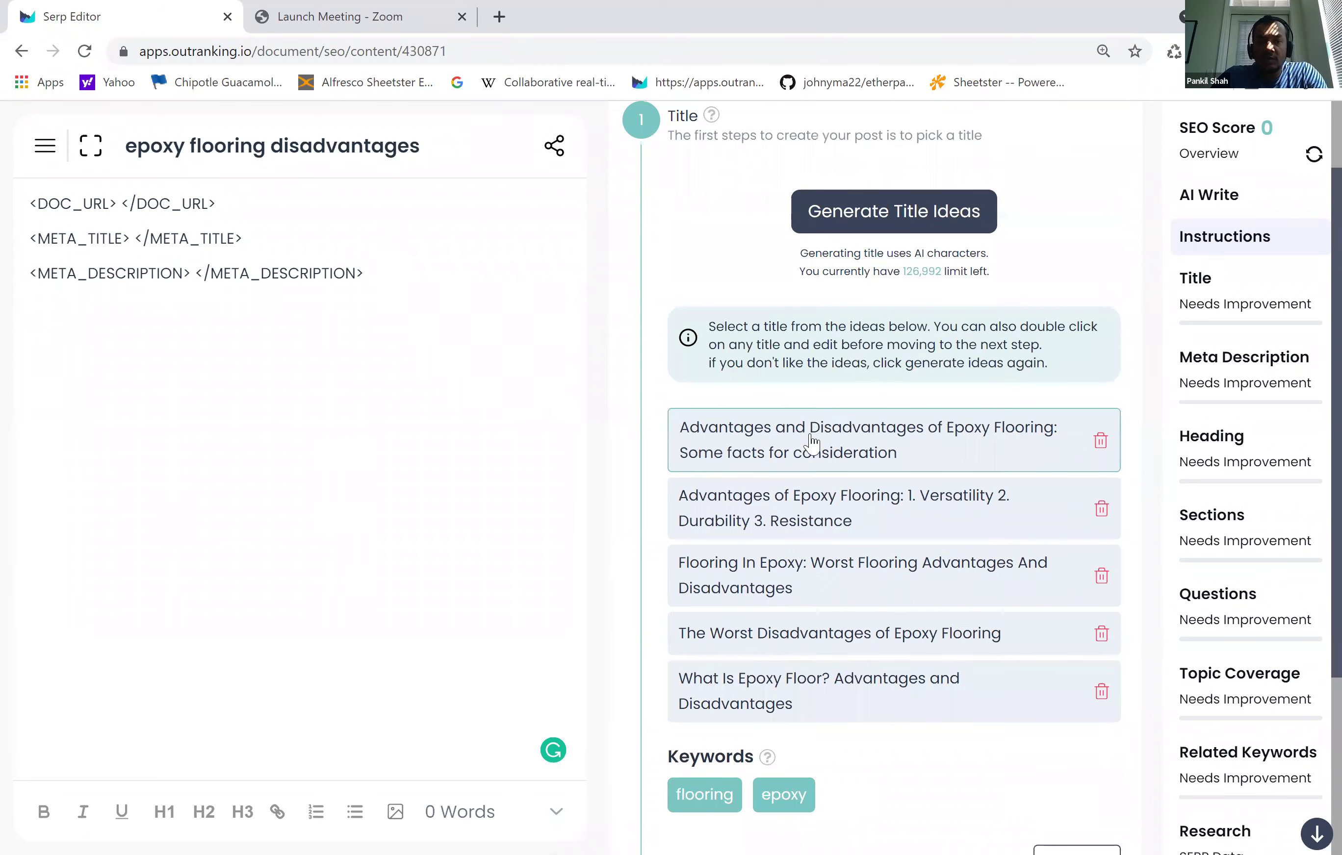
scroll(1049, 772, down, 2)
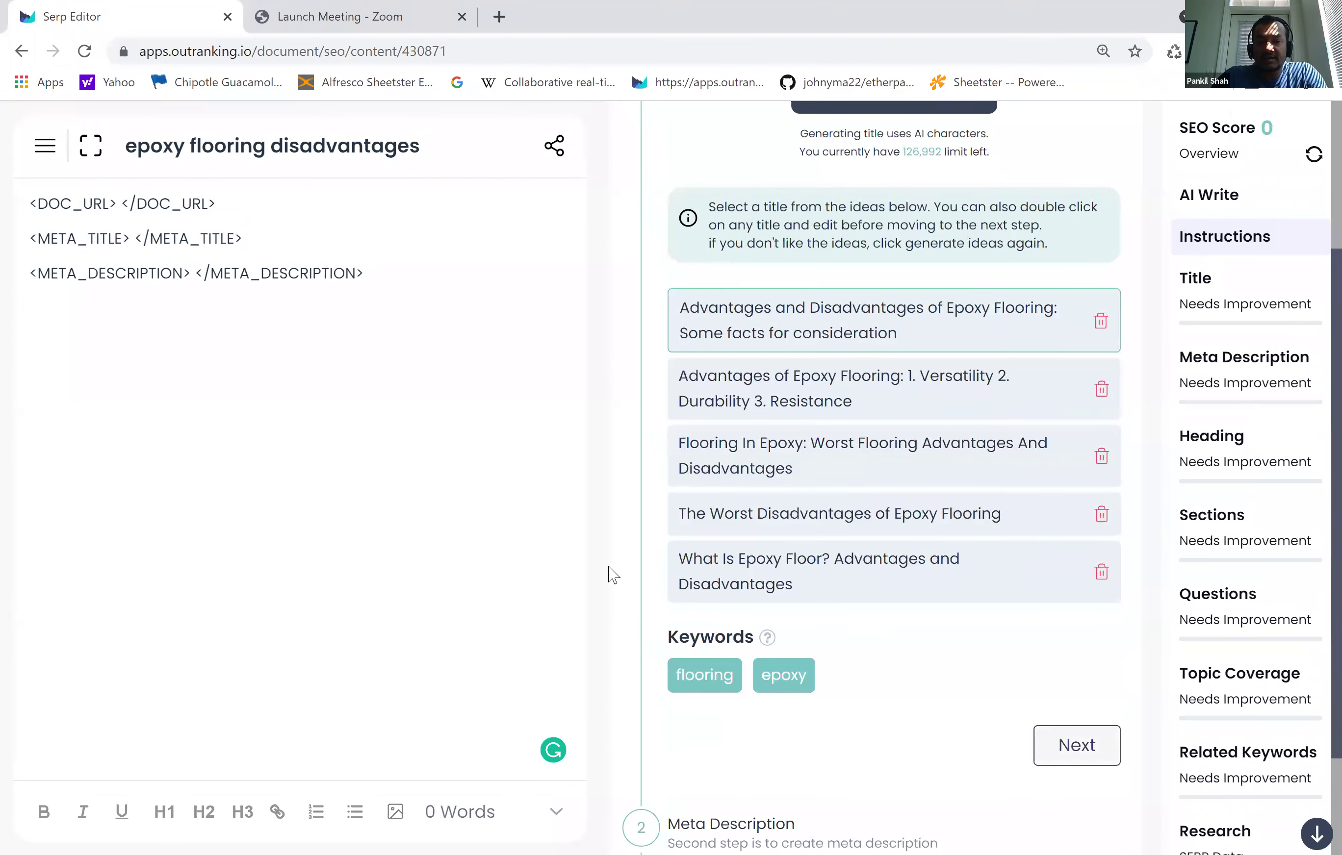
double_click(820, 332)
click(700, 313)
key(BackSpace)
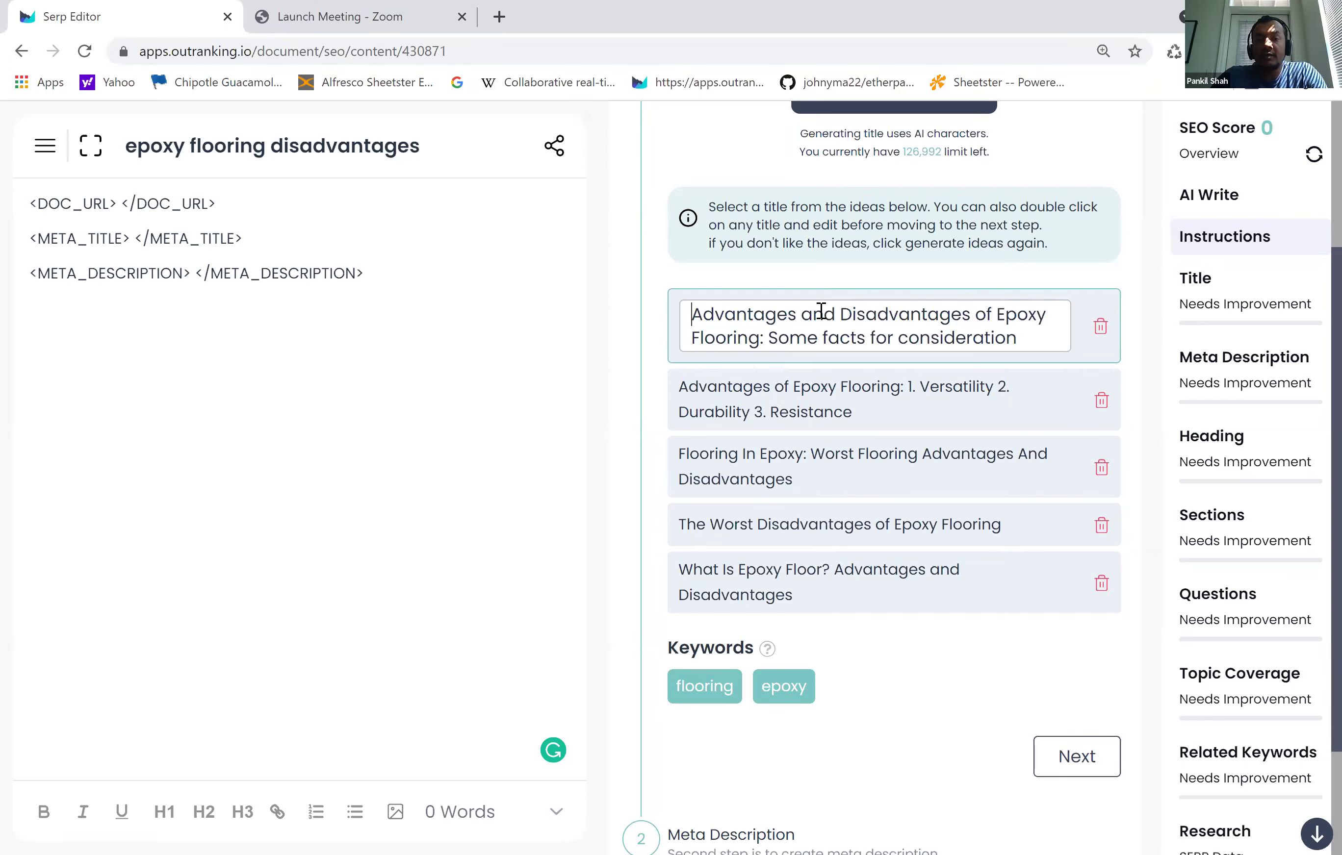
click(807, 281)
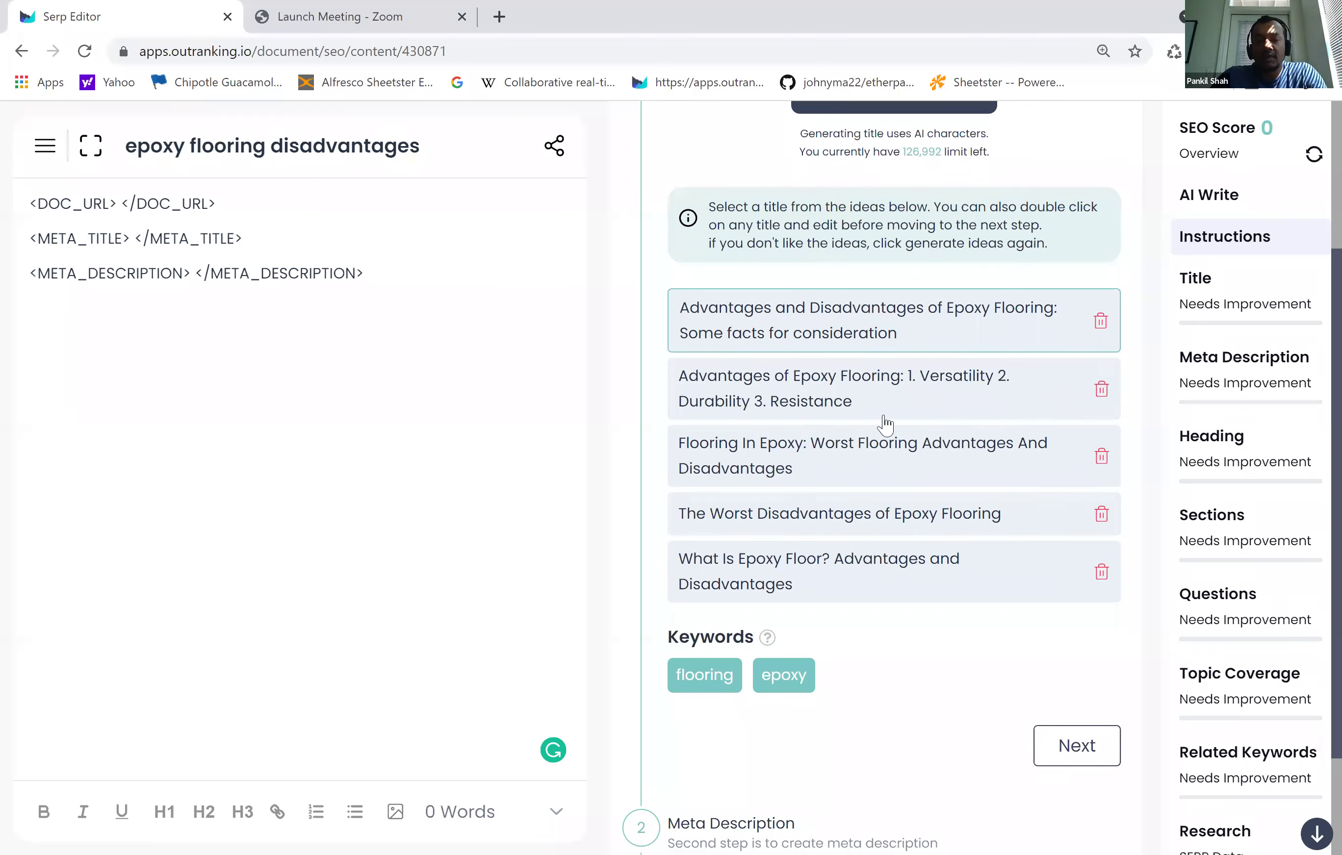
double_click(876, 336)
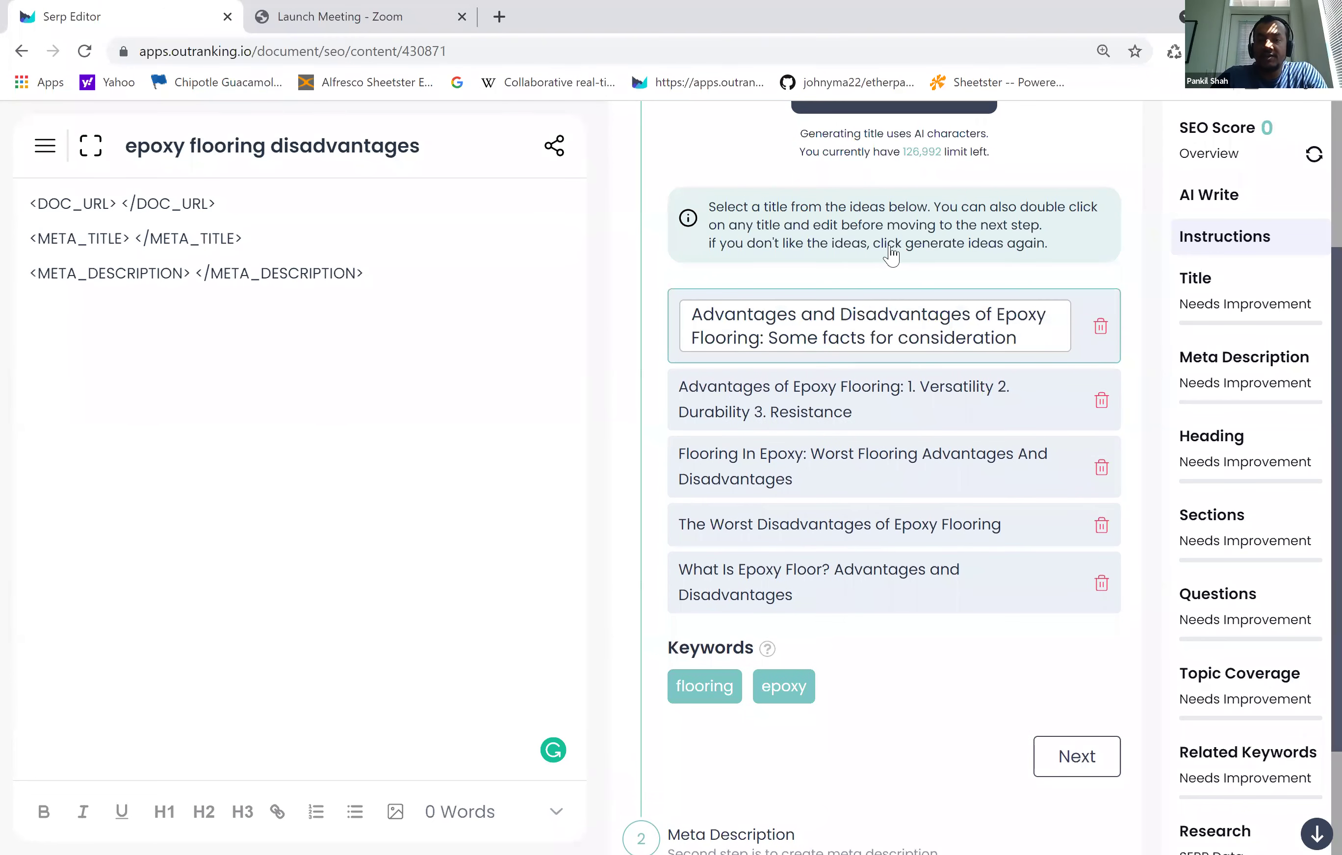
click(967, 359)
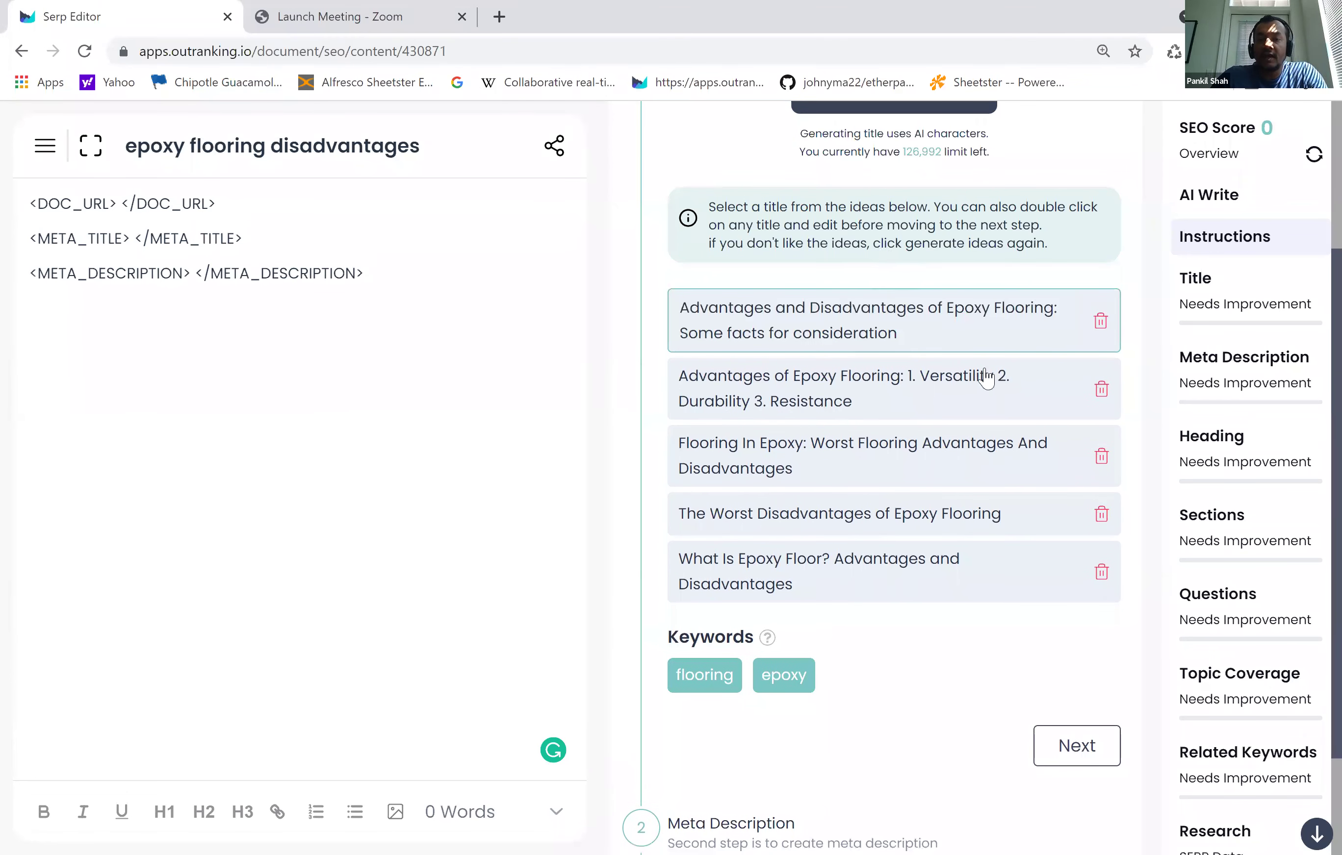
- Insert the selected title into the document and review it in the meta title and the main heading
click(1074, 756)
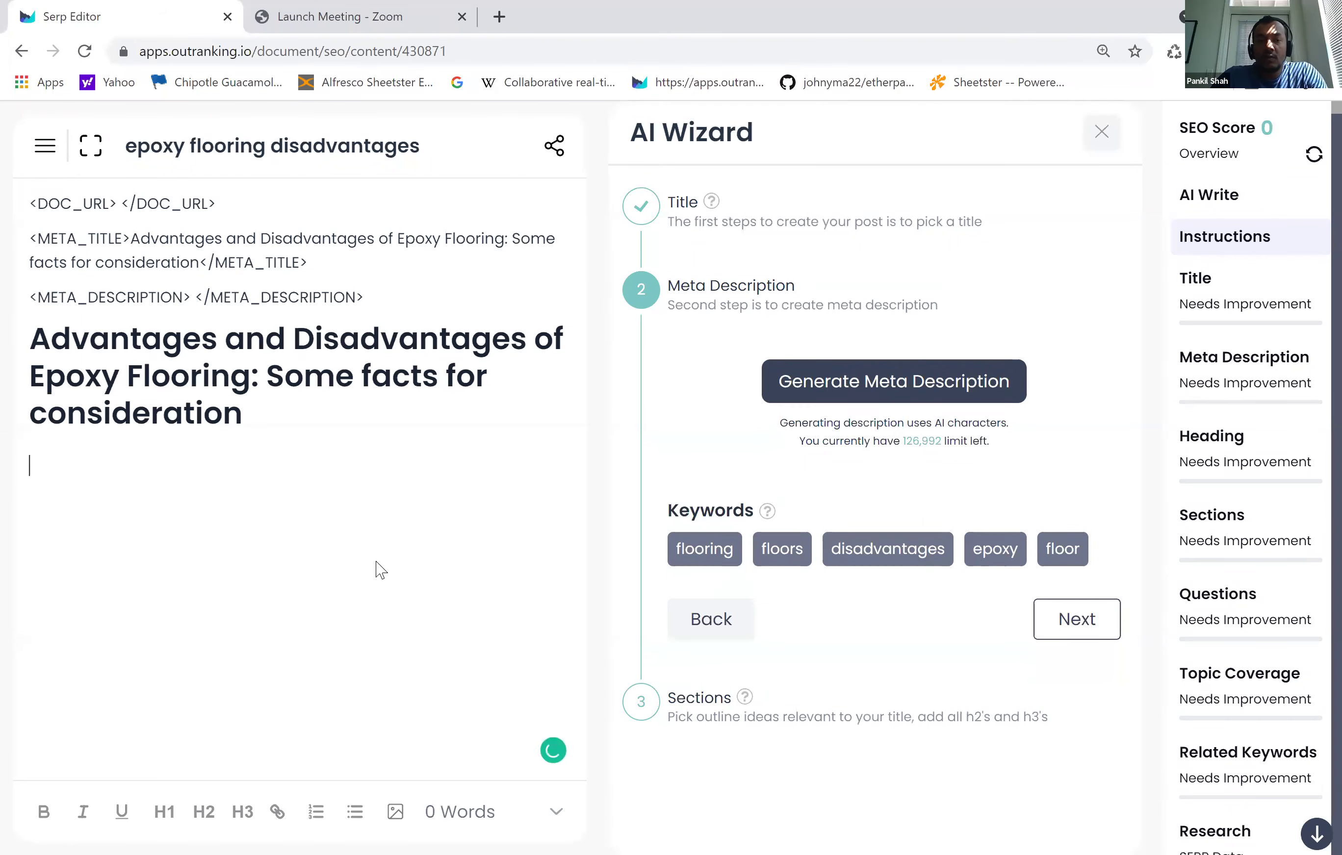
drag(252, 420, 26, 353)
drag(198, 263, 130, 243)
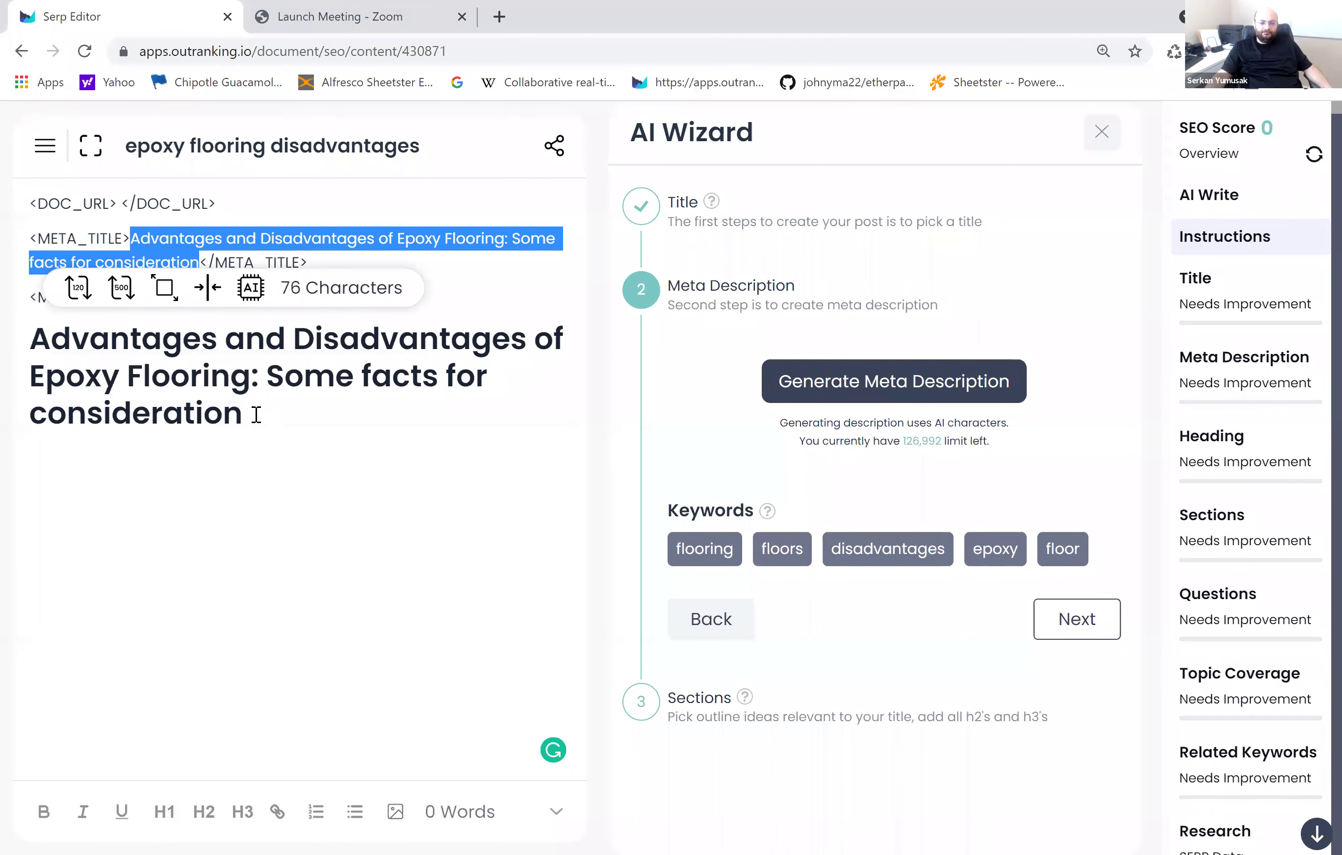
click(254, 417)
drag(254, 417, 28, 338)
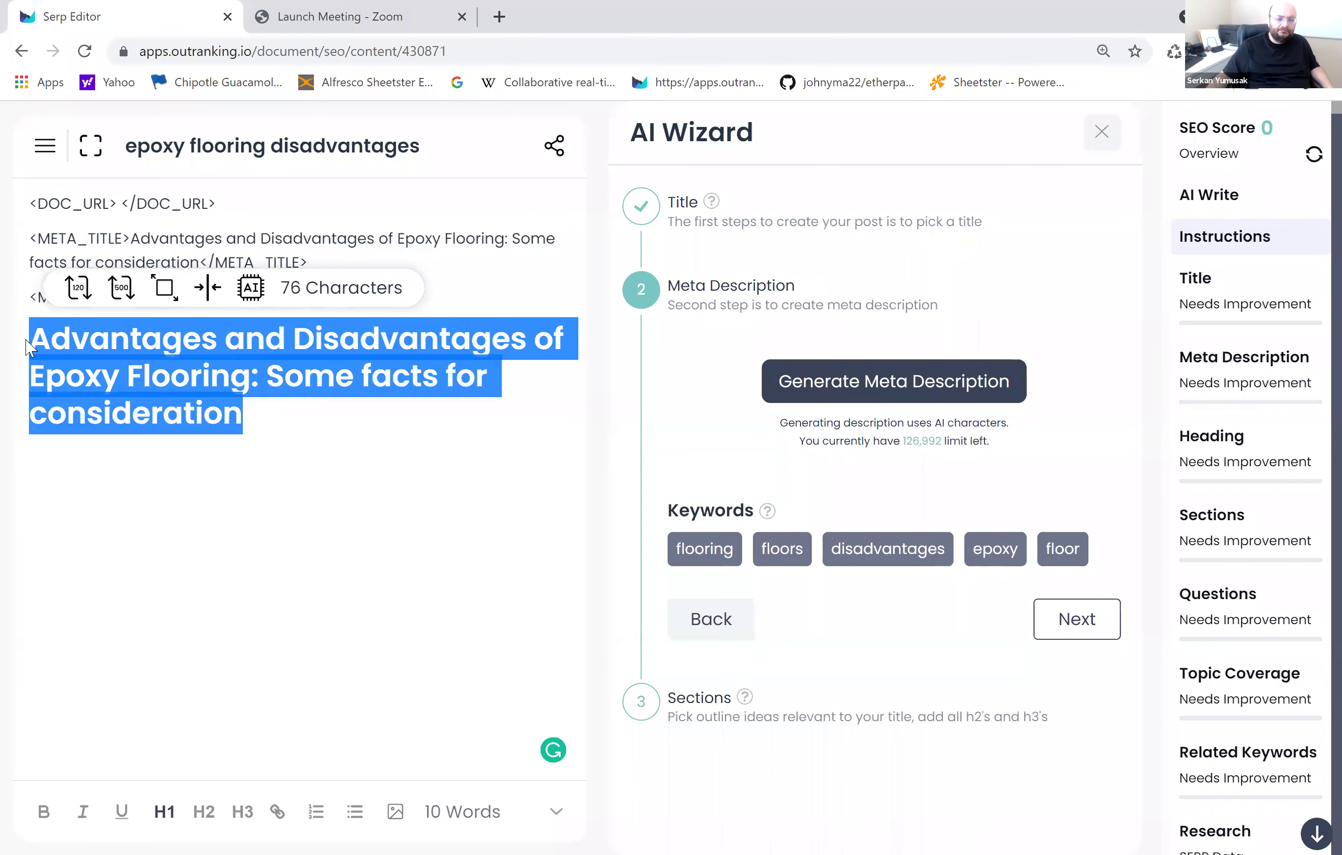
click(261, 429)
- Generate AI meta description ideas and try out the first suggestion
click(939, 394)
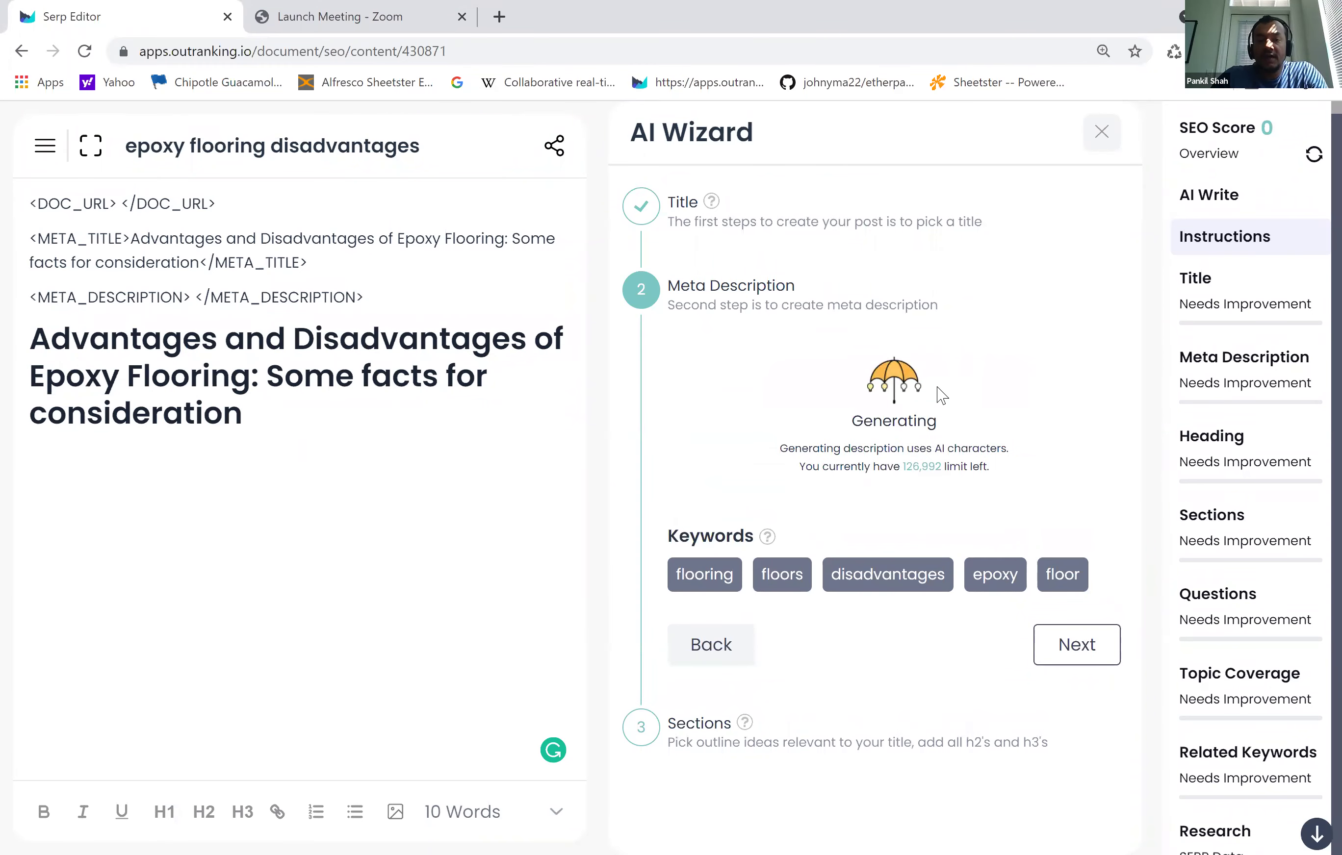
scroll(939, 394, down, 5)
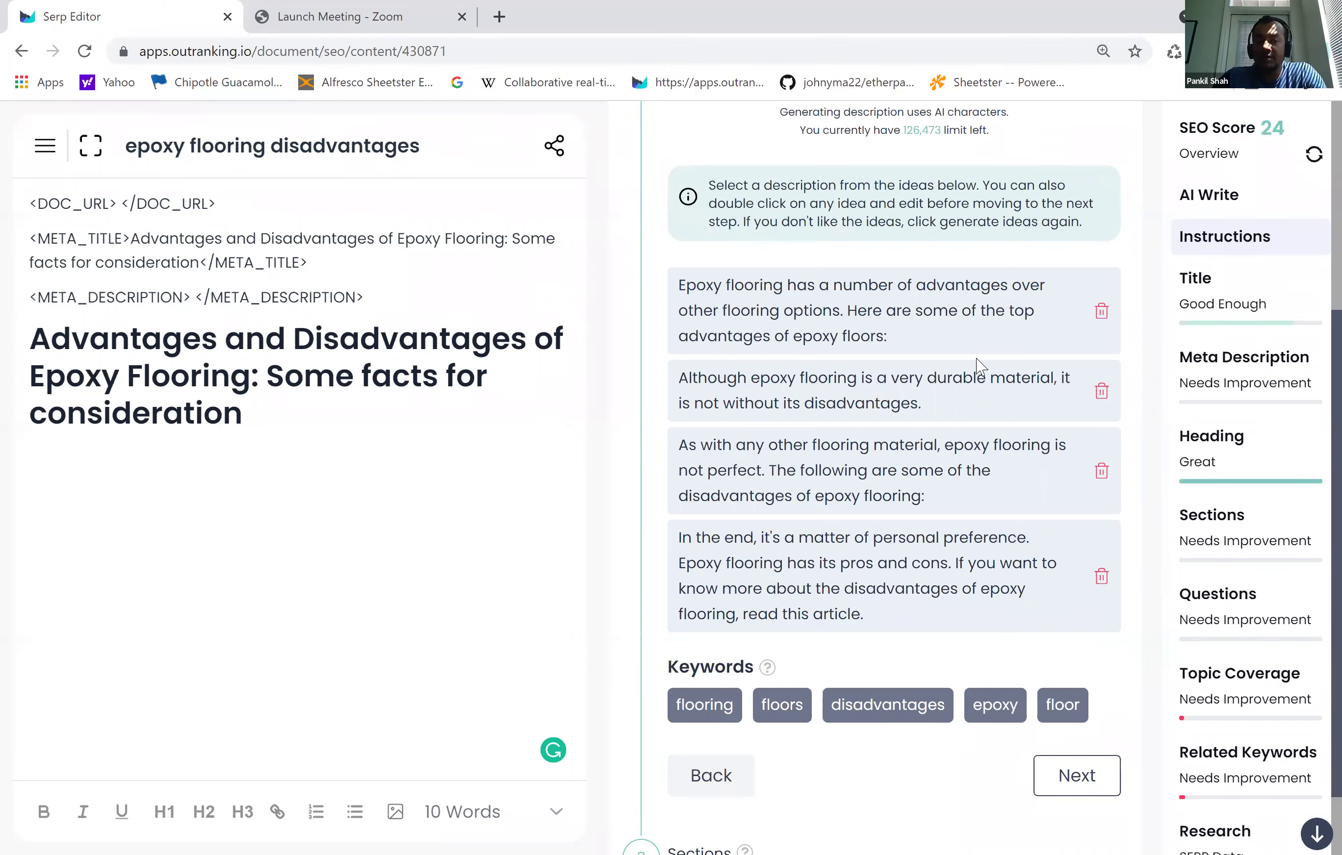
double_click(867, 336)
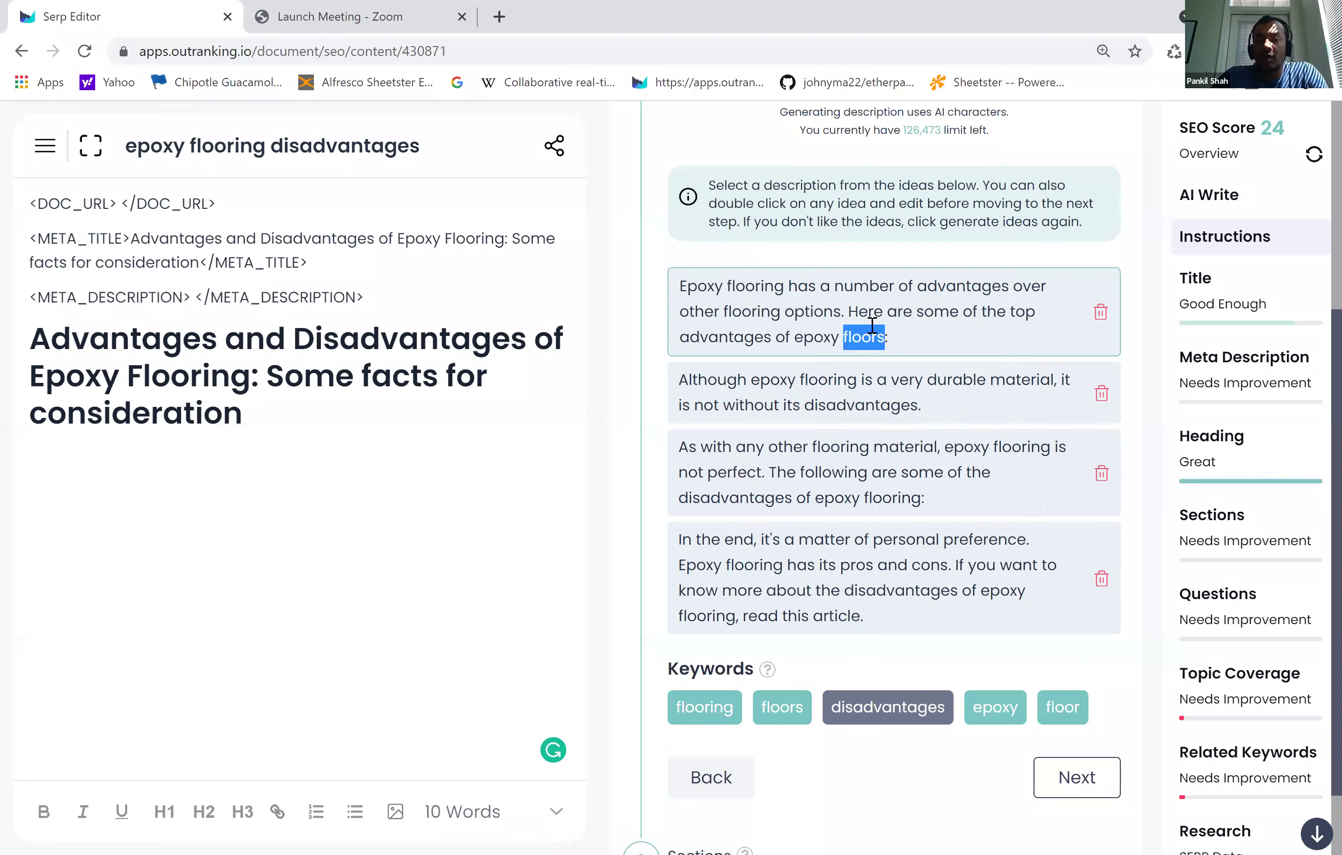
click(837, 251)
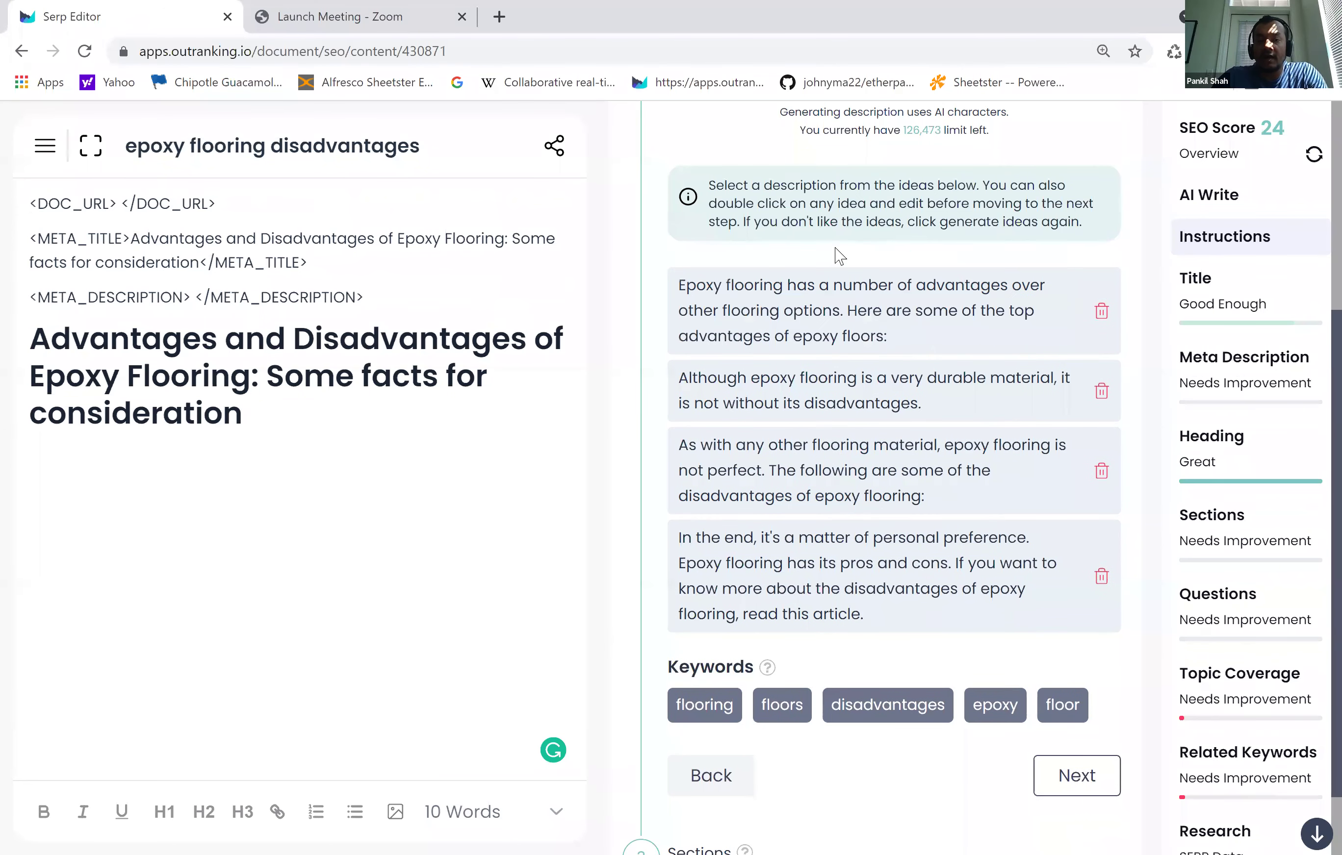
- Select the meta description idea beginning "In the end, it's a matter of personal preference" and insert it into the document
click(859, 307)
click(893, 582)
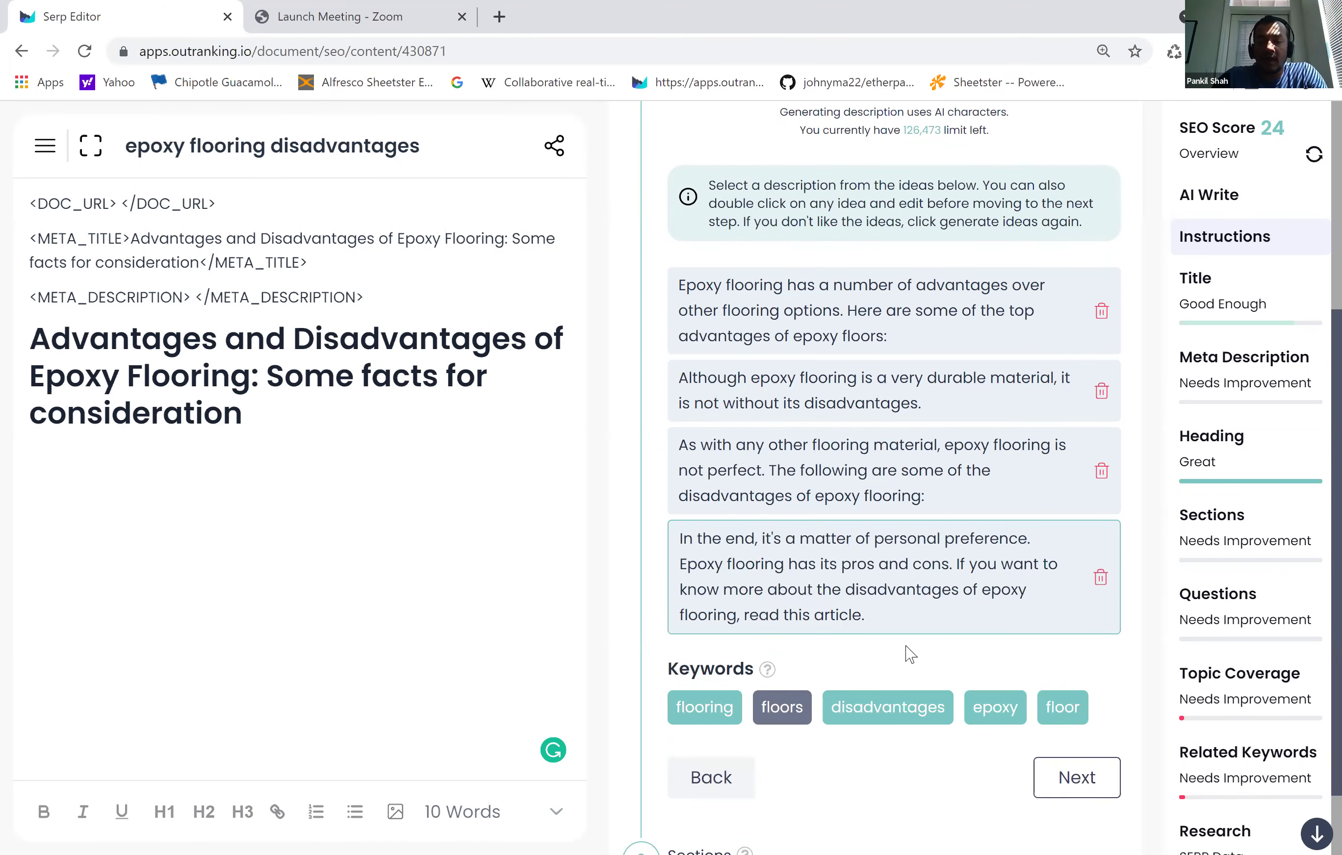
scroll(907, 654, down, 2)
click(1071, 687)
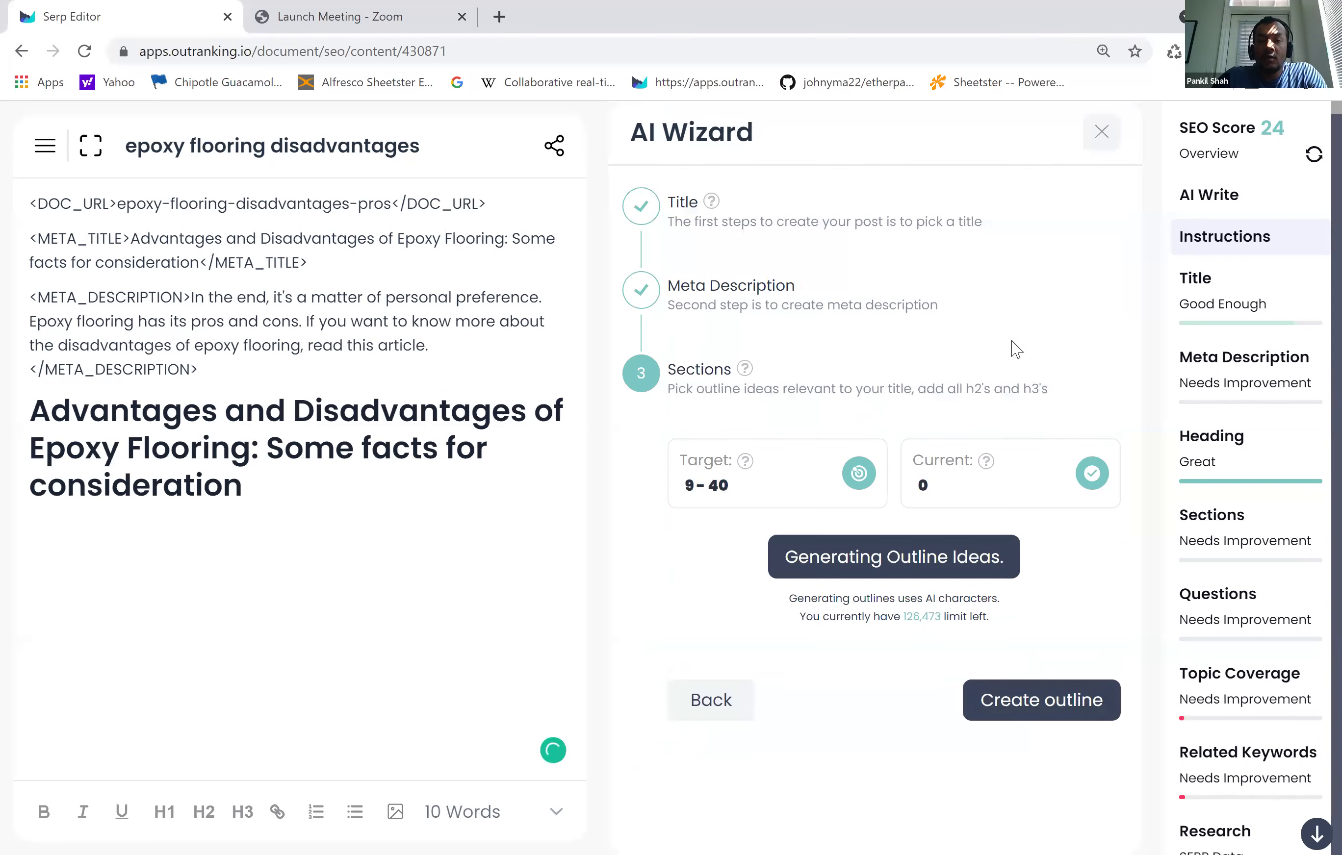
- Read the help note on the target number of sections, close it and generate outline ideas
drag(685, 462, 732, 496)
click(785, 474)
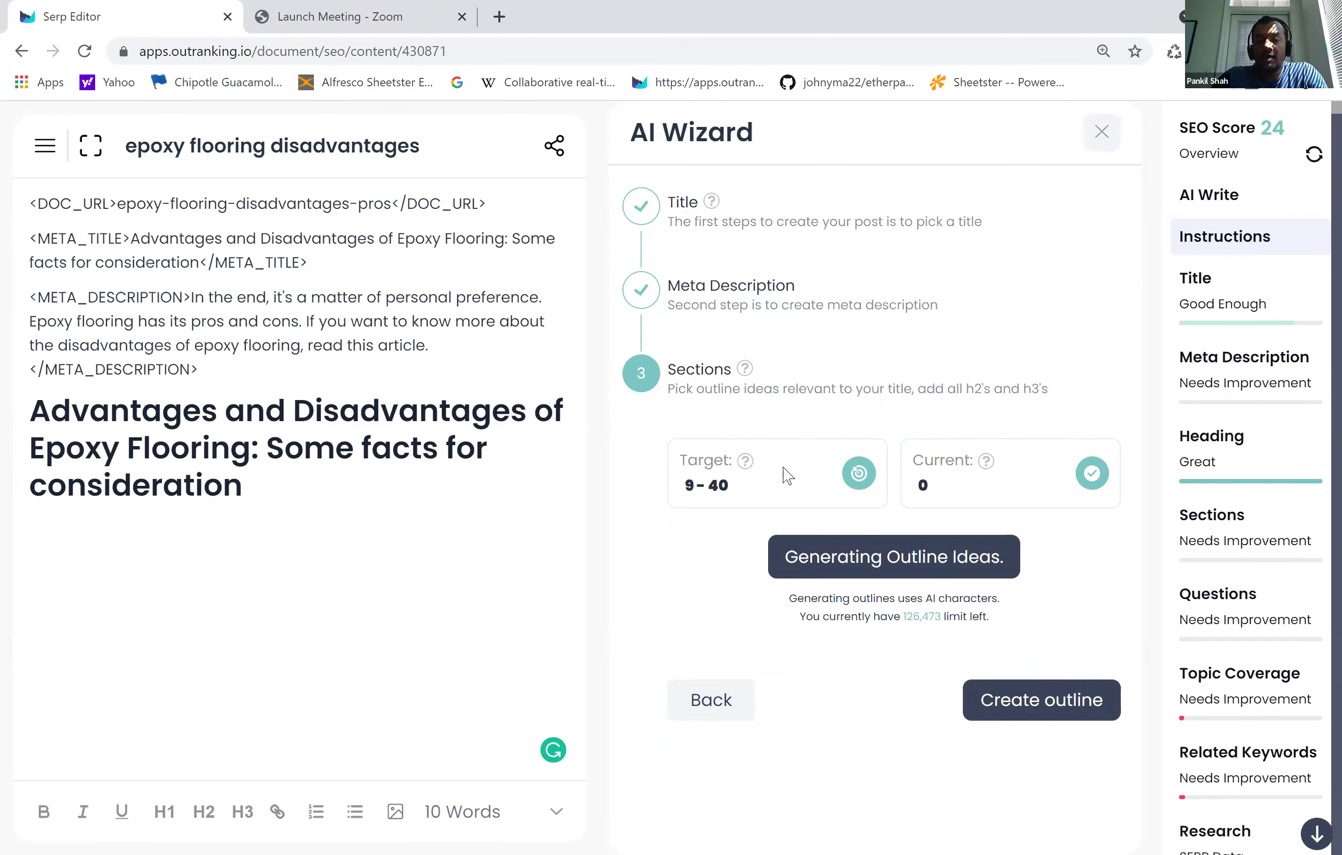
click(744, 462)
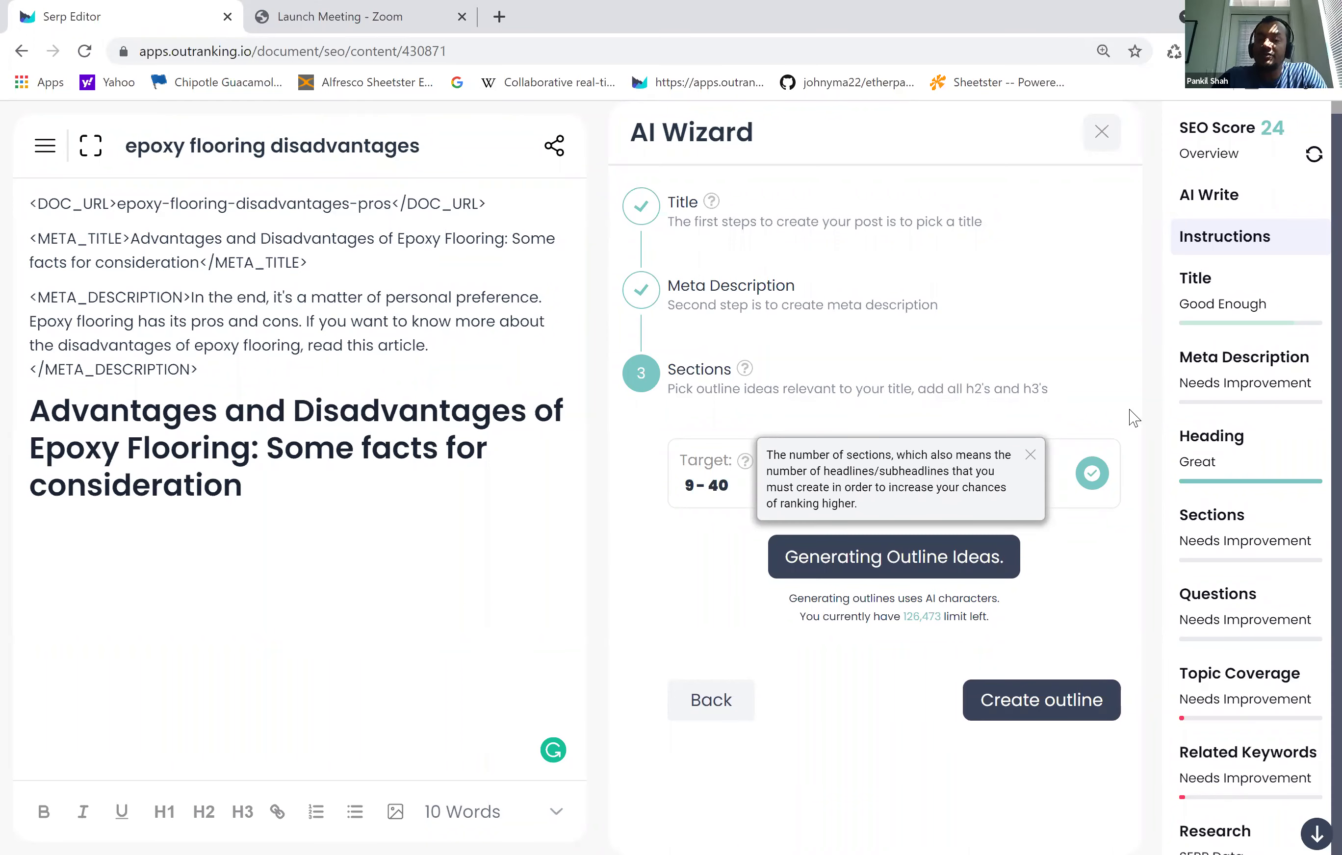
click(1030, 455)
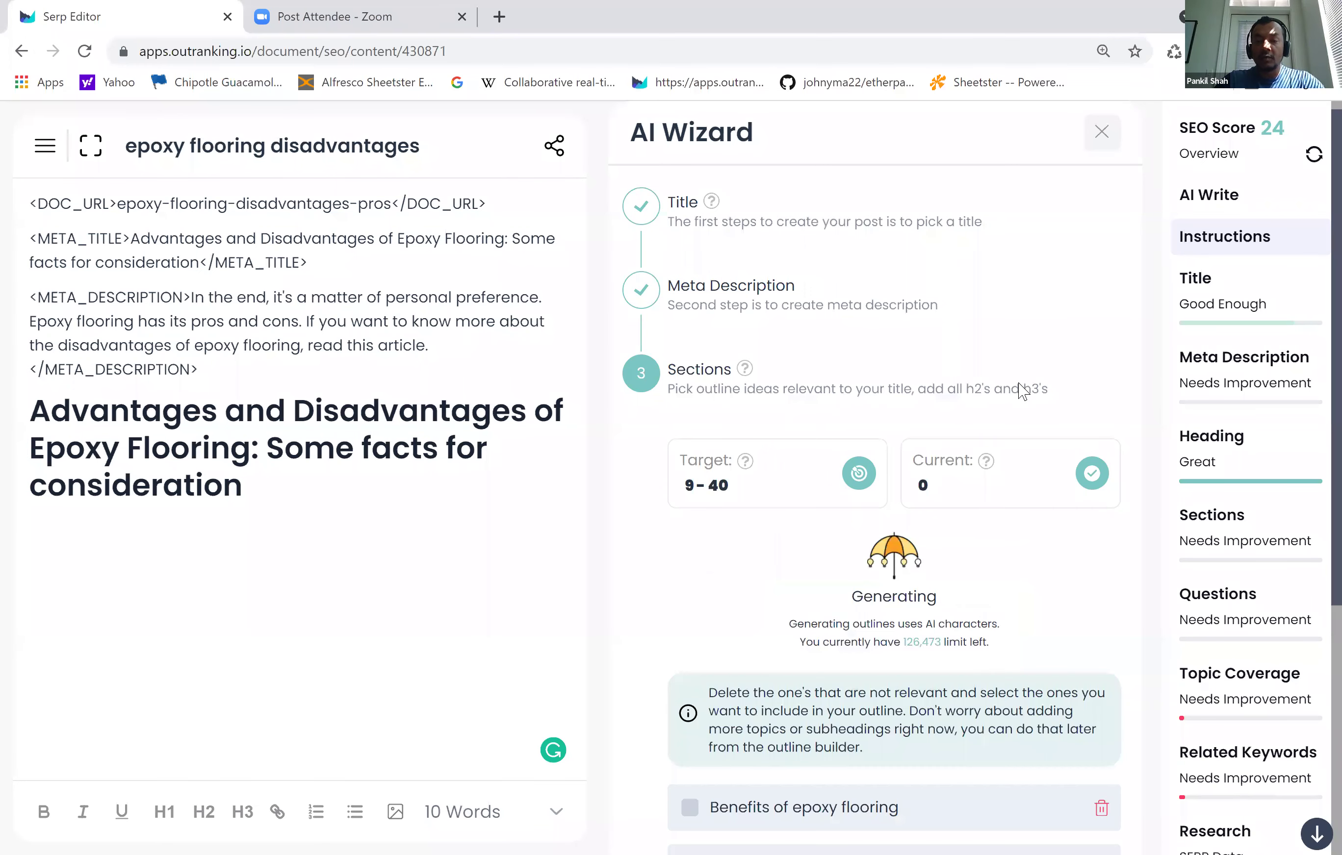
- Examine the generated outline ideas for sections relevant to the article
scroll(1022, 392, down, 3)
scroll(1022, 392, down, 5)
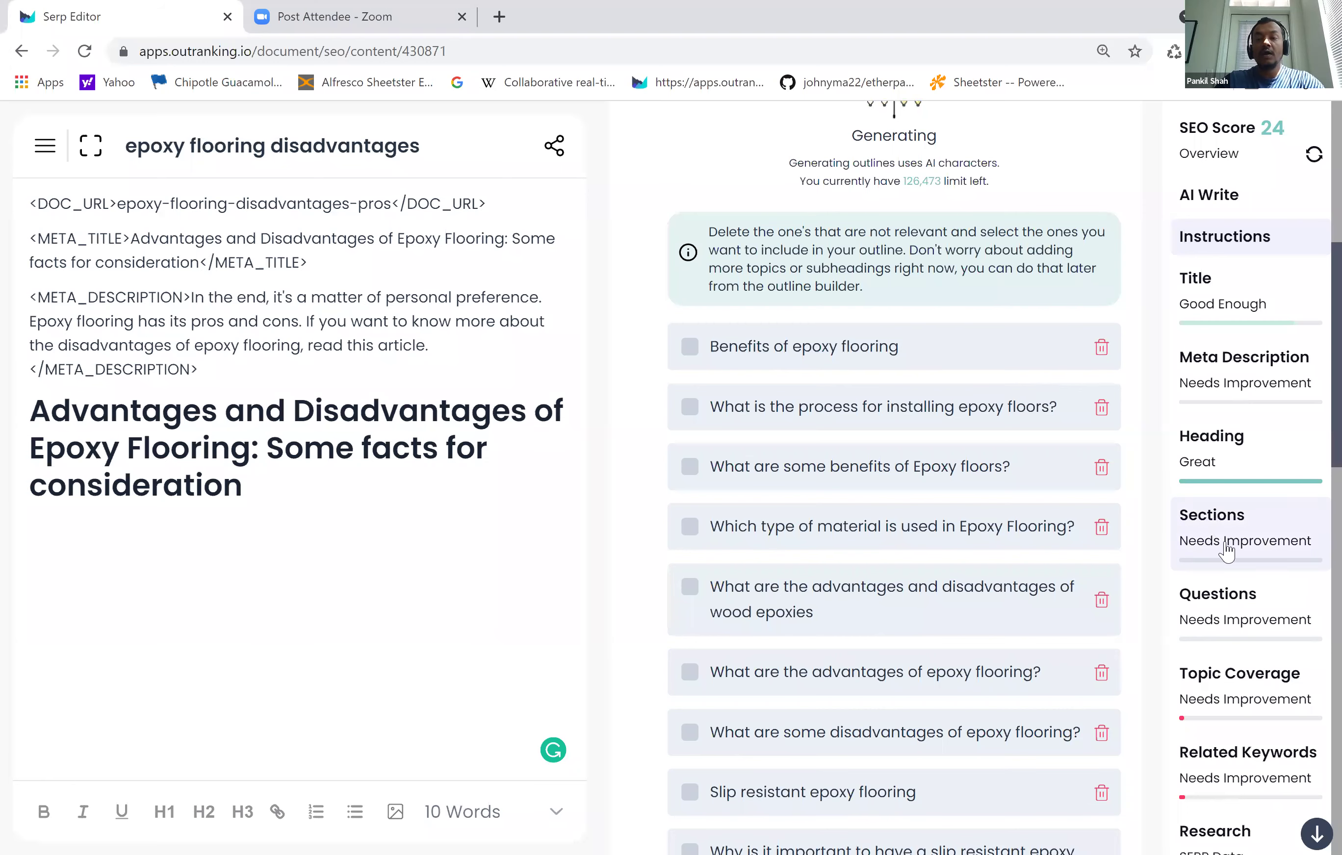
scroll(1244, 763, down, 3)
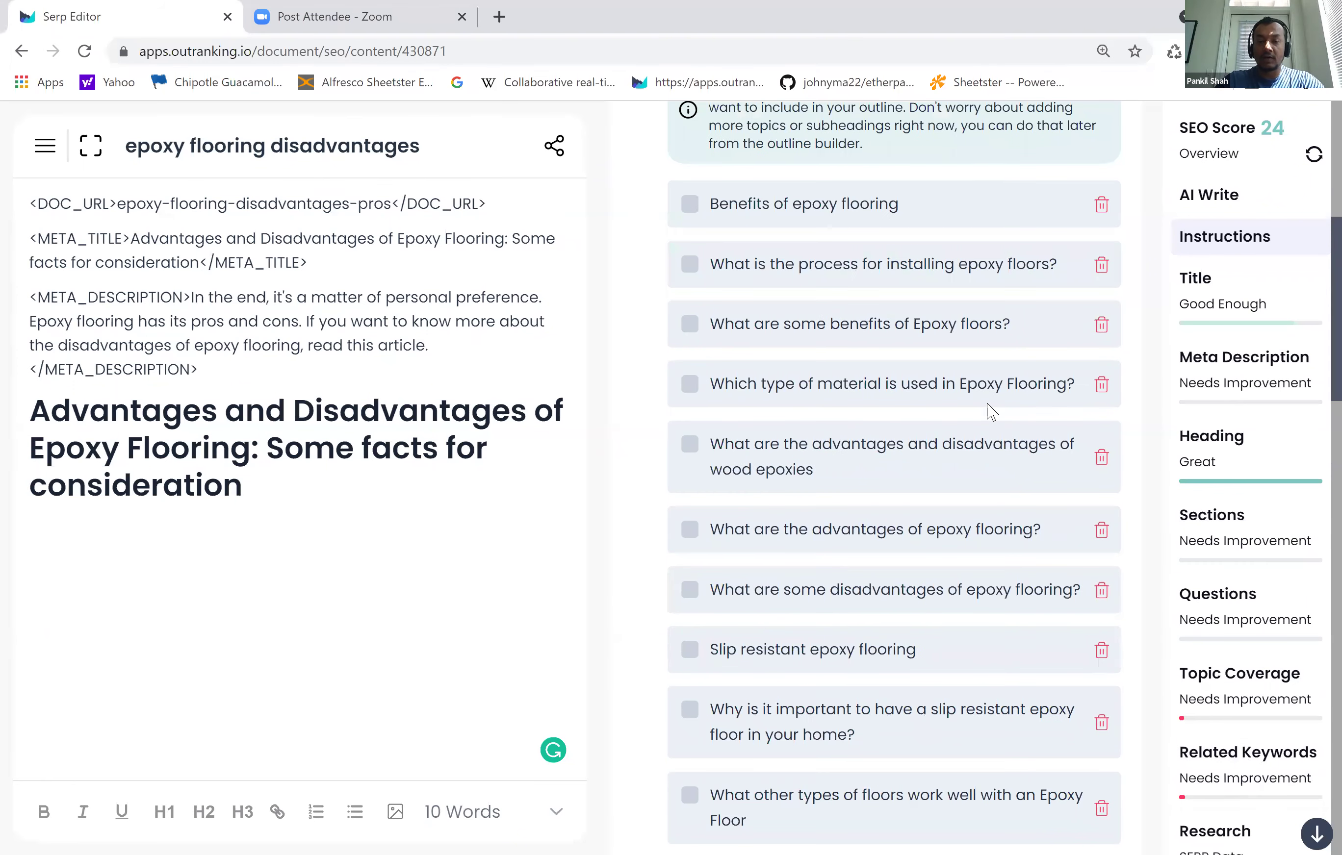
scroll(986, 402, up, 2)
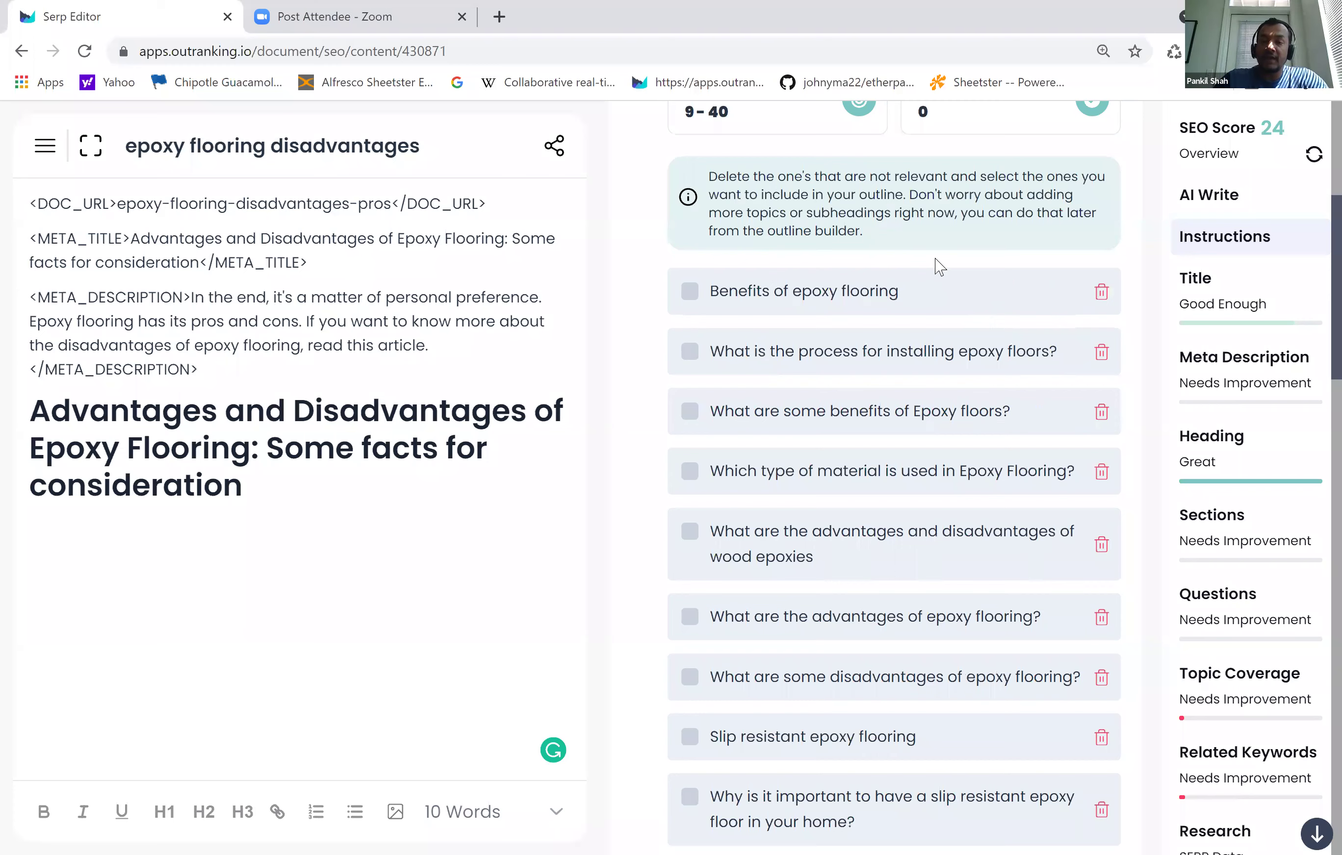
scroll(996, 416, down, 1)
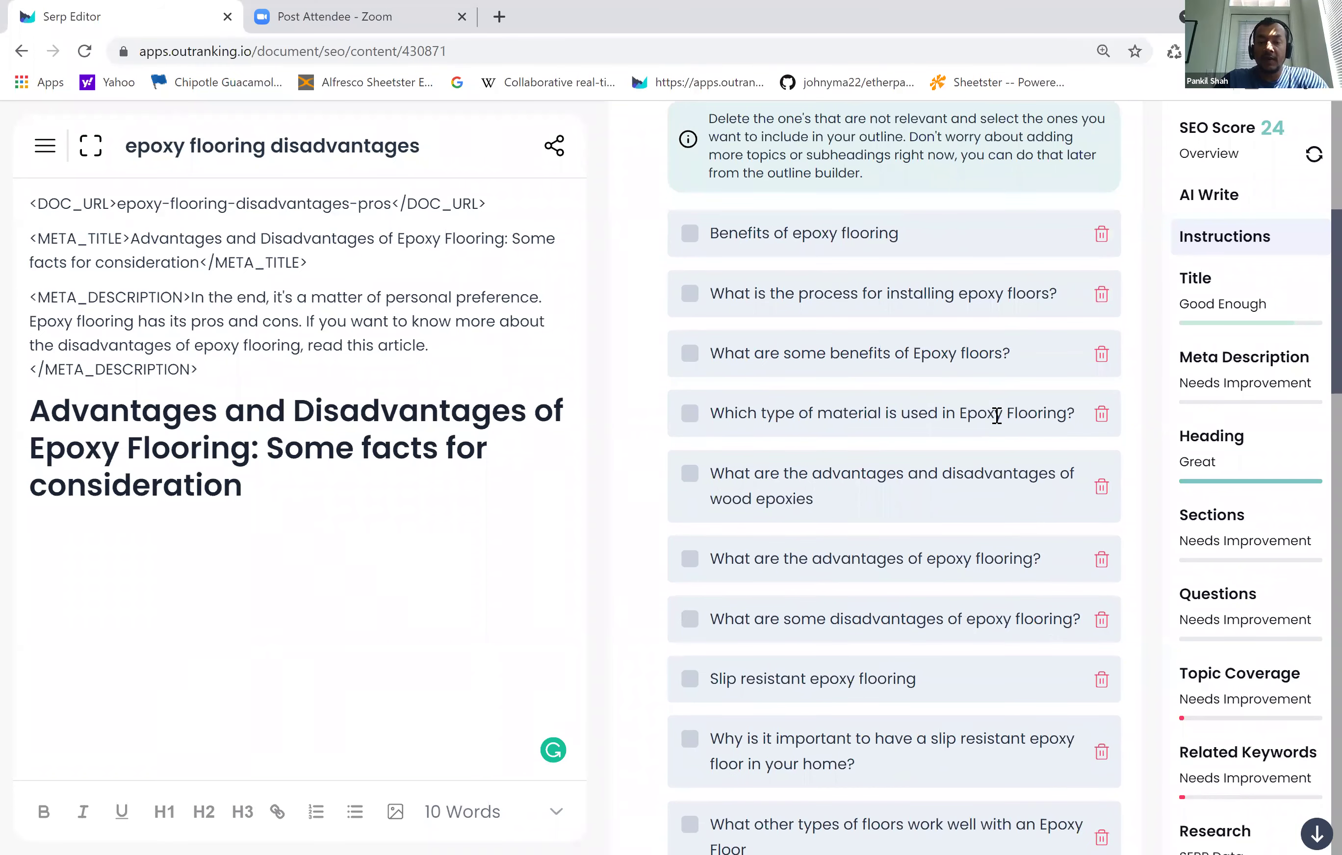
scroll(996, 416, down, 1)
scroll(998, 417, up, 2)
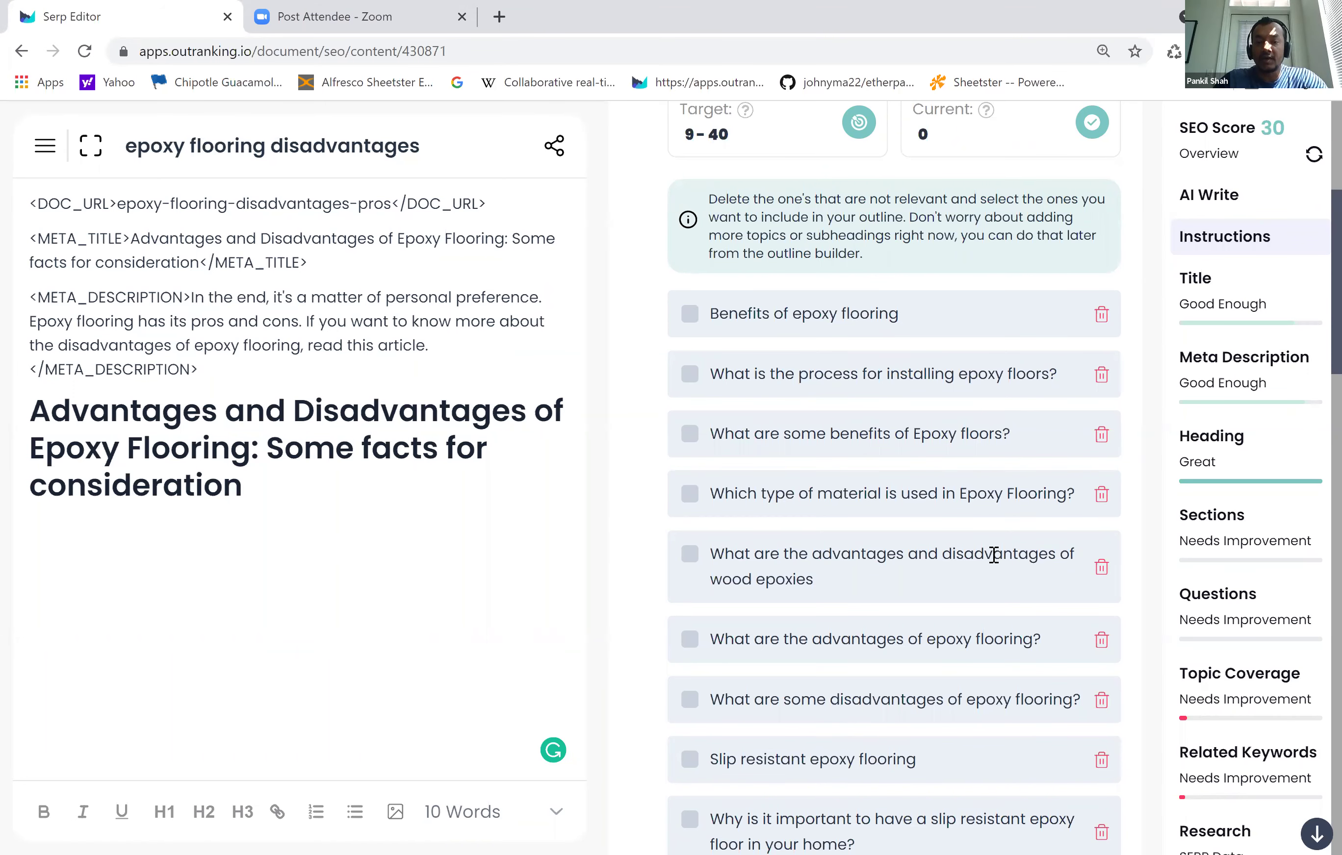
scroll(993, 555, down, 3)
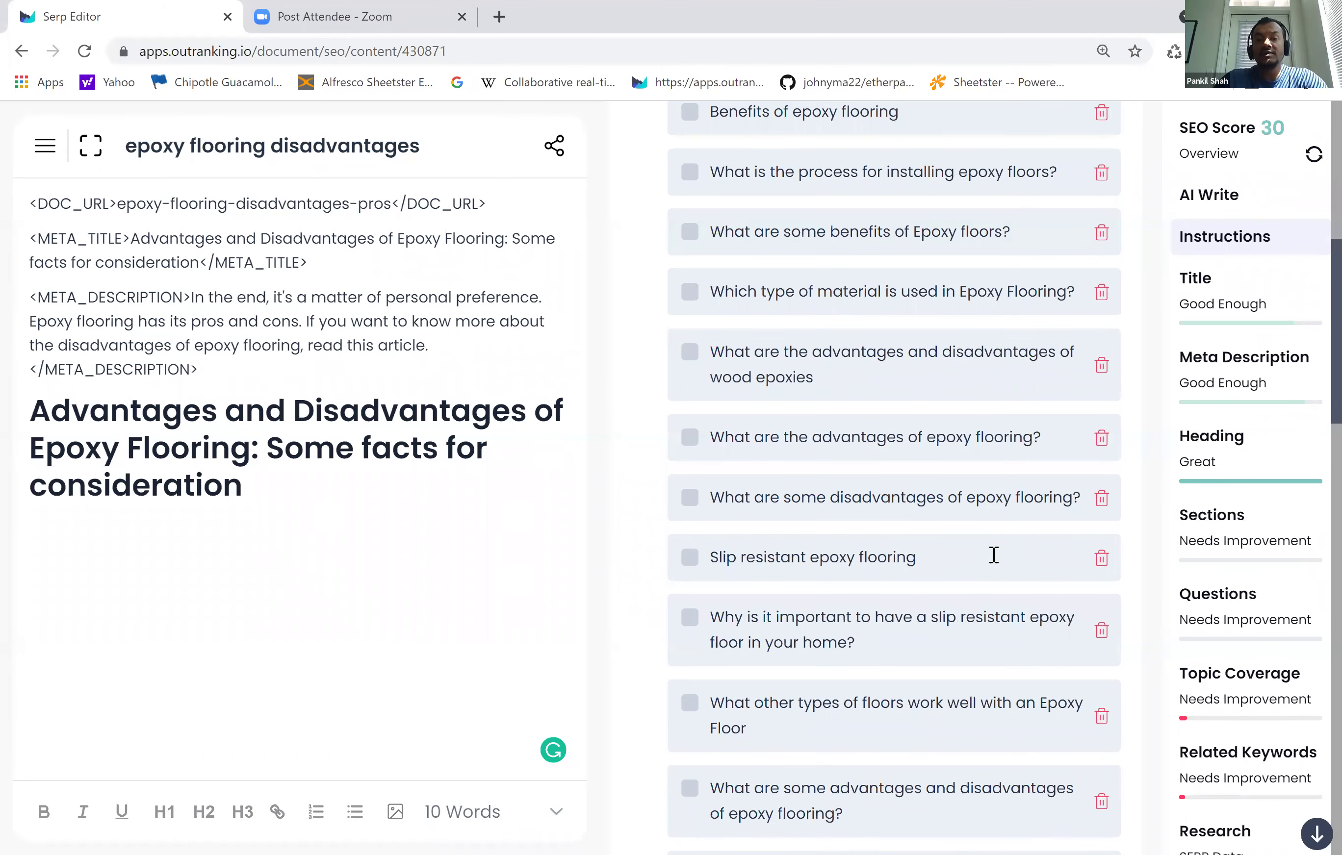
scroll(994, 557, down, 2)
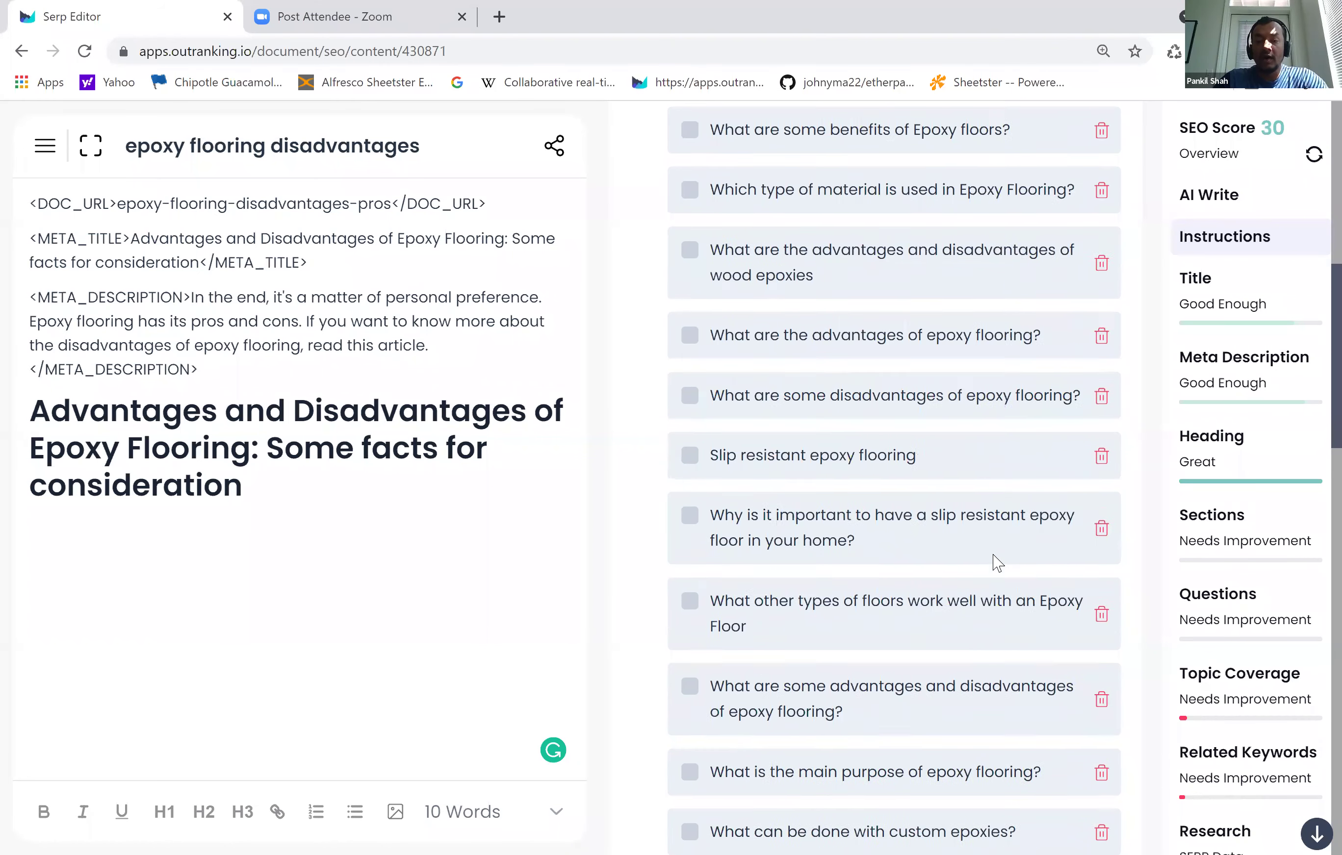
- Mark the outline ideas "What are some advantages and disadvantages of epoxy flooring?" and "Slip resistant epoxy flooring" for inclusion
scroll(993, 561, down, 1)
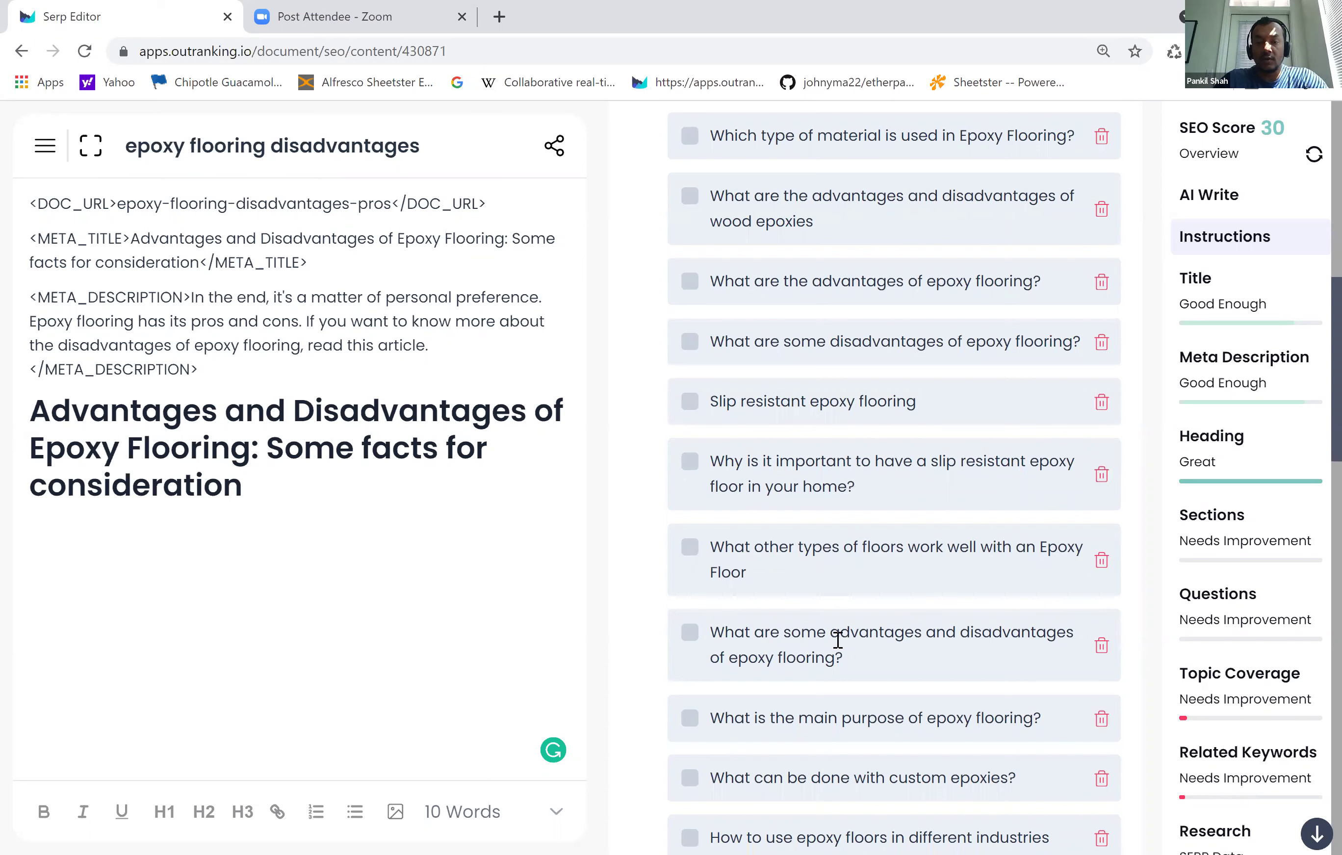
click(687, 633)
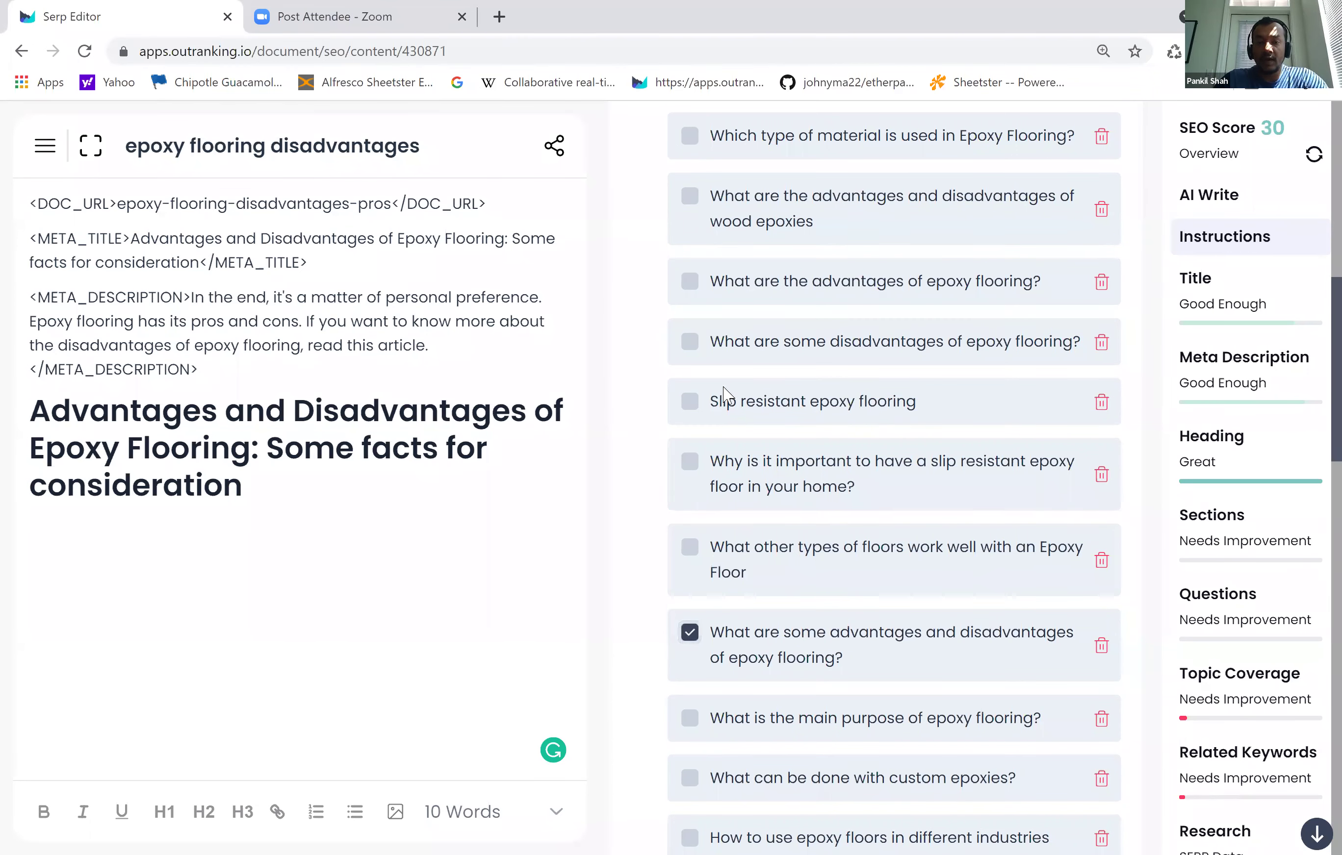
click(696, 408)
- Delete the outline idea "What are the advantages and disadvantages of wood epoxies"
scroll(794, 392, up, 3)
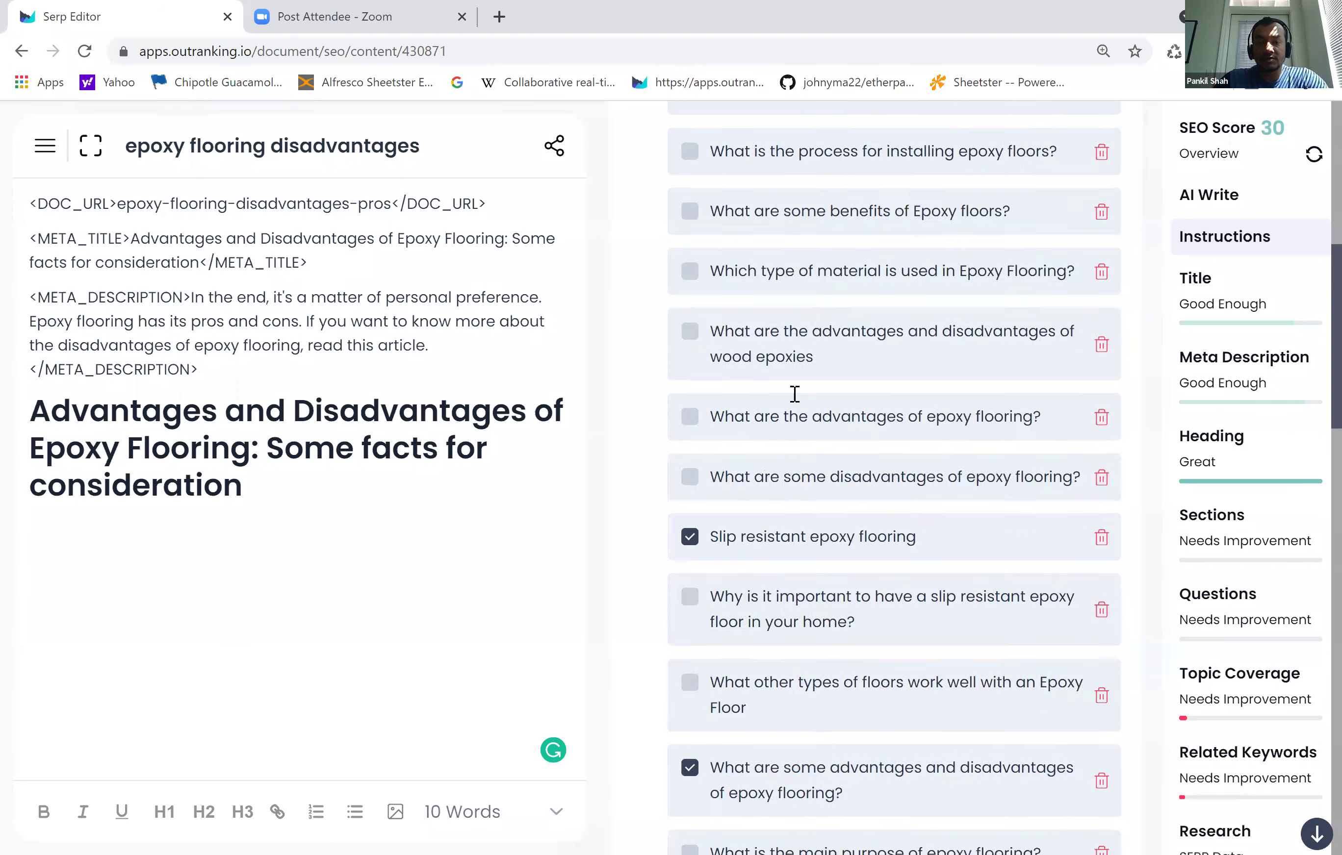
scroll(1102, 457, up, 1)
click(1098, 441)
scroll(837, 333, up, 1)
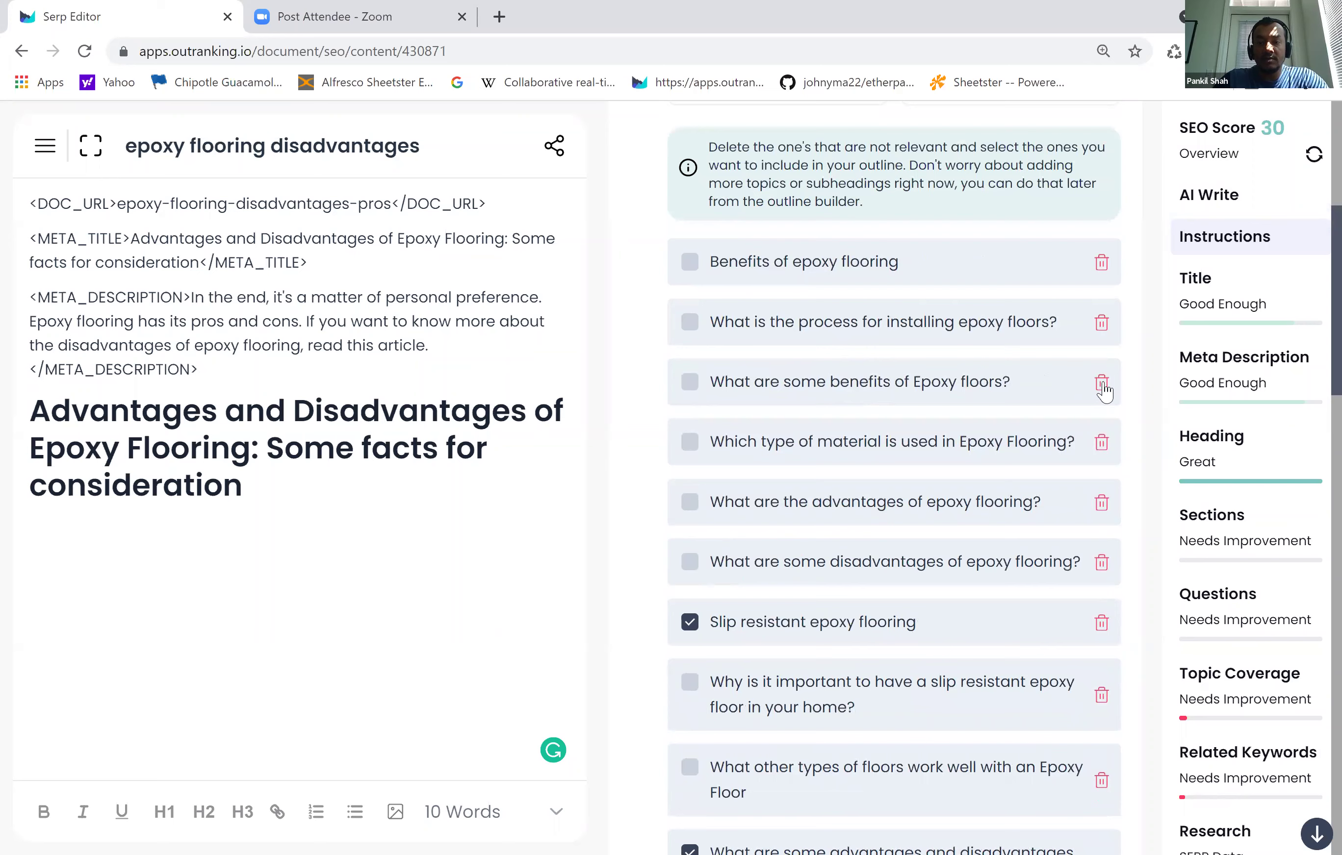
- Delete the outline idea "What are some benefits of Epoxy floors?" and mark the ideas on the installation process and the type of material used
click(1100, 382)
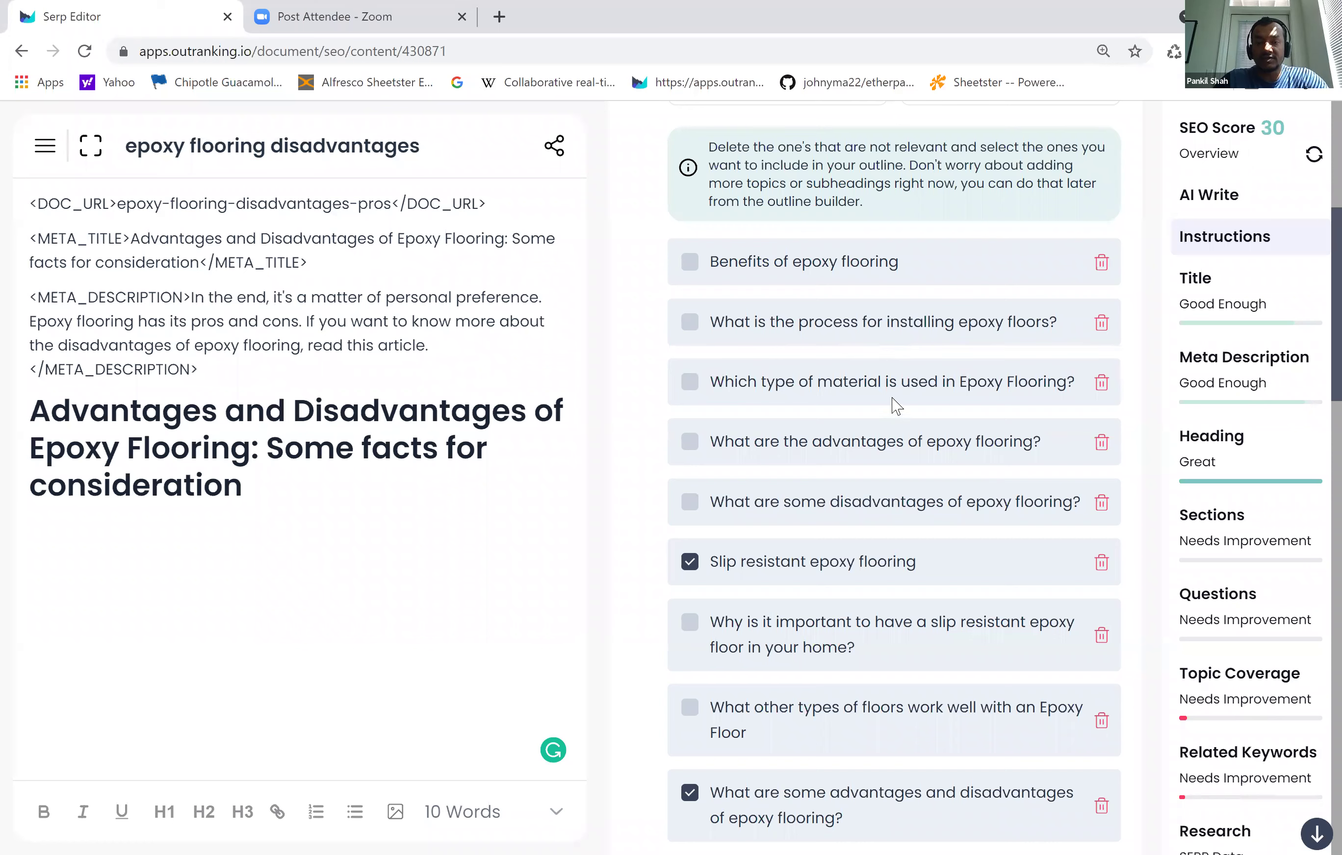
click(688, 326)
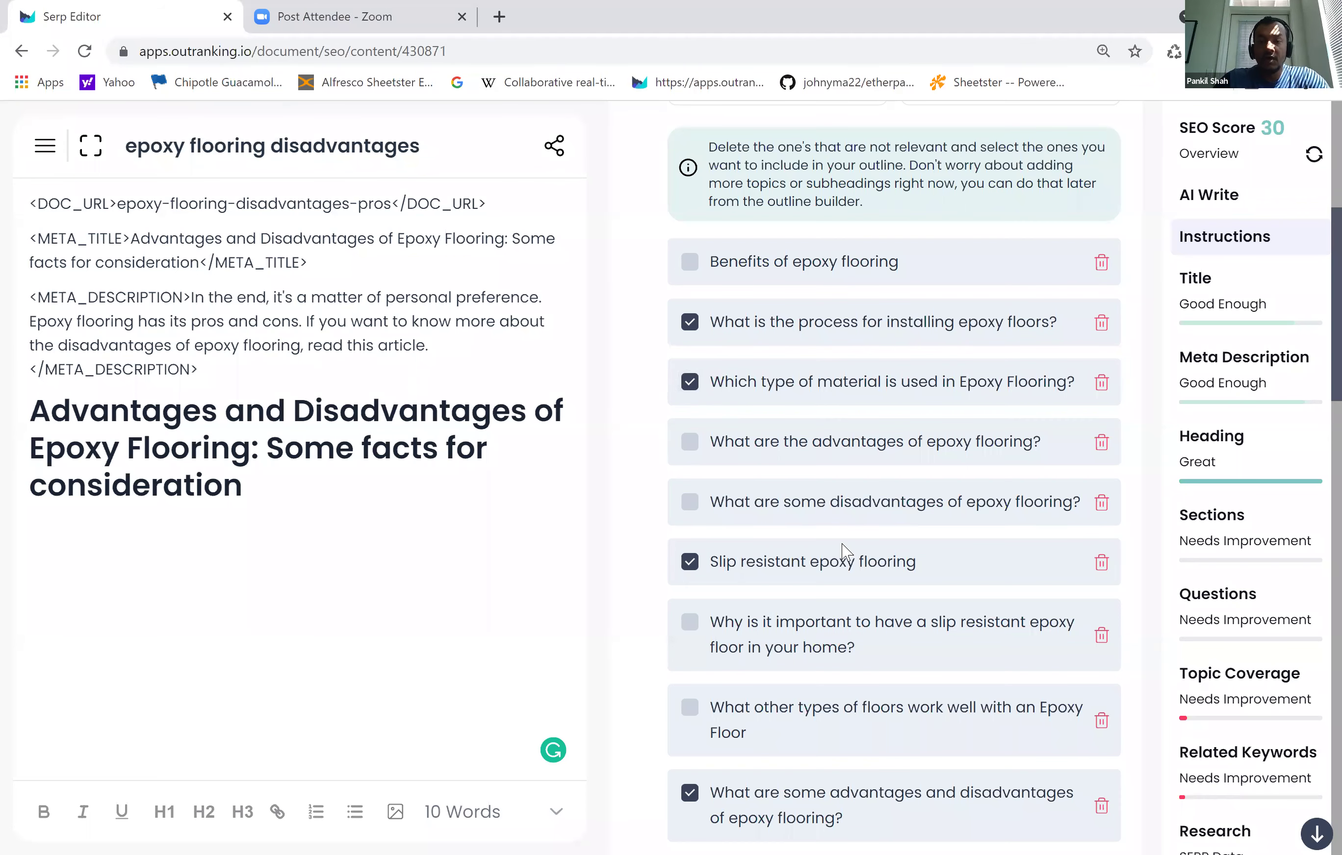
- Mark the outline ideas on whether an epoxy floor is worth buying, finding a professional in NY, and a good way to install epoxy flooring
scroll(848, 552, down, 6)
scroll(845, 552, down, 6)
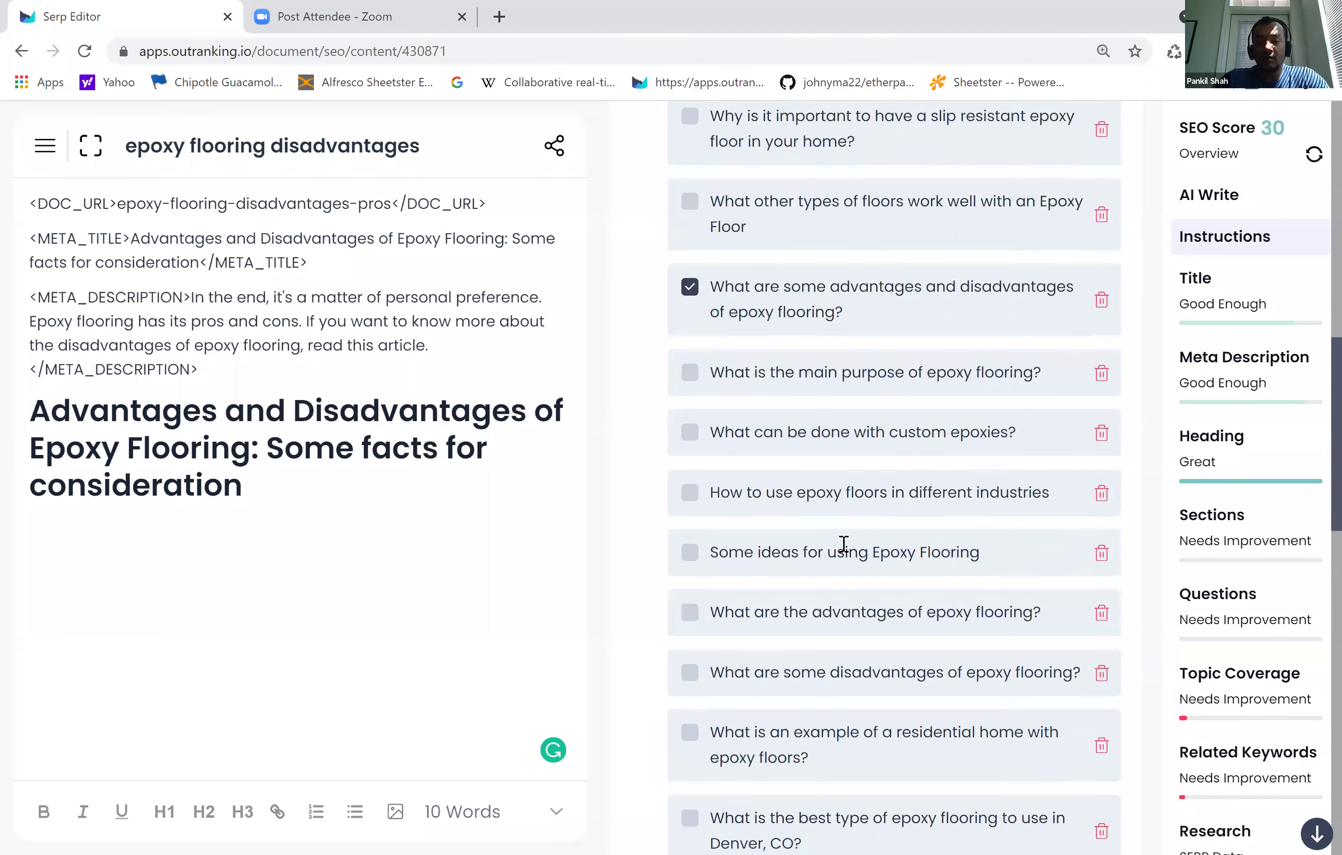
scroll(845, 552, down, 4)
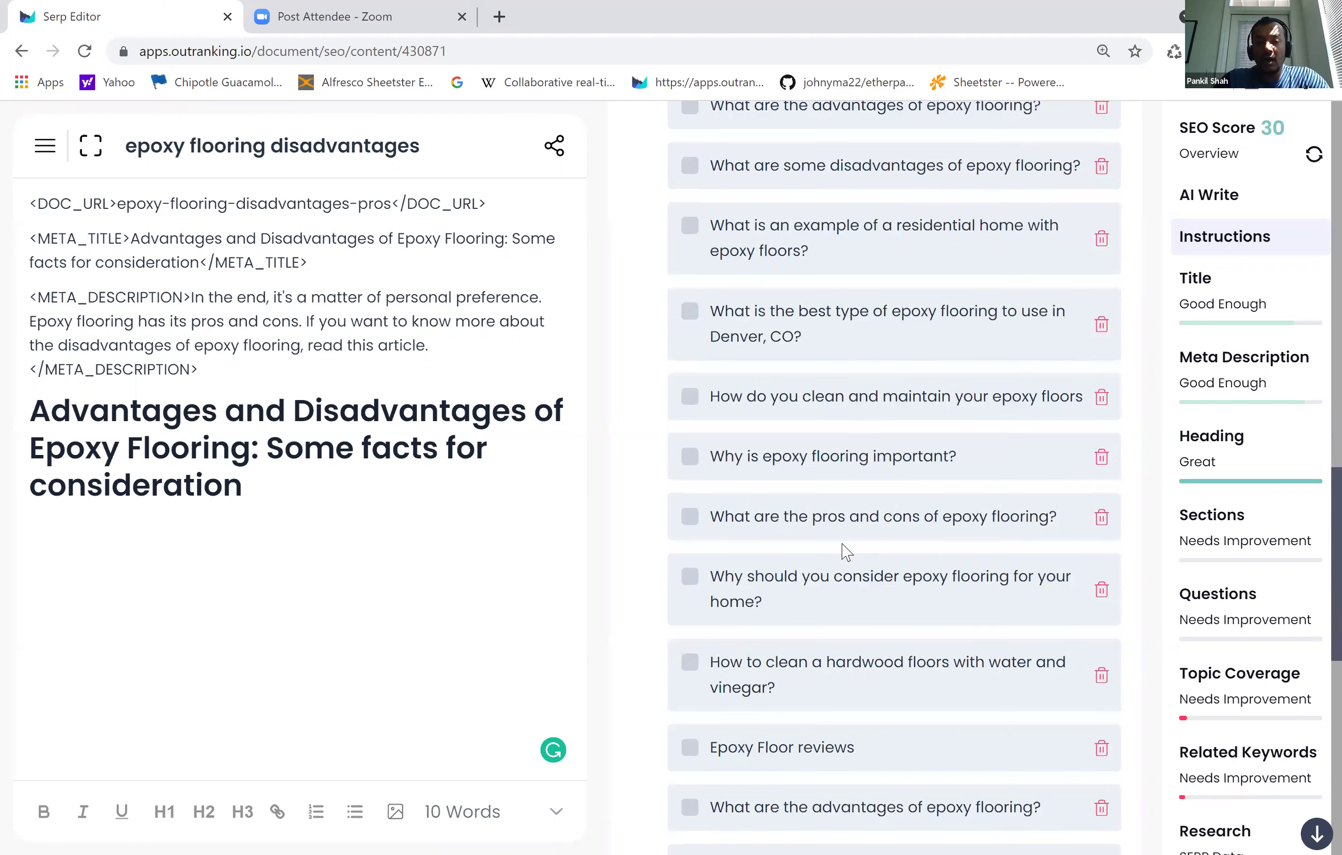
scroll(846, 551, down, 1)
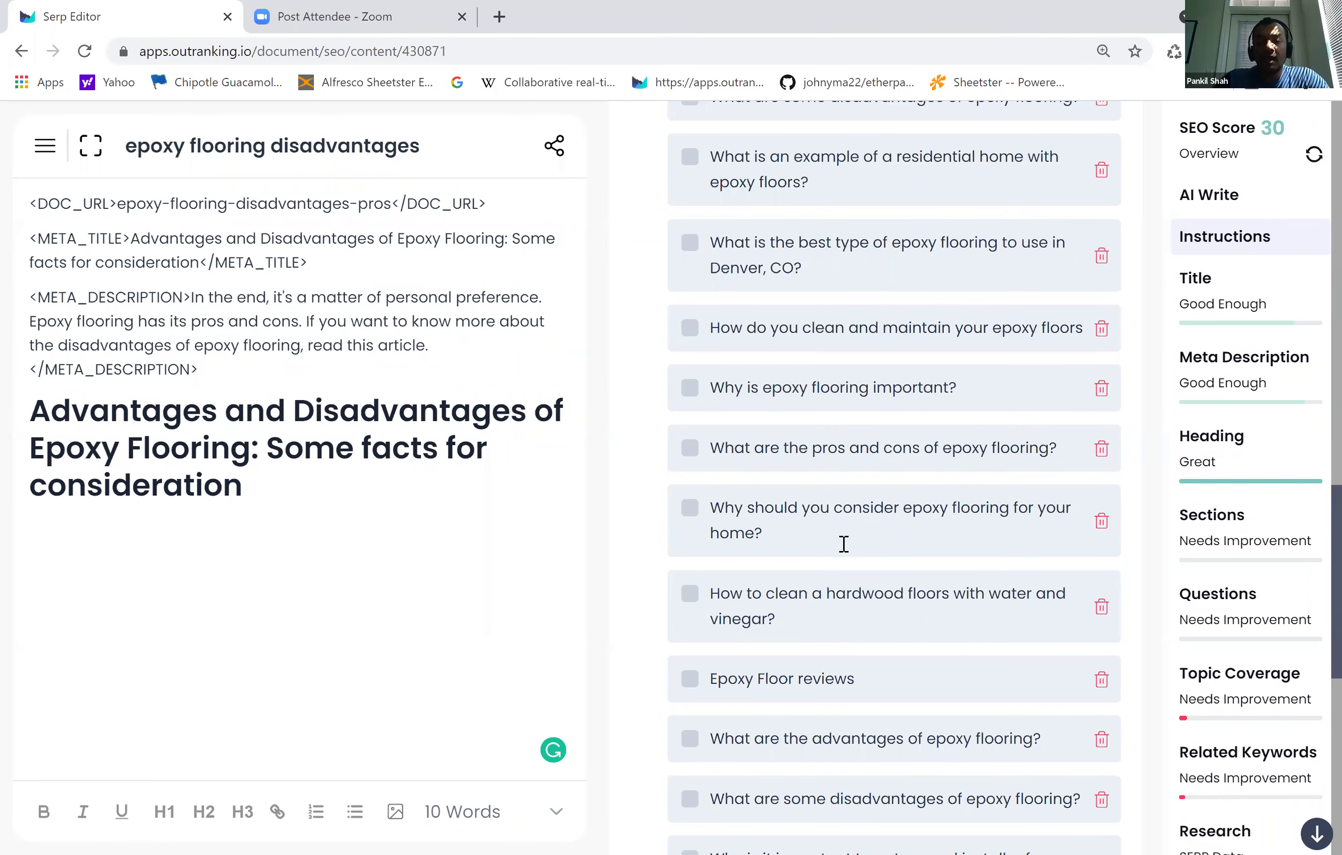
scroll(844, 544, down, 10)
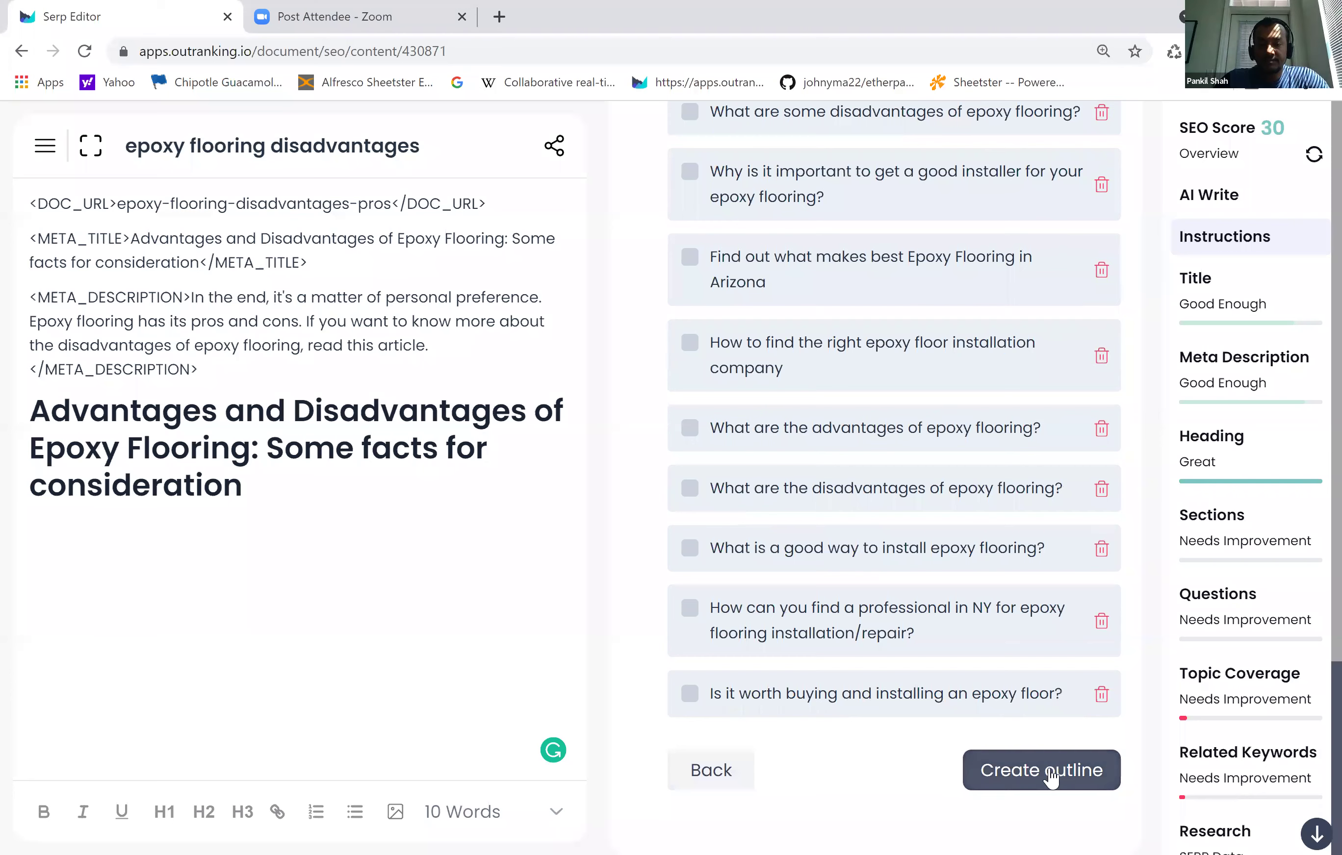
click(689, 694)
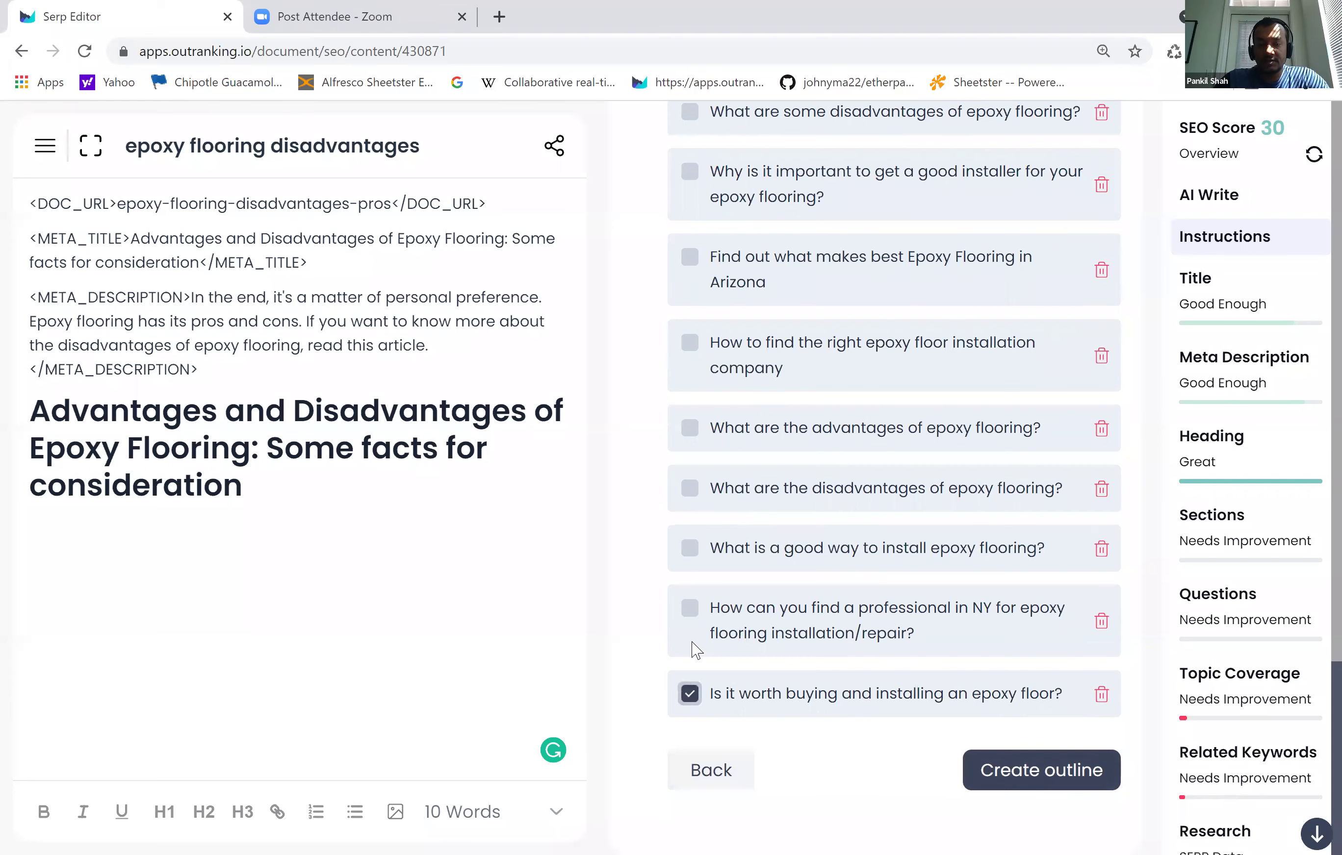
click(688, 608)
click(689, 548)
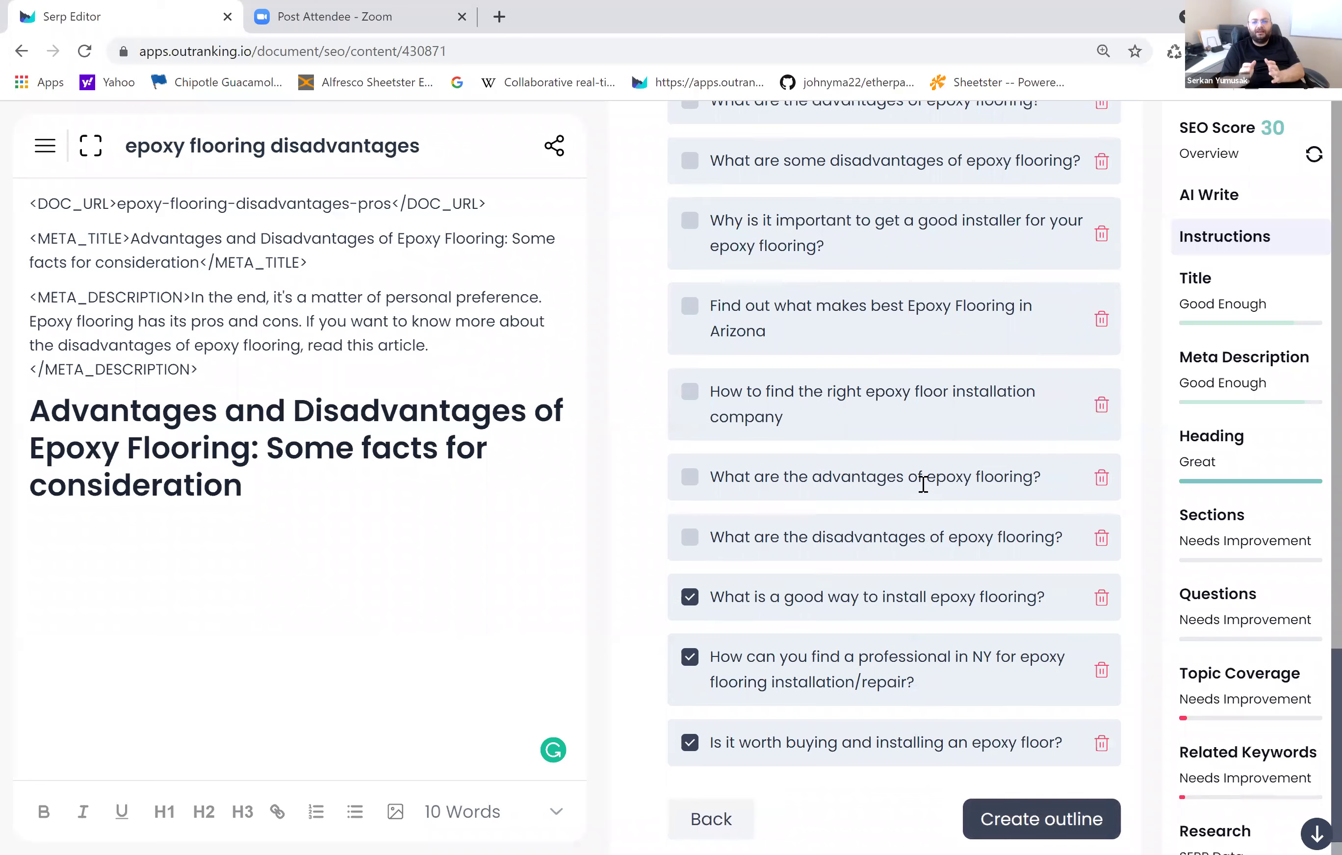
- Mark the outline idea "How do you clean and maintain your epoxy floors" for inclusion
scroll(923, 487, up, 5)
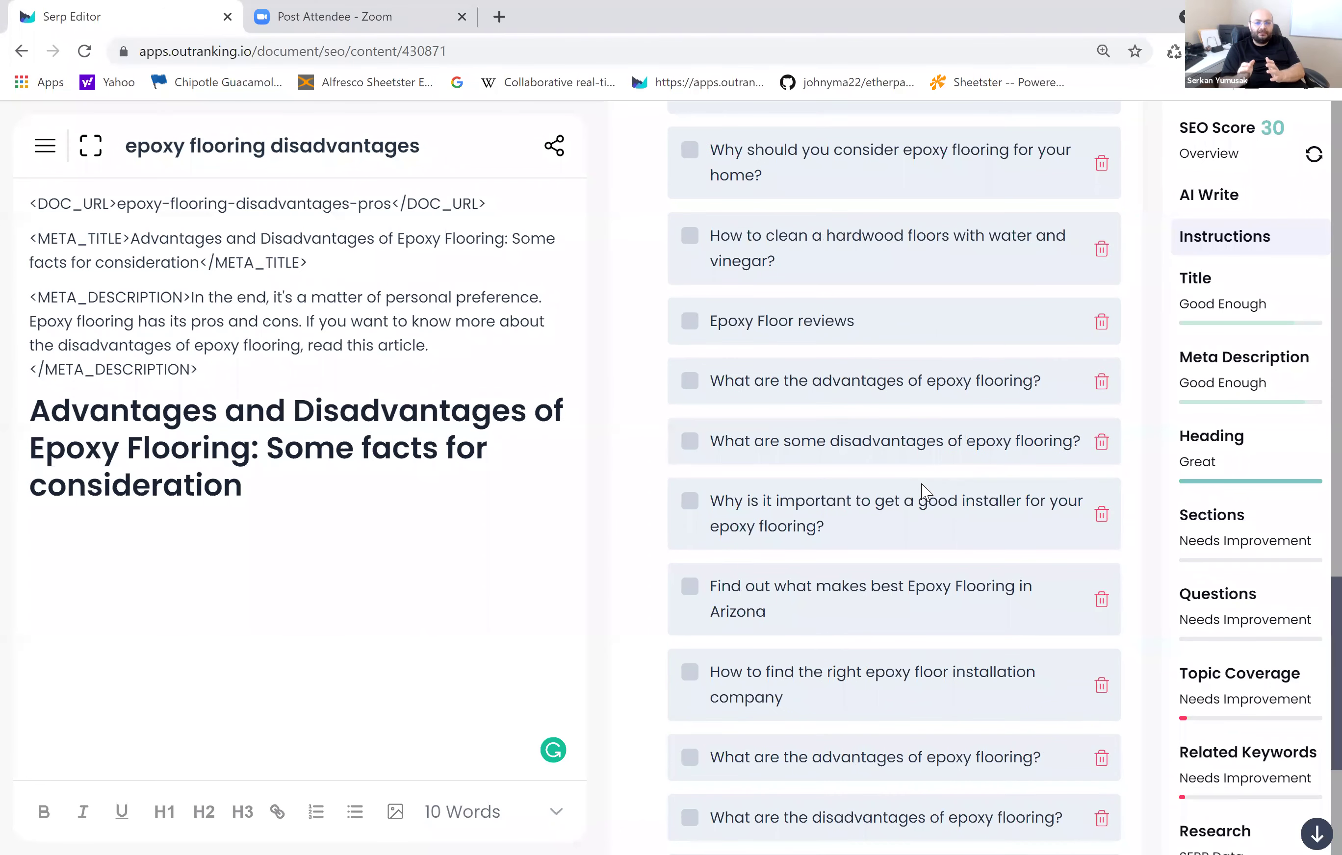
scroll(923, 488, up, 6)
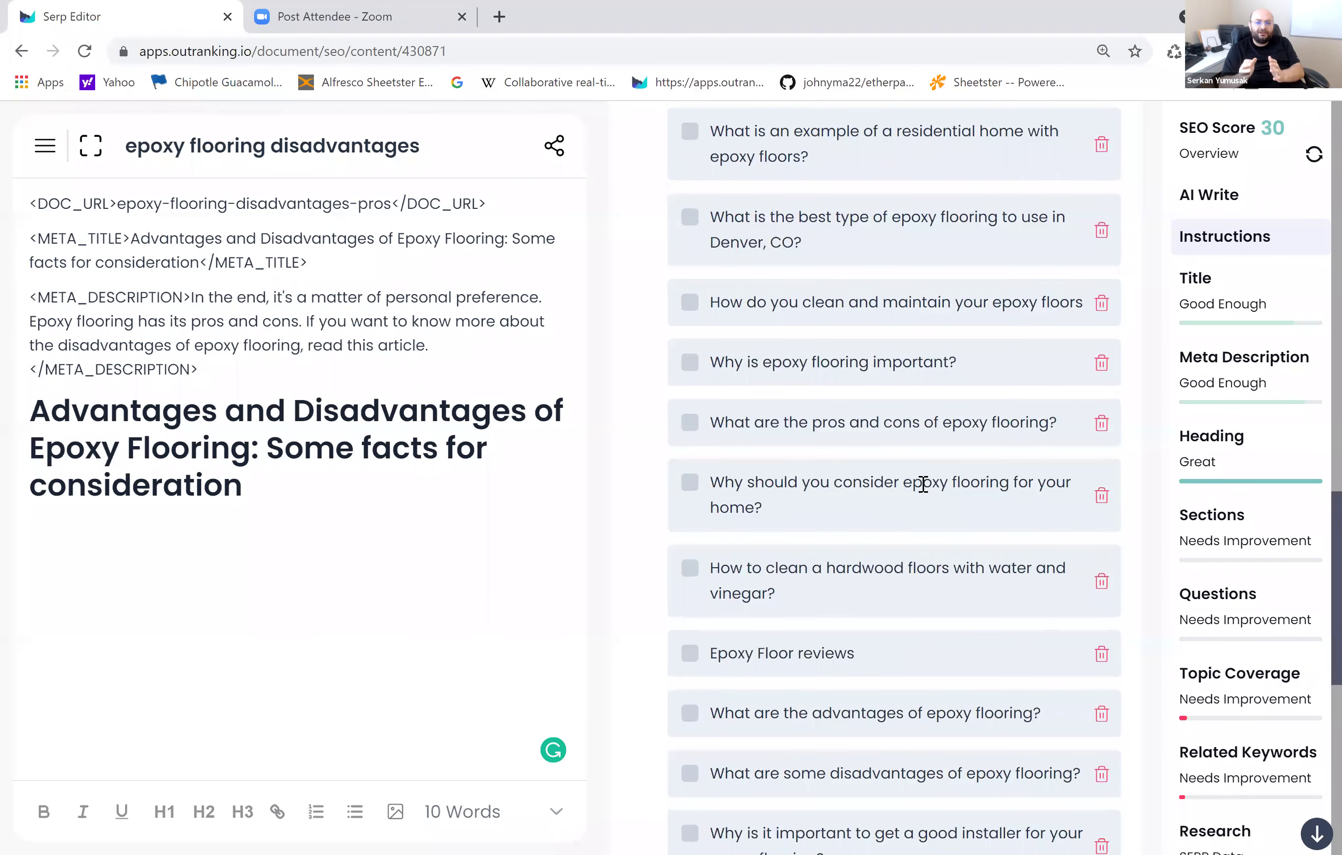
scroll(922, 483, up, 2)
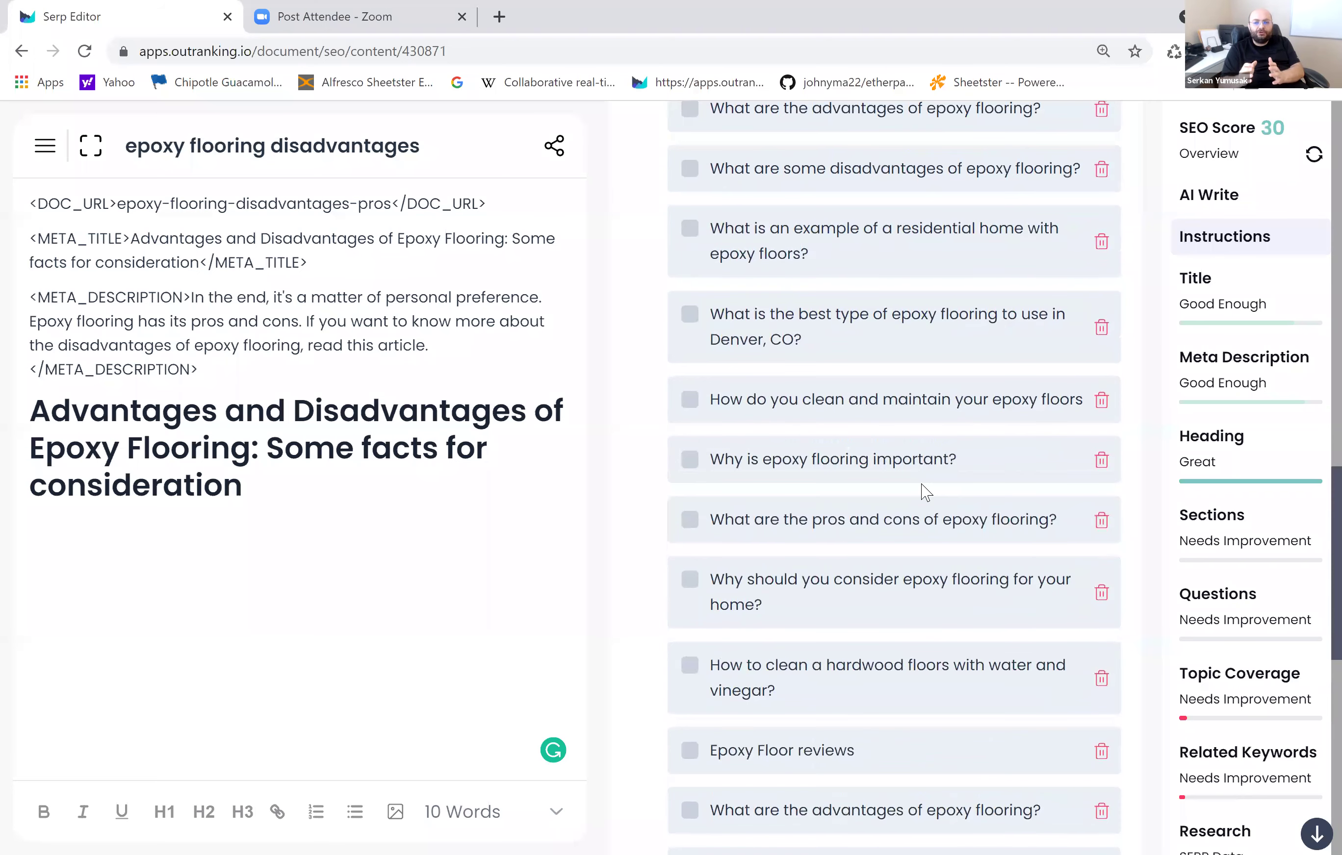
click(689, 398)
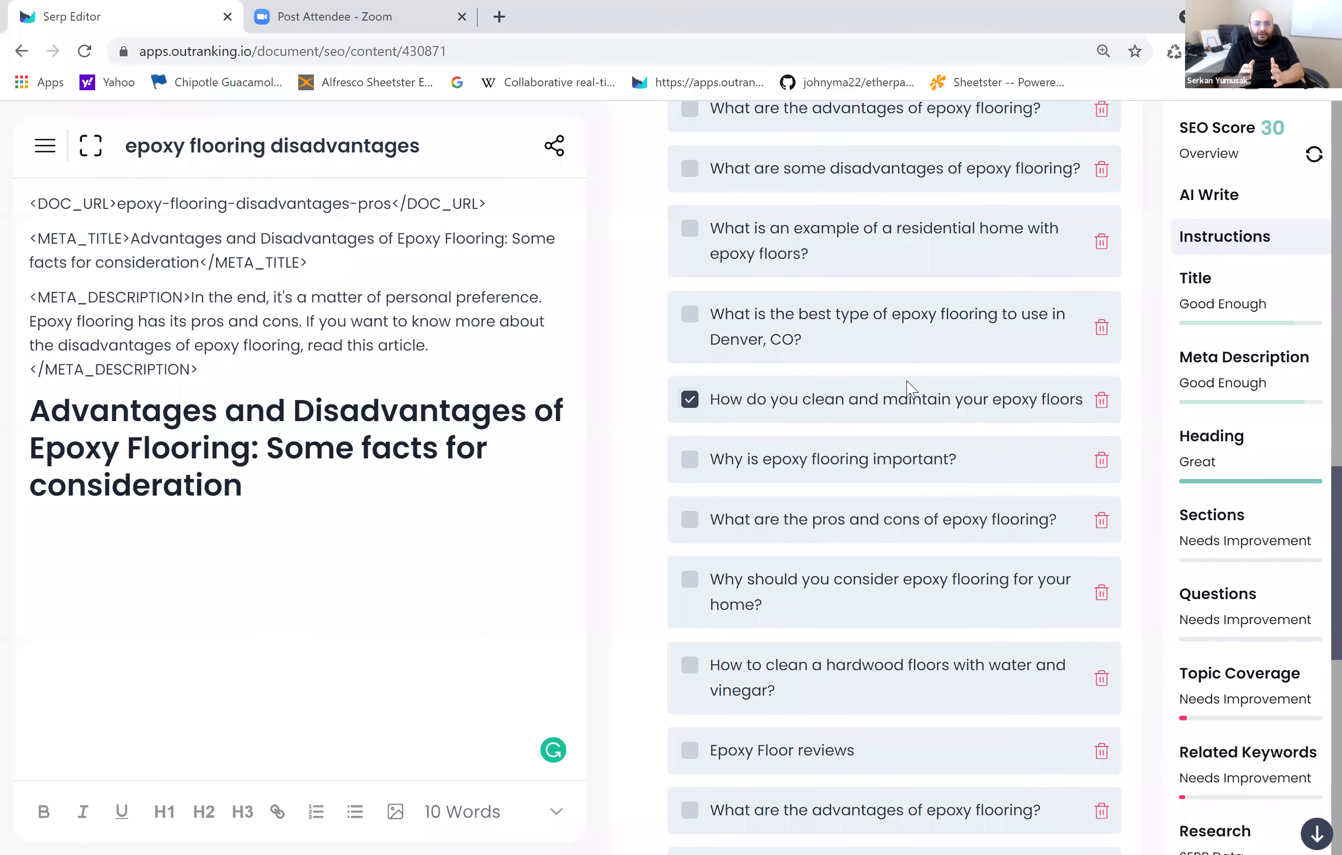
- Check the remaining outline ideas and create the outline from the marked ones
scroll(909, 391, up, 1)
scroll(911, 388, up, 2)
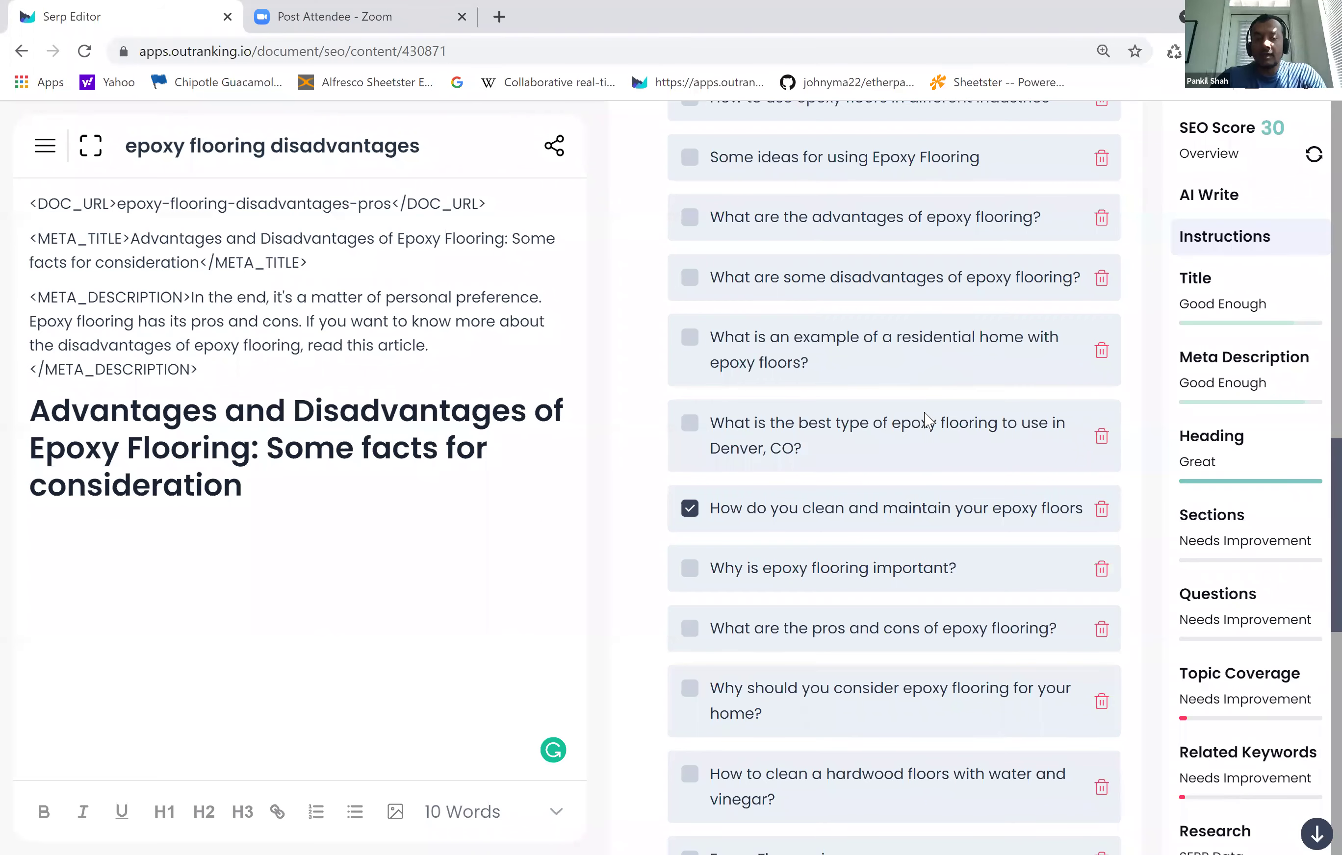
scroll(929, 421, down, 5)
scroll(928, 421, down, 8)
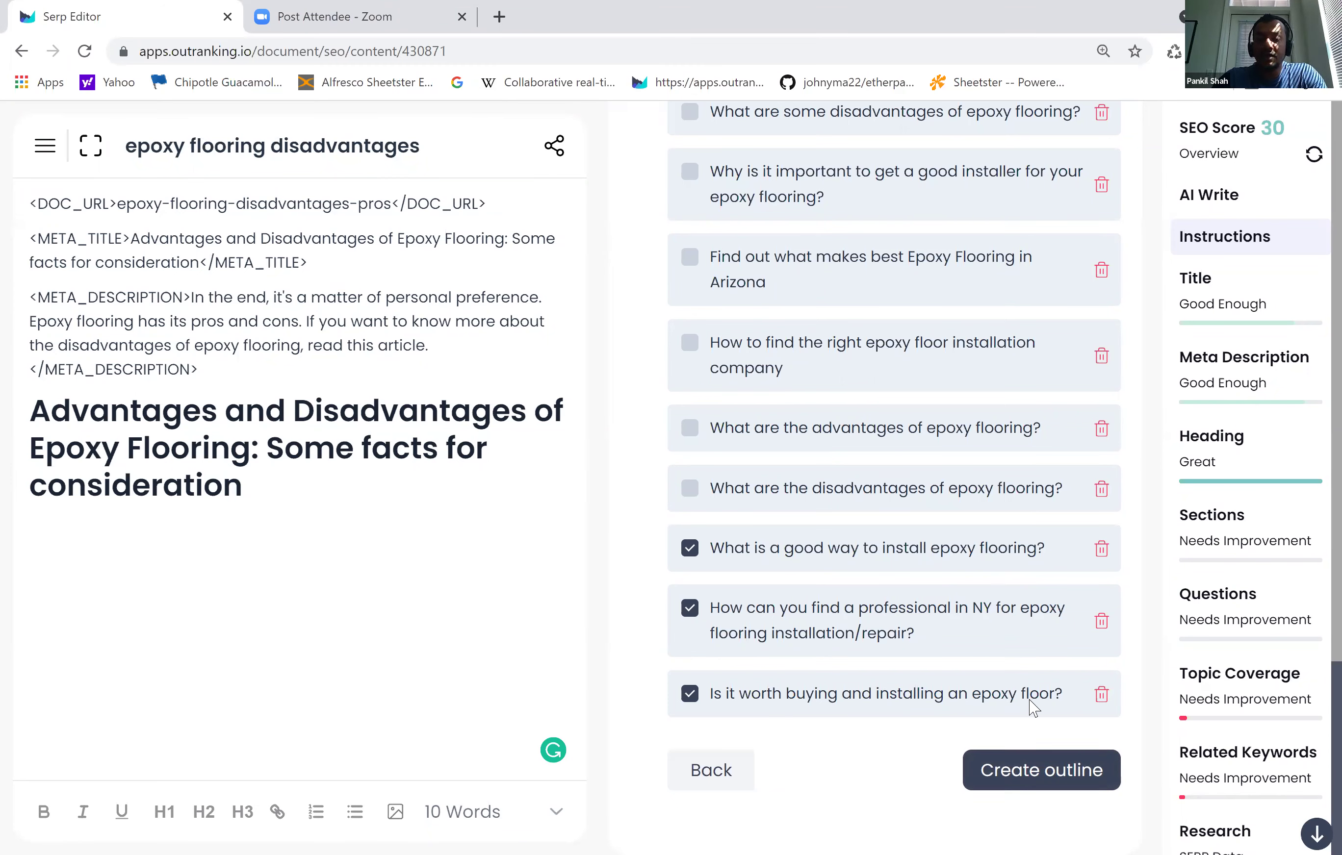
click(1070, 777)
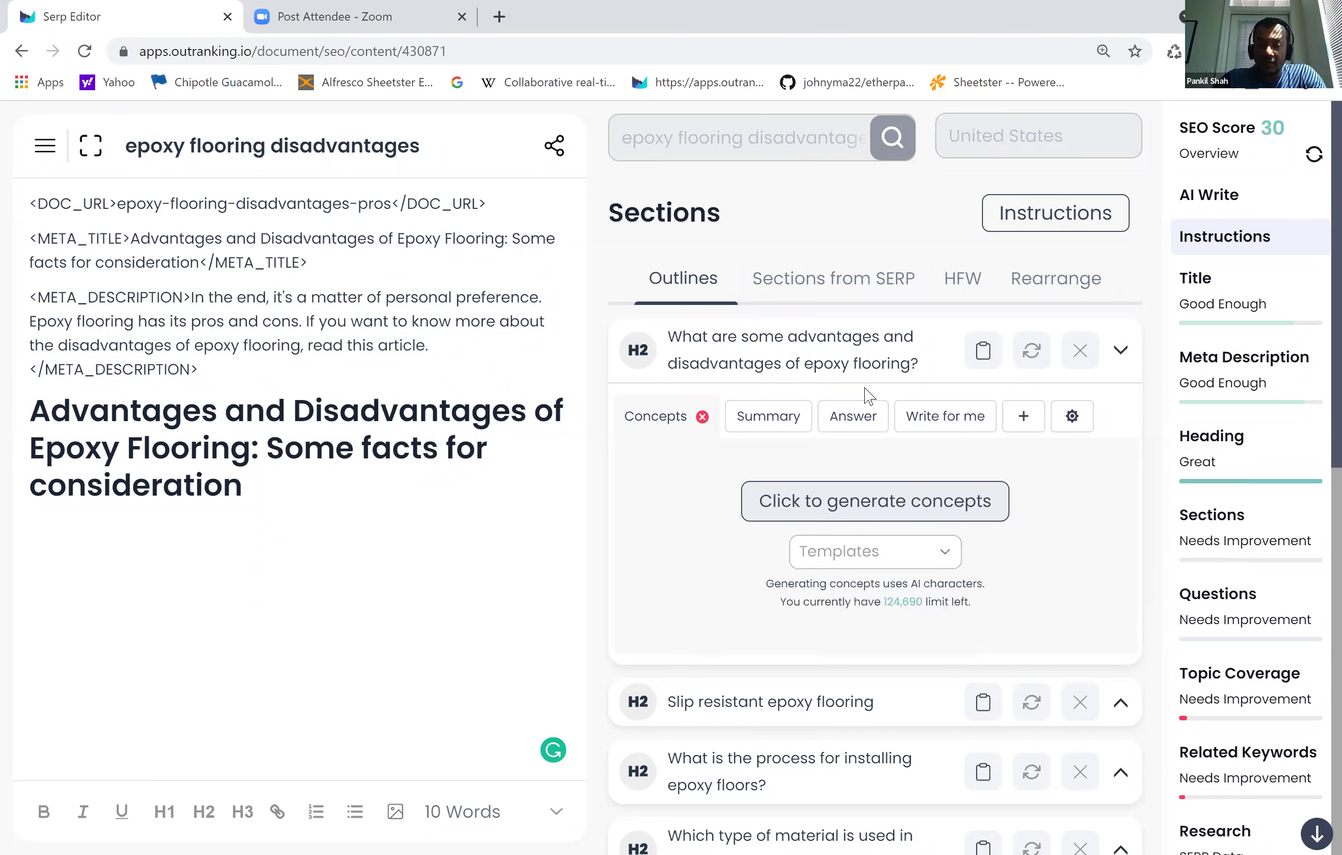
- Open the Concepts Builder beside the section outlines and review the outline topics
click(45, 148)
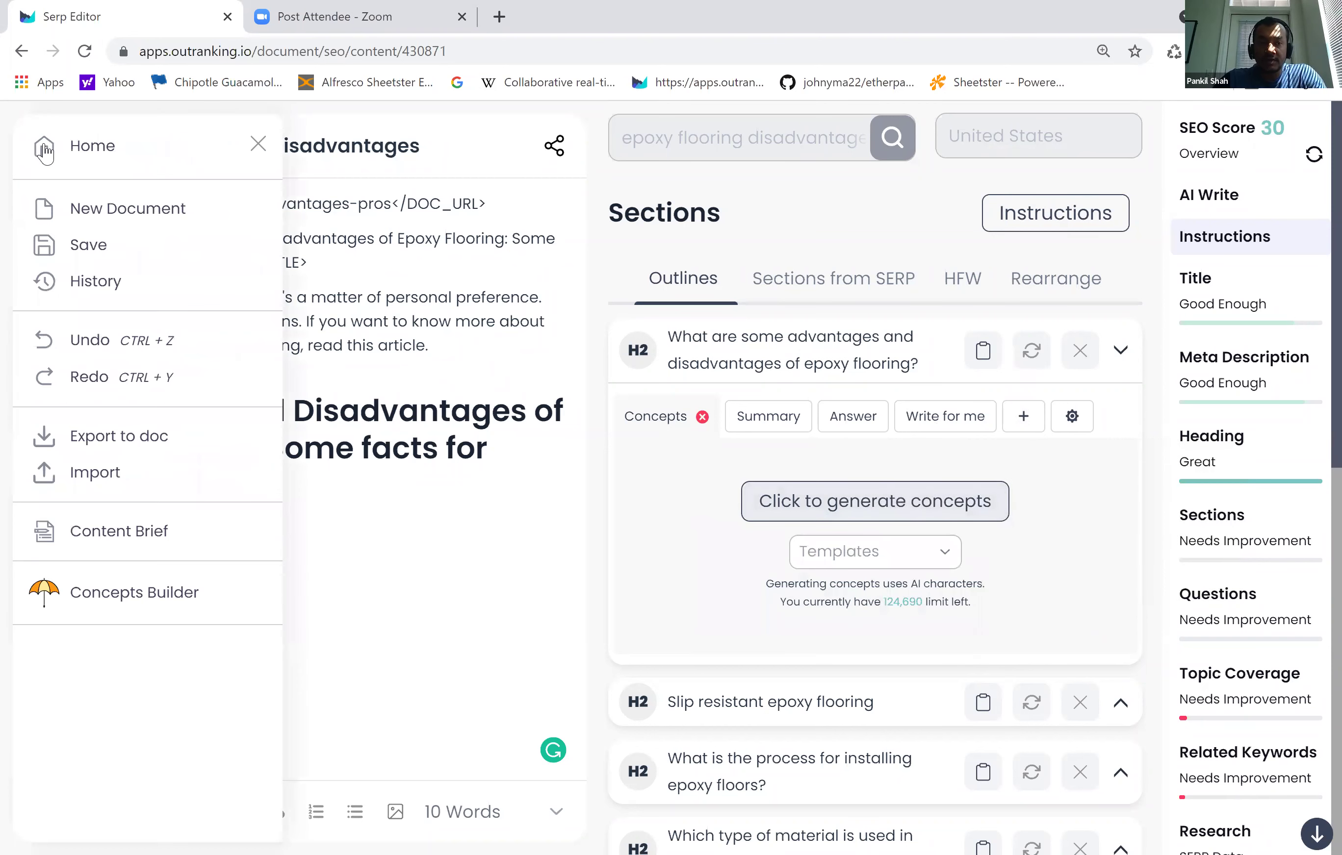
click(83, 602)
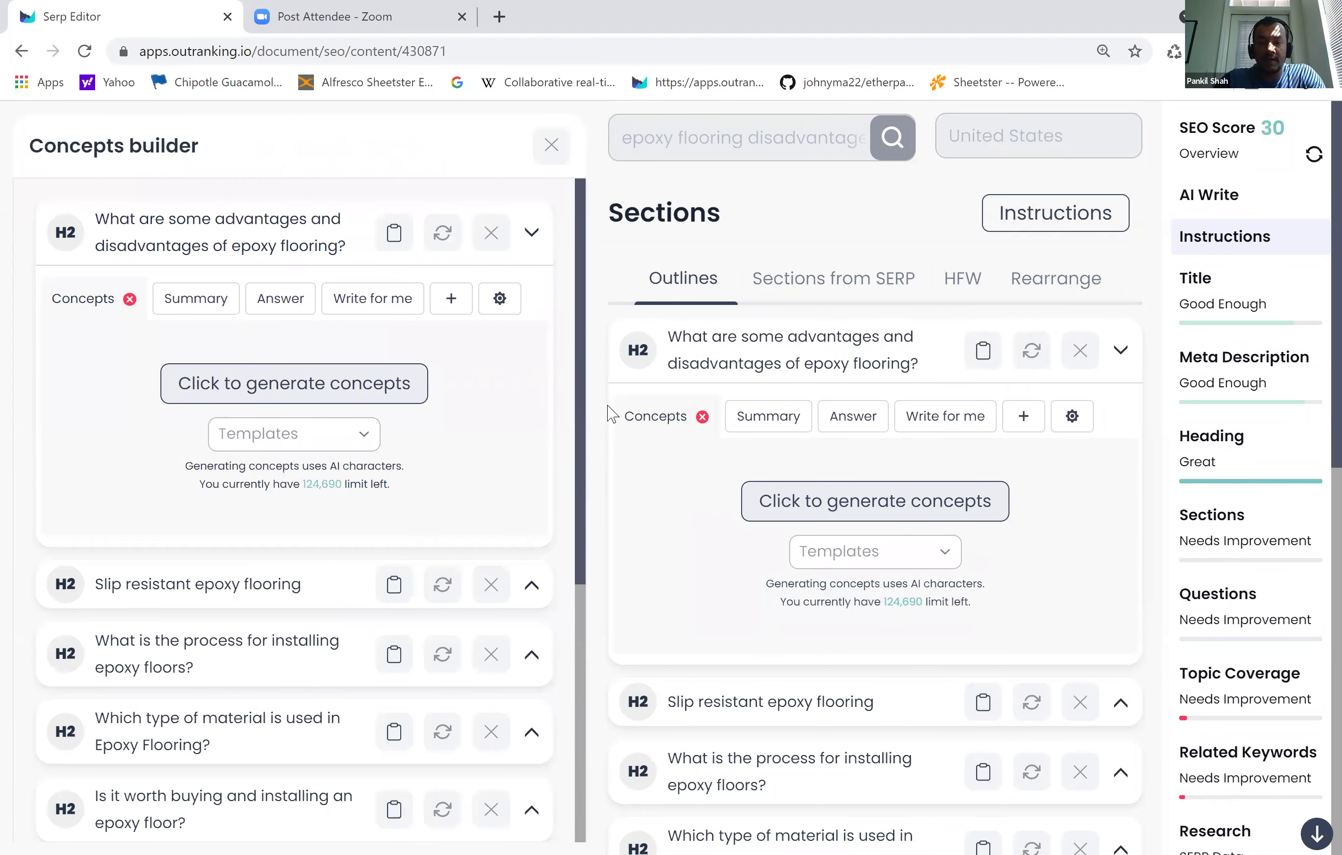
key(ctrl+minus)
key(ctrl+minus)
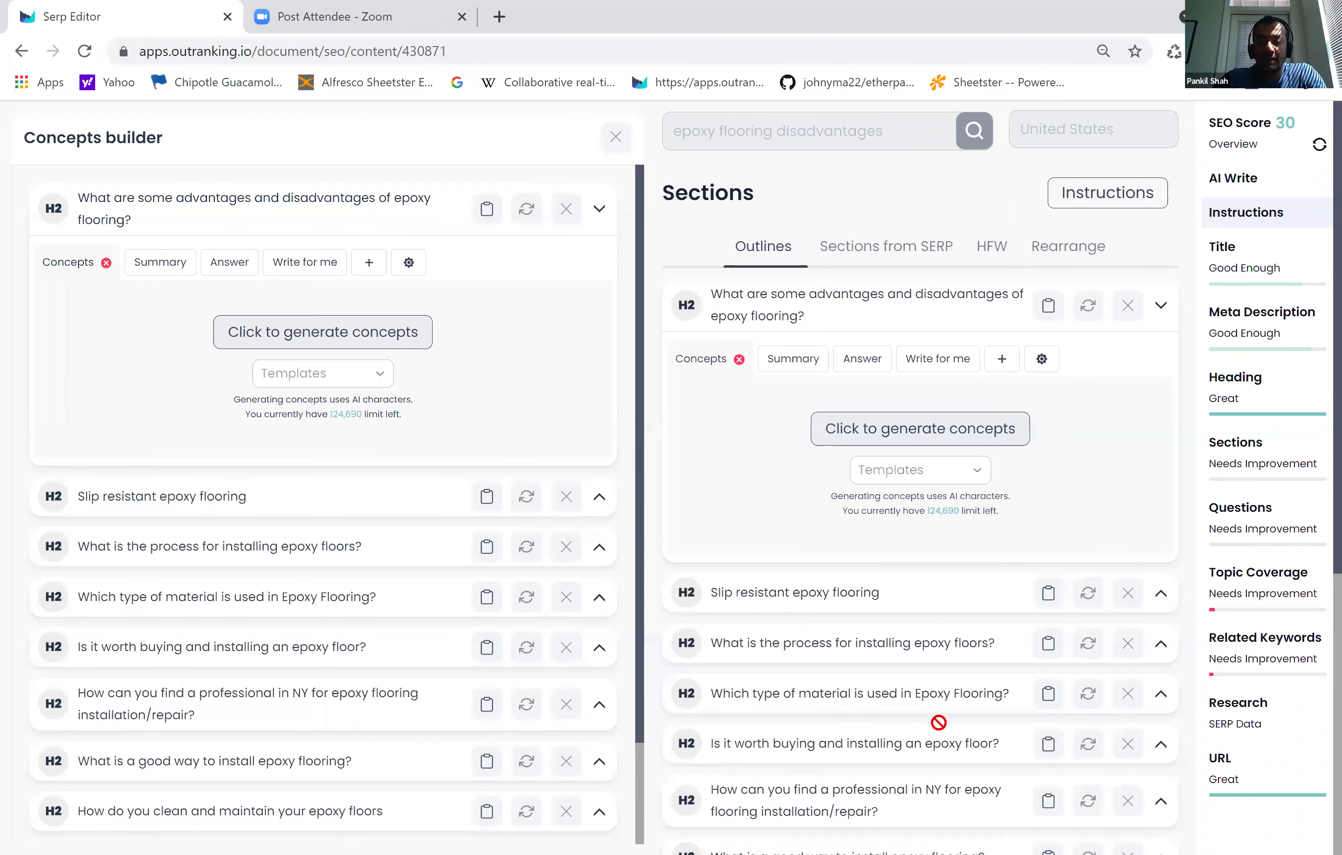
scroll(938, 723, down, 8)
scroll(939, 723, up, 10)
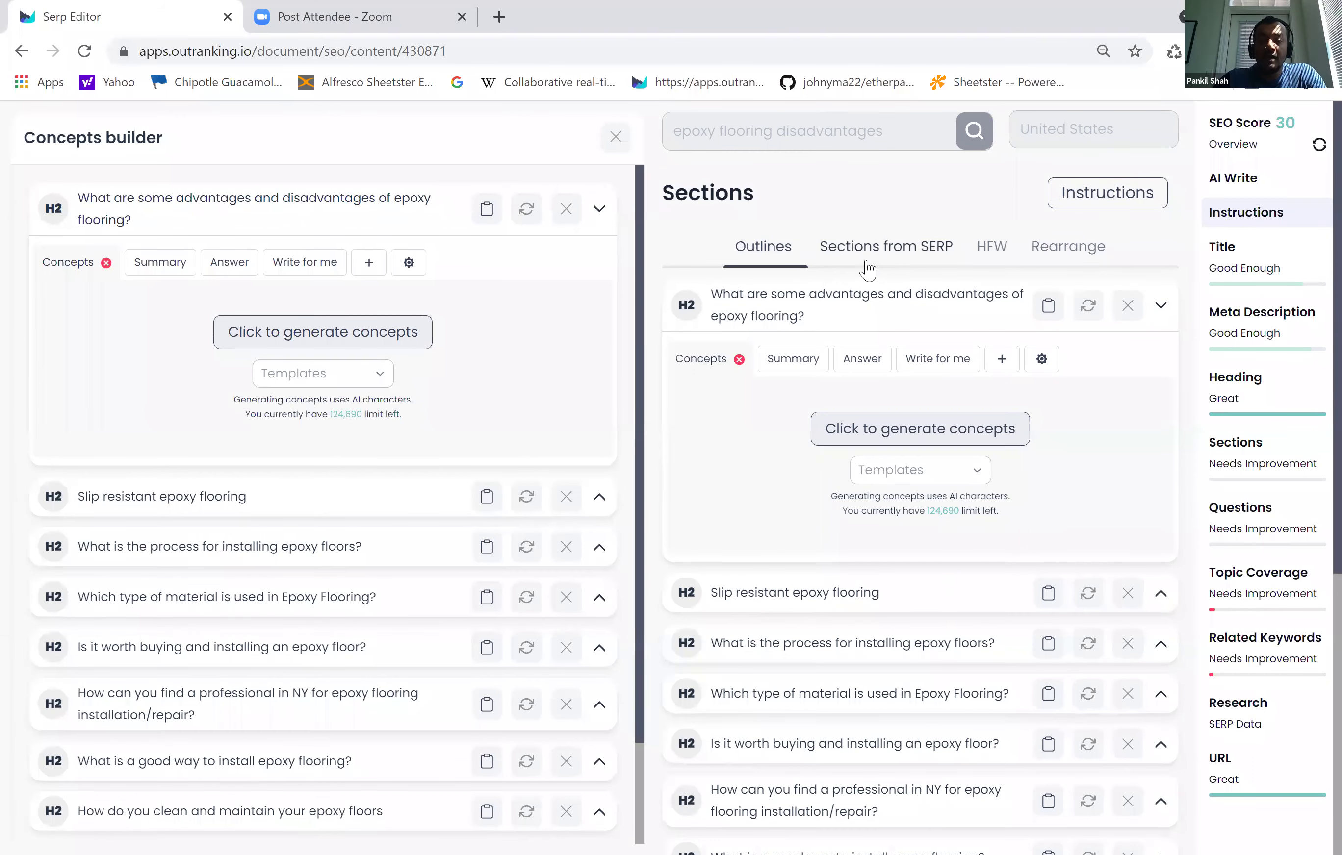
- From the floortechie.com SERP sections, add "Cost friendly", "Easily customizable", "Damage resistant" and "Durable and Long-lasting" to the outline
click(866, 267)
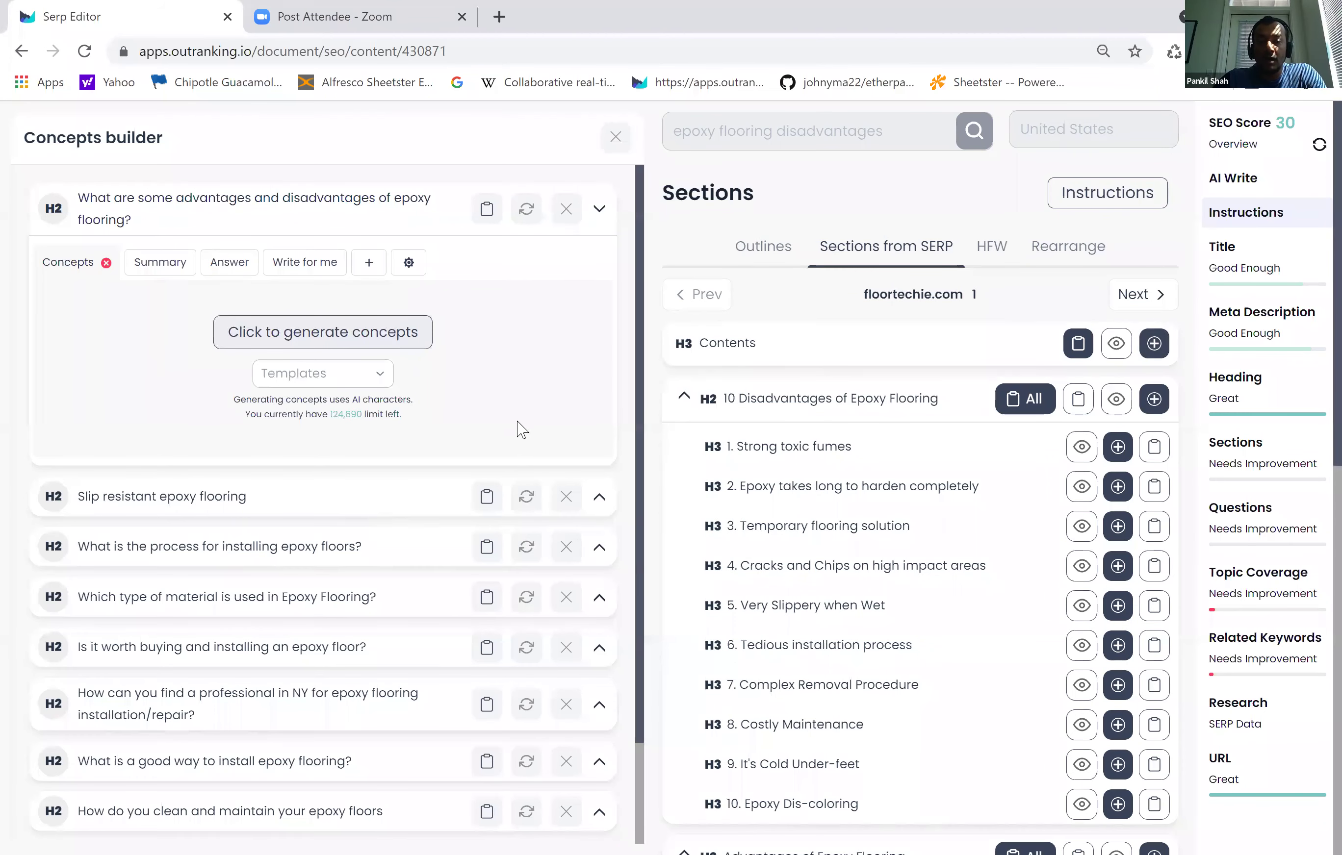
scroll(912, 405, down, 8)
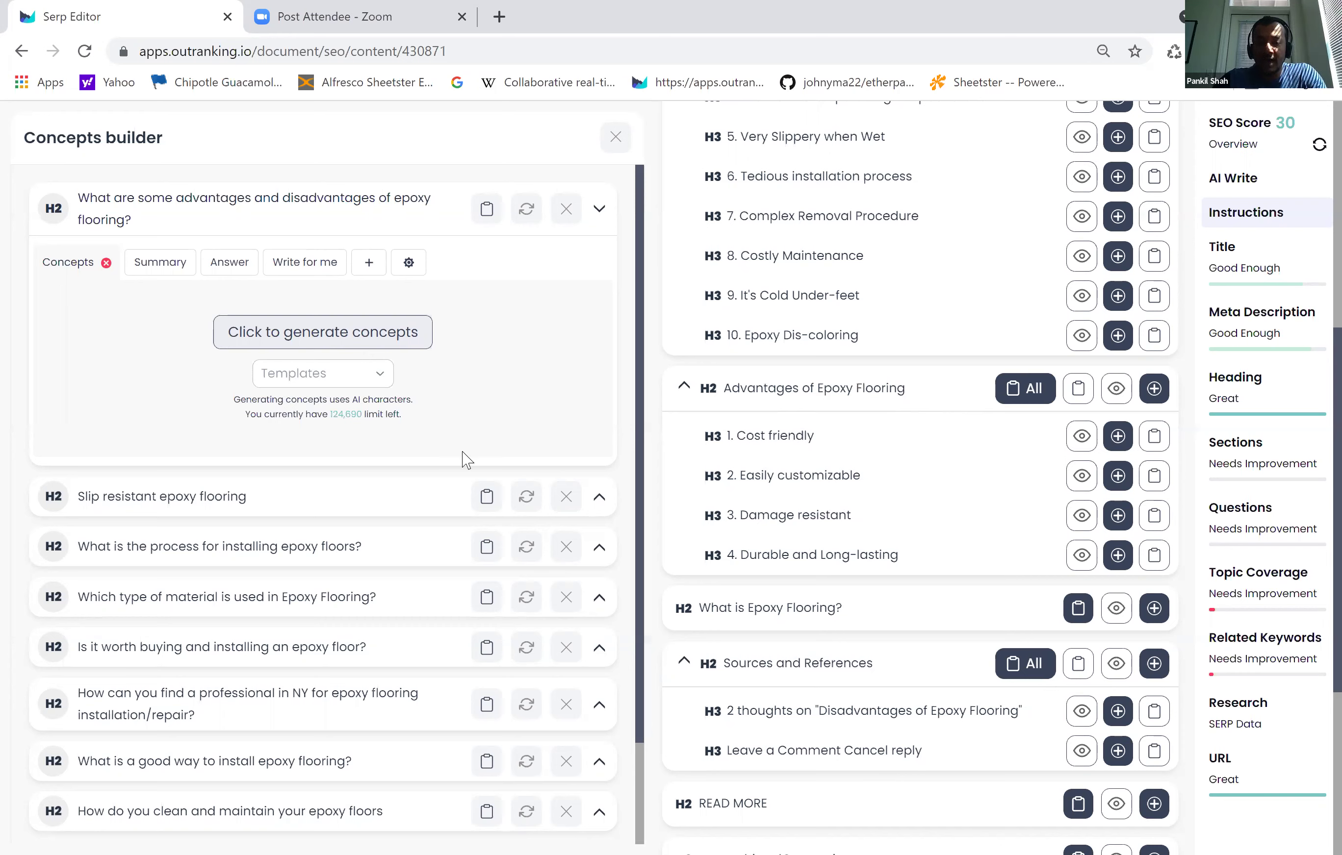
click(1117, 437)
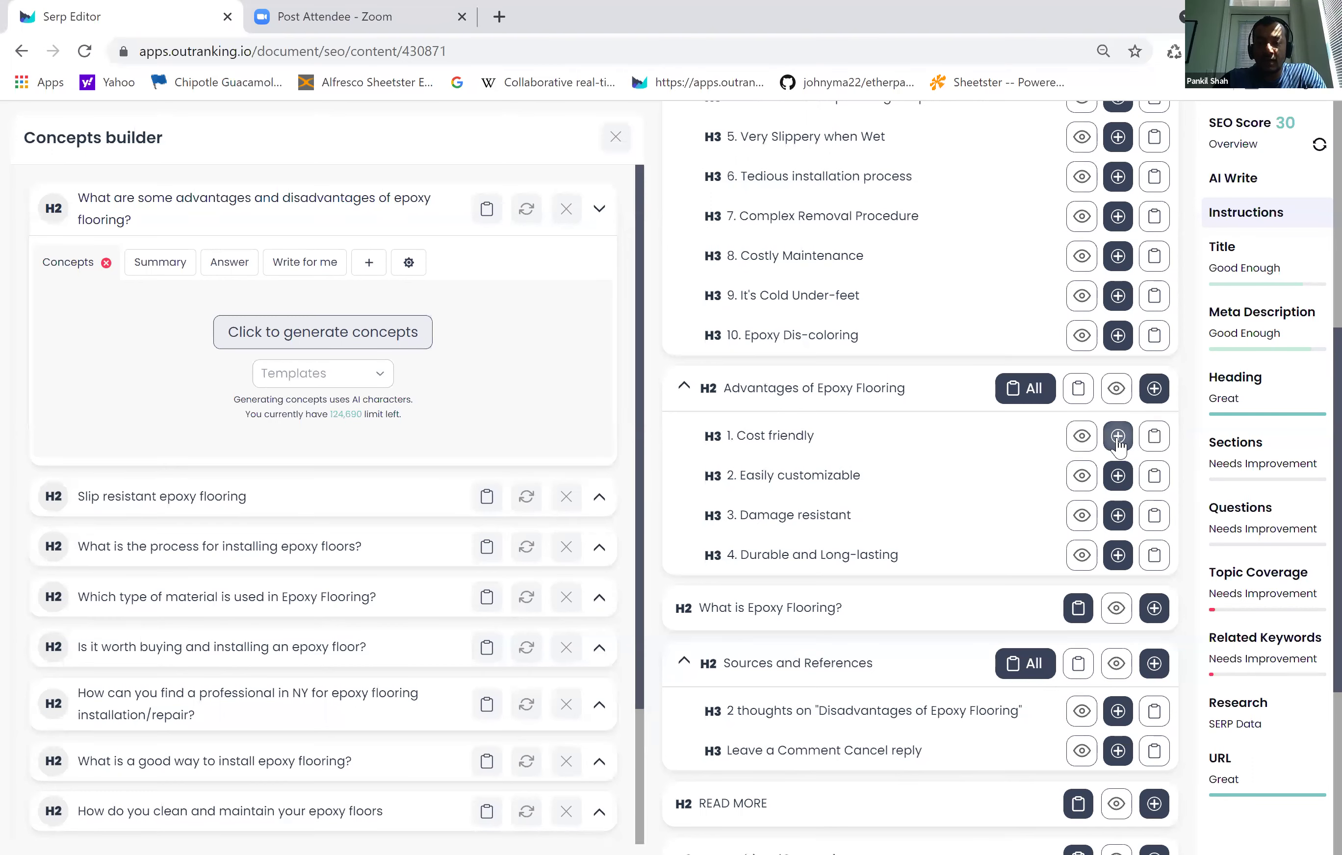
click(1117, 516)
click(1116, 555)
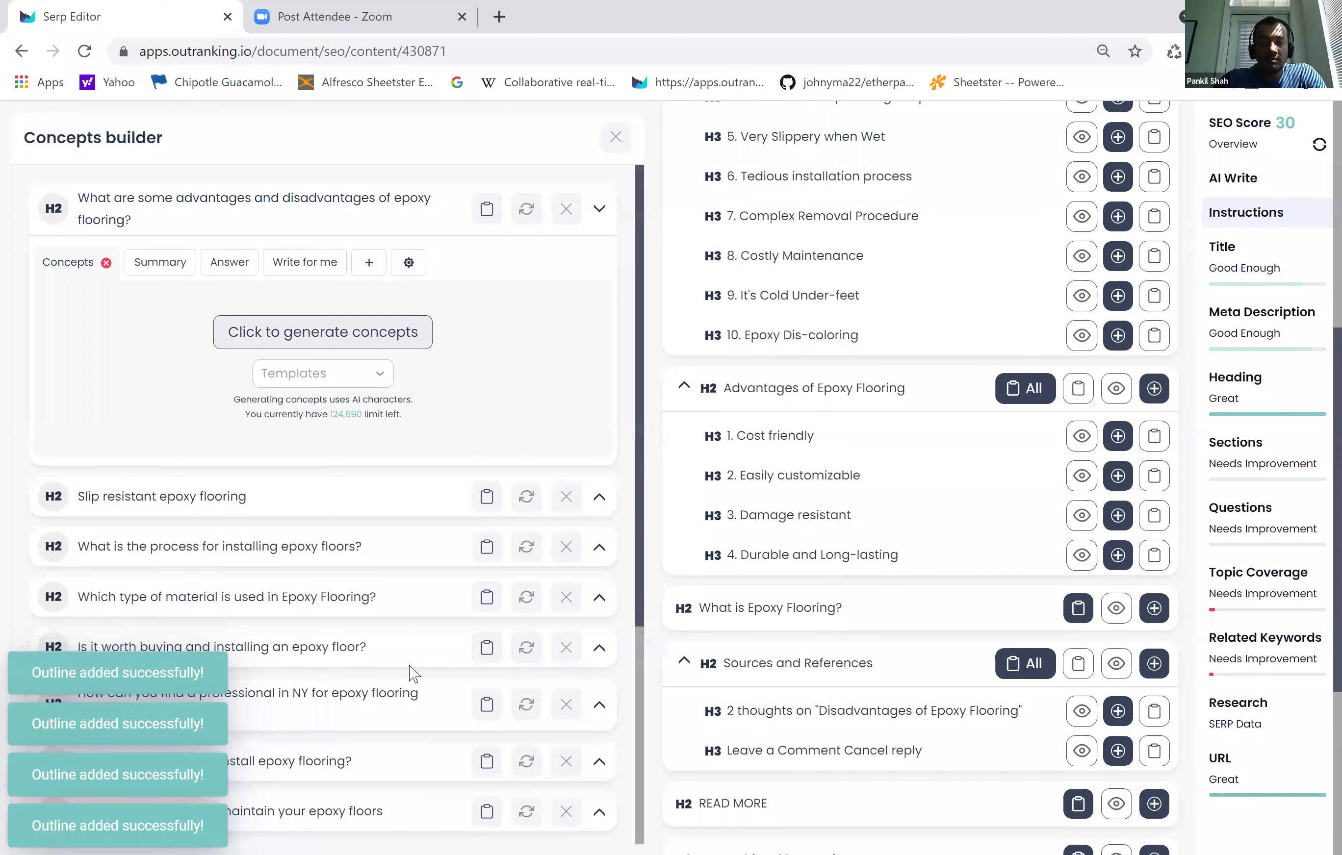
- Move the topic "What are some advantages and disadvantages of epoxy flooring?" directly above "1. Cost friendly" in the Concepts Builder and expand it
click(601, 211)
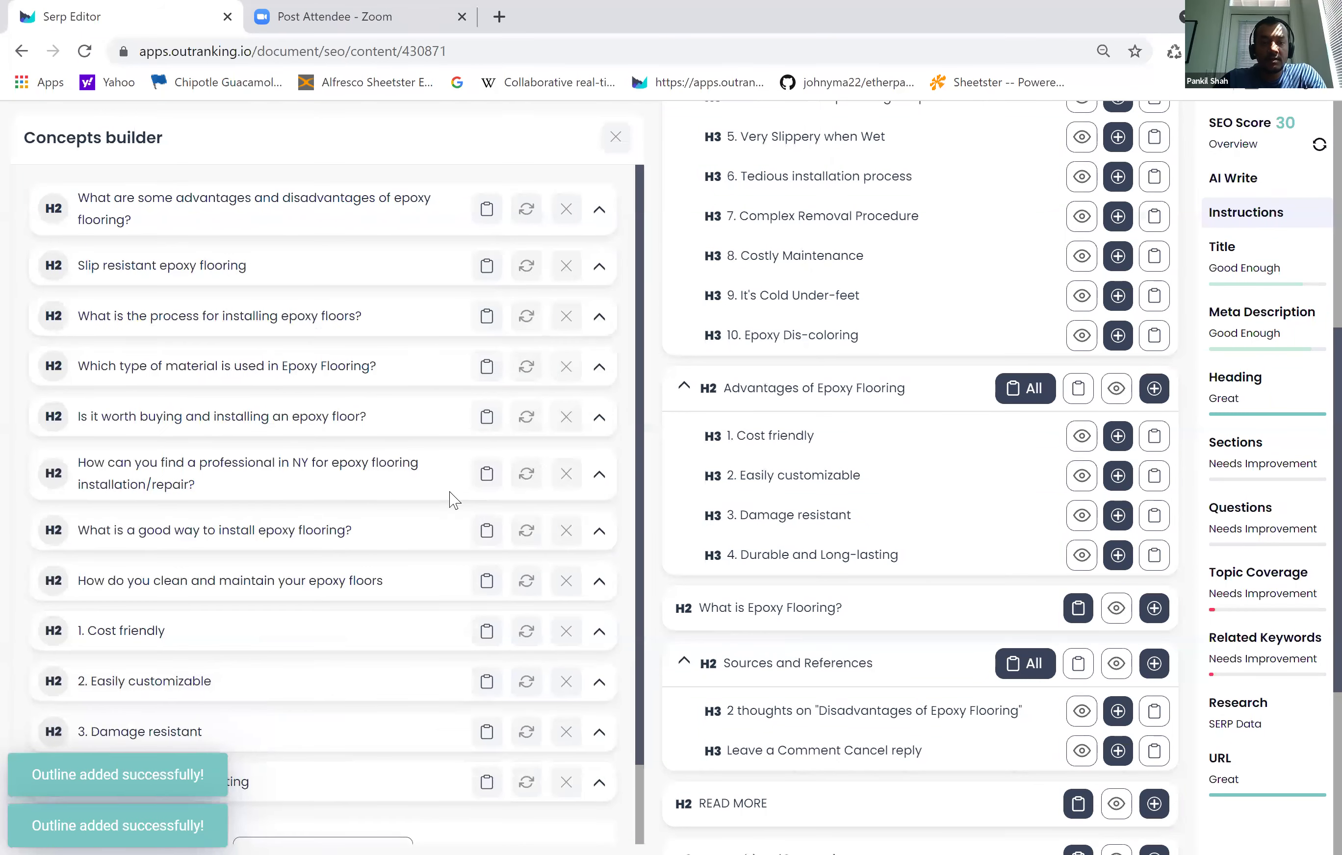
scroll(450, 500, down, 1)
scroll(434, 338, up, 1)
drag(359, 291, 399, 590)
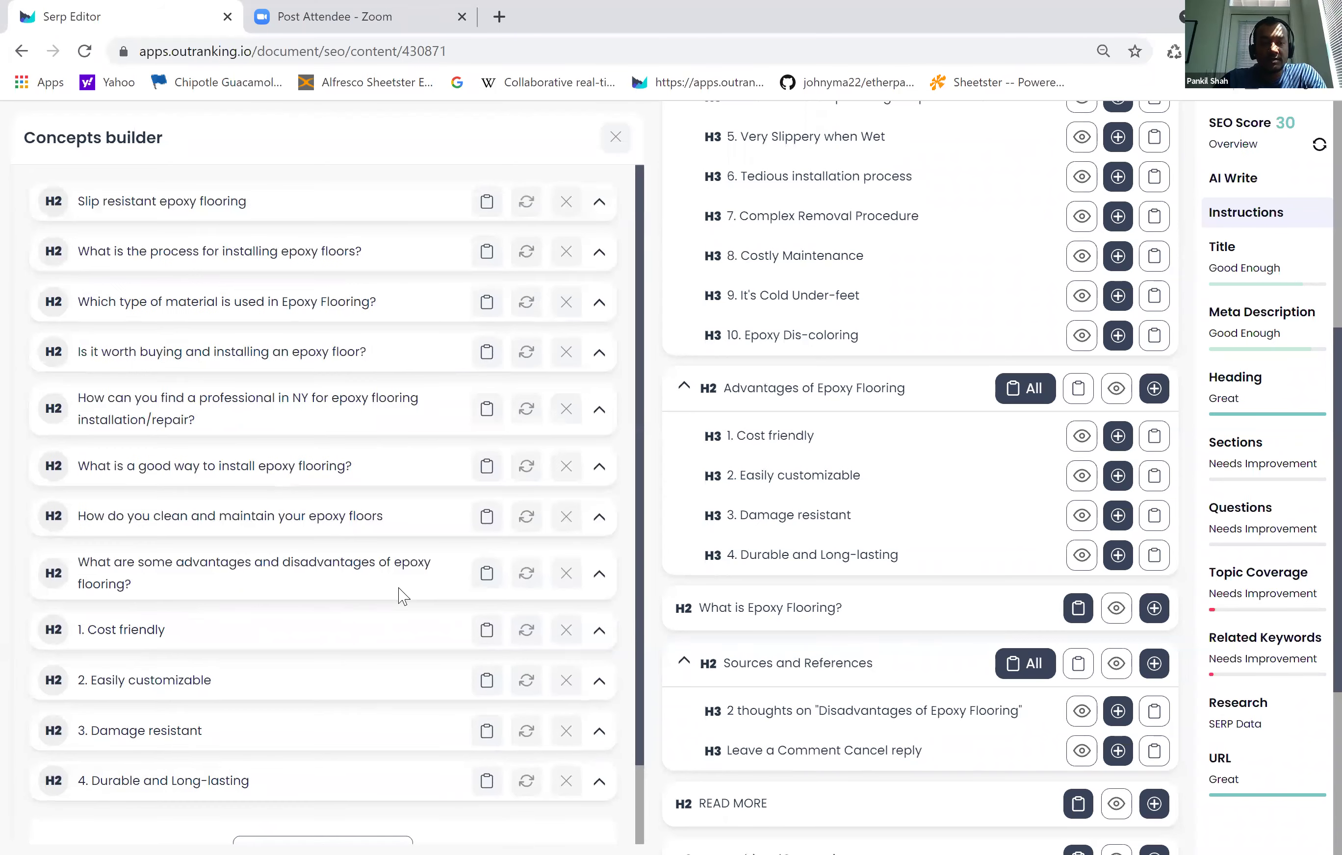
click(402, 595)
scroll(402, 595, down, 2)
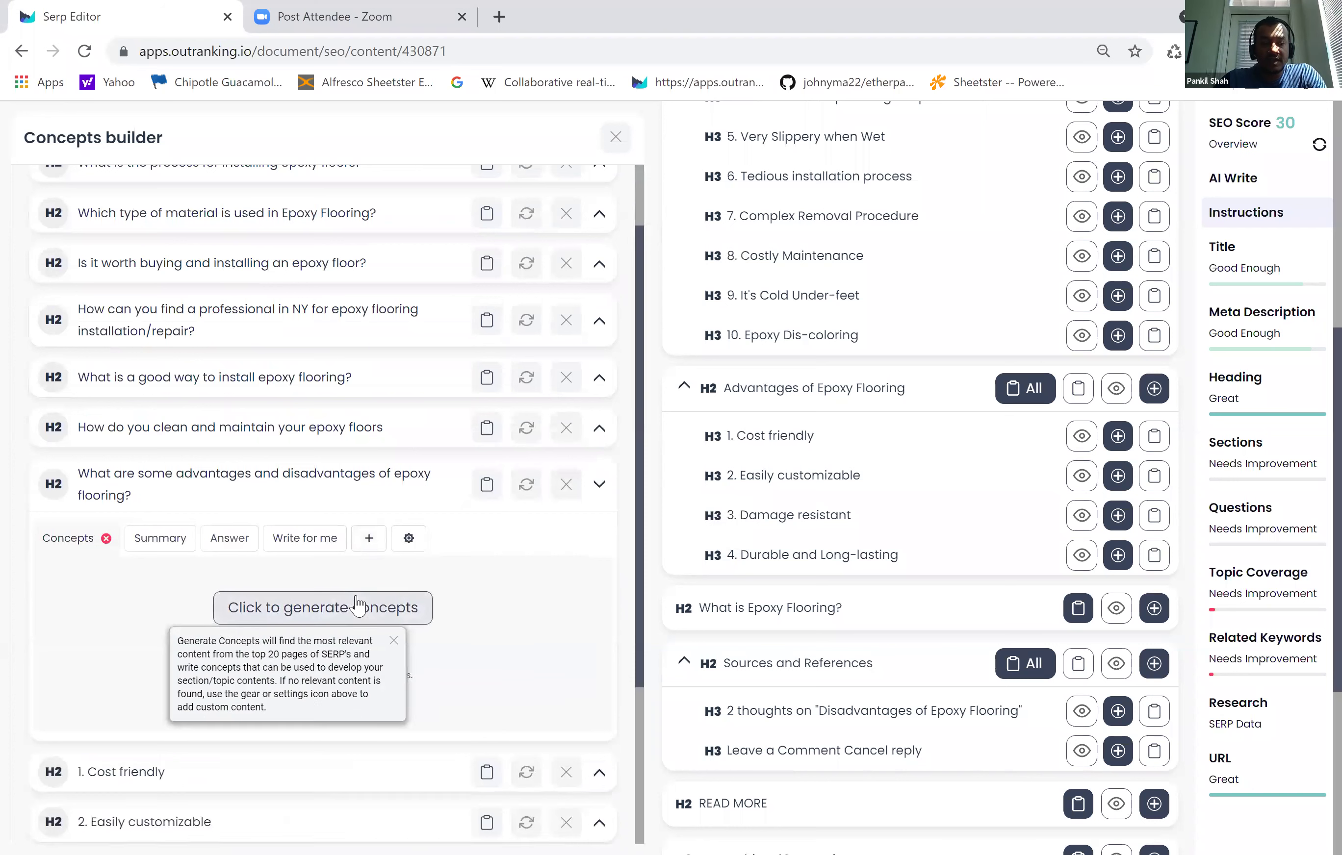
- Nest the four numbered advantage topics as H3 subheadings under "What are some advantages and disadvantages of epoxy flooring?"
scroll(233, 554, down, 4)
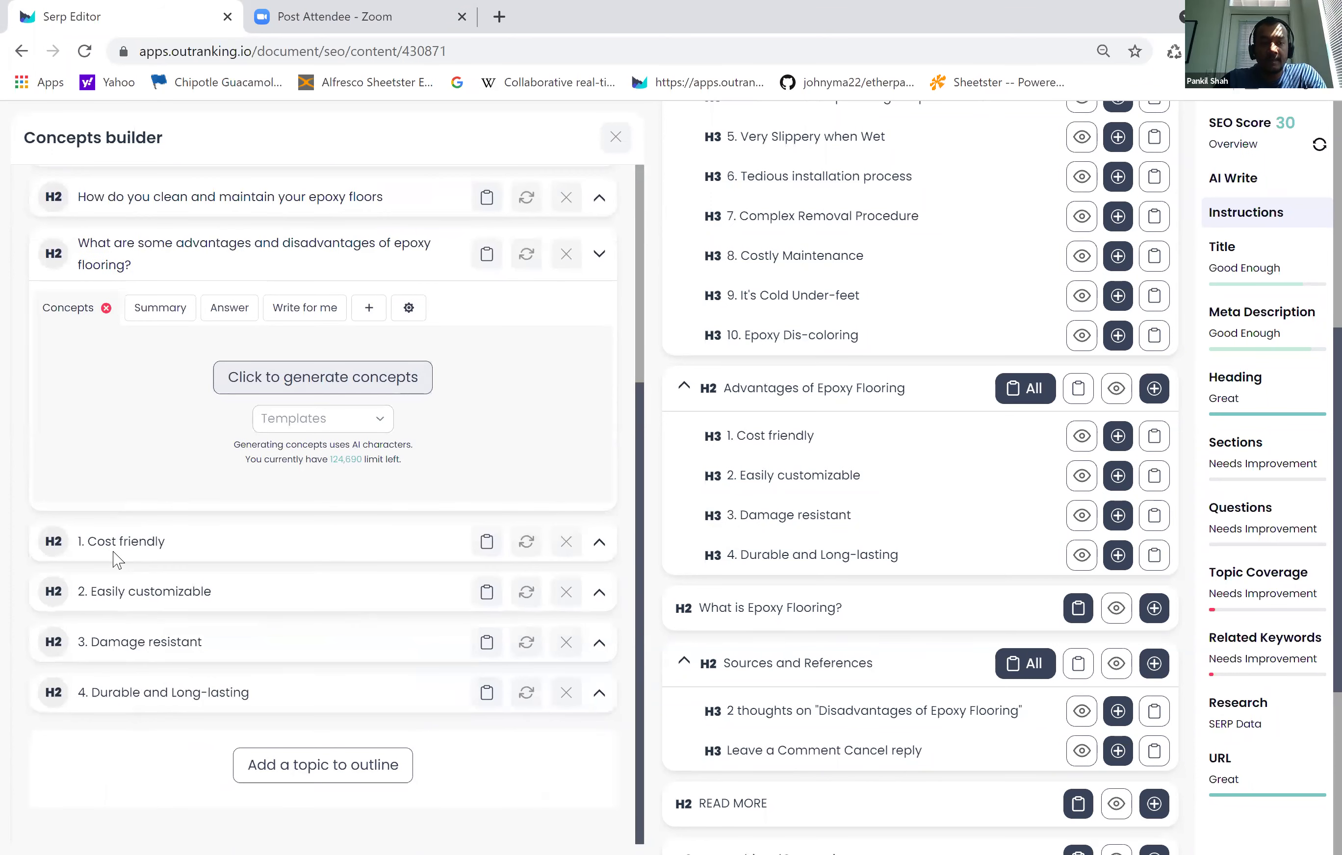
drag(135, 542, 135, 598)
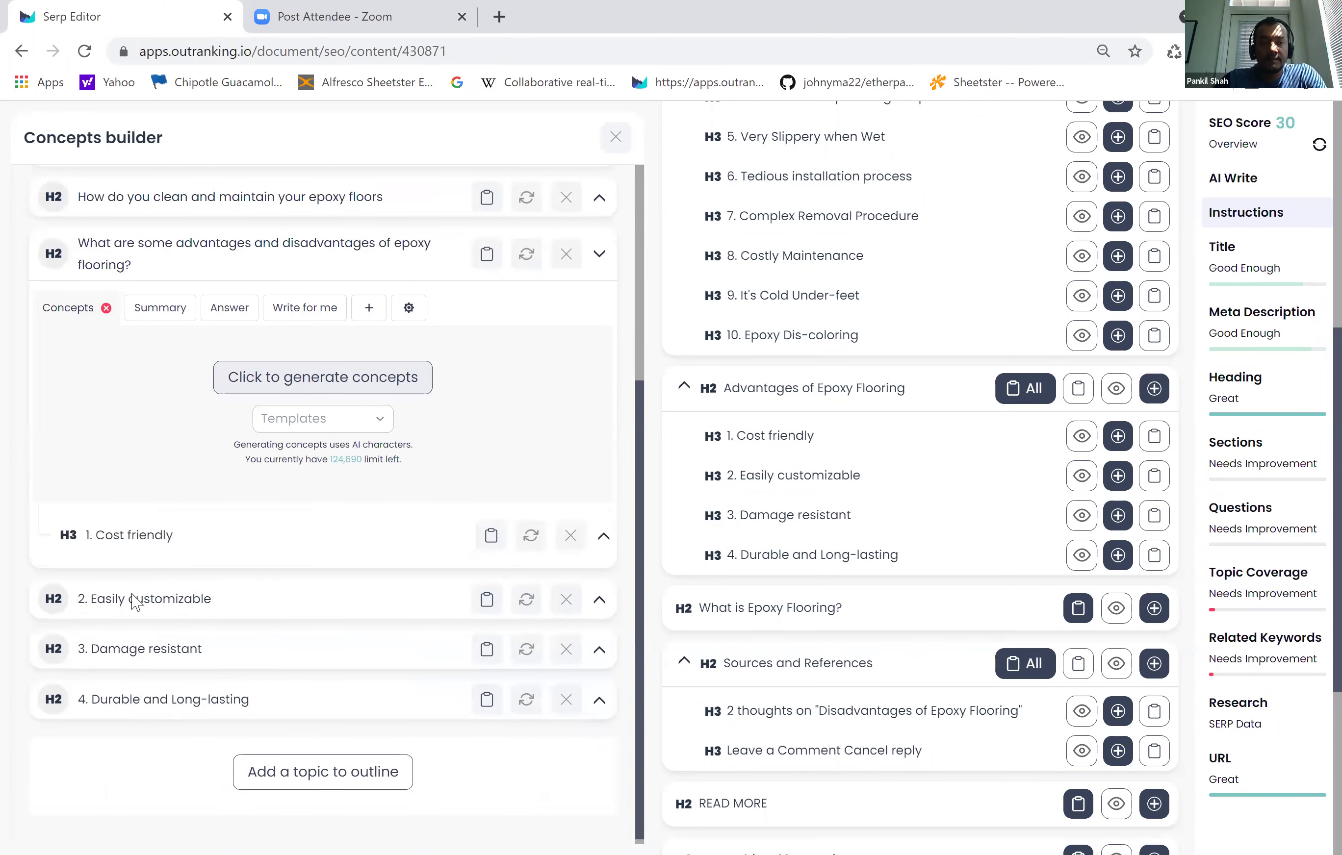
drag(139, 654, 139, 684)
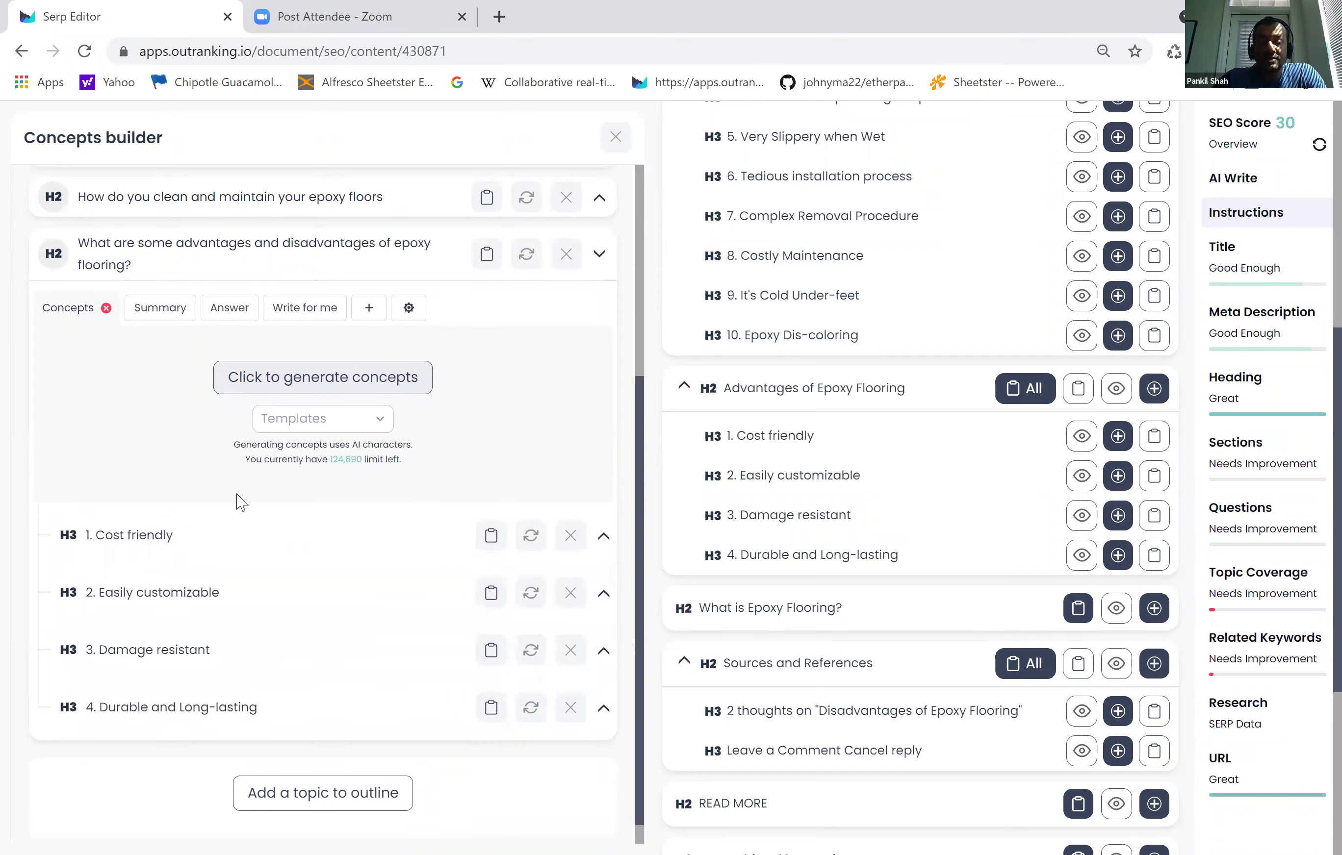
- Remove the leading numbers from the H3 subheadings "Cost friendly" and "Easily customizable"
click(116, 535)
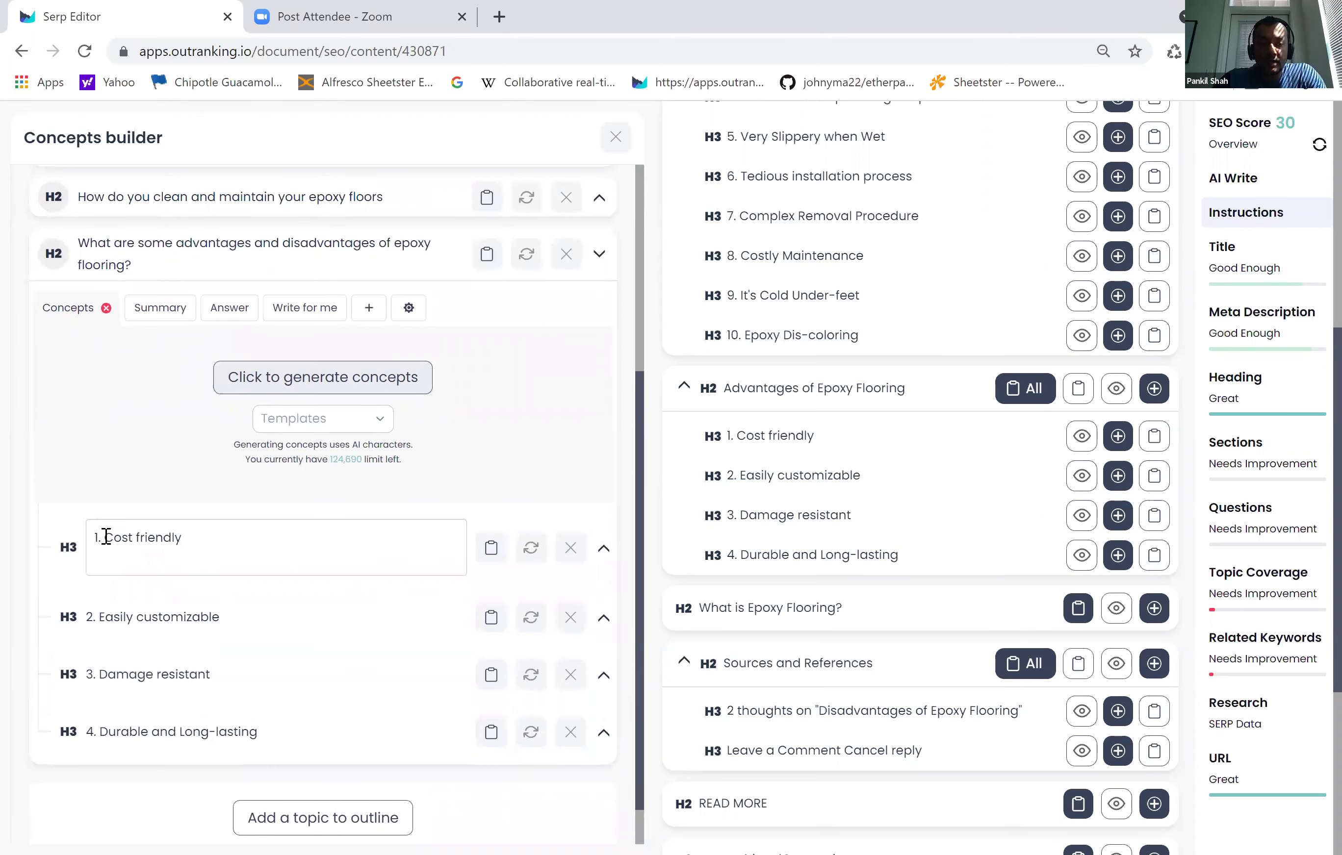
key(BackSpace)
key(BackSpace)
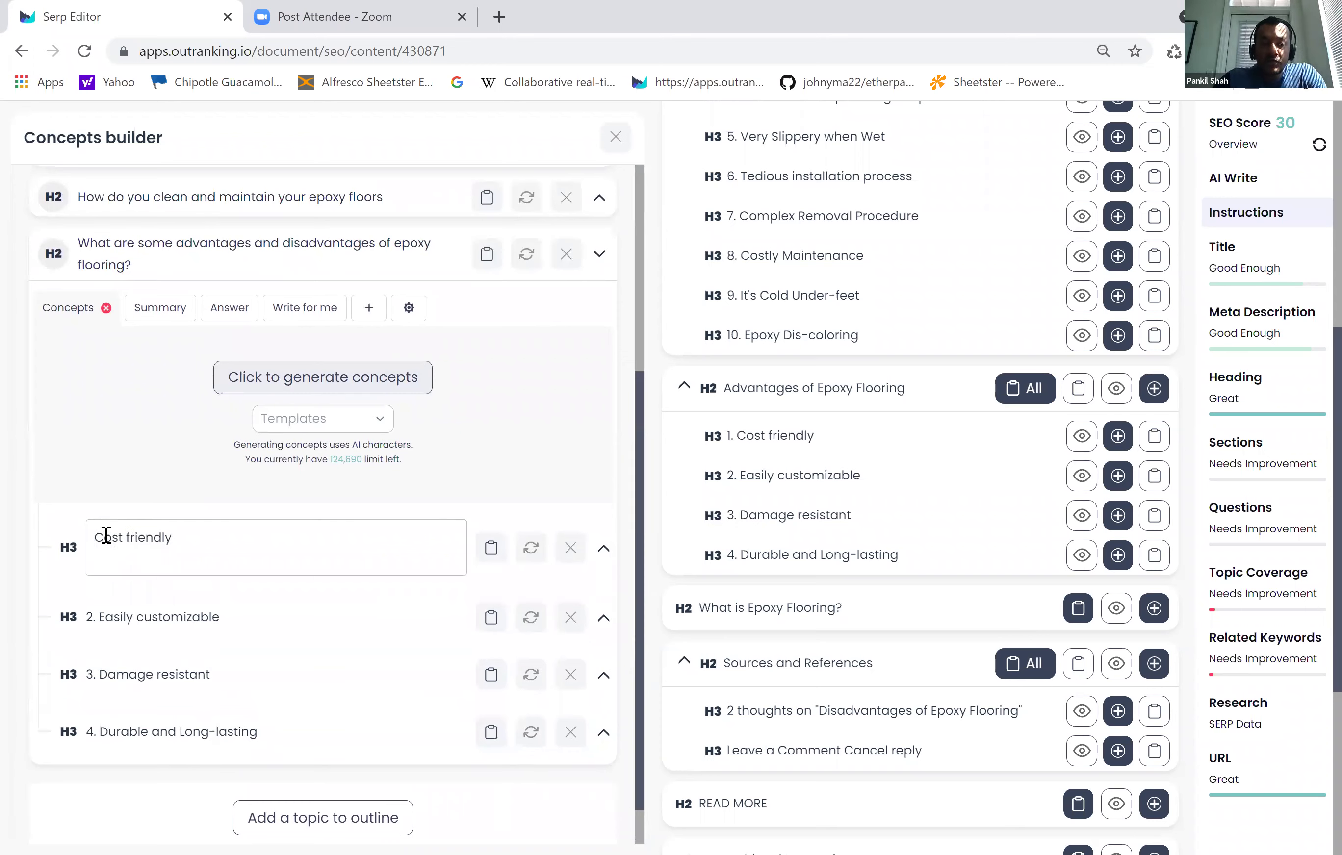
click(101, 626)
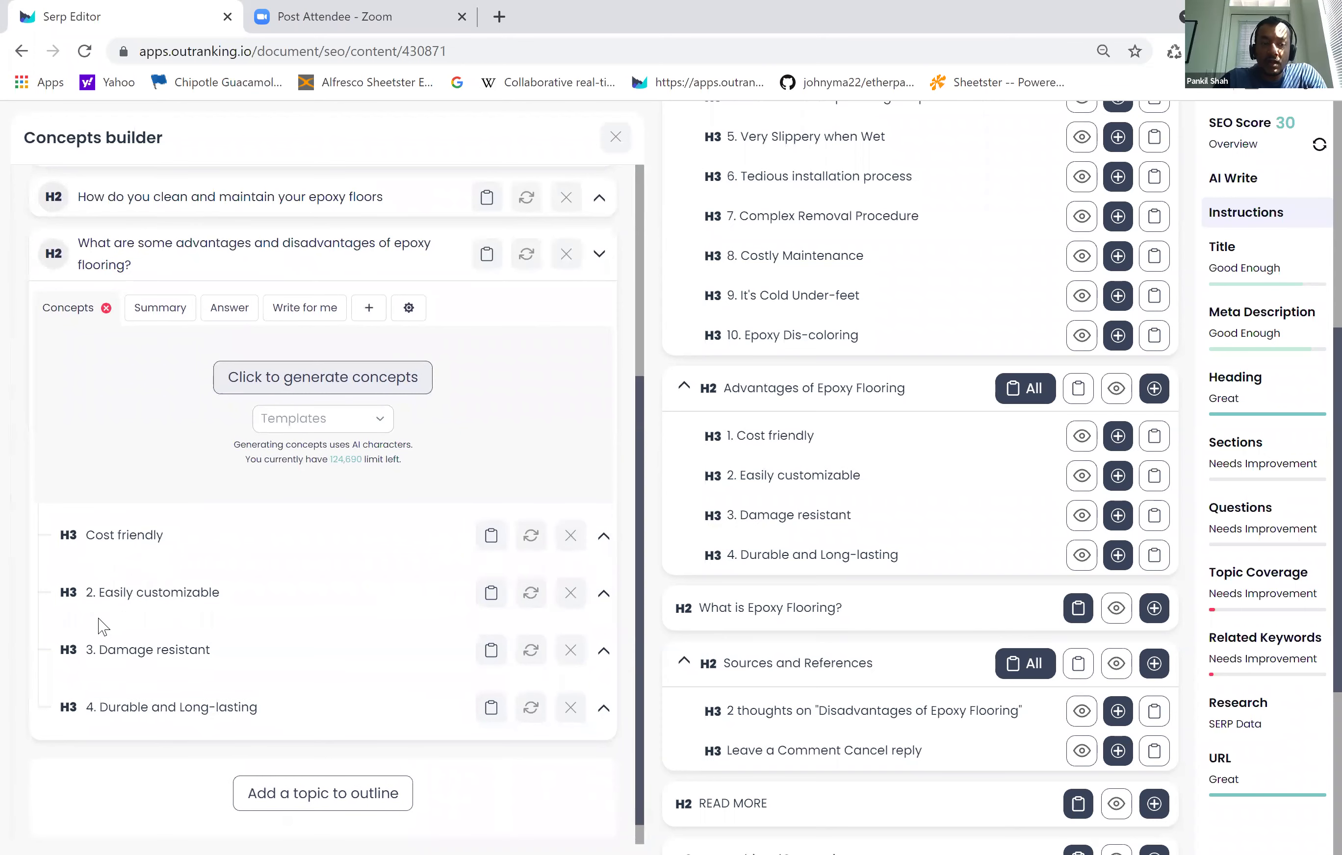
click(99, 592)
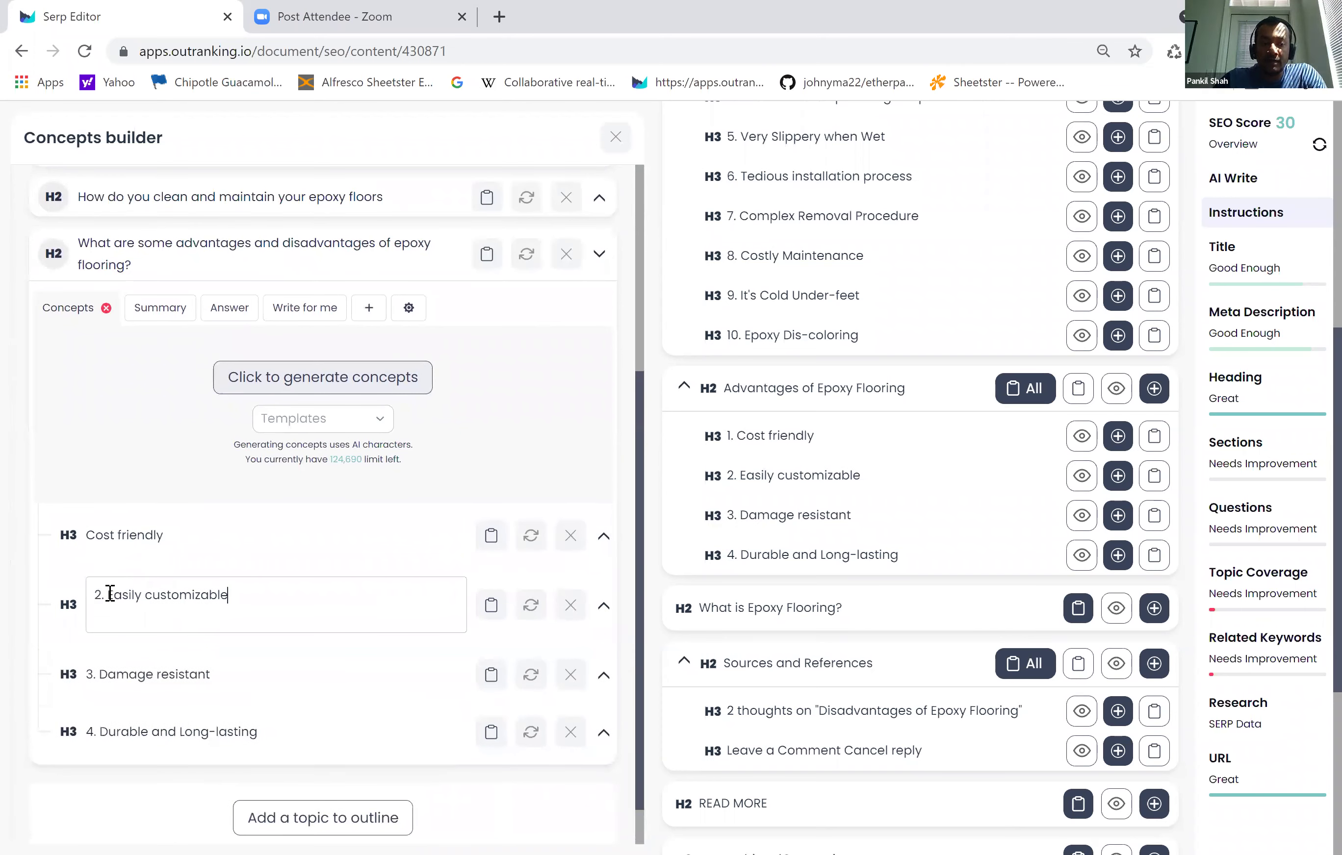
key(BackSpace)
key(BackSpace)
key(BackSpace)
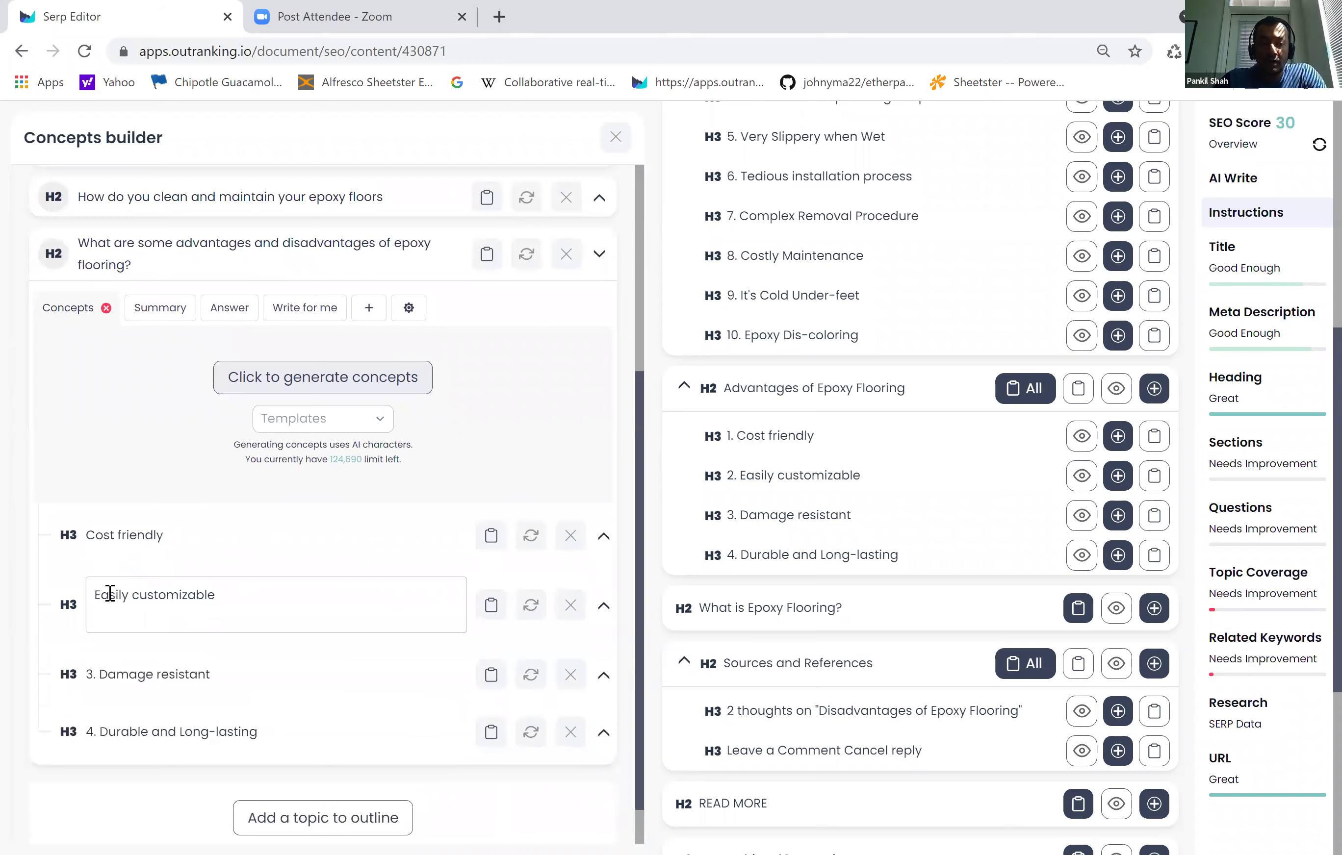
click(104, 688)
- Remove the leading number from the H3 subheading "Damage resistant"
click(104, 652)
click(110, 652)
key(BackSpace)
key(BackSpace)
key(BackSpace)
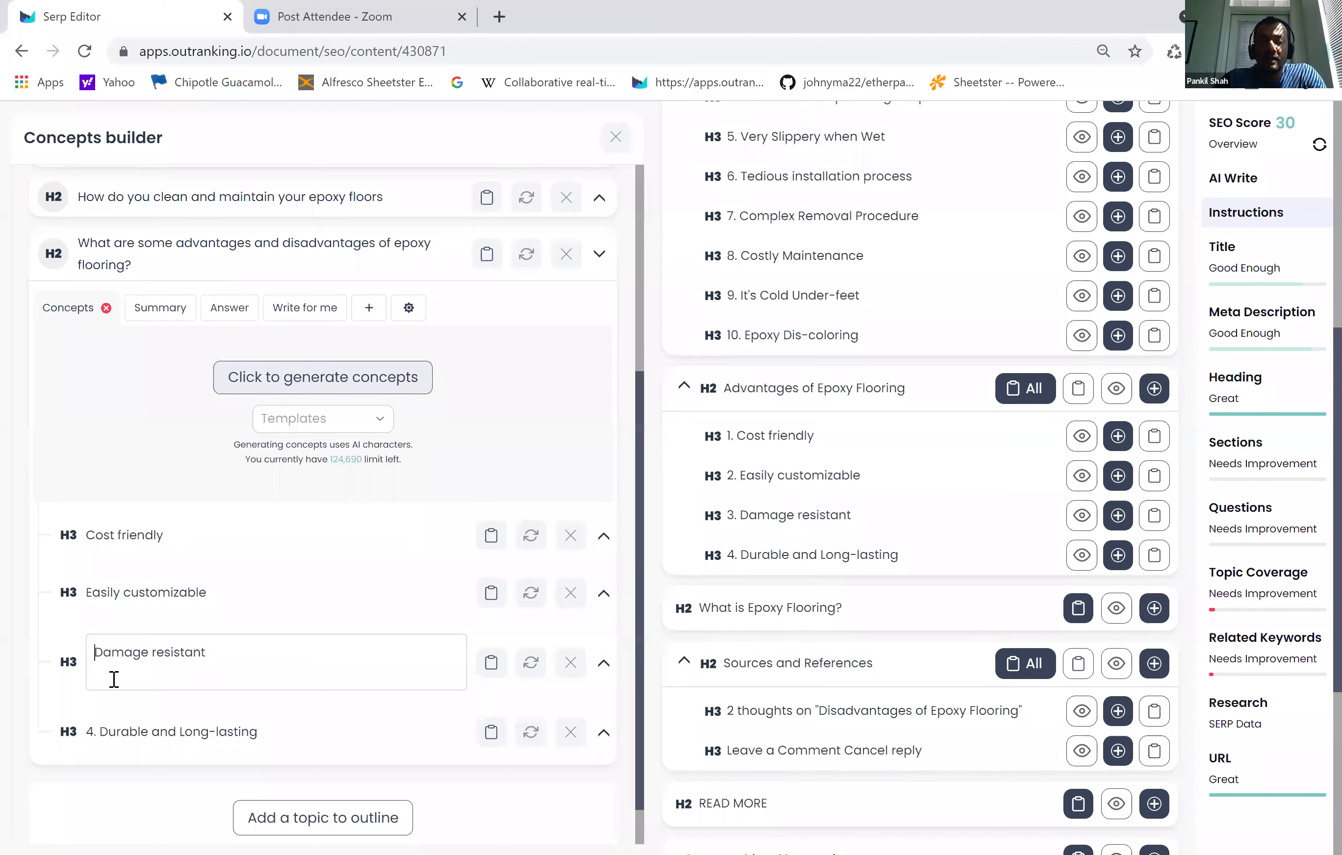
- Remove the leading number from the H3 subheading "Durable and Long-lasting"
click(100, 746)
click(106, 708)
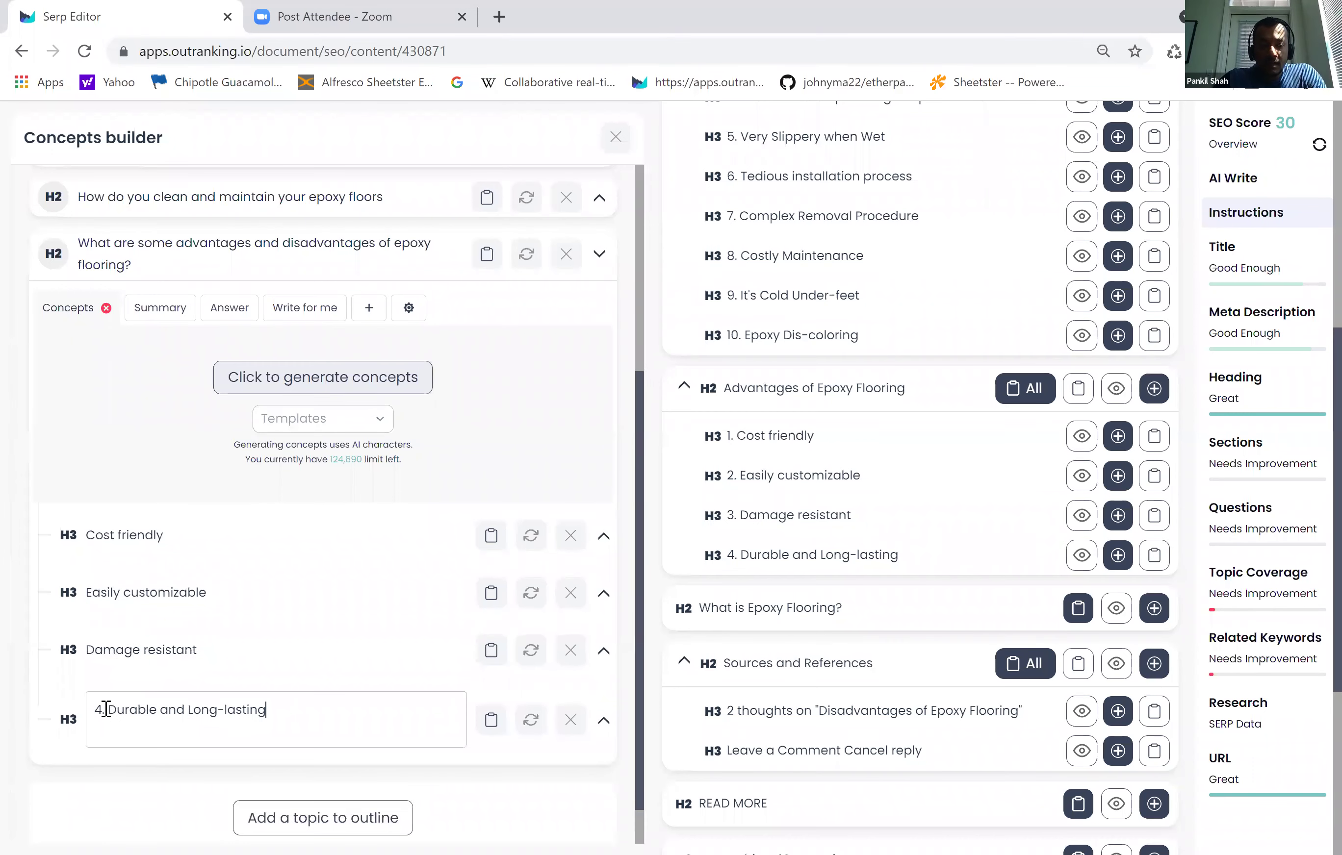
click(109, 709)
key(BackSpace)
key(BackSpace)
key(BackSpace)
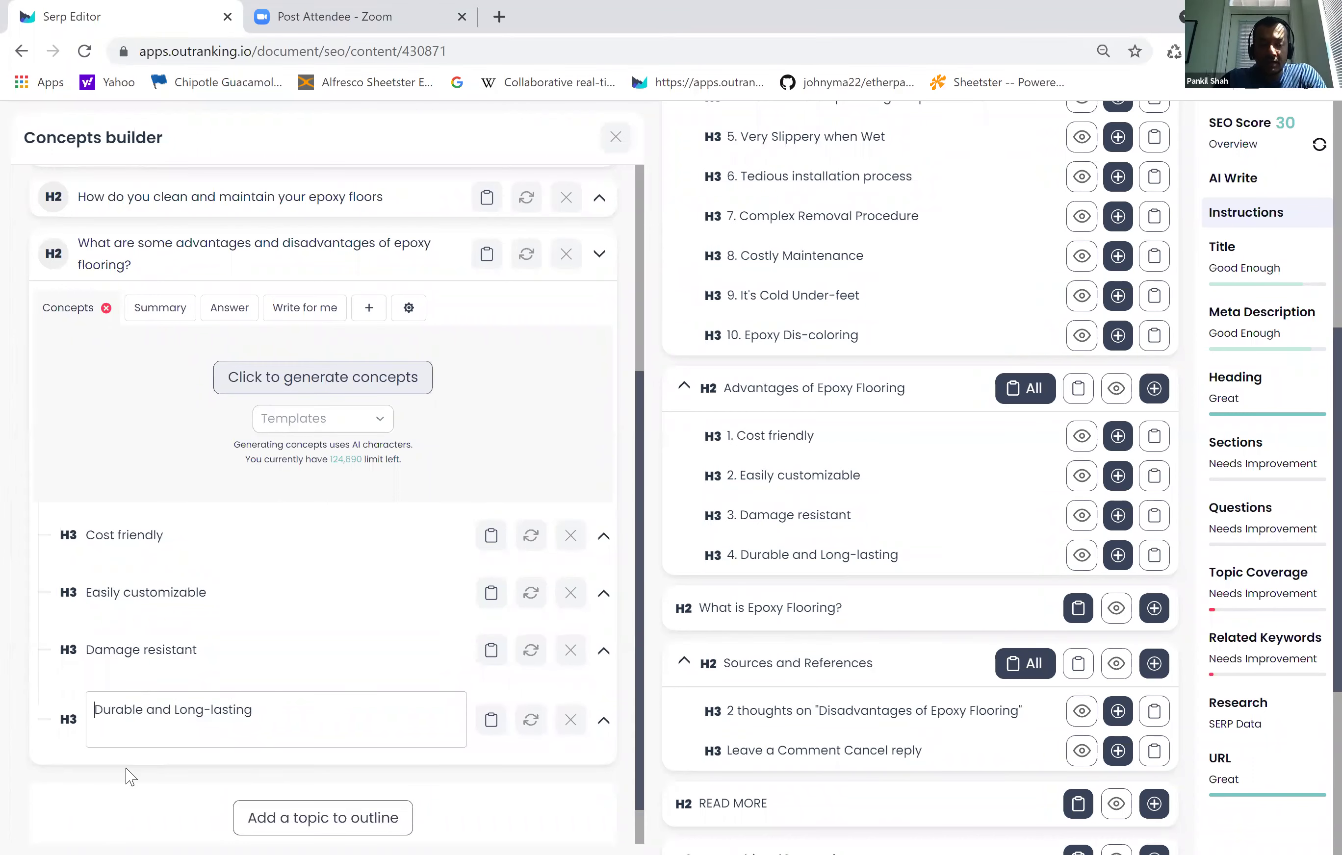
click(135, 816)
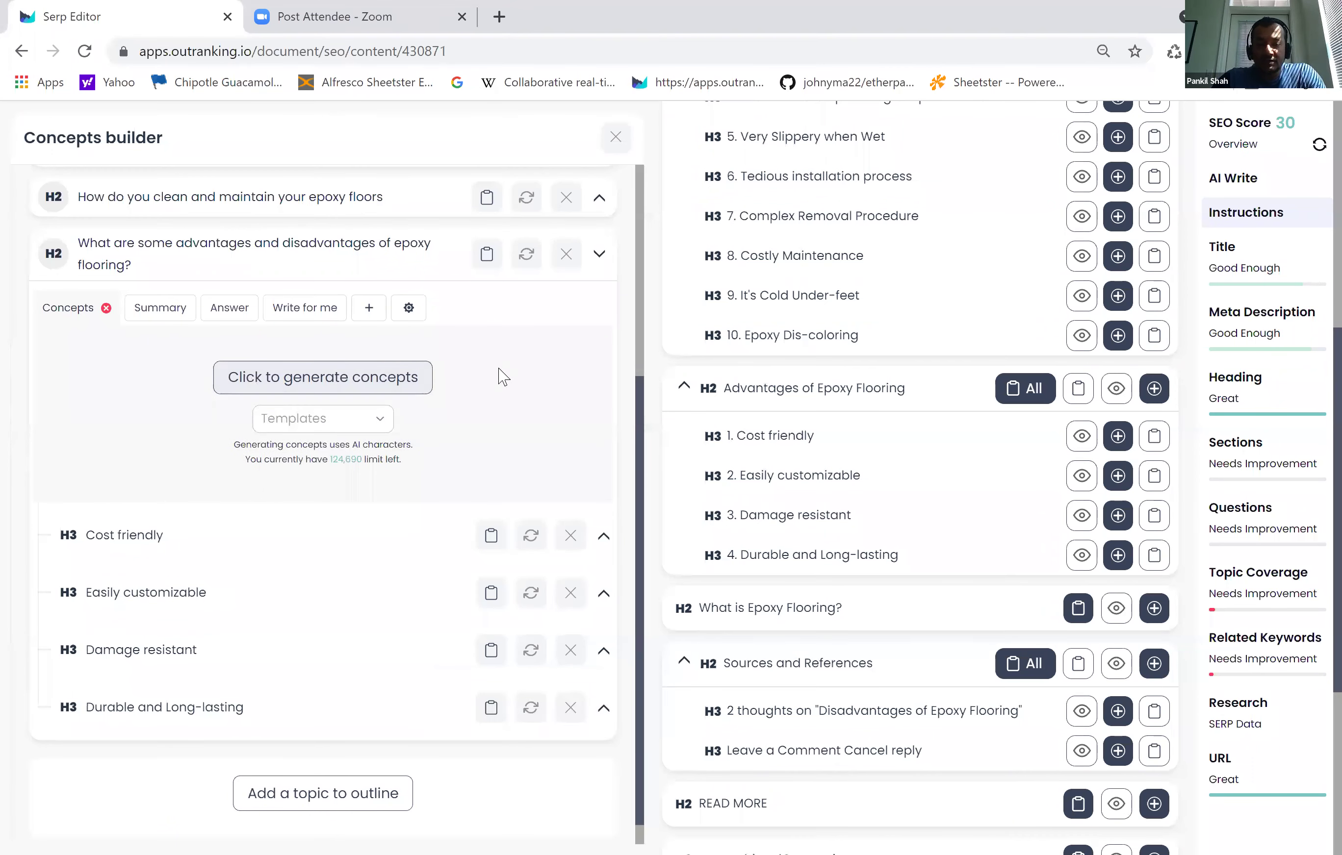
- Review the suggested questions from content, Google, keyword and social sources
click(1257, 540)
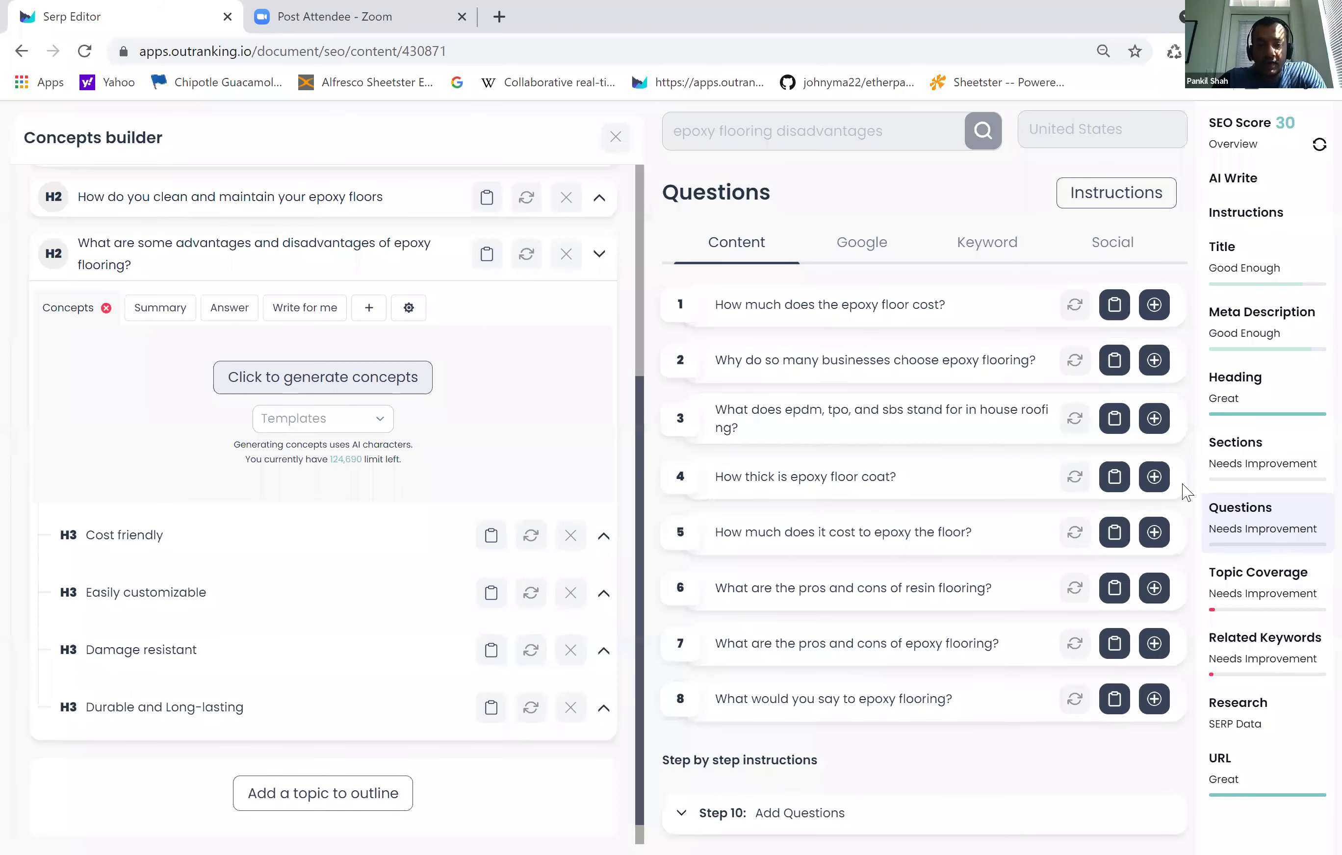
click(861, 242)
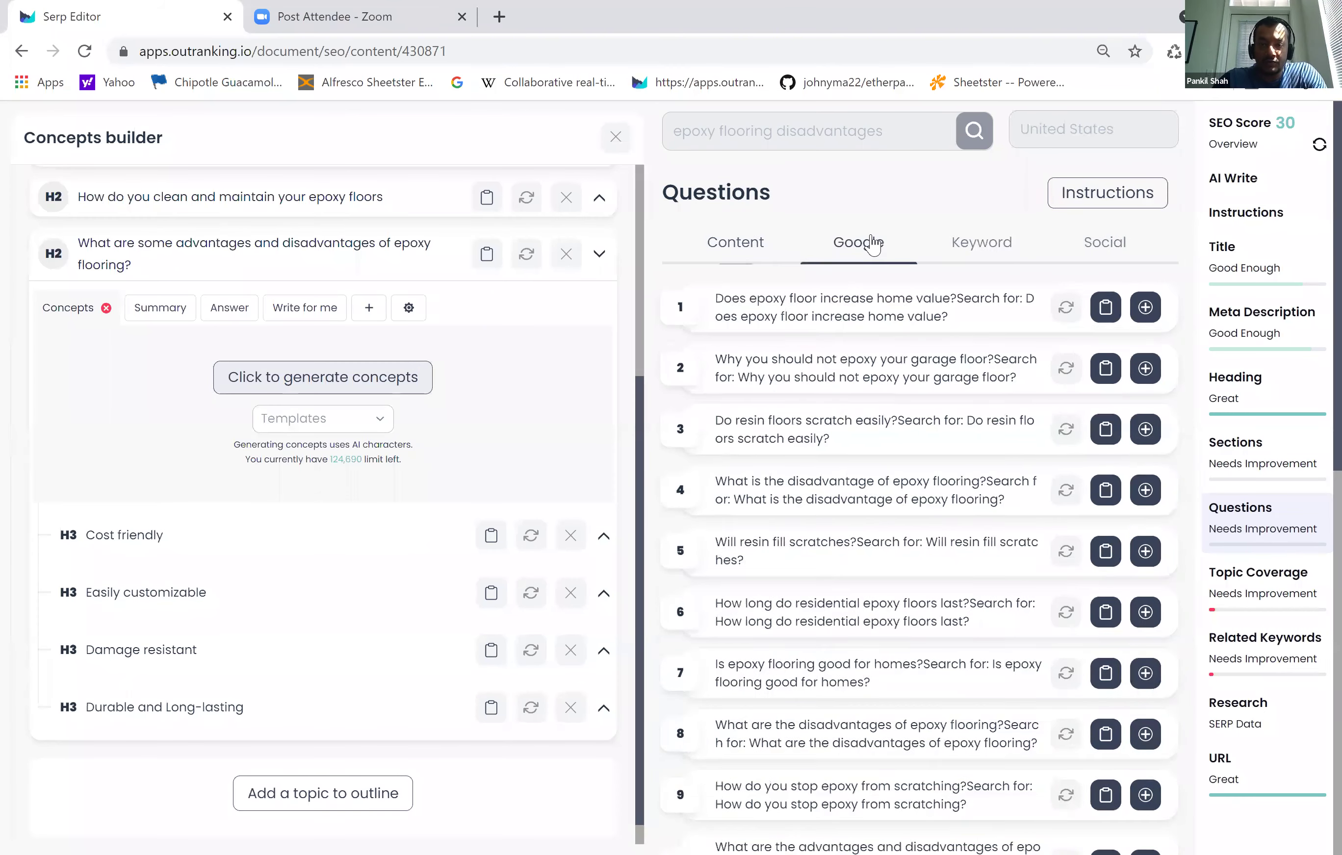
click(987, 253)
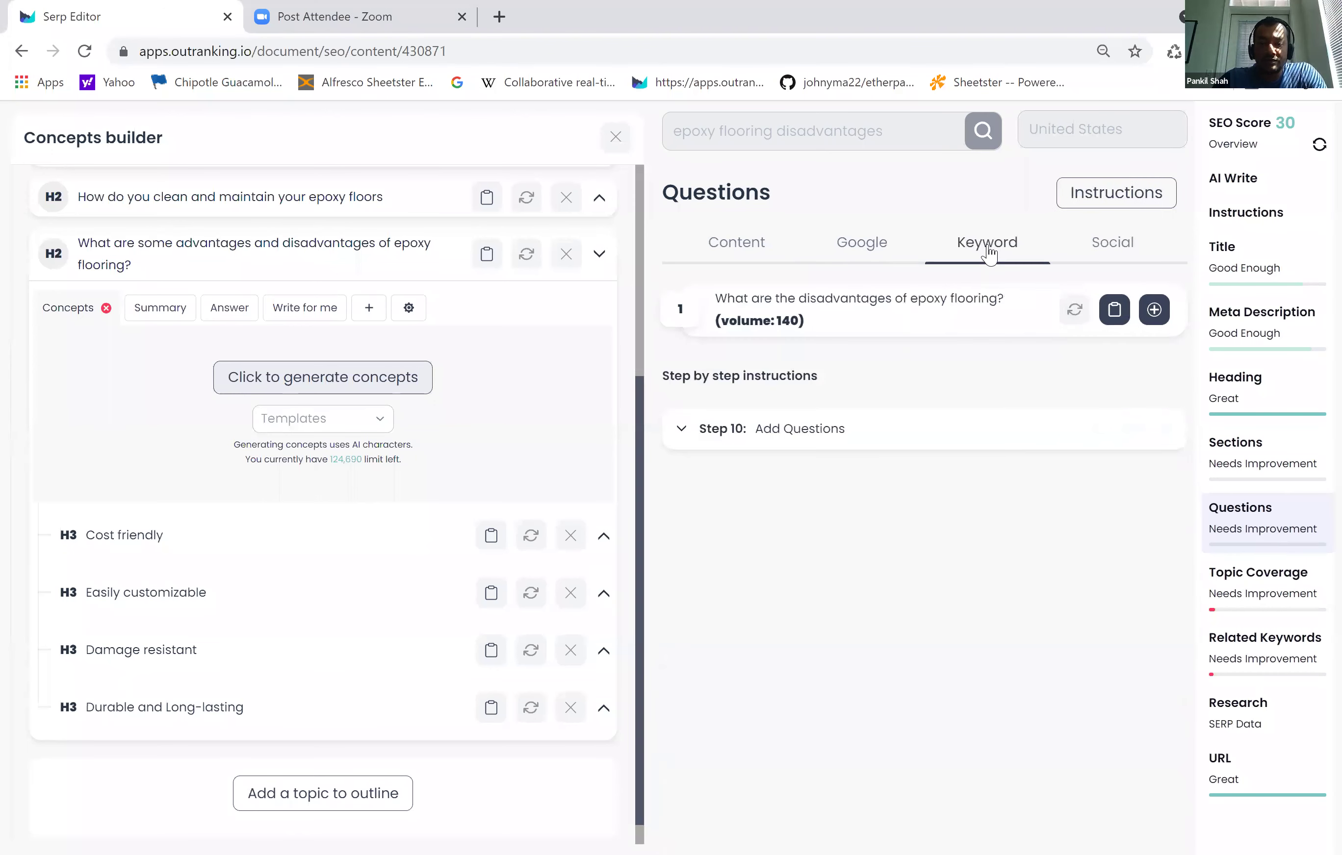
click(1113, 245)
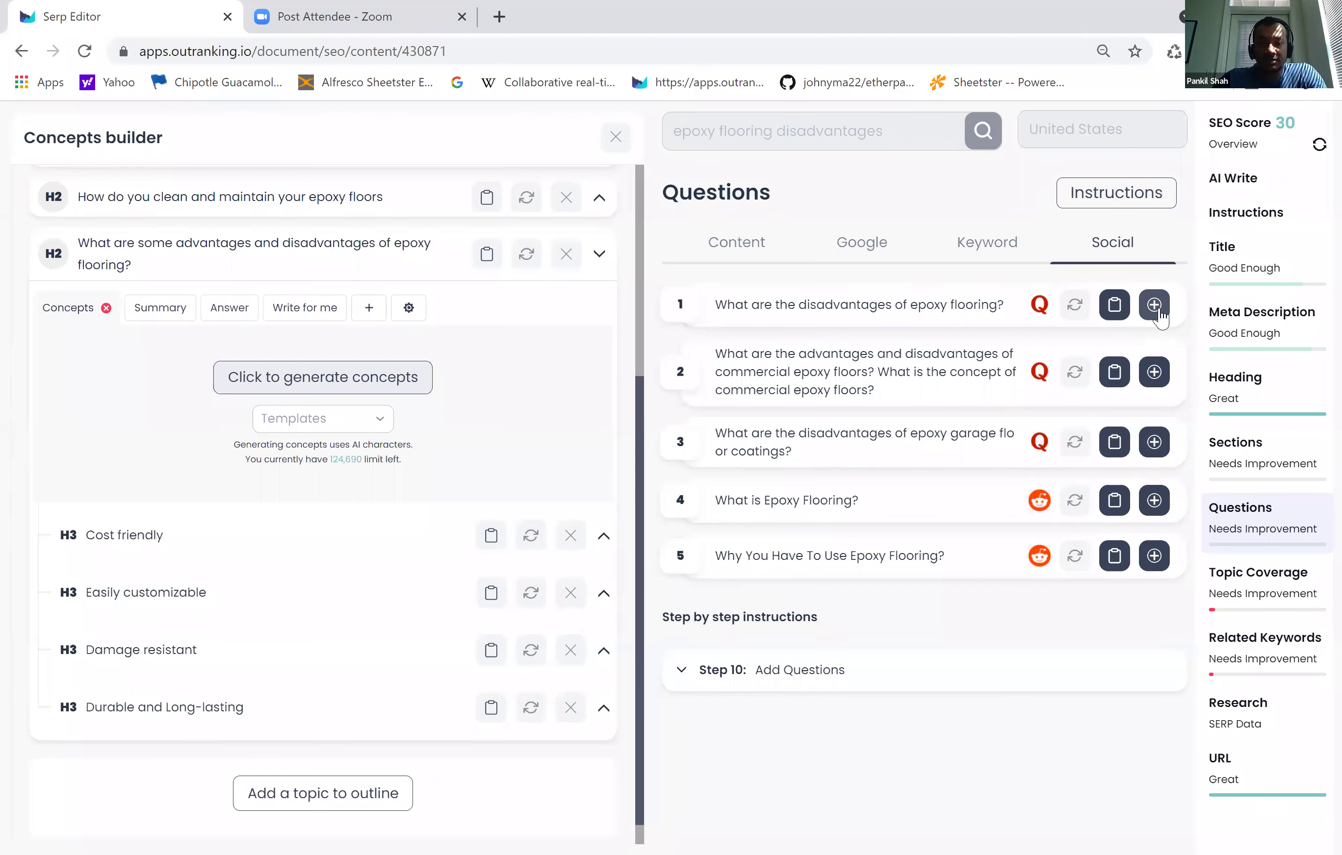
- Collapse the advantages and disadvantages topic, close the Concepts Builder and review the outline topics in Sections
click(601, 255)
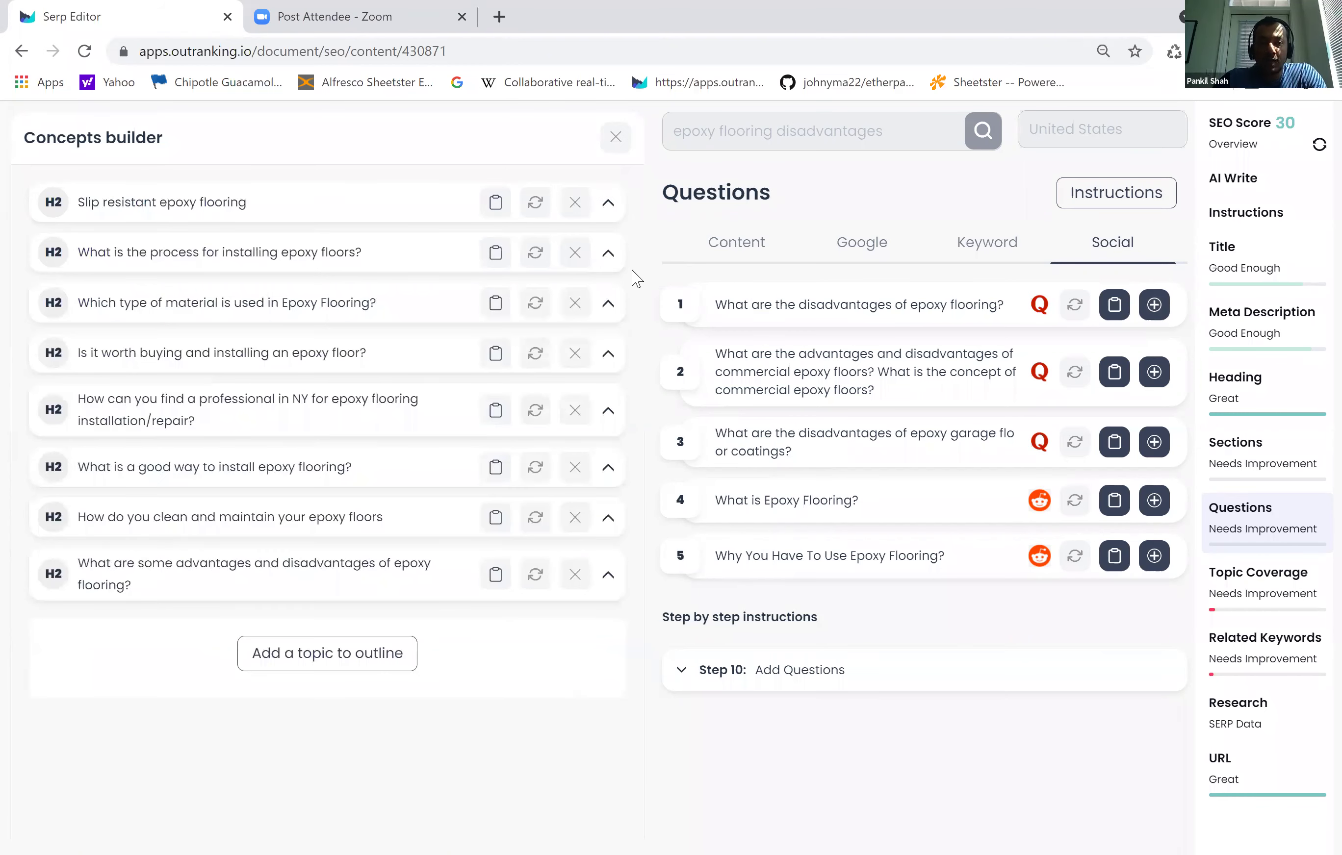
click(614, 138)
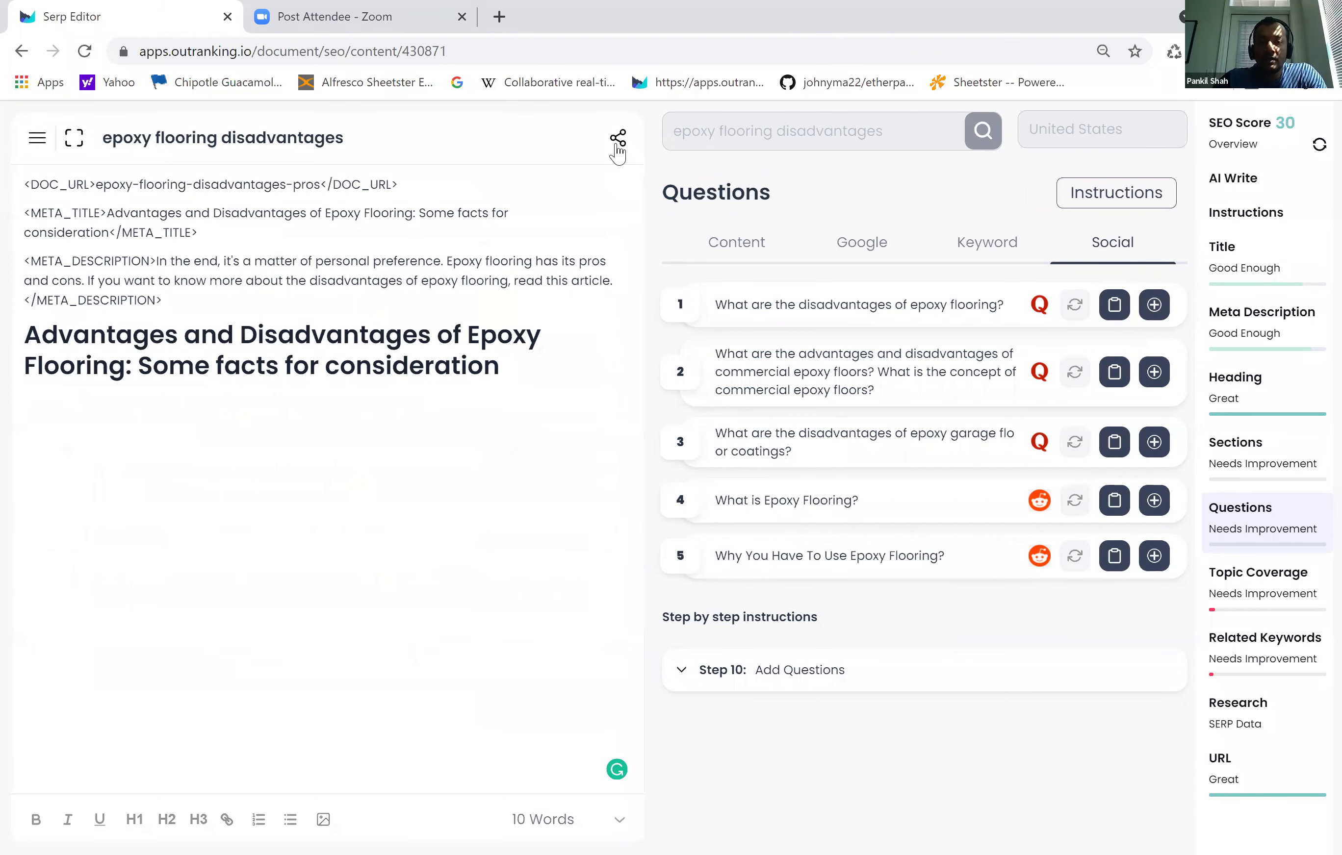
click(1269, 475)
click(764, 253)
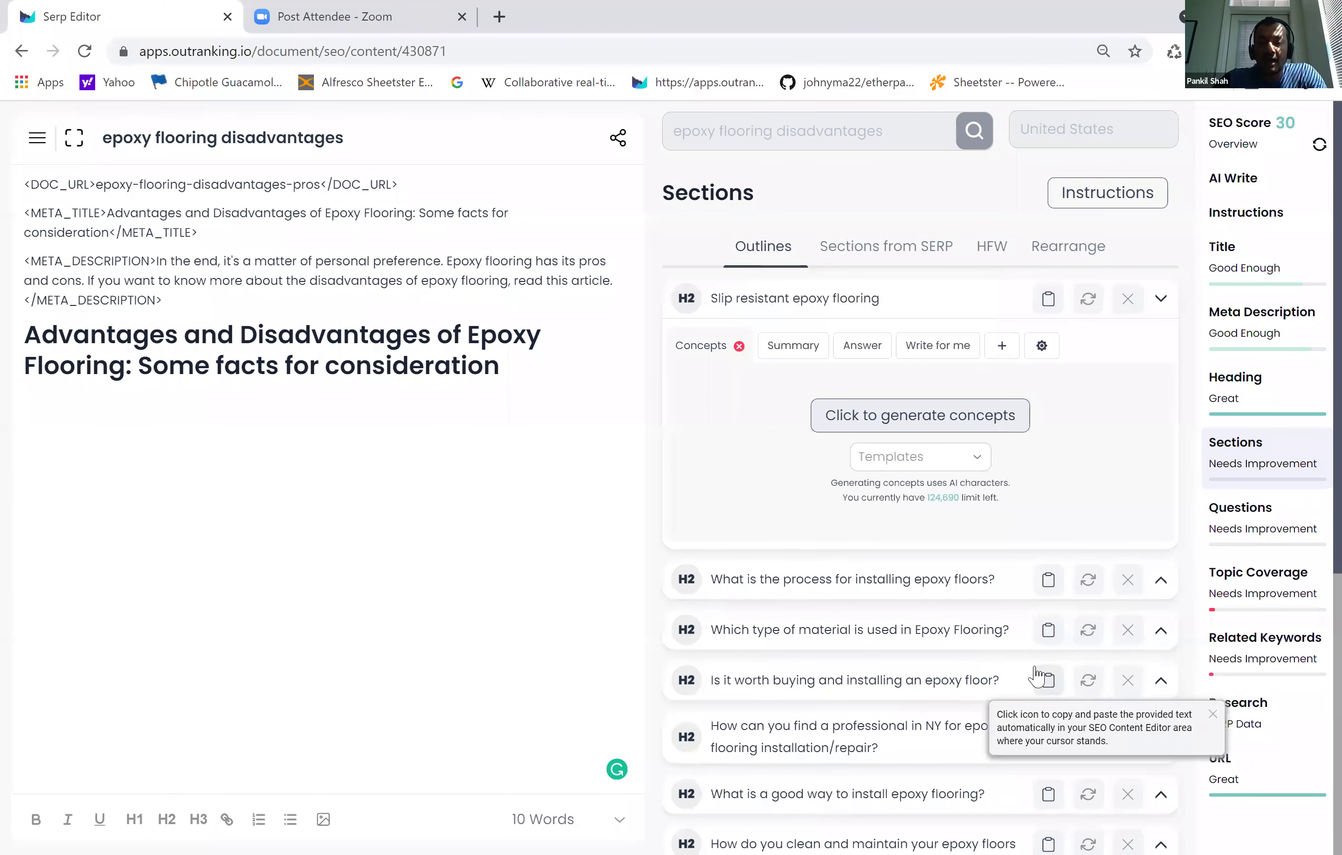
scroll(1037, 677, down, 8)
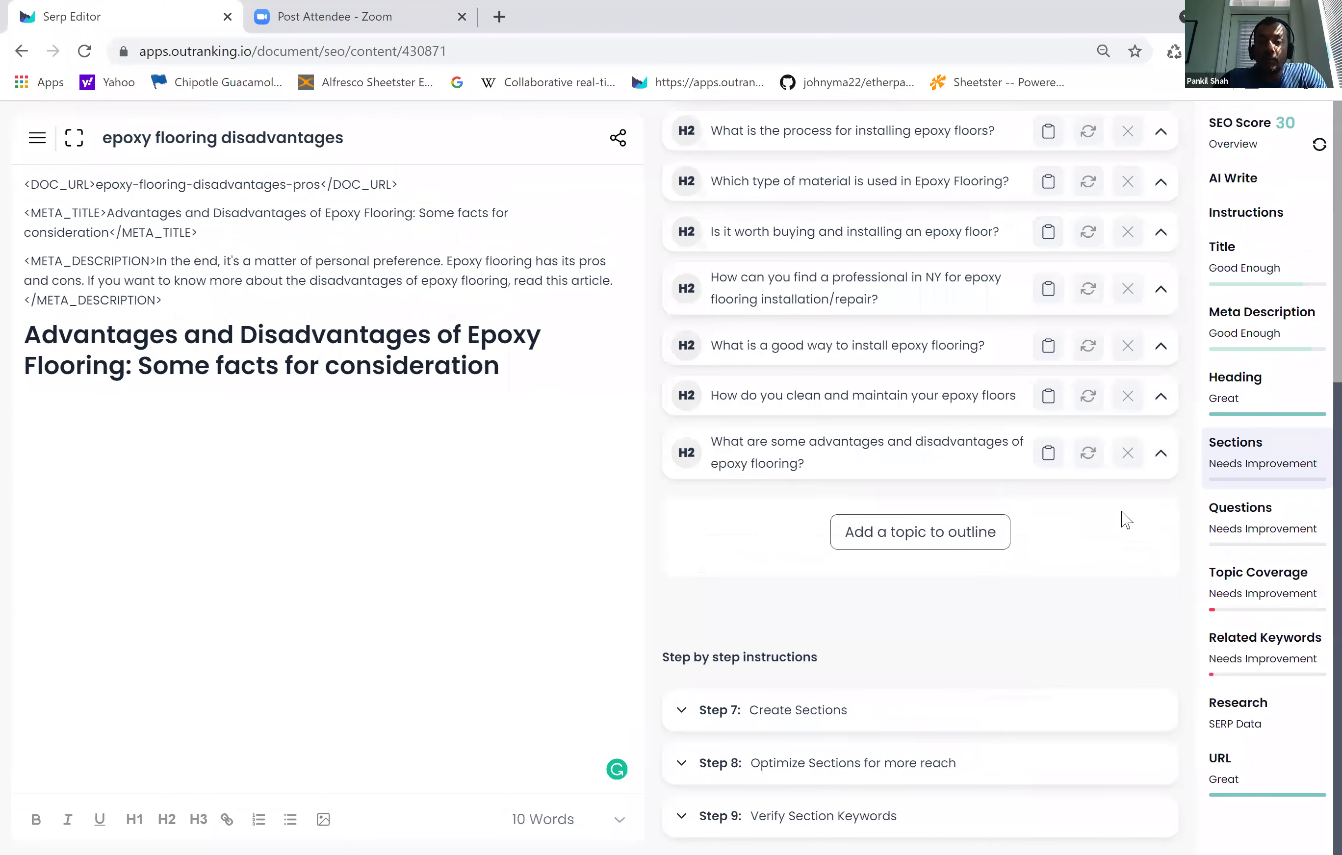
- Reopen the Concepts Builder and show the Research domain list beside it
click(35, 147)
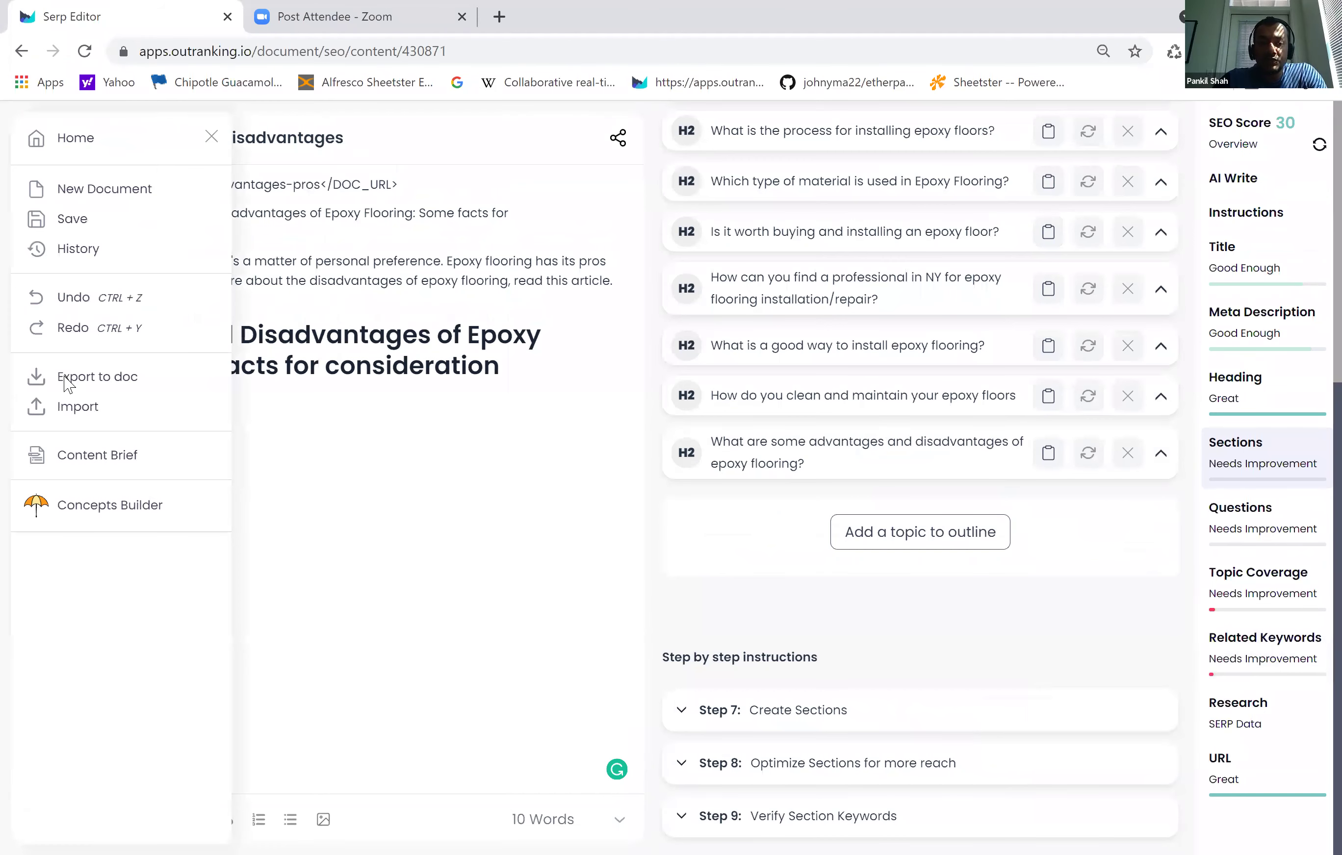
click(72, 510)
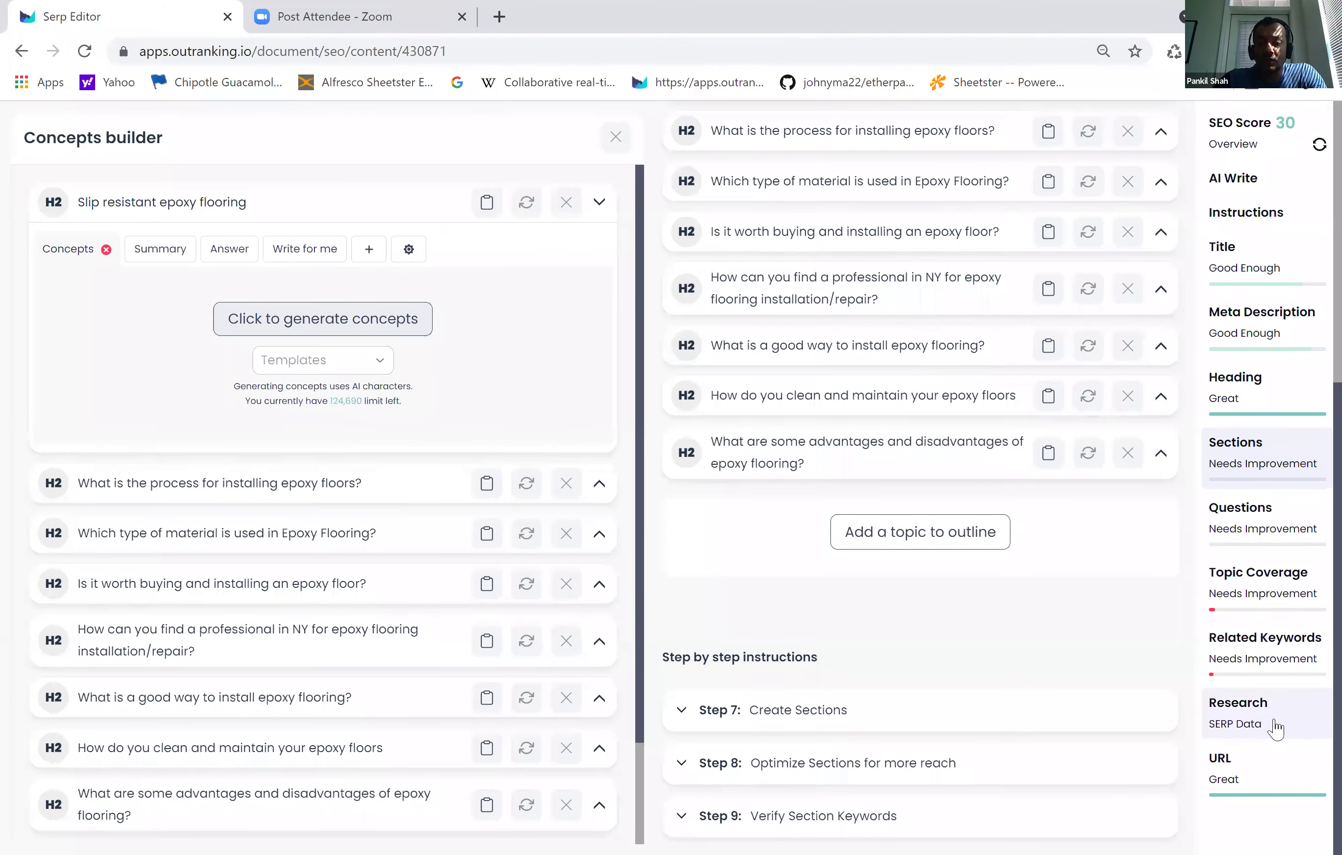
click(1291, 716)
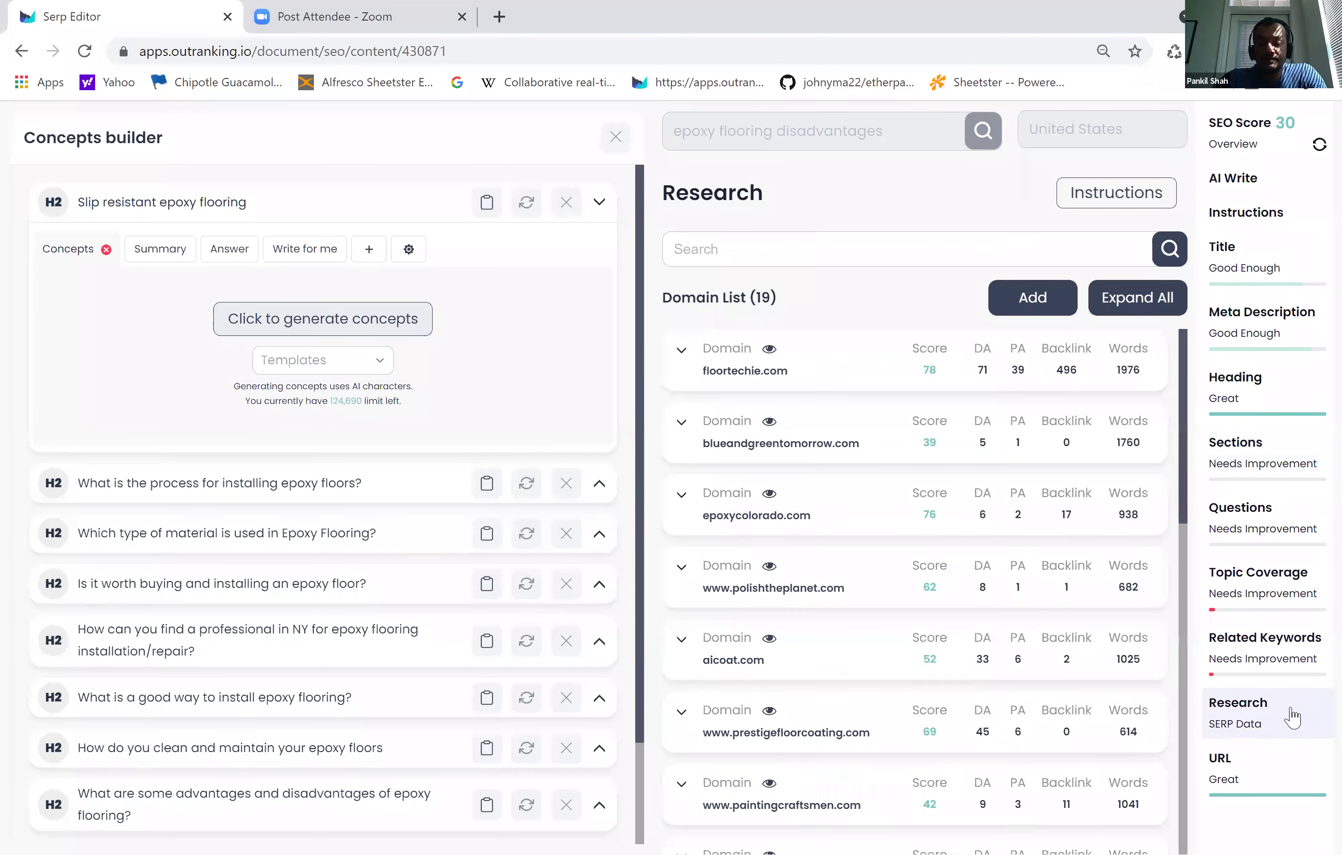
- Expand the floortechie.com article and copy its paragraphs under "1. Strong toxic fumes"
click(682, 349)
scroll(940, 532, down, 5)
scroll(940, 532, down, 5)
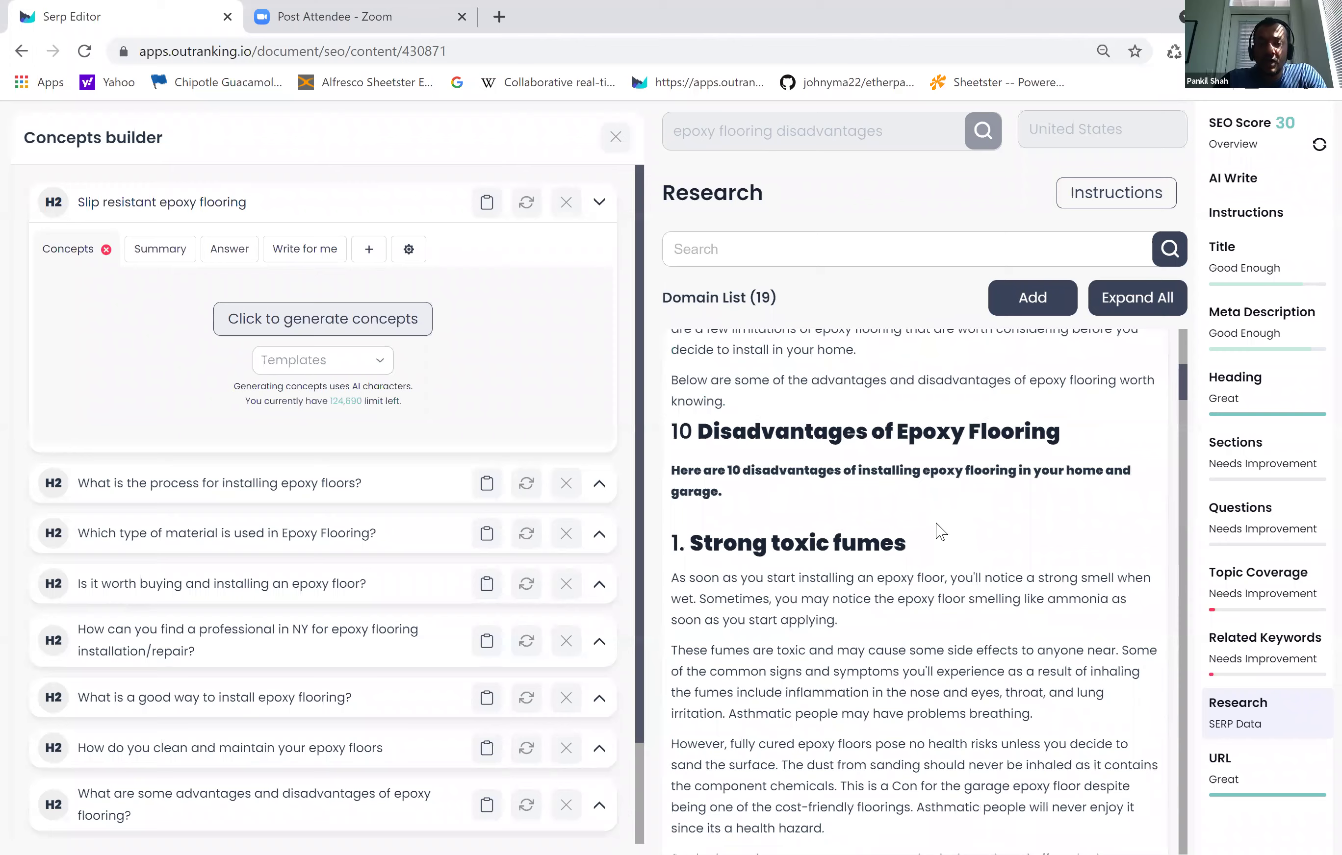
scroll(906, 510, up, 2)
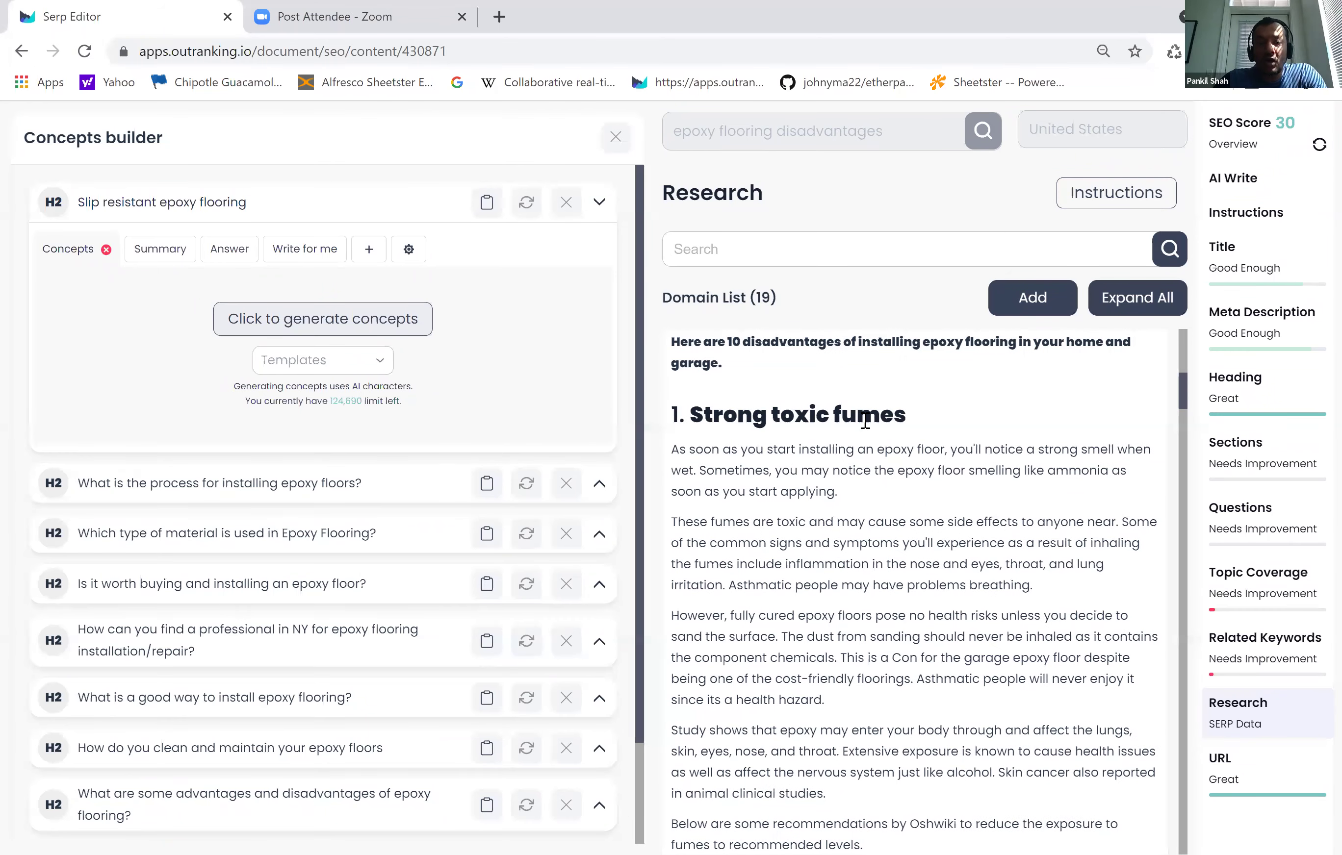
drag(672, 449, 1003, 614)
scroll(1108, 789, down, 4)
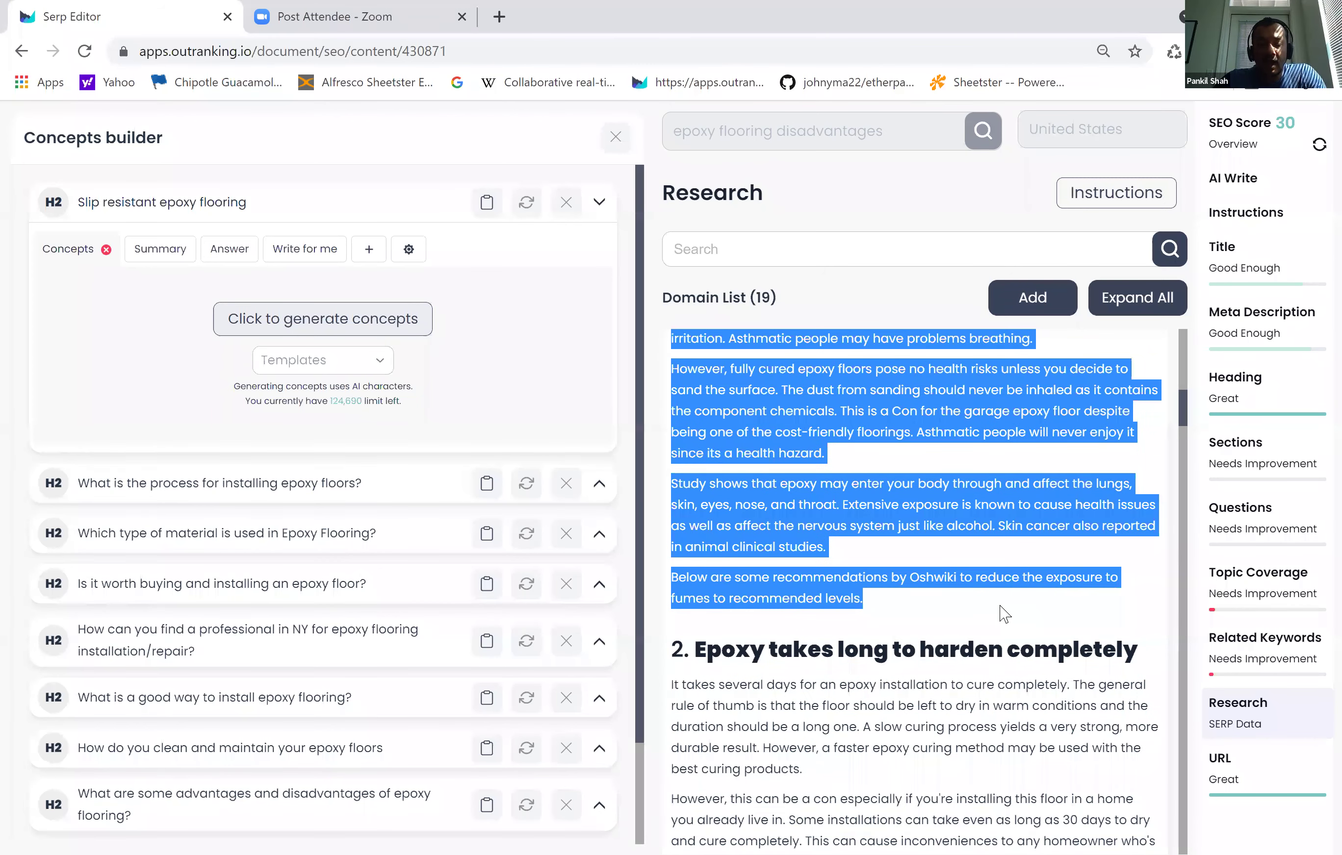
- Paste the copied paragraphs as the summary of "What are some advantages and disadvantages of epoxy flooring?" and save it
scroll(319, 624, down, 2)
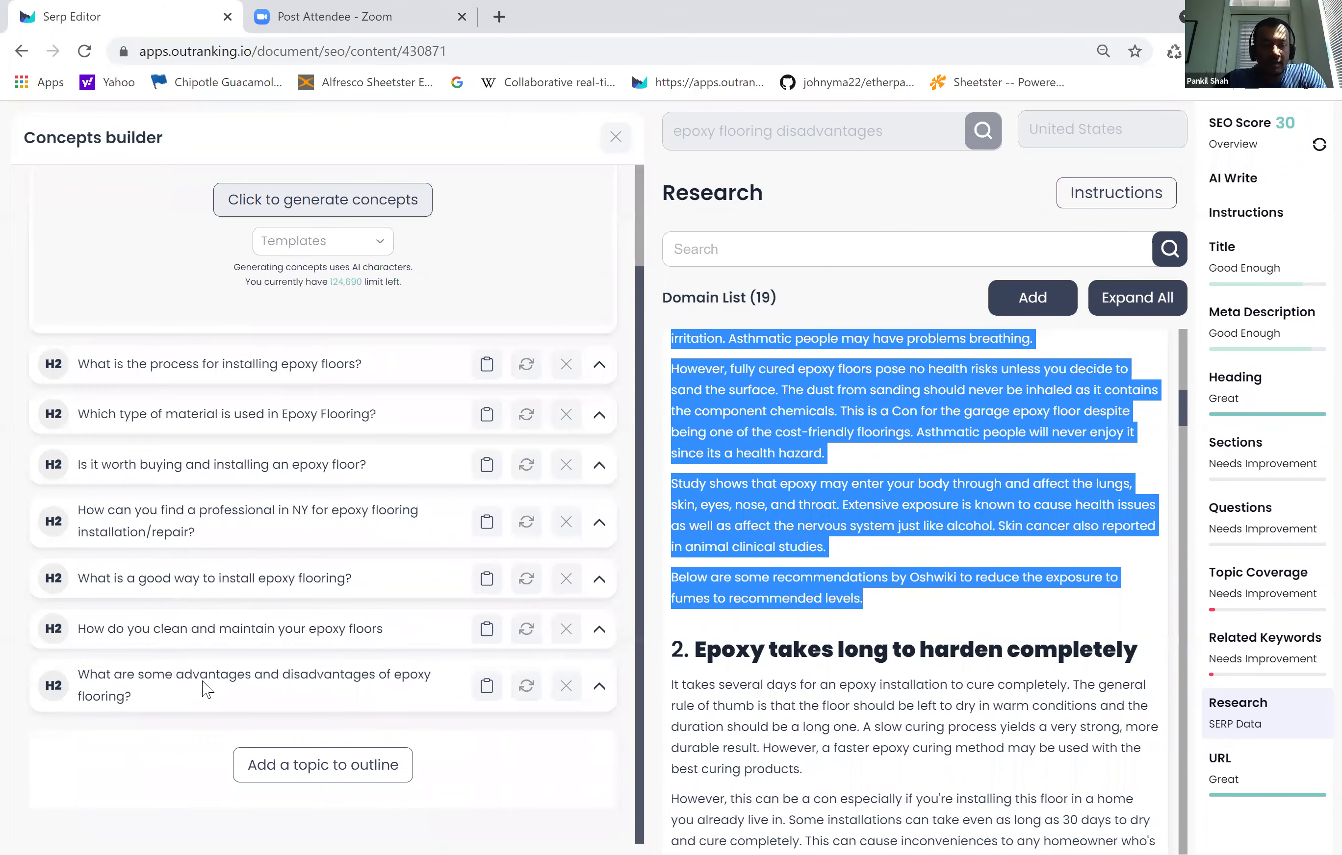
click(599, 685)
scroll(291, 603, down, 7)
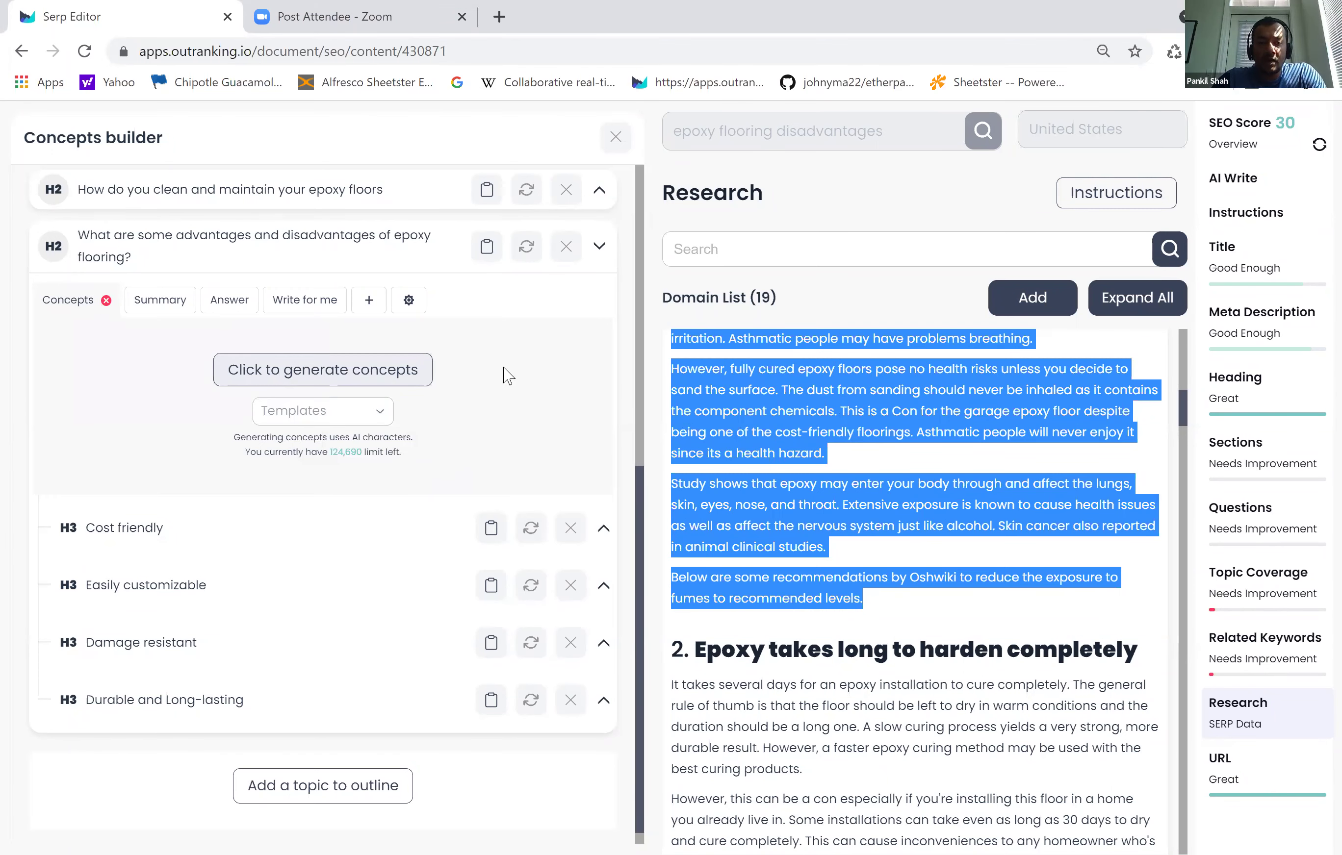
click(408, 299)
click(443, 347)
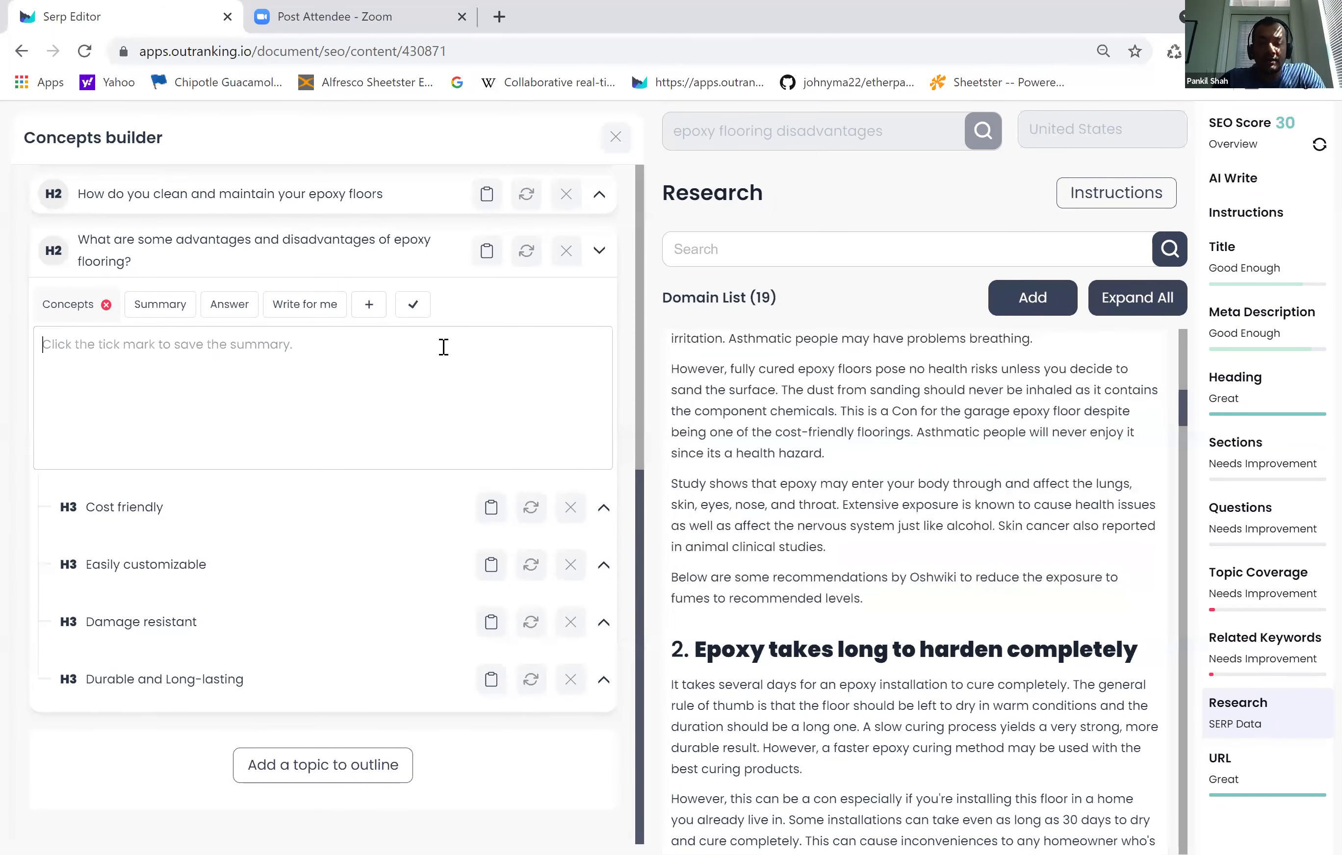
key(ctrl+v)
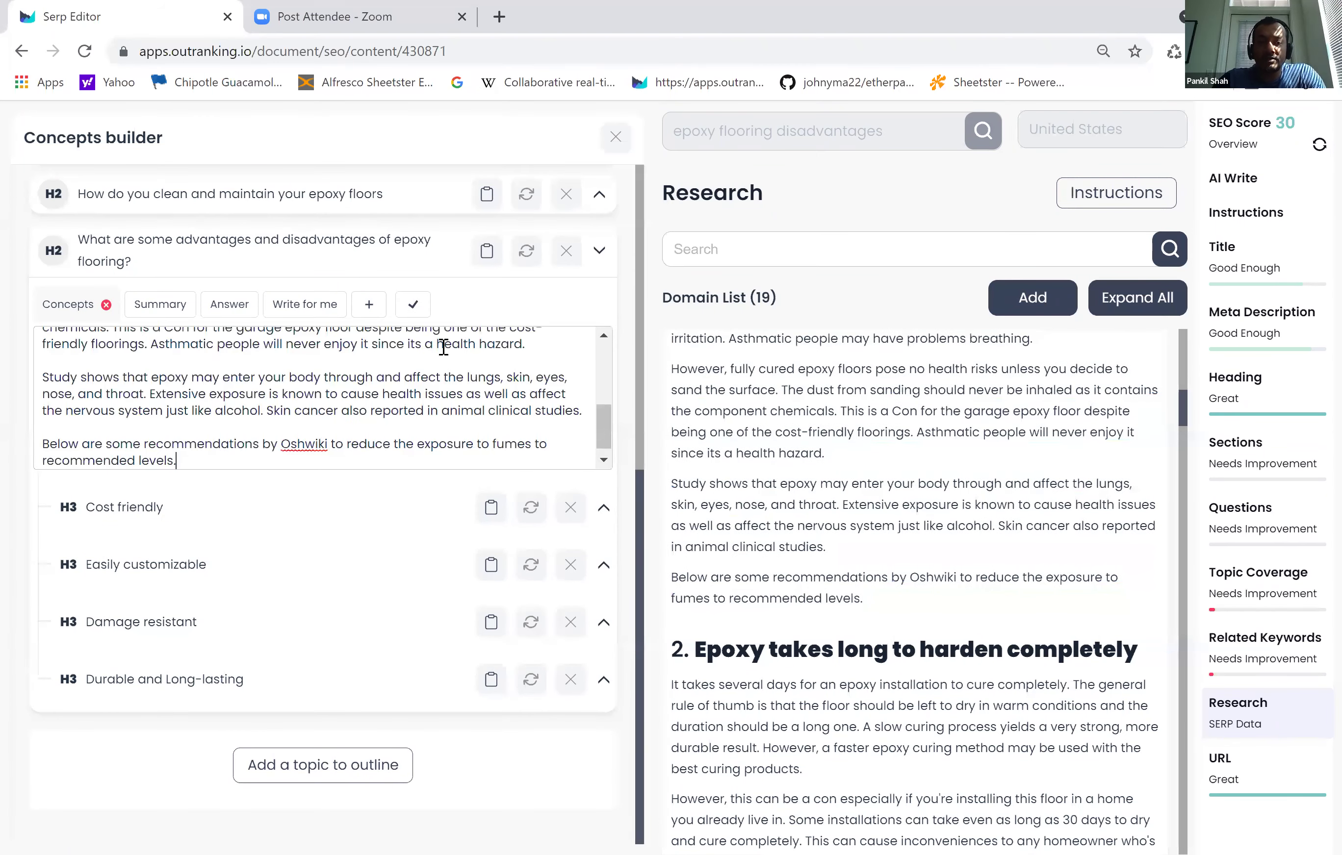
click(414, 306)
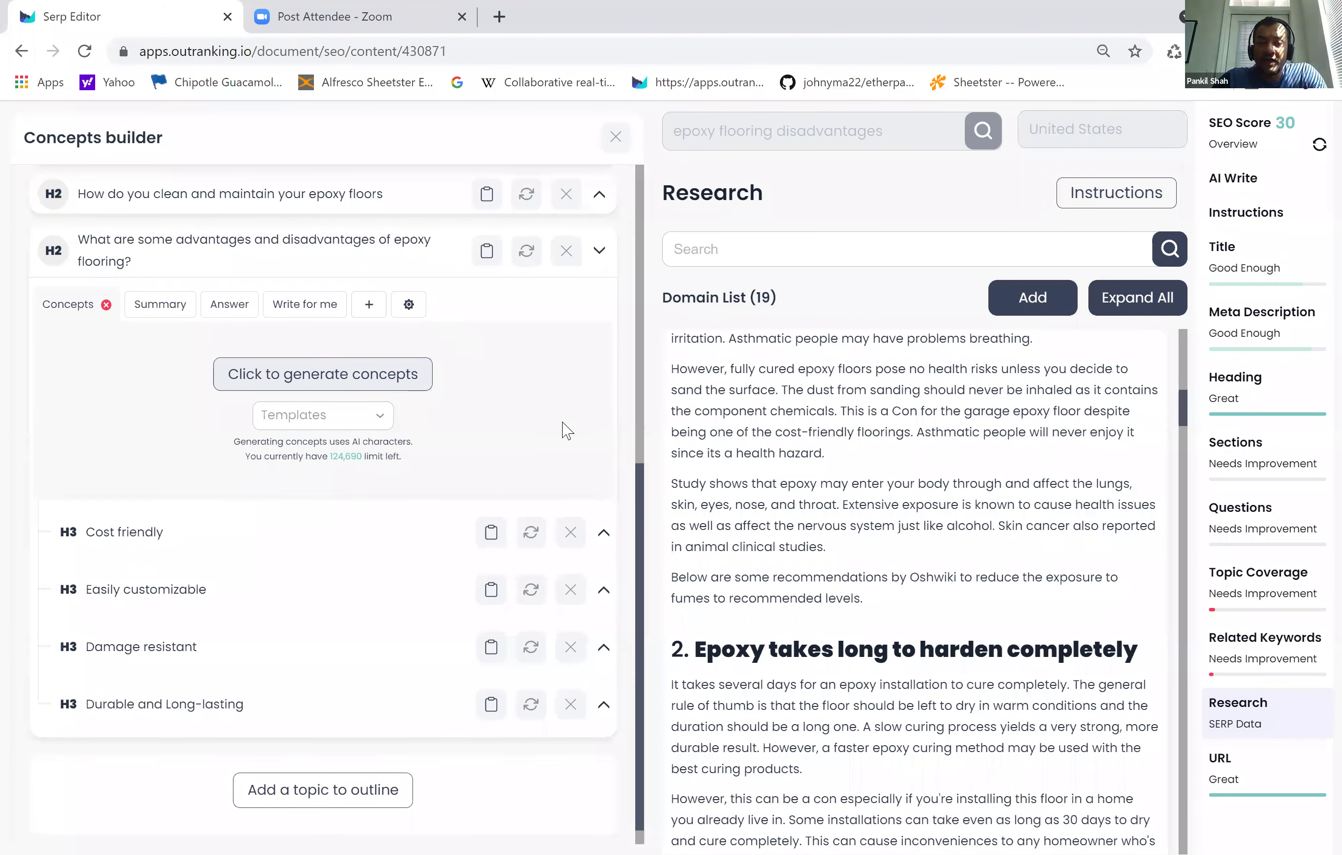
- Look at the dialog for adding a research URL, dismiss it, and toggle all research domains open and closed
scroll(895, 461, up, 4)
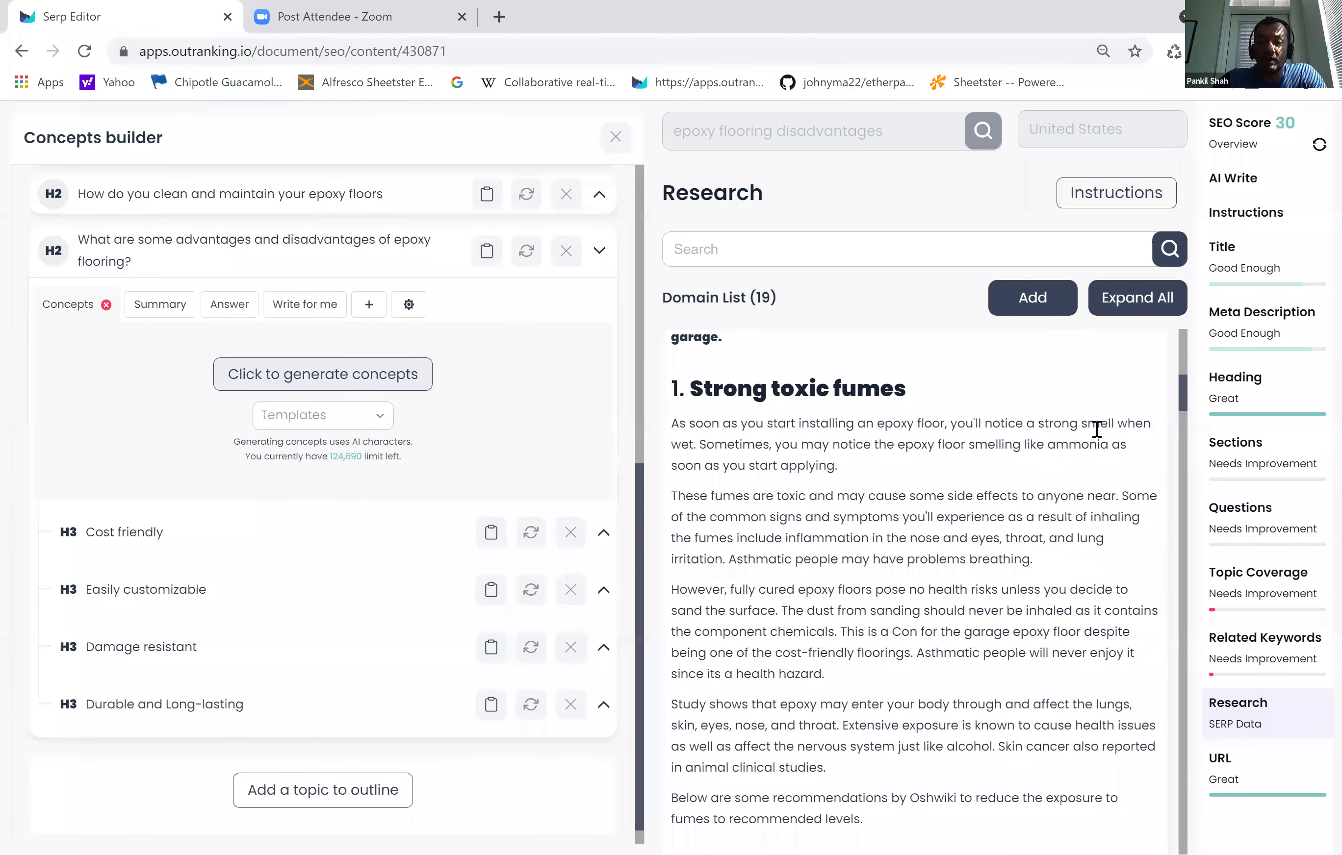
click(1024, 304)
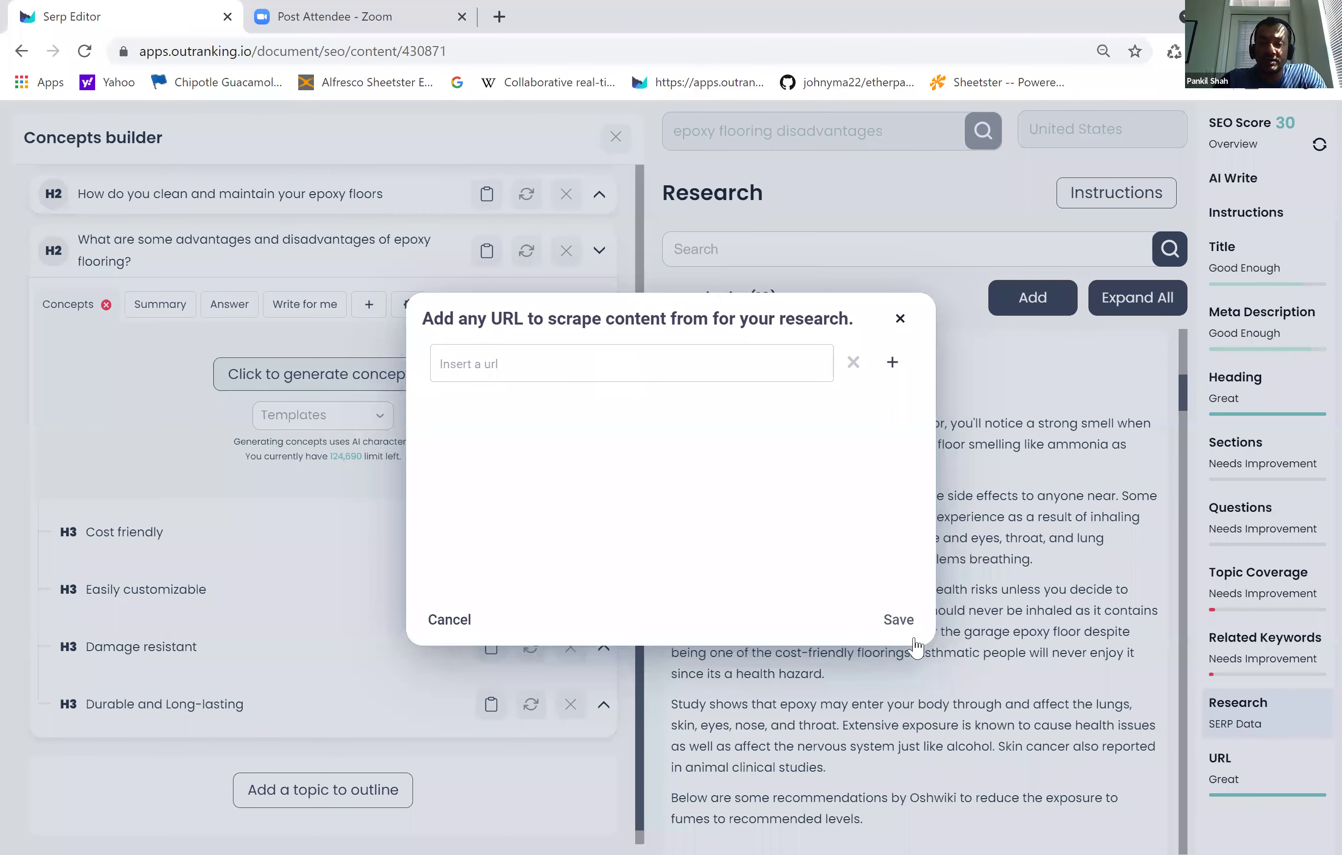
click(1147, 307)
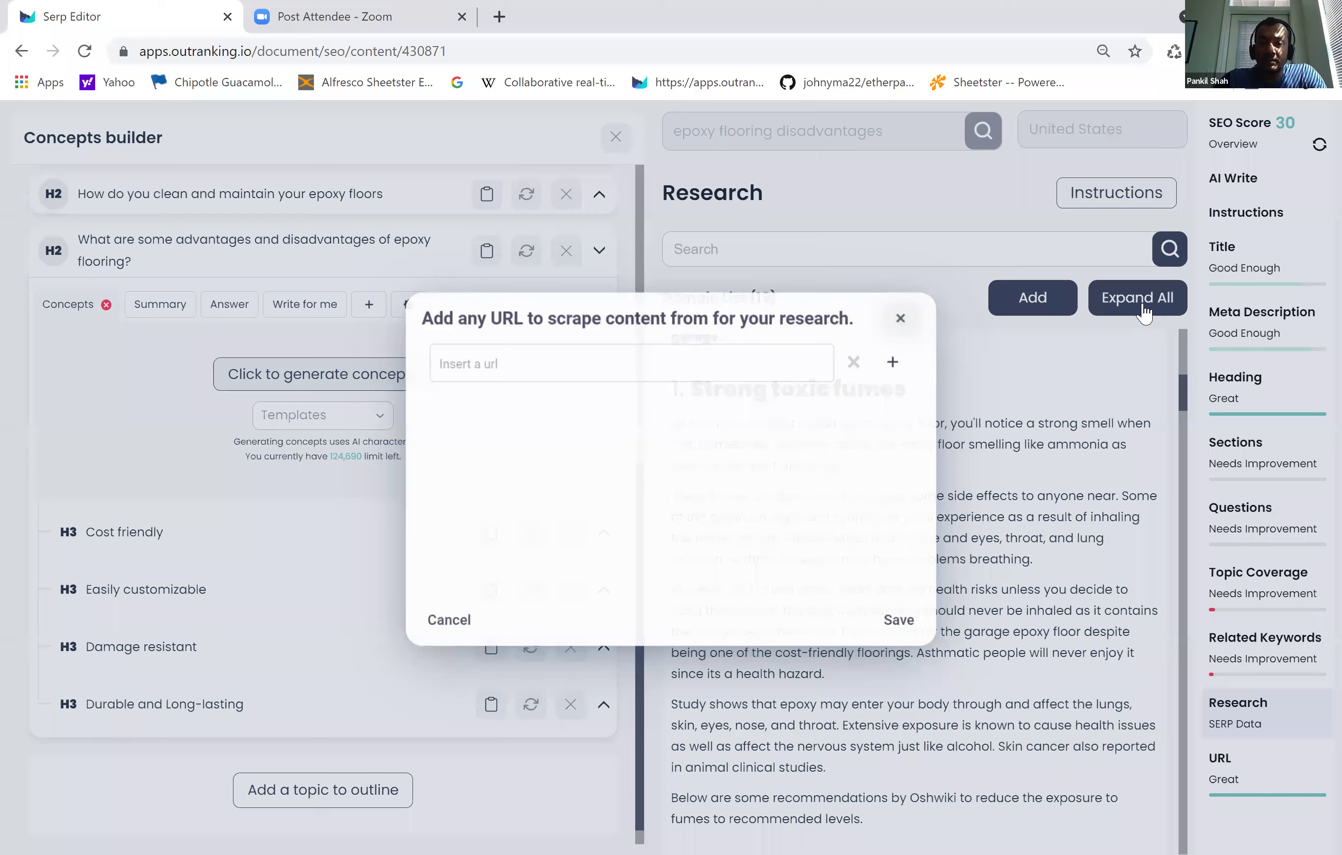
click(1141, 304)
click(1141, 304)
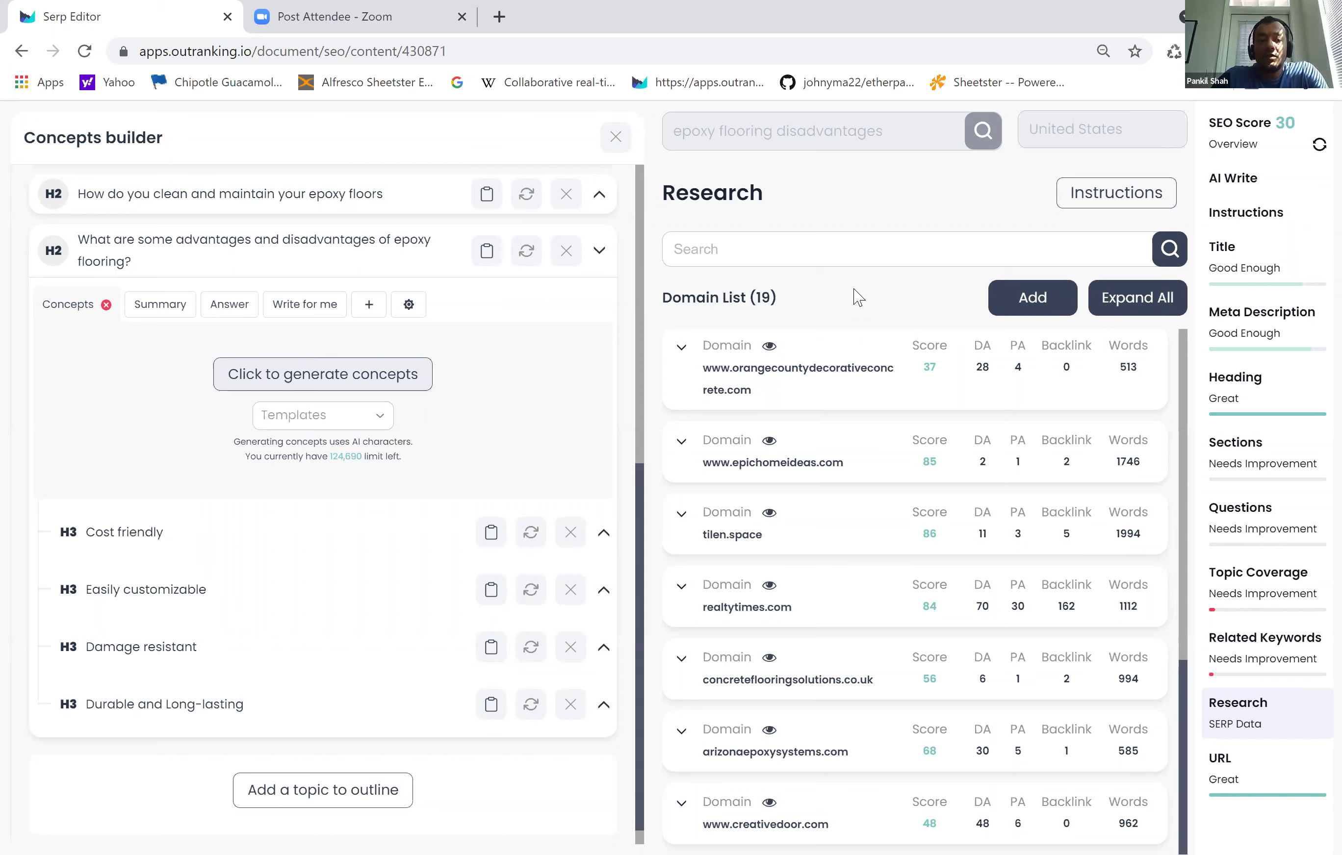
click(683, 354)
scroll(922, 667, down, 5)
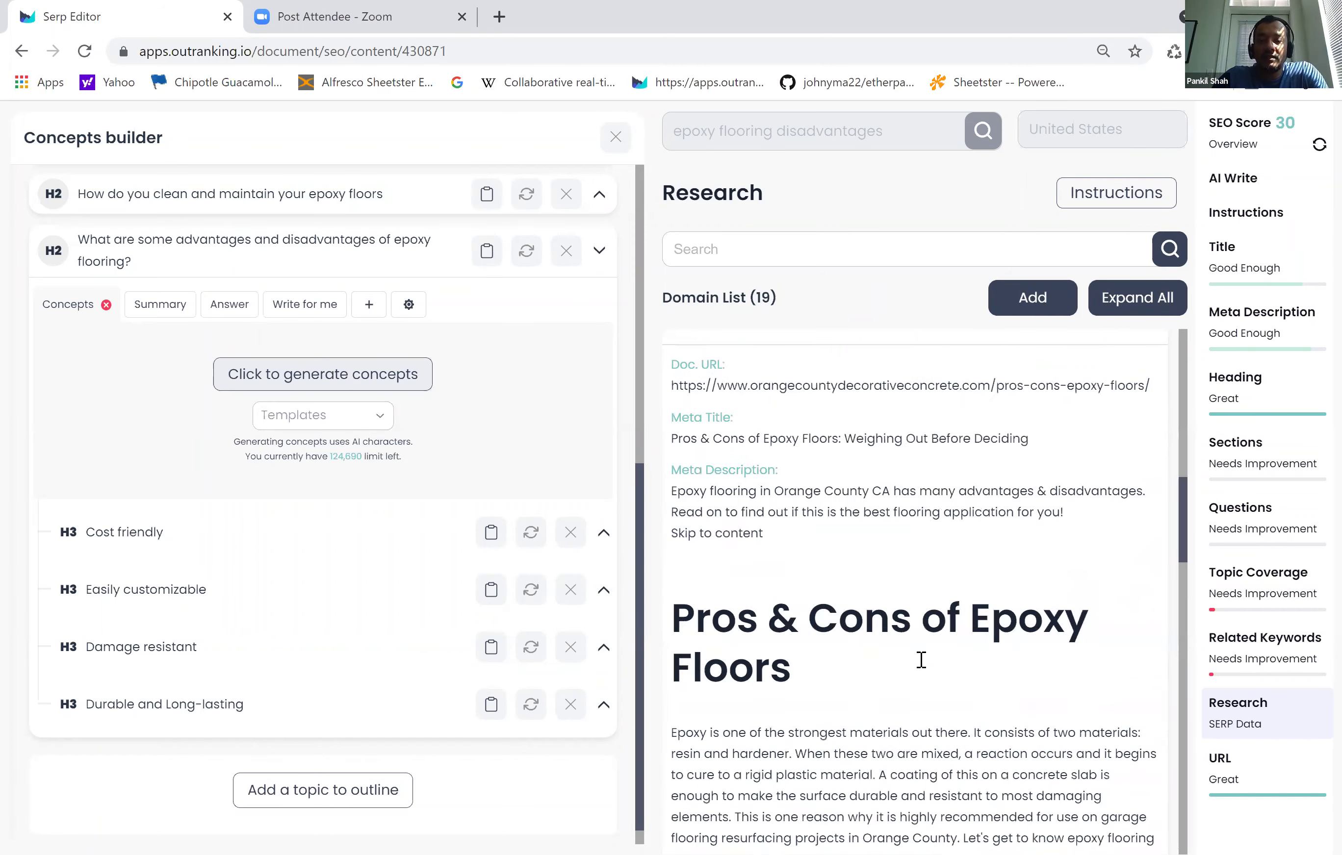
scroll(922, 668, down, 3)
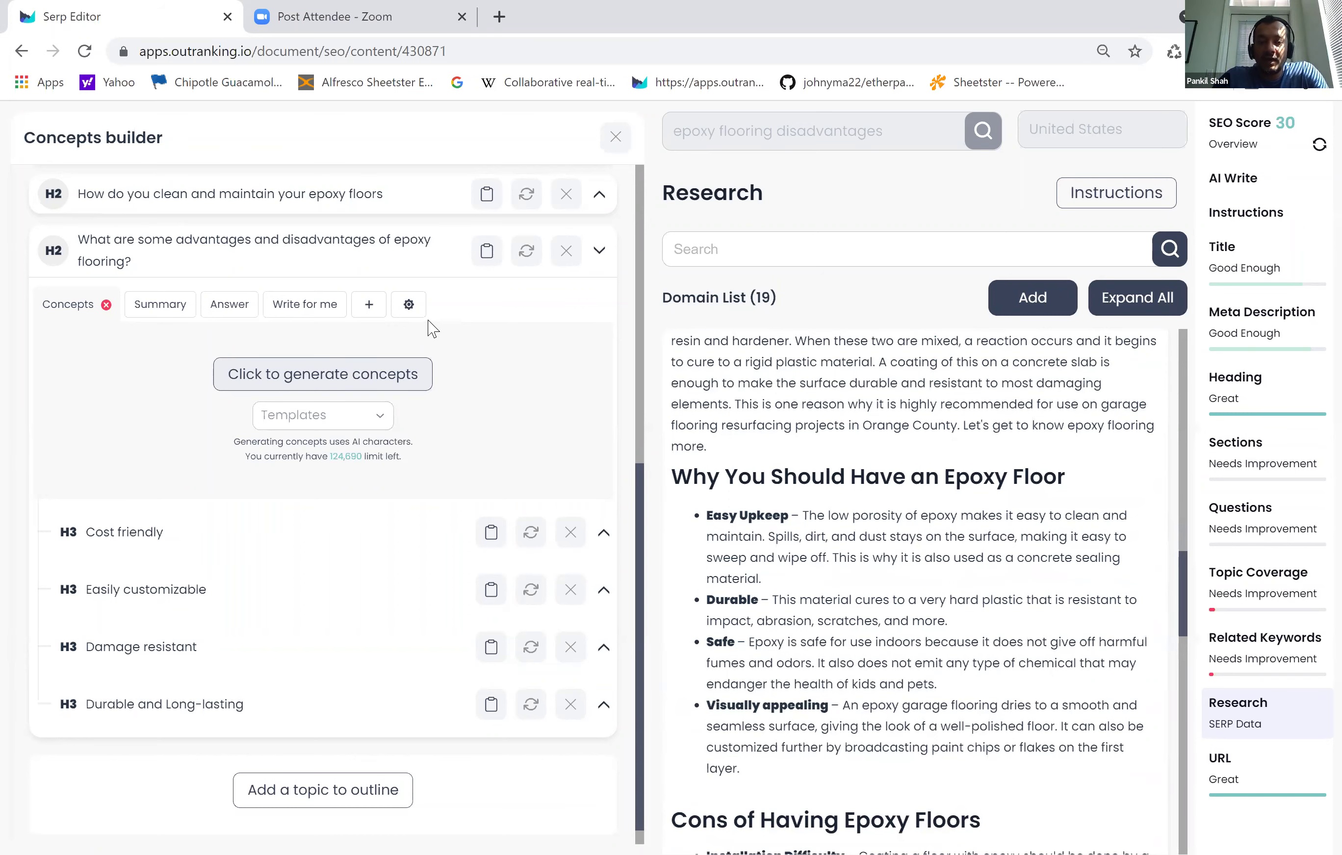
click(408, 304)
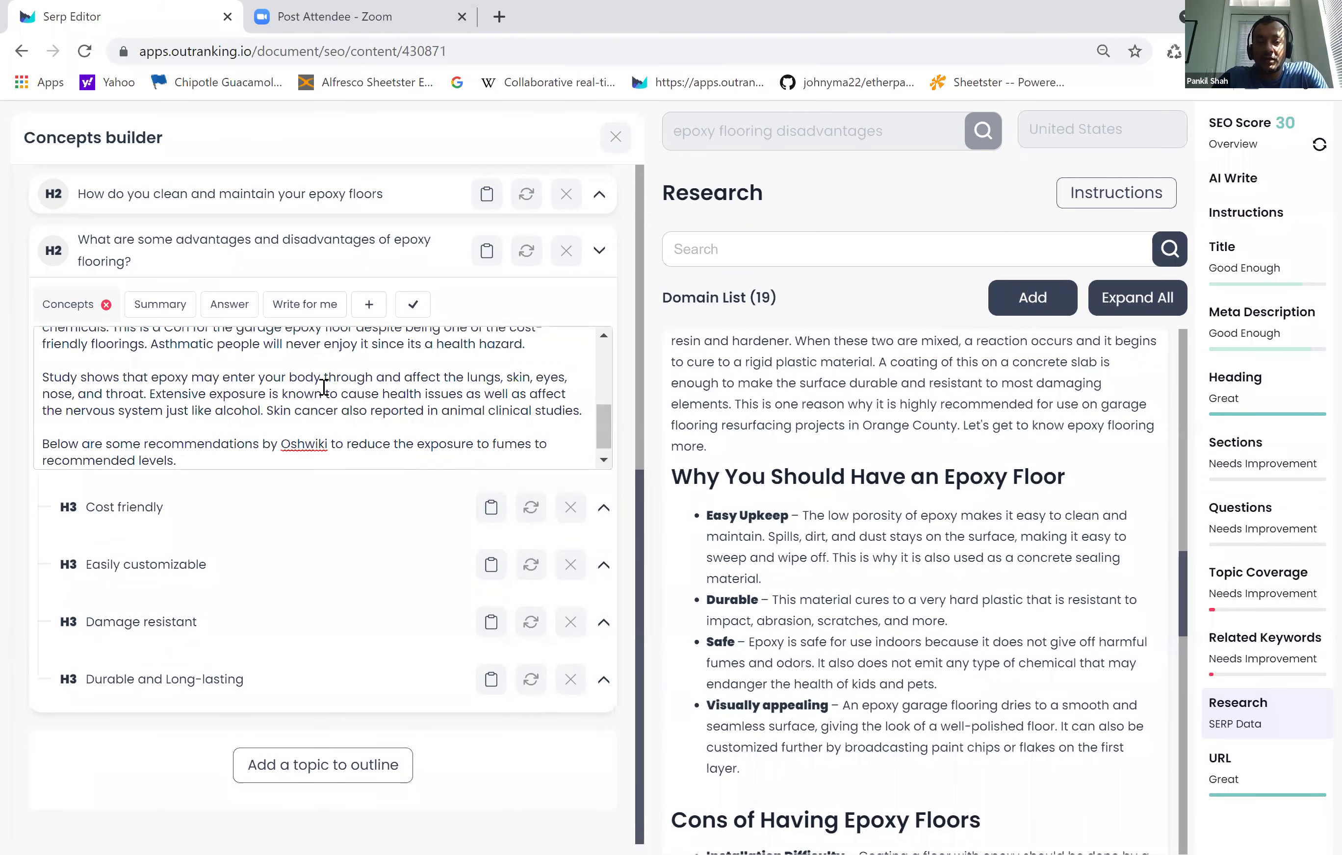
click(412, 304)
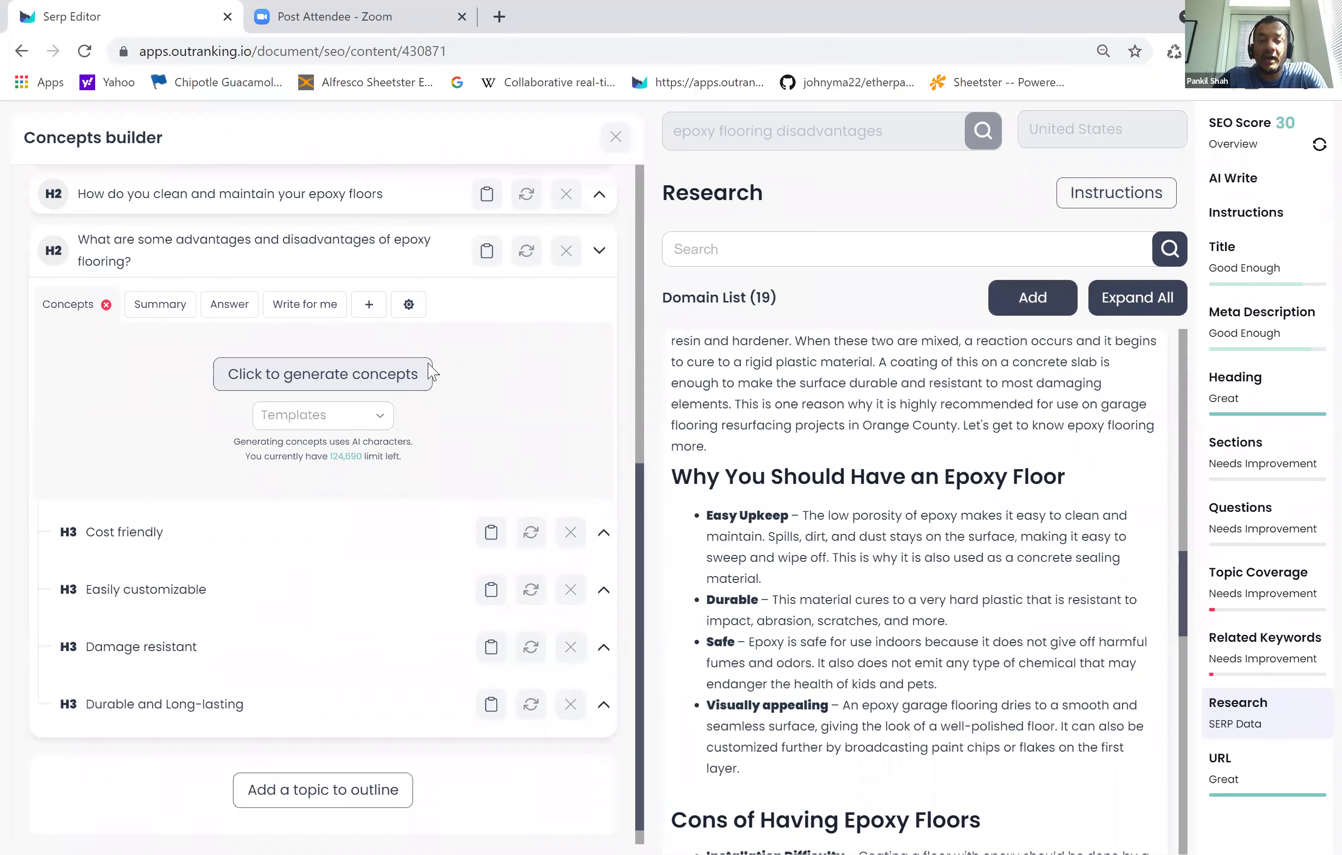
- Collapse the expanded articles in the Research domain list
mouse_move(373, 399)
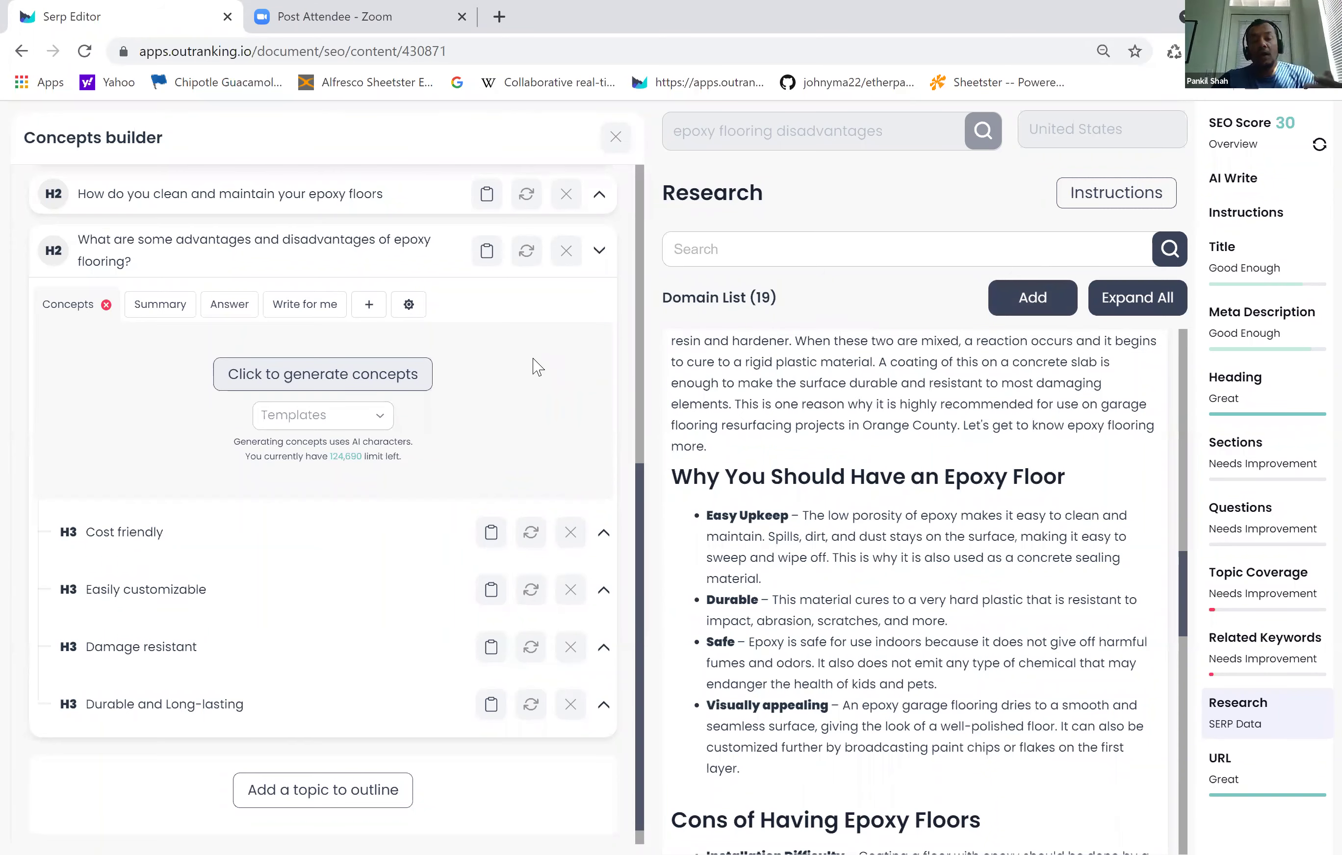
click(1134, 311)
click(1123, 296)
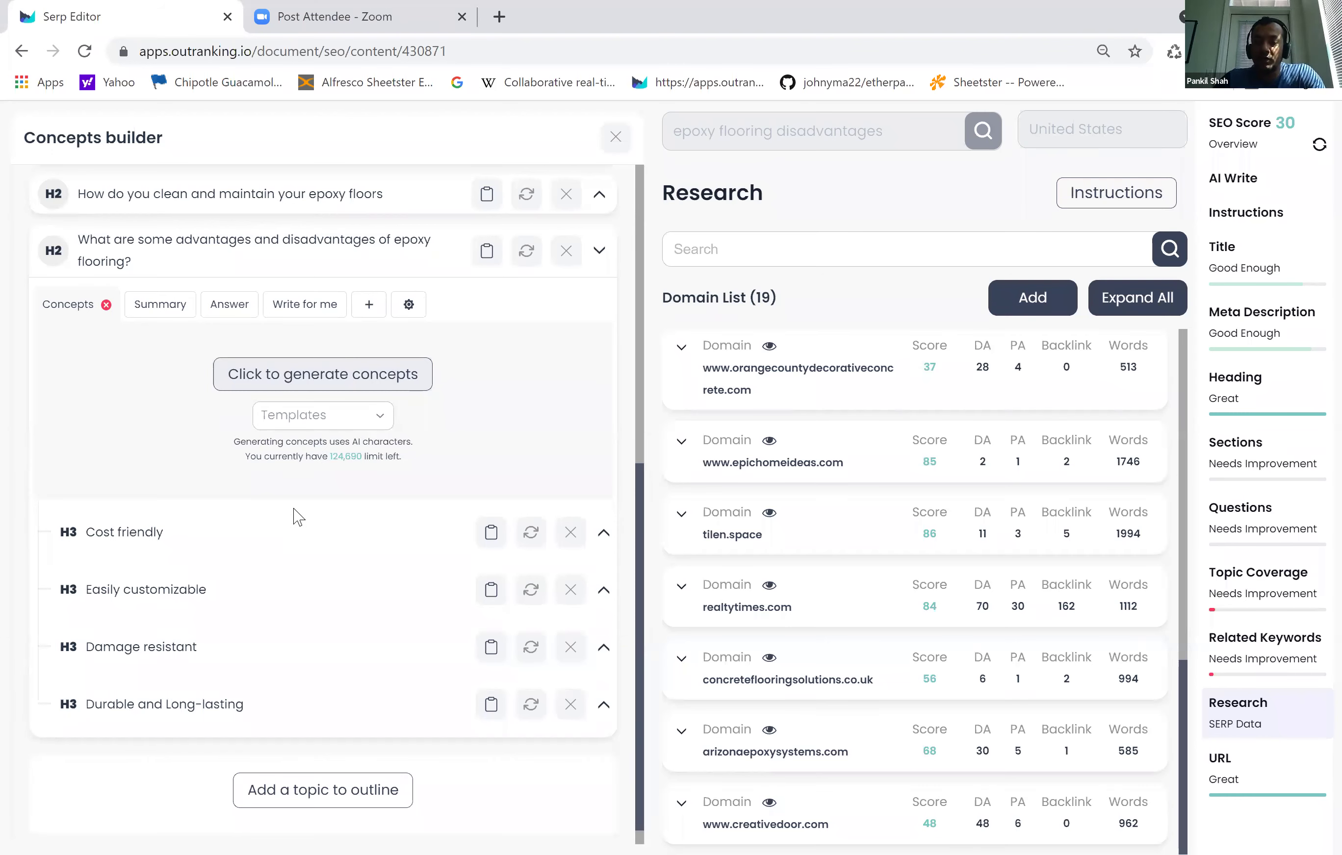
- Close the Concepts Builder and go through the outline topics listed in Sections
click(615, 138)
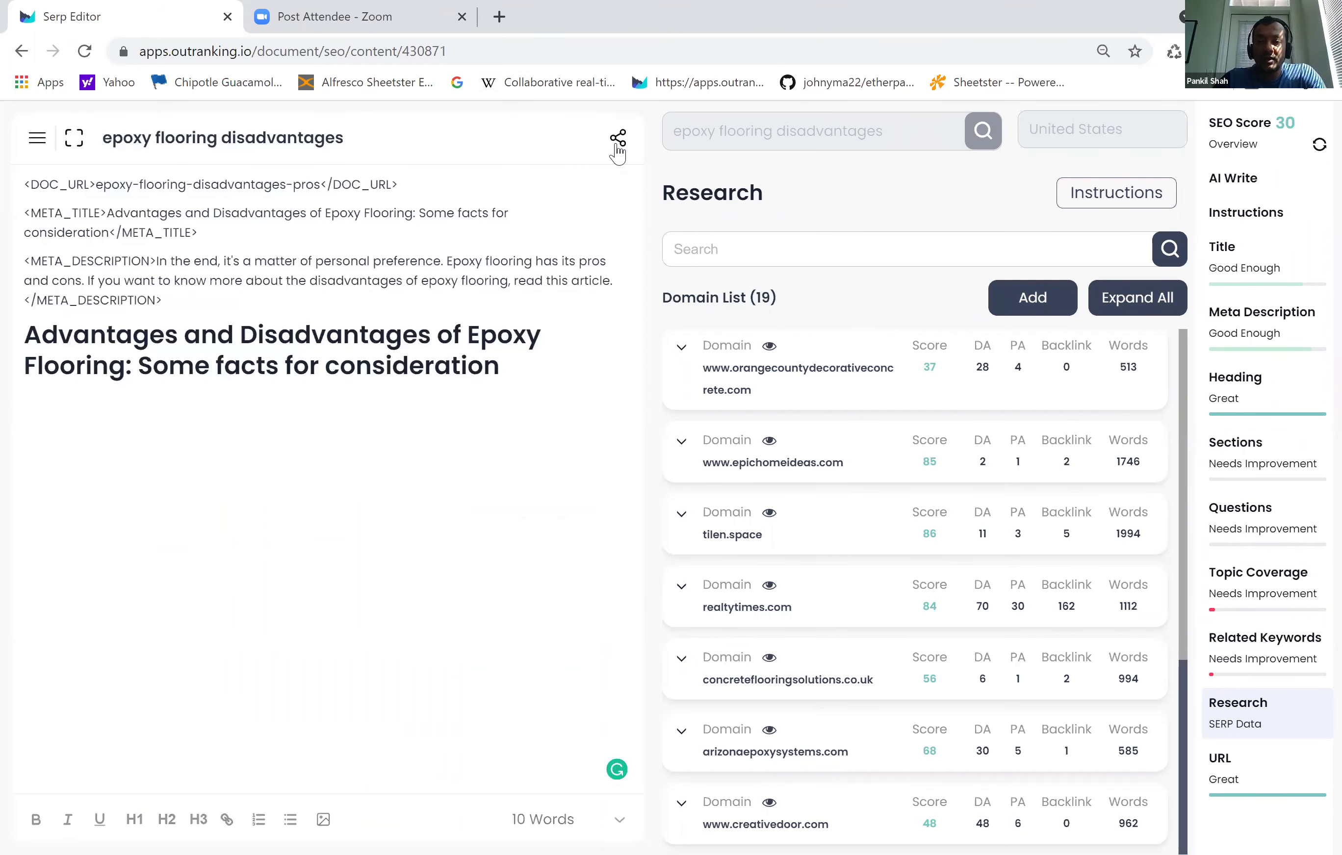
click(1230, 459)
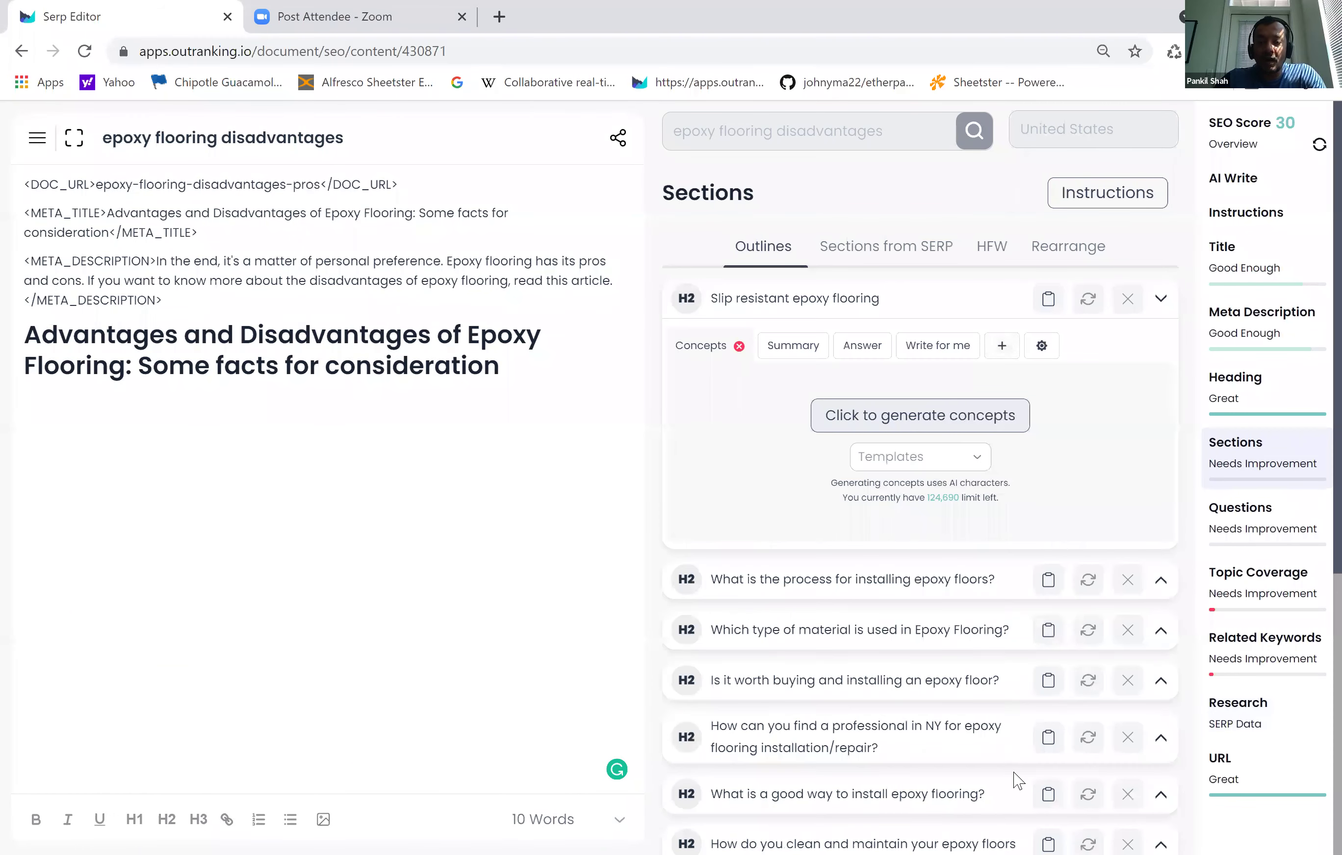
scroll(997, 632, down, 6)
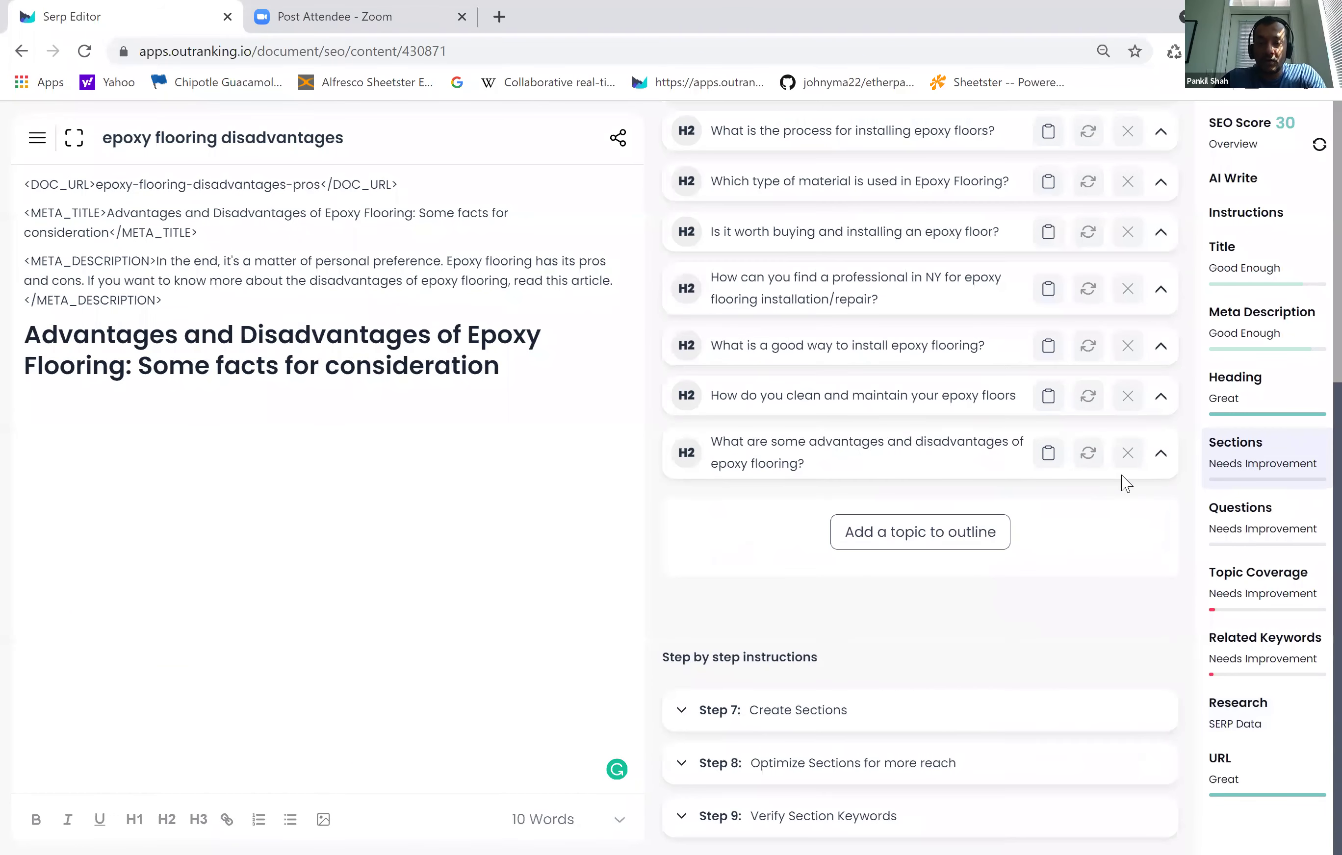
- Expand the advantages and disadvantages topic in the Sections outline and look through the outline topics for its subheadings
click(1161, 457)
scroll(998, 437, down, 4)
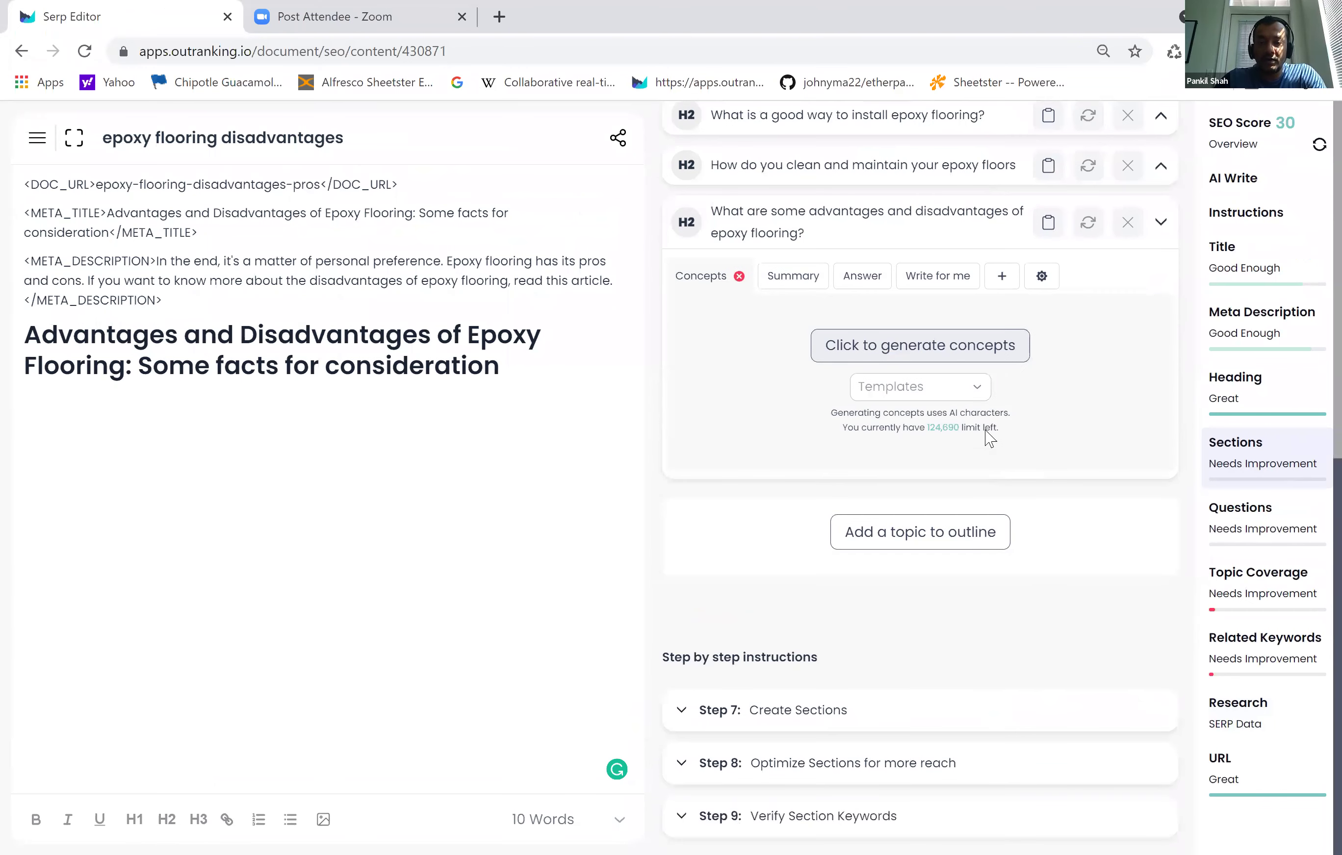
scroll(958, 372, up, 4)
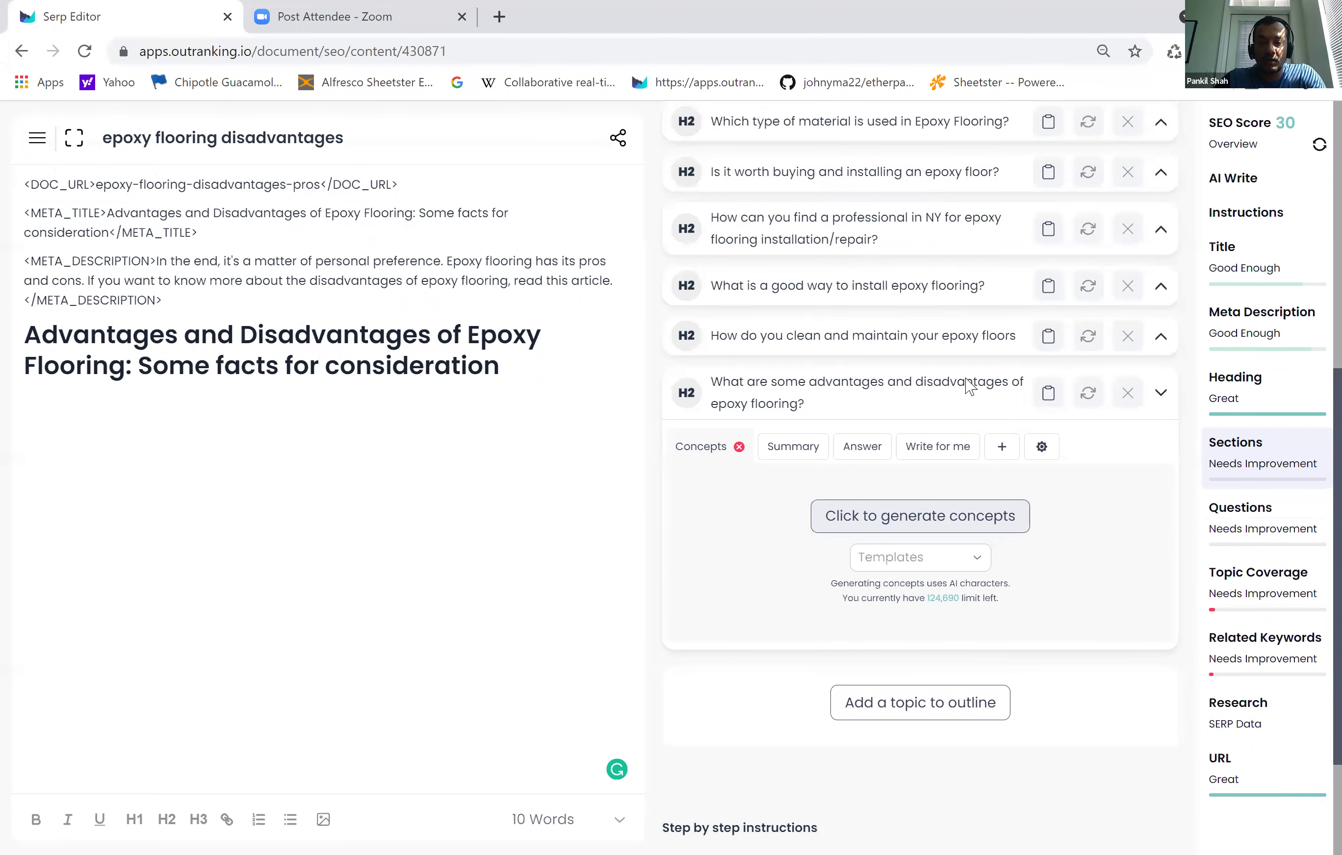
scroll(968, 386, up, 8)
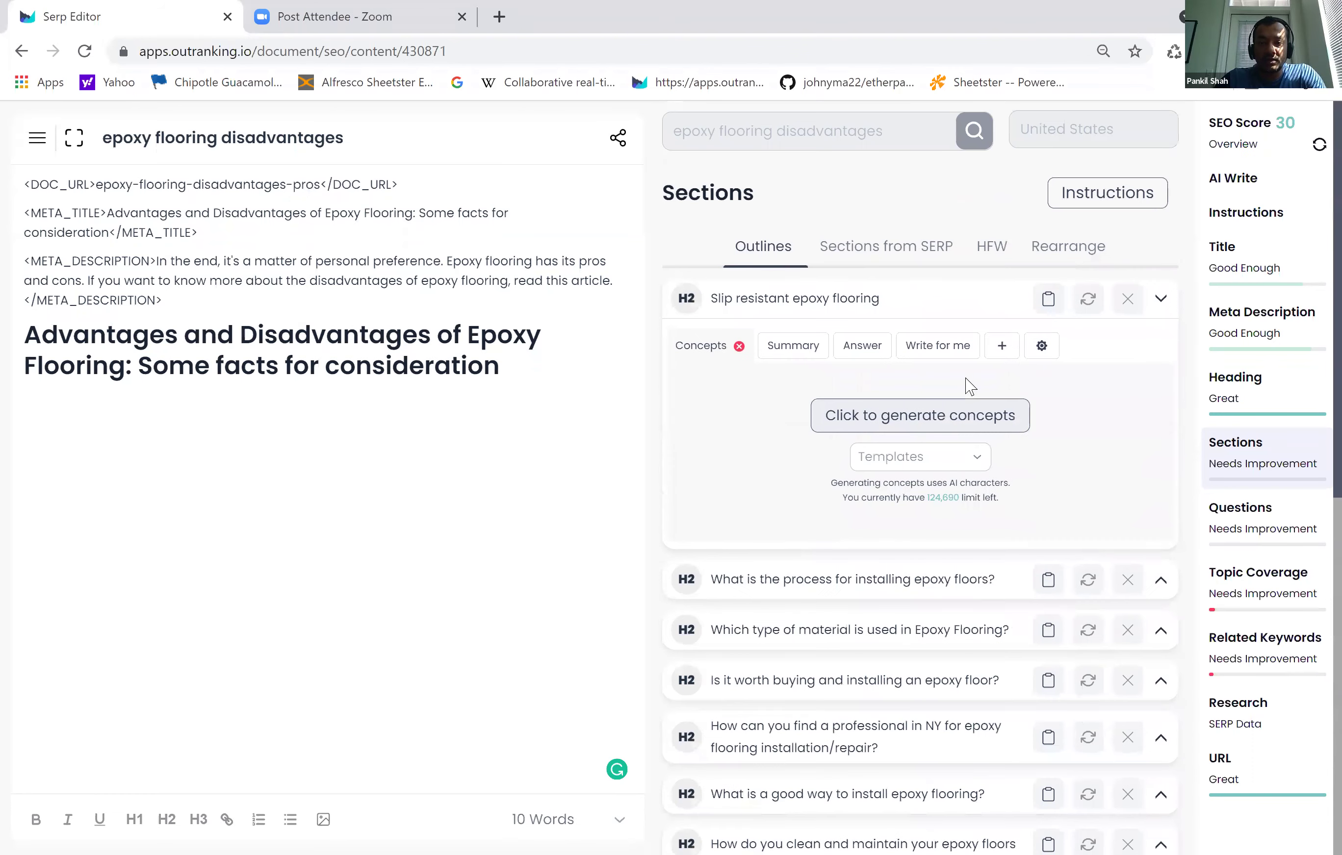
scroll(967, 386, down, 10)
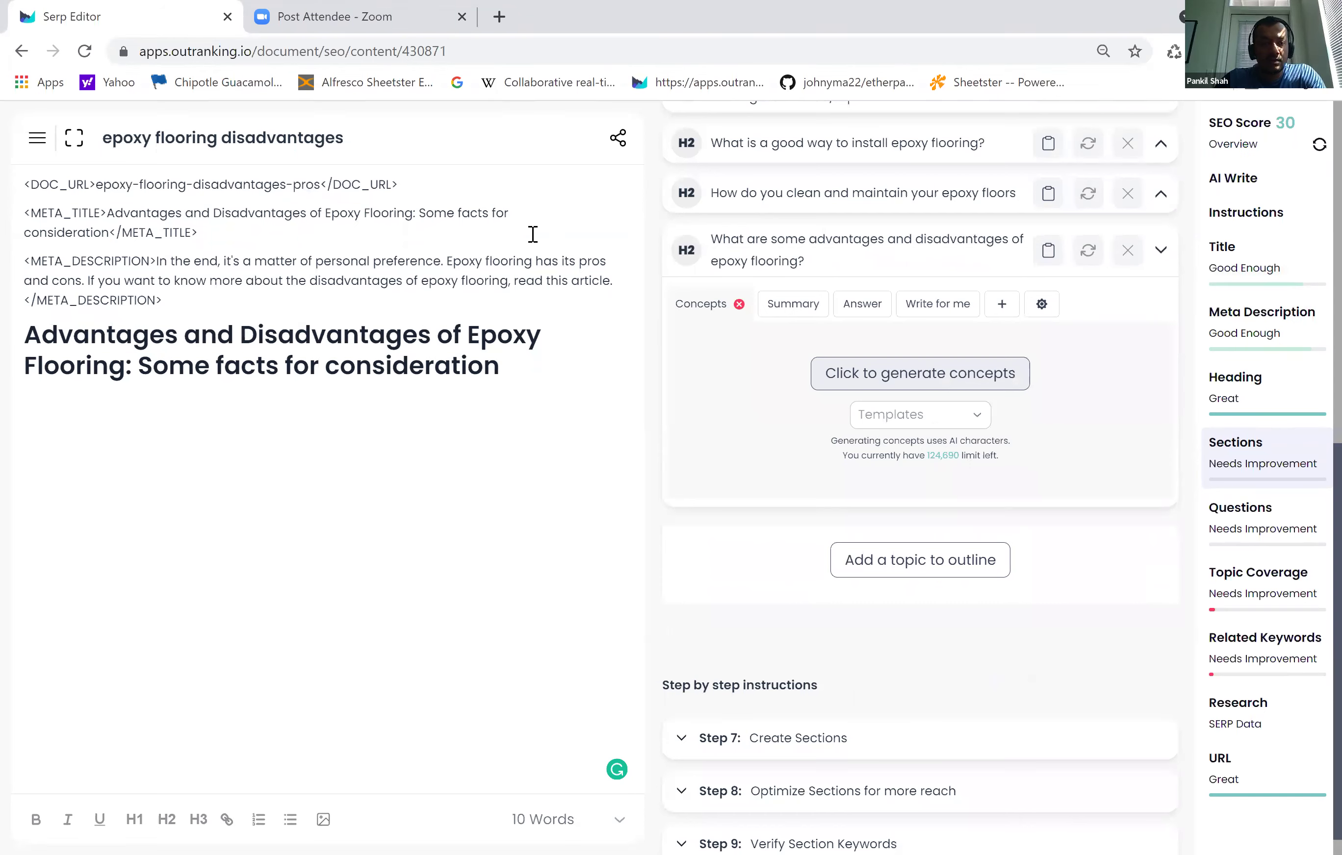
- Open the Concepts Builder and expand the advantages and disadvantages topic to check its H3 subheadings
click(36, 140)
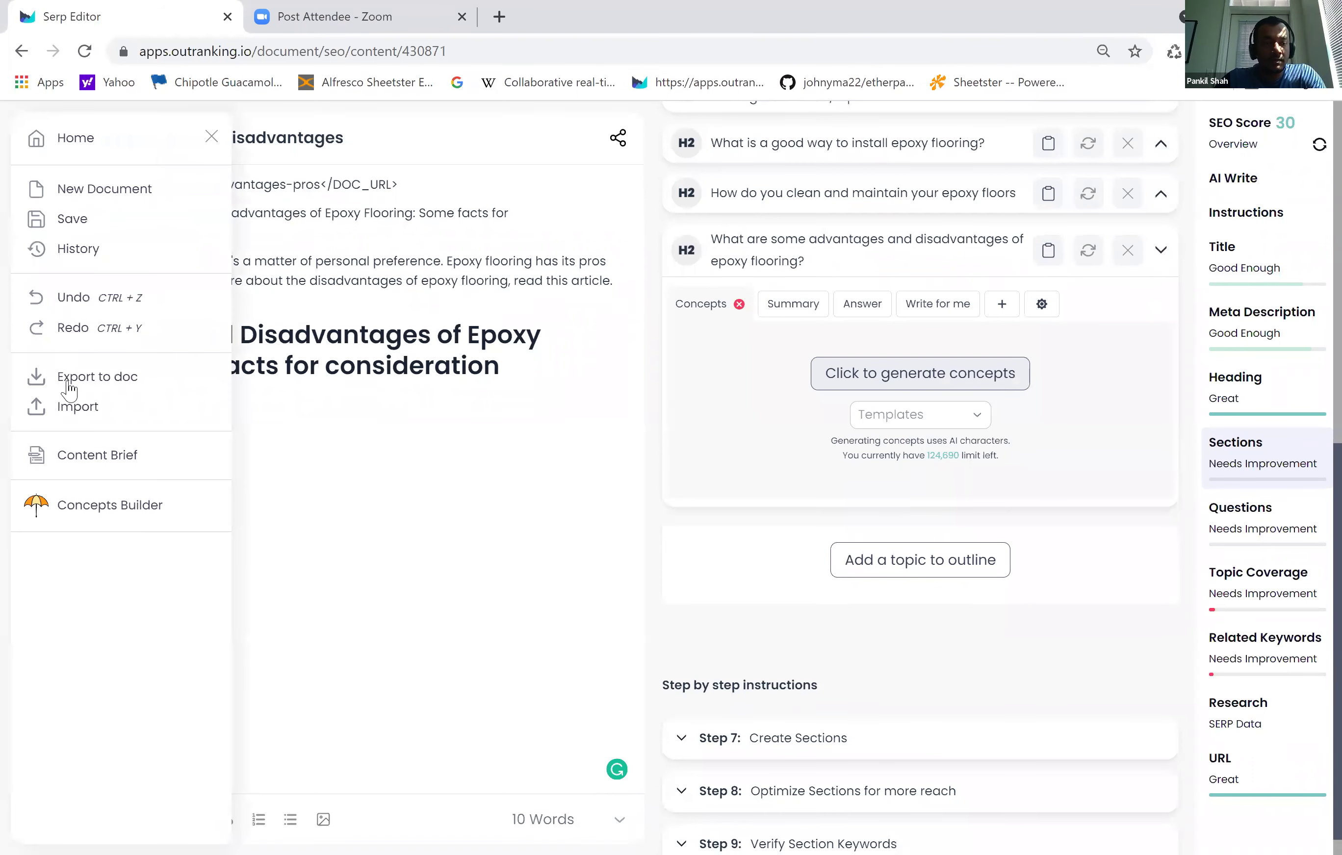
click(95, 508)
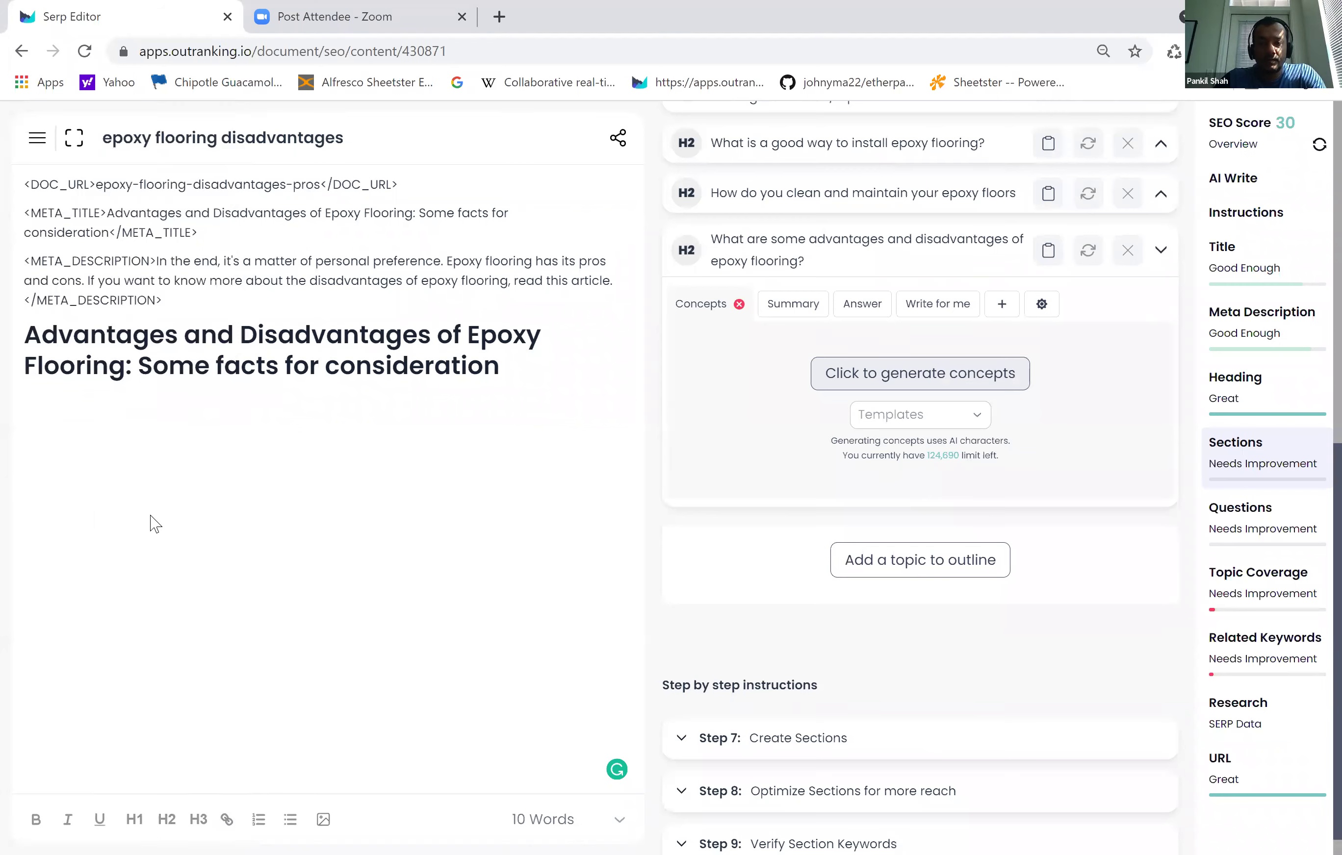
scroll(395, 557, down, 3)
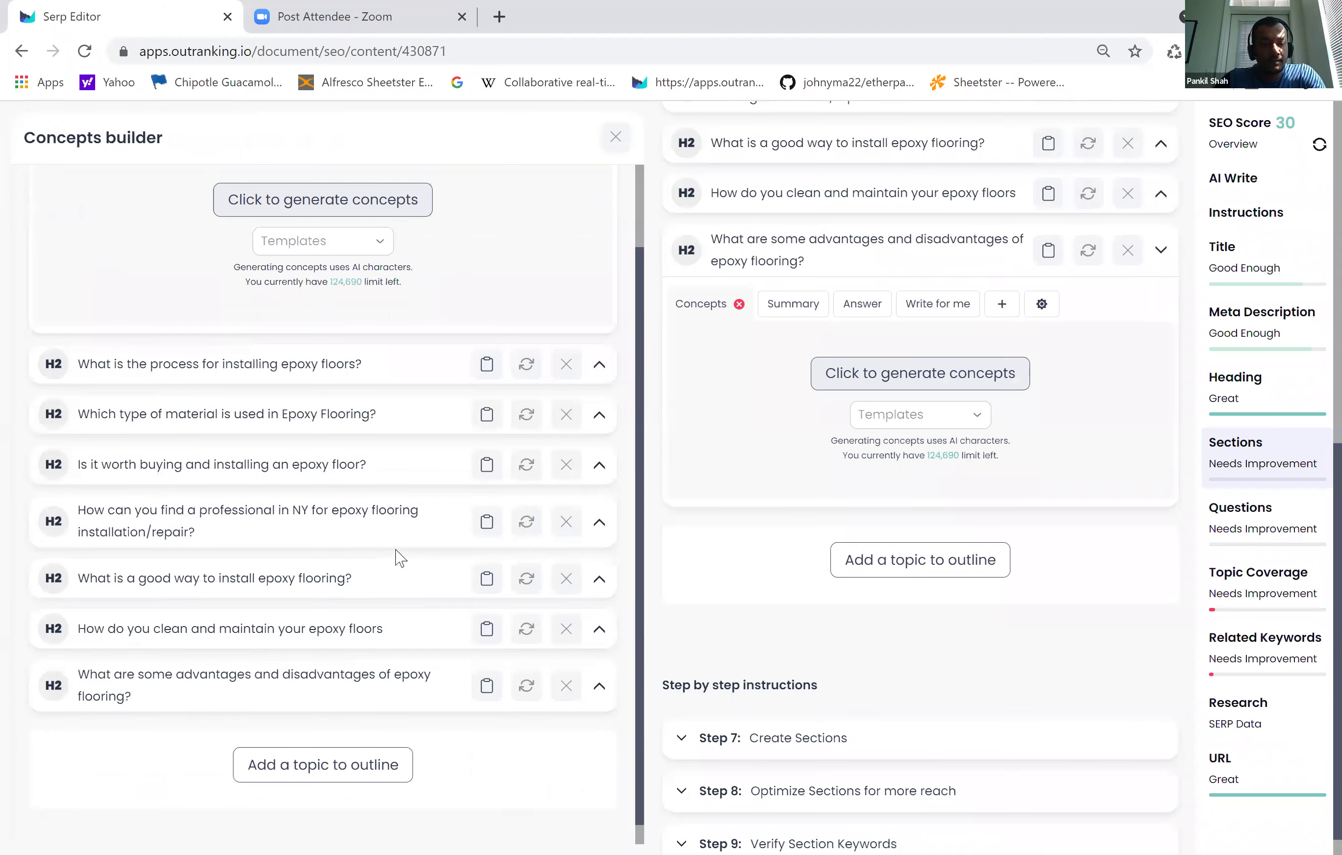
click(600, 696)
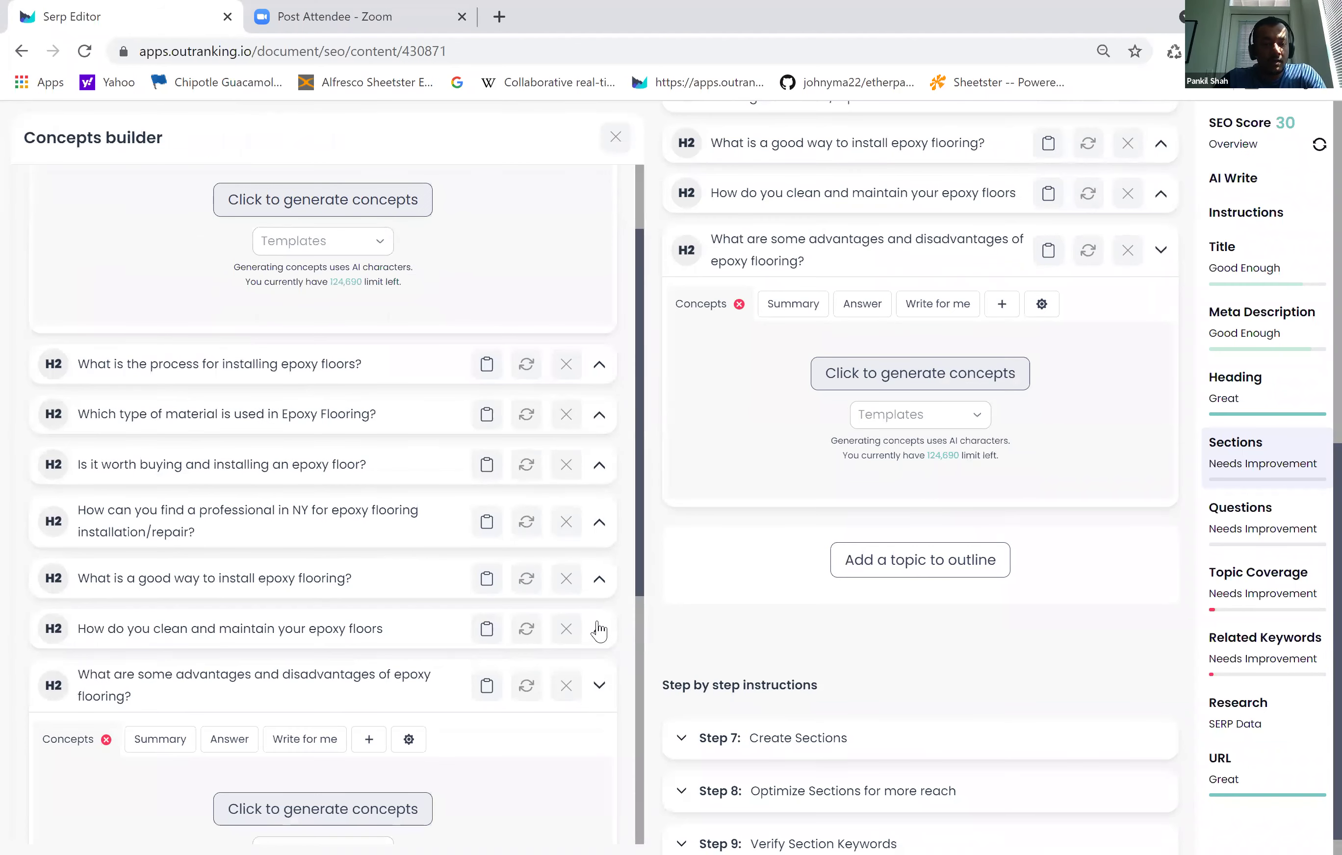
scroll(600, 631, down, 6)
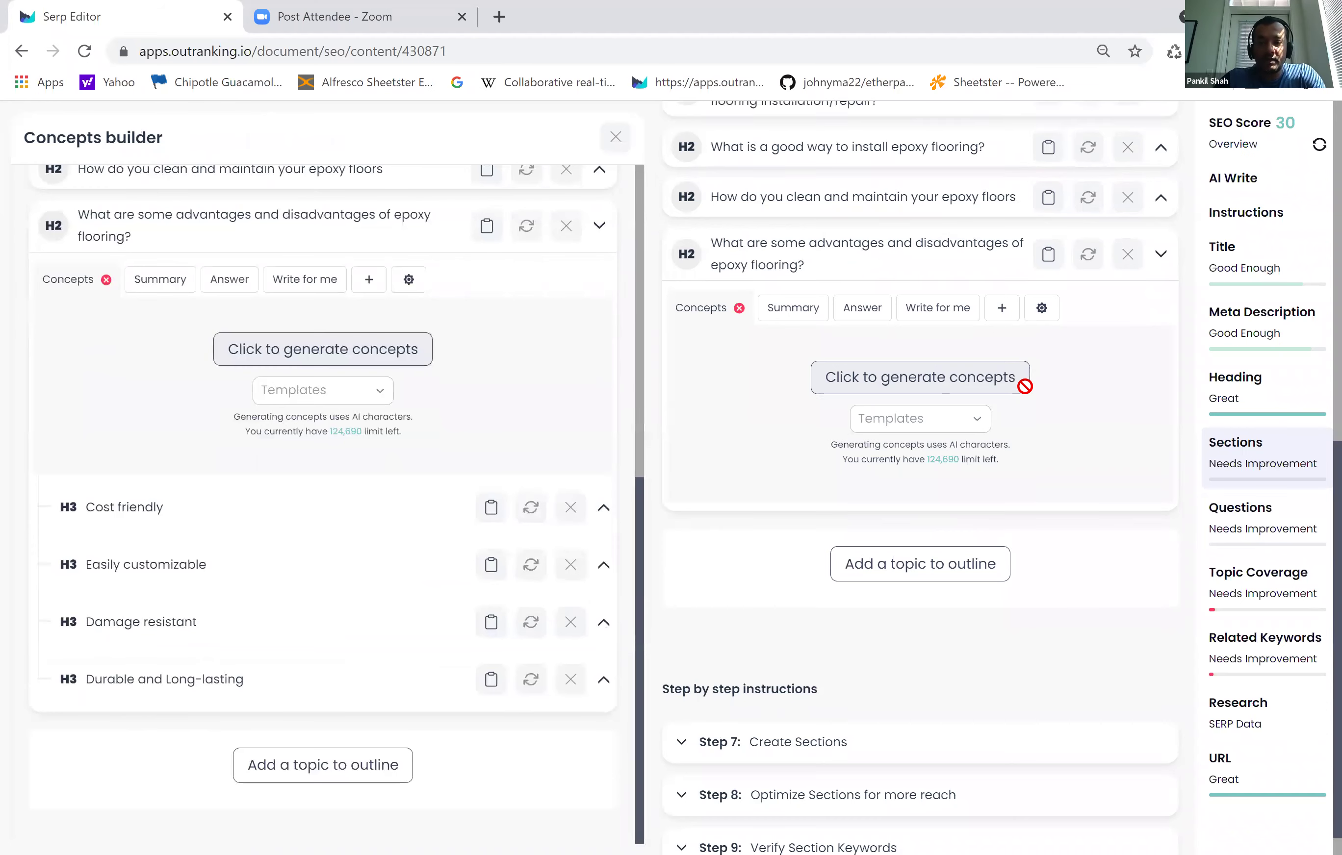
- View the Sections from SERP, close the Concepts Builder, and recheck the advantages and disadvantages topic in Outlines
scroll(958, 338, up, 10)
click(875, 257)
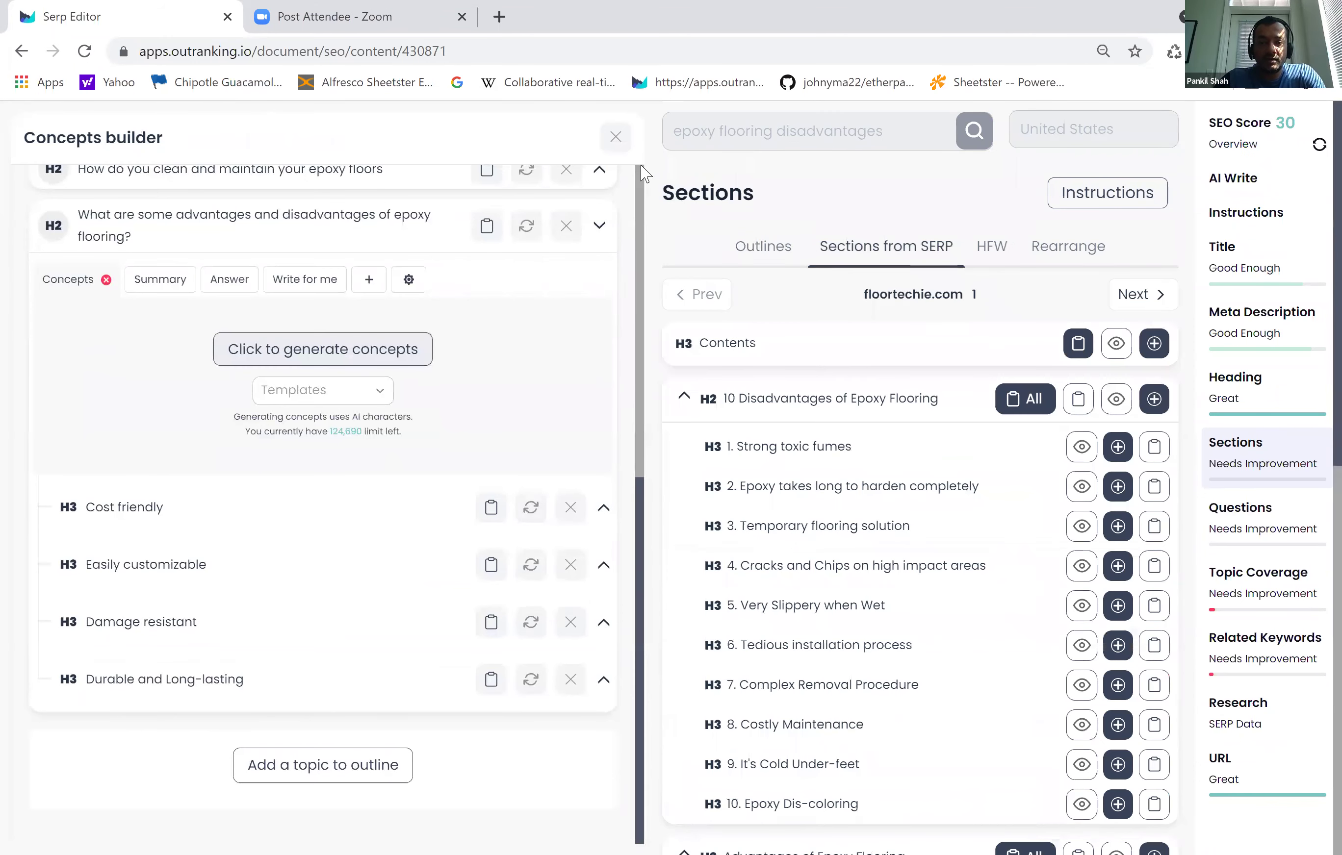
click(615, 138)
click(758, 248)
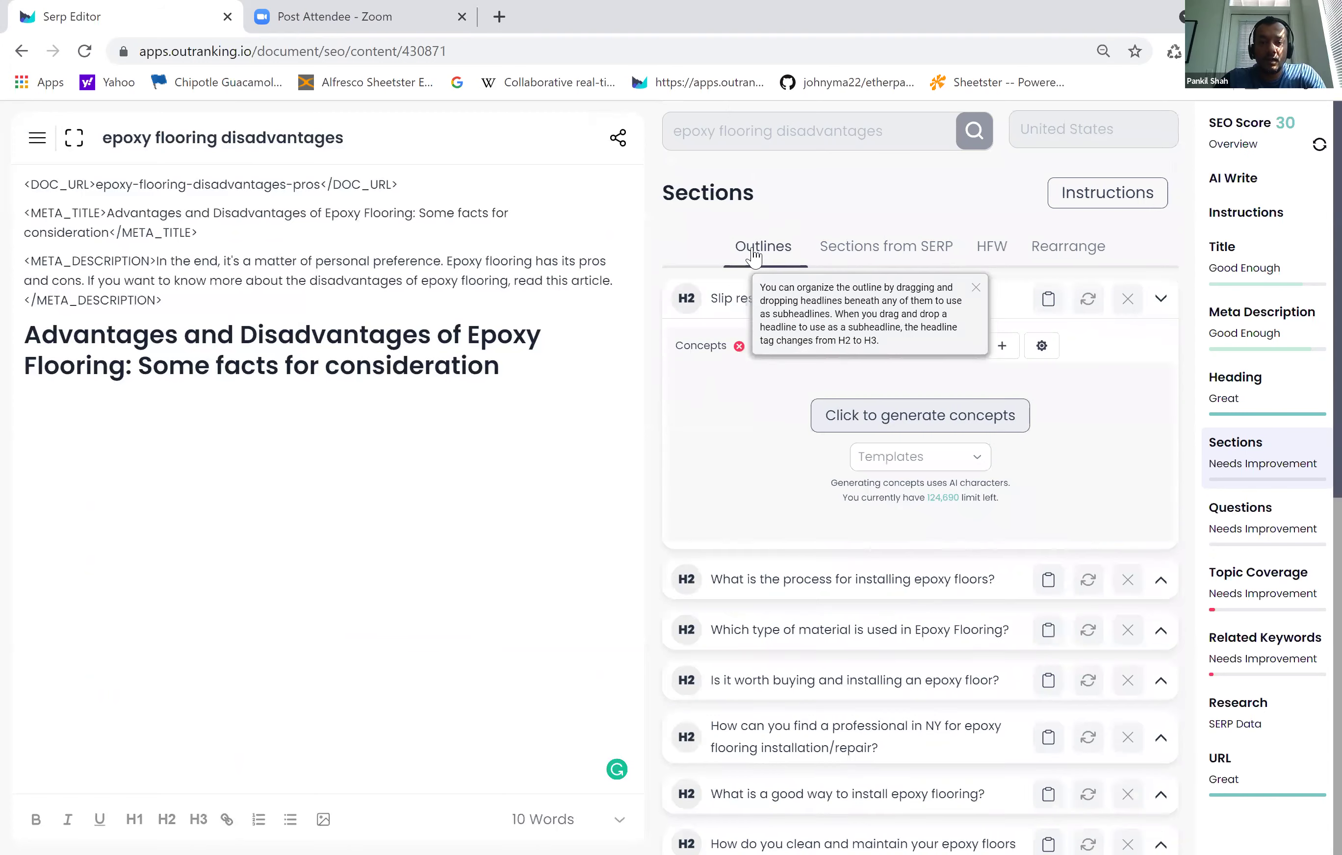
scroll(995, 572, down, 12)
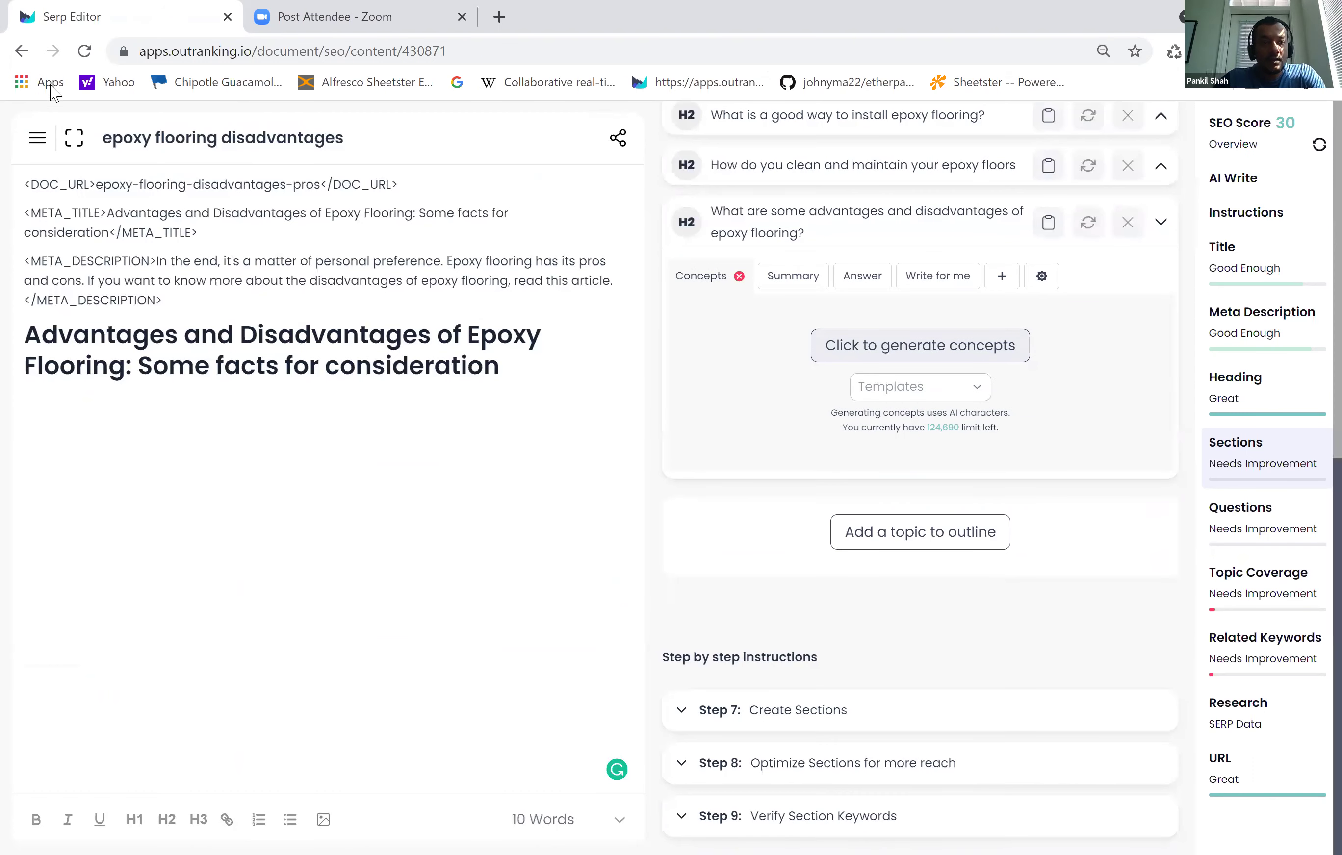
- Reload the document, reopen Sections, and expand the advantages and disadvantages topic down to its H3 subheadings
click(84, 52)
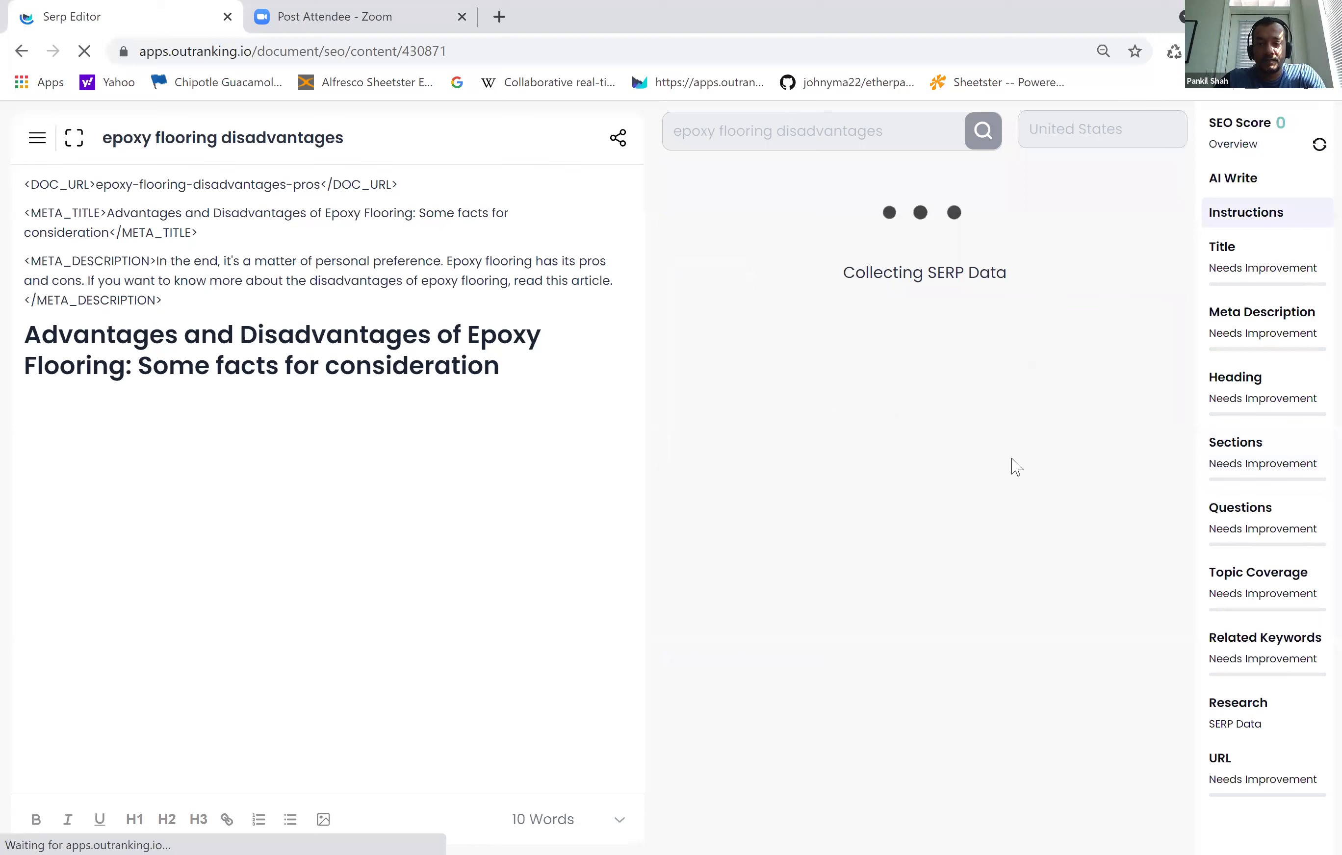
click(1247, 468)
scroll(1077, 535, down, 8)
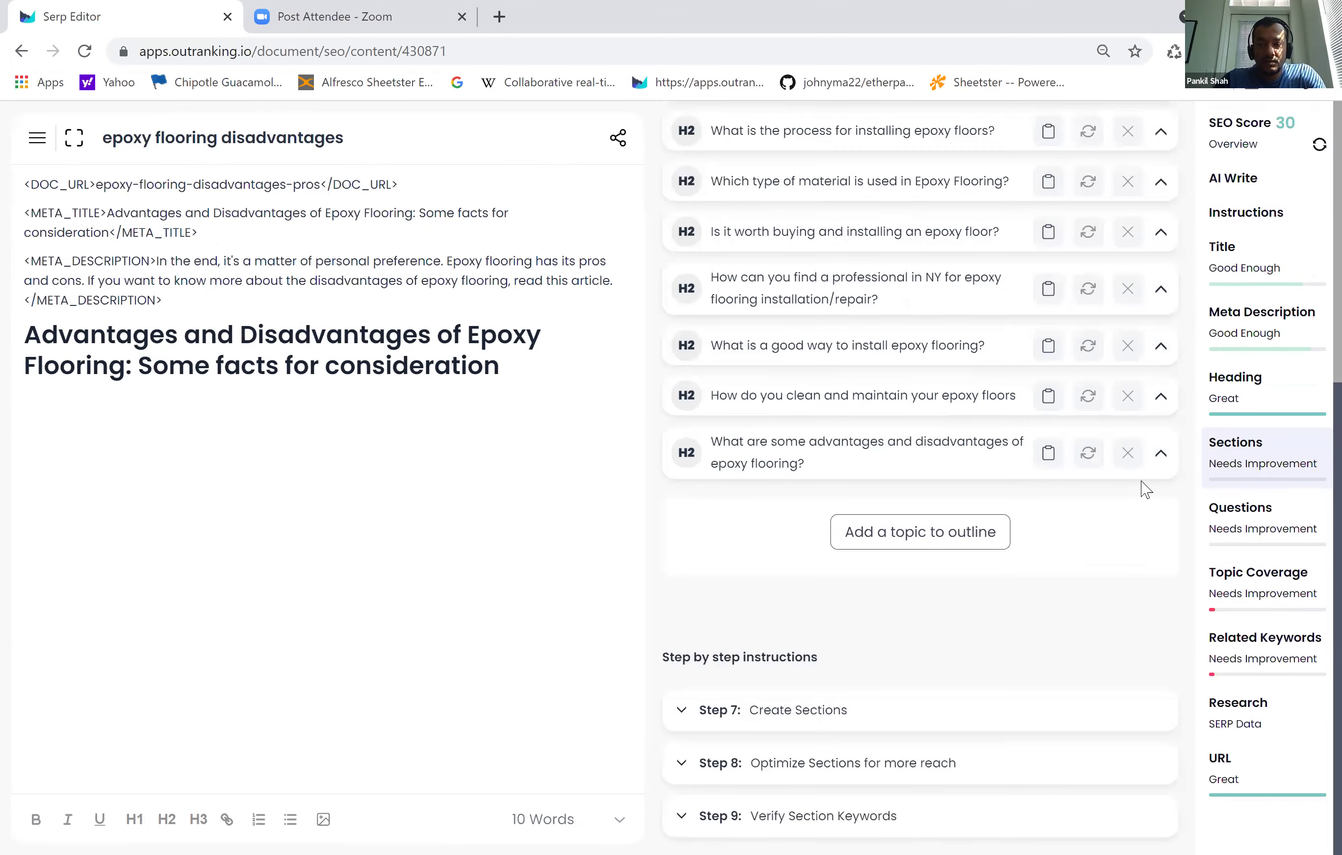
click(1161, 453)
scroll(1031, 521, down, 6)
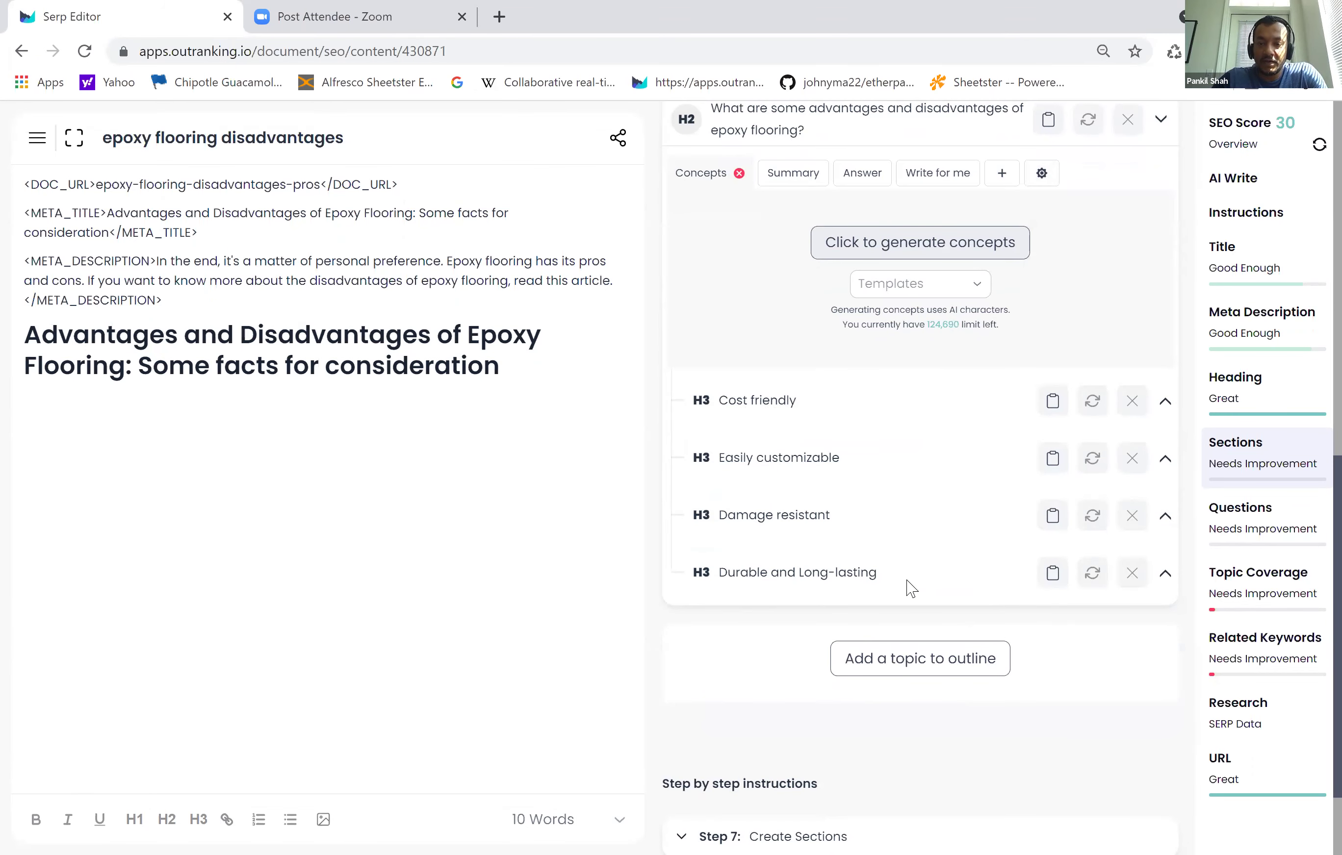
- Generate concepts for the Cost friendly subheading under the advantages and disadvantages topic
scroll(925, 420, up, 1)
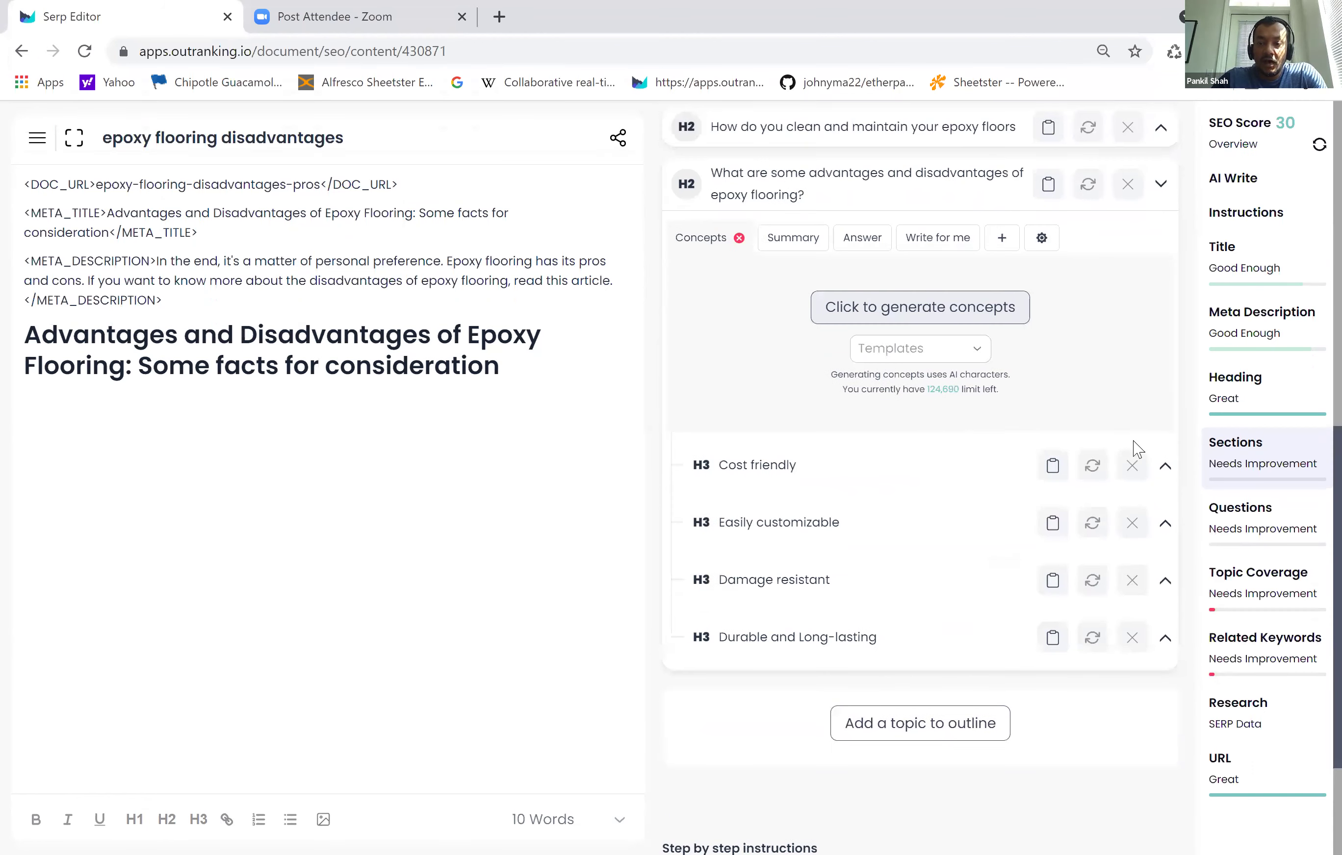
click(1165, 466)
scroll(1052, 413, down, 4)
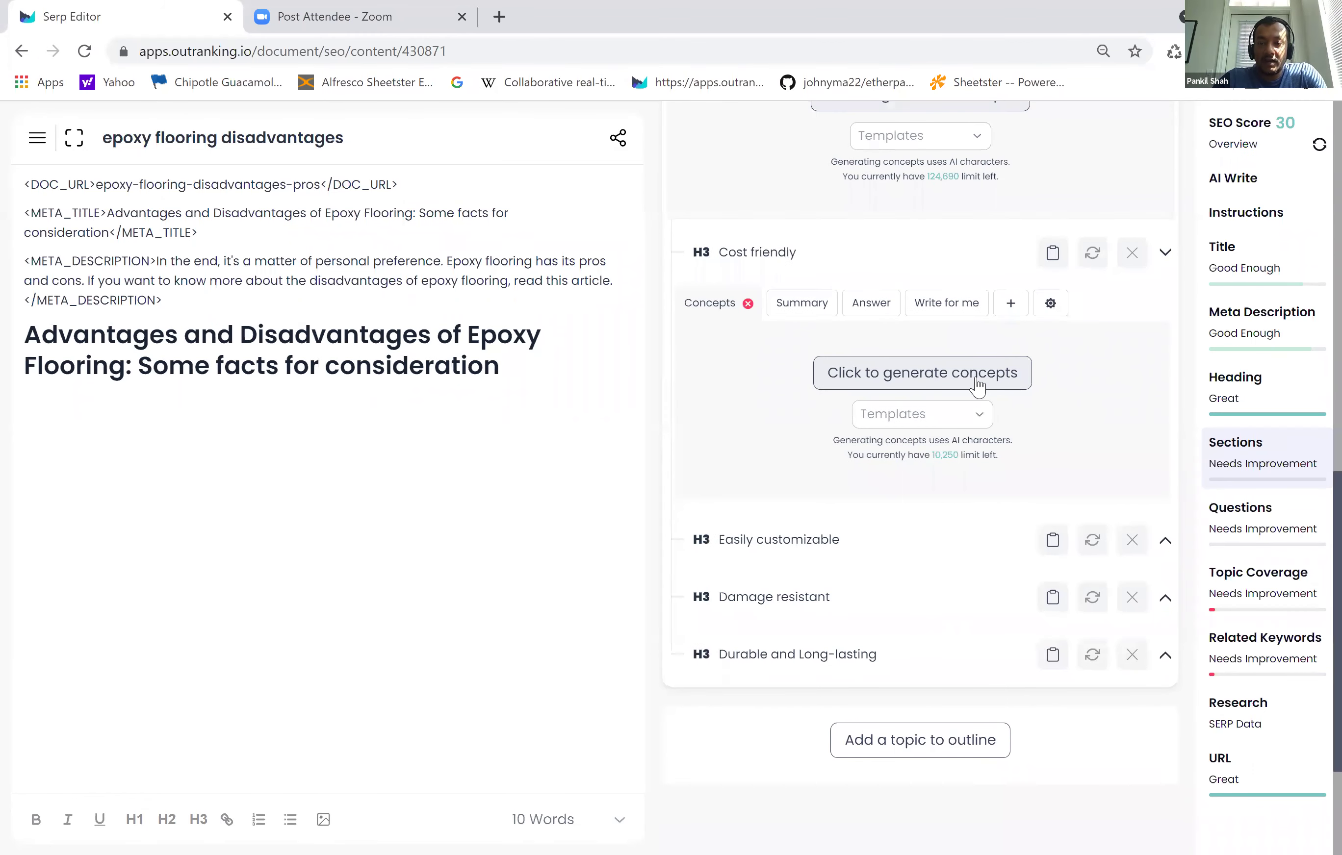
click(920, 373)
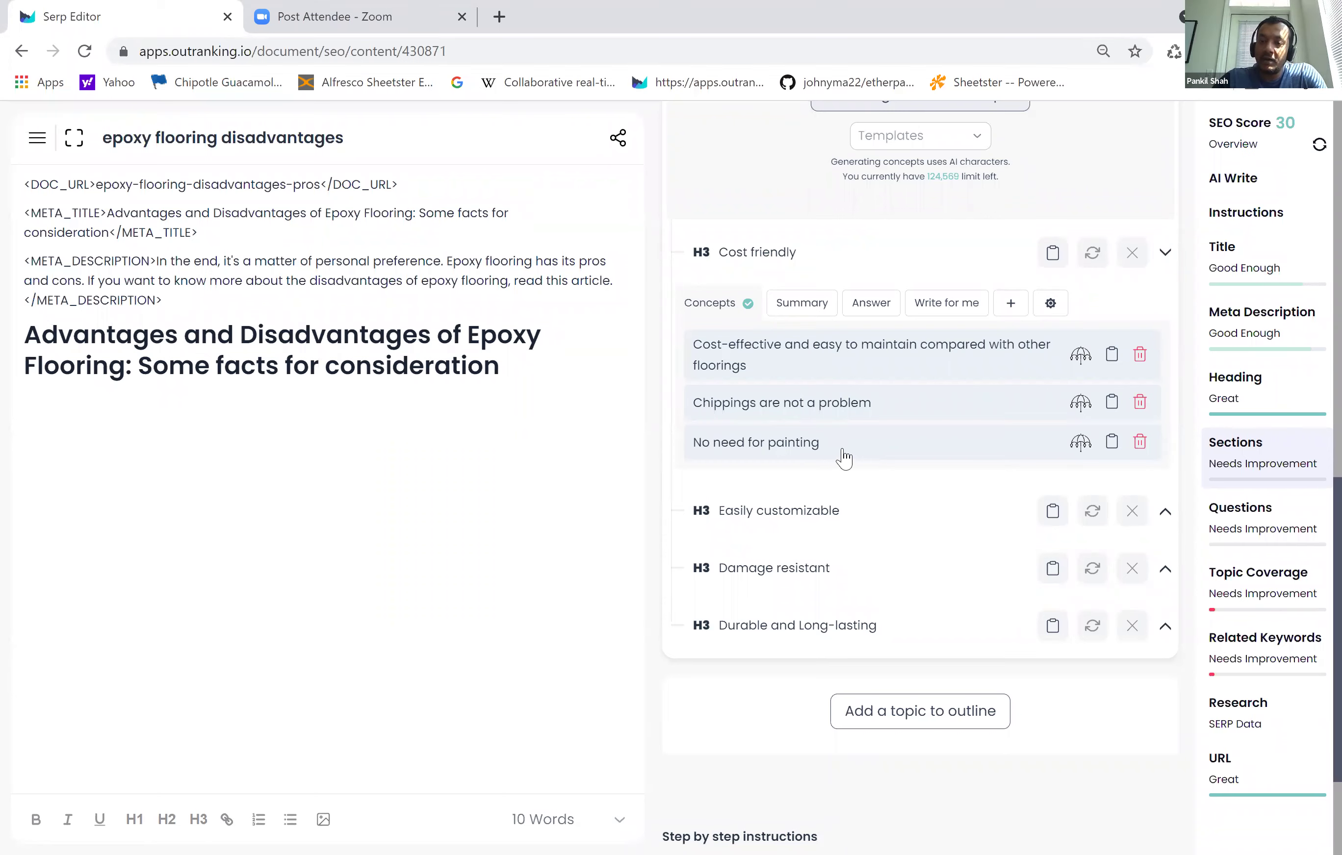
- Start a new line below the article's main heading and reword the H2 topic as "What are some advantages epoxy flooring?"
scroll(859, 360, up, 3)
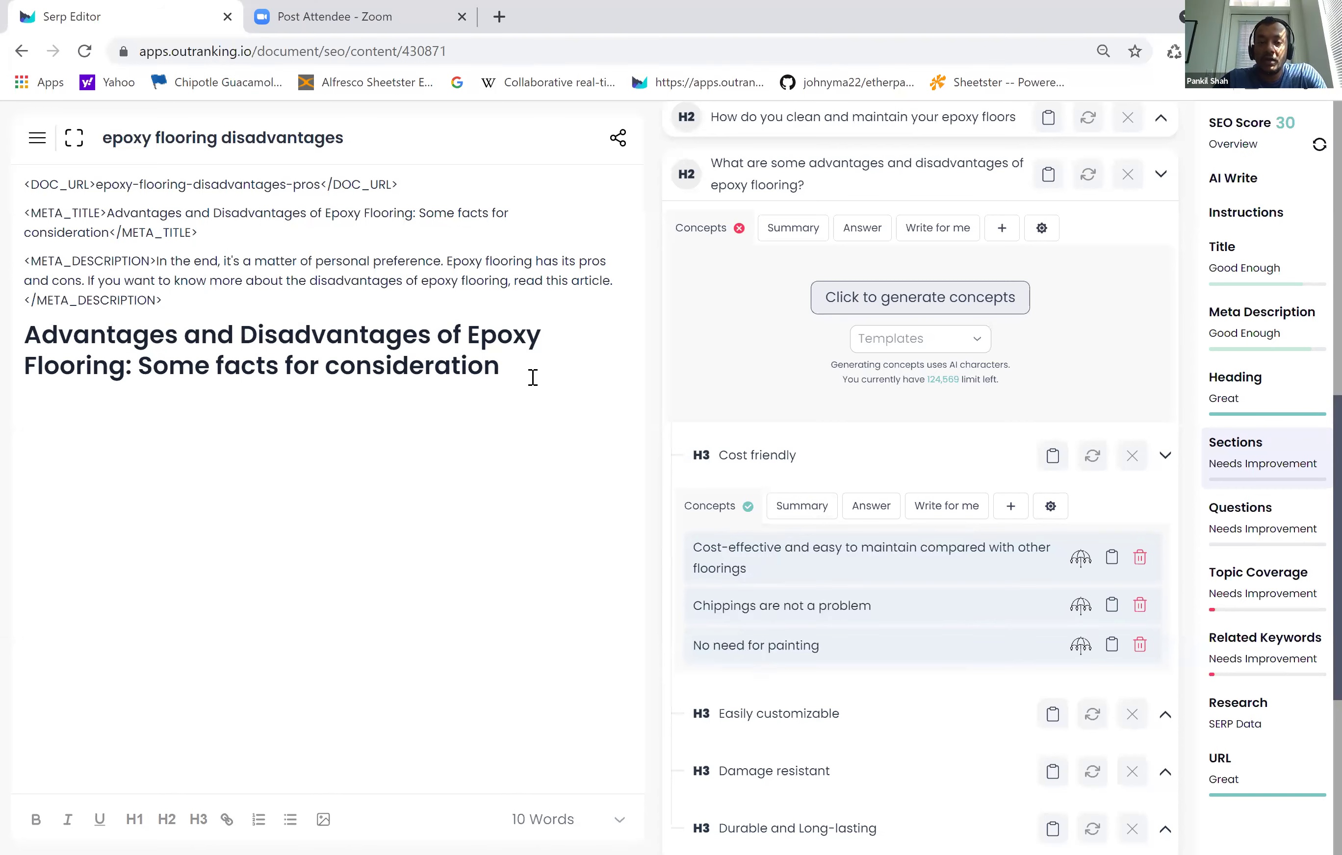
key(Return)
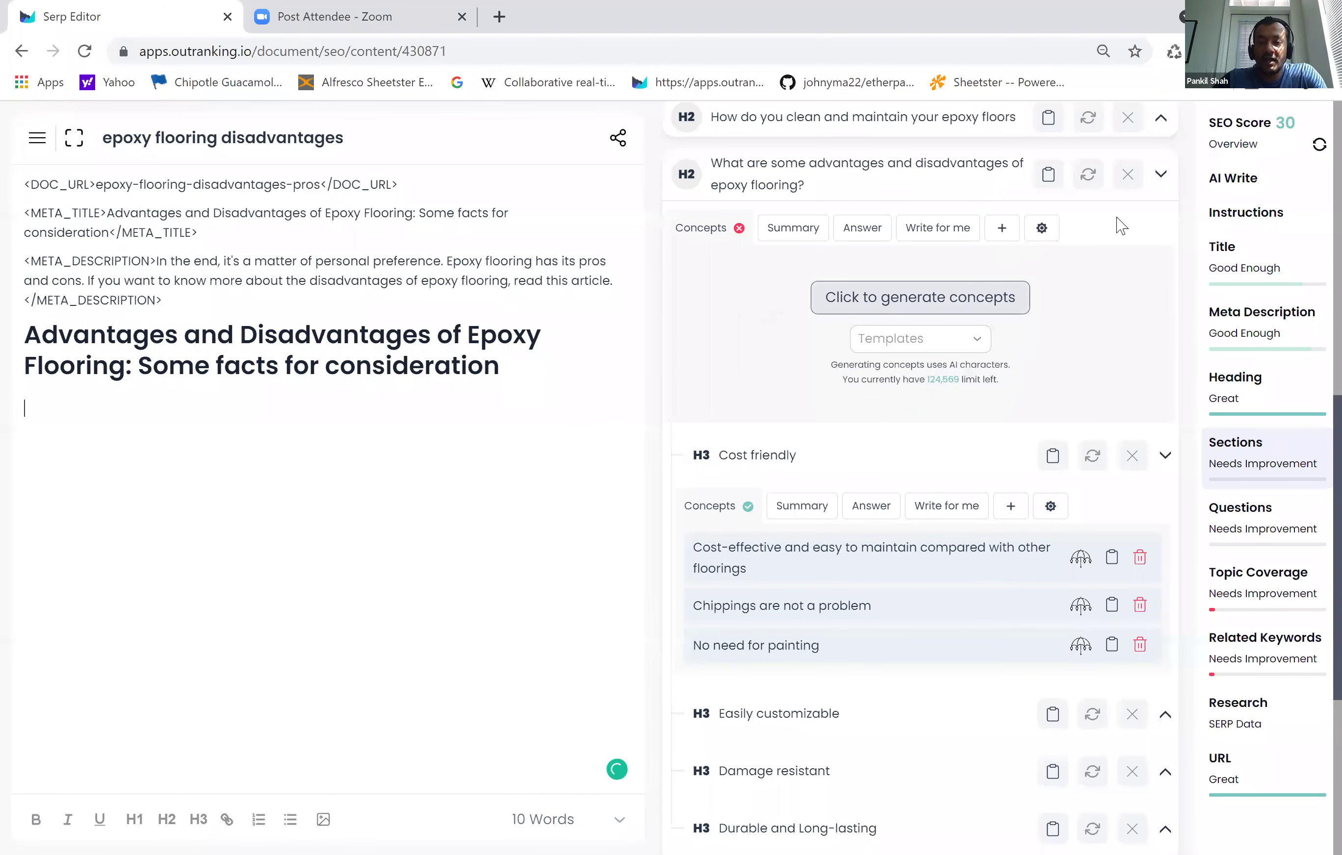
click(875, 172)
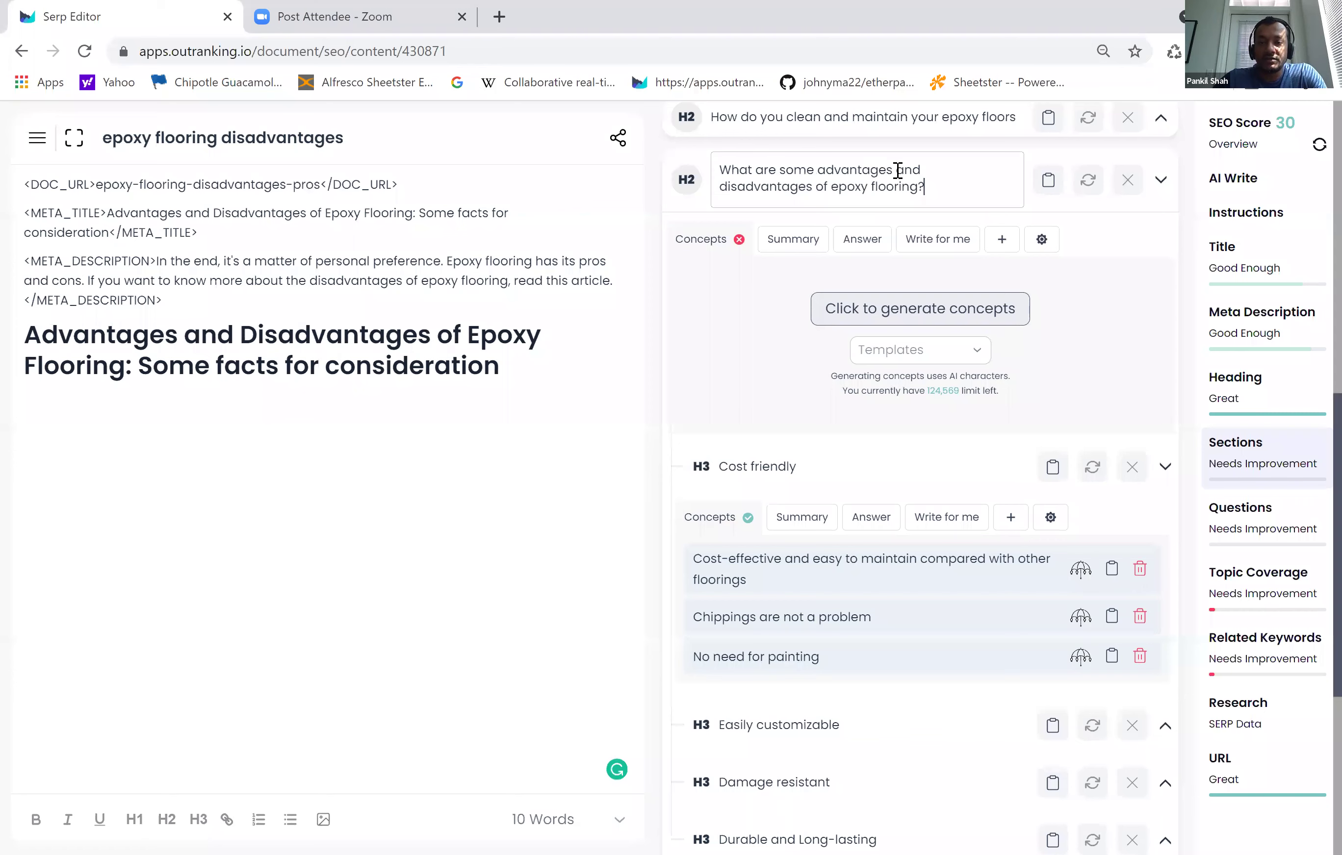
drag(900, 169, 813, 190)
key(BackSpace)
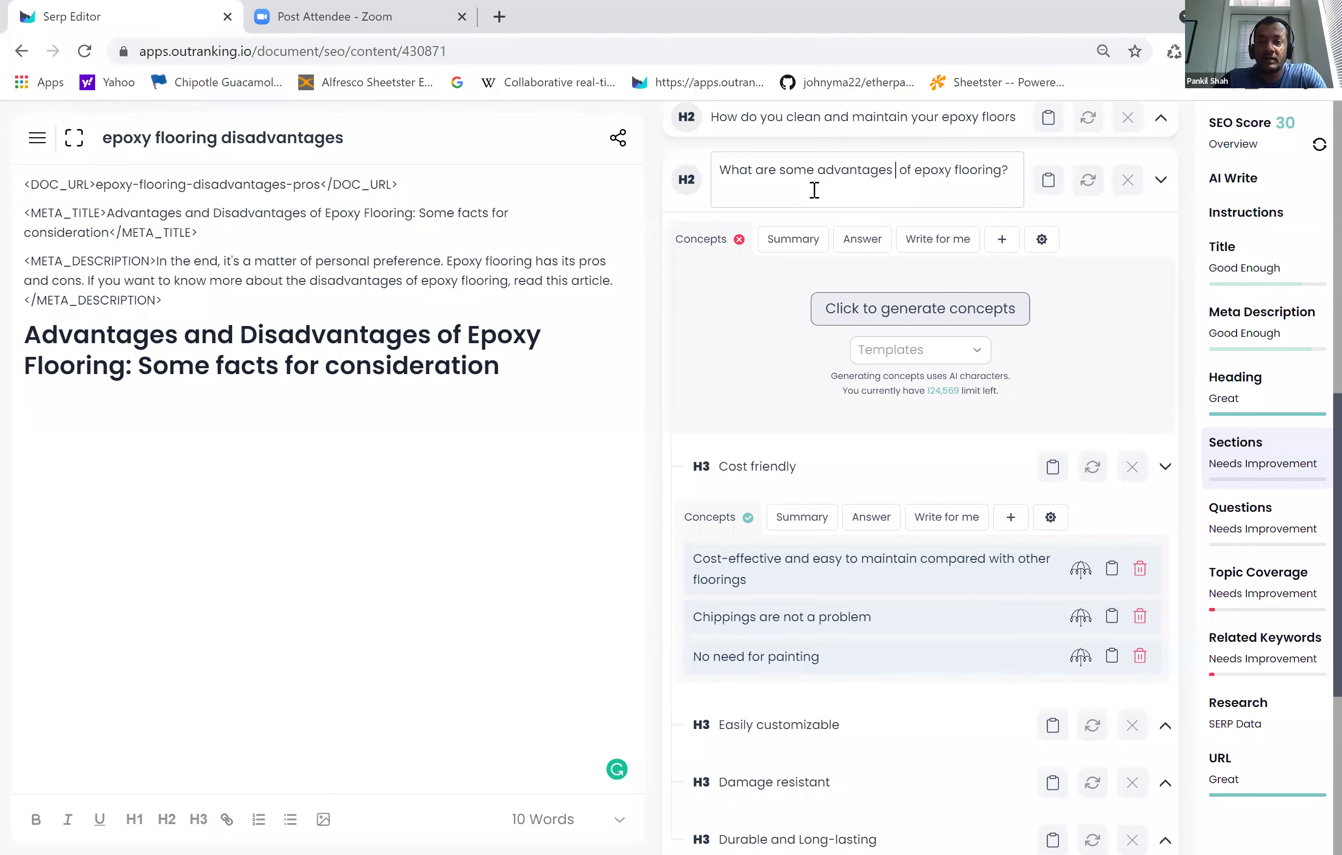
key(BackSpace)
key(BackSpace)
key(BackSpace)
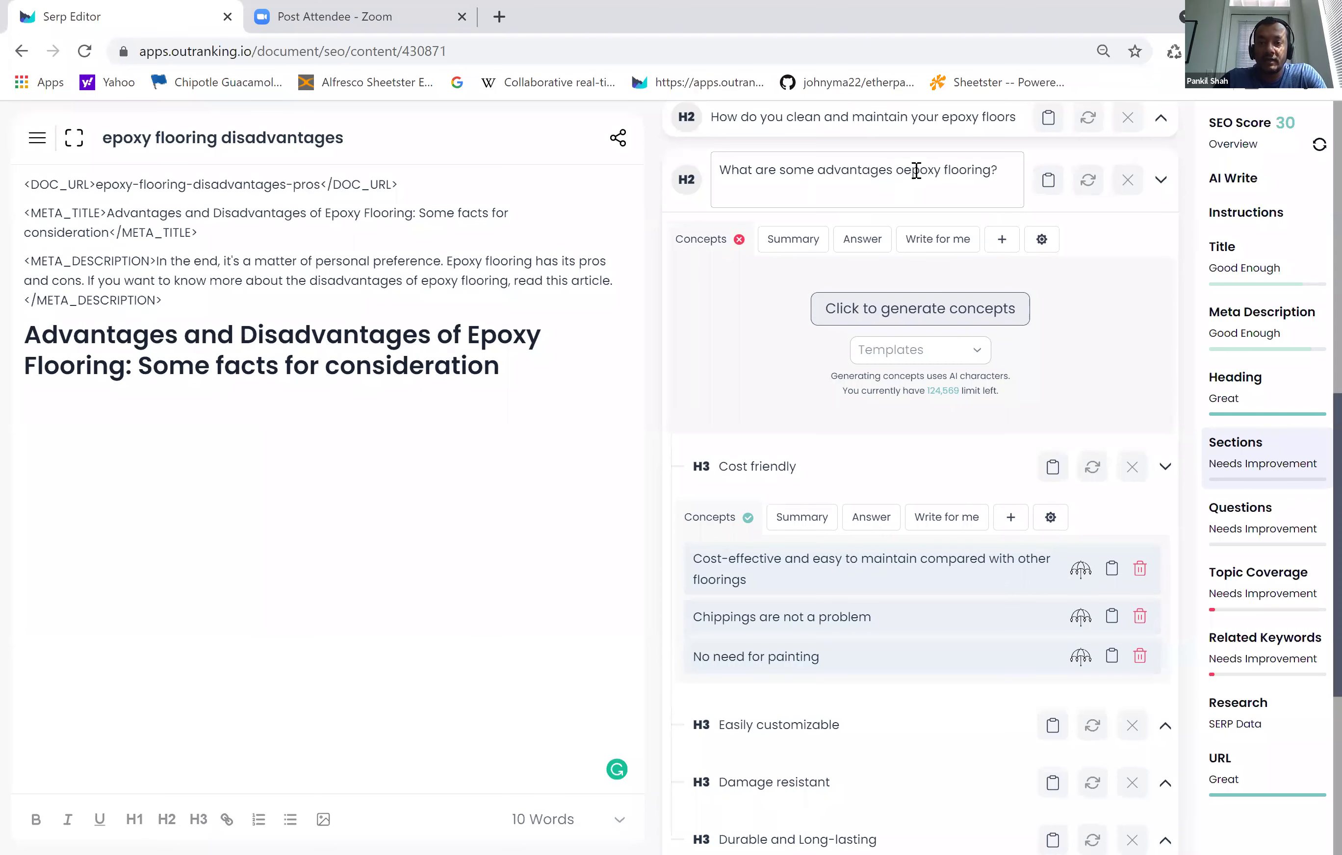
- Insert the advantages heading and Cost friendly subheading below the main heading, with AI text written from the three Cost friendly concepts
click(559, 434)
click(522, 366)
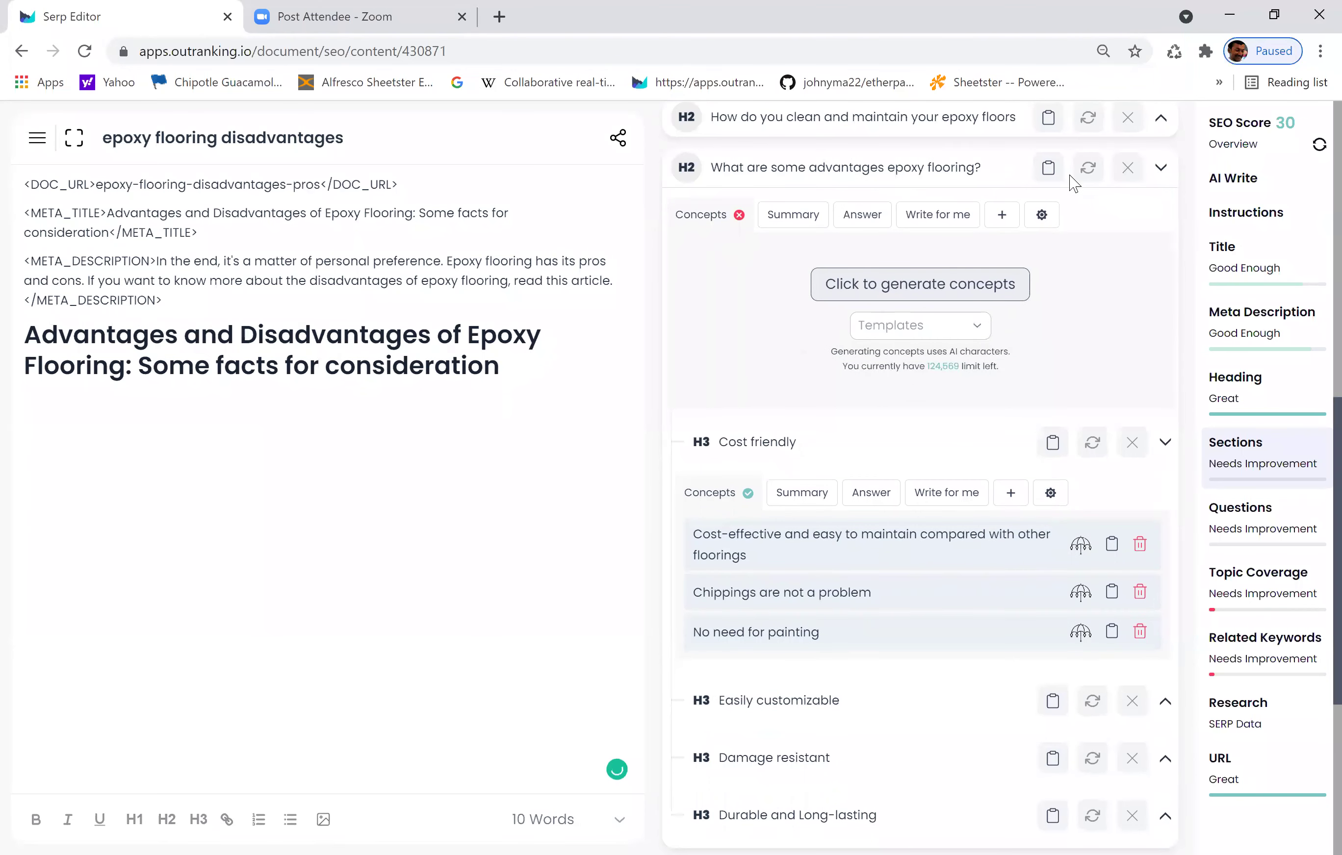
click(1049, 169)
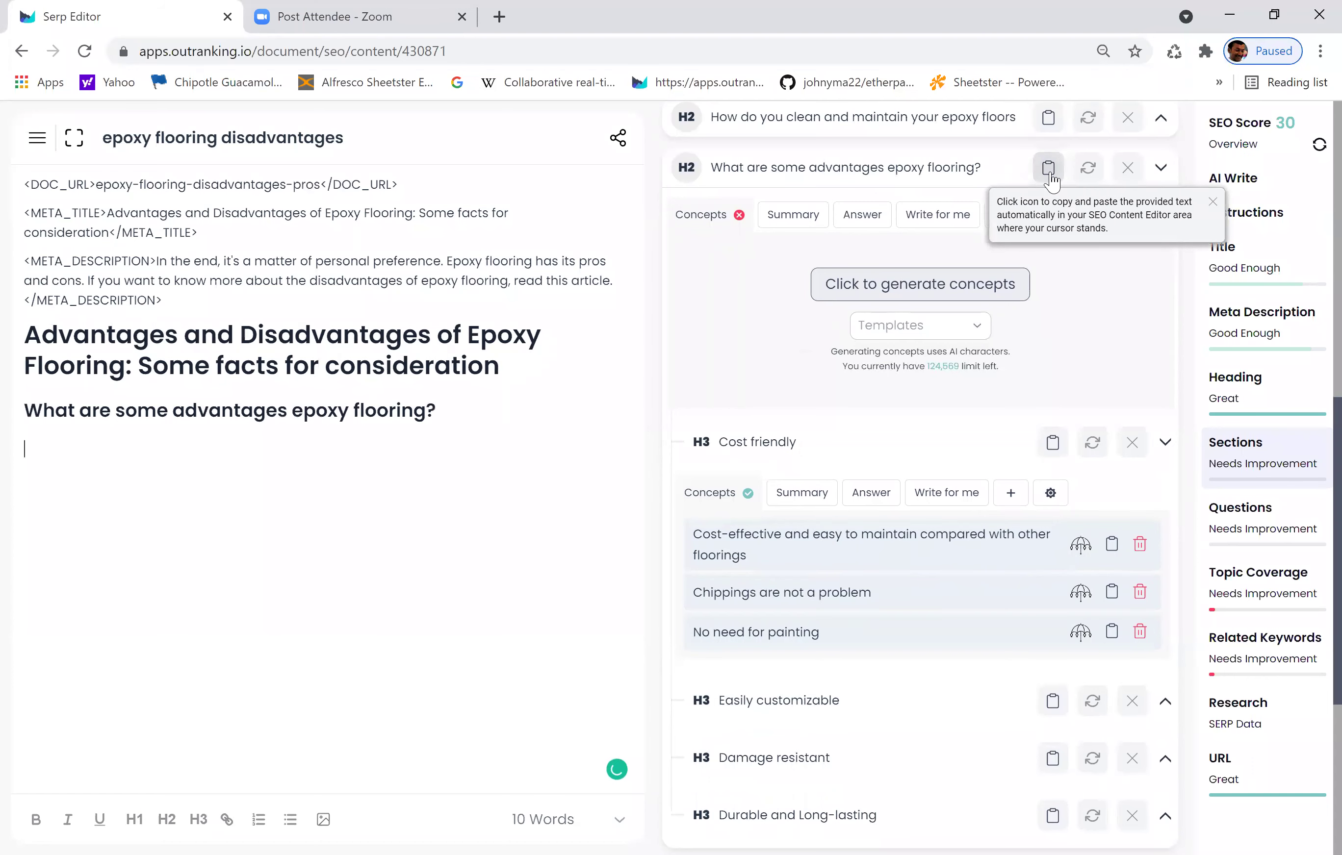
click(1053, 450)
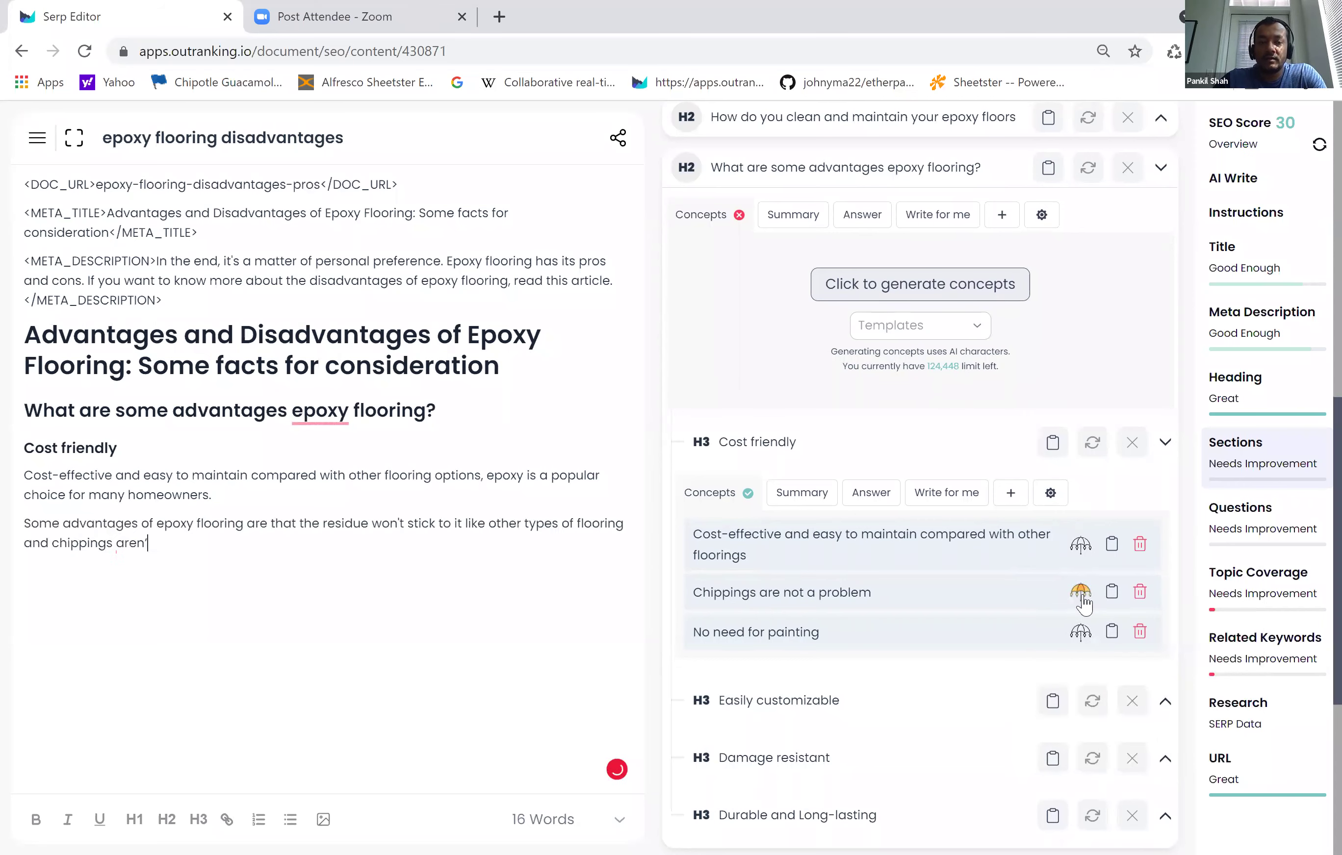
click(1081, 633)
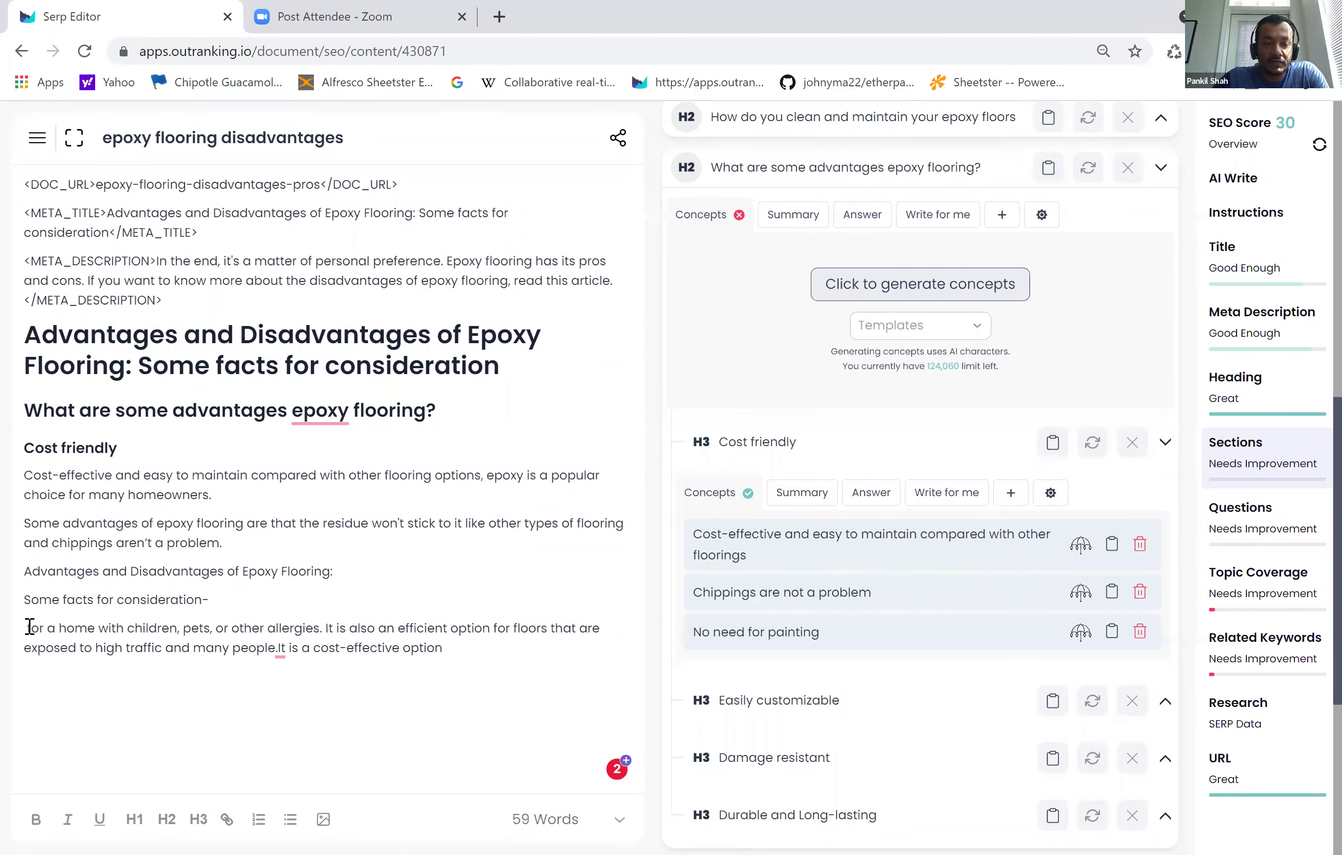
- Delete the generated text from "Advantages and Disadvantages of Epoxy Flooring:" through "other allergies." so the paragraph starts with "It is also"
drag(462, 654, 21, 580)
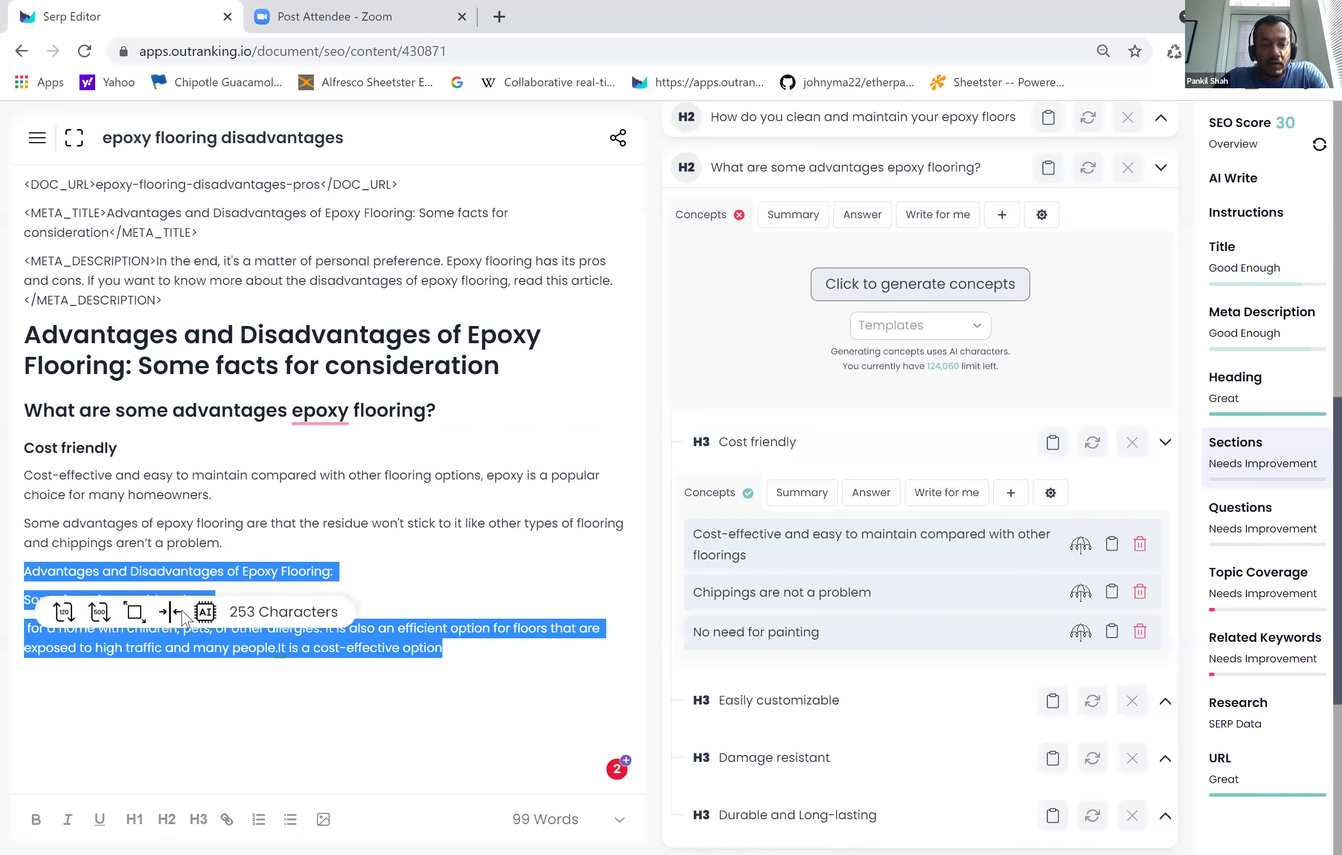
click(222, 599)
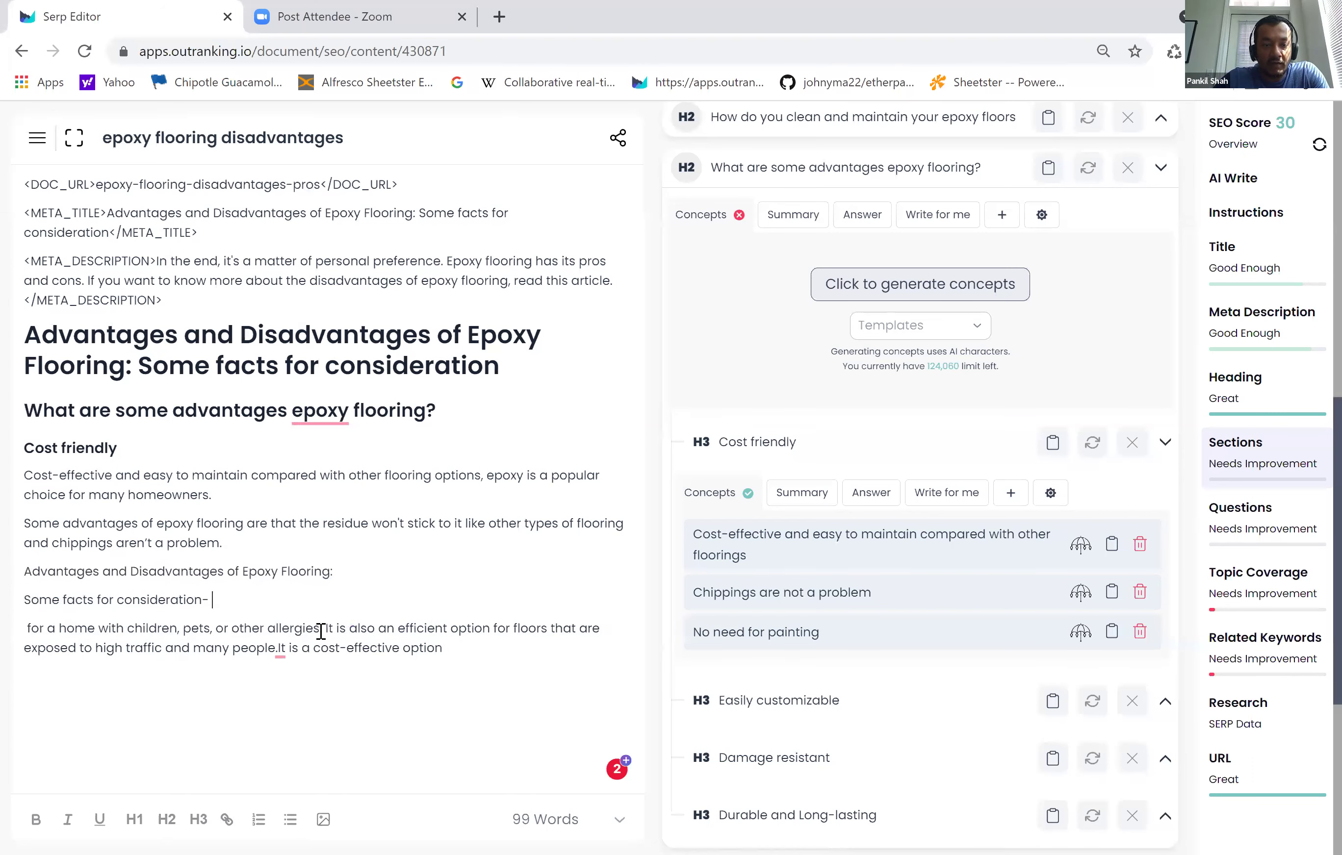
drag(324, 632, 5, 571)
key(BackSpace)
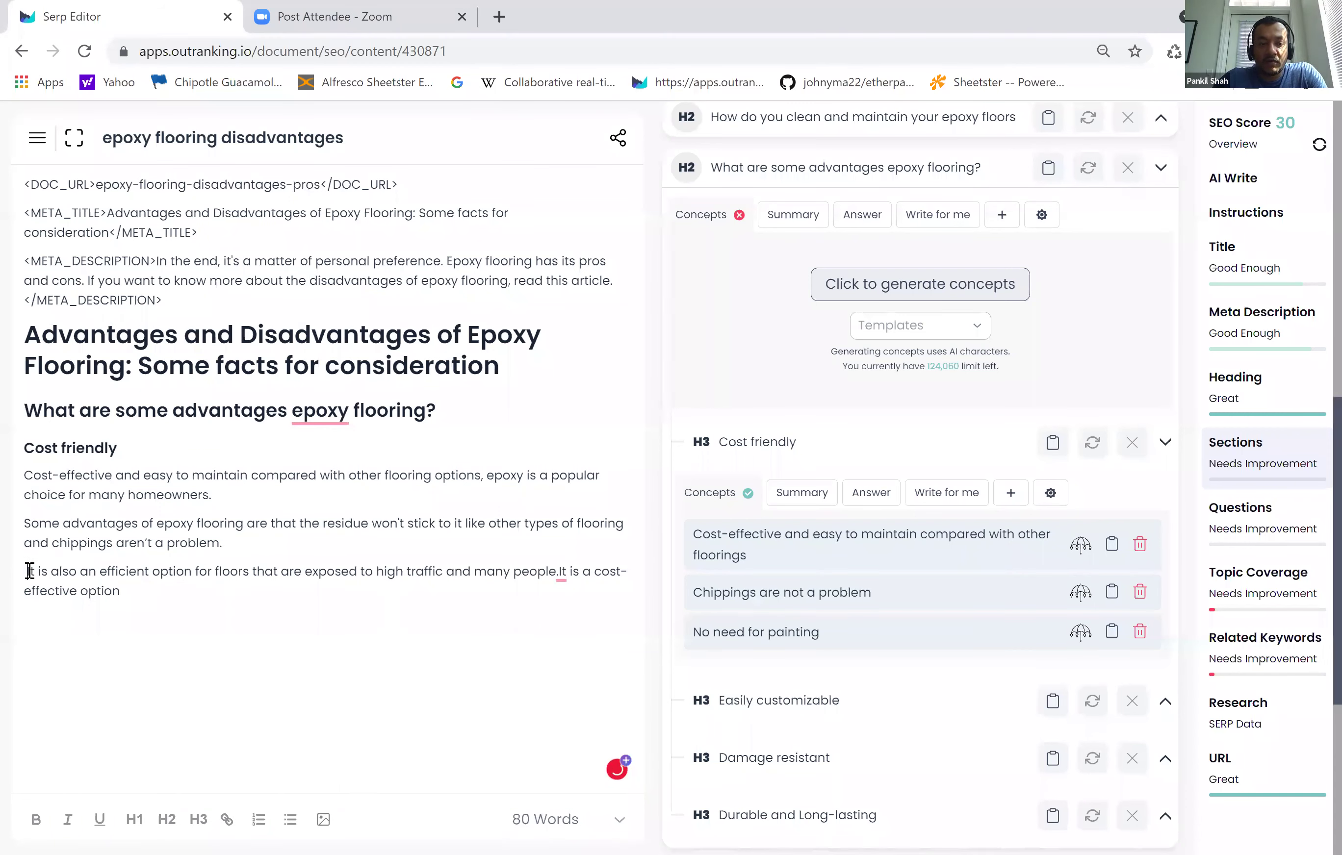
key(Delete)
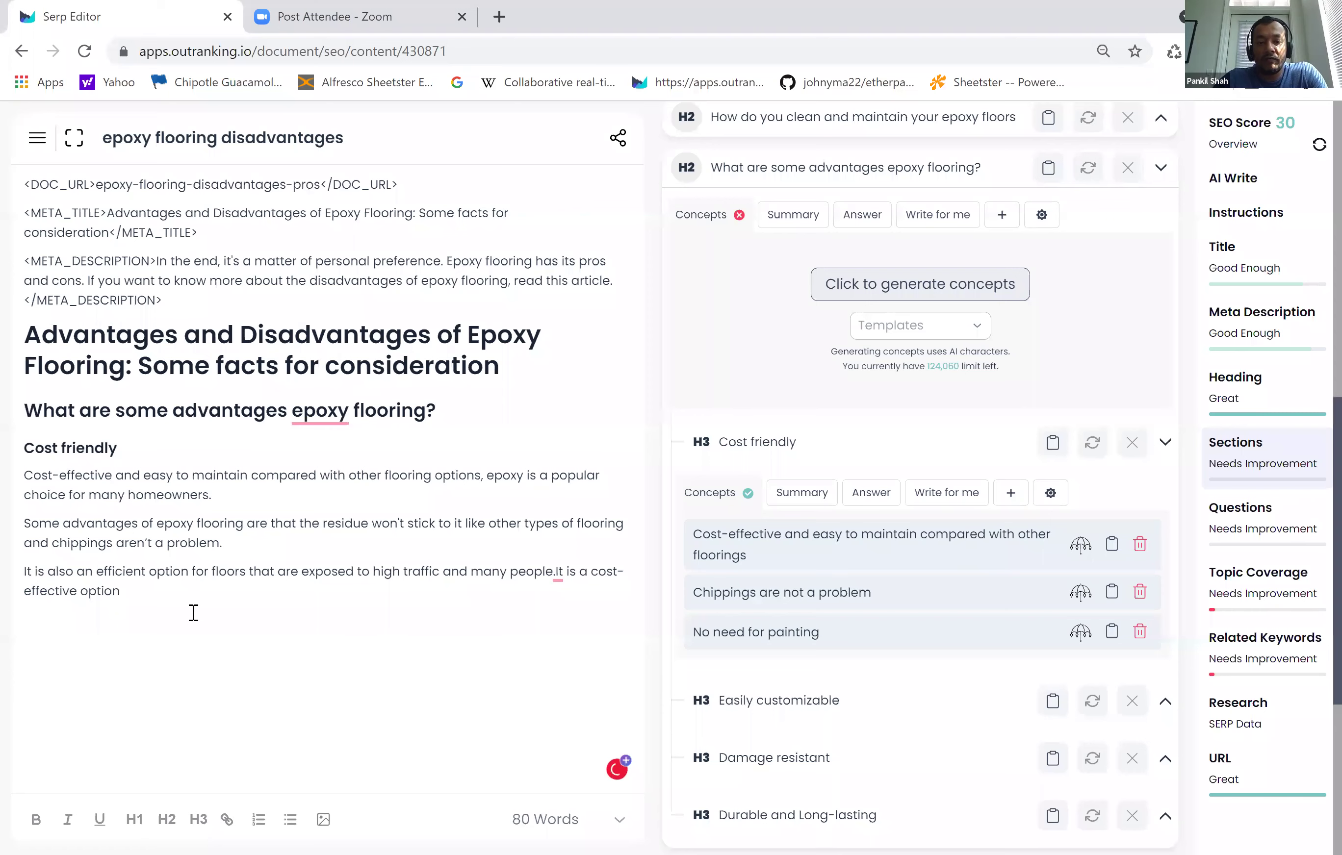
- Correct the last paragraph by adding the missing space after "people." and a period after "cost-effective option"
click(558, 575)
click(576, 612)
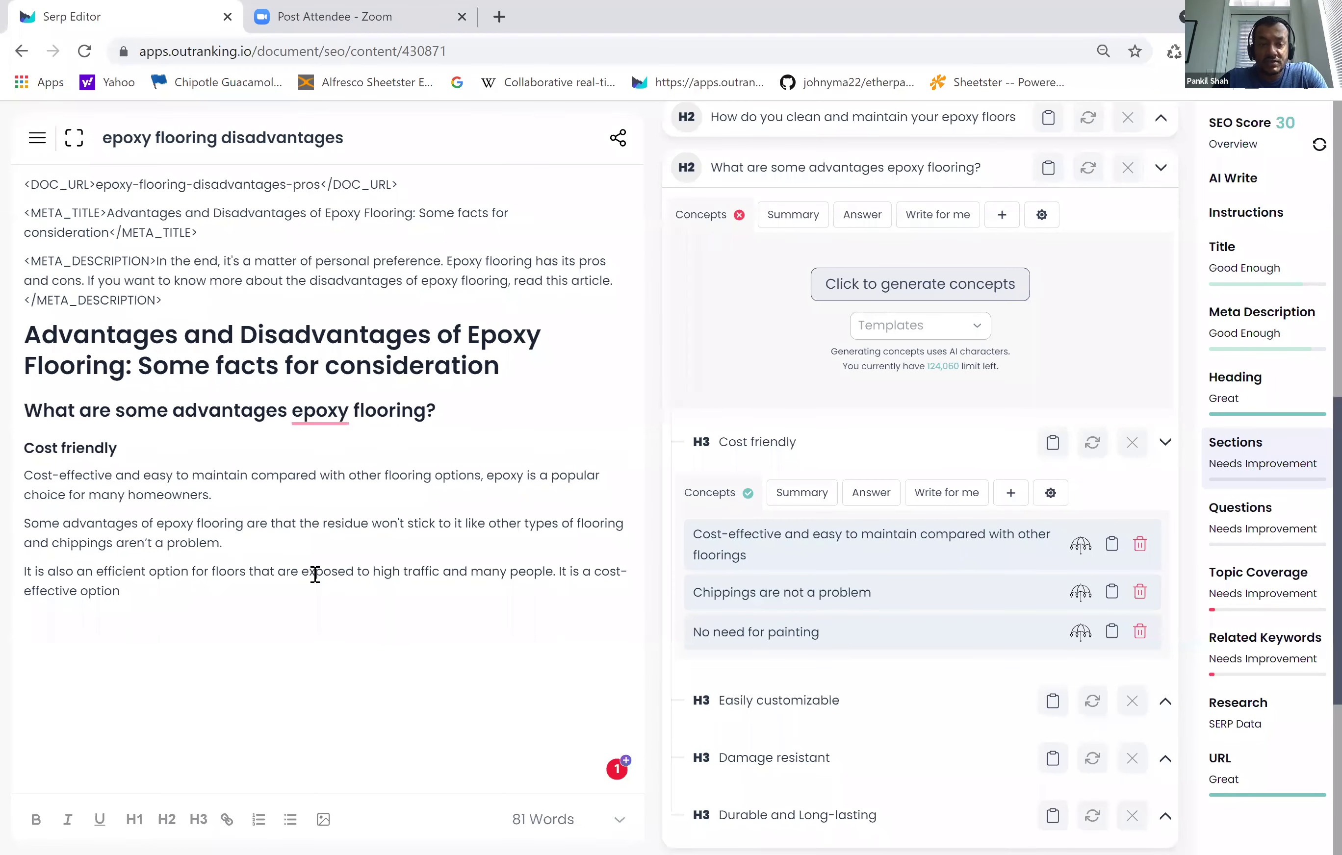
click(26, 572)
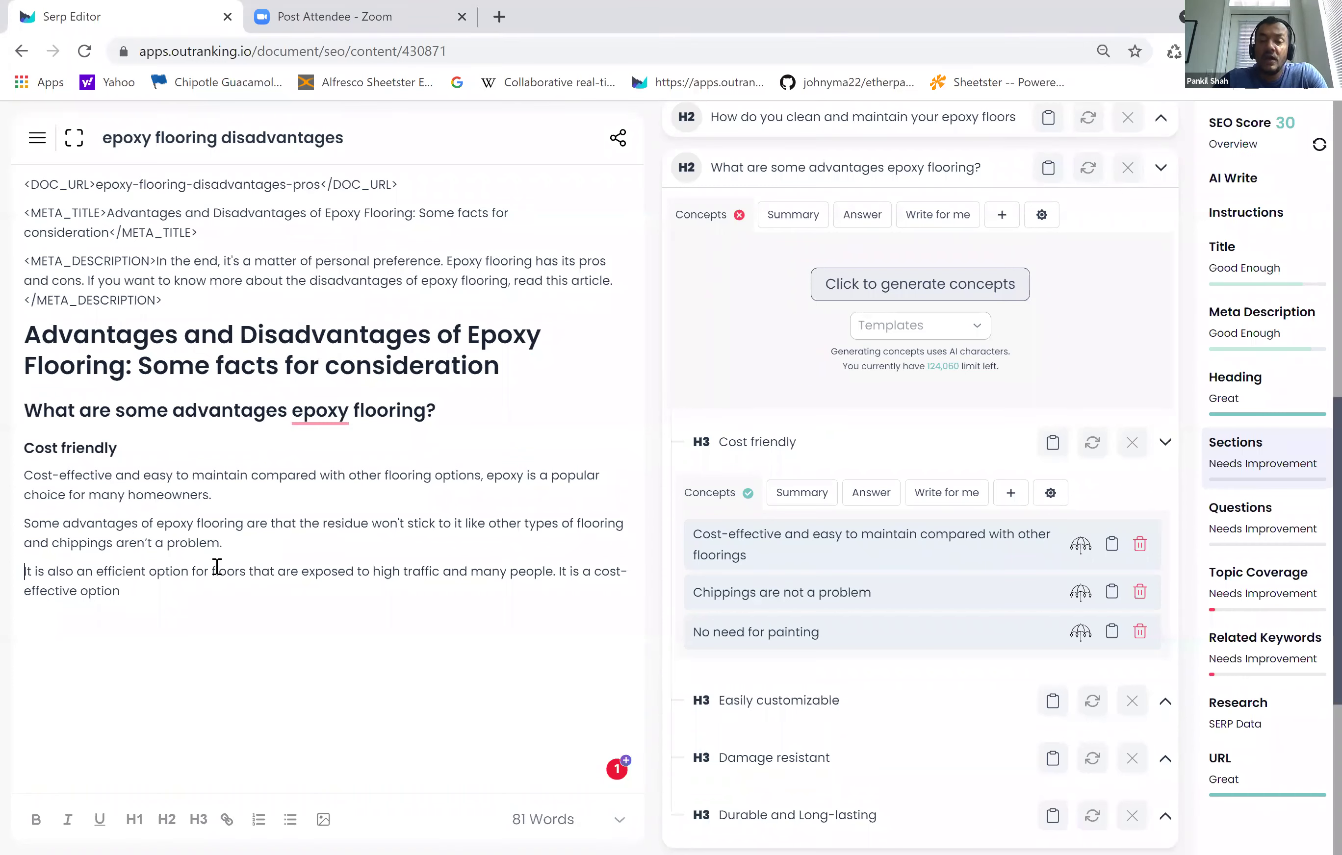
click(132, 591)
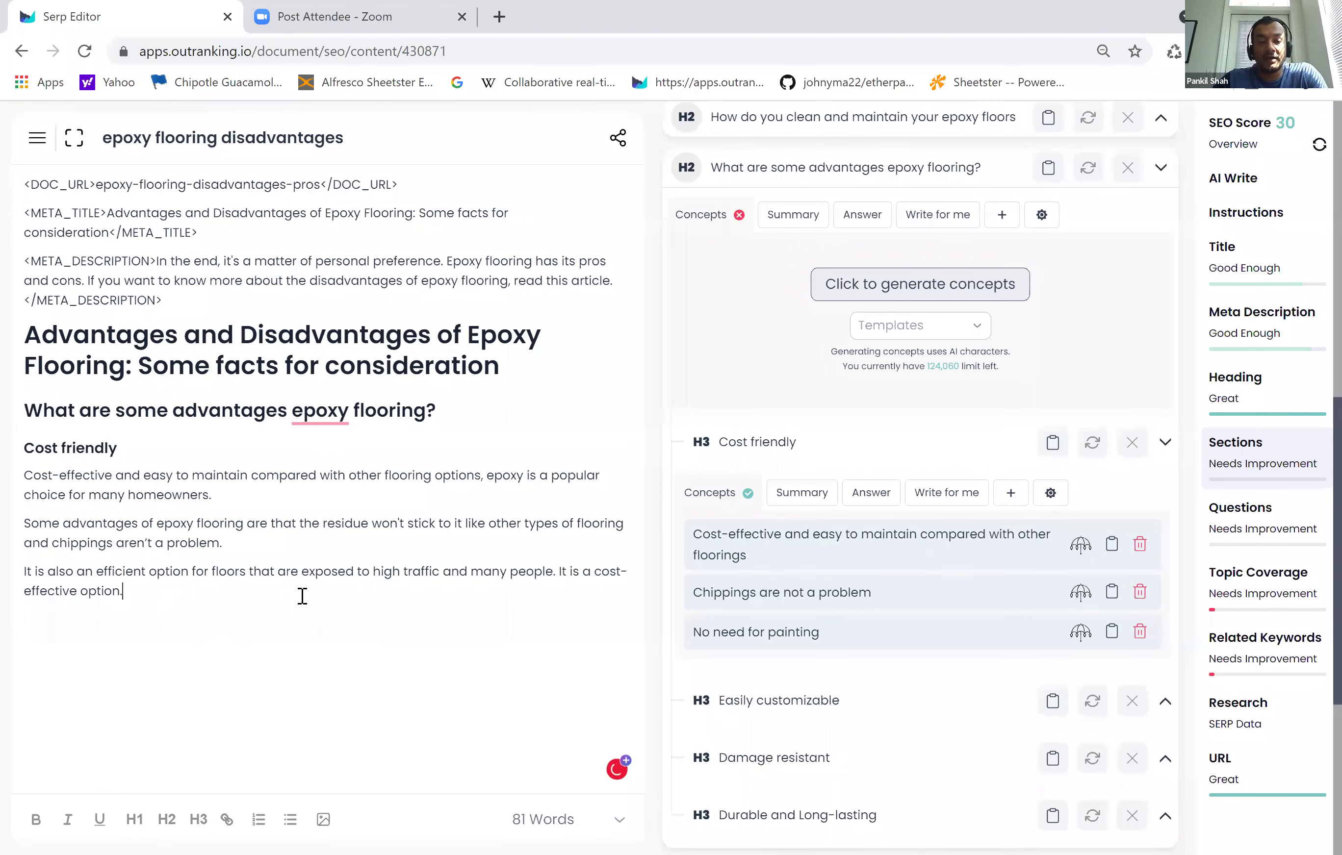
click(26, 447)
mouse_move(320, 422)
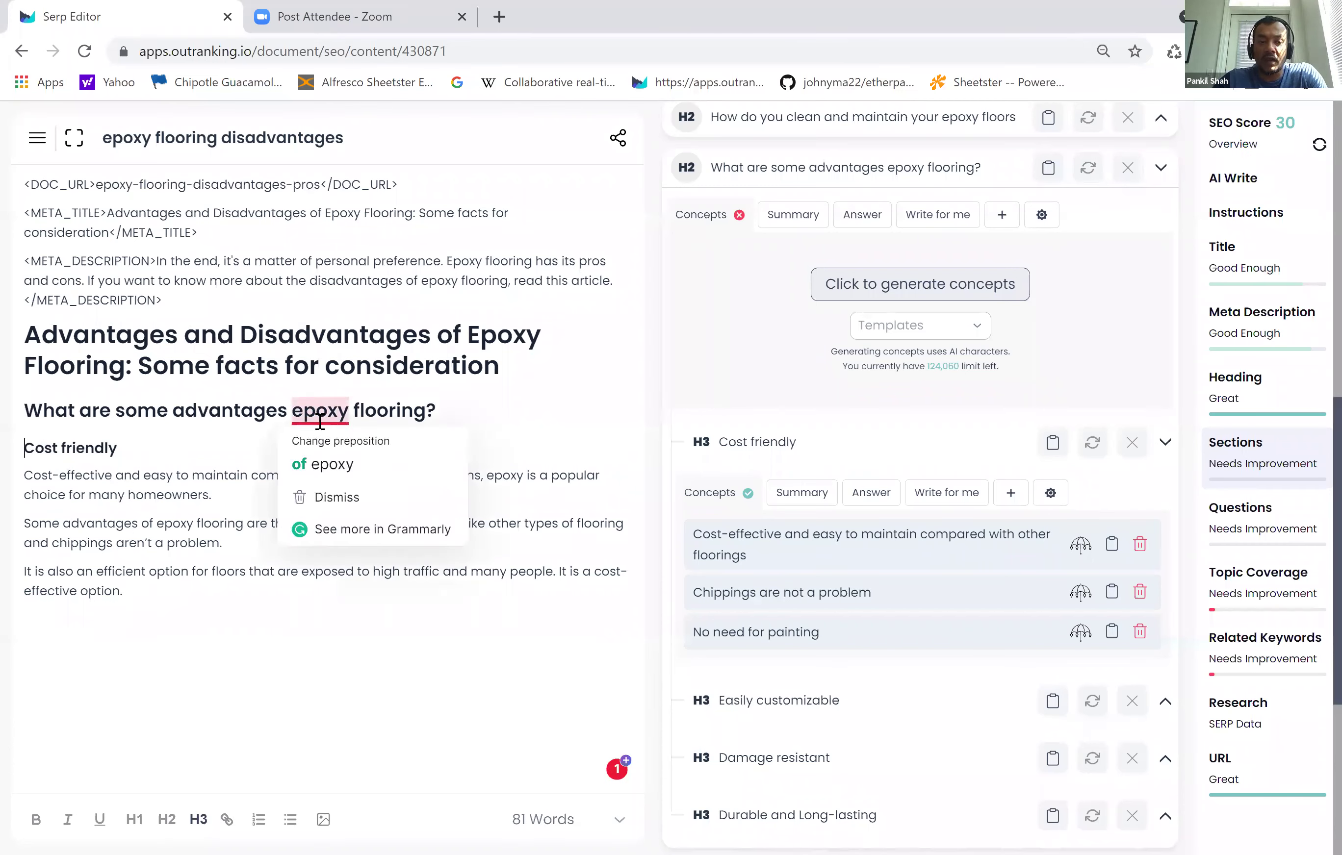
click(156, 515)
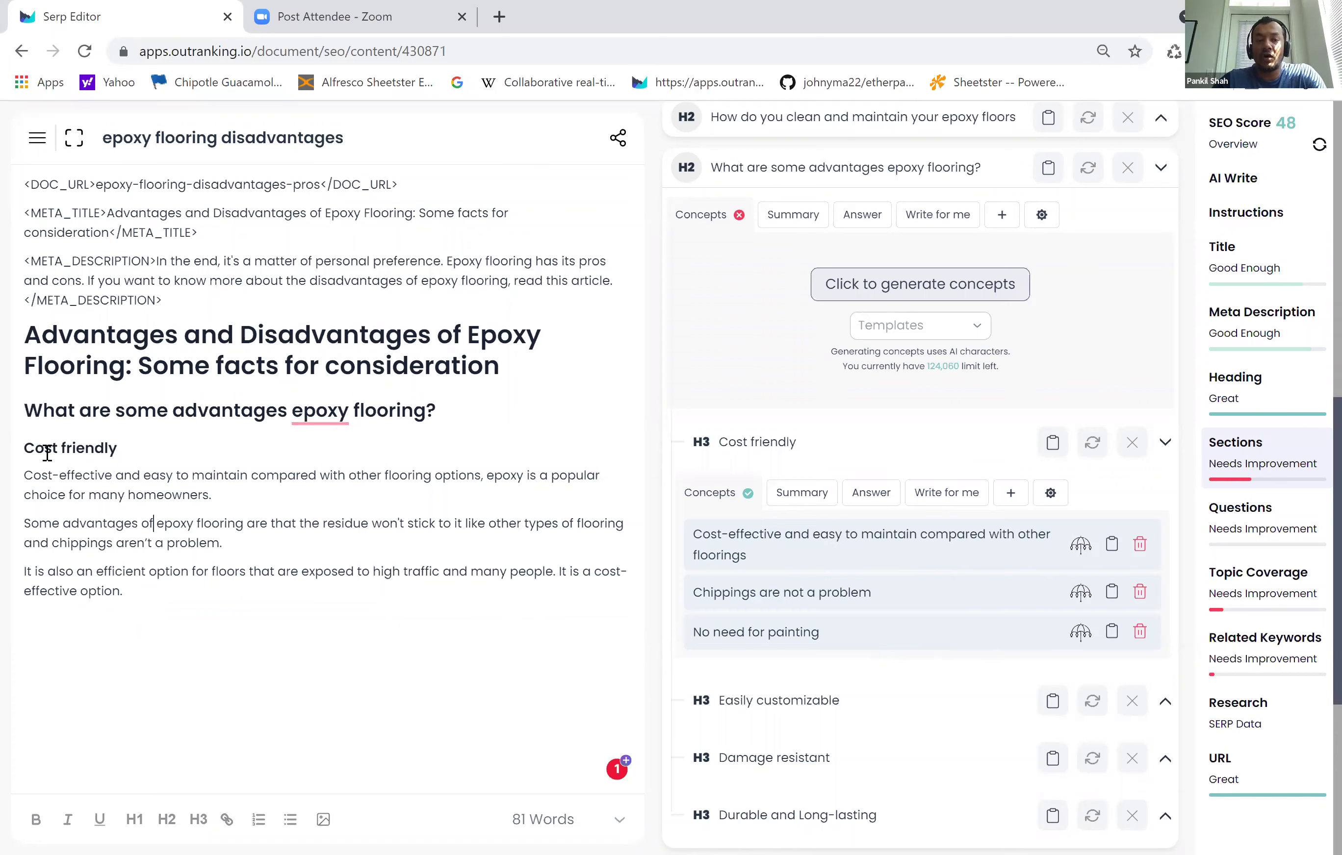
drag(26, 449, 120, 448)
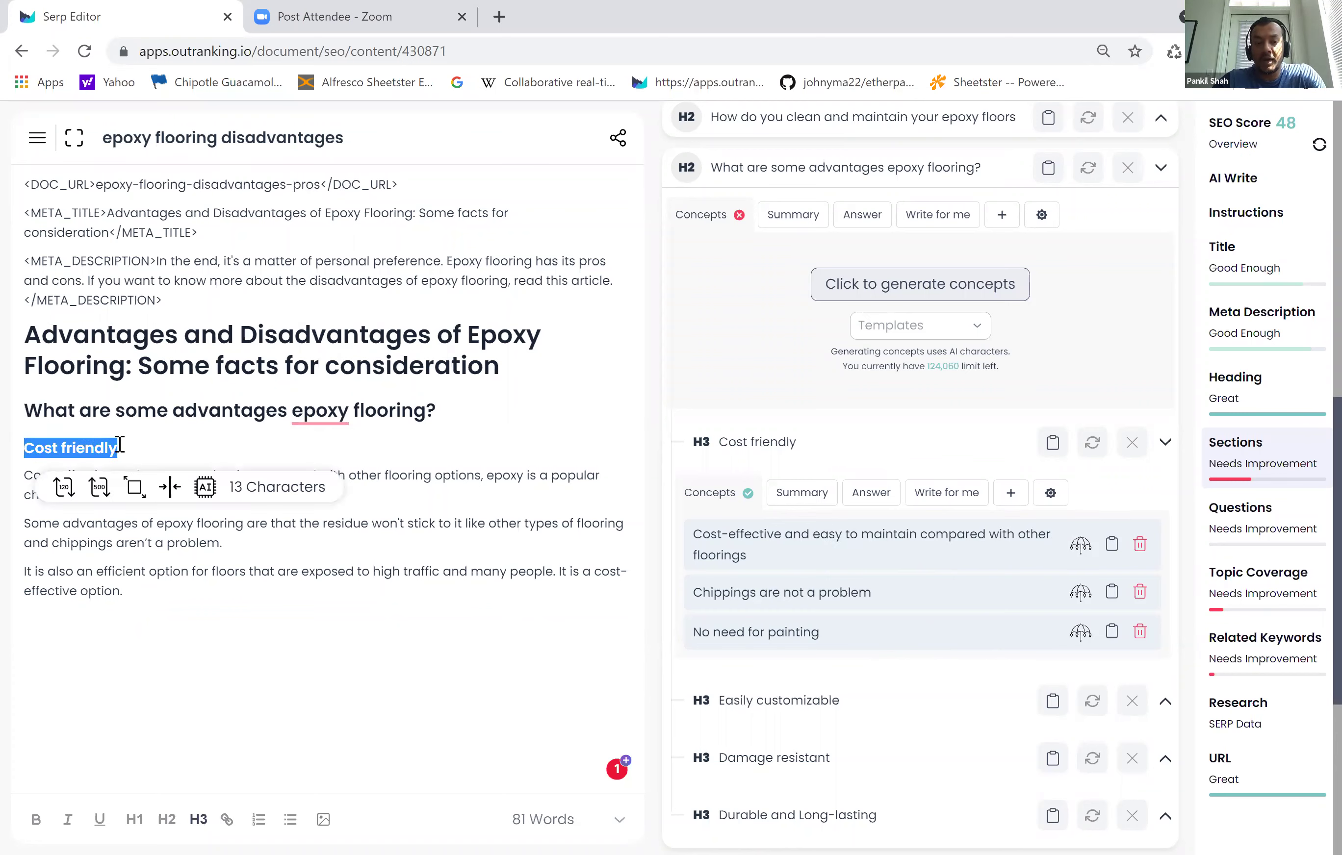
click(168, 613)
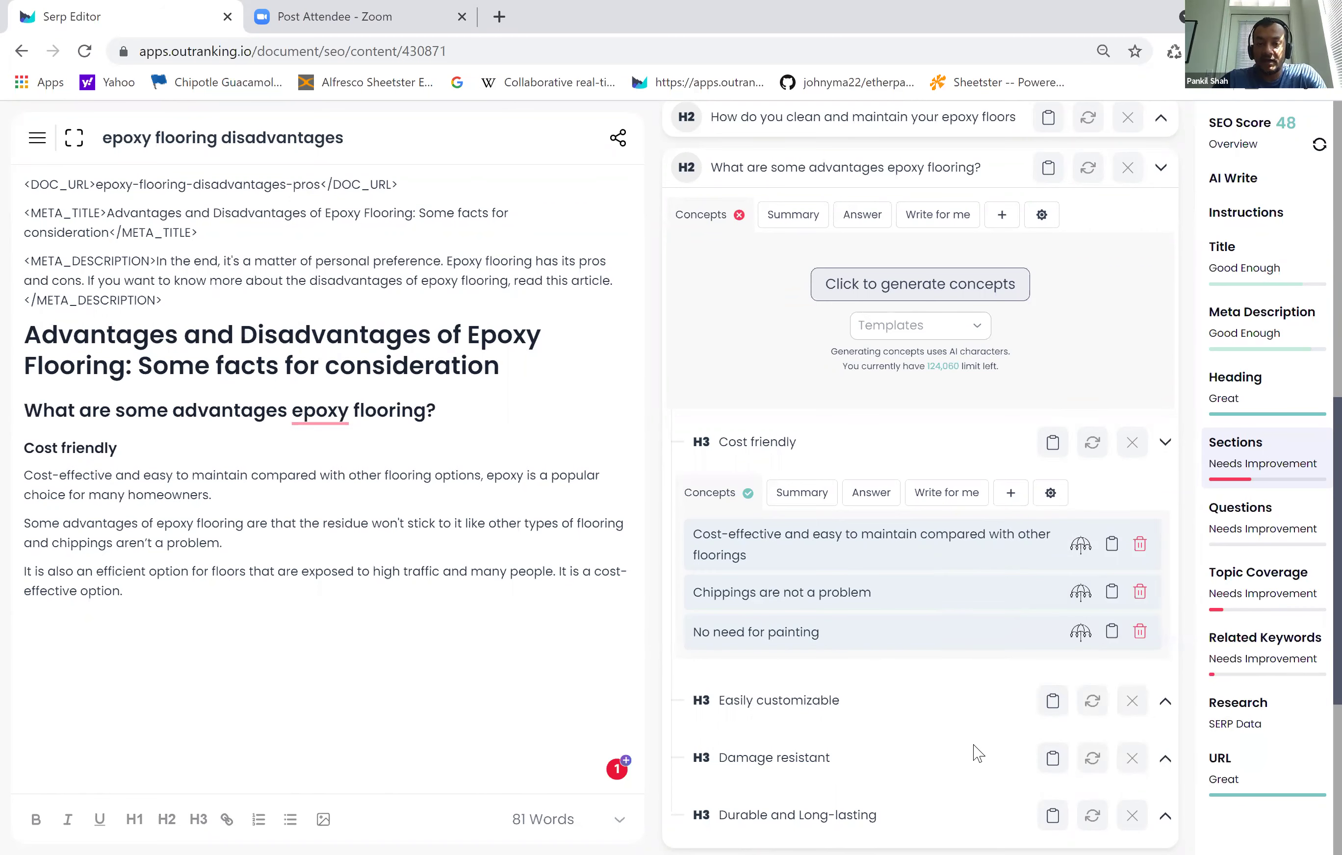
- Reword the outline's H2 topic "Slip resistant epoxy flooring" as "What is the best brands for Epoxy Flooring?"
scroll(979, 753, down, 5)
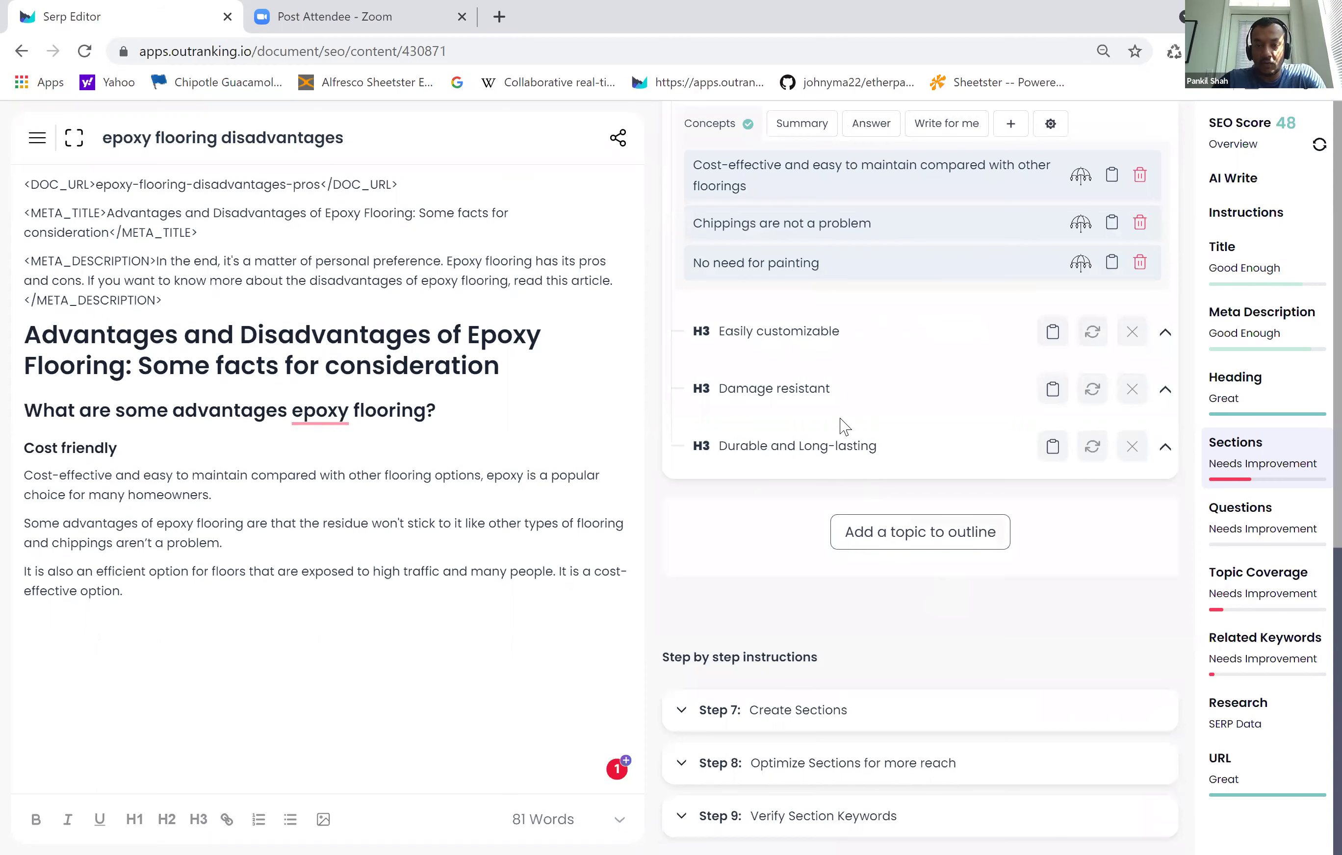
scroll(844, 427, up, 10)
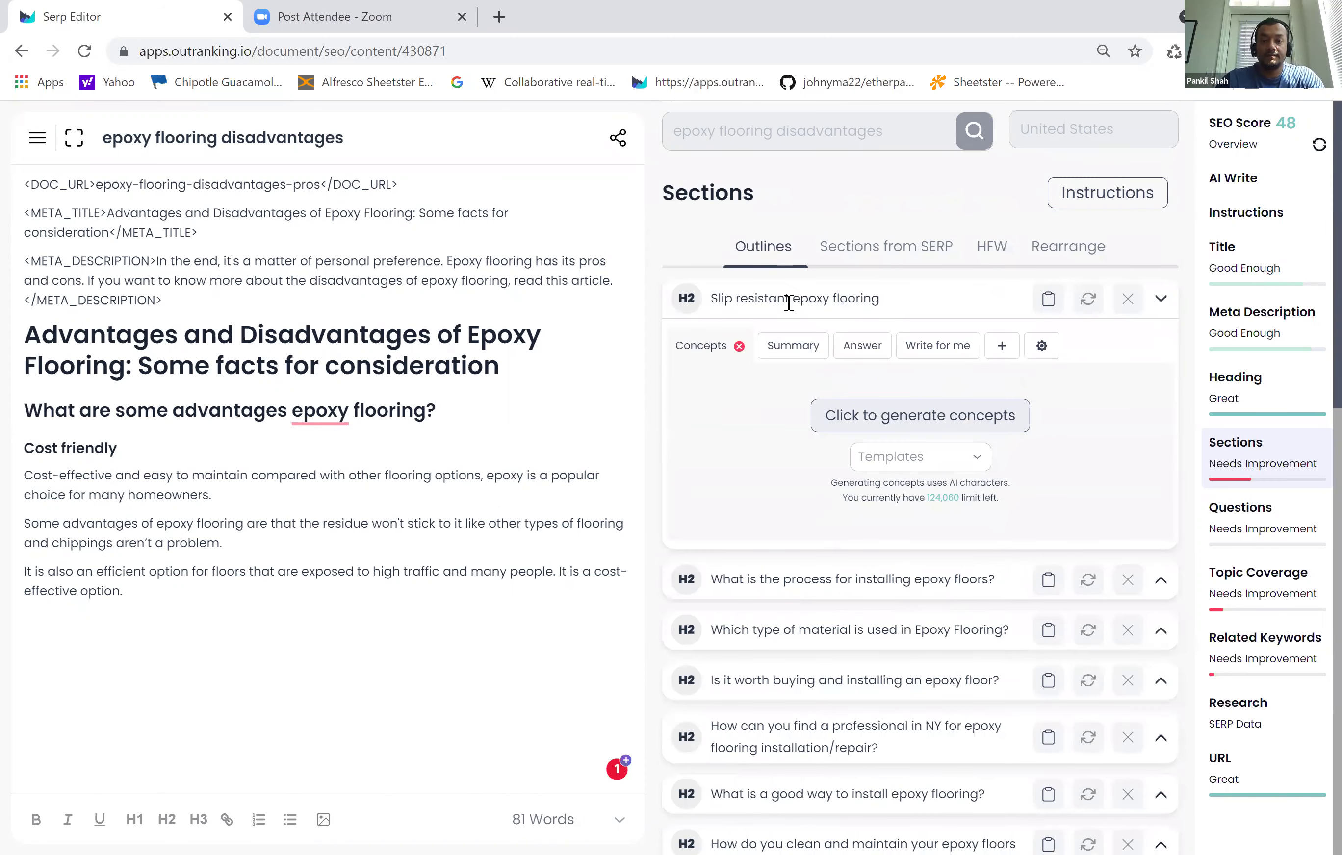
click(809, 300)
key(ctrl+a)
key(BackSpace)
text(Wh)
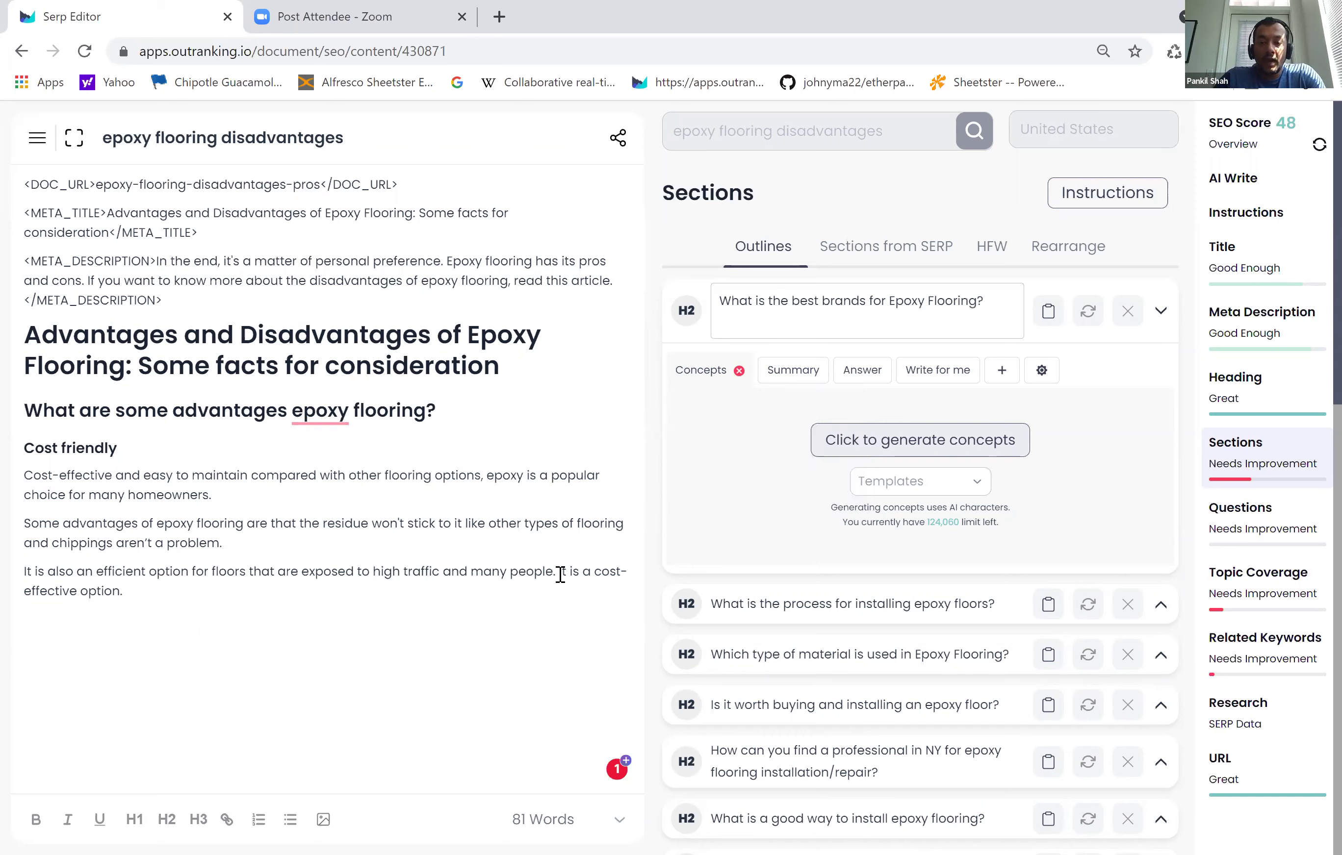
click(538, 610)
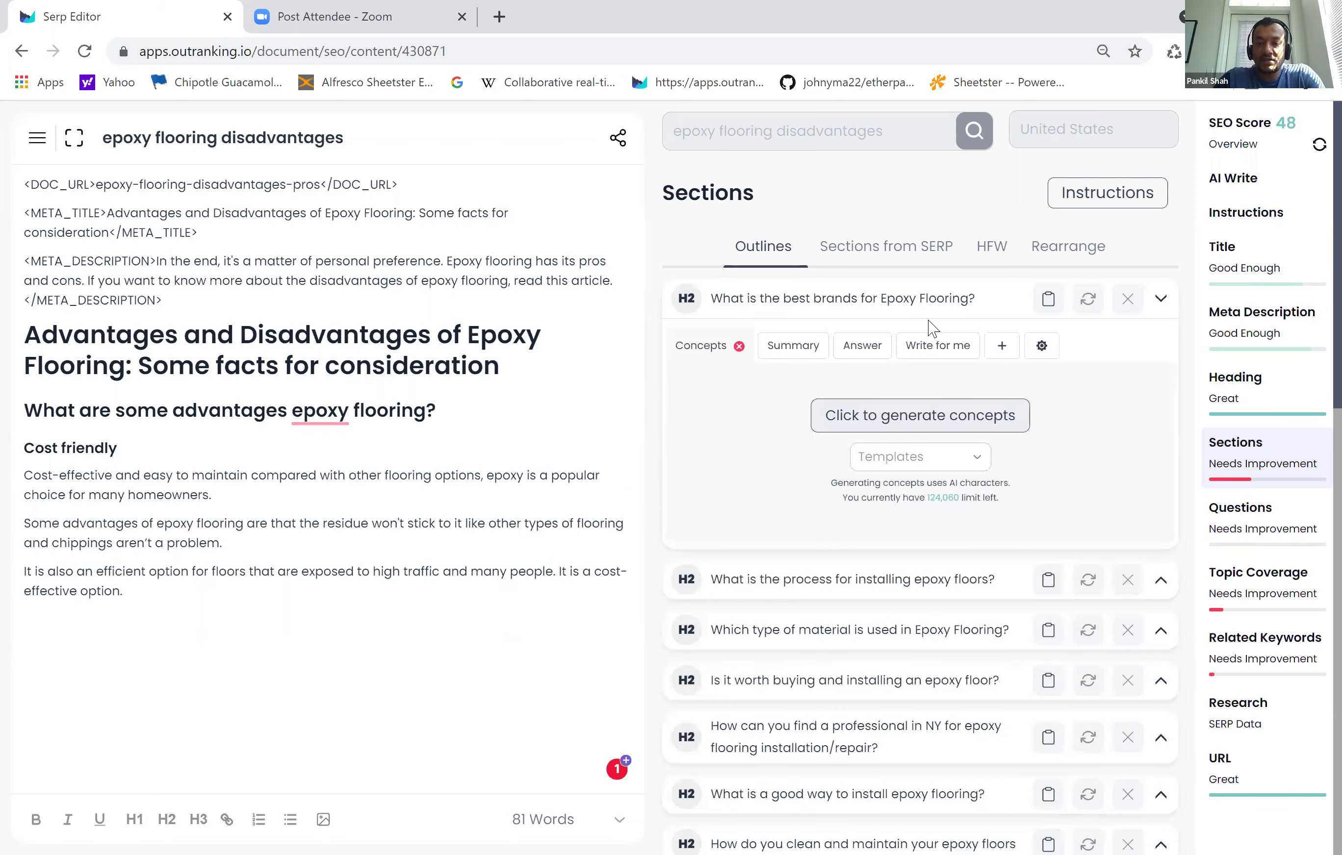
- Open Google in a new browser tab, search for "epoxy flooring" and look through the results
click(498, 17)
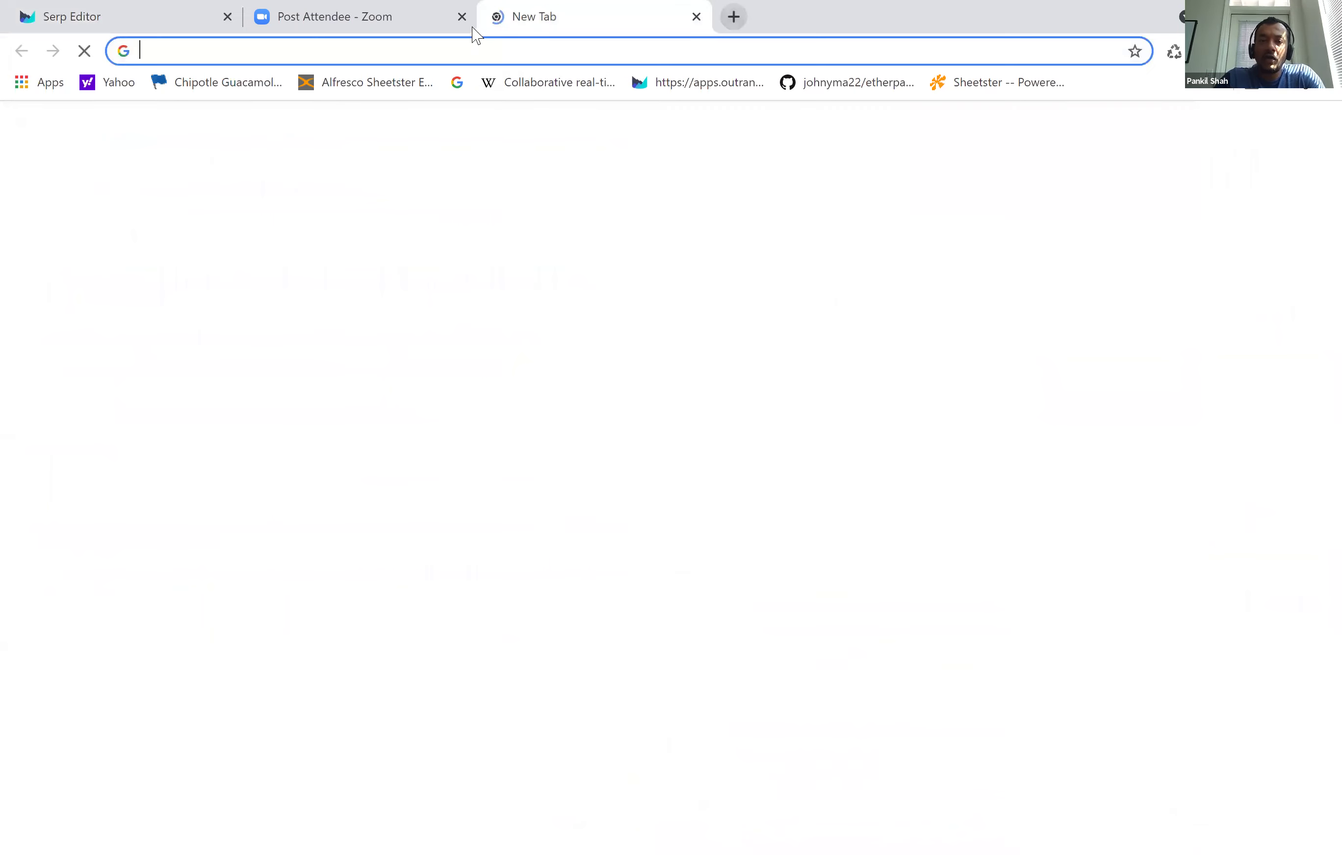
text(google.com)
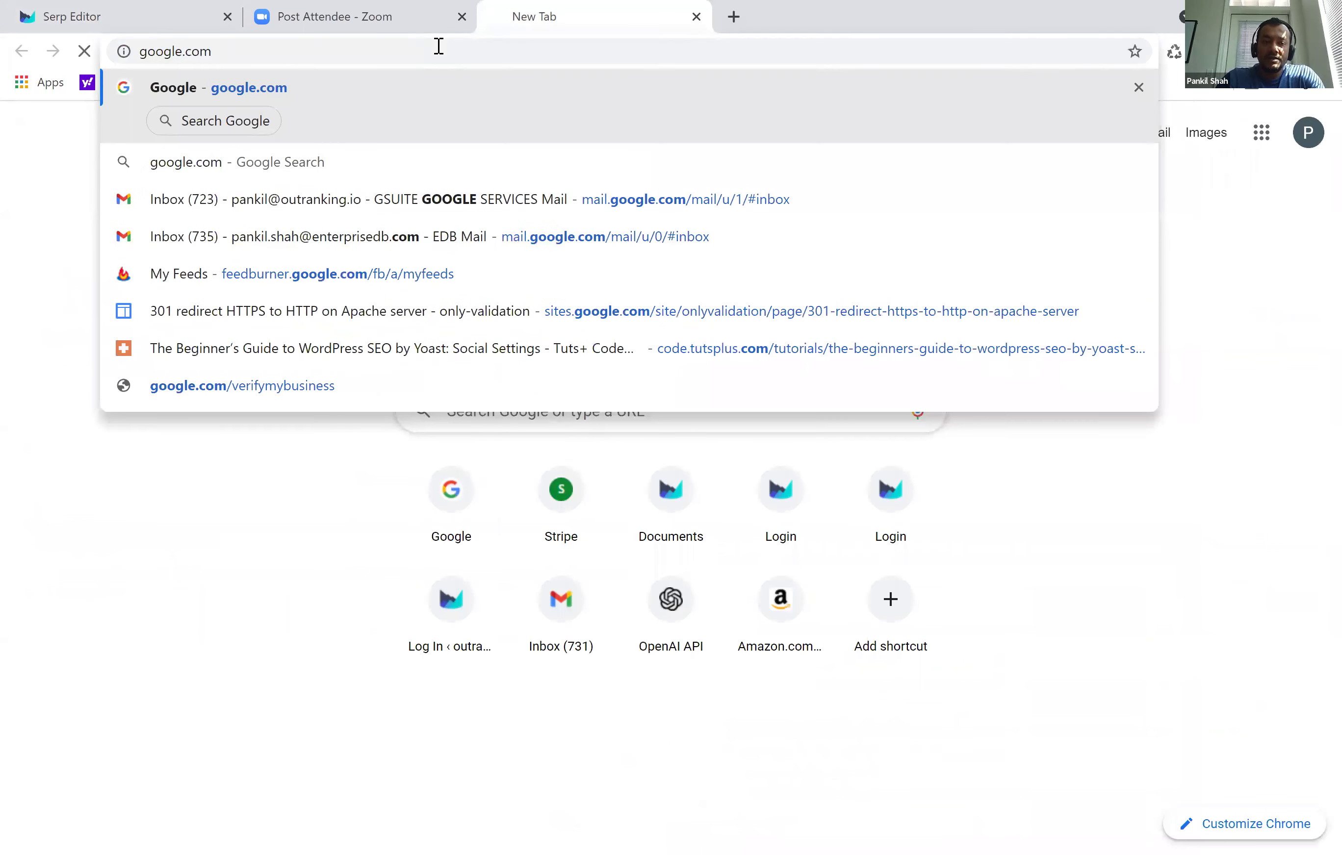
key(Return)
click(470, 413)
text(epoxy fl)
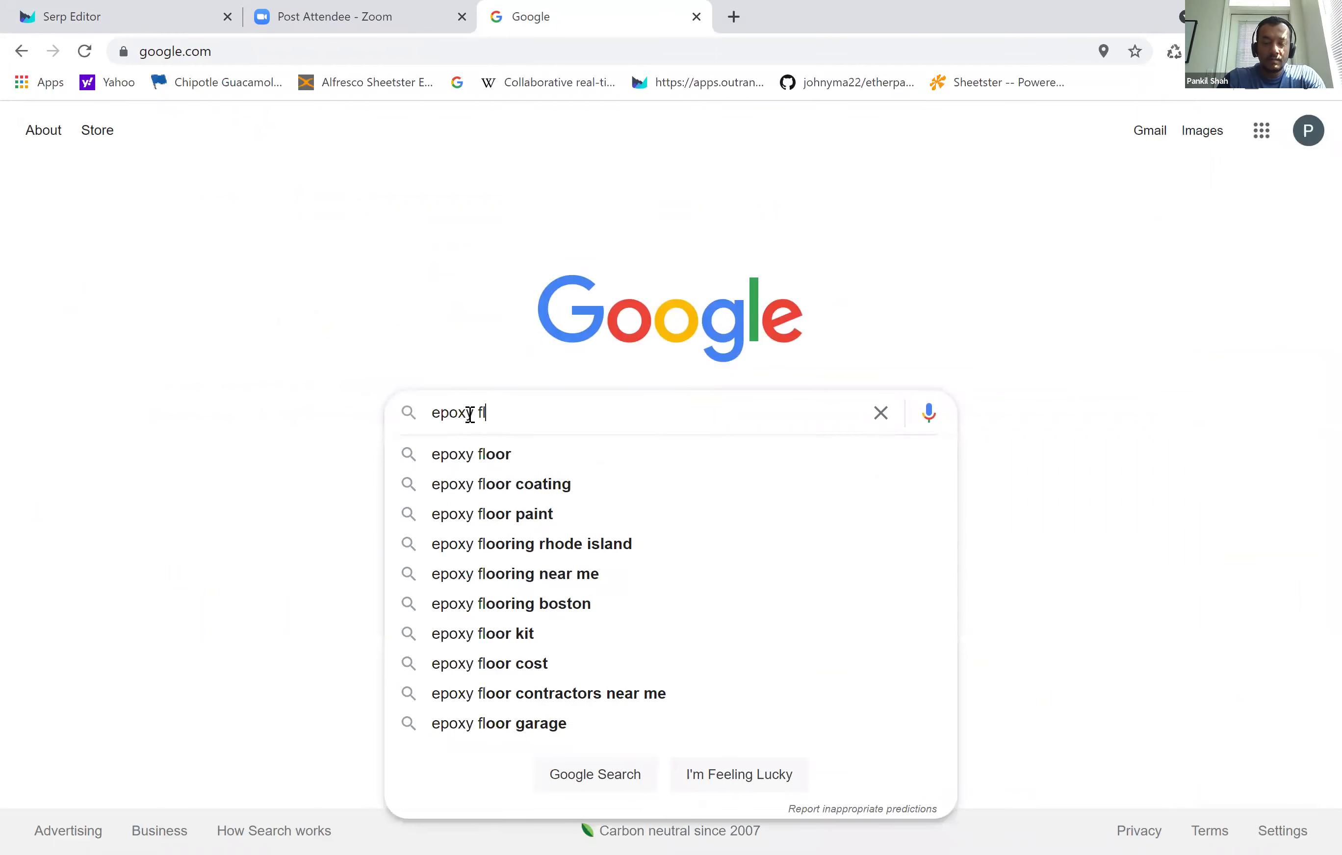
text(ooring)
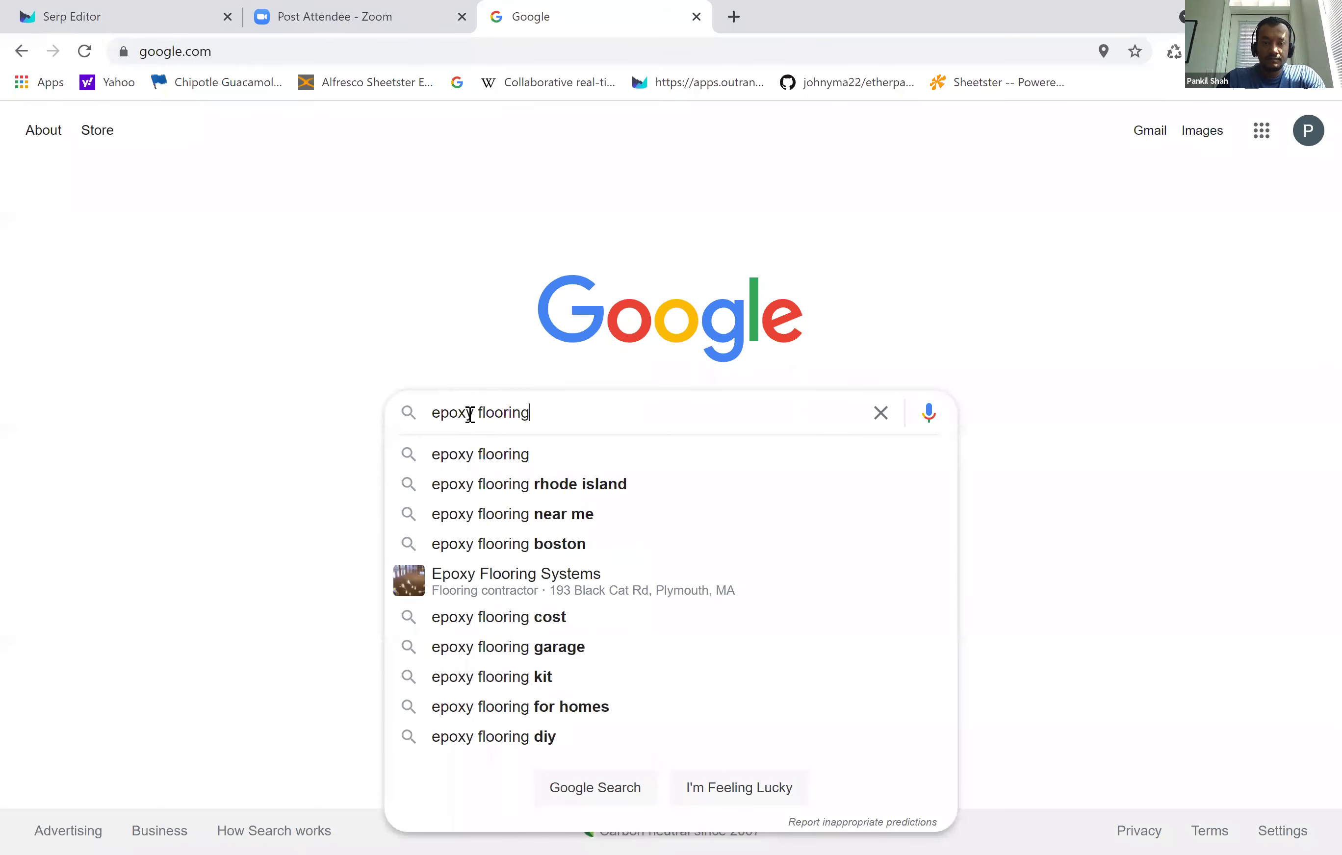
key(Return)
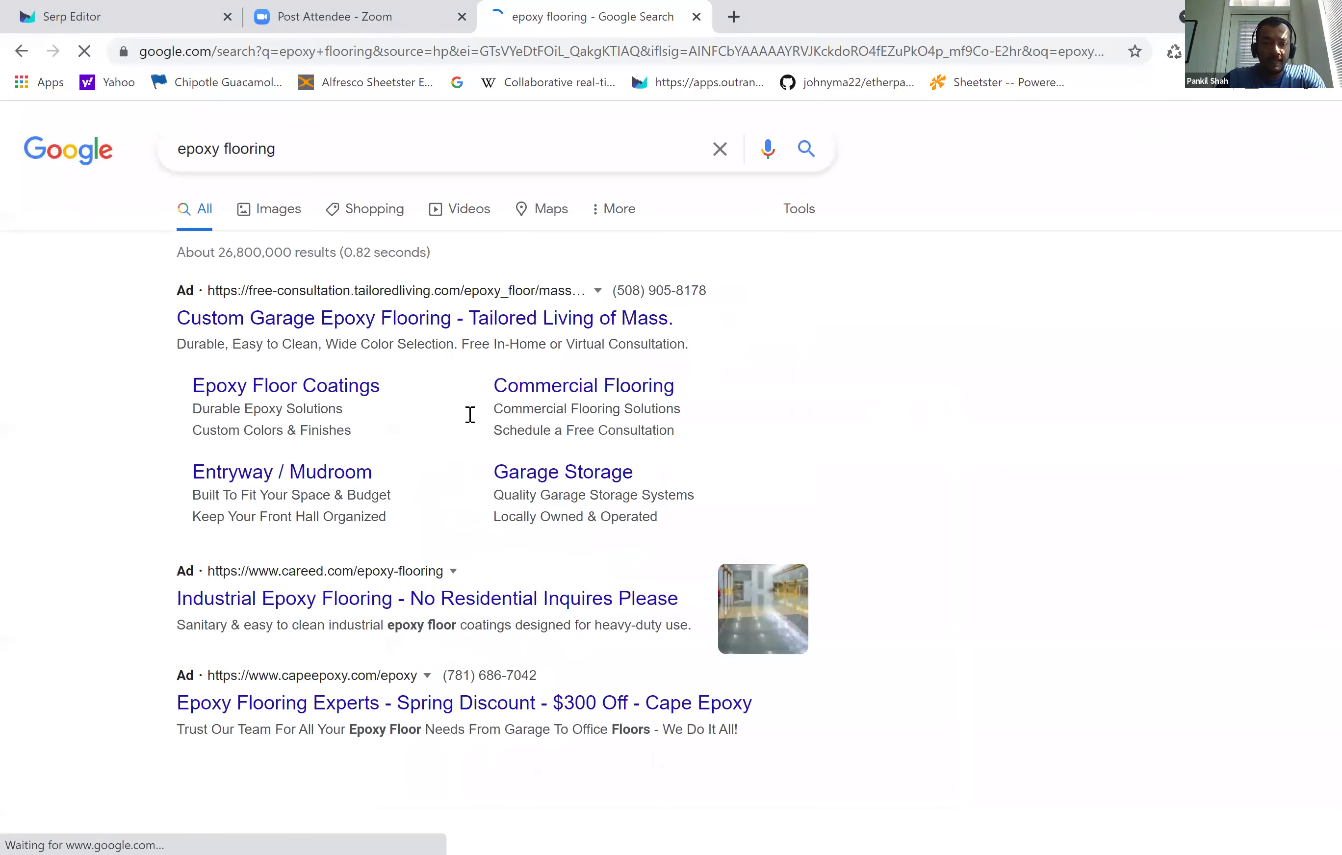
scroll(470, 413, down, 20)
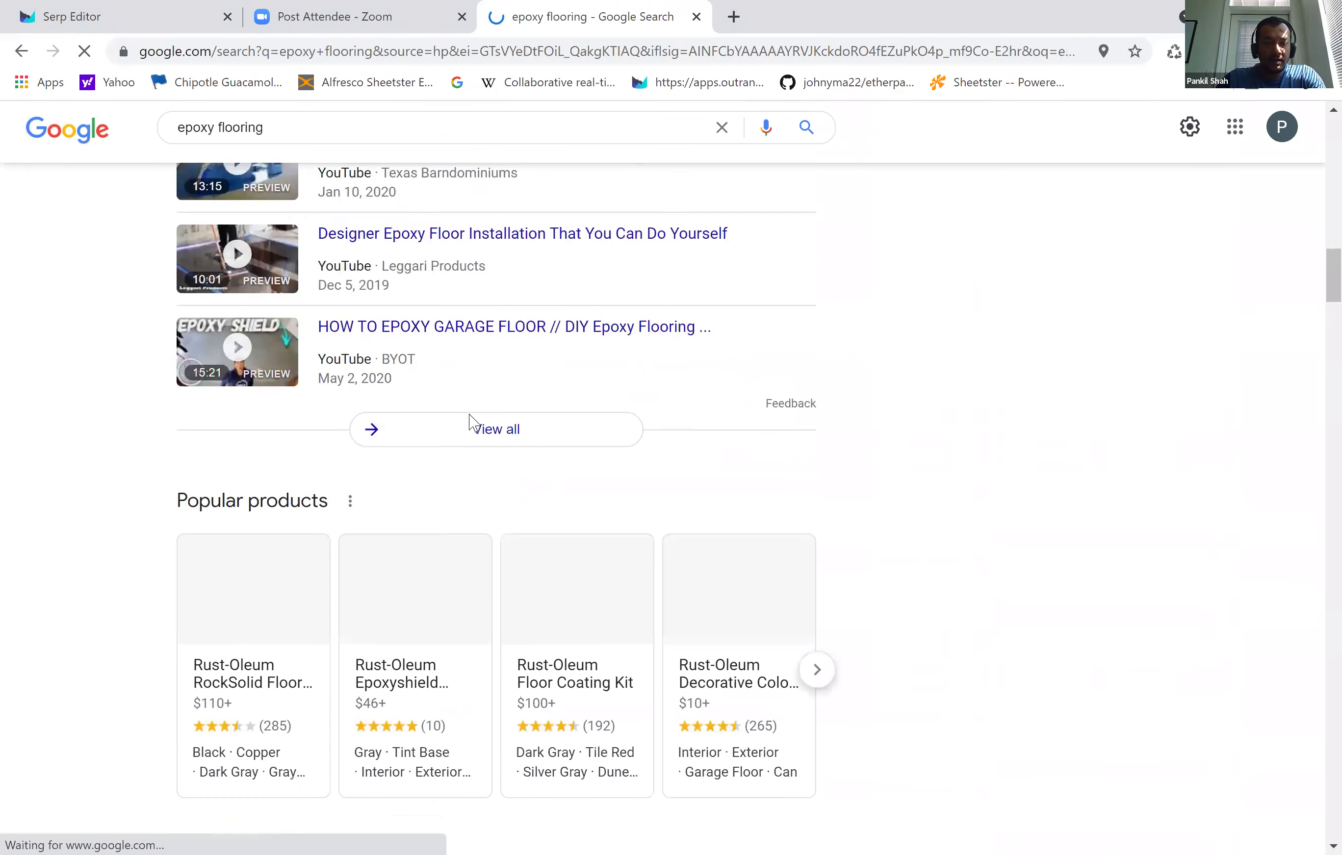
scroll(474, 422, down, 7)
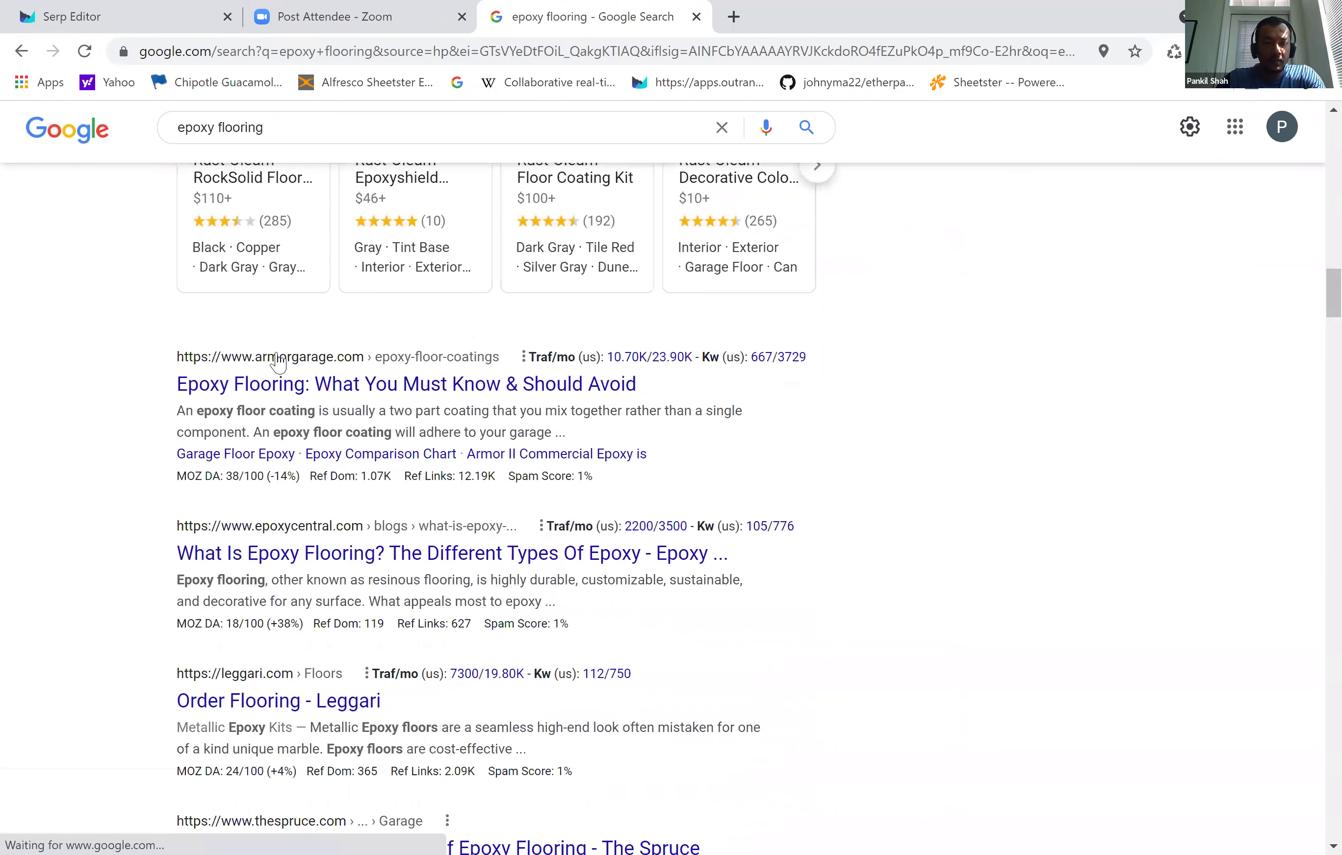
scroll(283, 363, down, 1)
scroll(509, 472, down, 2)
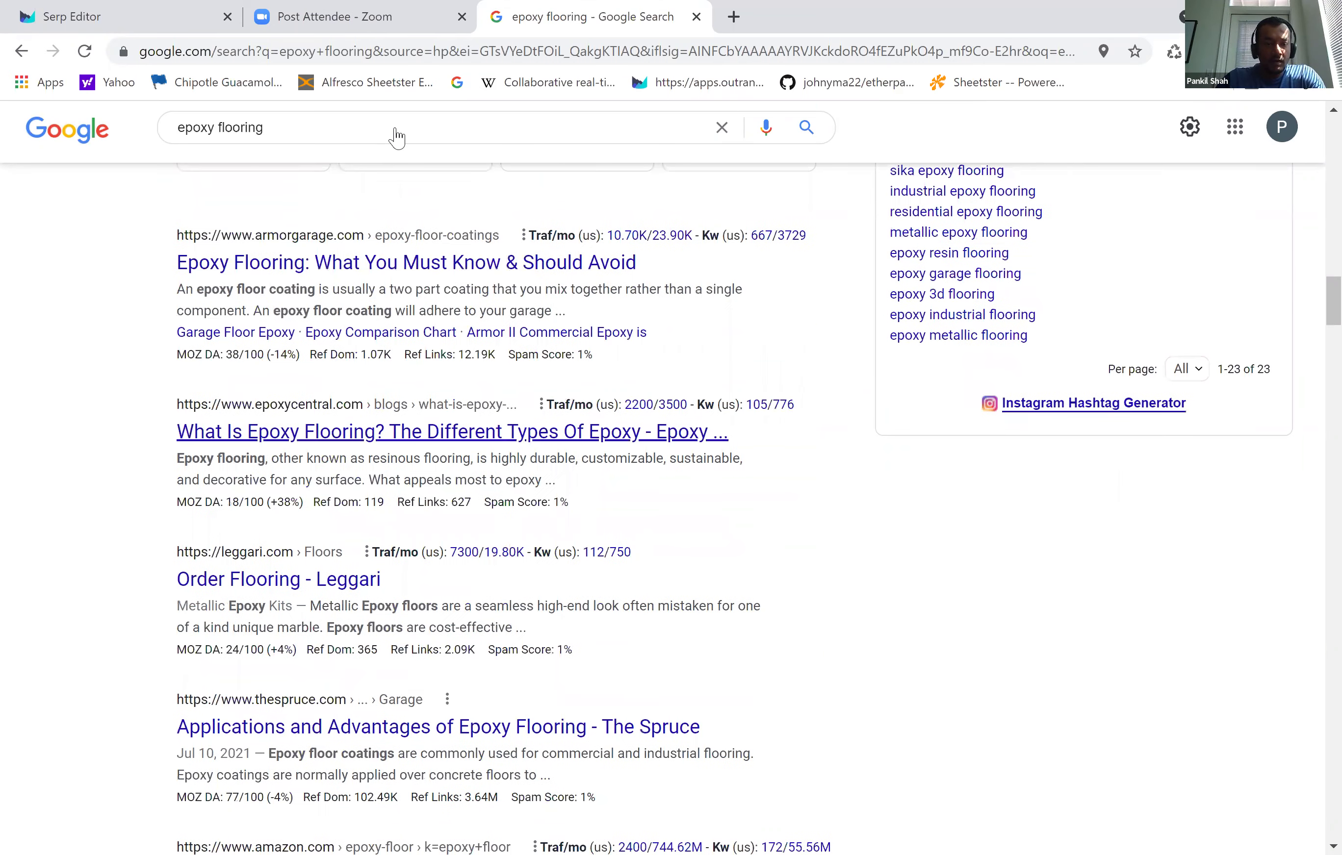
- Refine the search to "epoxy flooring homedepot" and open The Home Depot's "Epoxy - Flooring Supplies" result
click(361, 130)
text(homedepot)
key(Return)
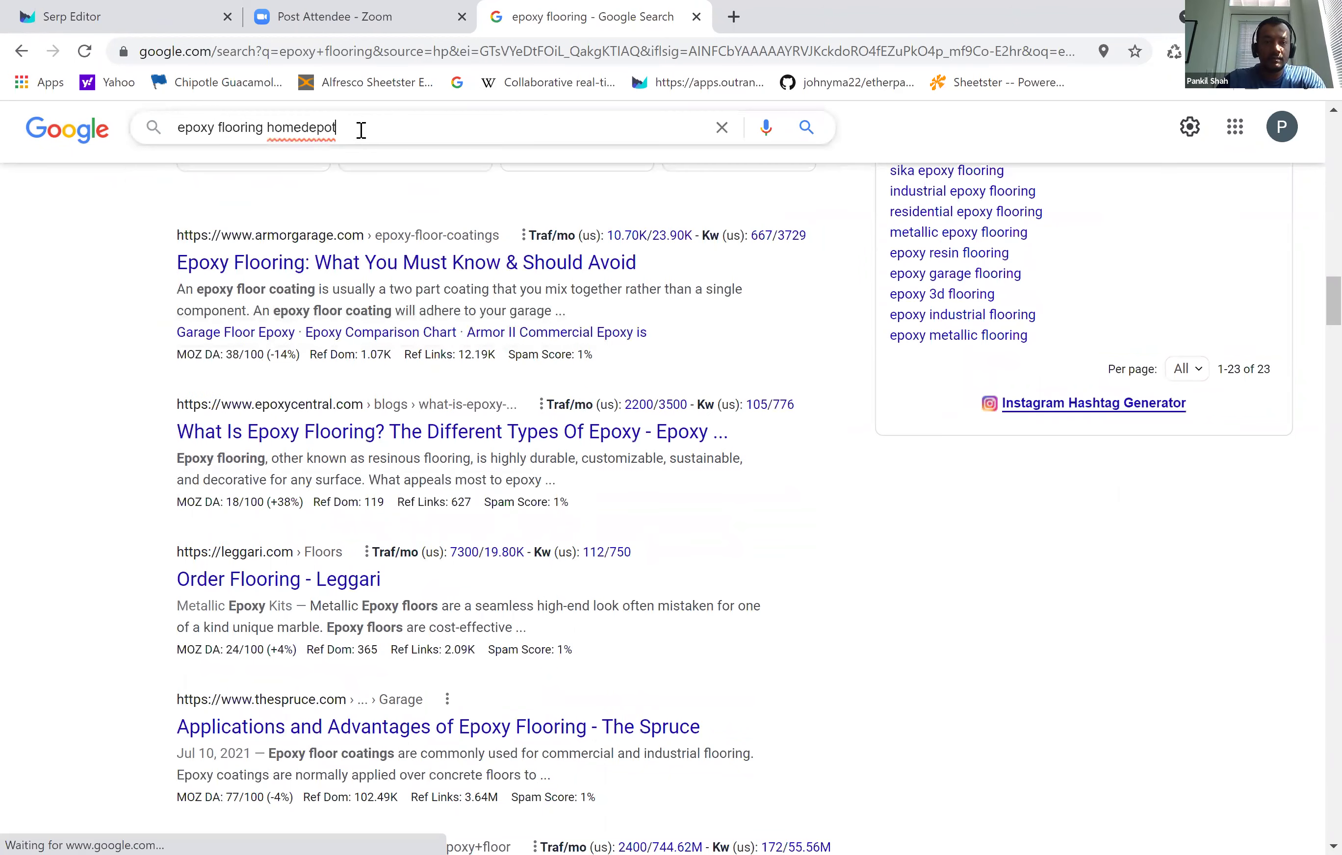
scroll(873, 352, down, 3)
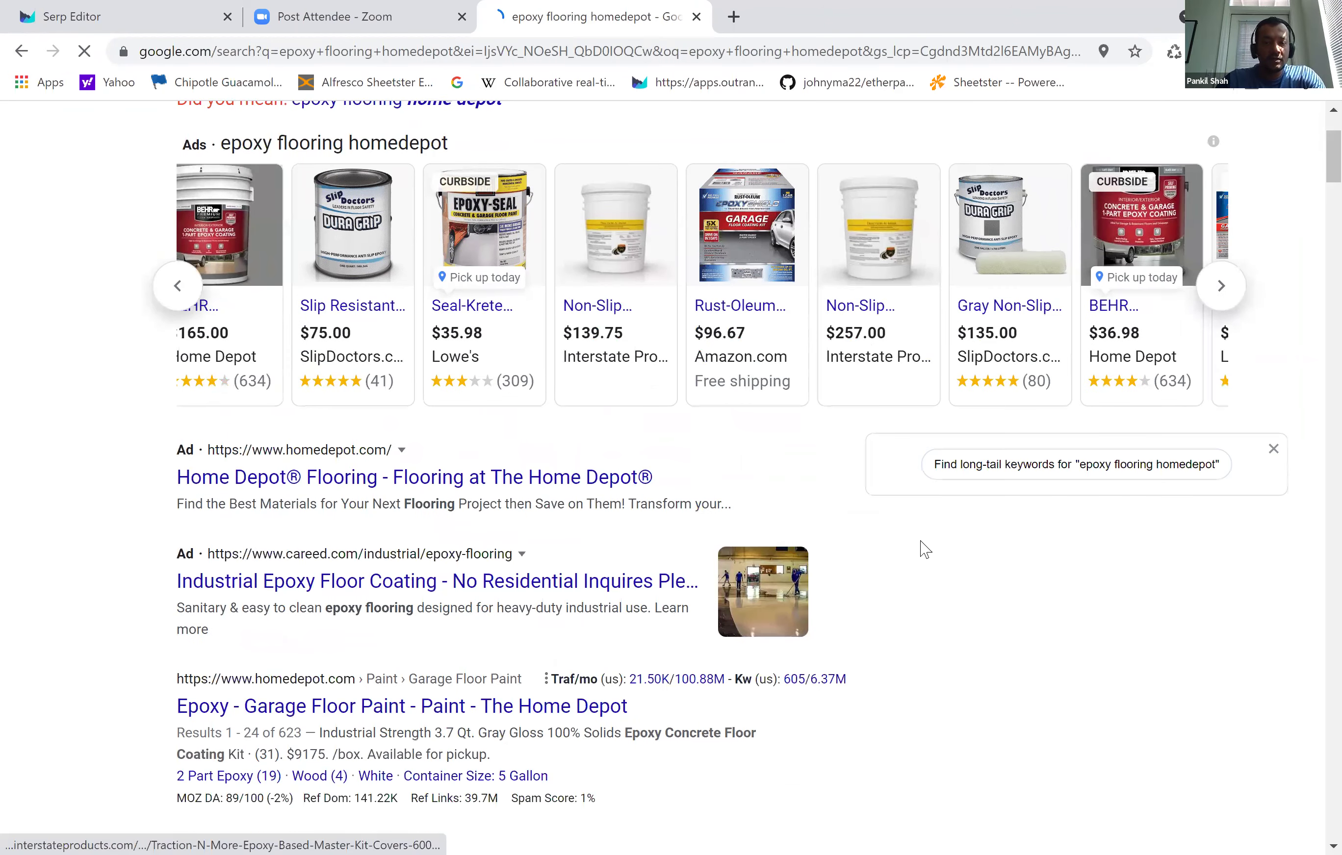
scroll(923, 548, down, 15)
scroll(925, 550, down, 10)
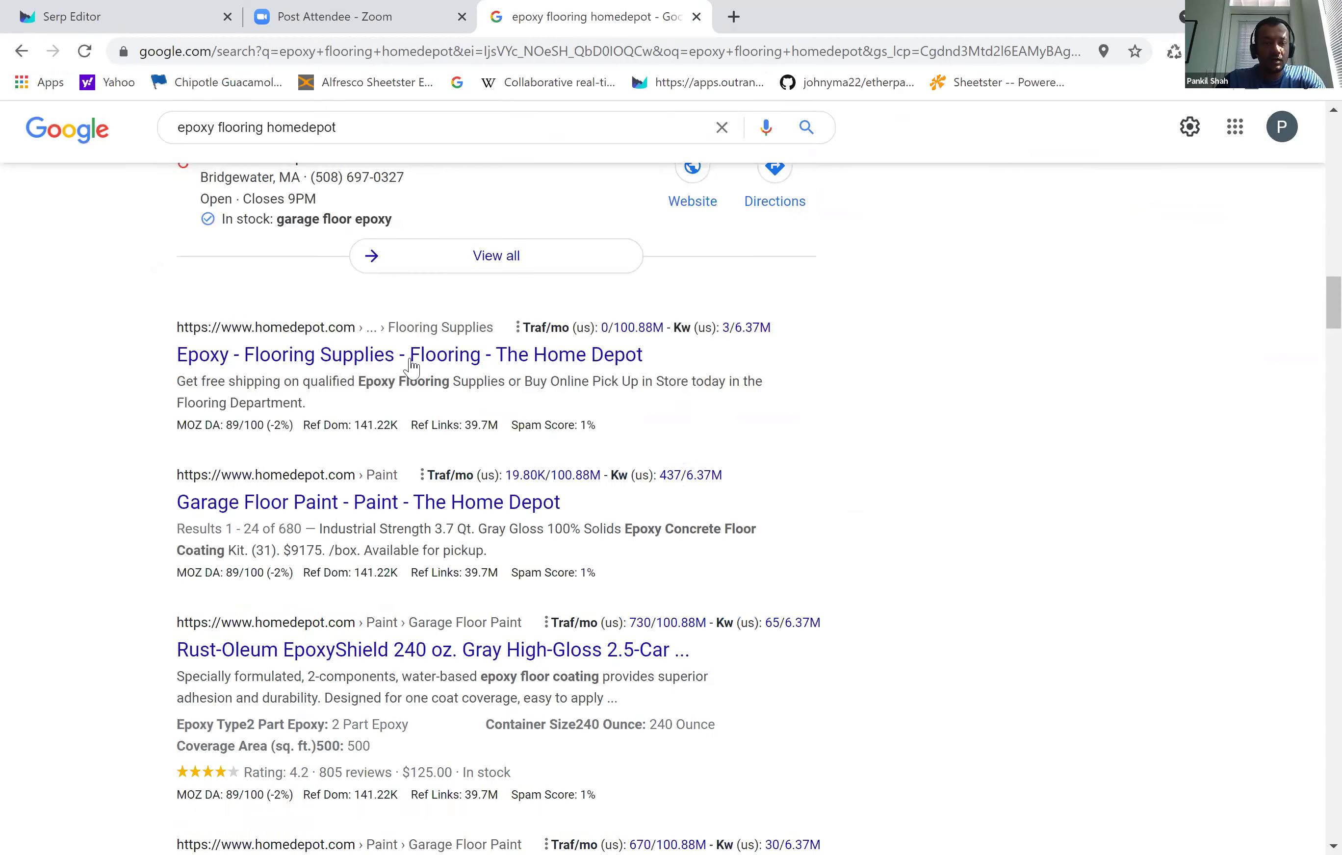
click(257, 370)
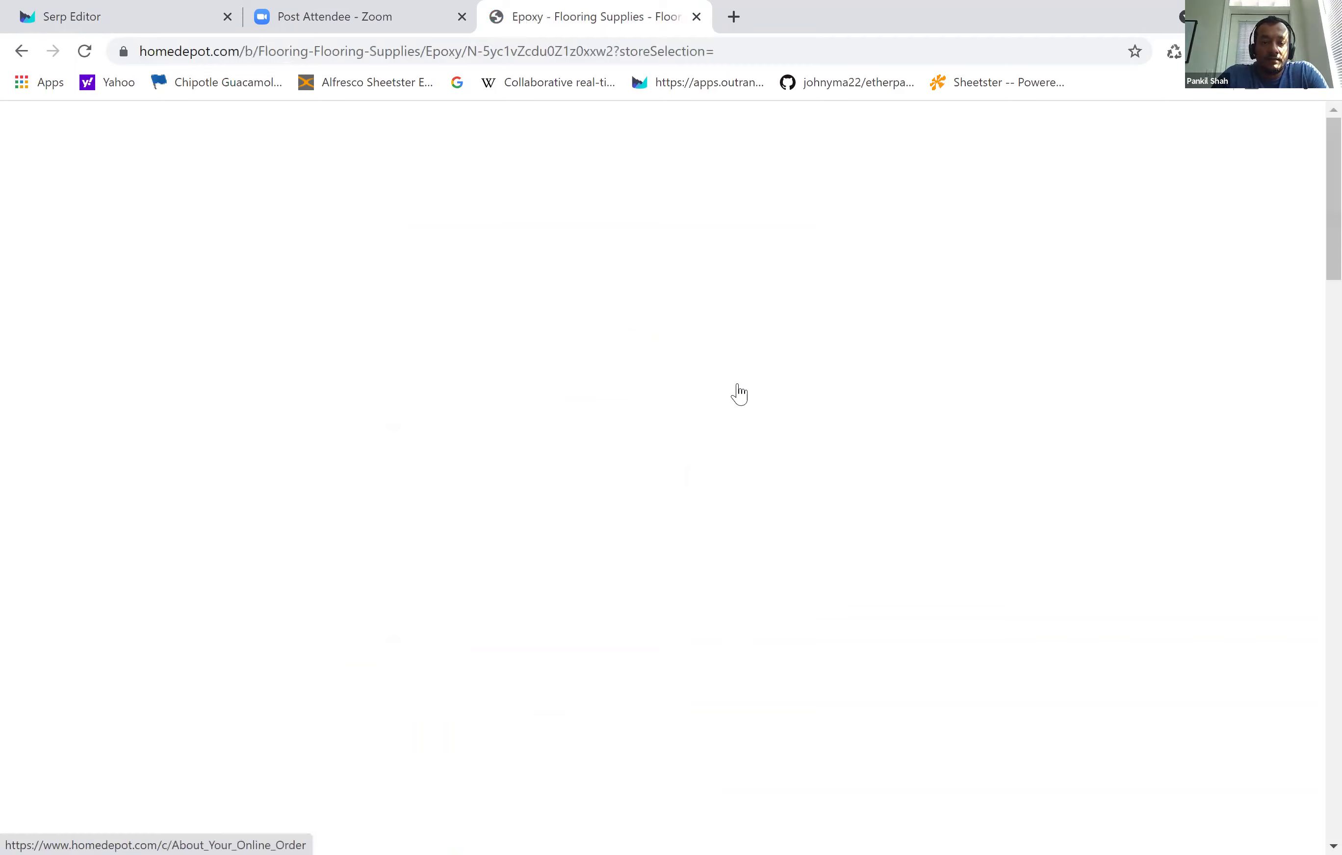
- Open the Starlike EVO Epoxy Grout 100 Bianco Assoluto product page and allow the site to know the location
scroll(618, 352, down, 5)
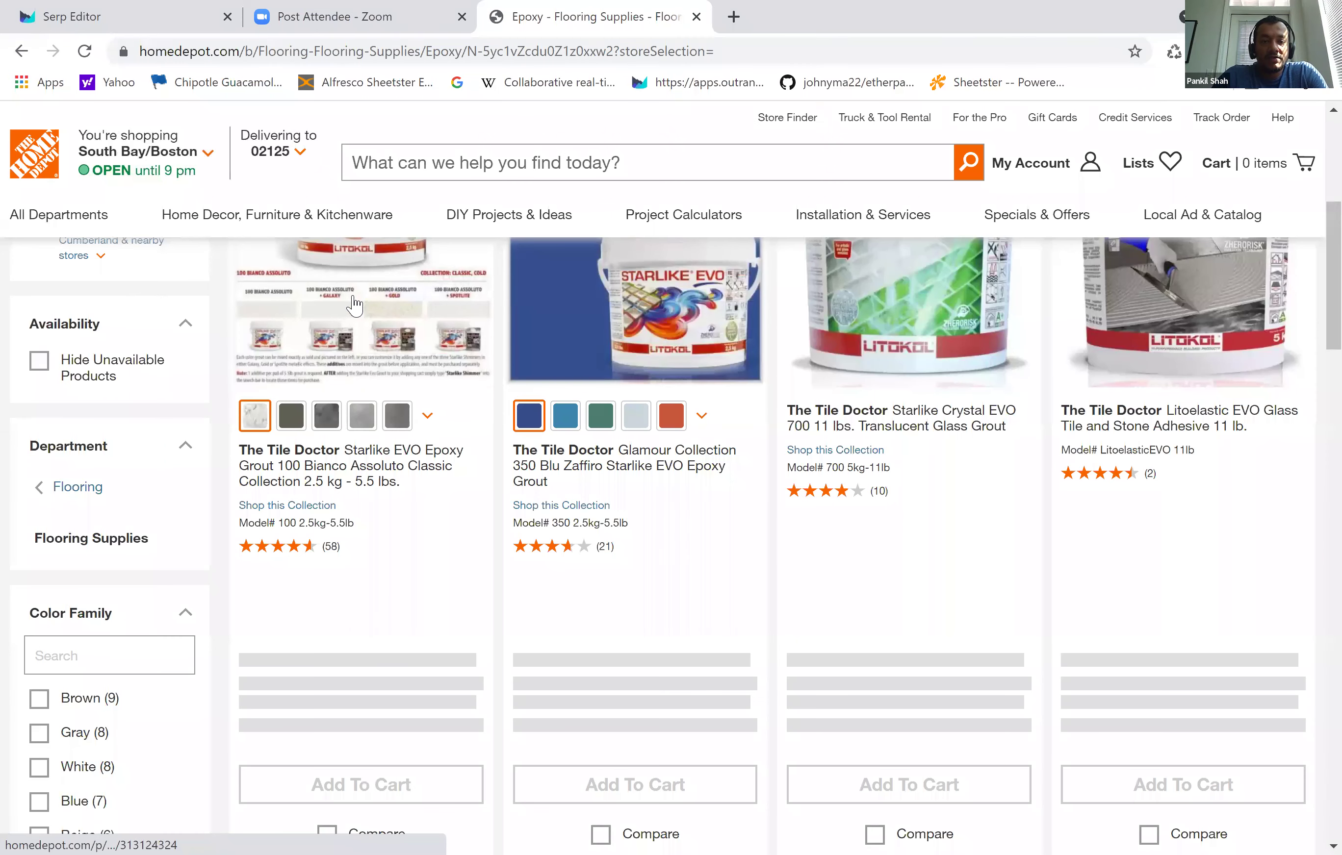
click(355, 304)
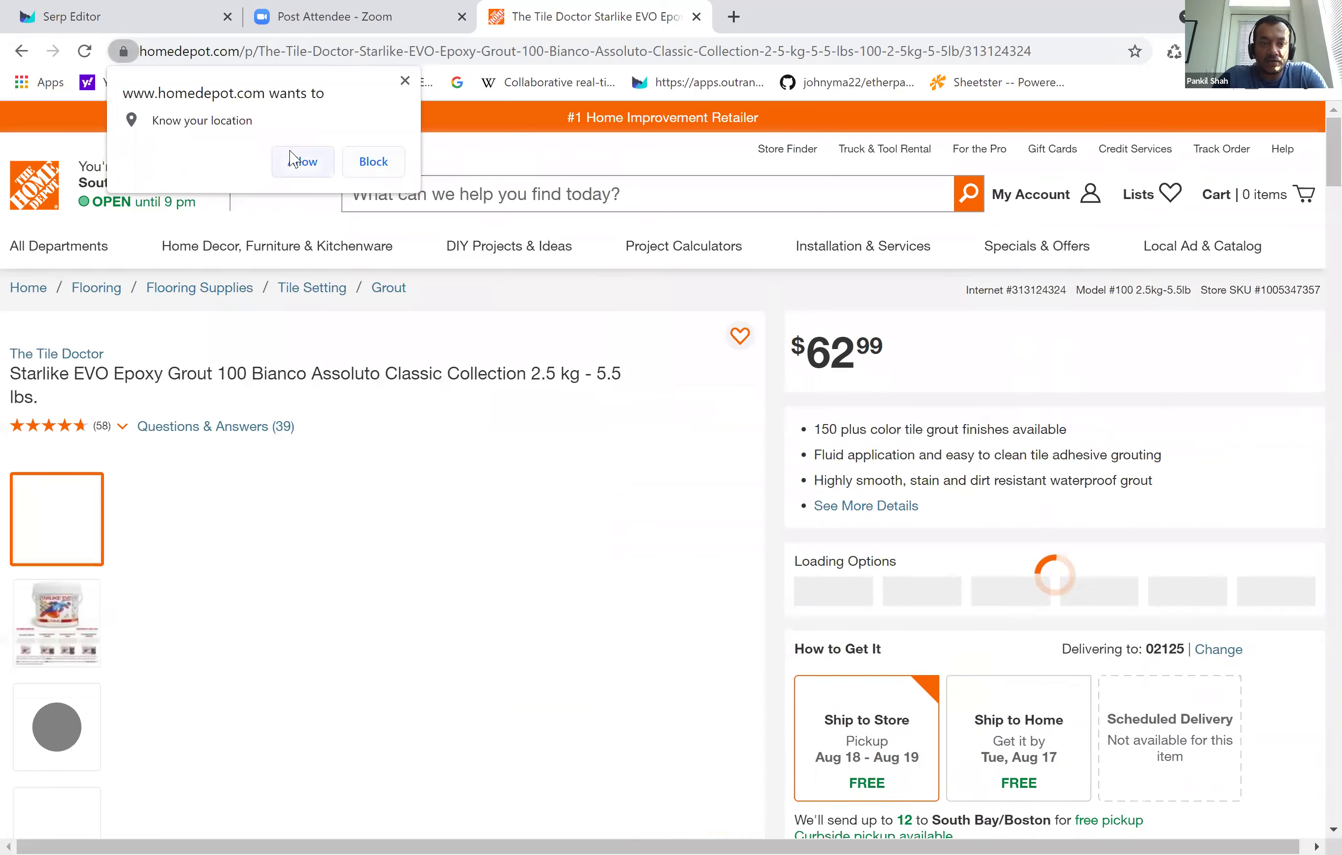
click(299, 161)
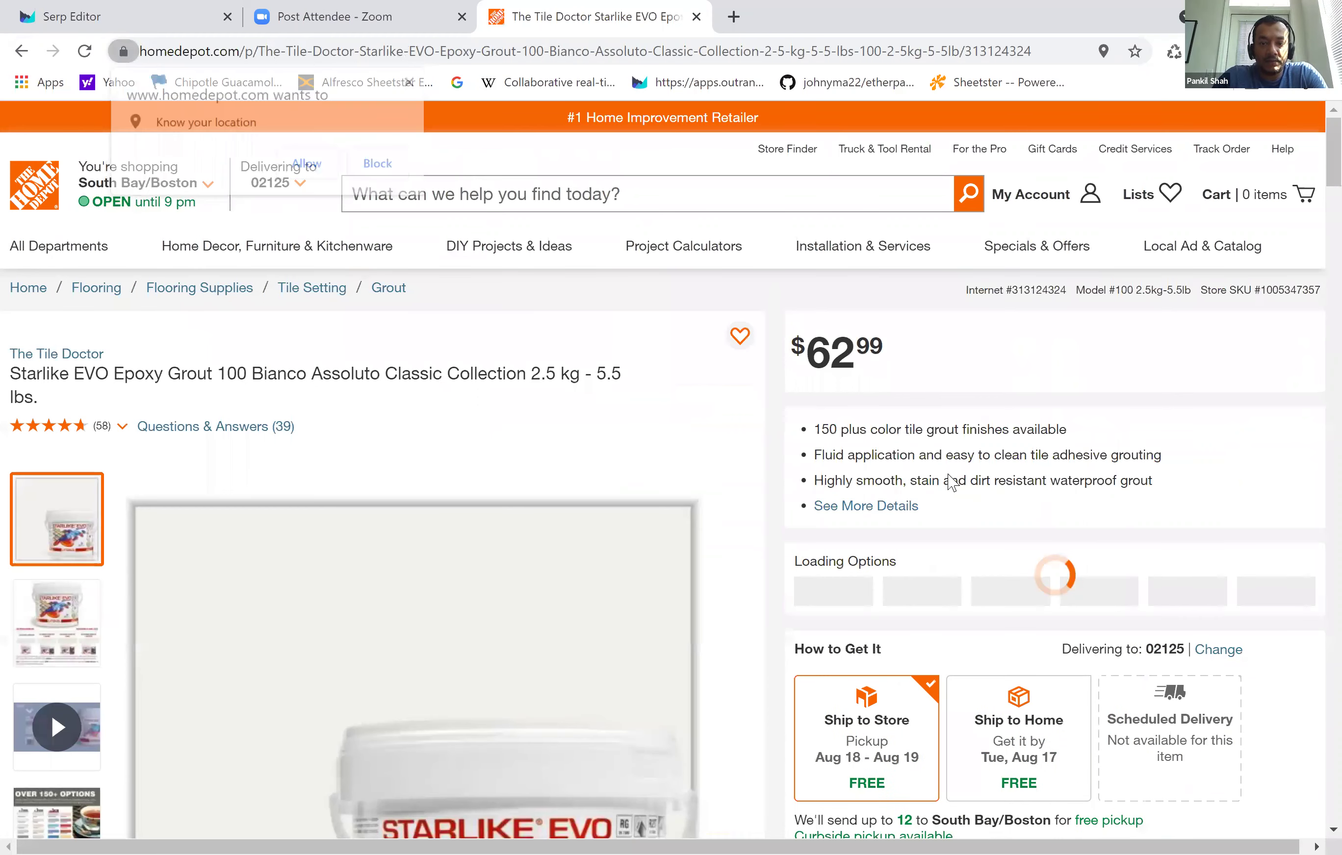
- Examine the grout's product overview, highlighting its feature bullets down to the Tile Doctor Green Epoxy Float recommendation
scroll(952, 481, down, 1)
scroll(951, 482, down, 5)
scroll(951, 481, down, 6)
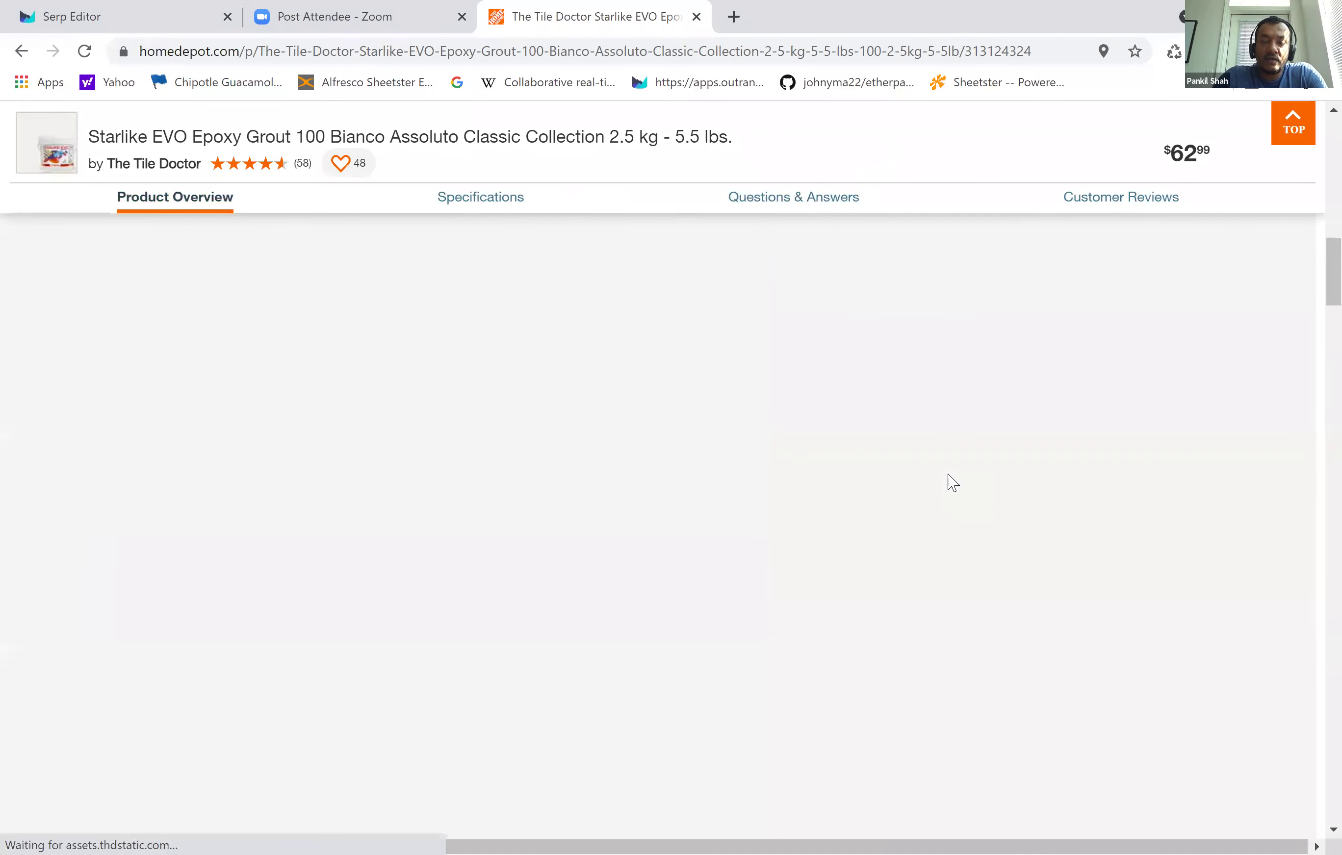
scroll(951, 483, down, 7)
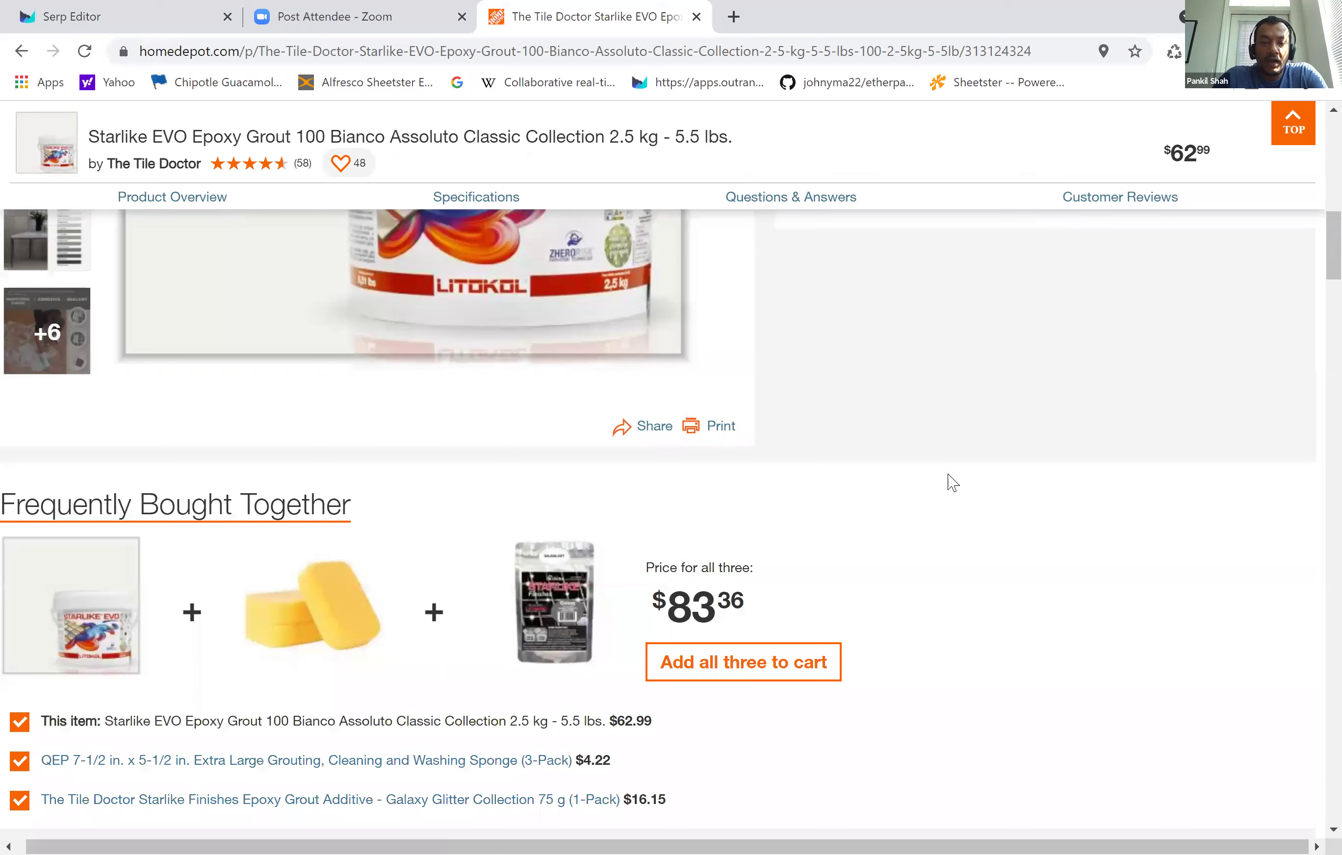
drag(2, 465, 755, 494)
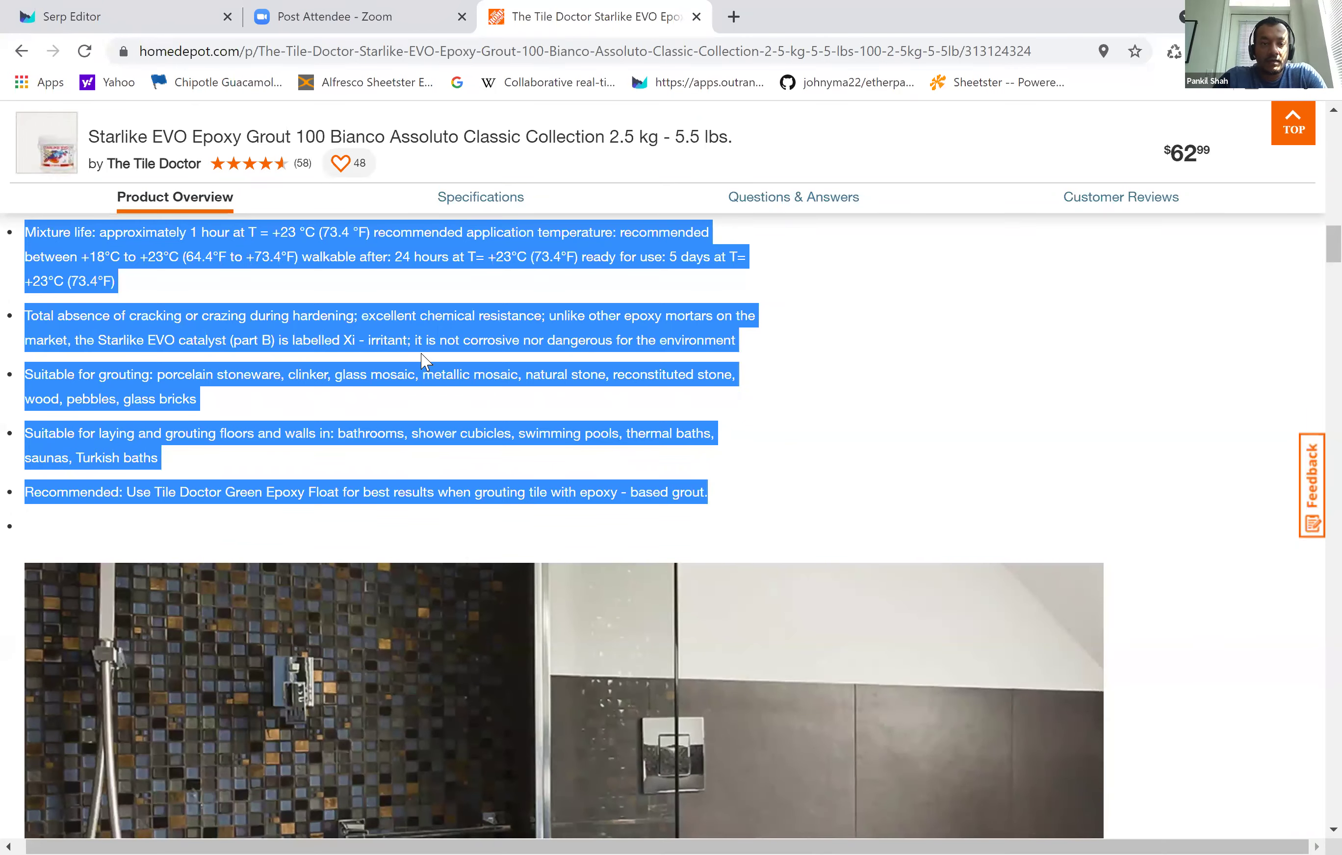
scroll(424, 360, down, 10)
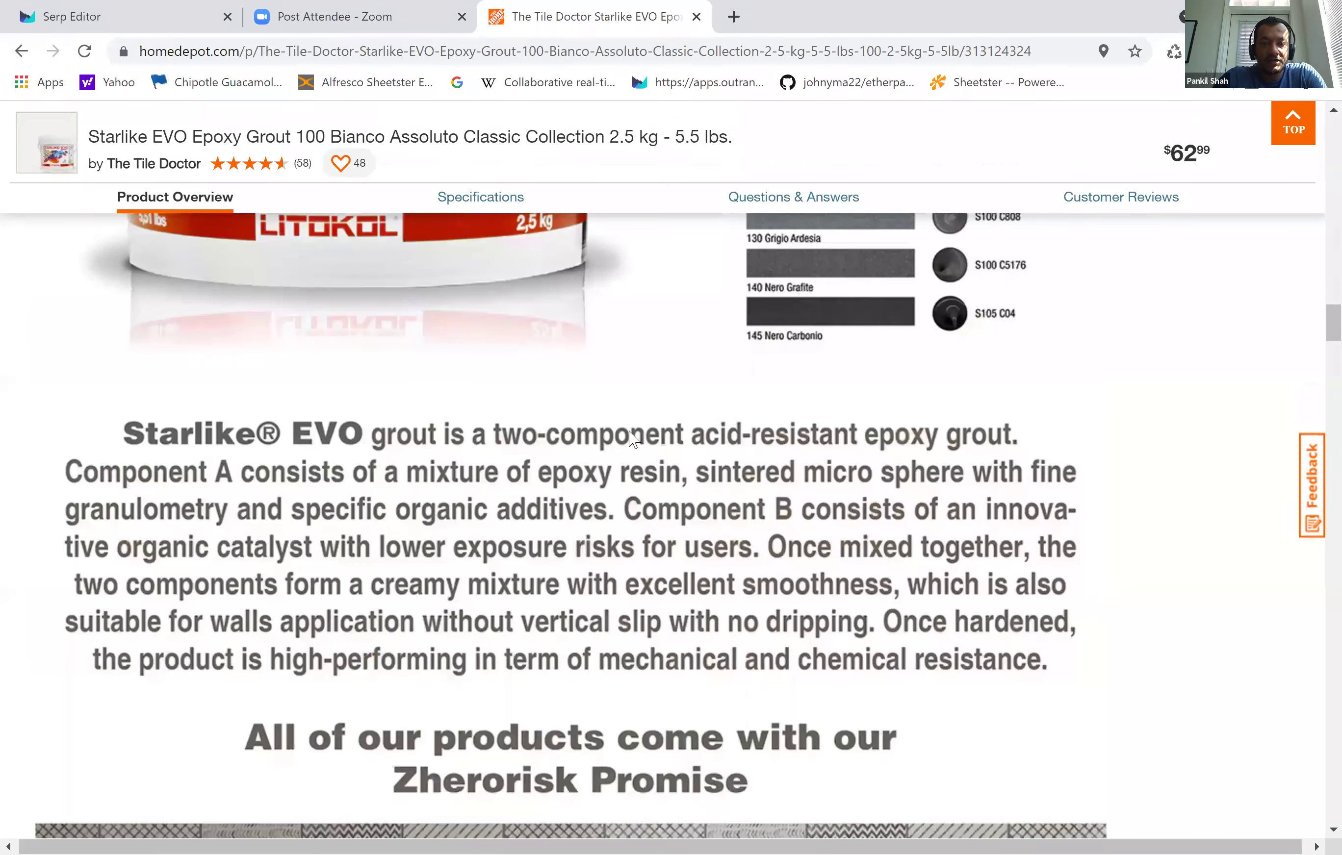
scroll(634, 438, down, 10)
scroll(650, 482, down, 5)
scroll(516, 543, down, 15)
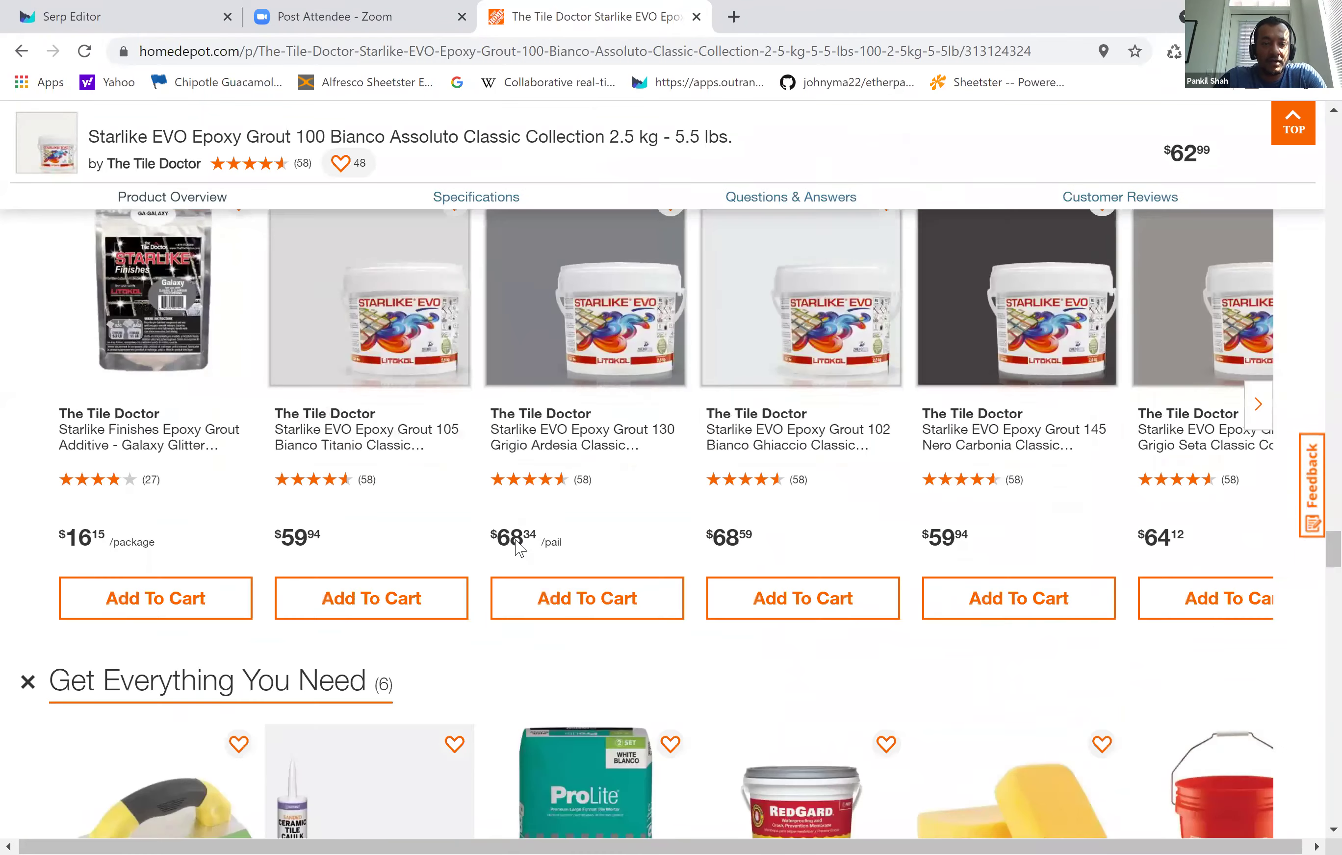
- Examine the grout's specifications, comparison with similar products, questions and answers, and customer reviews
scroll(518, 546, down, 20)
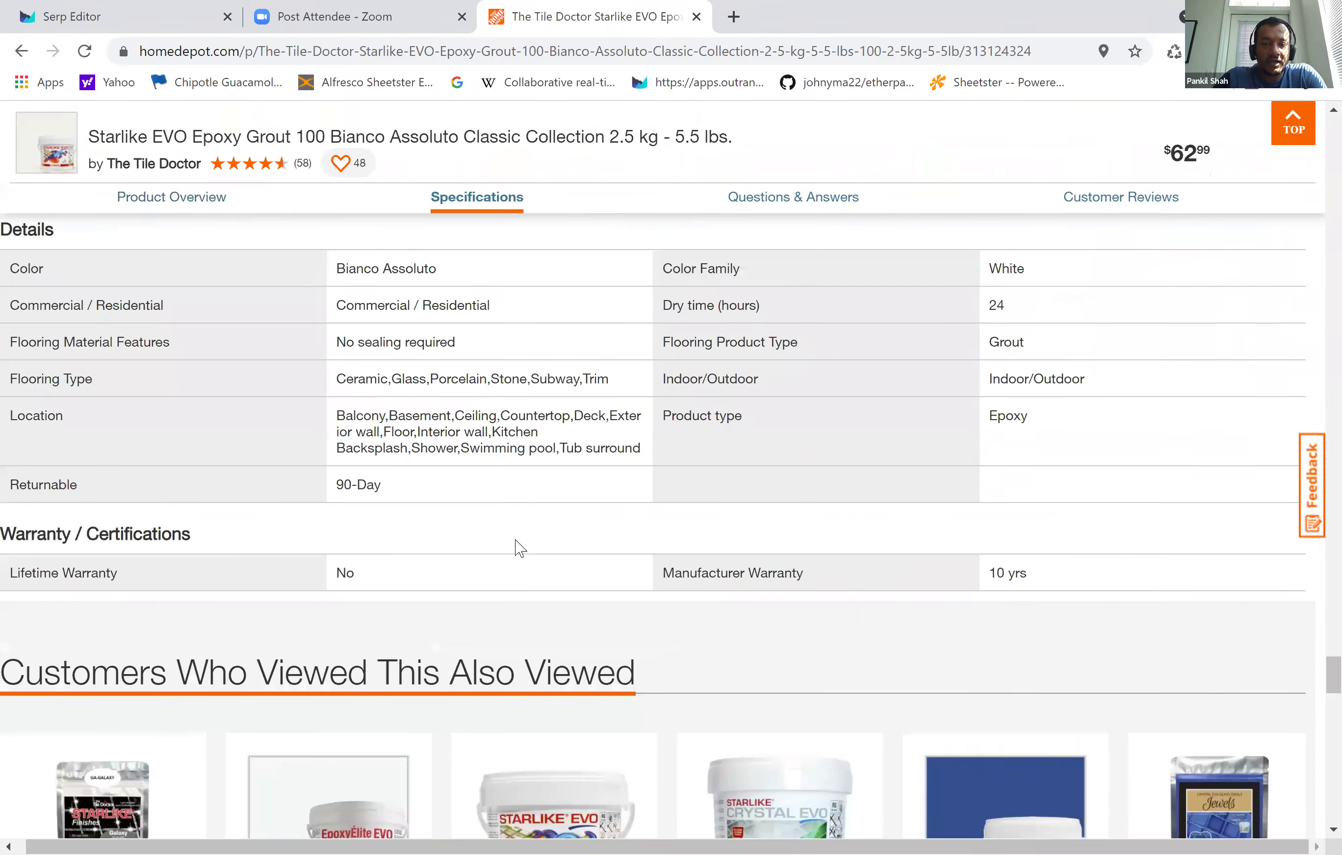
scroll(519, 548, down, 5)
scroll(519, 547, up, 10)
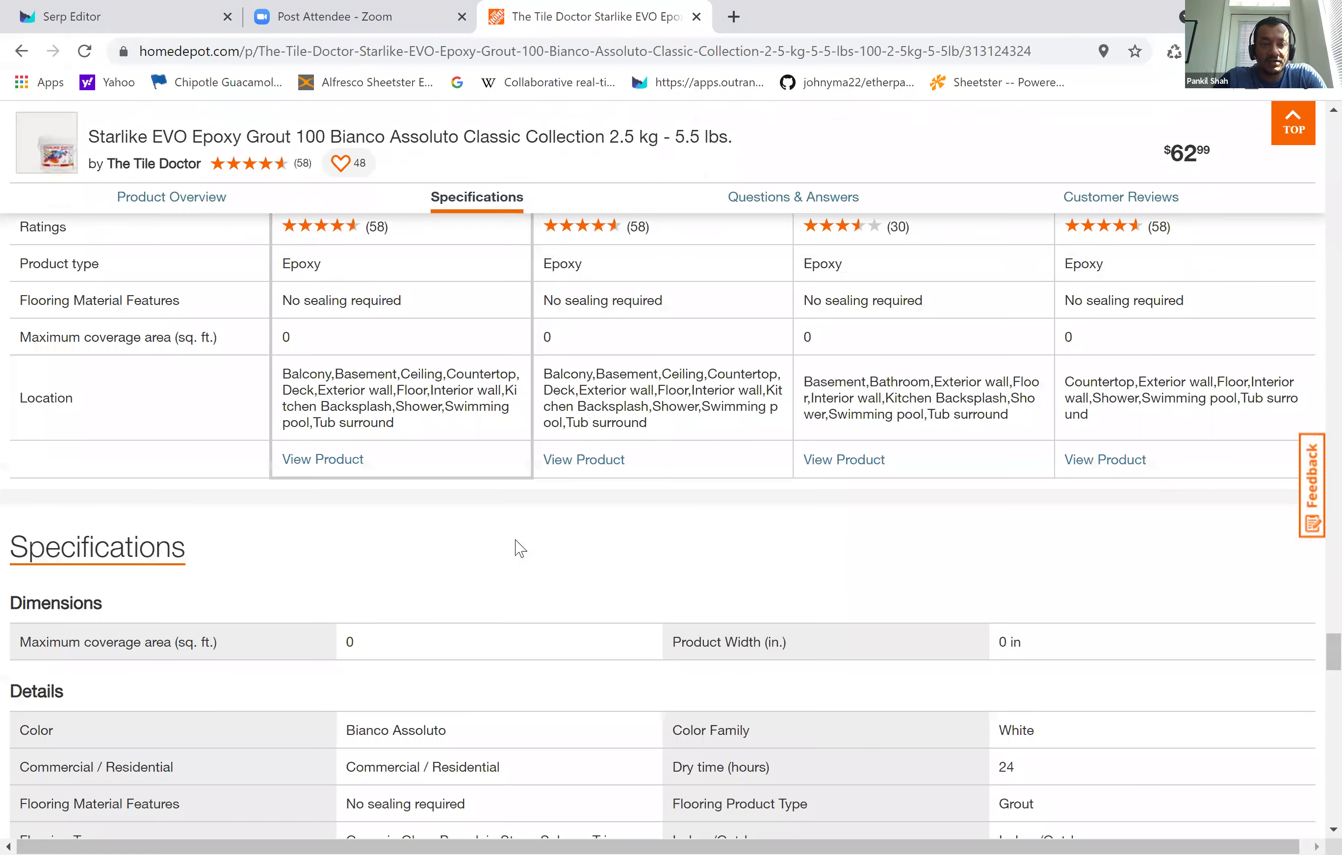
scroll(519, 547, up, 5)
scroll(520, 548, down, 1)
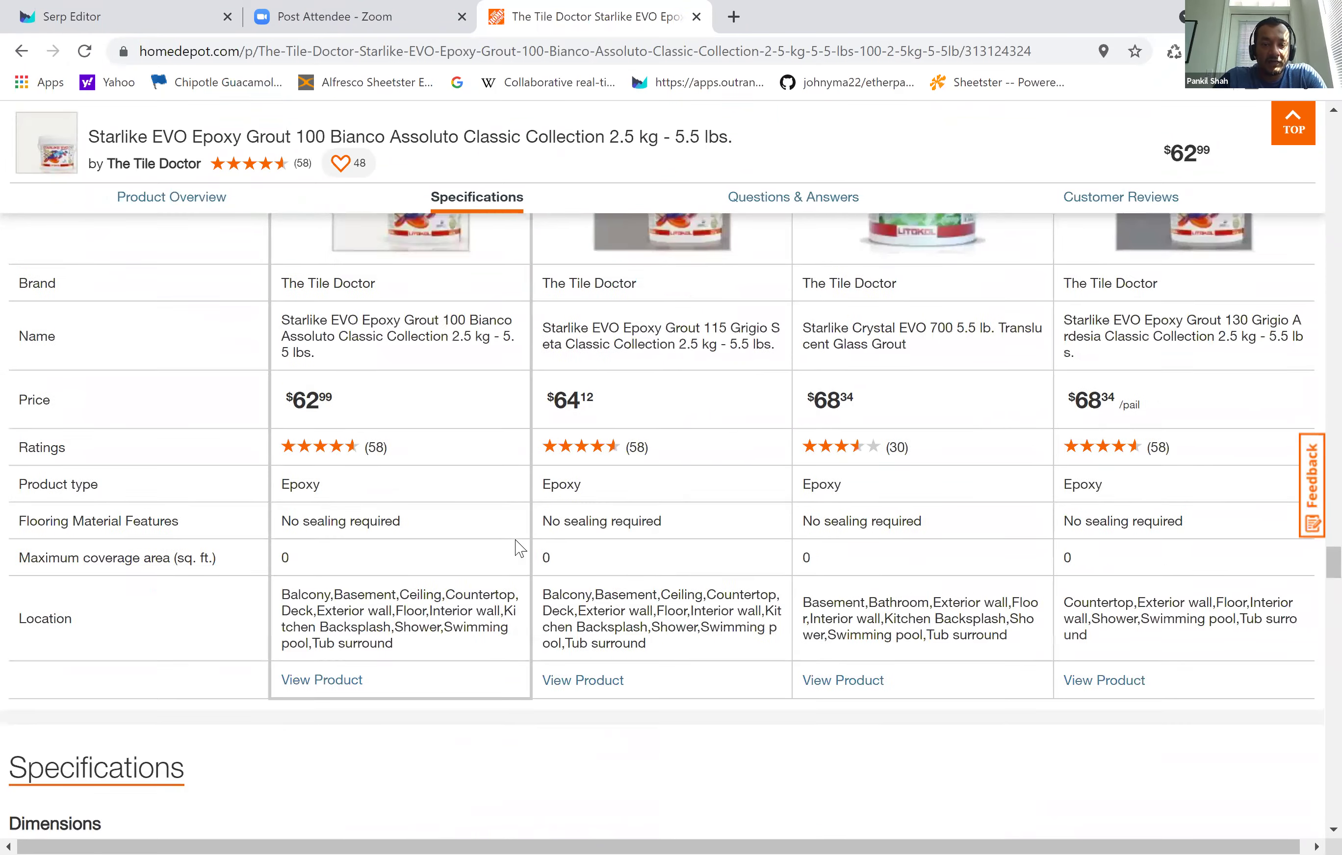
scroll(519, 548, down, 15)
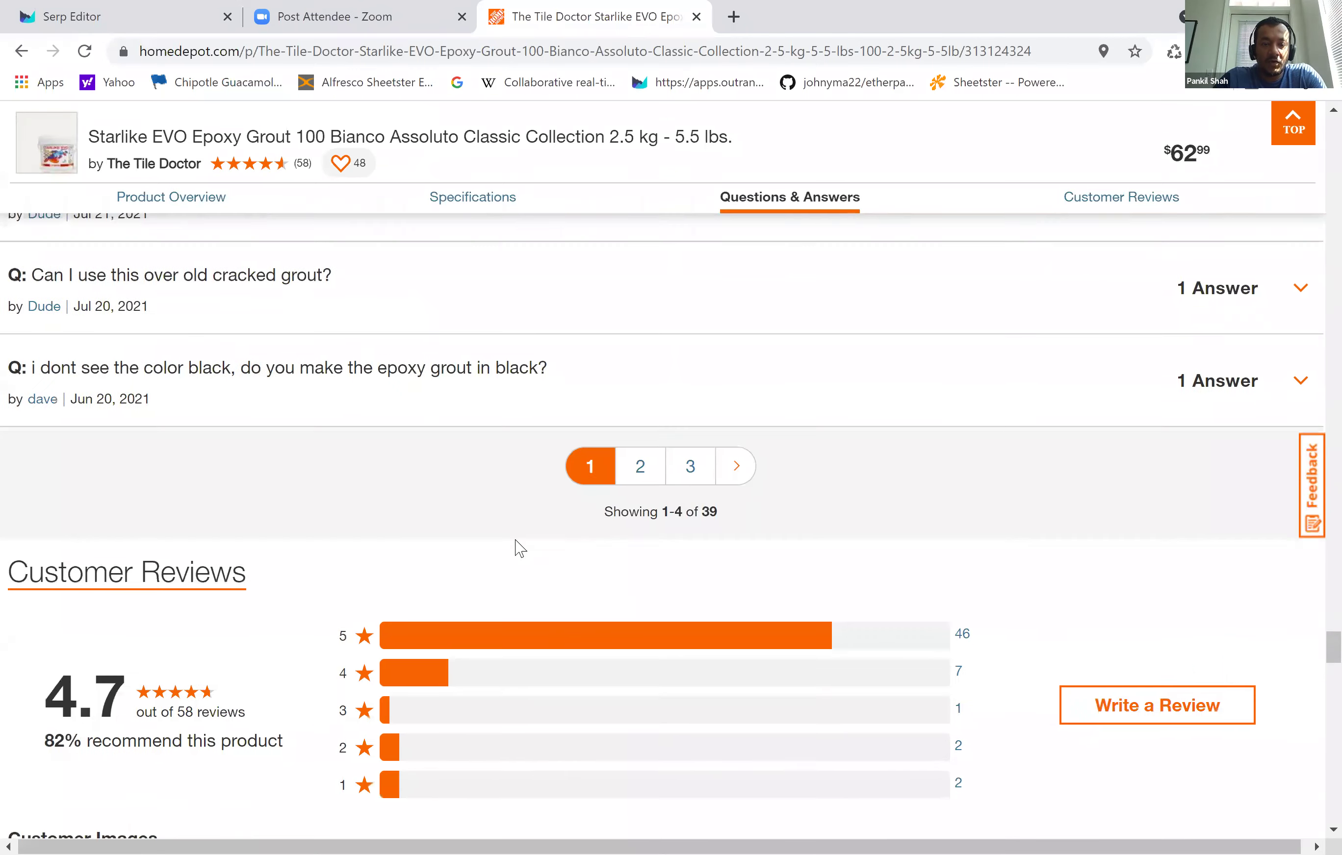
scroll(519, 548, down, 8)
scroll(321, 438, down, 7)
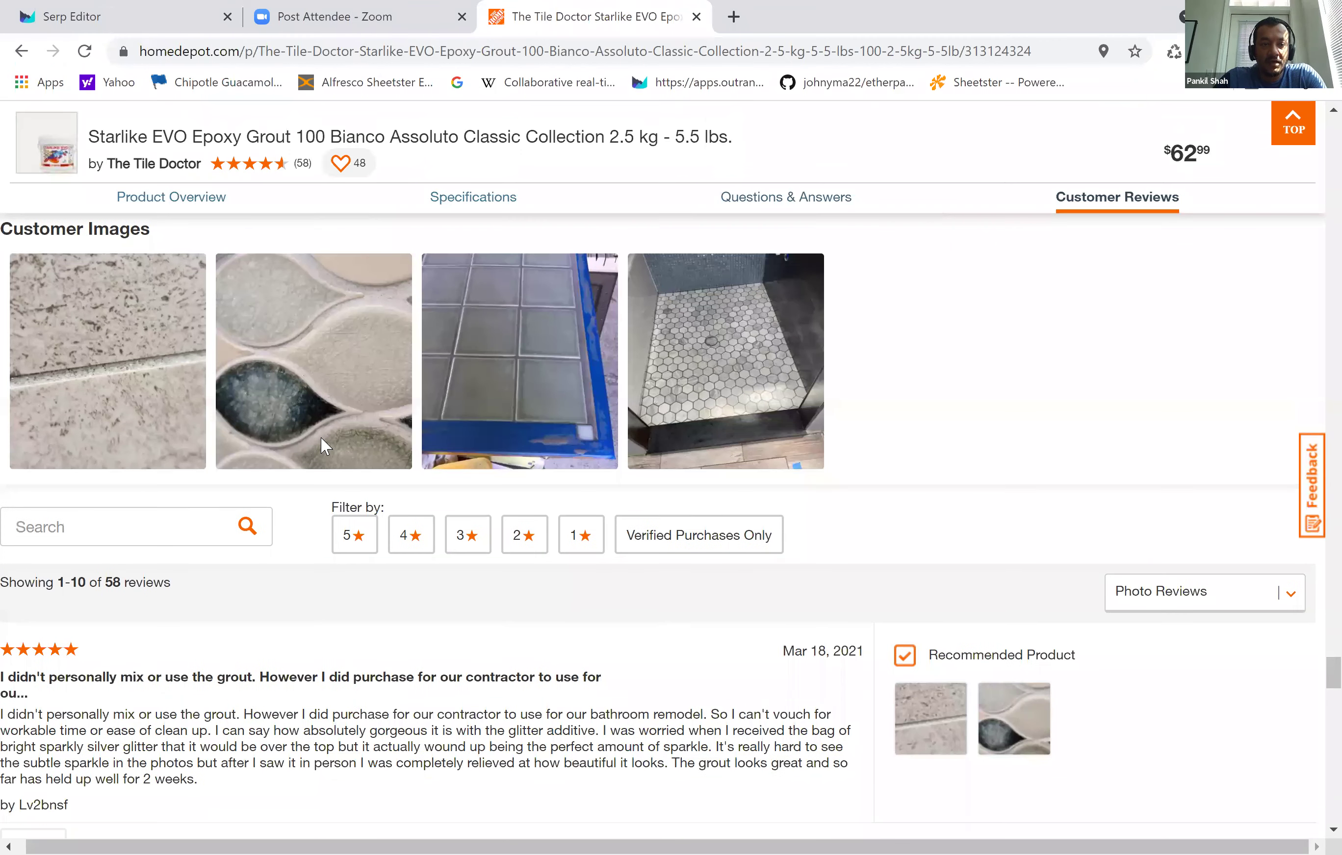
scroll(321, 438, up, 3)
scroll(321, 438, down, 1)
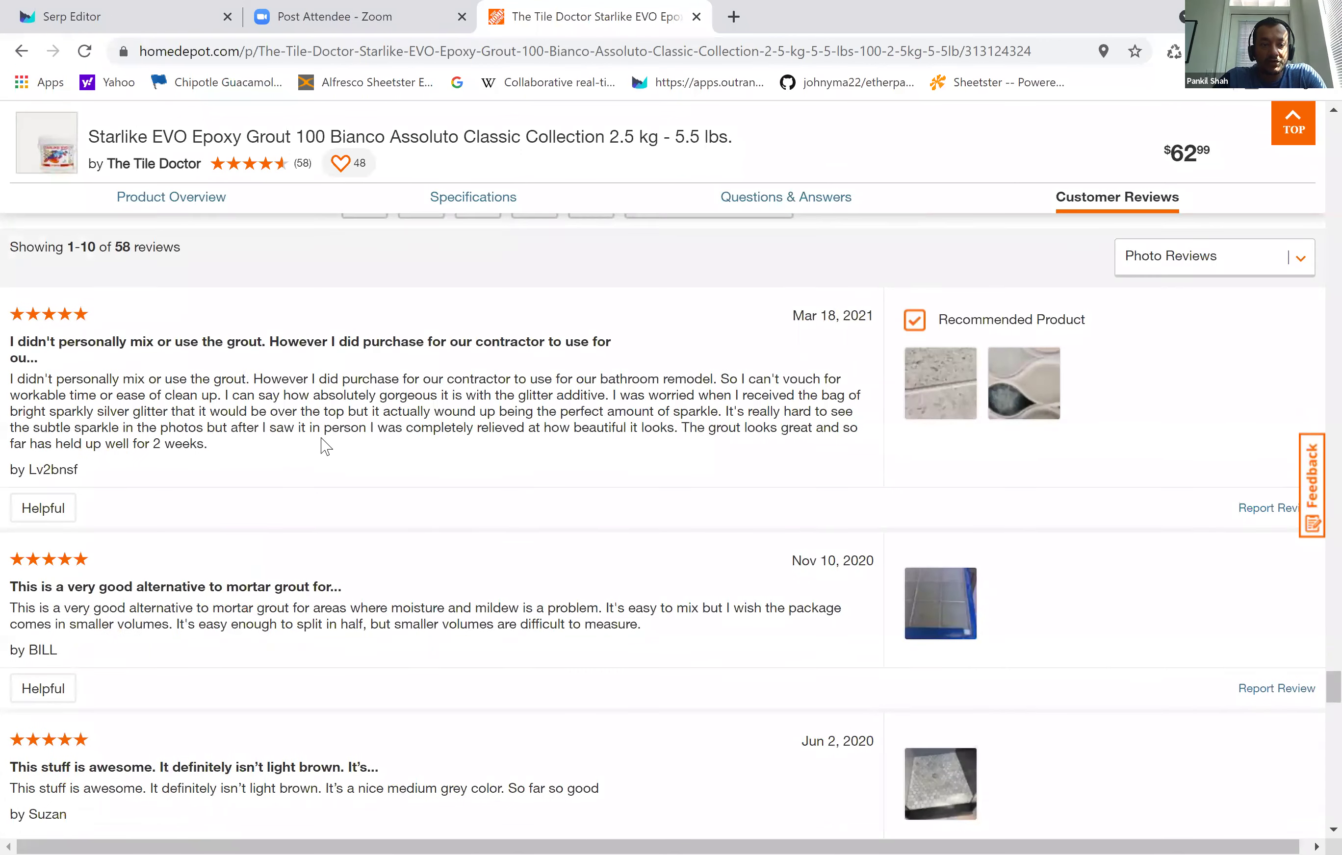
scroll(327, 443, up, 2)
scroll(322, 440, down, 1)
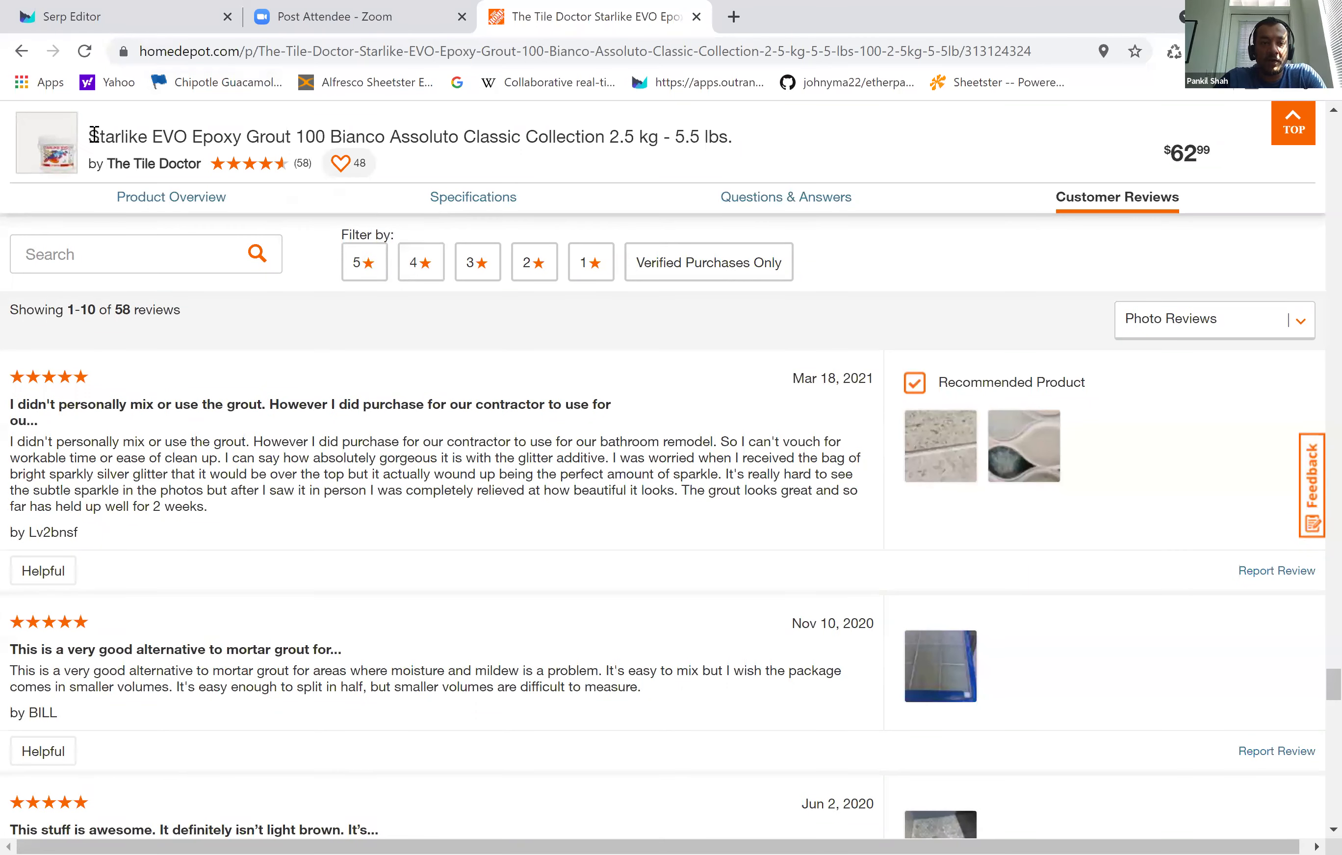
- Copy the name "Starlike EVO Epoxy Grout" from the product title and add an empty topic to the outline in the Serp Editor
drag(91, 136, 295, 137)
key(ctrl+c)
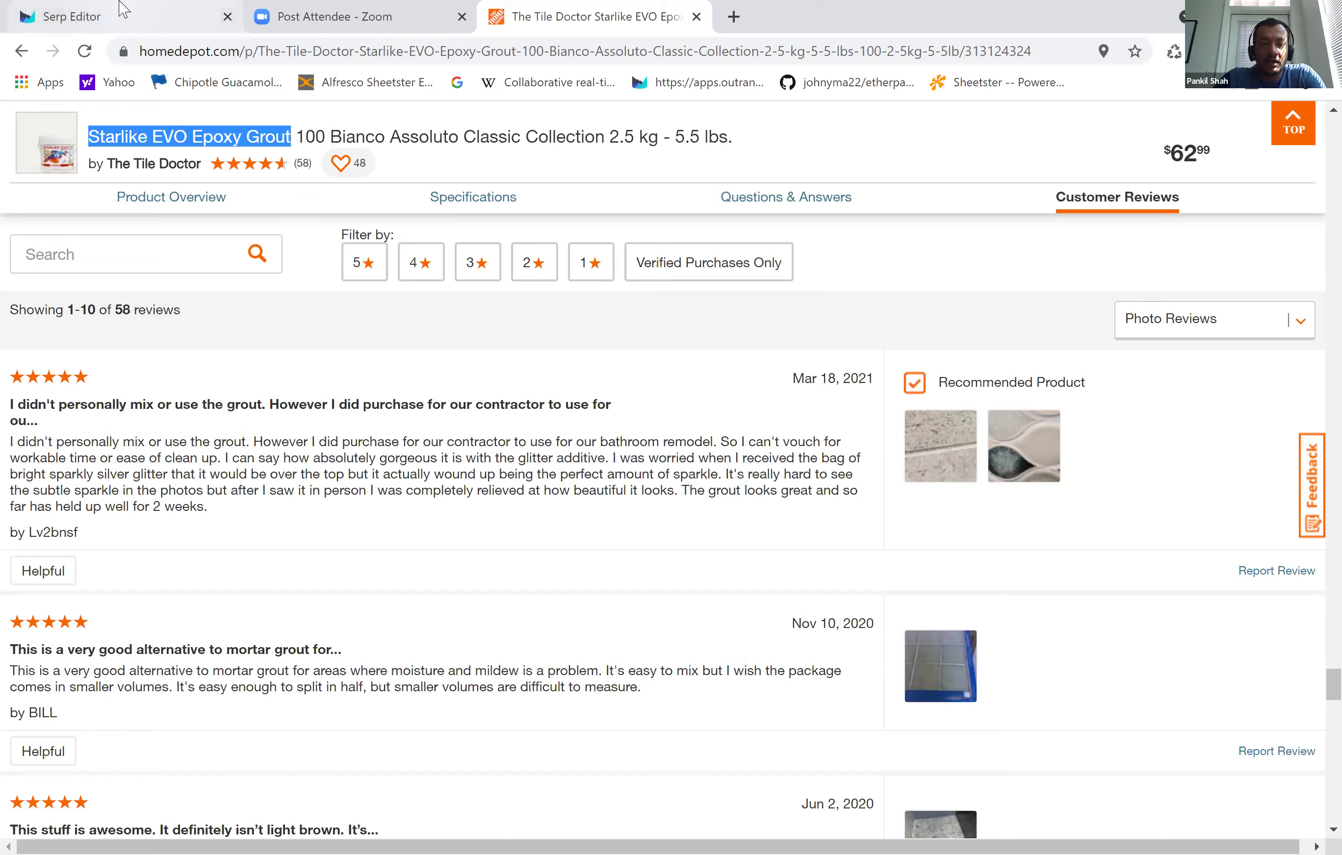
key(ctrl+1)
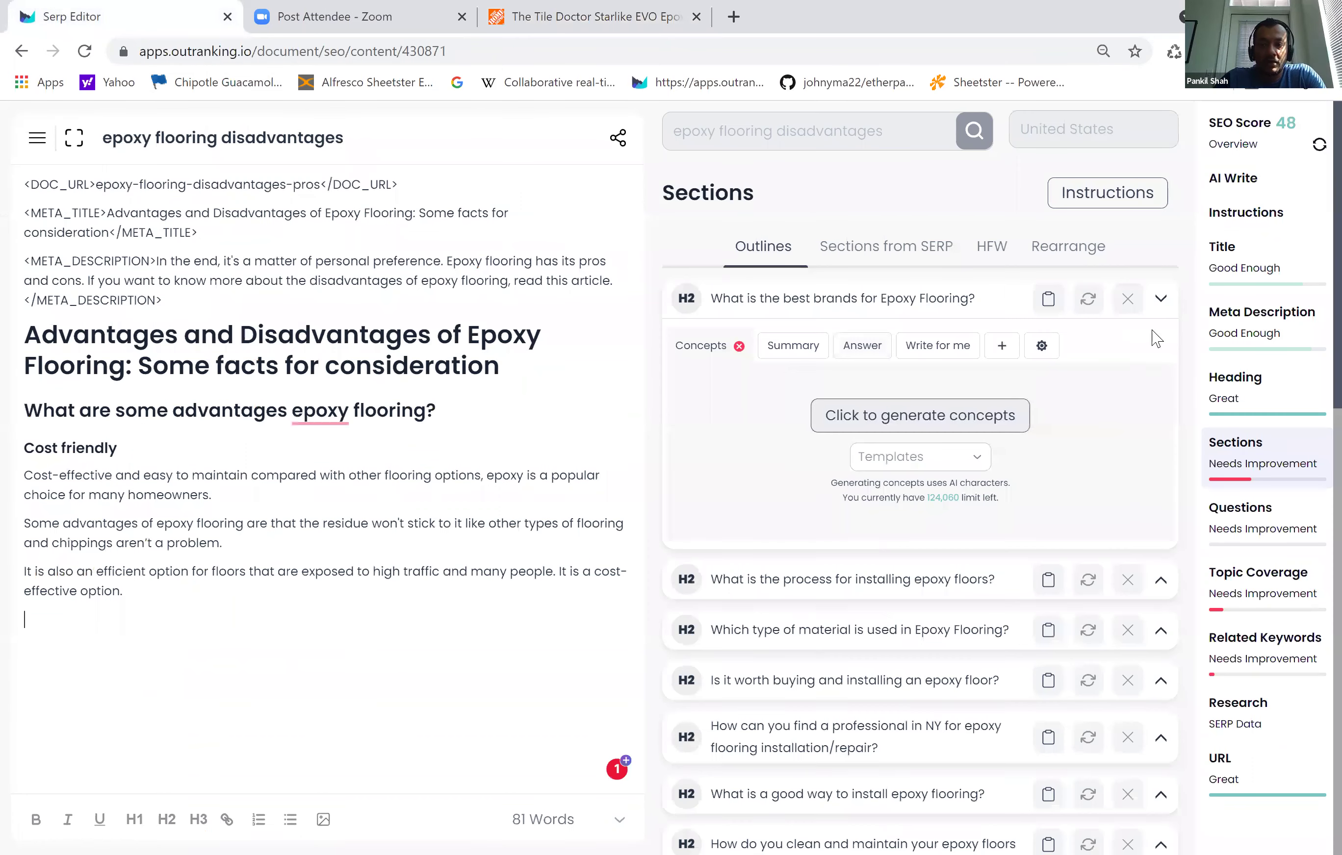
click(1161, 298)
scroll(1045, 541, down, 3)
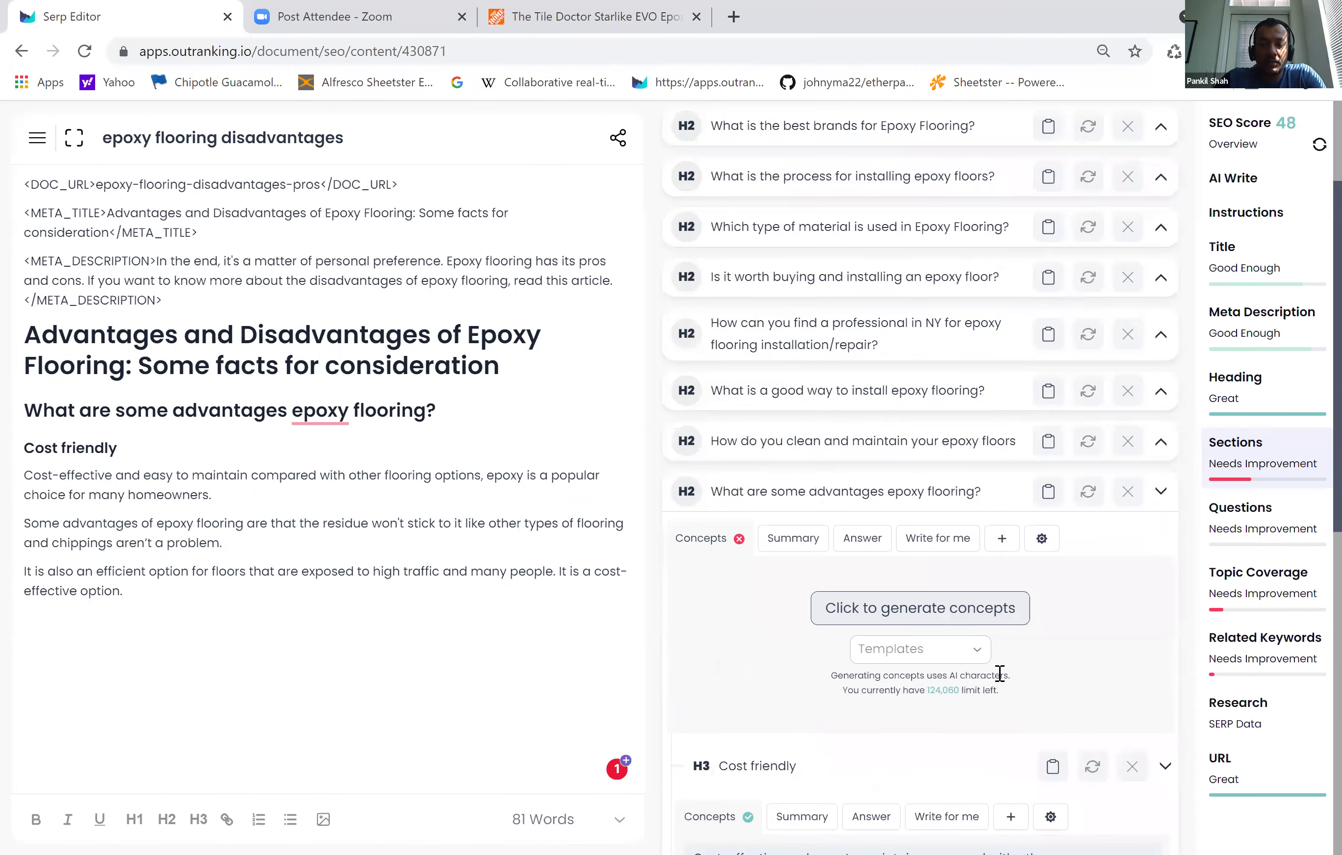
click(1162, 494)
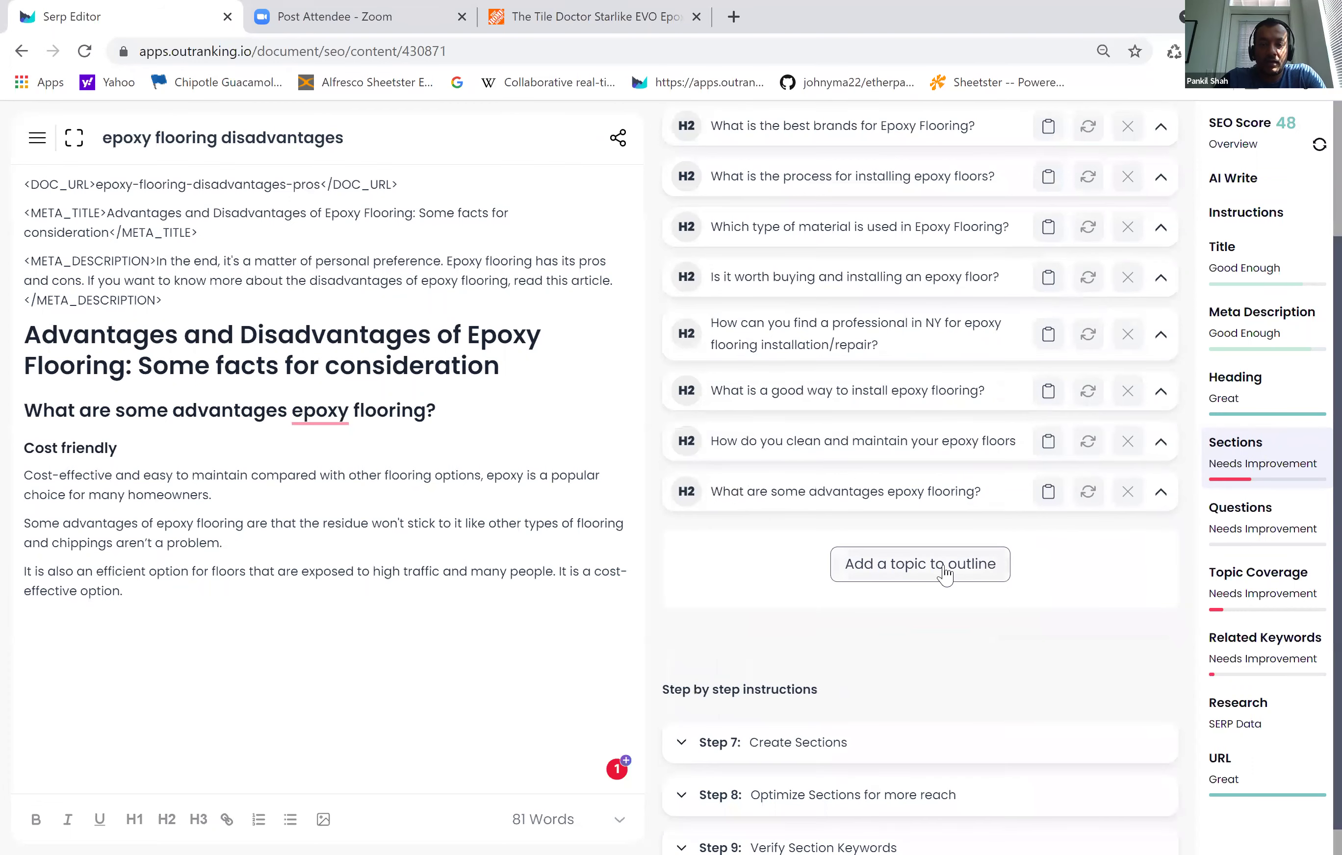
click(892, 579)
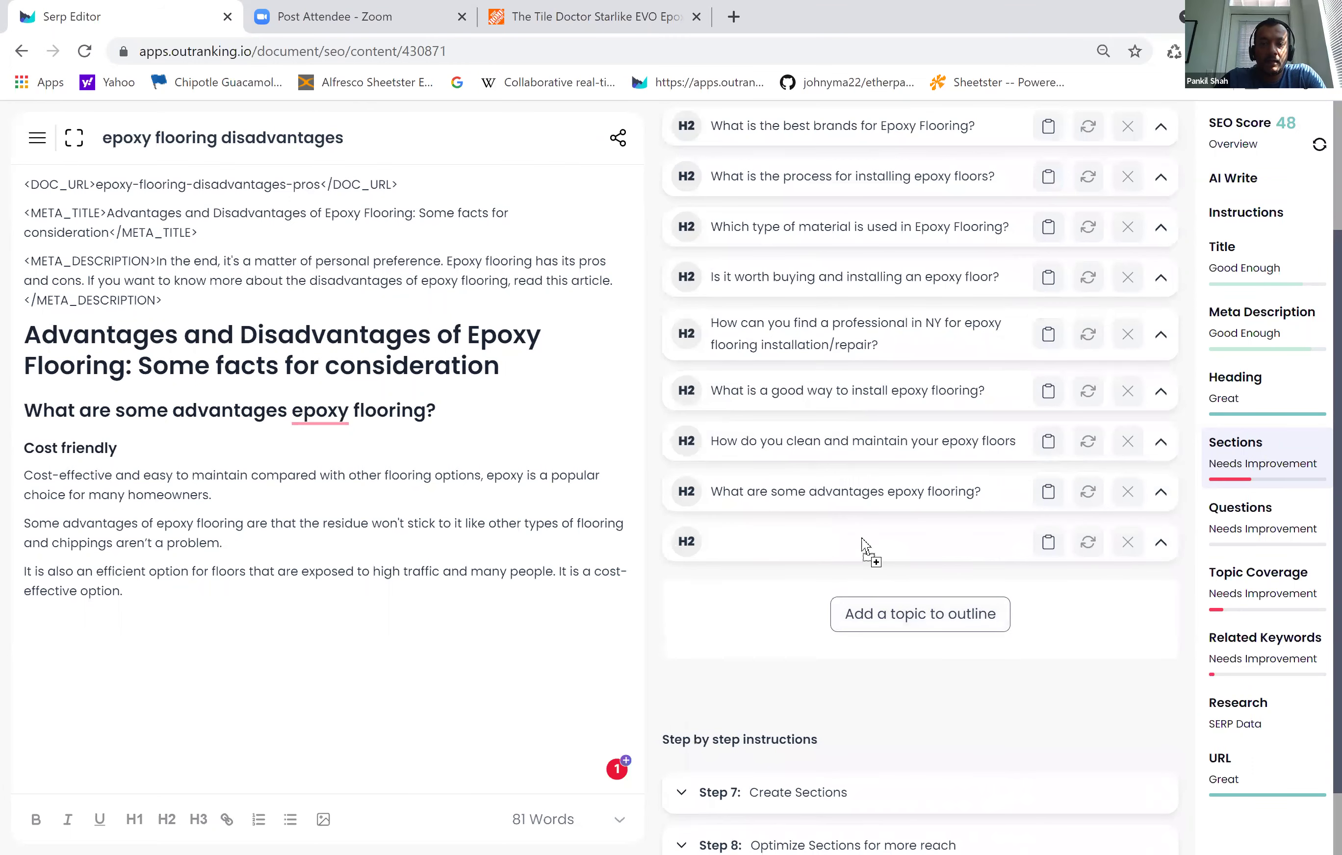
- Title the empty outline topic "Starlike EVO Epoxy Grout" using the copied product name
scroll(897, 507, up, 3)
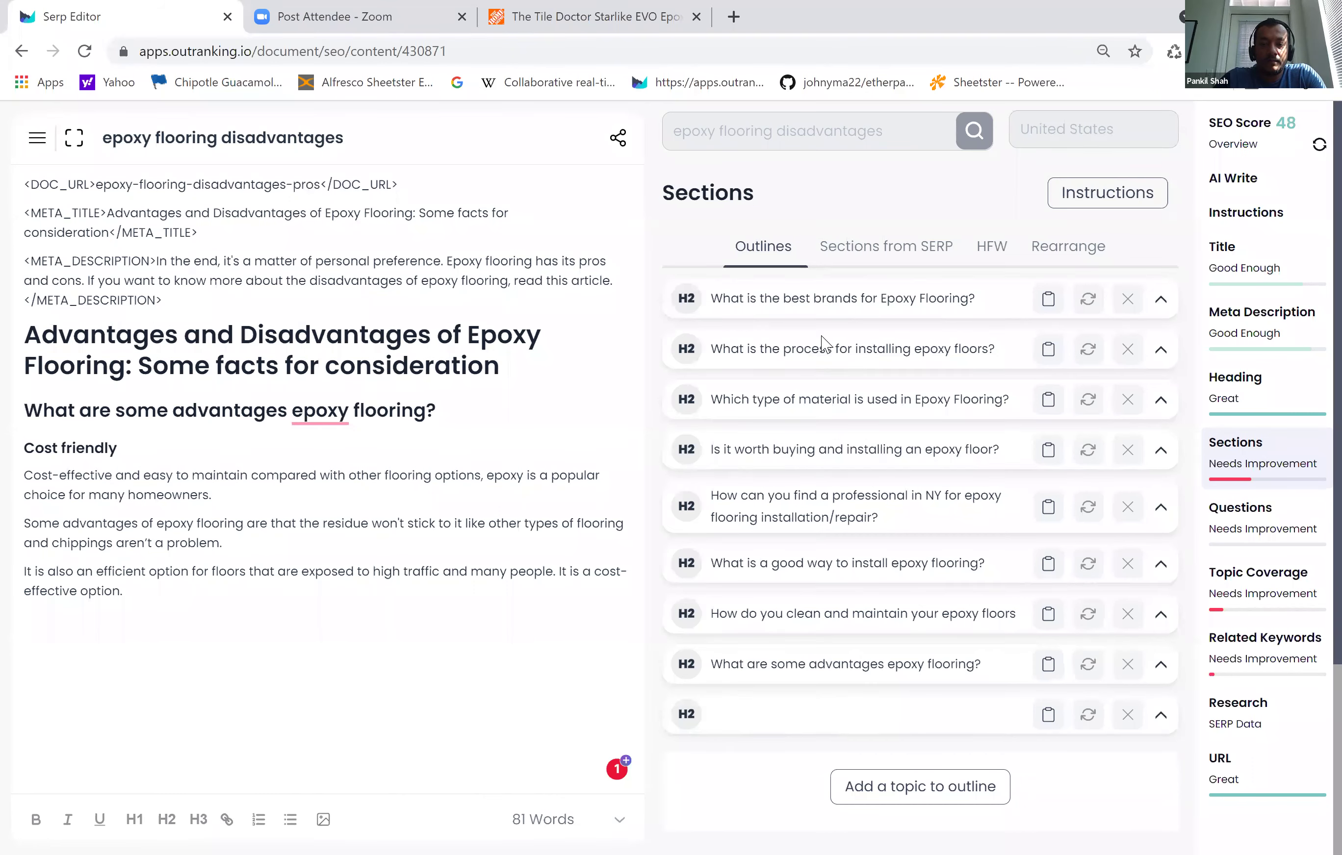
drag(765, 668, 734, 348)
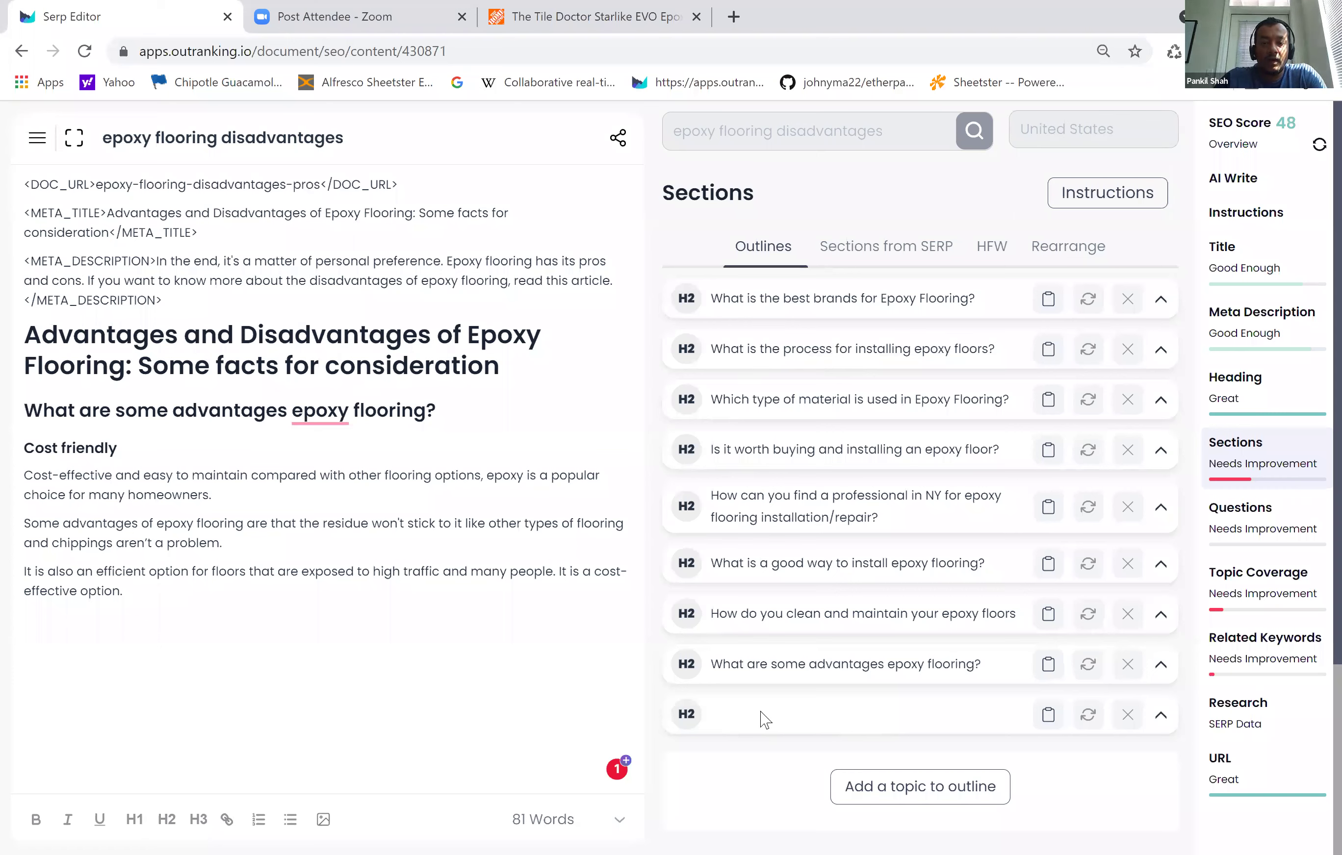
click(791, 716)
key(ctrl+v)
click(1011, 777)
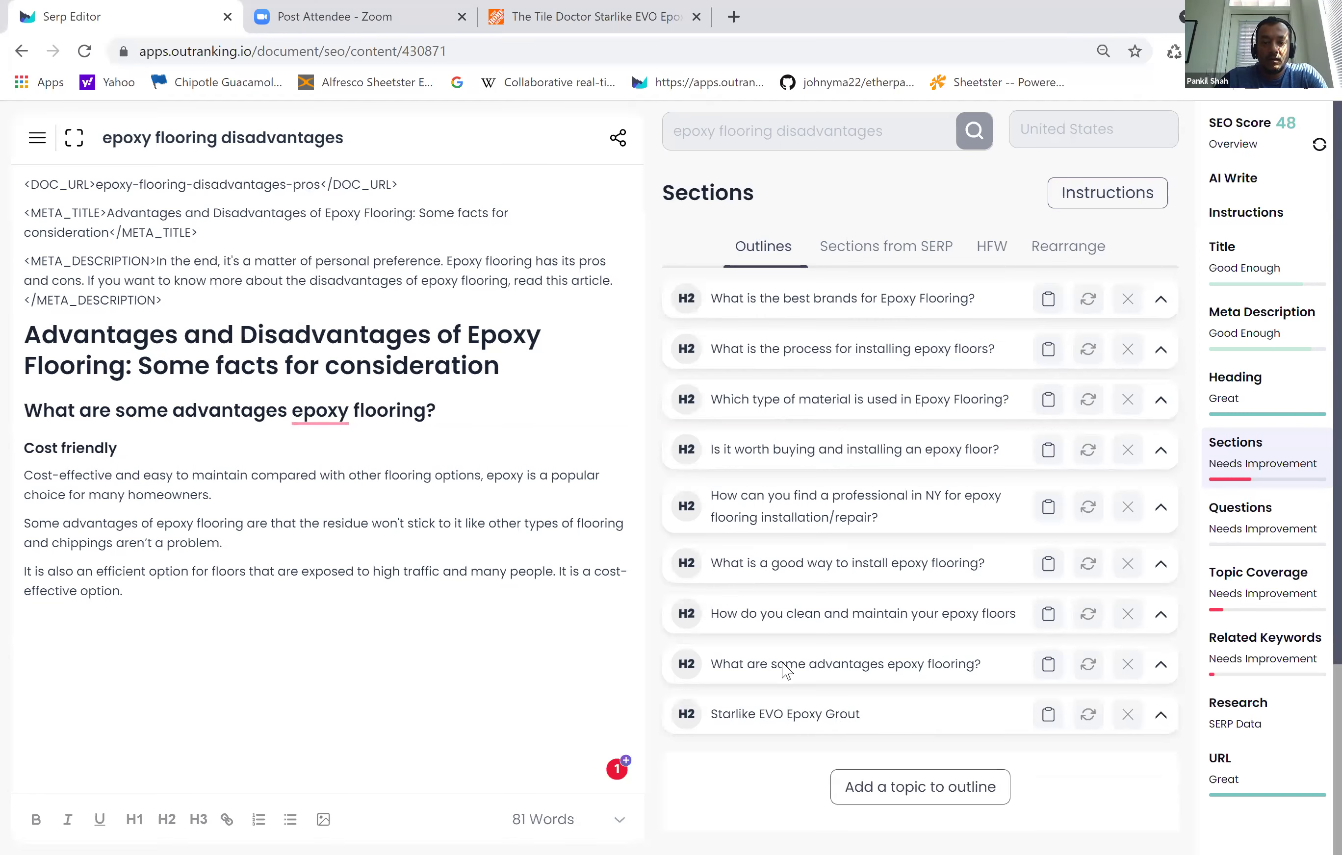
- Nest the "Starlike EVO Epoxy Grout" topic as an H3 under "What is the best brands for Epoxy Flooring?" and expand it
drag(724, 721, 726, 358)
drag(691, 727, 691, 349)
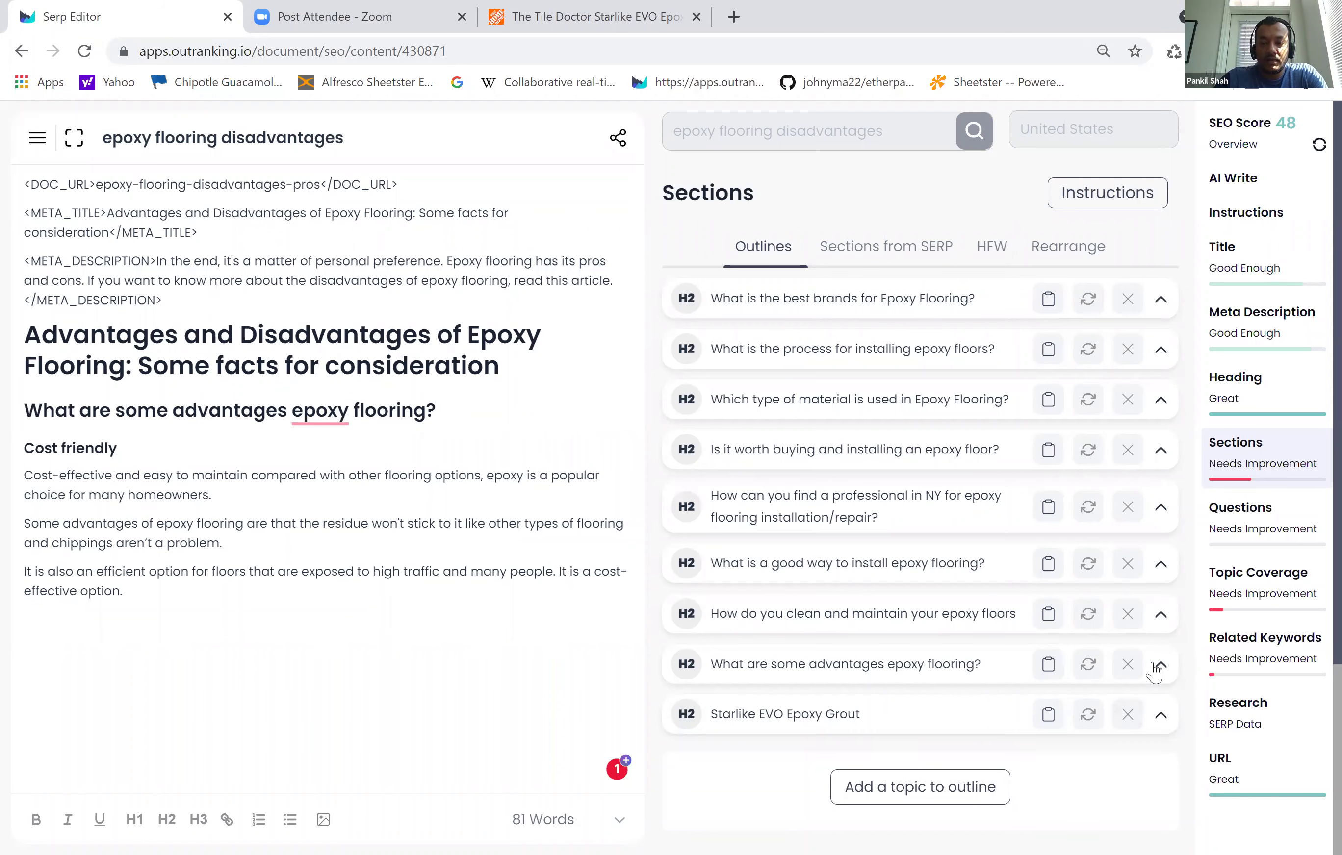
click(1159, 304)
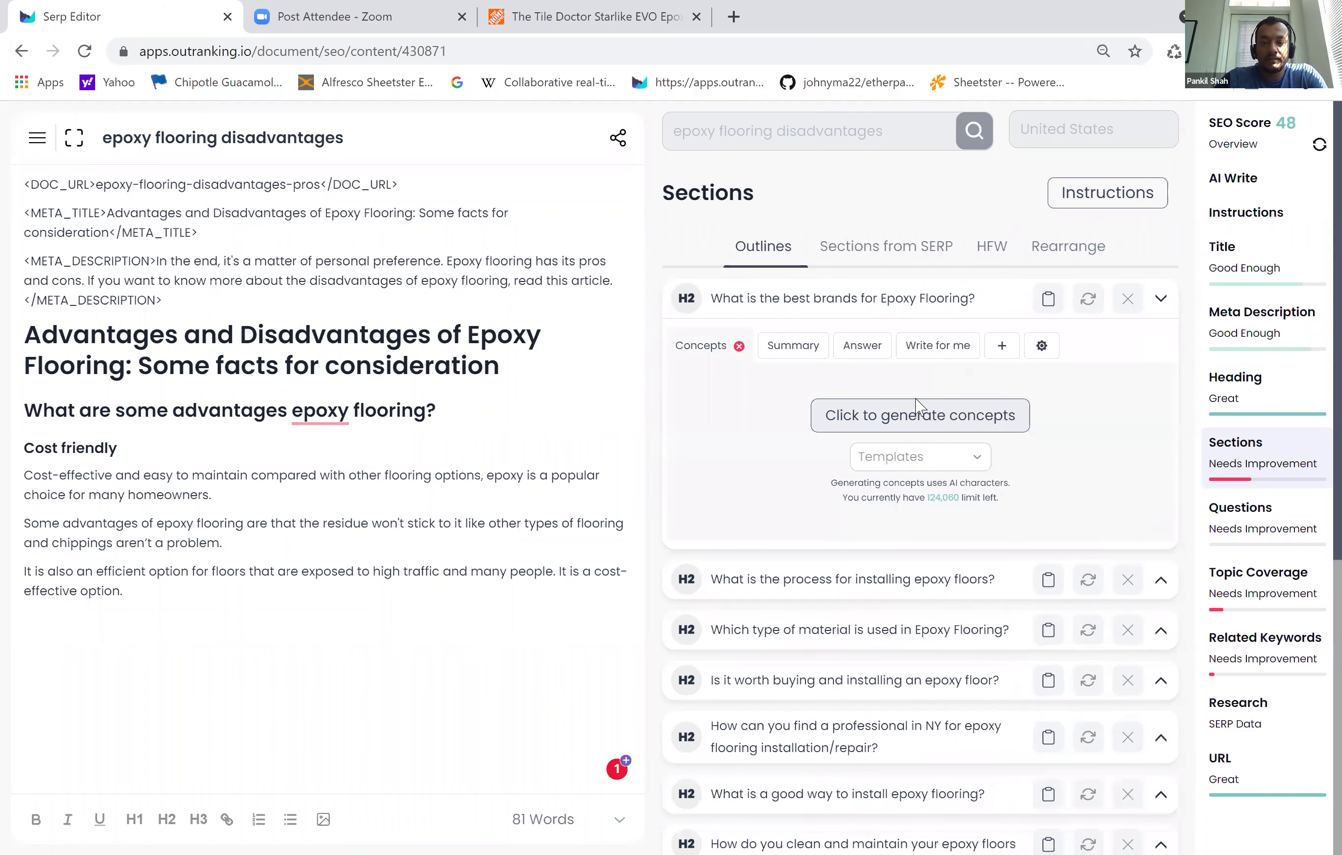
scroll(789, 697, down, 3)
drag(795, 223, 798, 227)
scroll(1054, 422, up, 3)
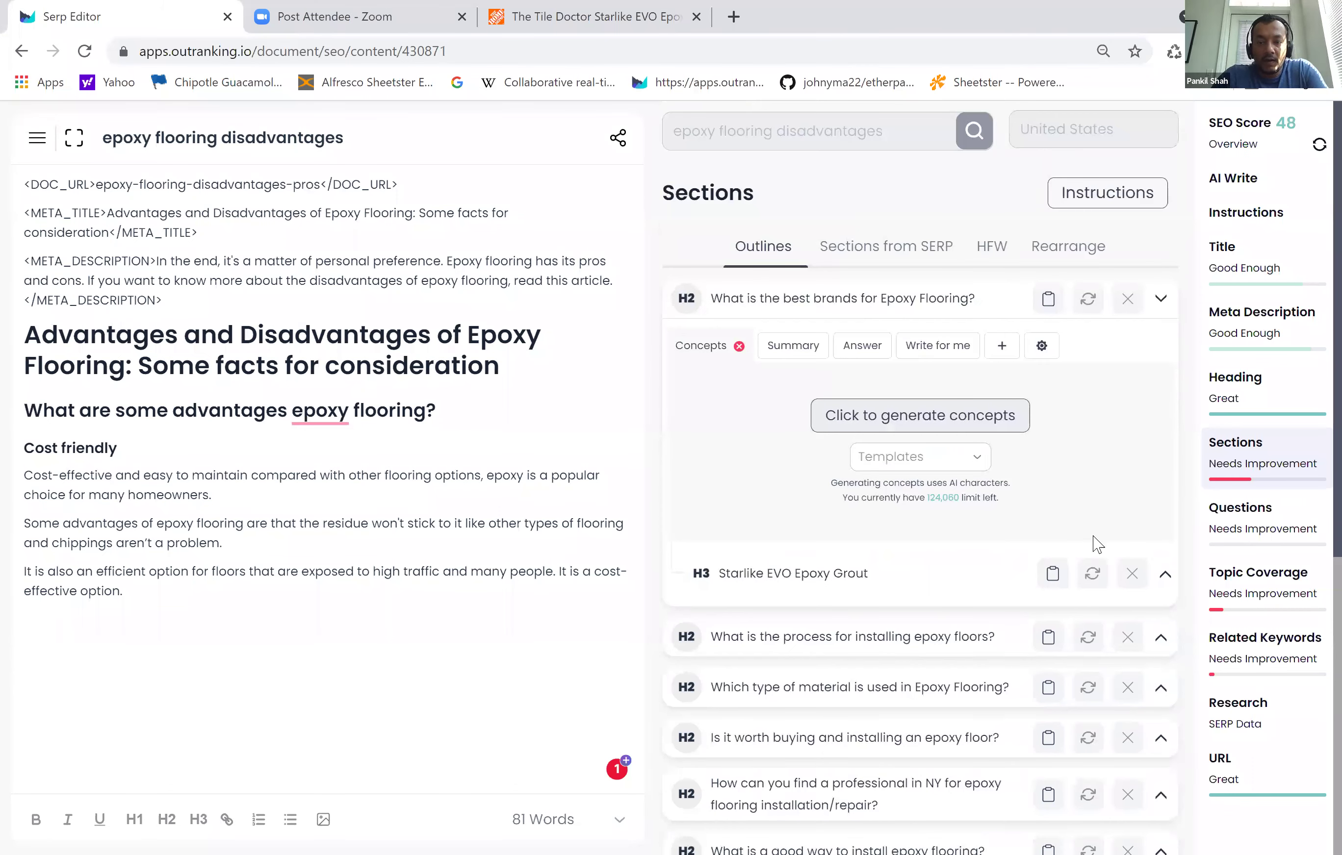
click(1164, 574)
scroll(1054, 539, down, 4)
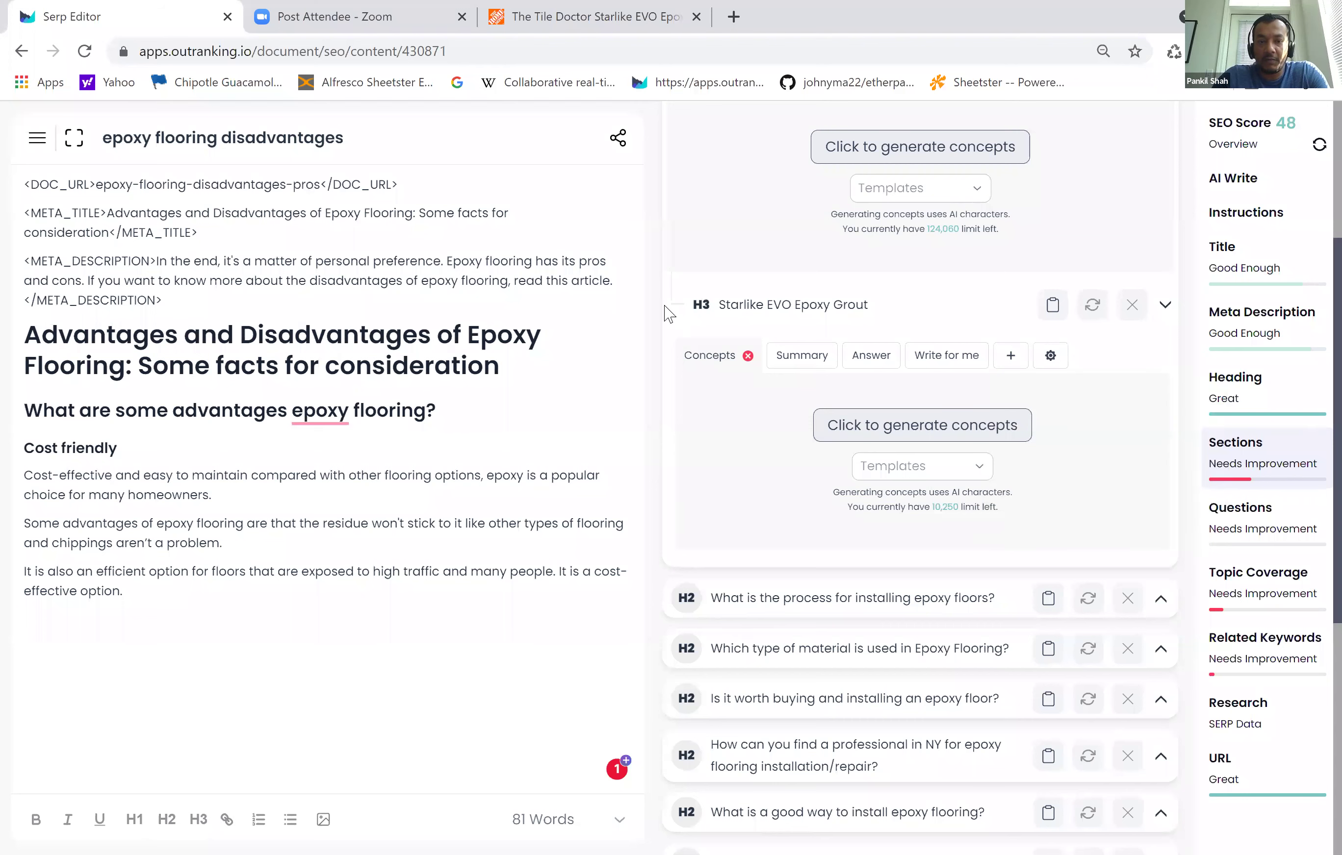
- Insert a blank line below the article title and rename the best-brands outline heading to "Products to help with Epoxy Flooring"
key(Return)
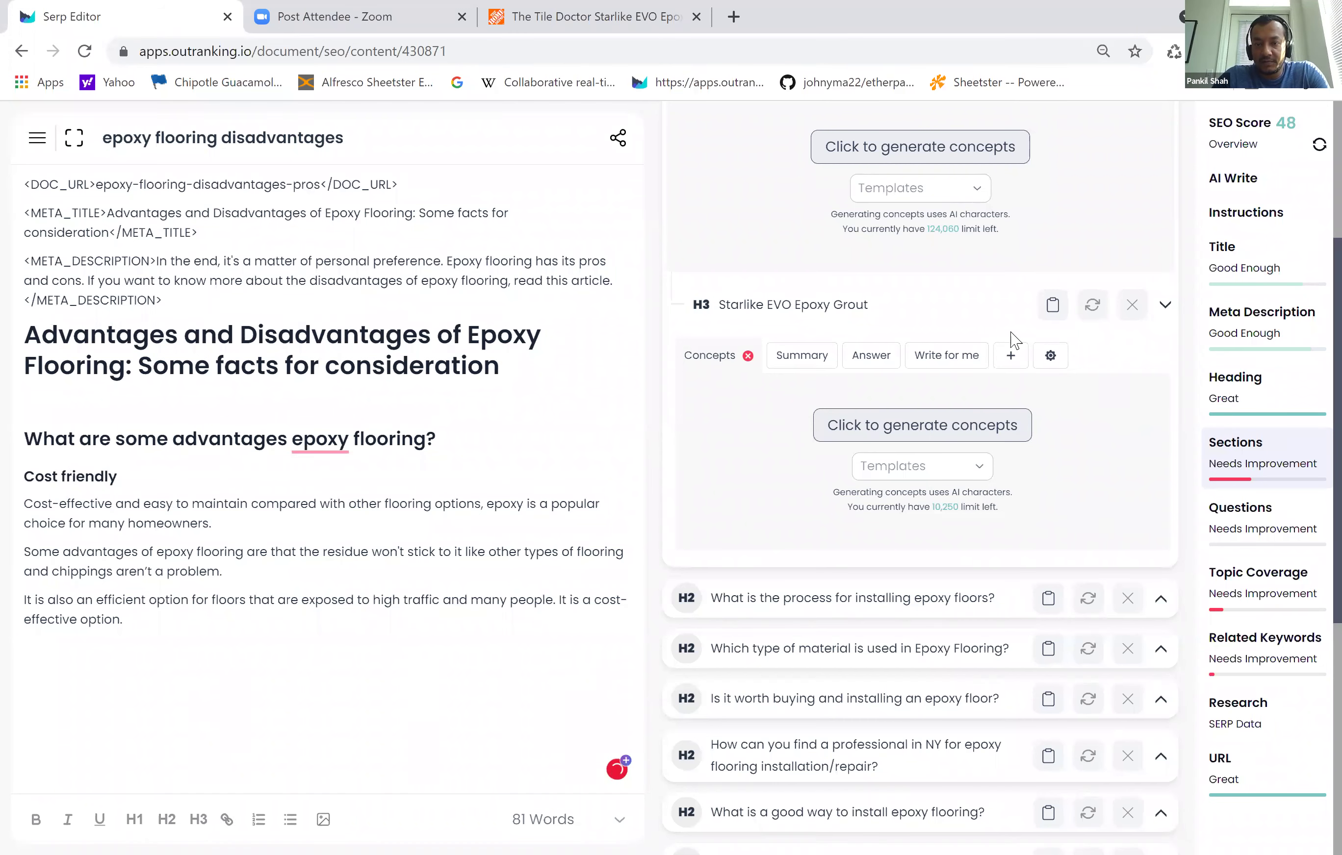
scroll(820, 274, up, 5)
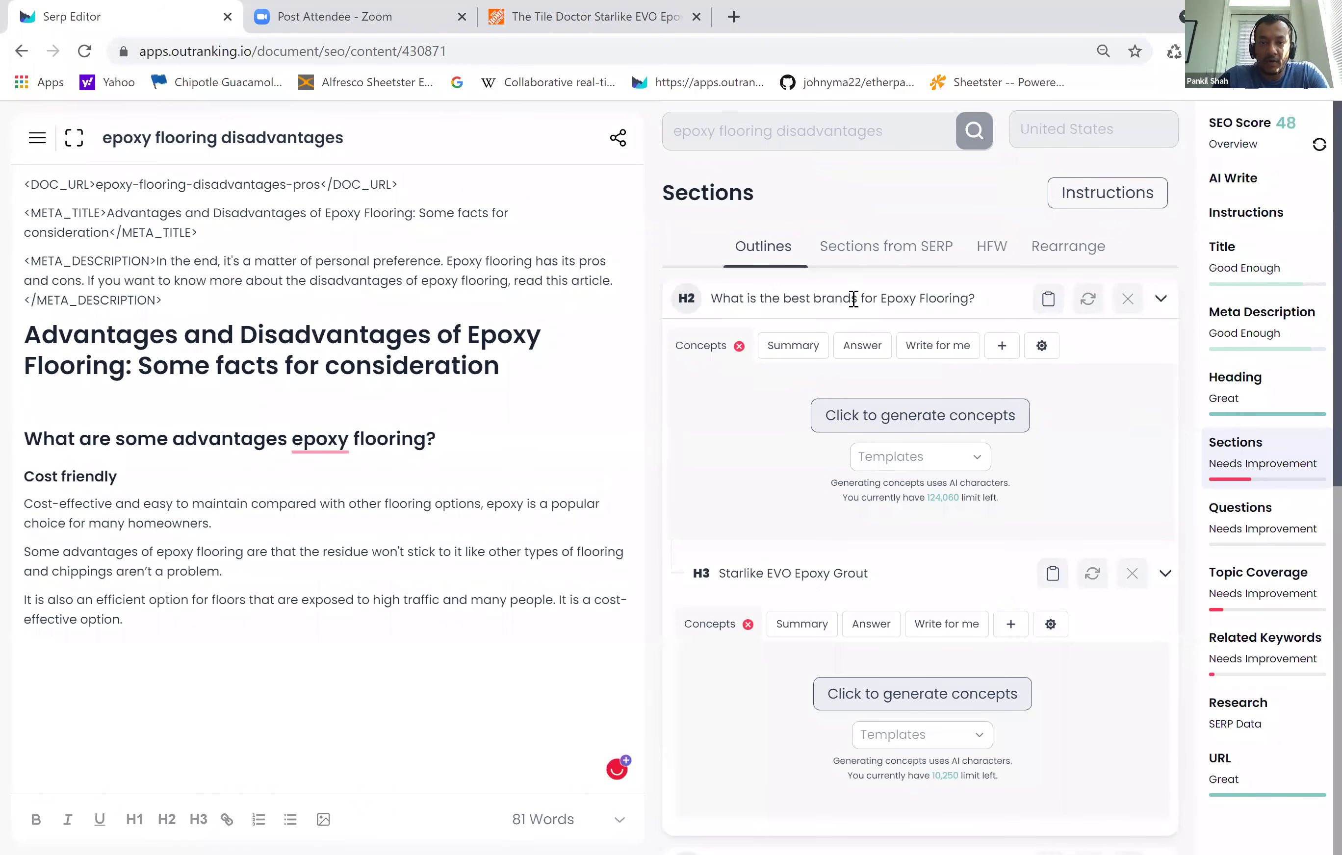
click(974, 307)
drag(886, 302, 698, 309)
key(BackSpace)
text(Products to hel;p)
key(BackSpace)
key(BackSpace)
text(p with)
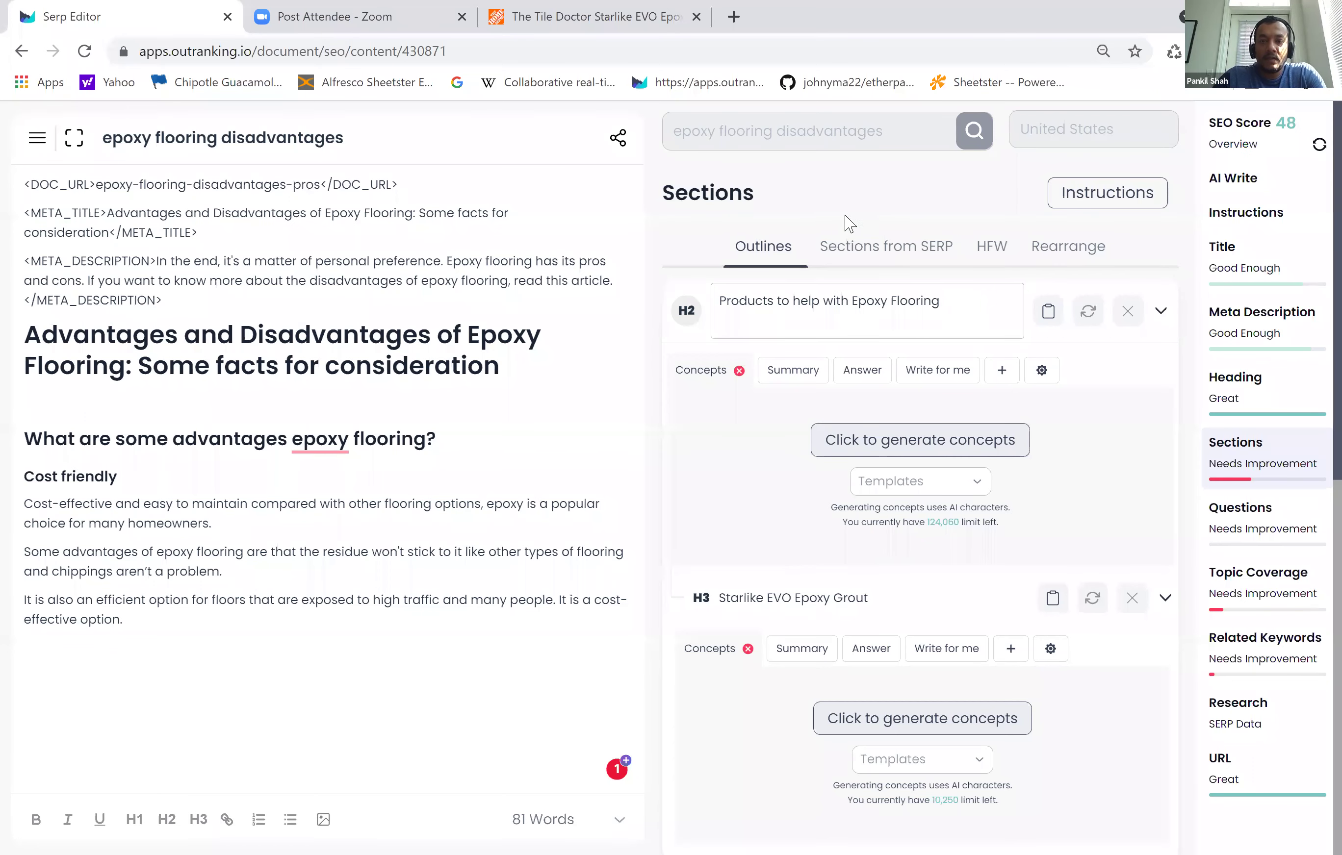
click(825, 186)
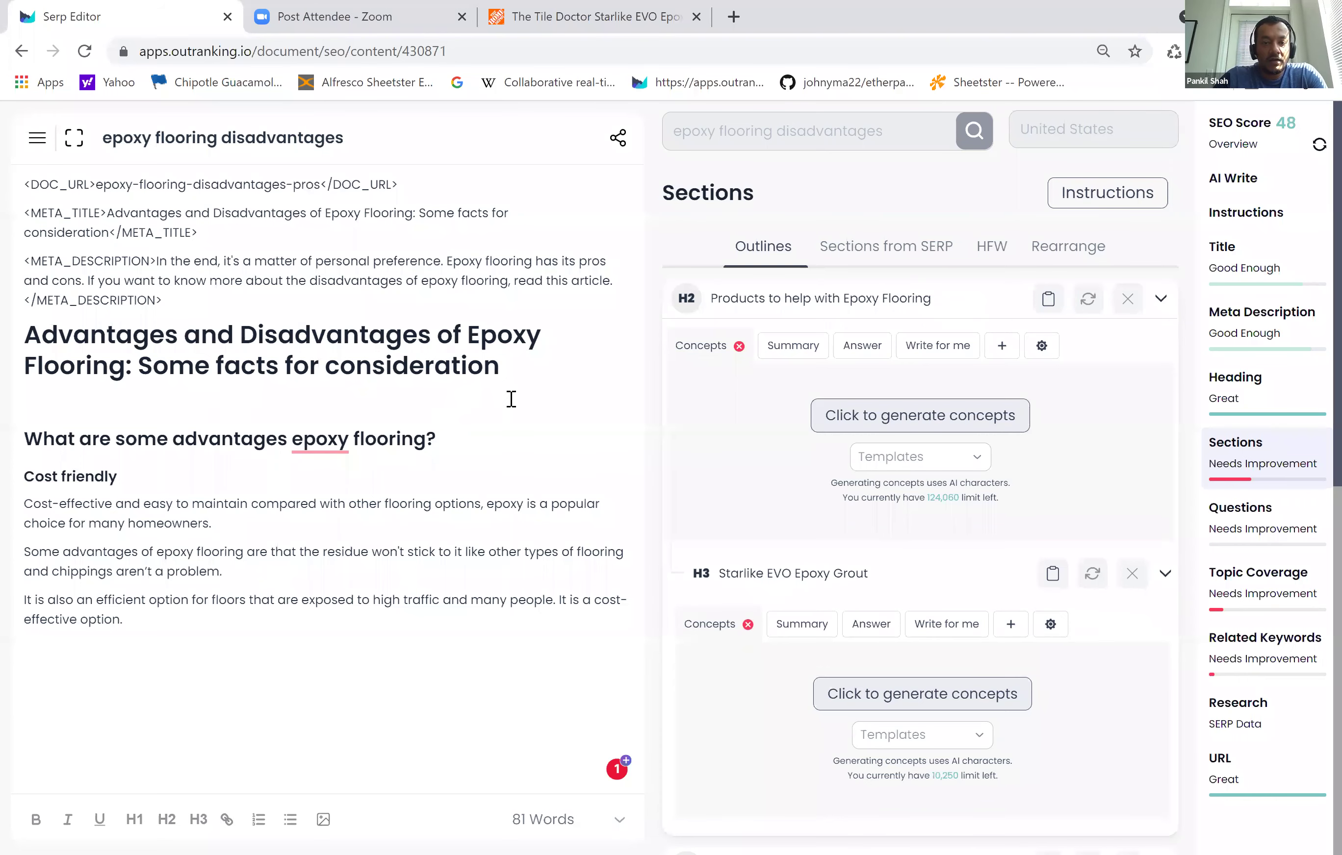
- Add another blank line below the article title and open the custom content field of the "Products to help with Epoxy Flooring" section
click(507, 364)
key(Return)
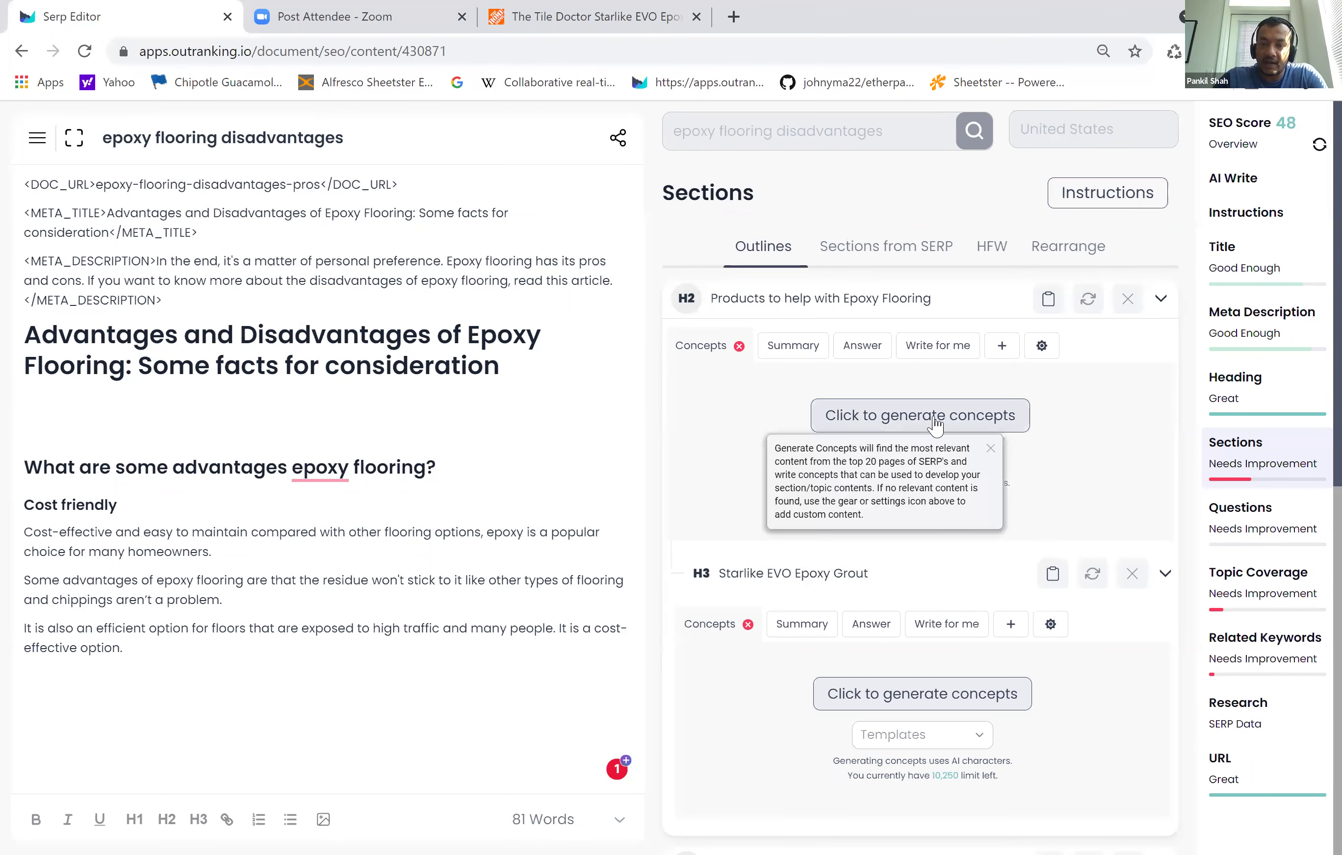
click(1041, 344)
click(899, 399)
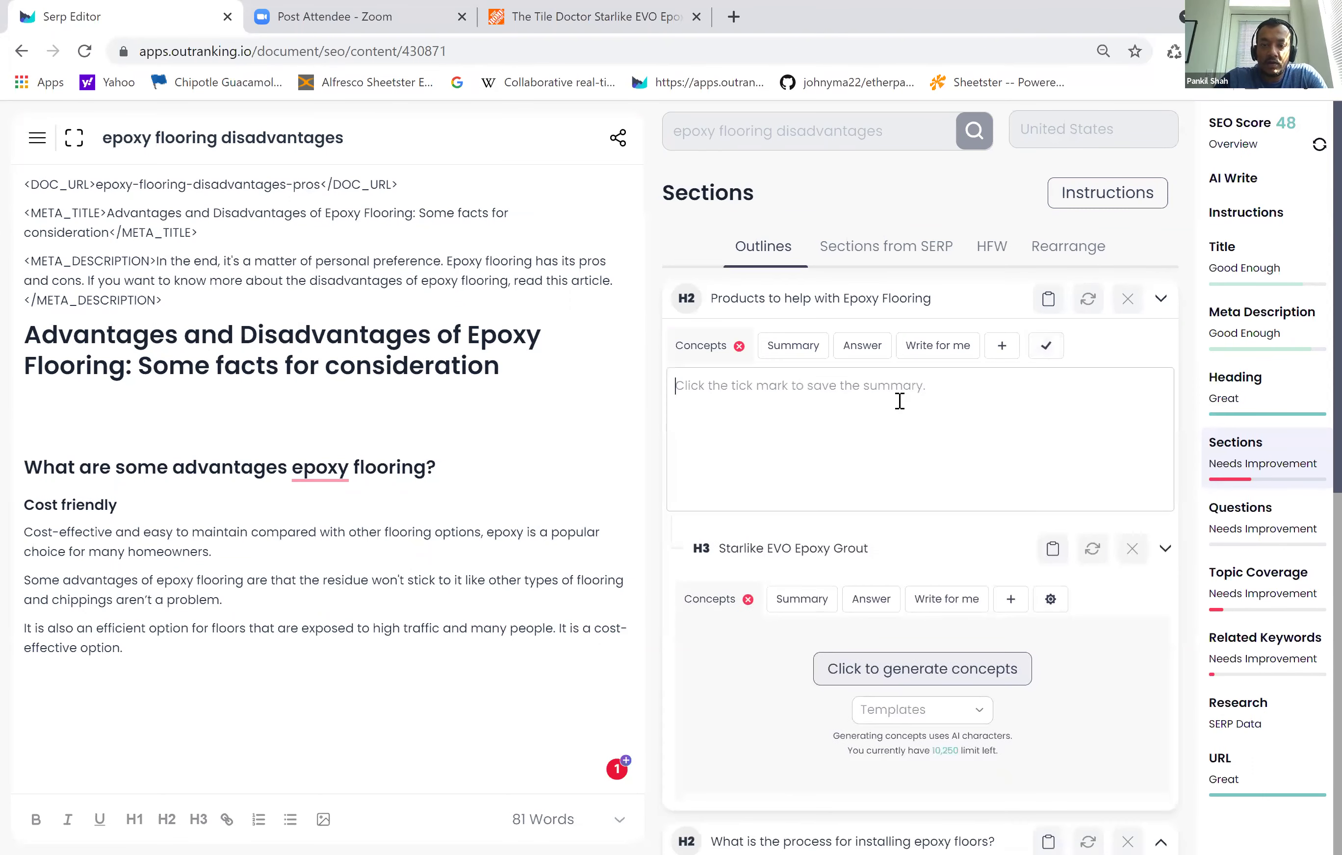
key(ctrl+v)
key(ctrl+z)
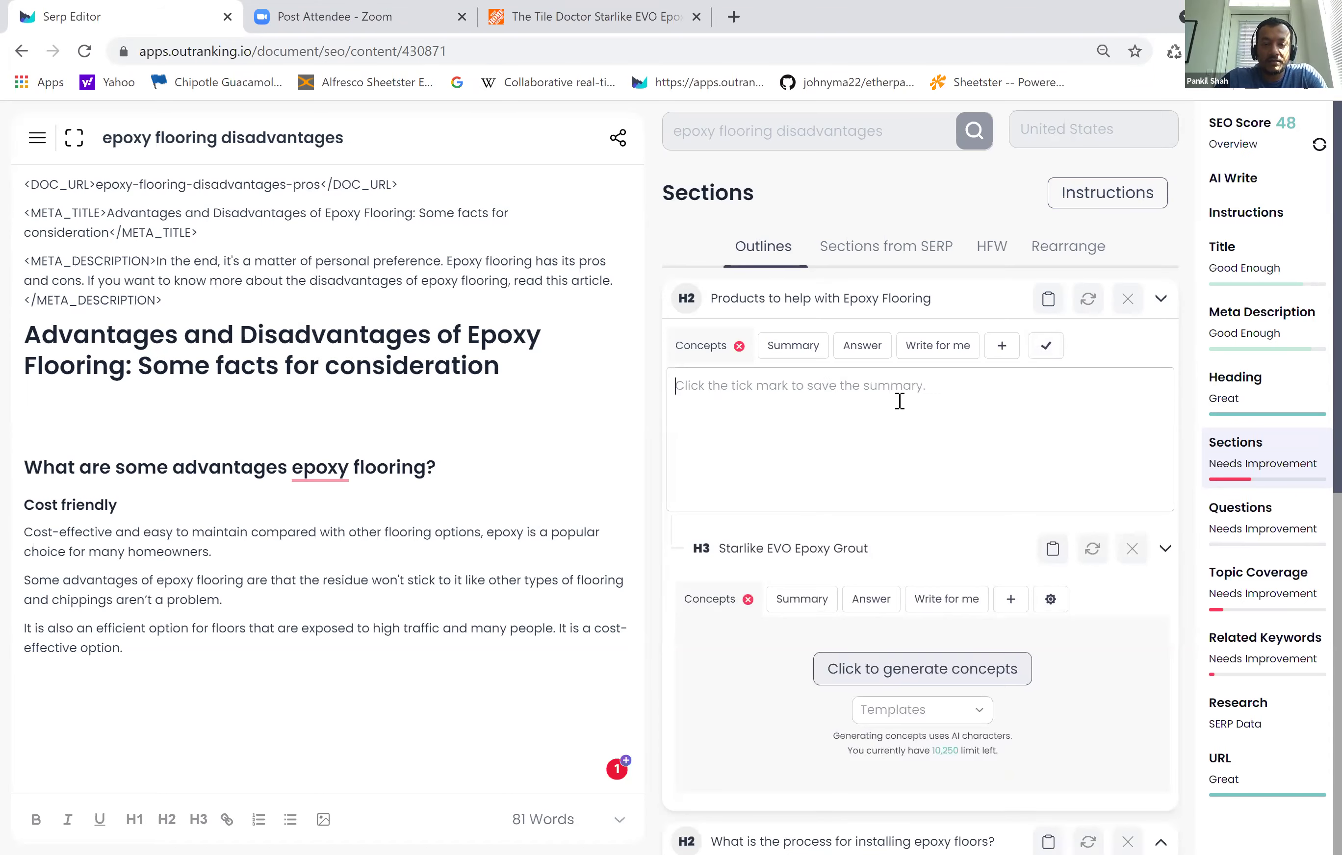
- On the Home Depot page, copy the Product Overview text from its first paragraph through the Tile Doctor Green Epoxy Float recommendation
click(586, 6)
scroll(594, 446, up, 7)
scroll(596, 447, up, 15)
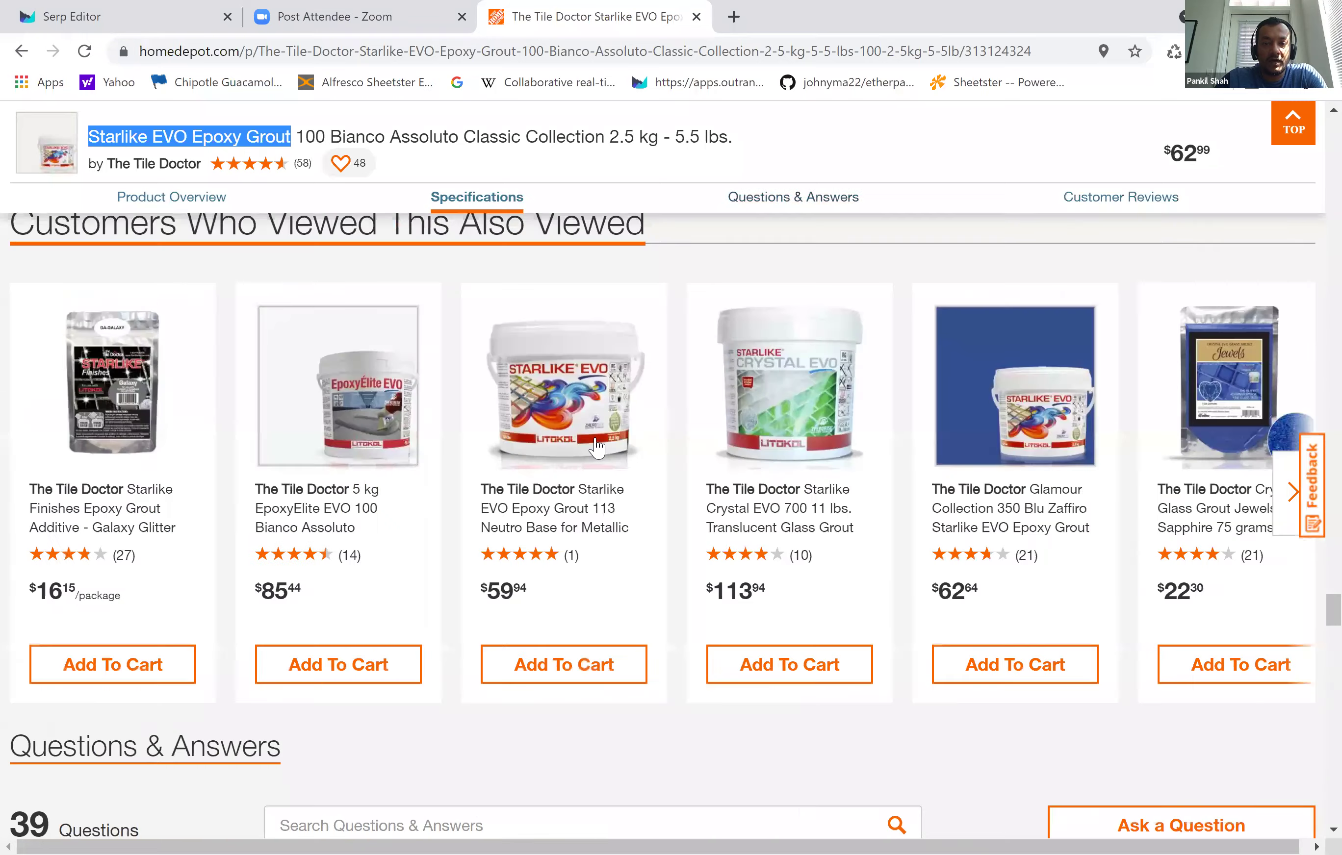
scroll(596, 447, up, 15)
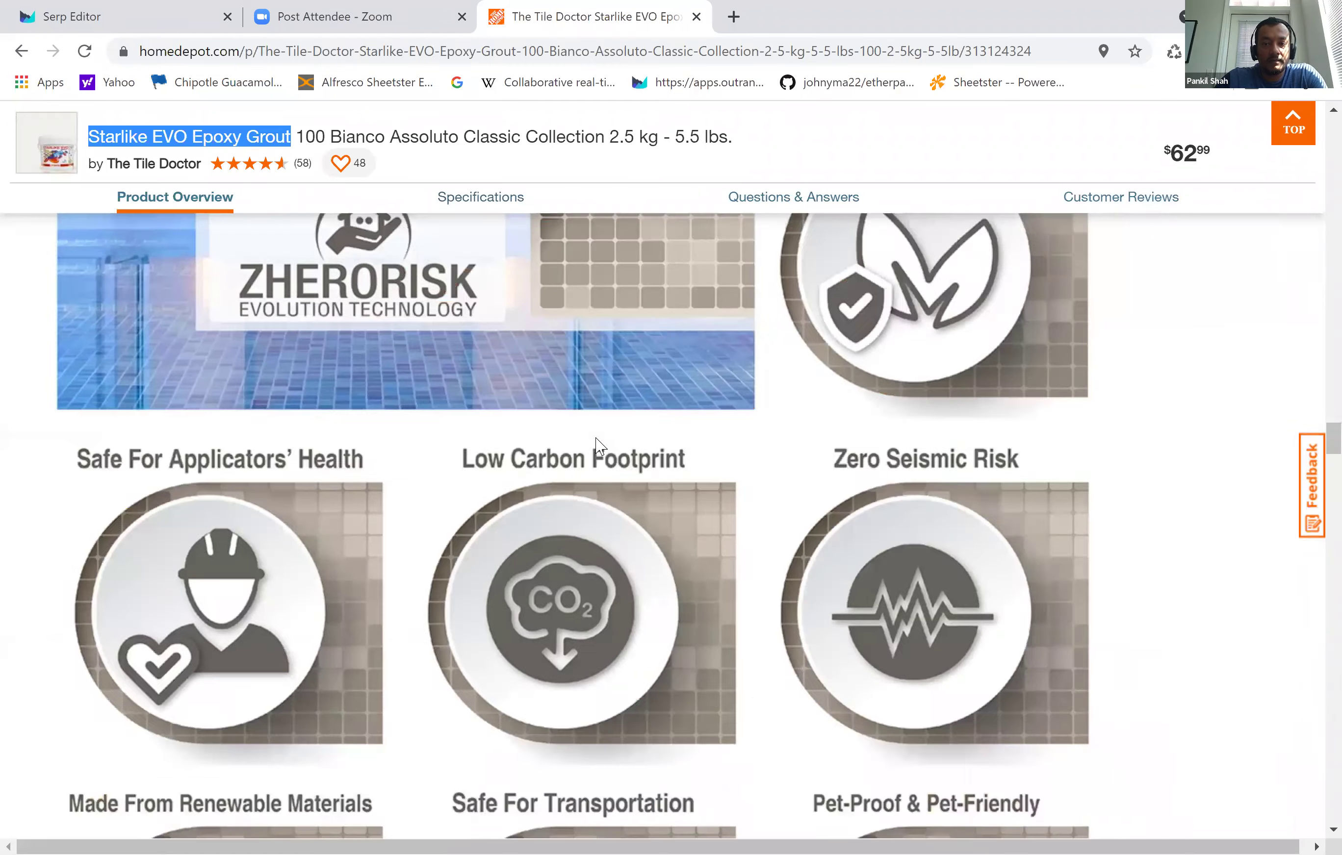
scroll(596, 438, up, 10)
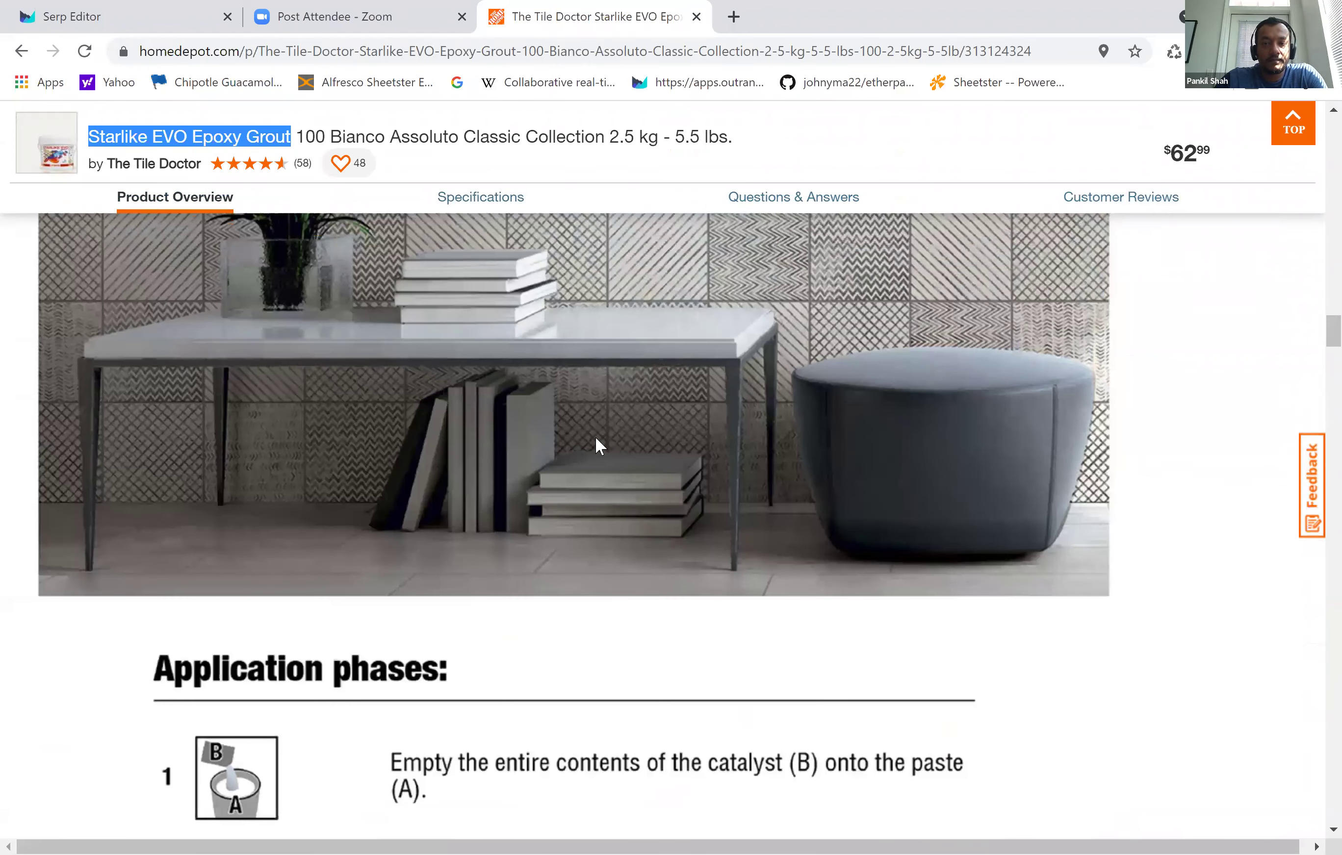
scroll(598, 446, up, 10)
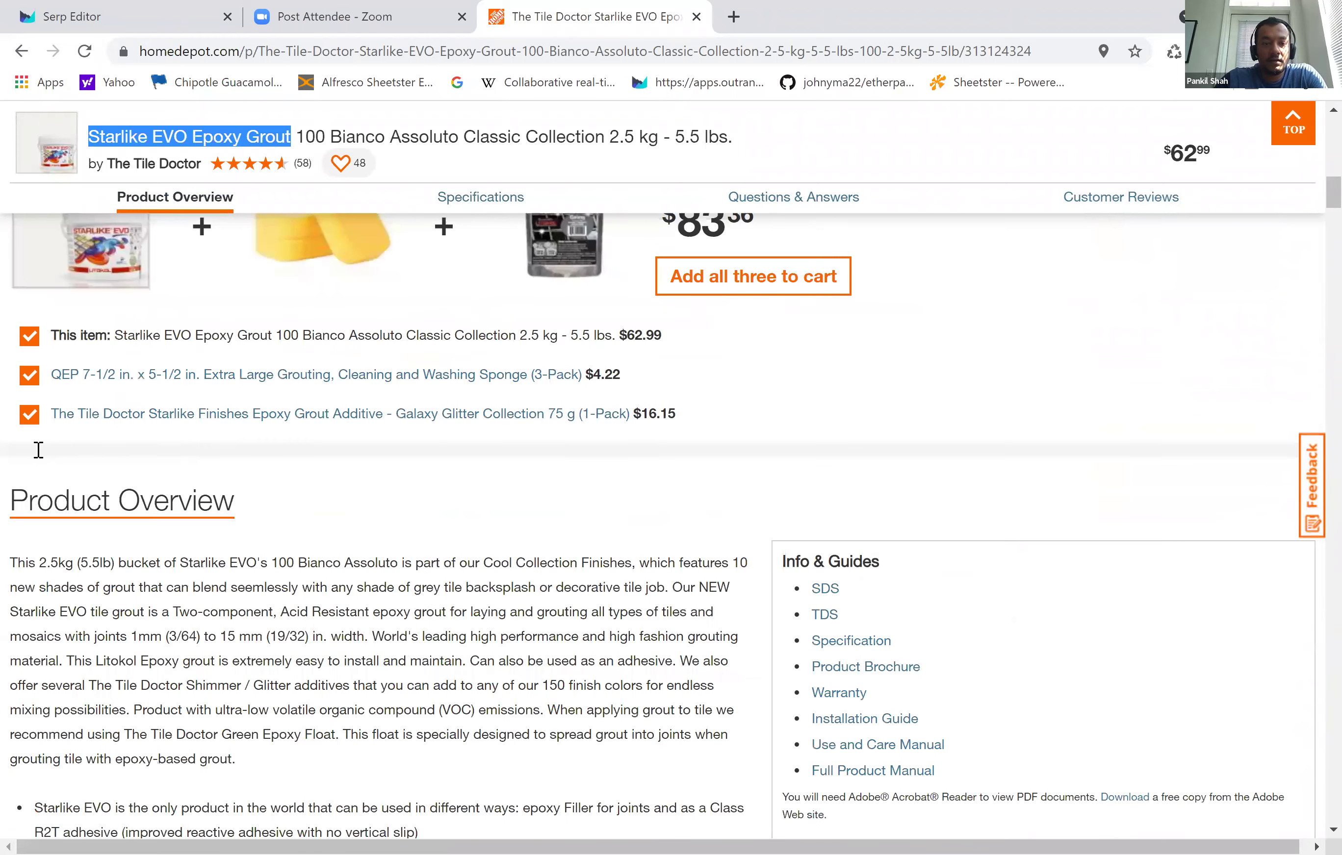
scroll(34, 451, down, 2)
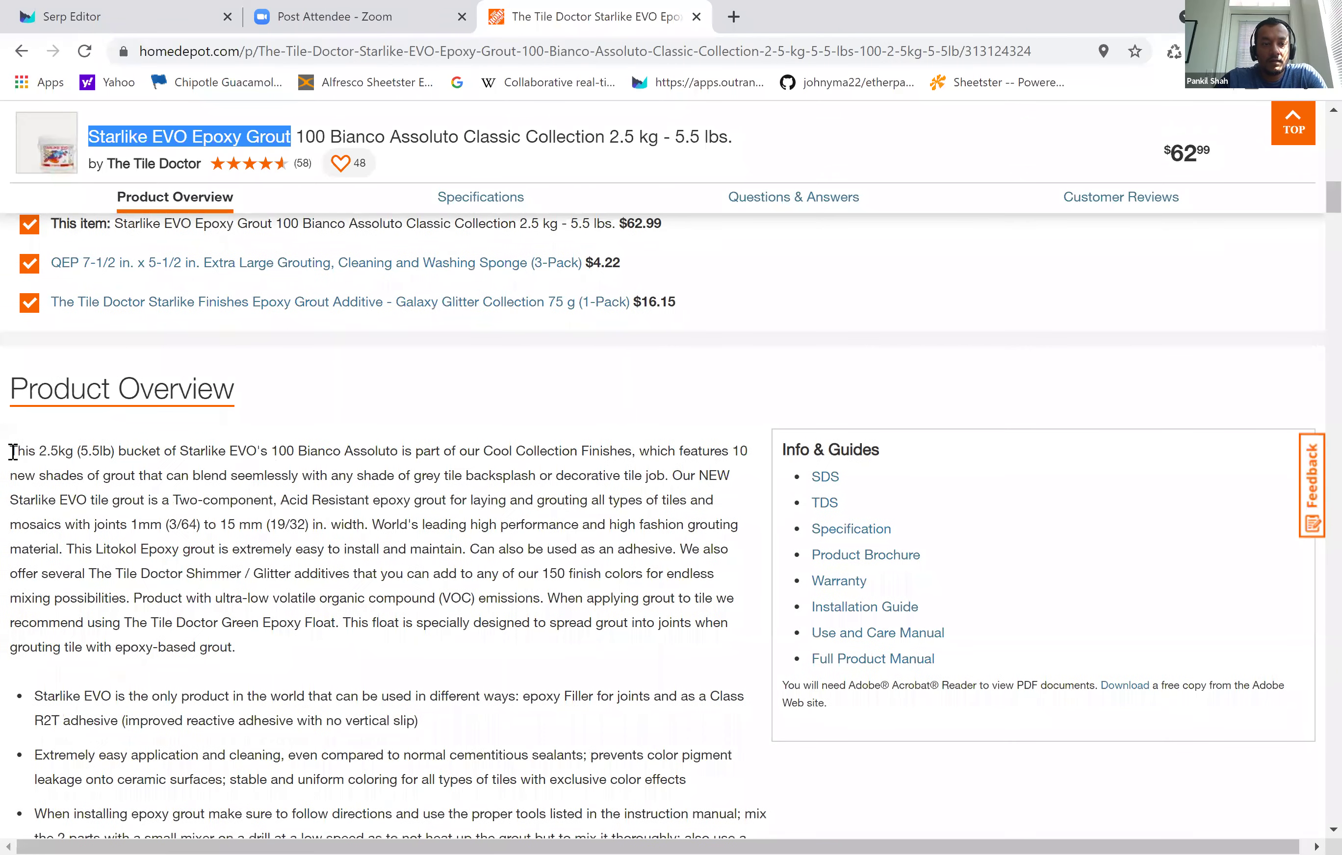
drag(10, 451, 731, 276)
scroll(727, 273, down, 4)
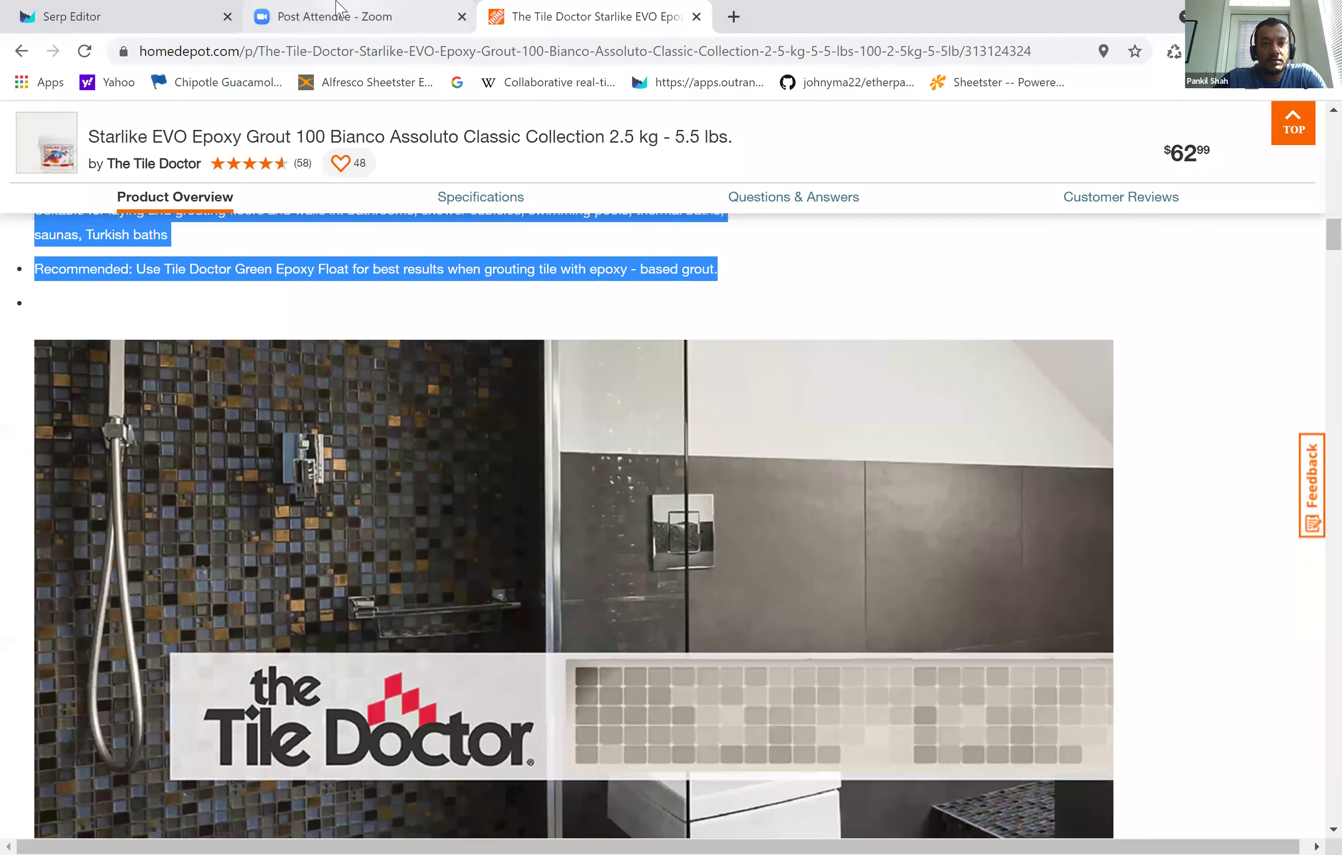
- In the Serp Editor, save the copied overview as custom content for "Products to help with Epoxy Flooring" and generate its concepts
click(113, 17)
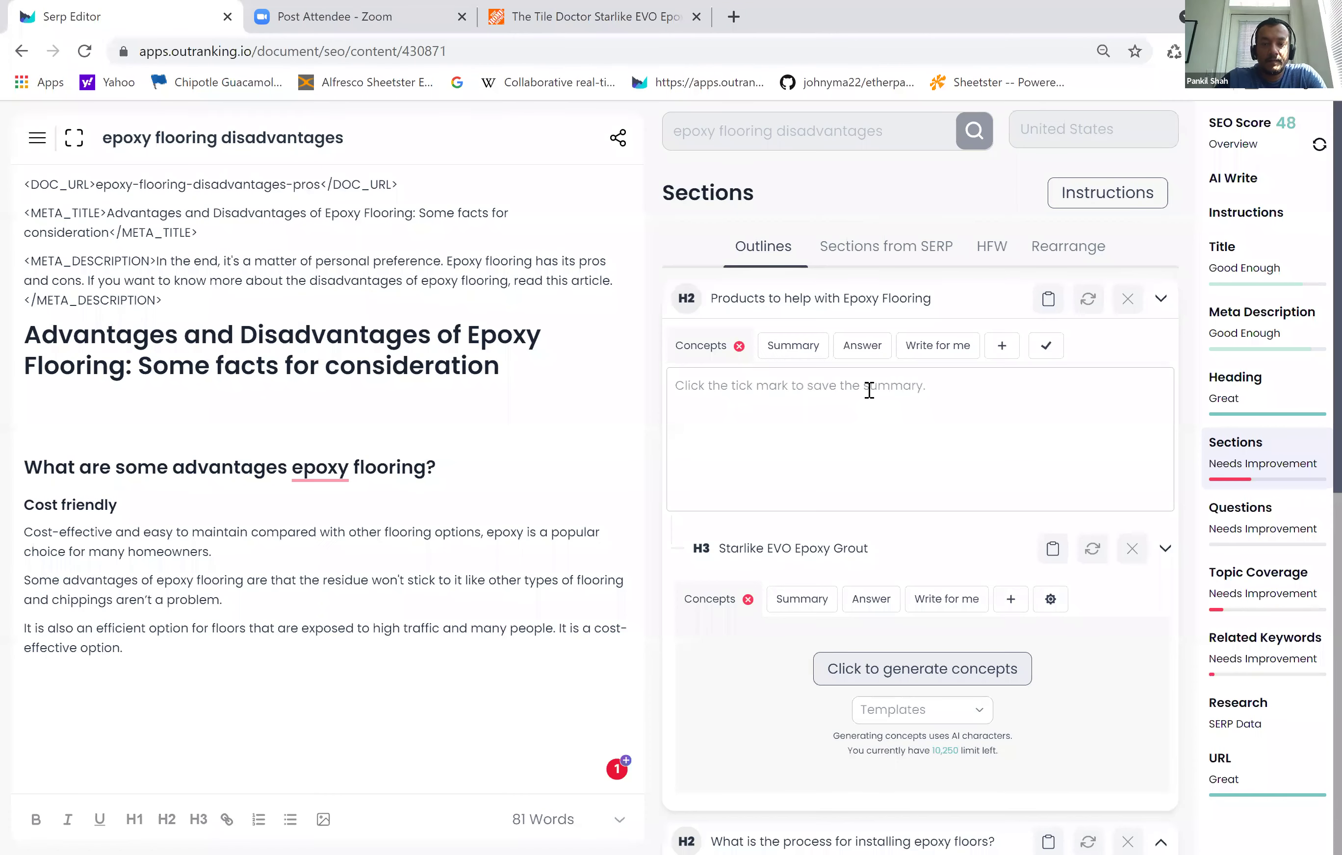
click(869, 390)
key(ctrl+v)
key(Escape)
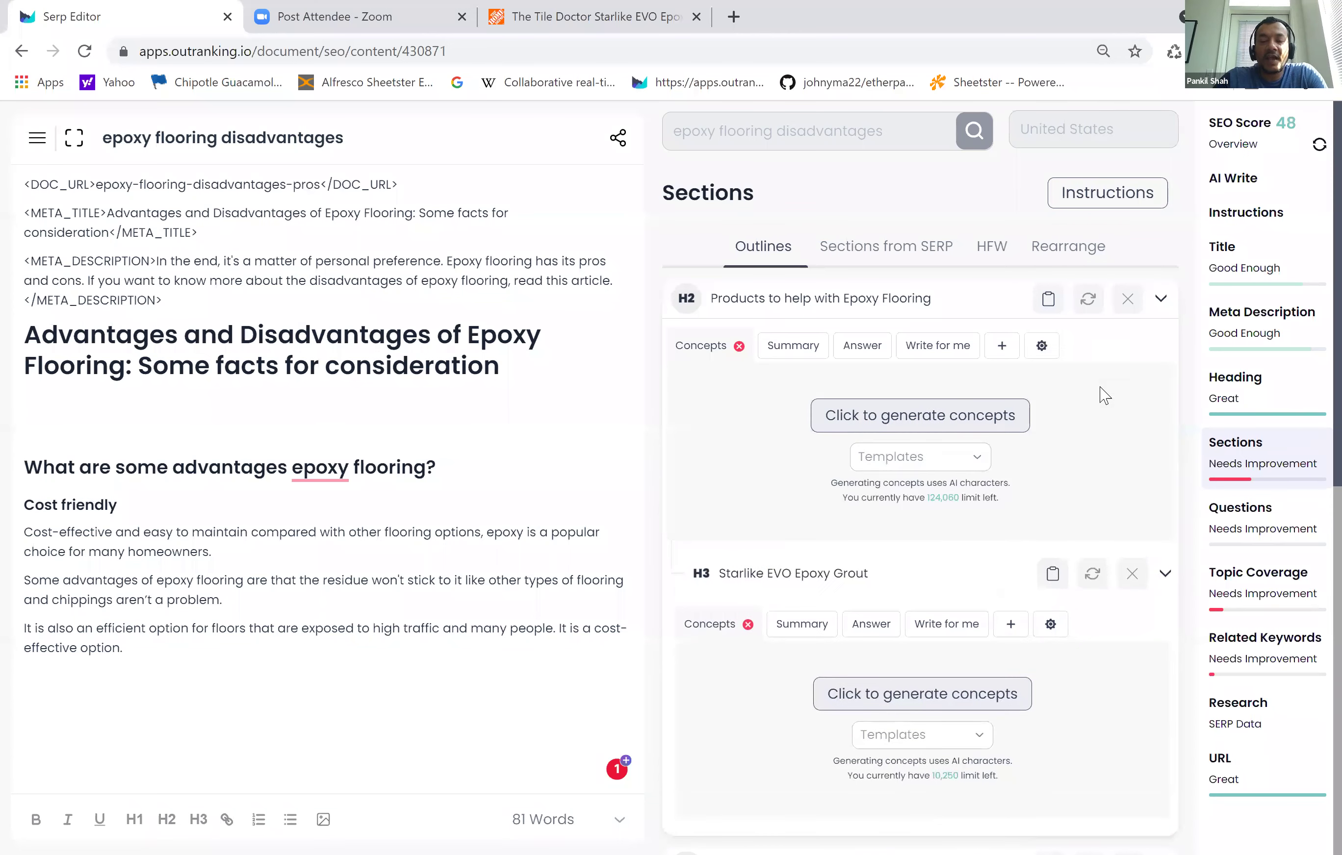
click(888, 424)
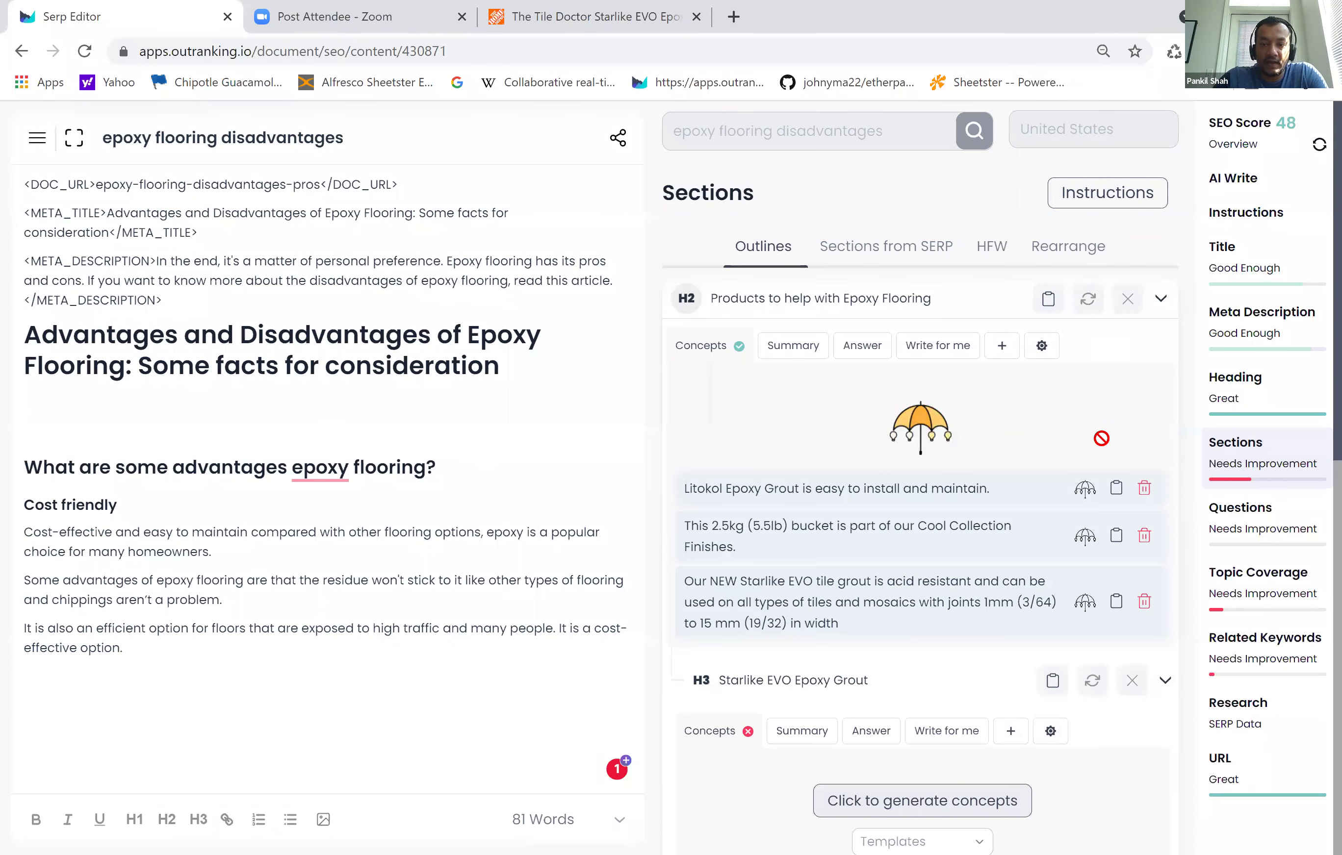
- Review the generated concepts and insert the Litokol Epoxy Grout and 2.5kg (5.5lb) bucket sentences on a new line below the article title
scroll(918, 524, down, 5)
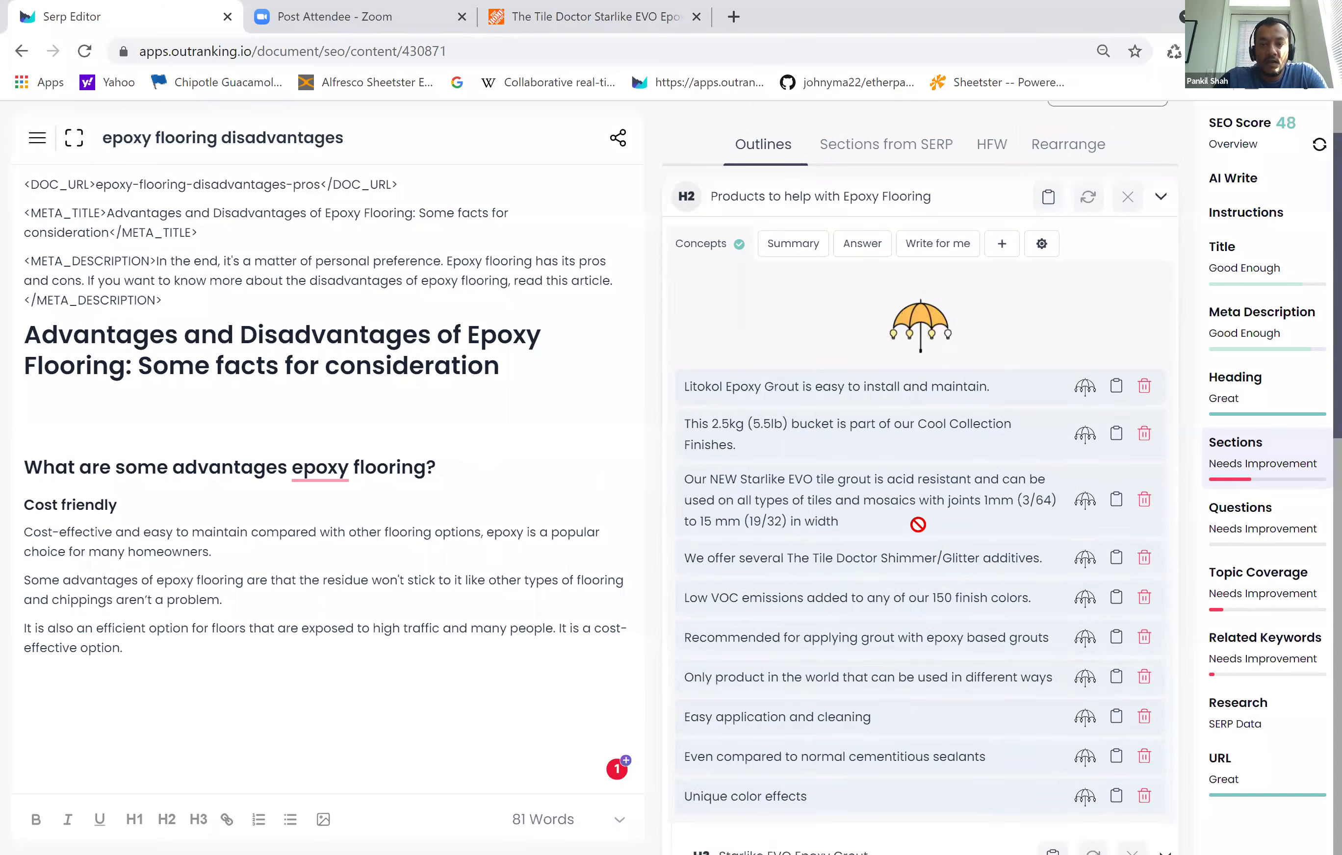
scroll(918, 523, down, 5)
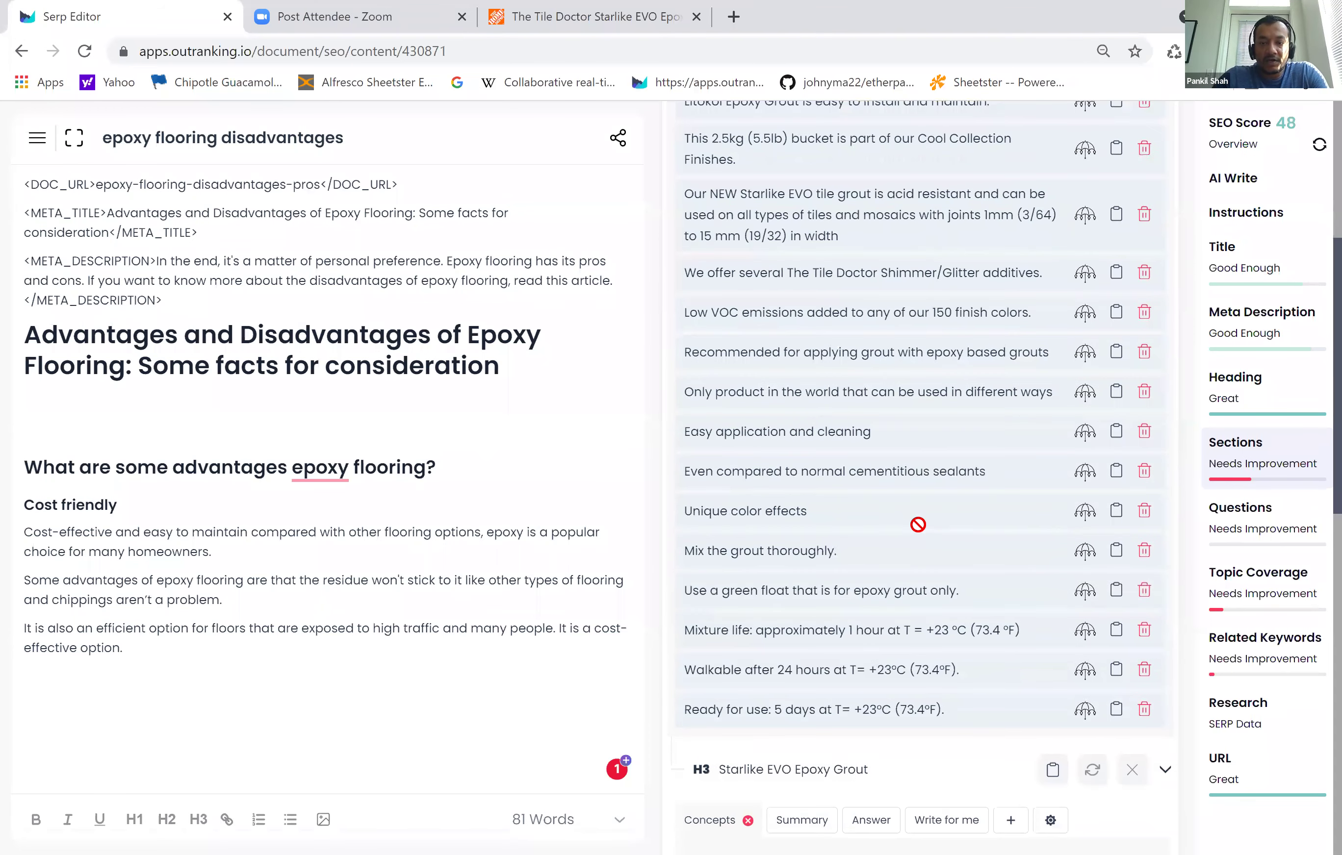
scroll(920, 533, down, 2)
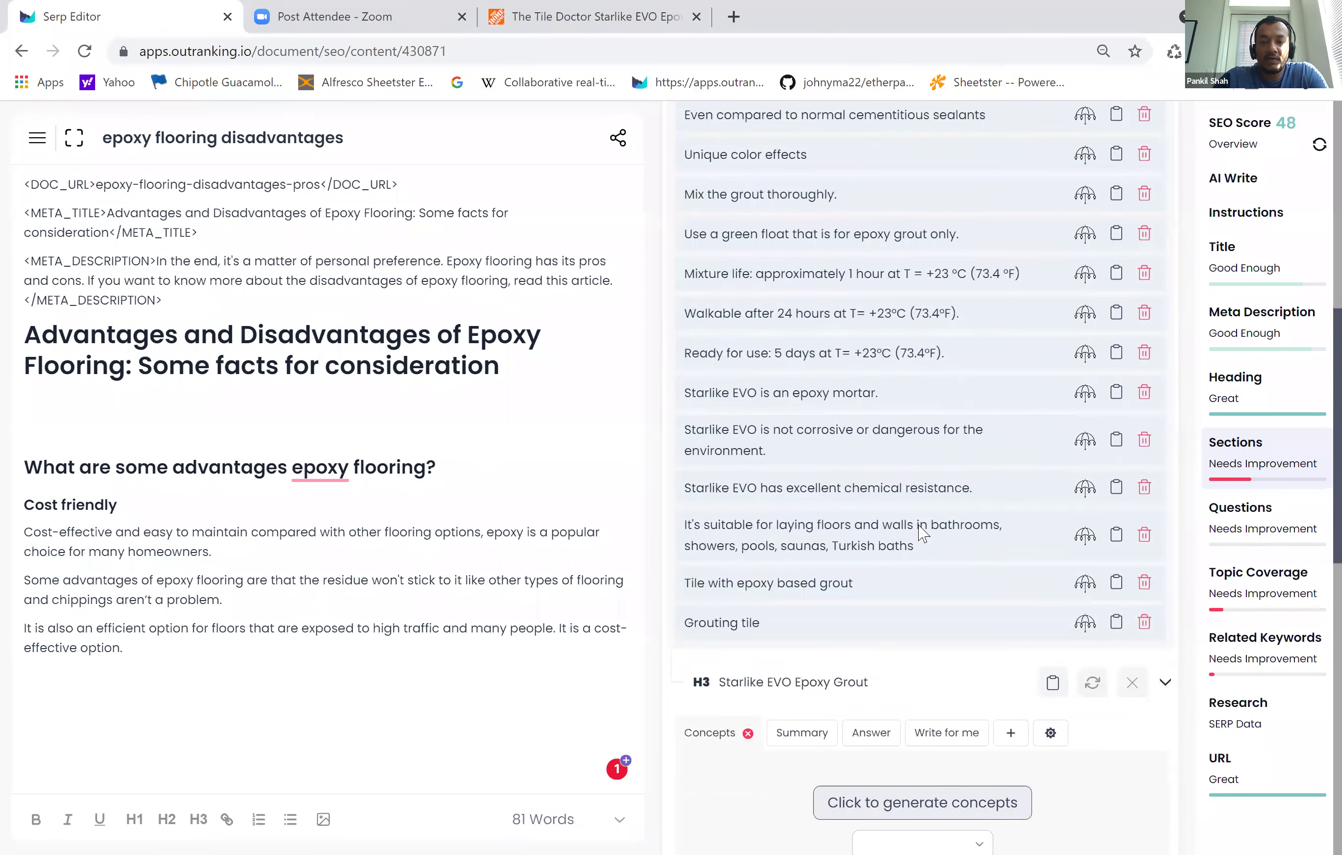
scroll(920, 534, up, 10)
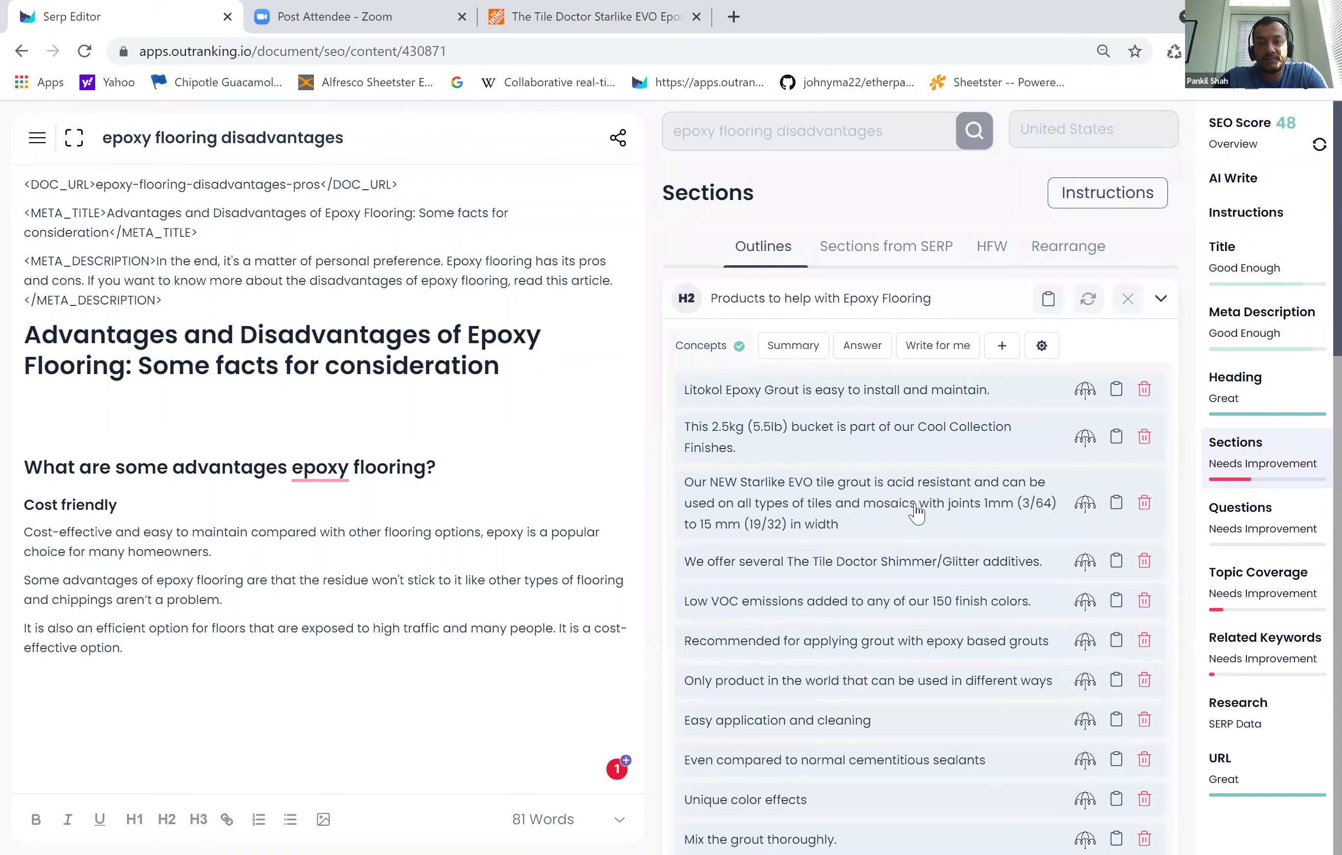
click(520, 374)
key(Return)
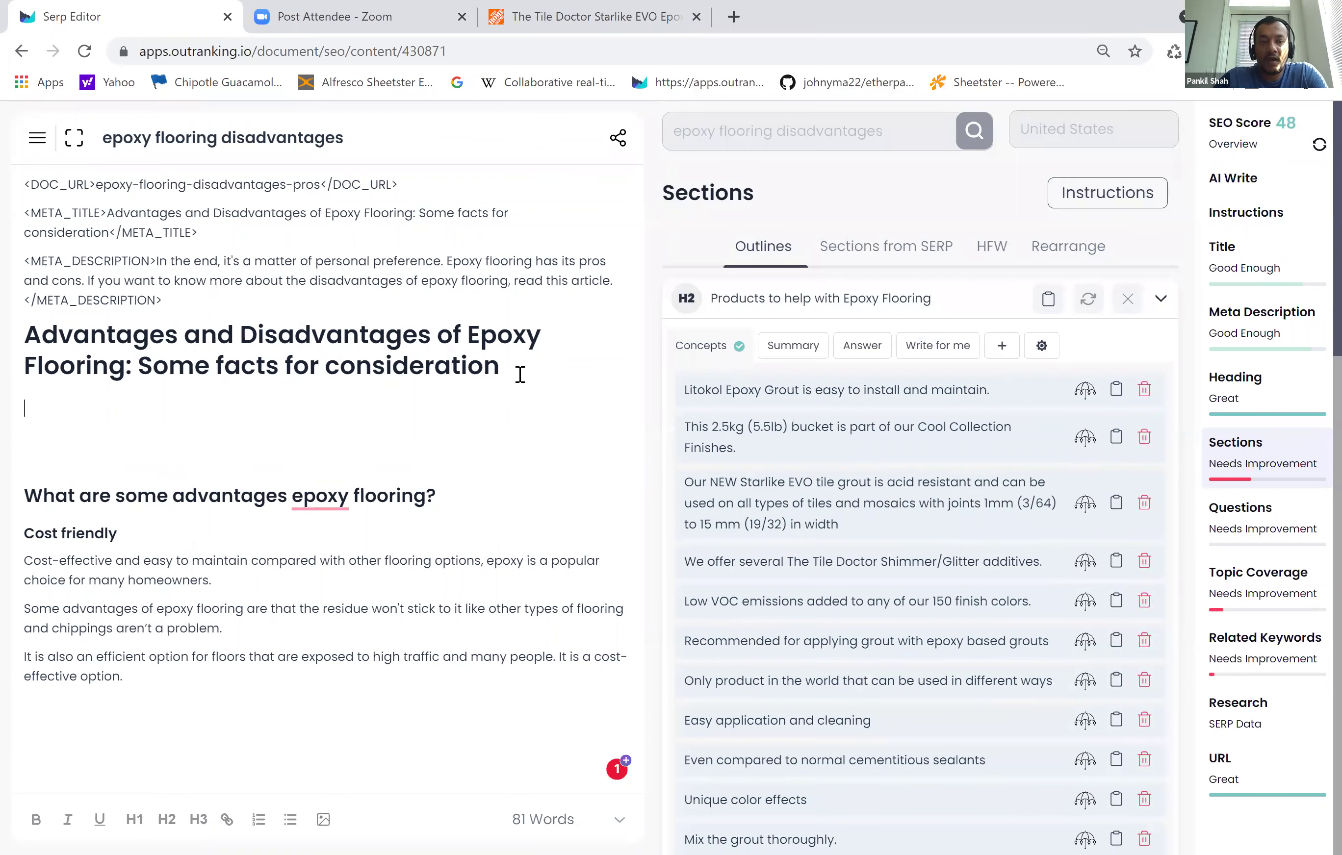
click(1115, 391)
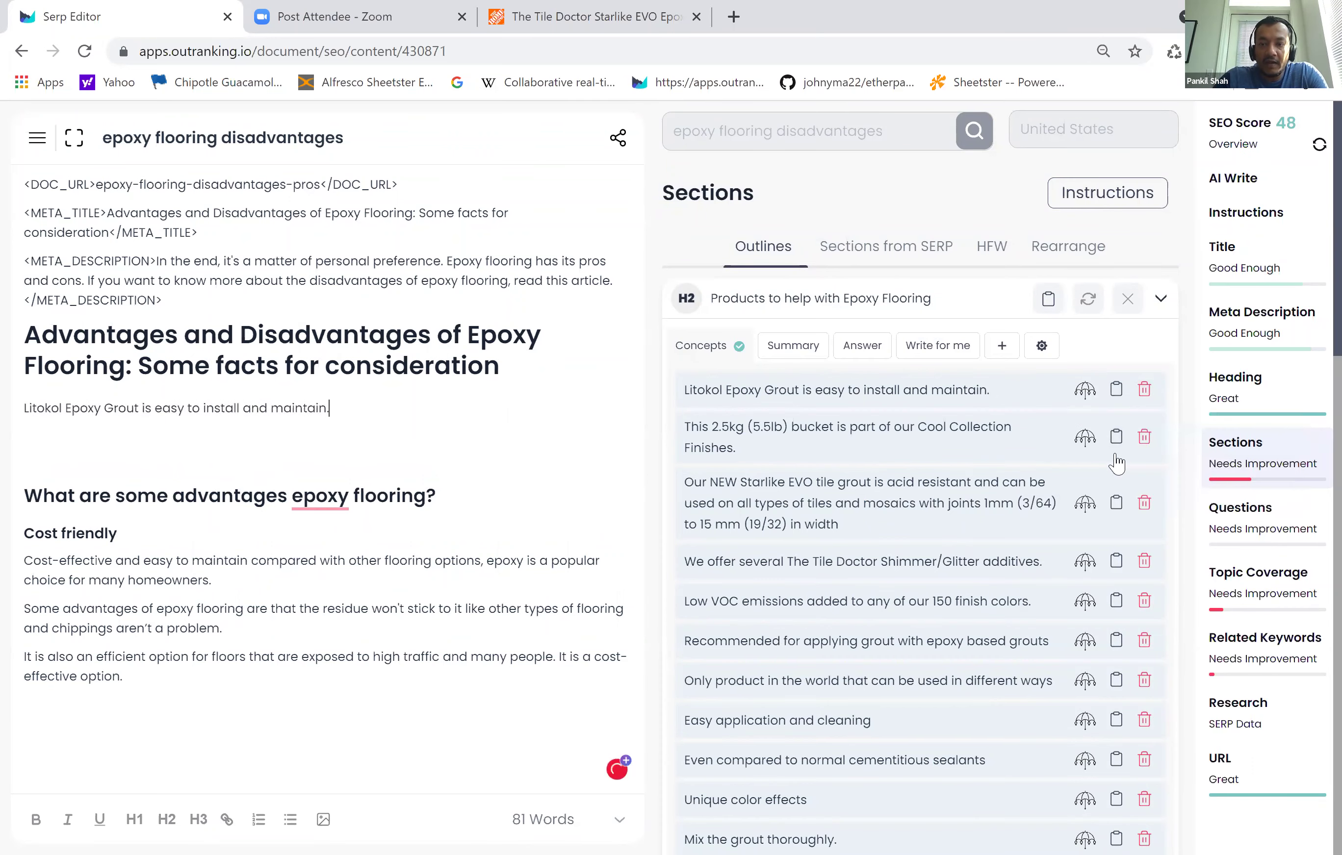
click(1116, 438)
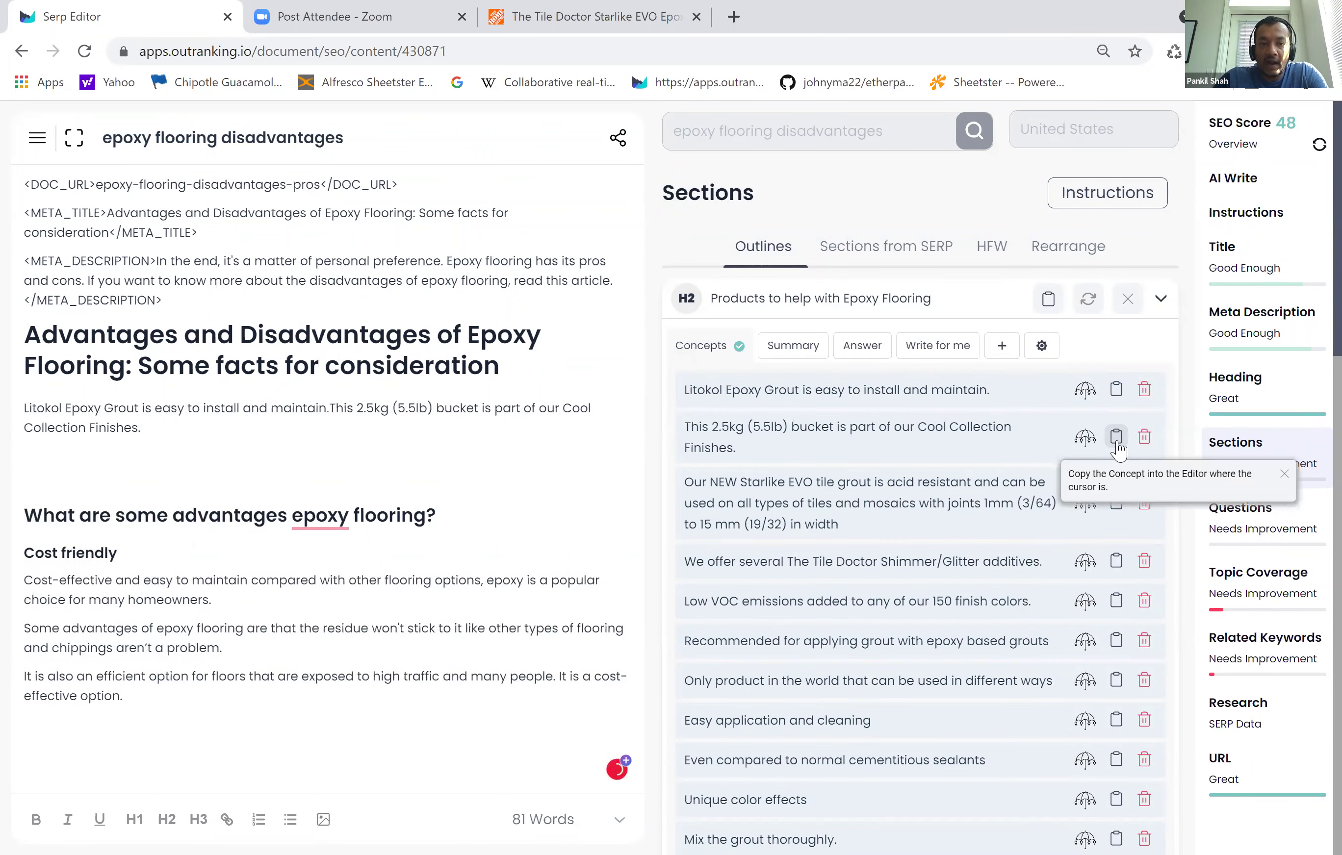
- Undo the last concept insertion and insert the 2.5kg (5.5lb) bucket concept on its own line below the Litokol Epoxy Grout sentence
key(ctrl+z)
key(Return)
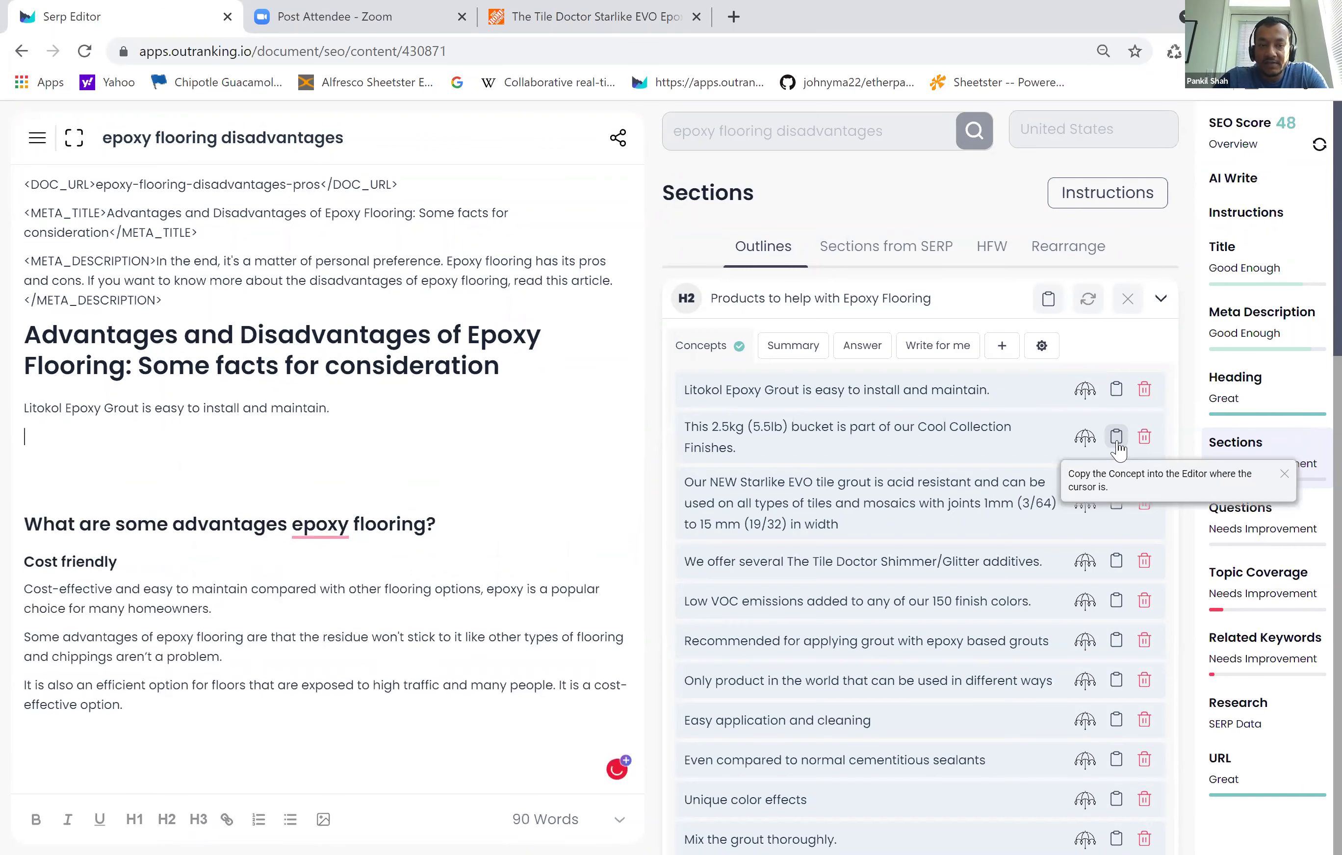
click(1116, 444)
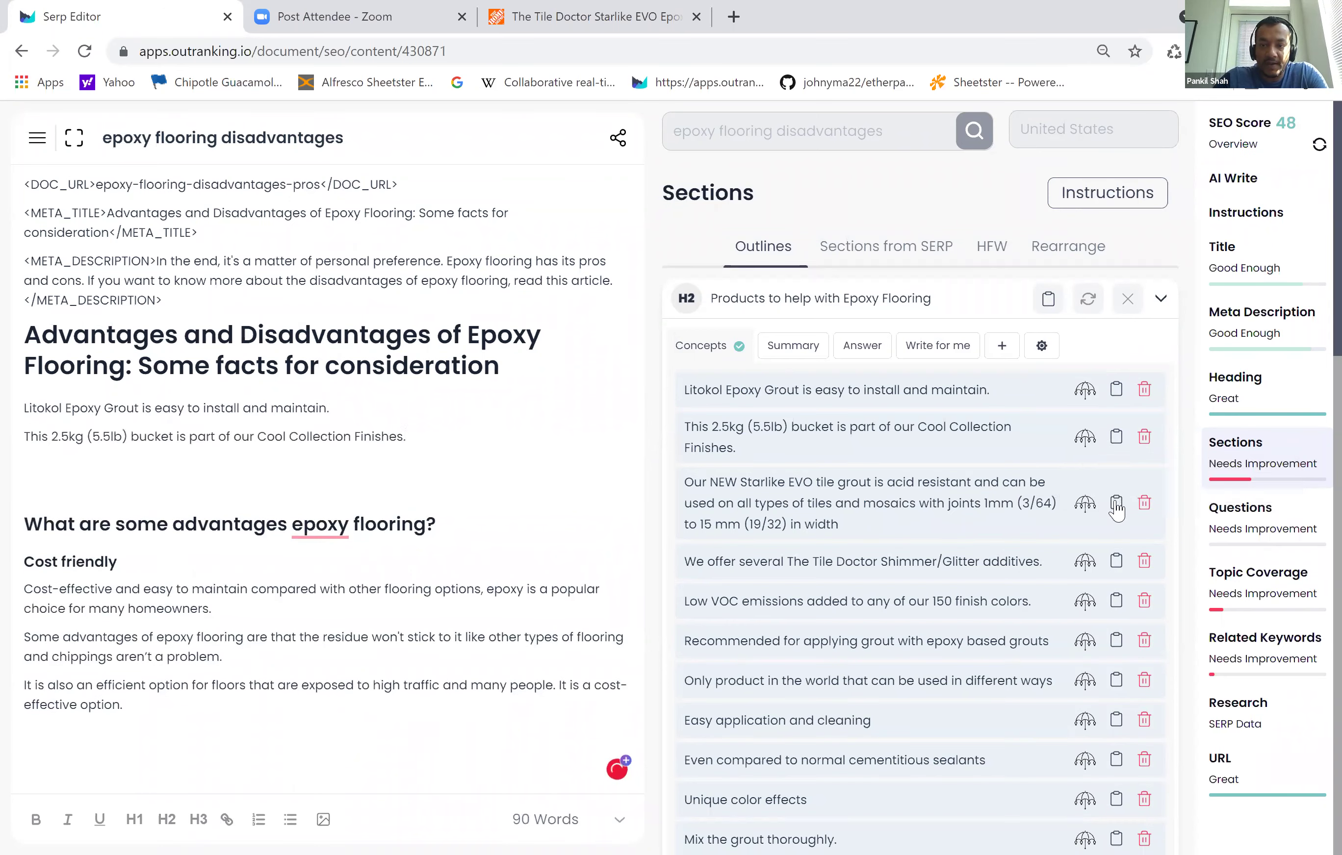
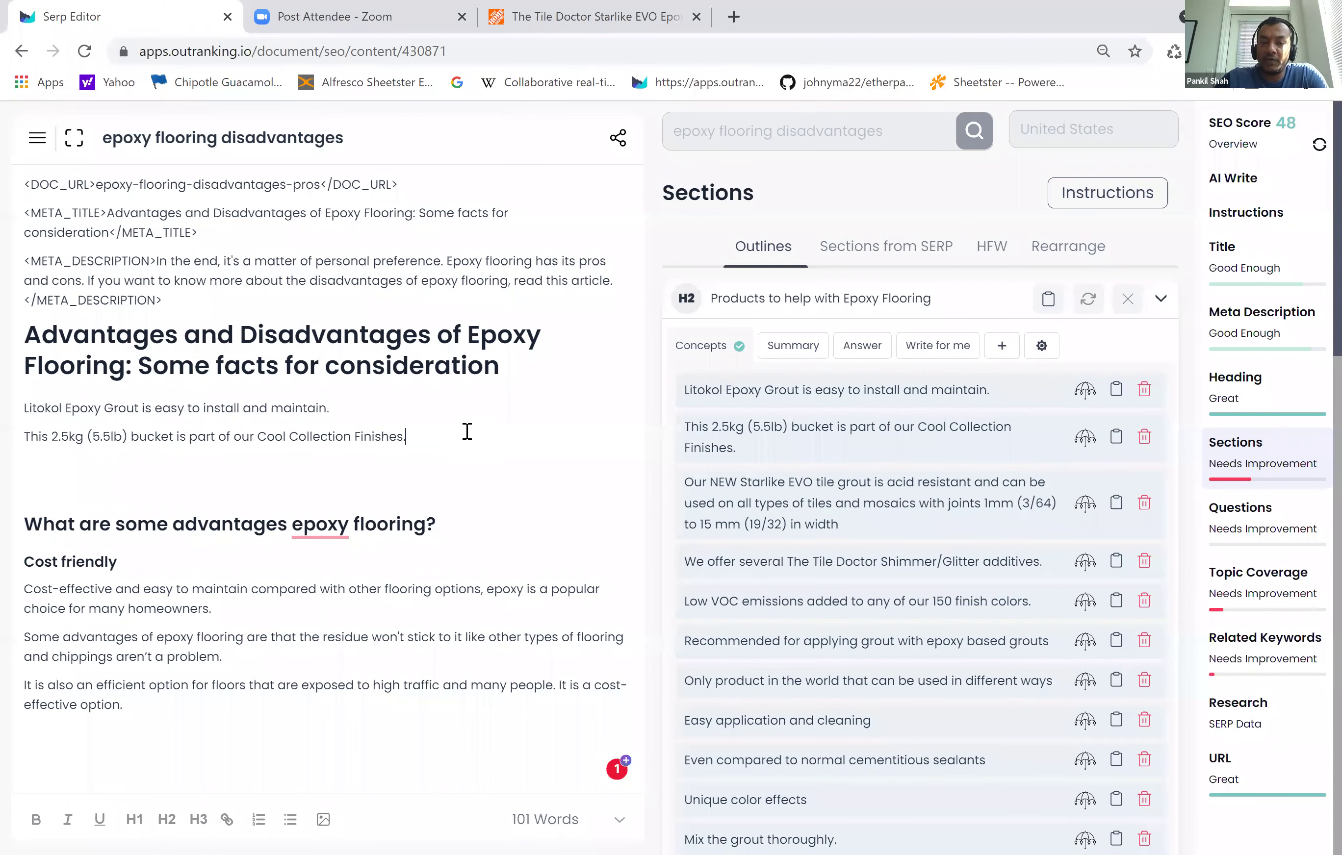
click(410, 440)
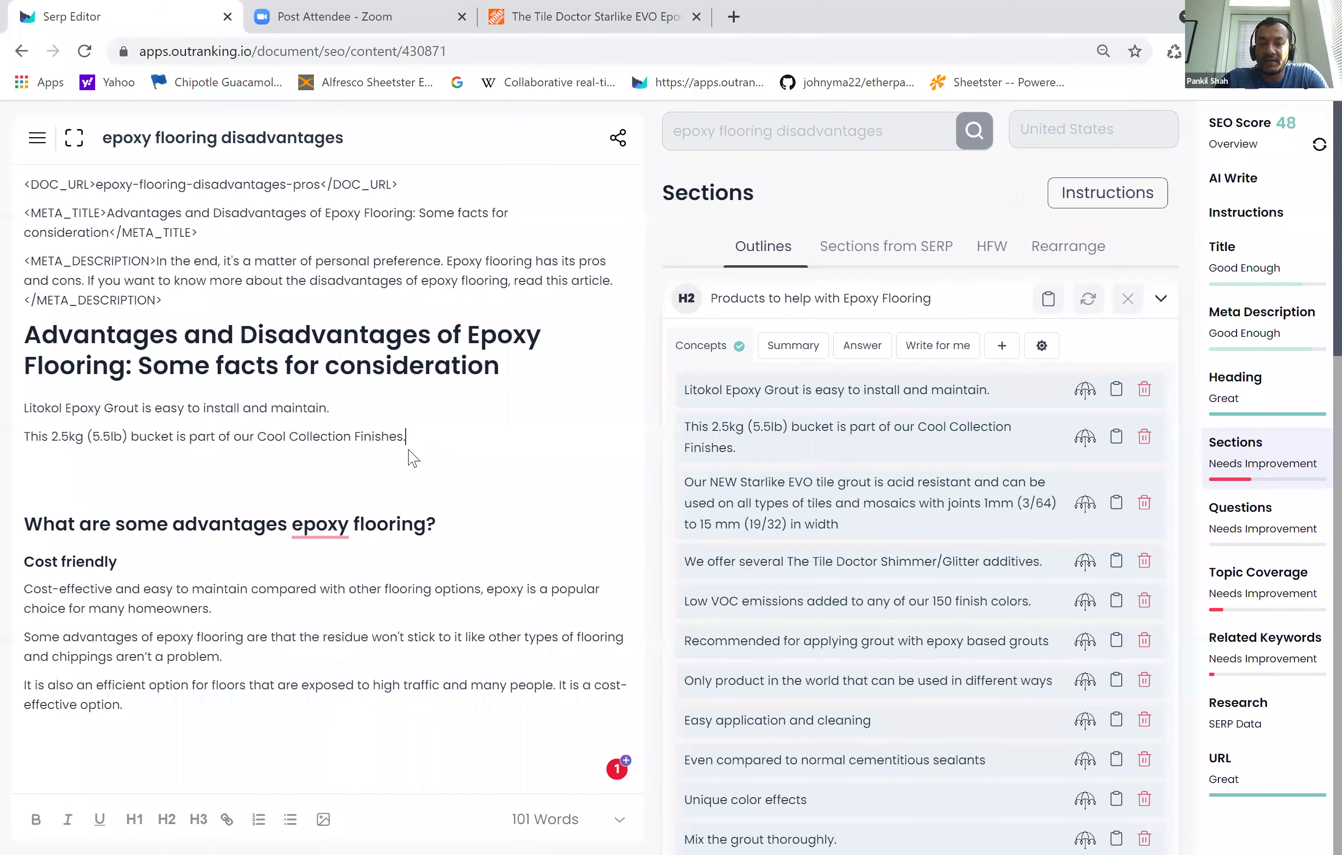
drag(419, 436, 26, 434)
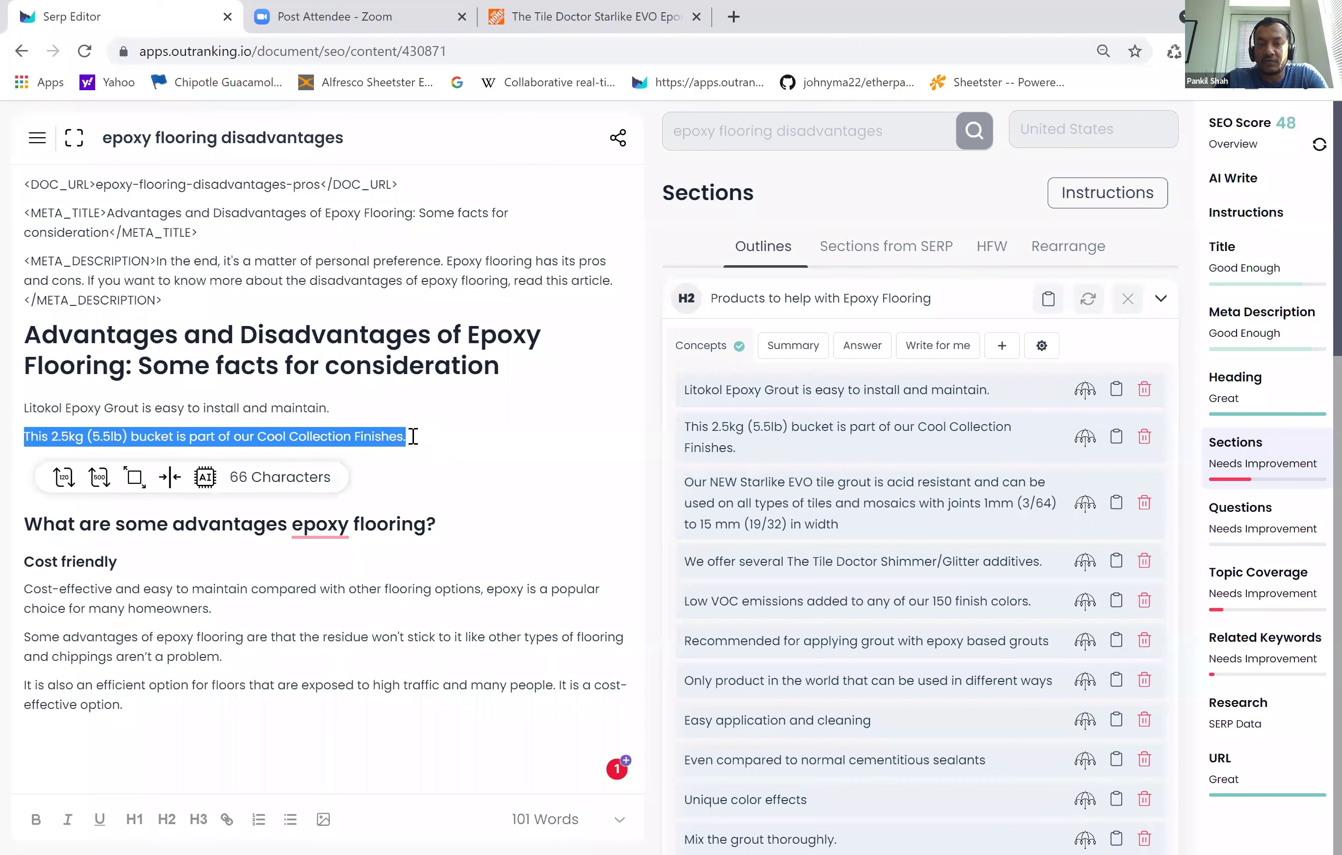
drag(411, 437, 558, 586)
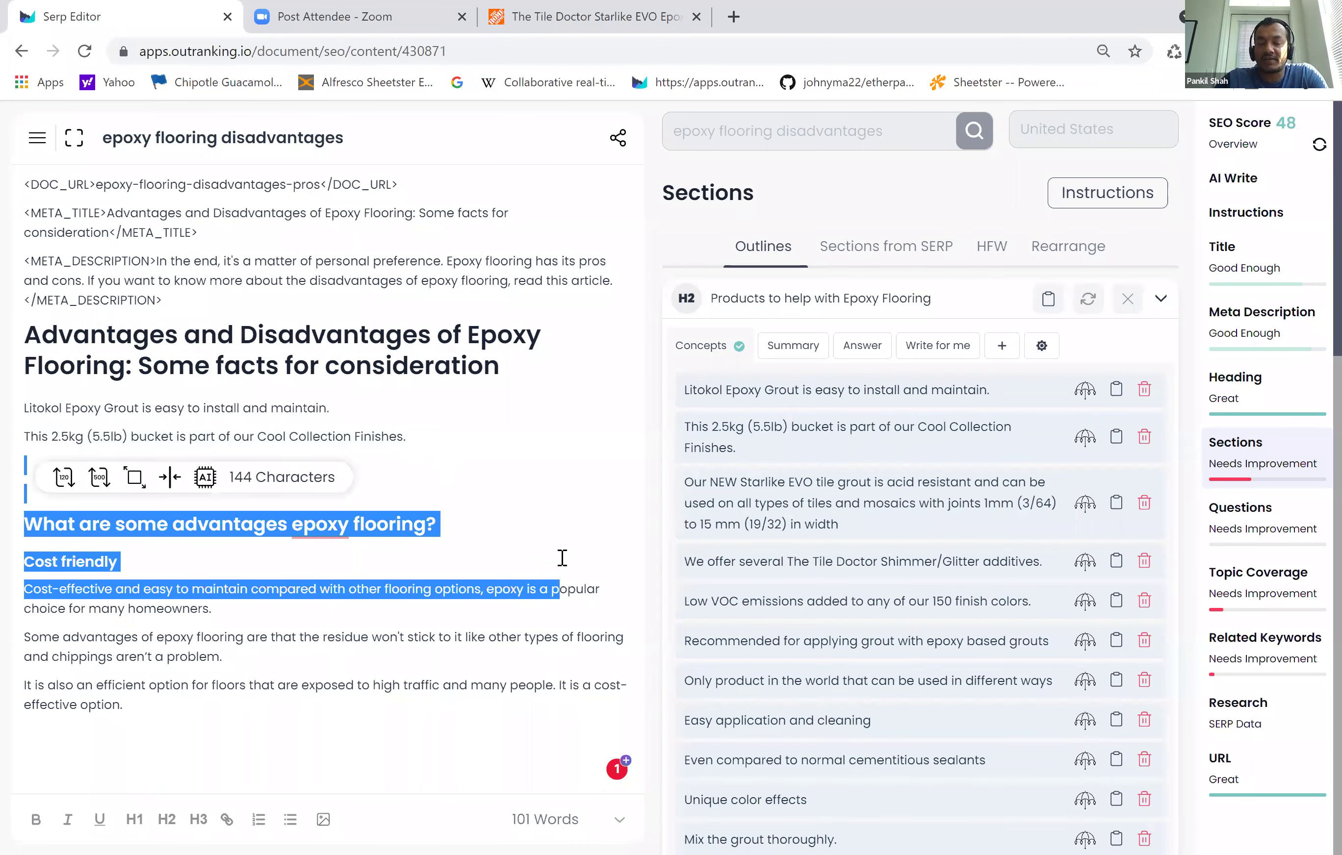
click(562, 525)
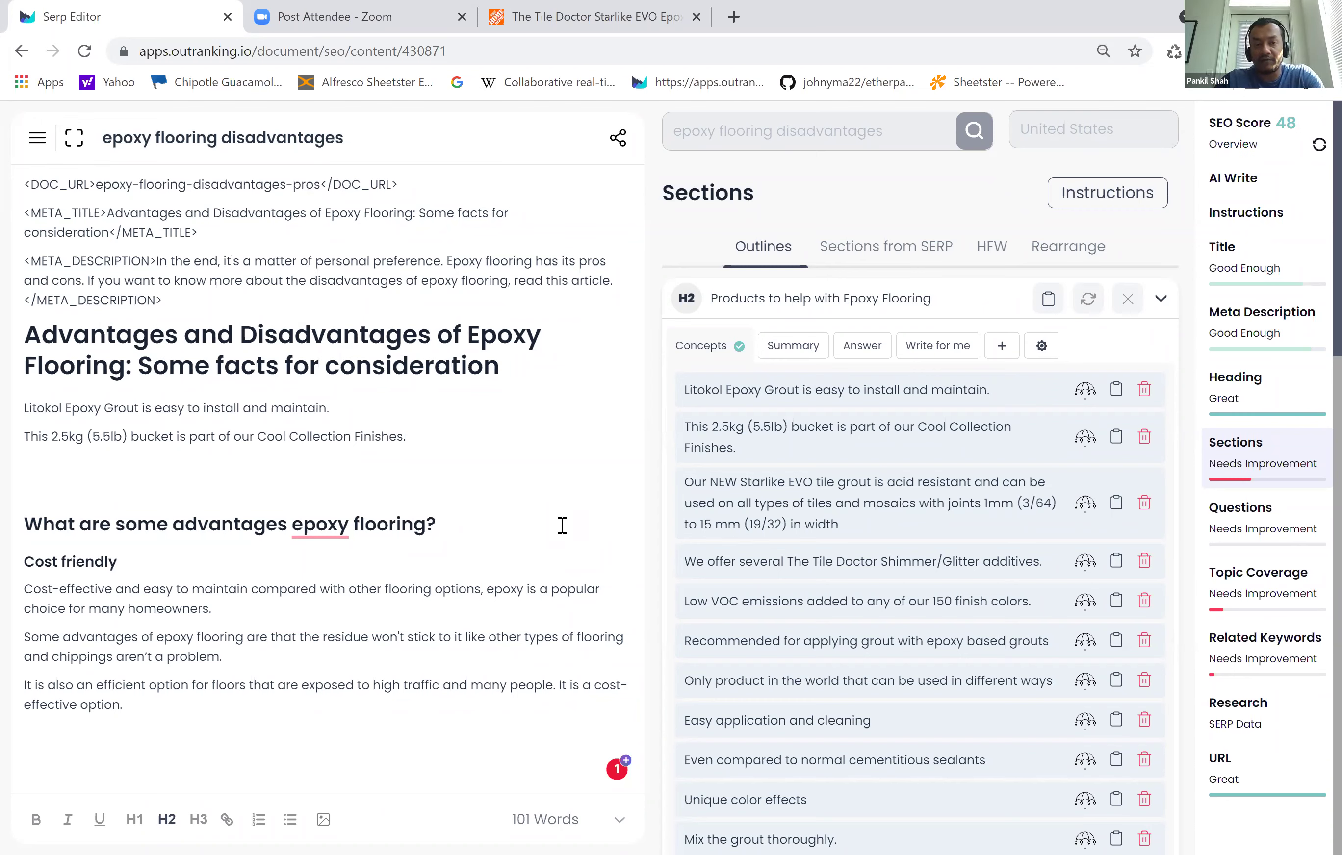
- Expand the Starlike EVO tile grout concept with AI into the article on a new line below the 2.5kg (5.5lb) bucket sentence
click(427, 434)
key(Return)
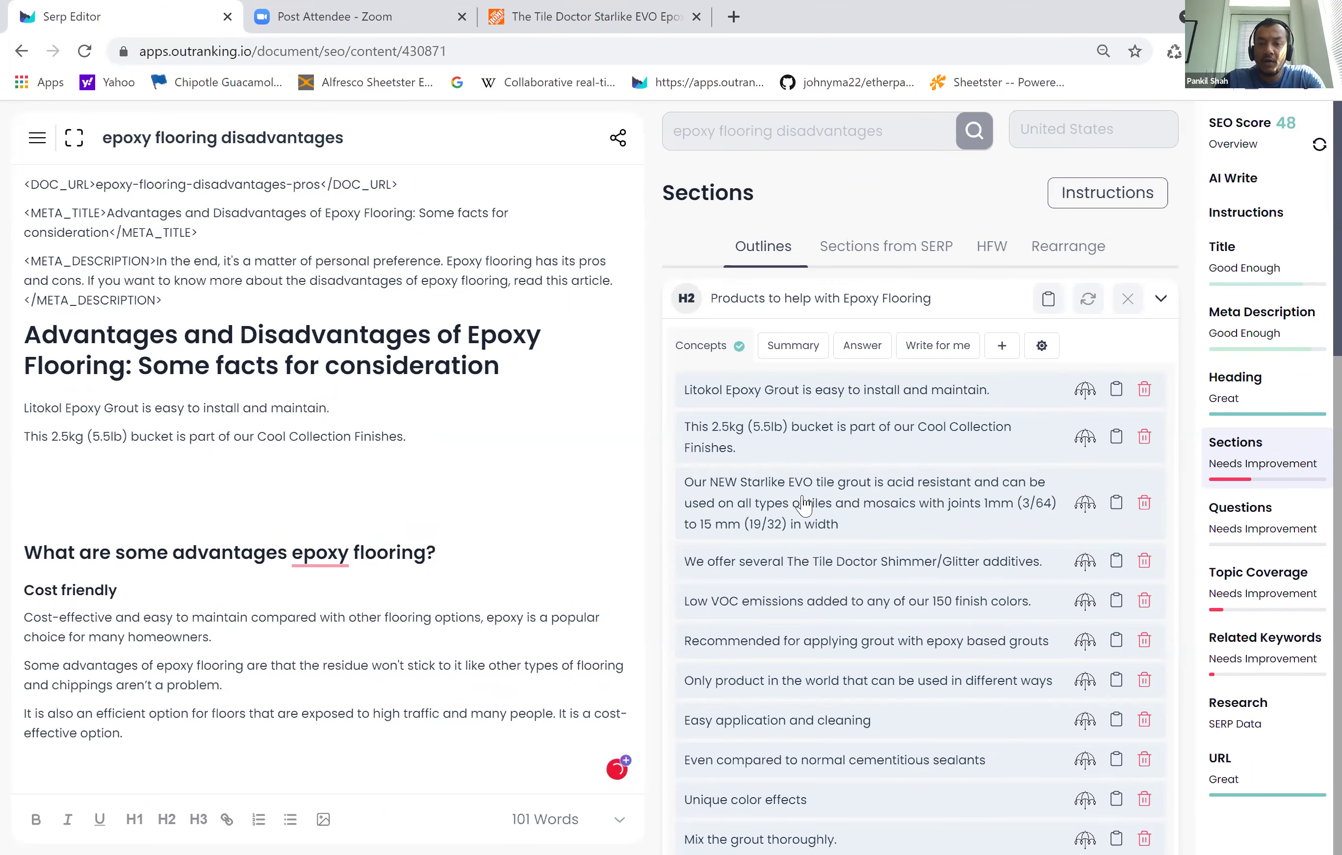
click(1083, 503)
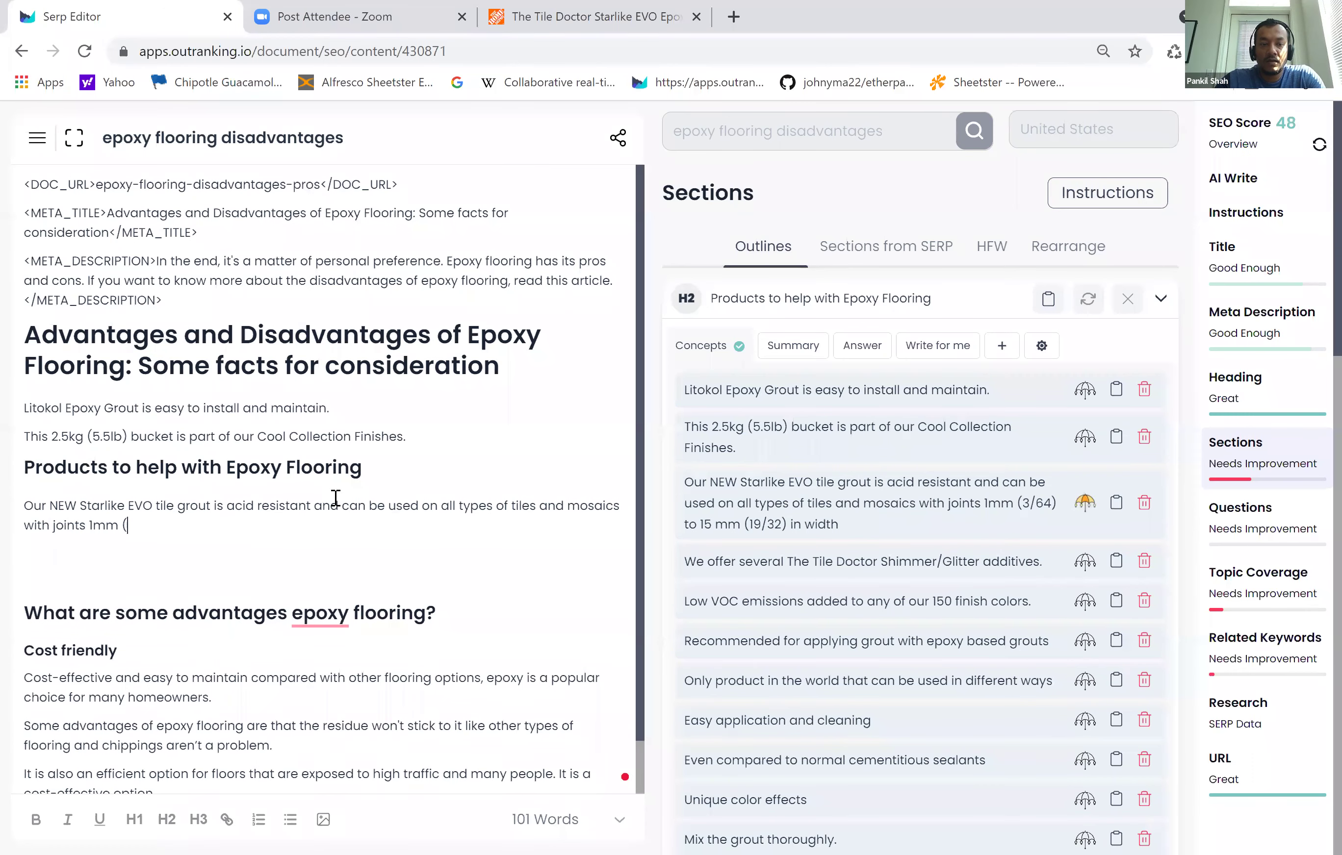
- Move the Litokol Epoxy Grout and 2.5kg (5.5lb) bucket sentences directly under the "Products to help with Epoxy Flooring" heading
drag(417, 436, 12, 415)
key(Delete)
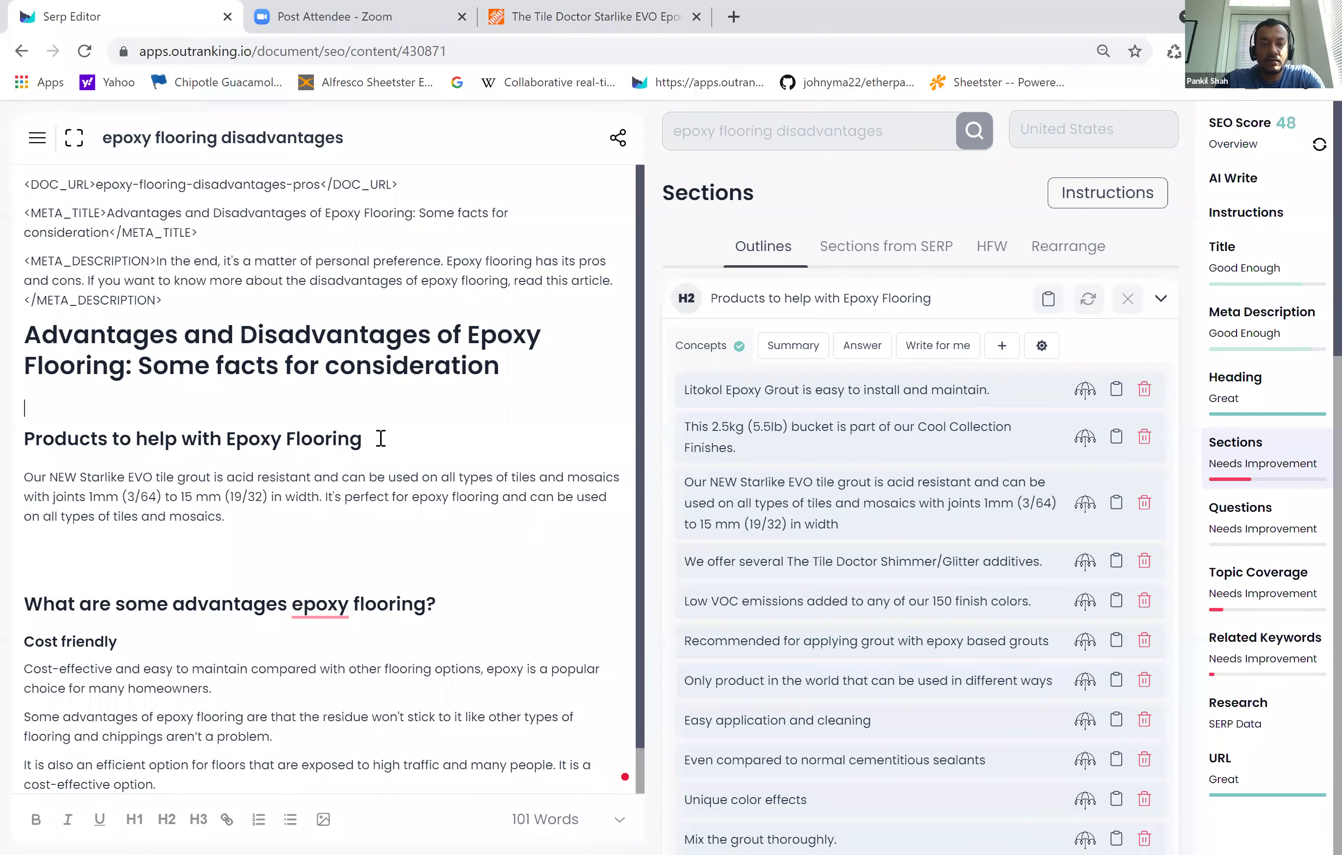
click(381, 439)
key(Return)
key(ctrl+z)
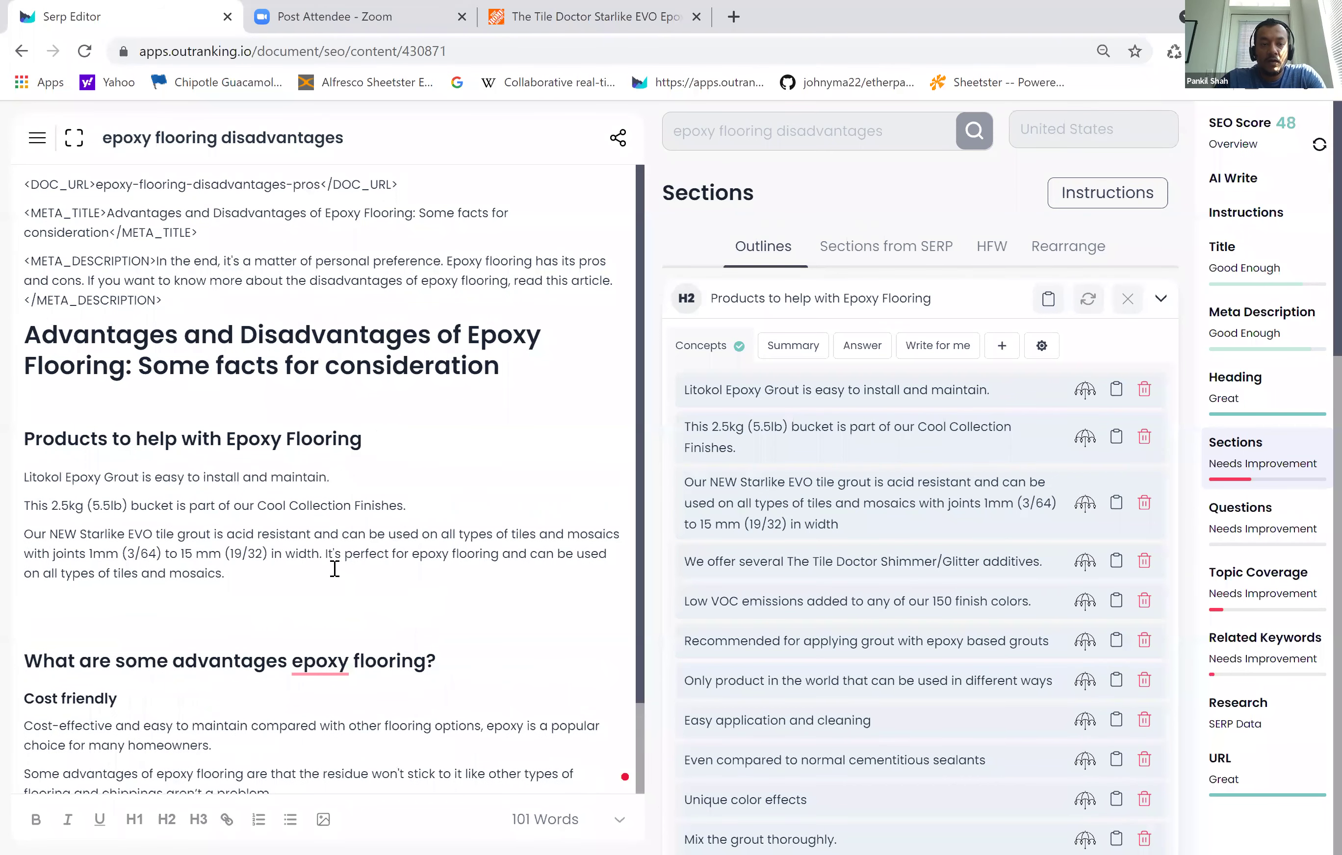
- Remove the word "Our" so the Starlike EVO tile grout paragraph starts with "NEW"
click(257, 576)
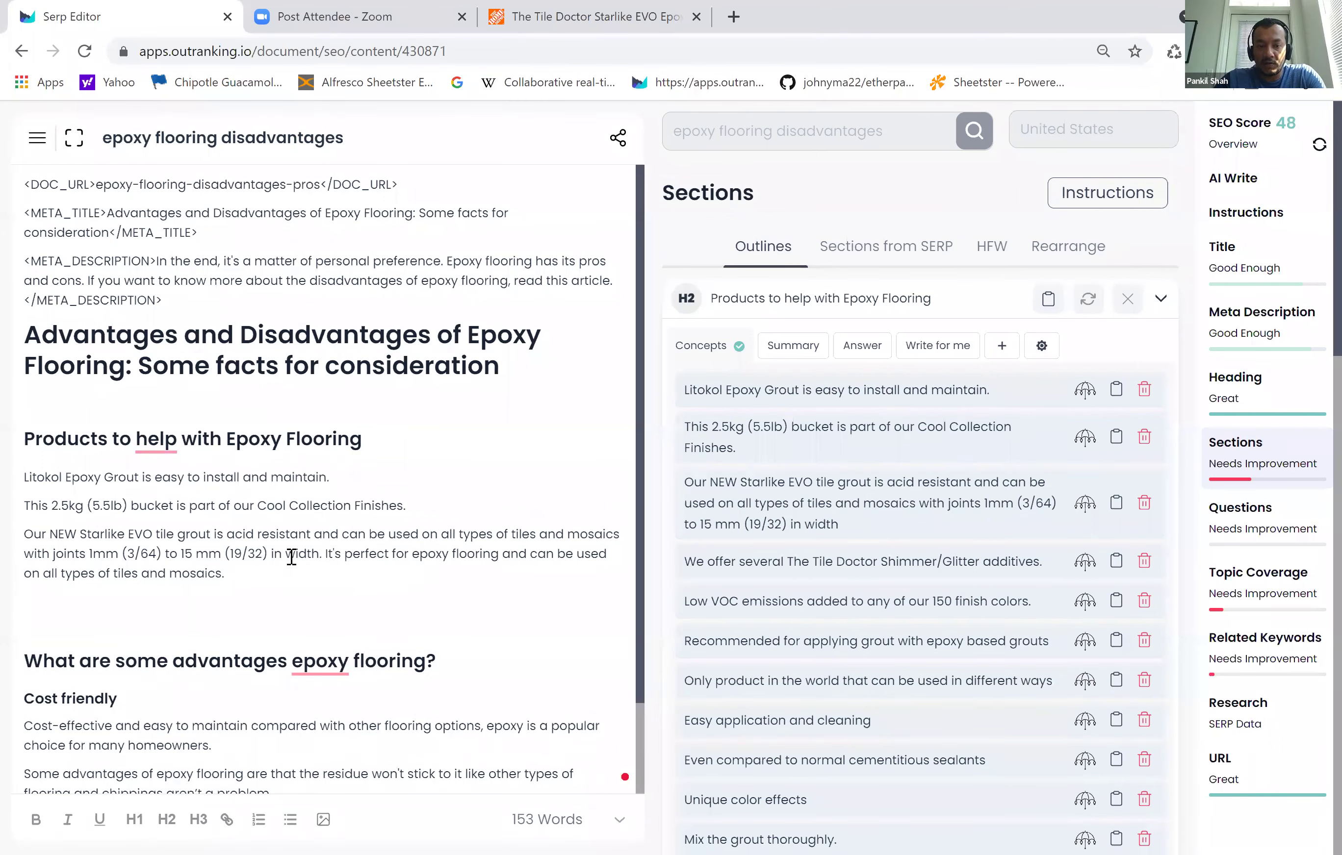
click(54, 538)
key(BackSpace)
key(BackSpace)
key(BackSpace)
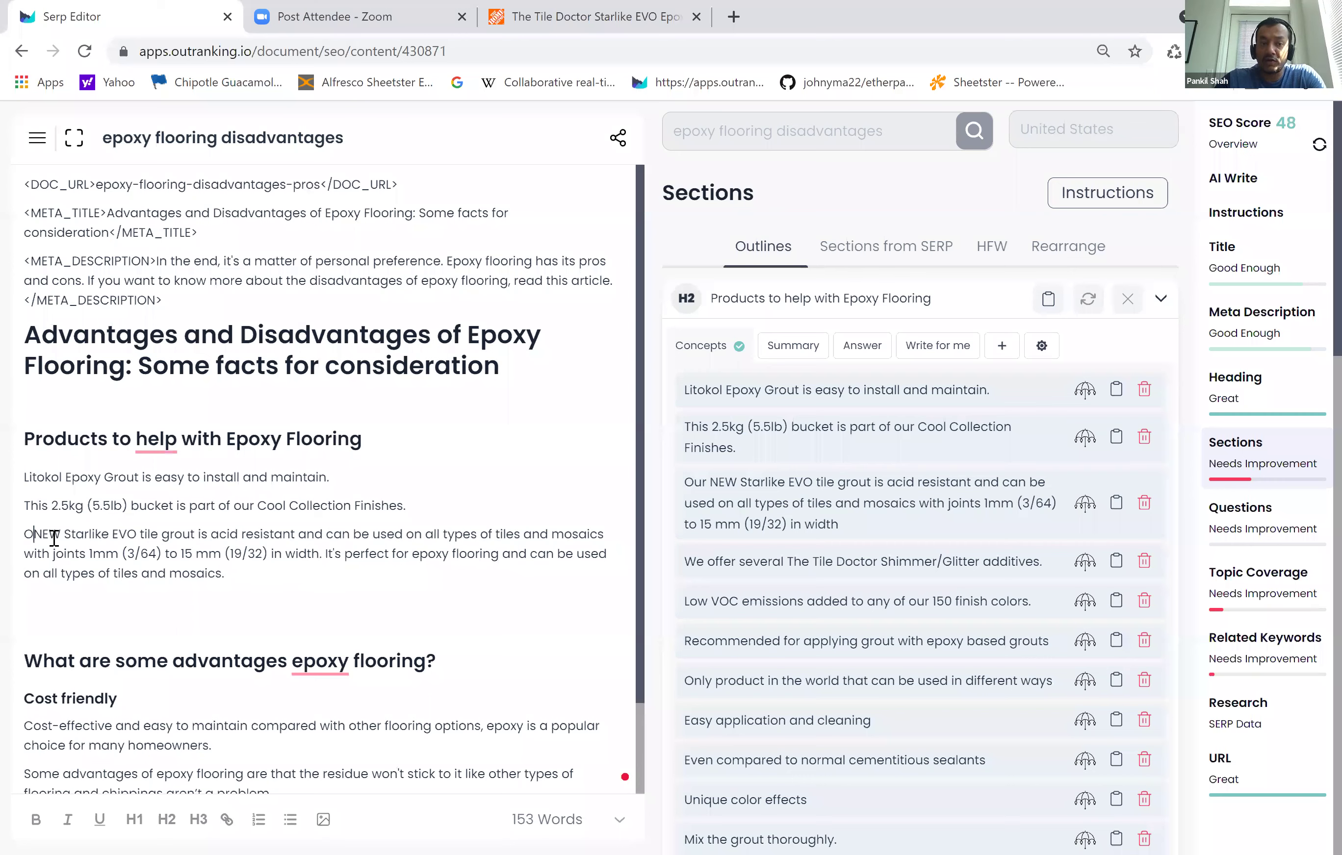
key(BackSpace)
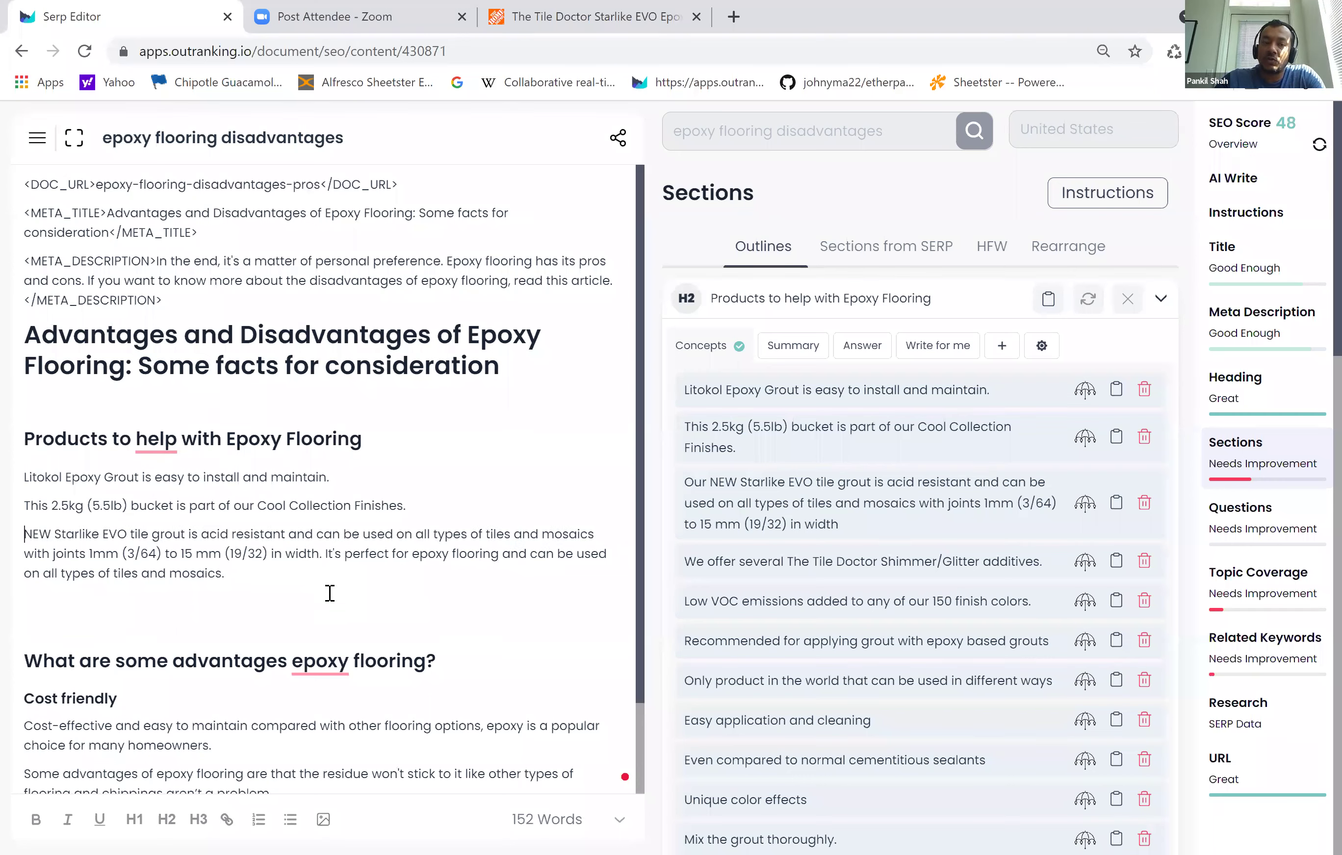
drag(251, 577, 25, 533)
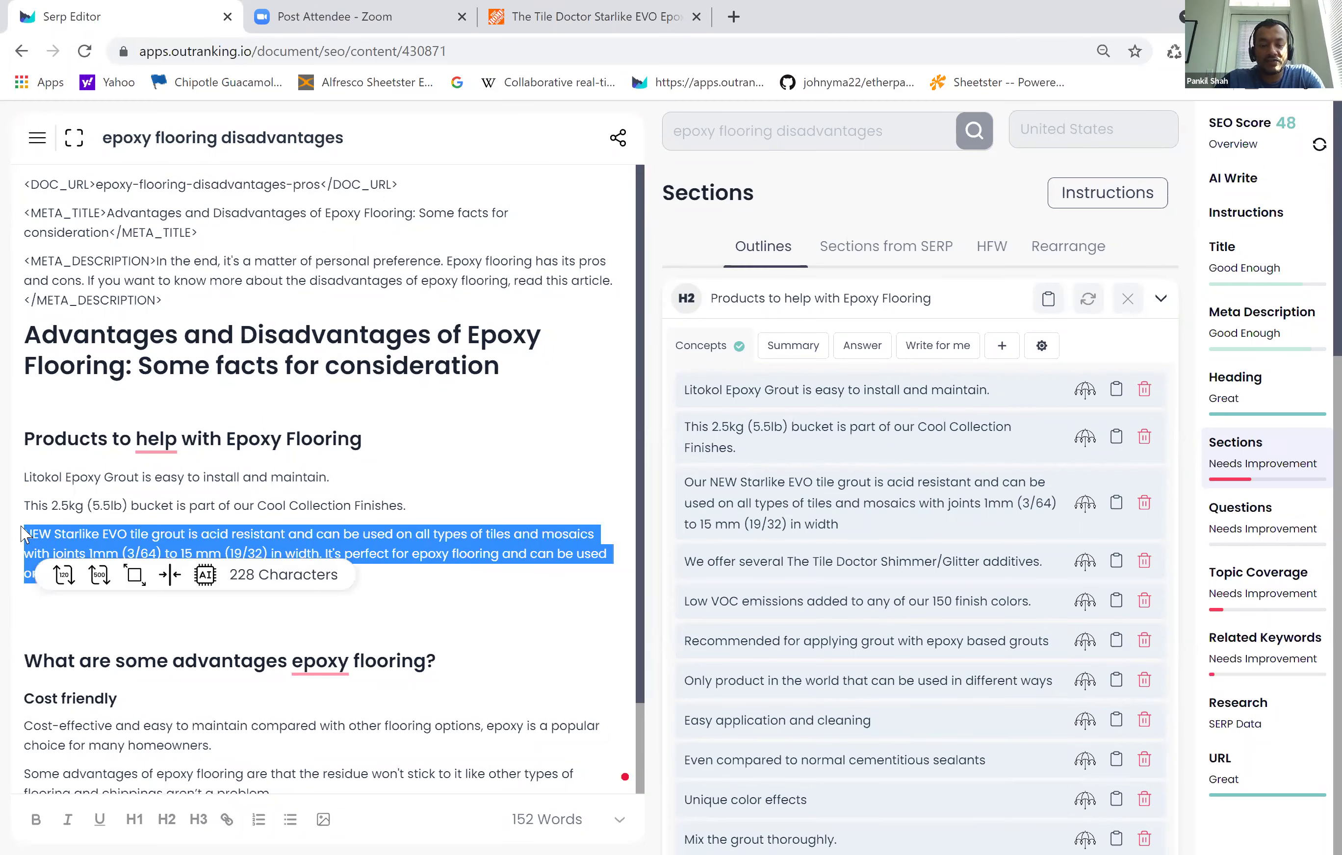
click(294, 477)
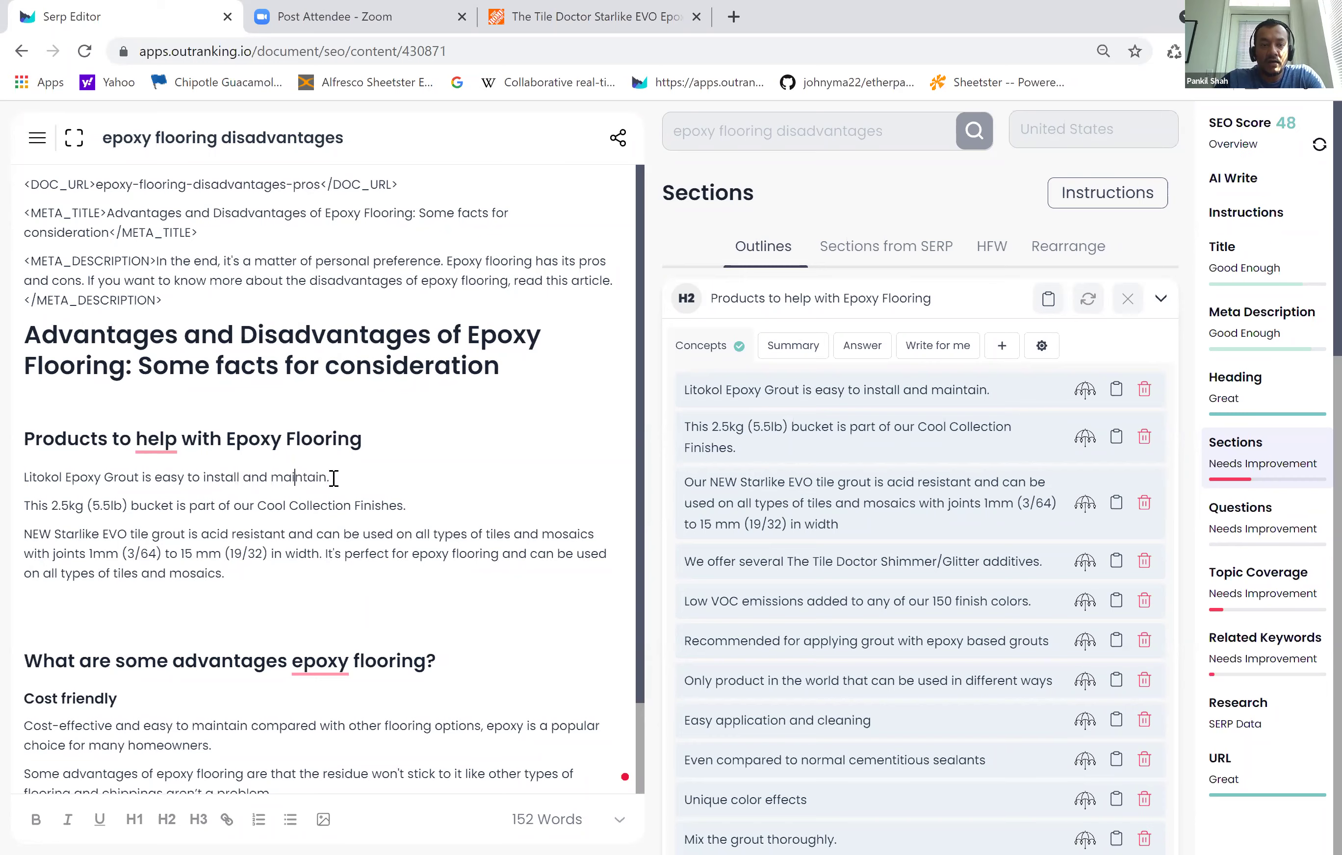
- Copy the article's Litokol sentence and search the Home Depot product page for "Litokol Epoxy Grout is easy to install and maintain"
drag(333, 478, 21, 473)
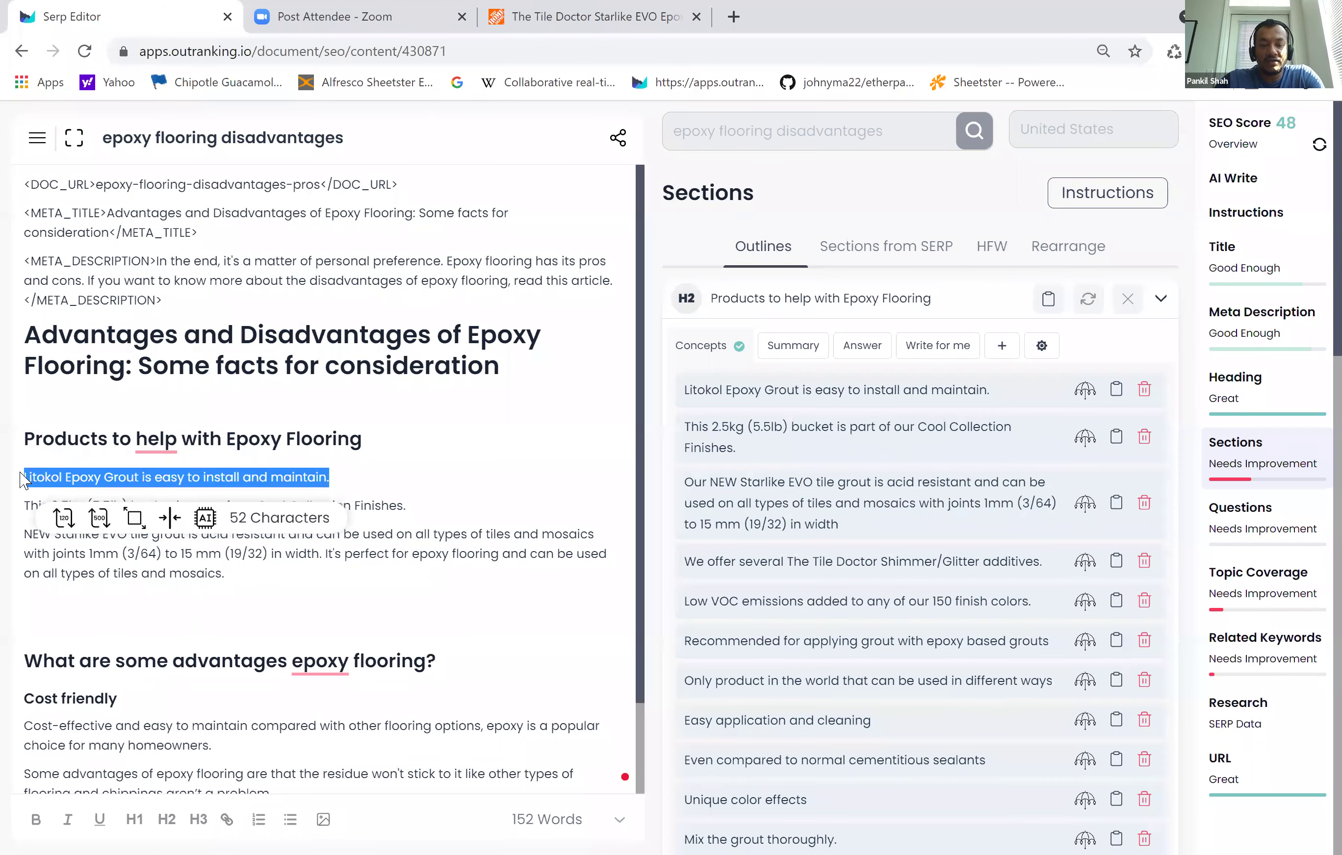
click(599, 16)
key(ctrl+f)
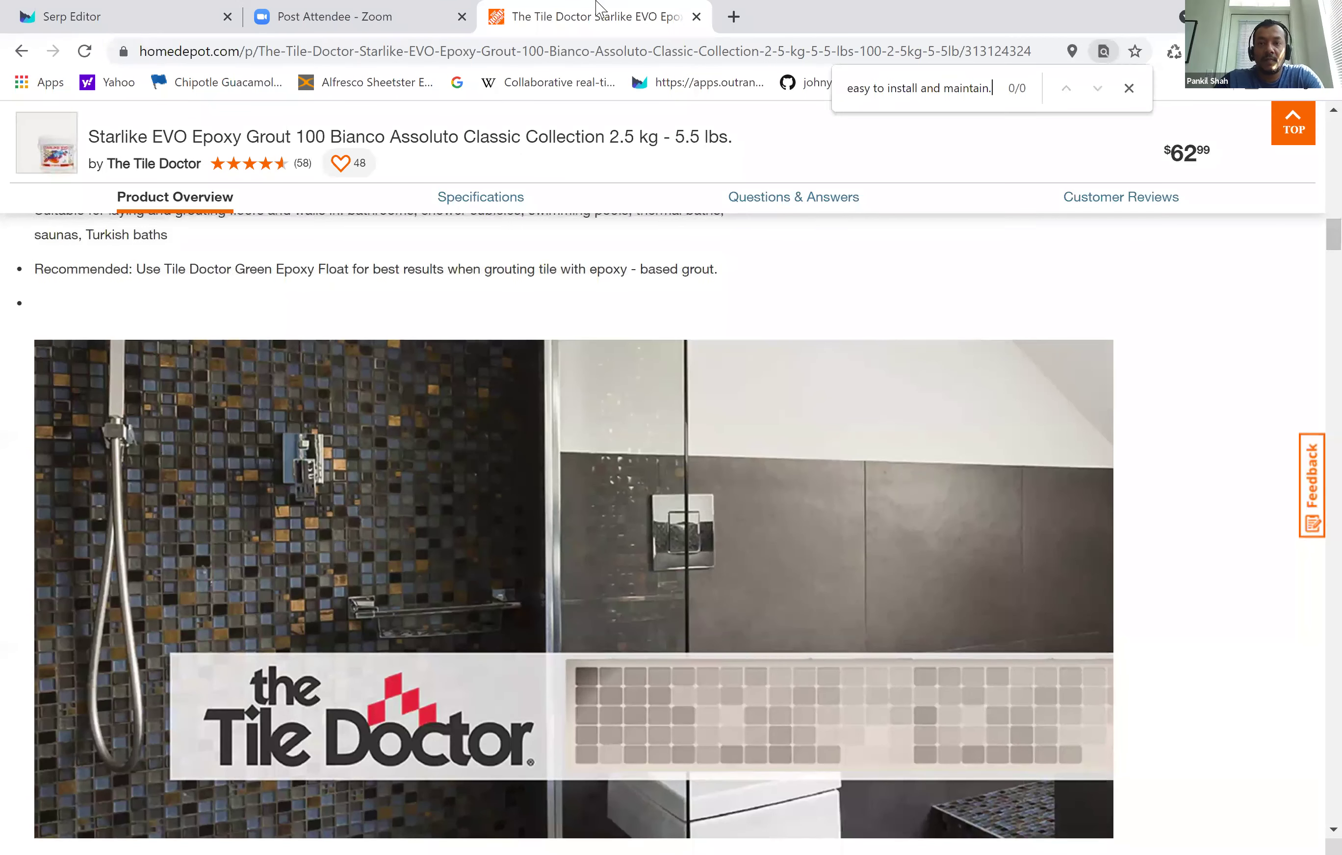
key(BackSpace)
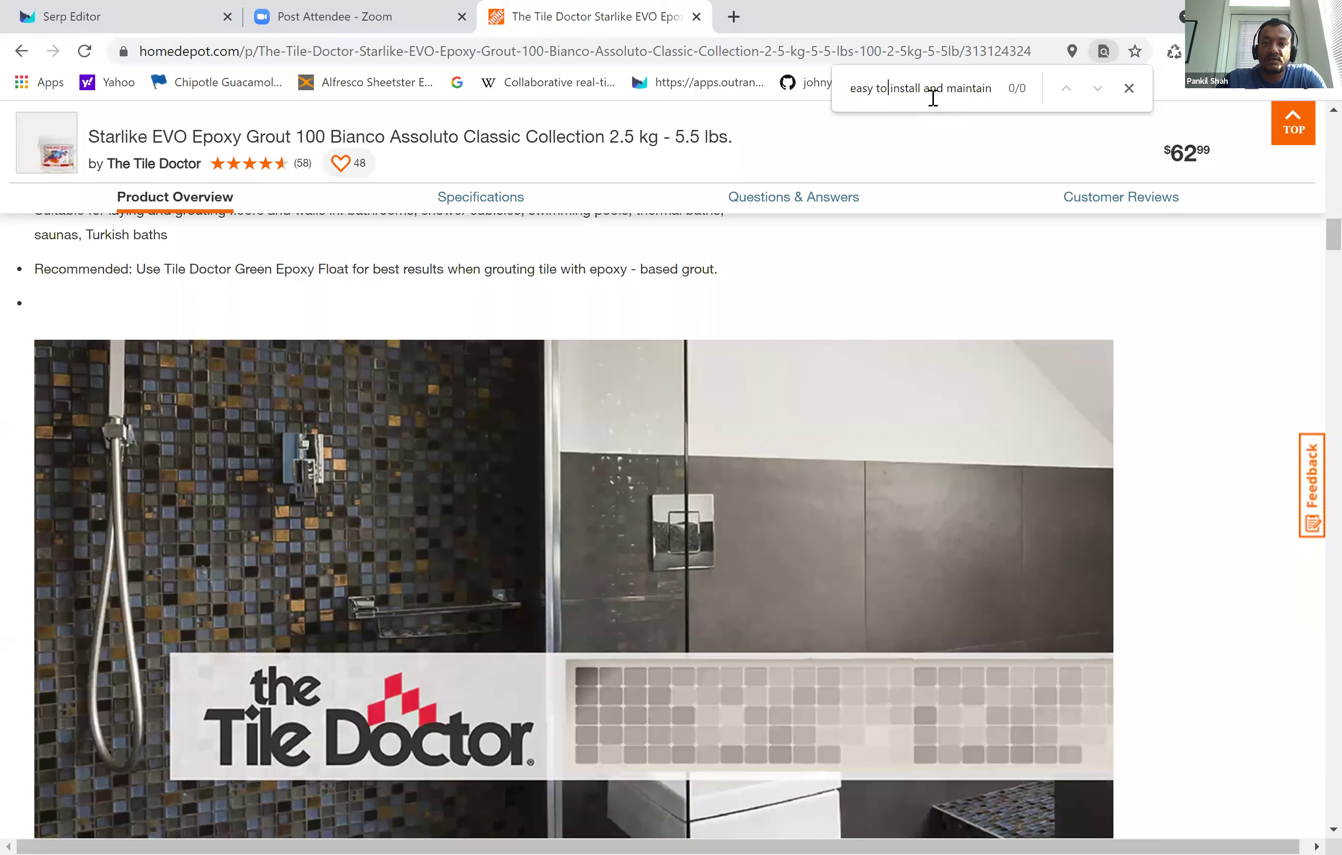
key(Left)
key(Left)
key(Left)
key(Left)
key(Left)
key(Left)
key(Left)
key(Left)
key(Left)
key(Left)
key(Left)
key(Left)
key(Left)
key(Left)
key(Left)
key(Left)
key(Left)
key(Left)
key(Left)
key(Left)
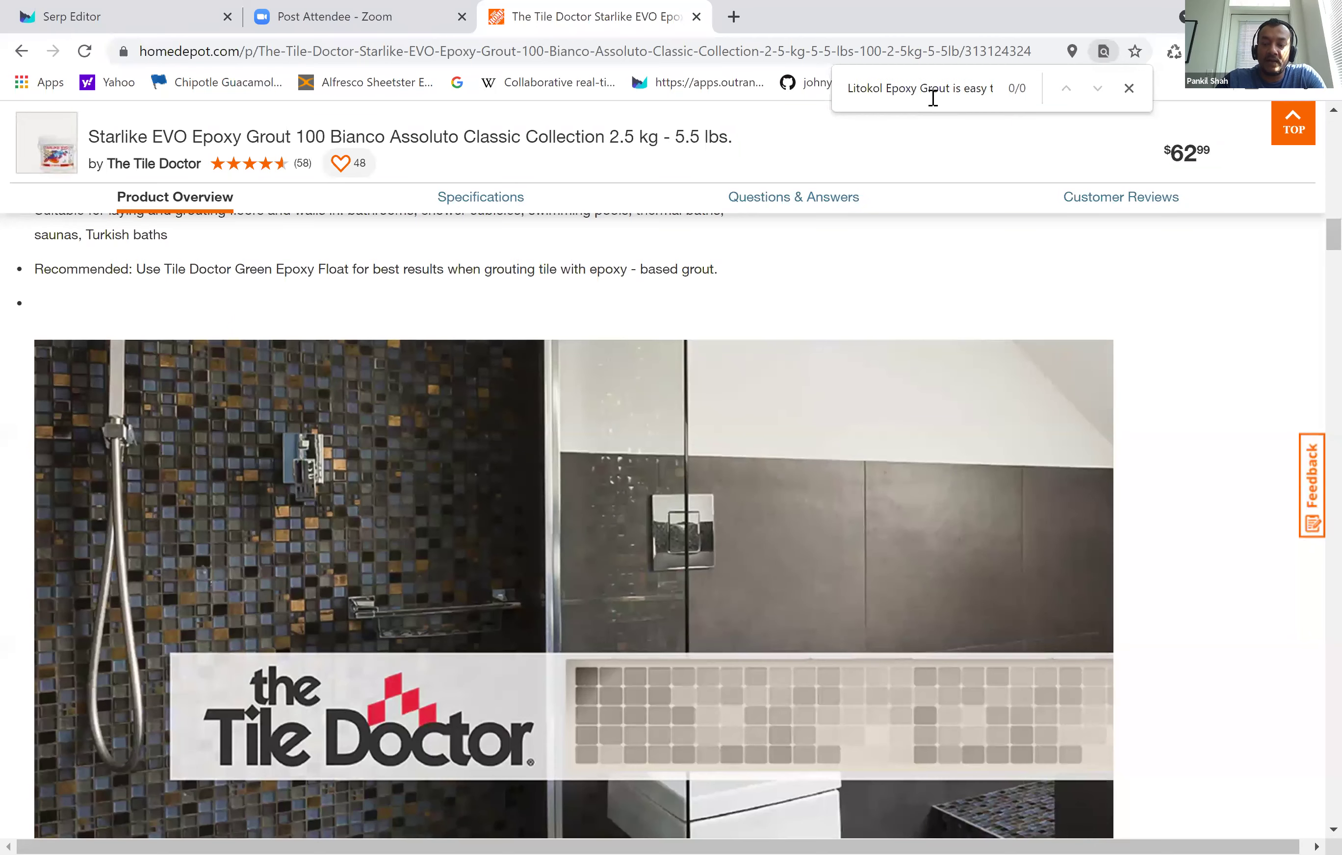
key(Right)
key(Right)
key(Right)
key(Right)
key(Right)
key(Right)
key(Right)
key(Right)
key(Right)
key(Right)
key(Right)
key(Right)
key(Right)
key(Right)
key(Right)
key(Right)
key(Right)
key(Right)
key(Right)
key(Right)
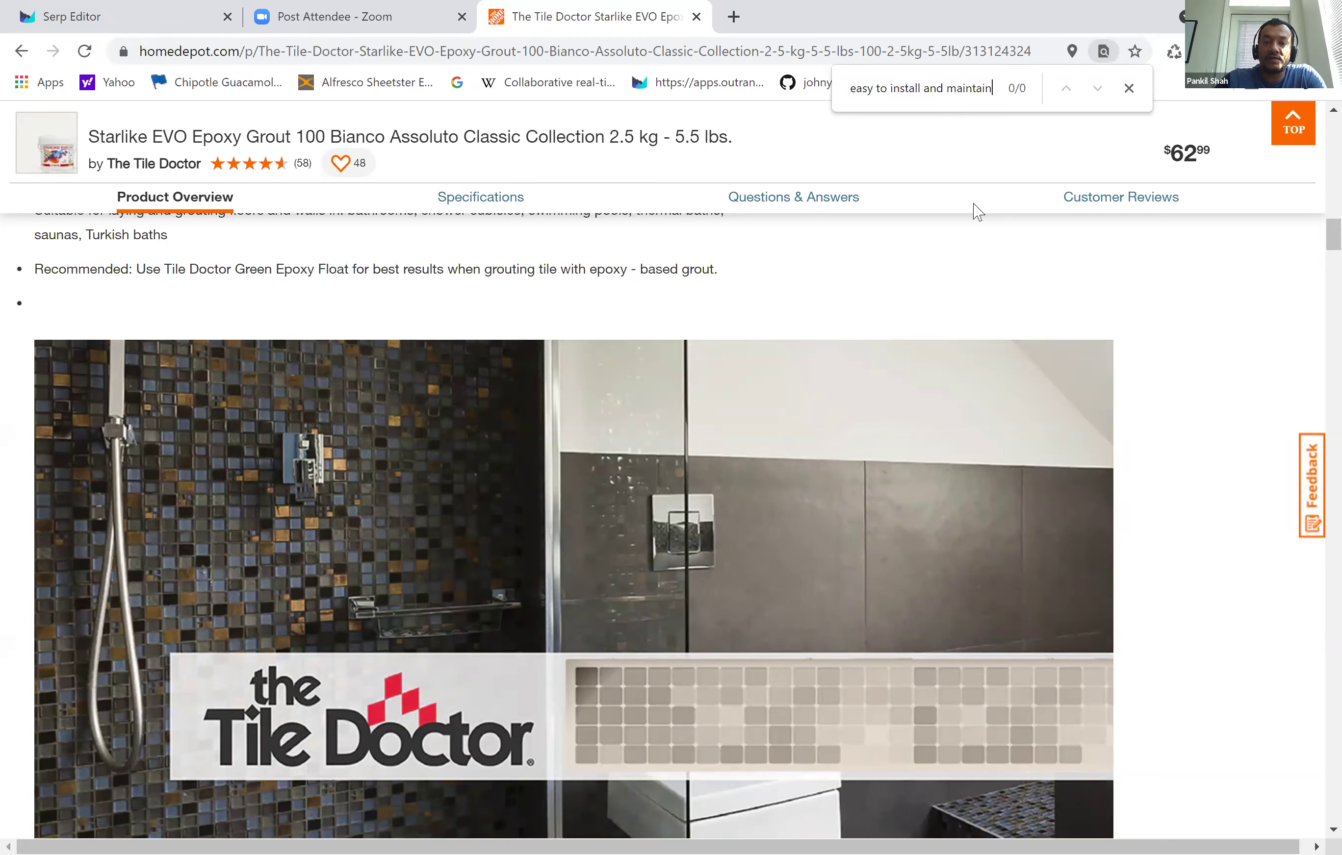
- Shorten the page search to "Litokol Epoxy Grout is" and compare the matching Product Overview sentence with the generated wording
key(BackSpace)
key(BackSpace)
key(BackSpace)
key(BackSpace)
key(BackSpace)
key(BackSpace)
key(BackSpace)
key(BackSpace)
key(BackSpace)
key(BackSpace)
key(BackSpace)
key(BackSpace)
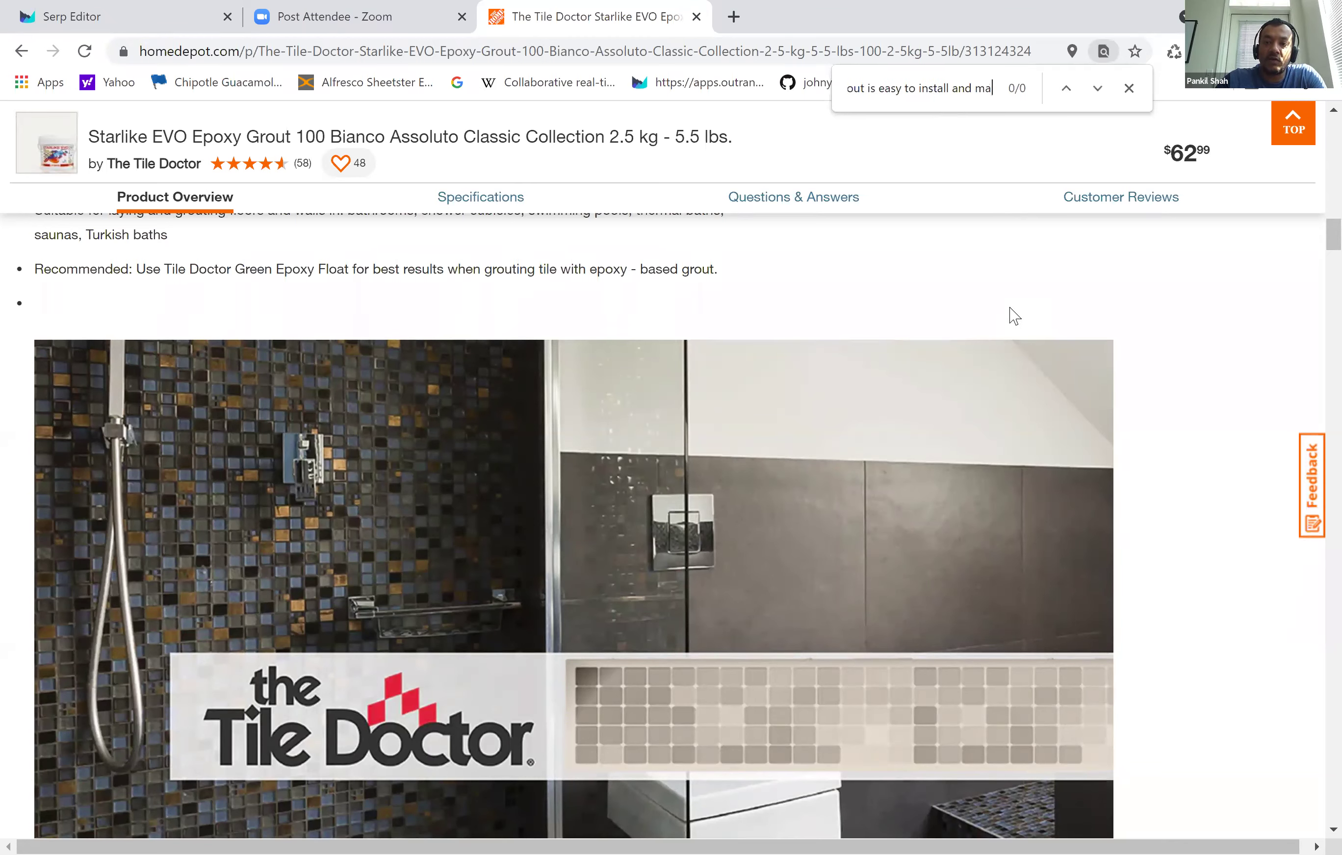
key(BackSpace)
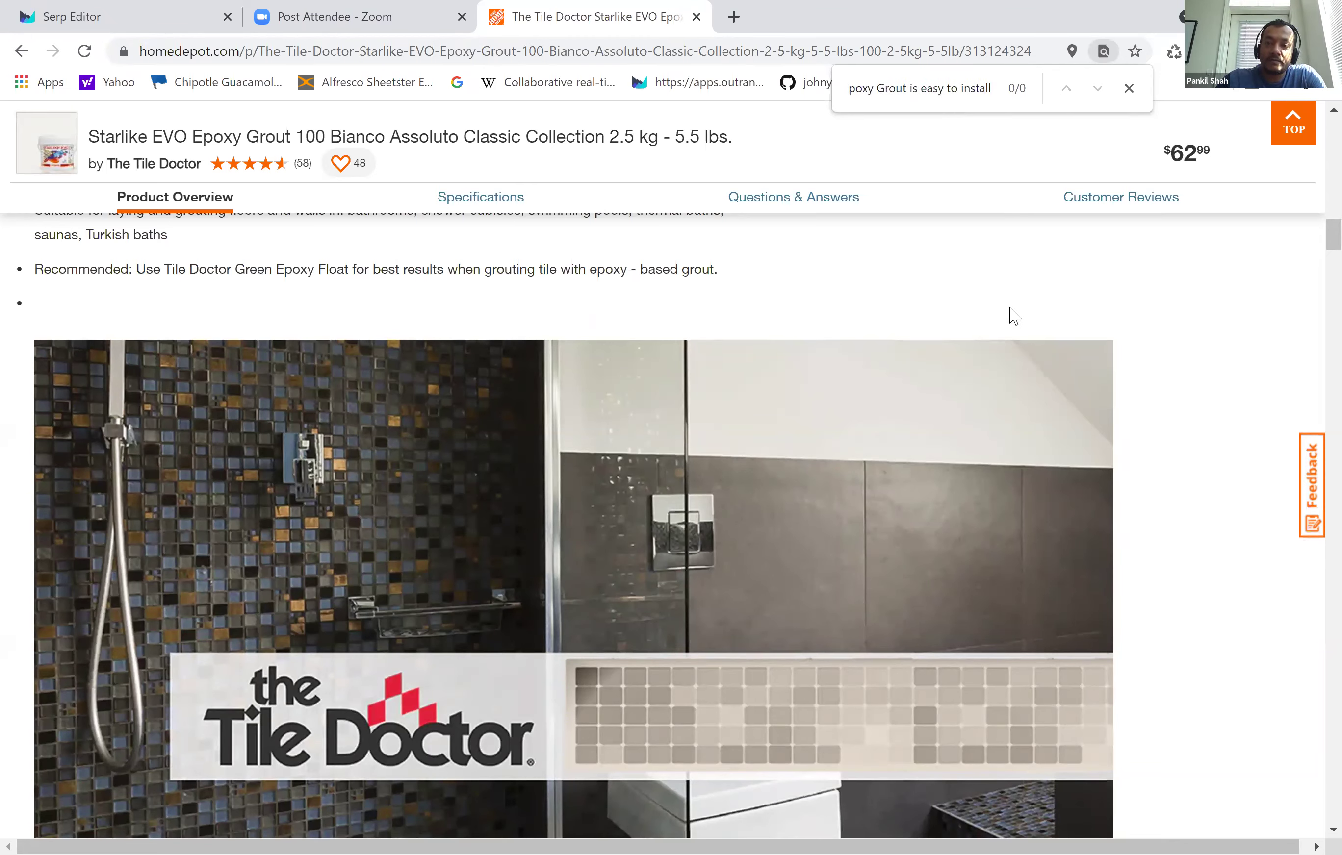
key(BackSpace)
key(BackSpace)
key(BackSpace)
key(BackSpace)
key(BackSpace)
key(BackSpace)
key(BackSpace)
key(BackSpace)
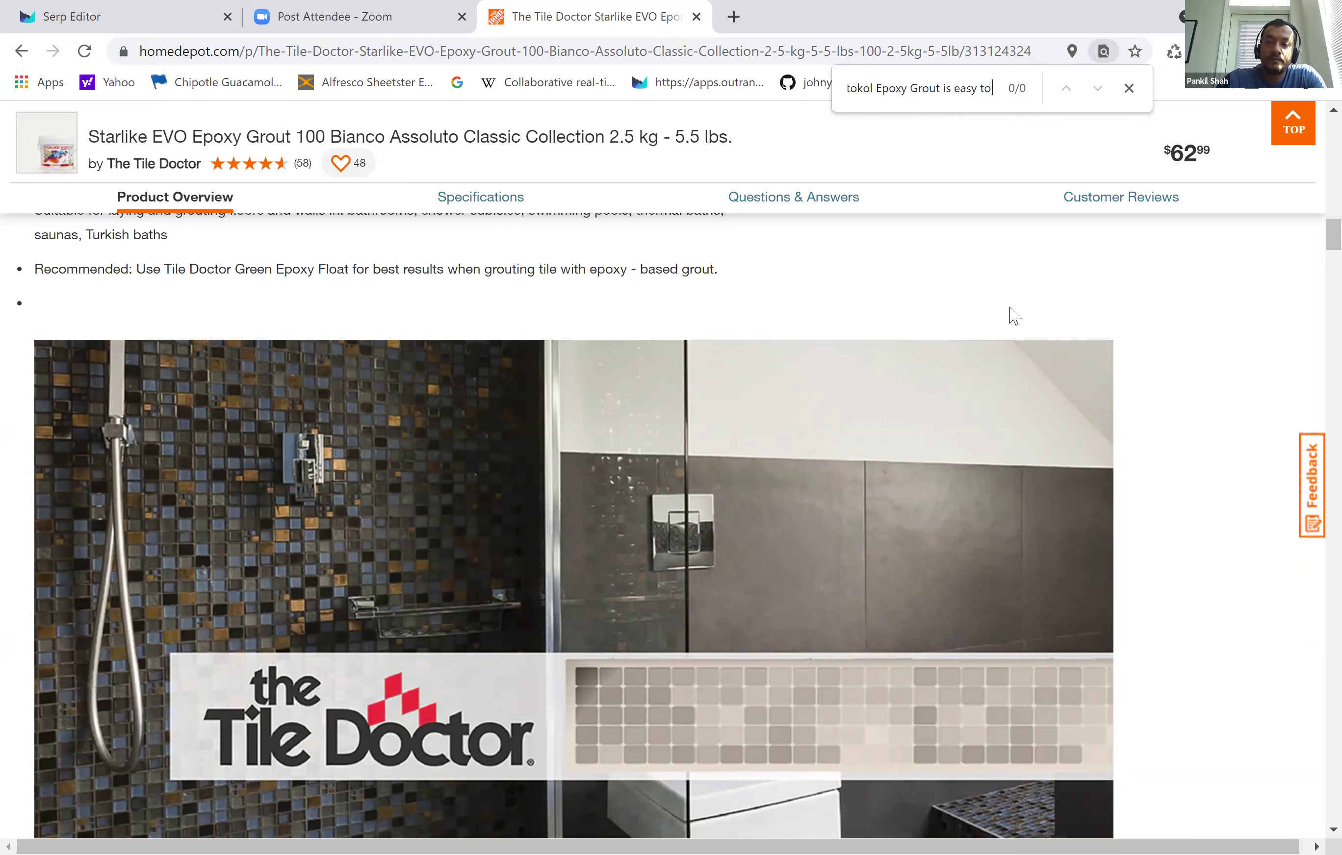
key(BackSpace)
key(BackSpace)
key(BackSpace)
key(BackSpace)
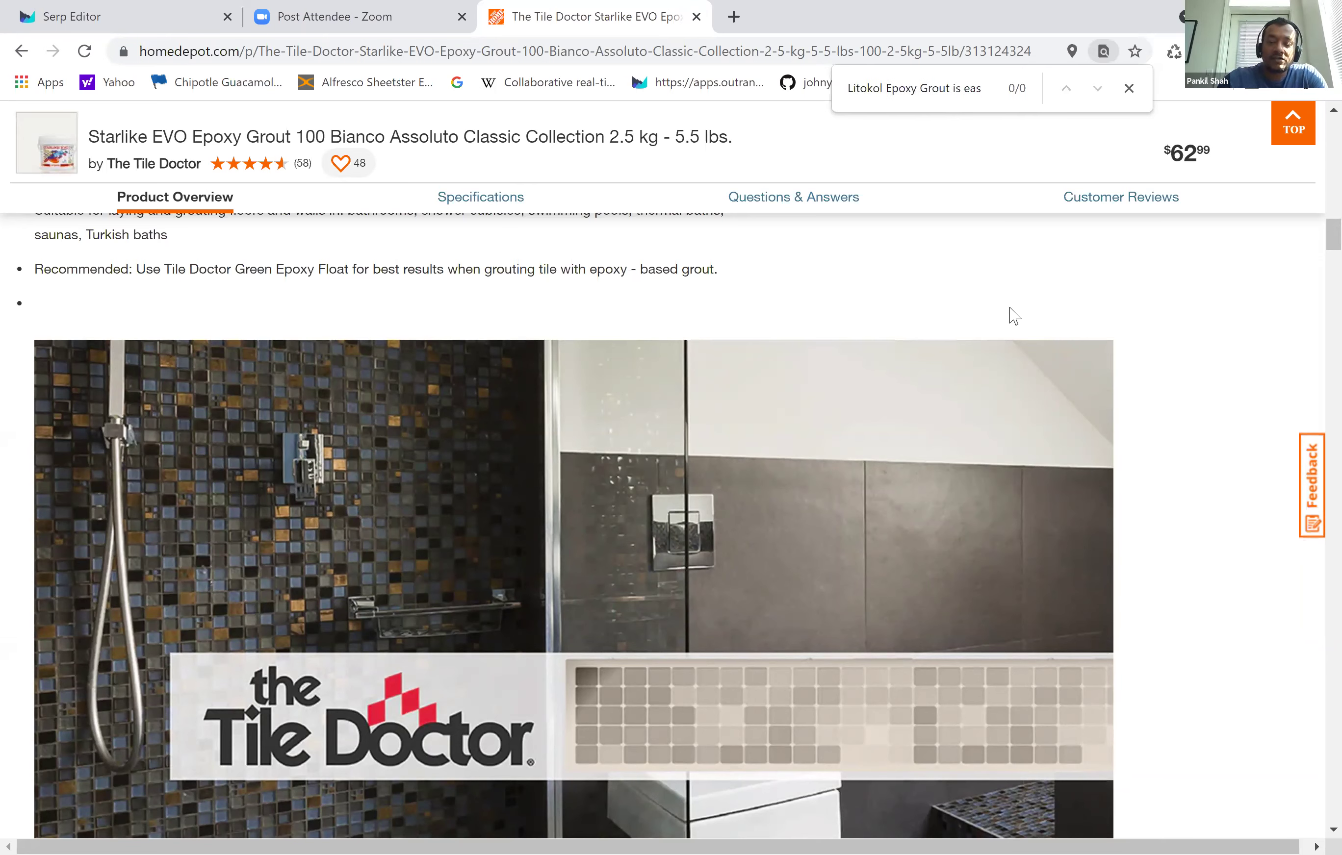
text(y)
key(BackSpace)
key(BackSpace)
key(BackSpace)
key(BackSpace)
key(BackSpace)
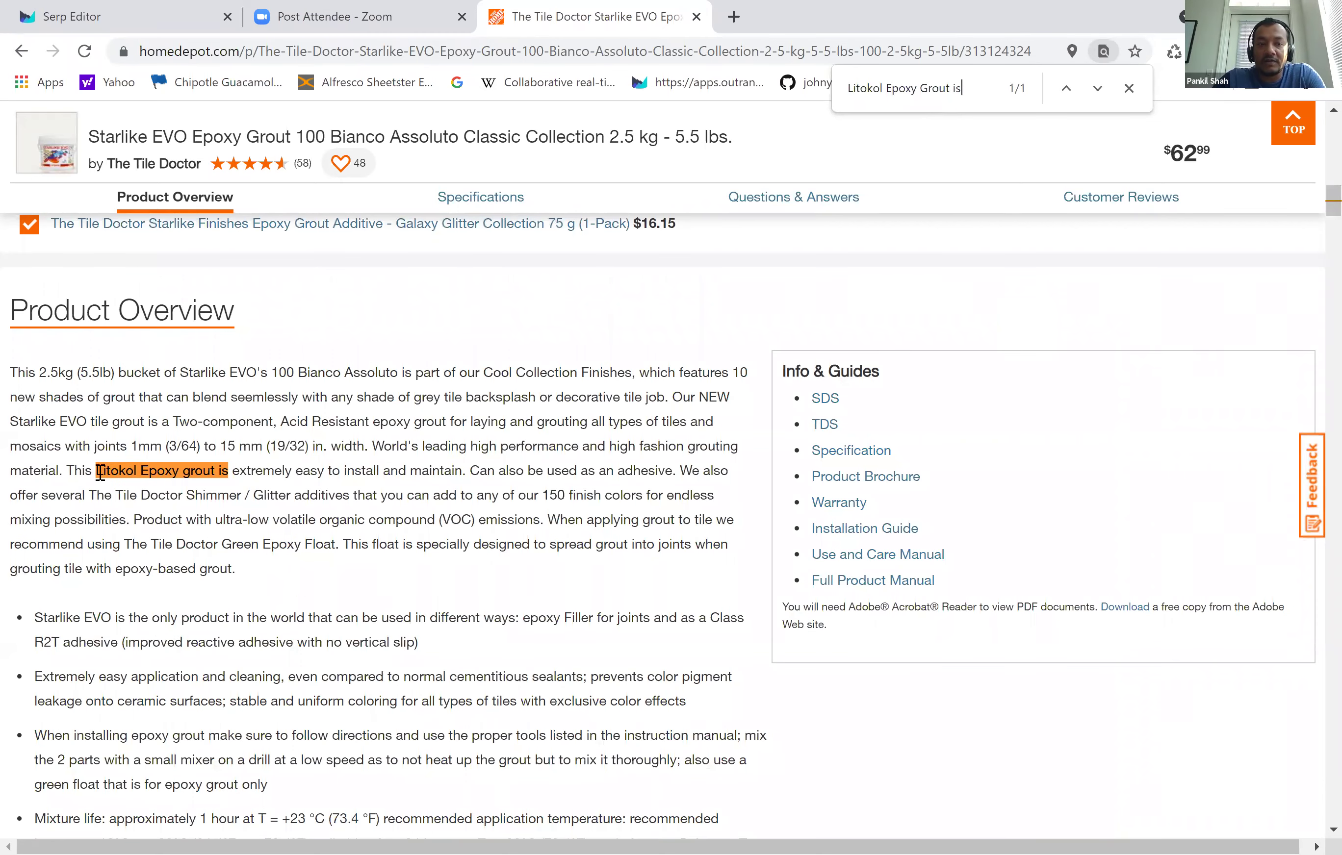
drag(98, 472, 230, 472)
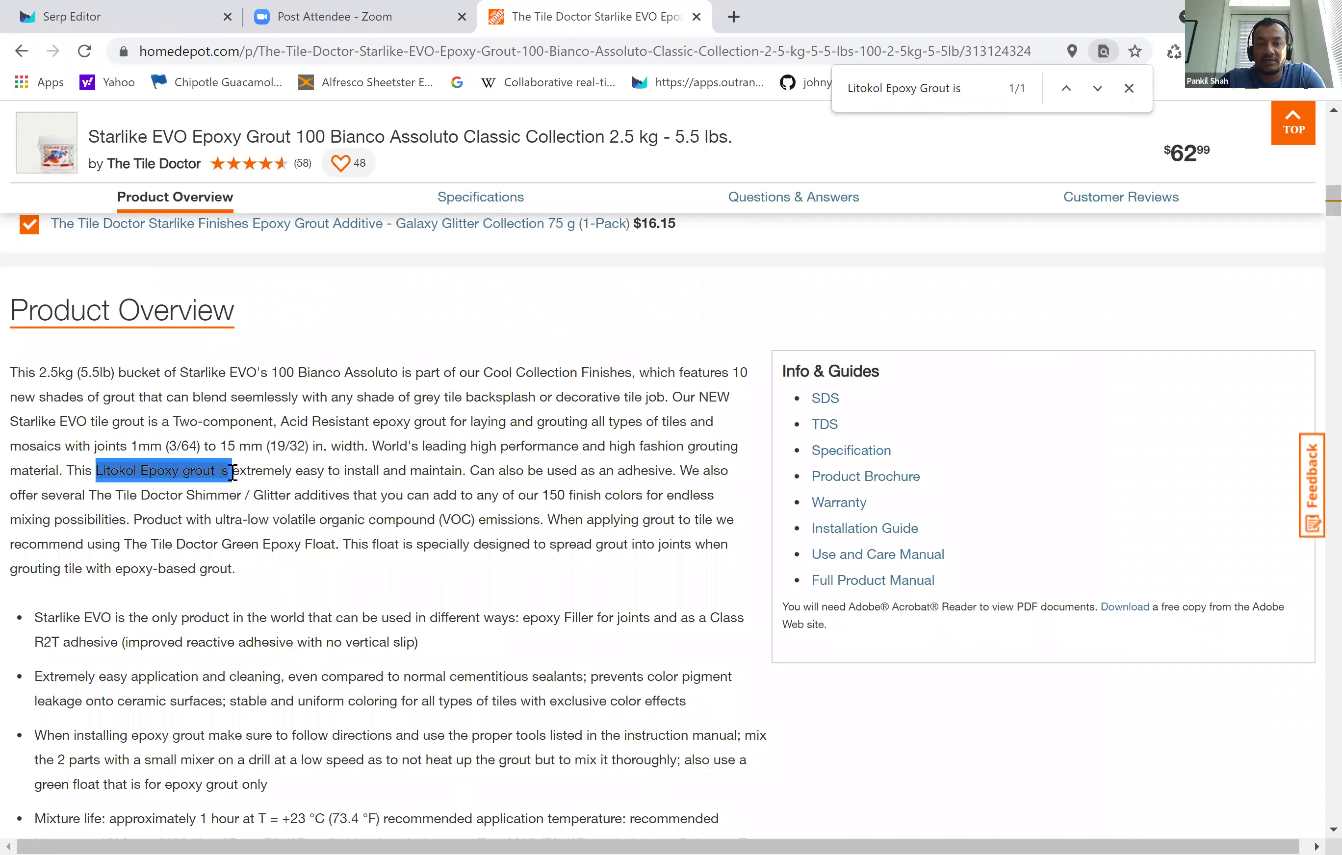
click(118, 472)
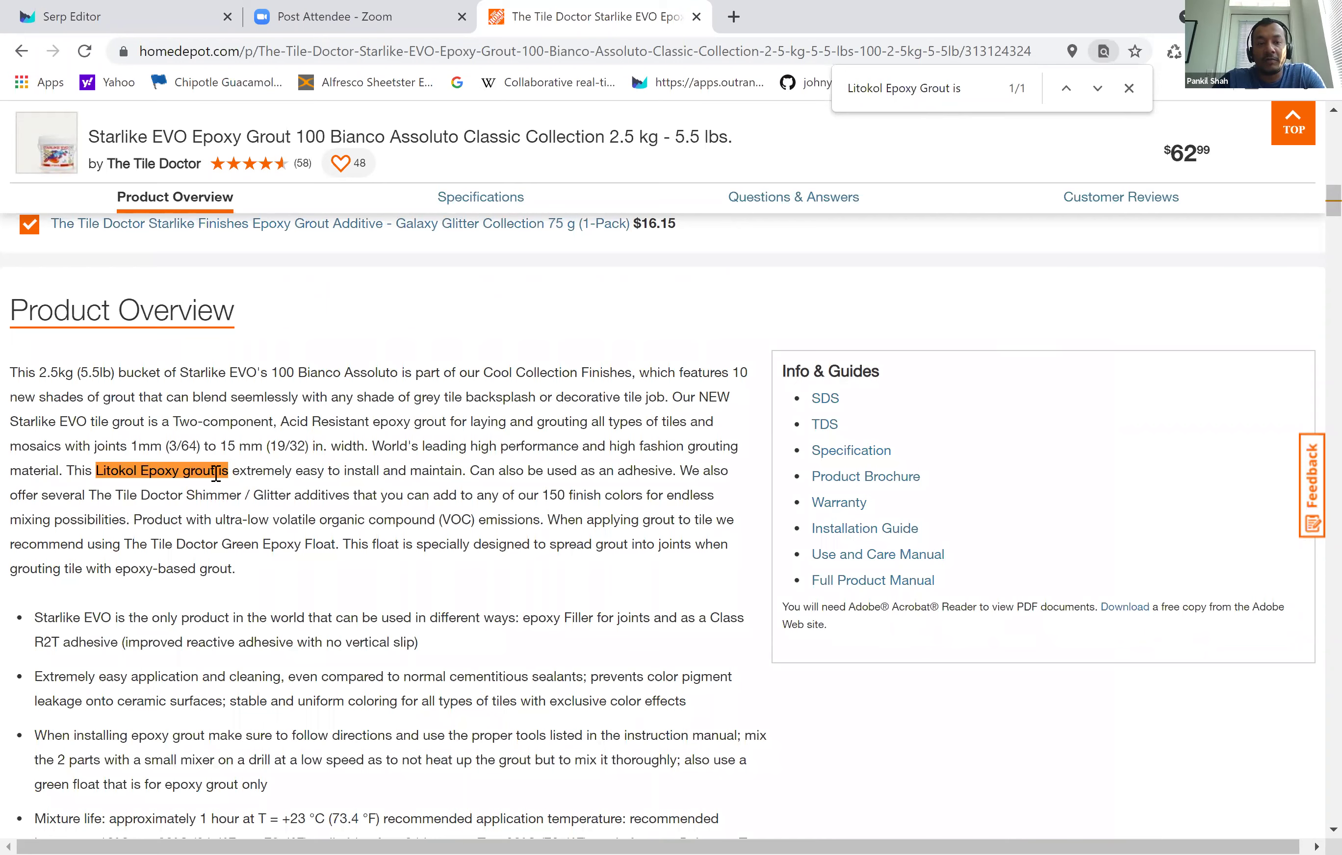
drag(216, 473, 235, 473)
click(235, 473)
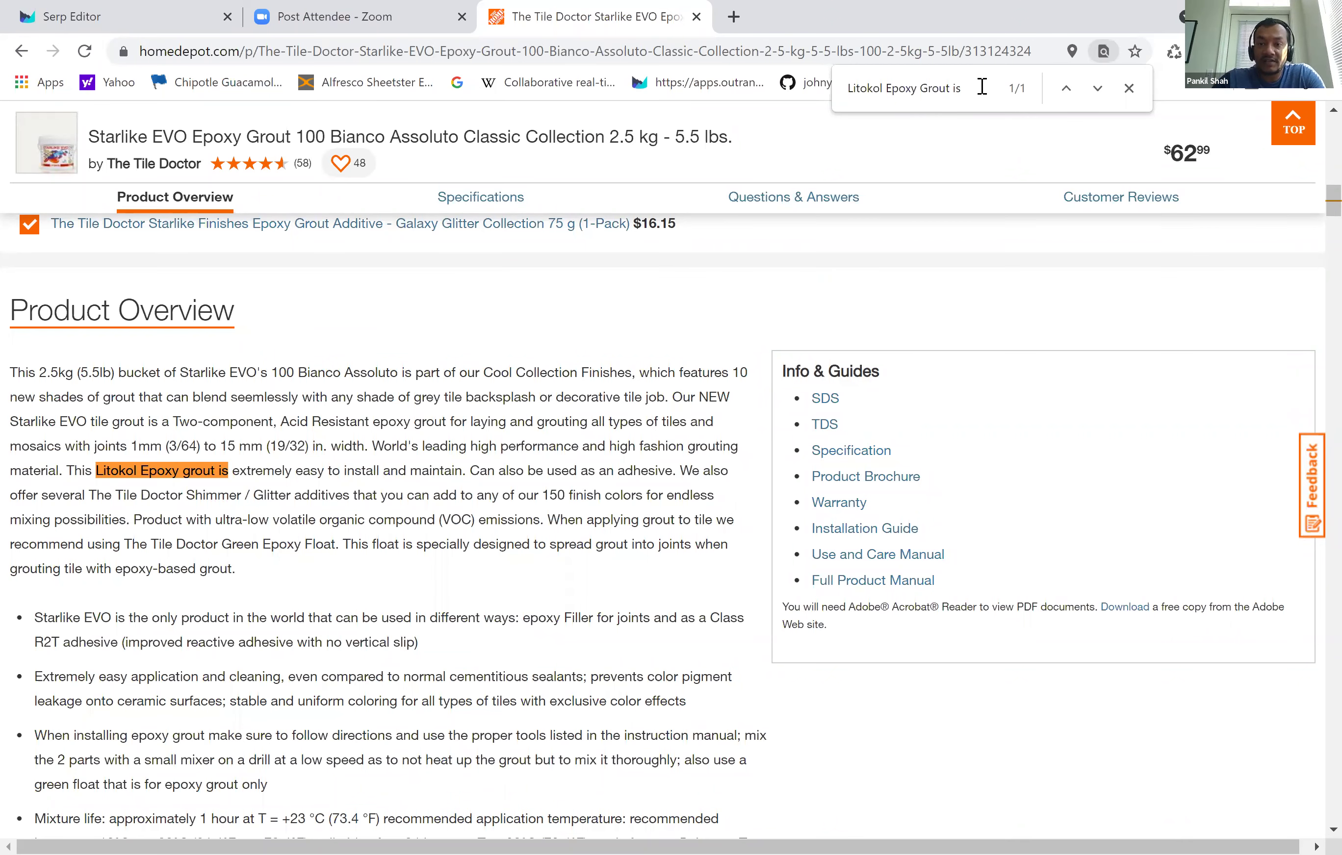
- Return to the Serp Editor and review the article's product section and the remaining generated concepts down to the Starlike EVO Epoxy Grout subheading
click(131, 8)
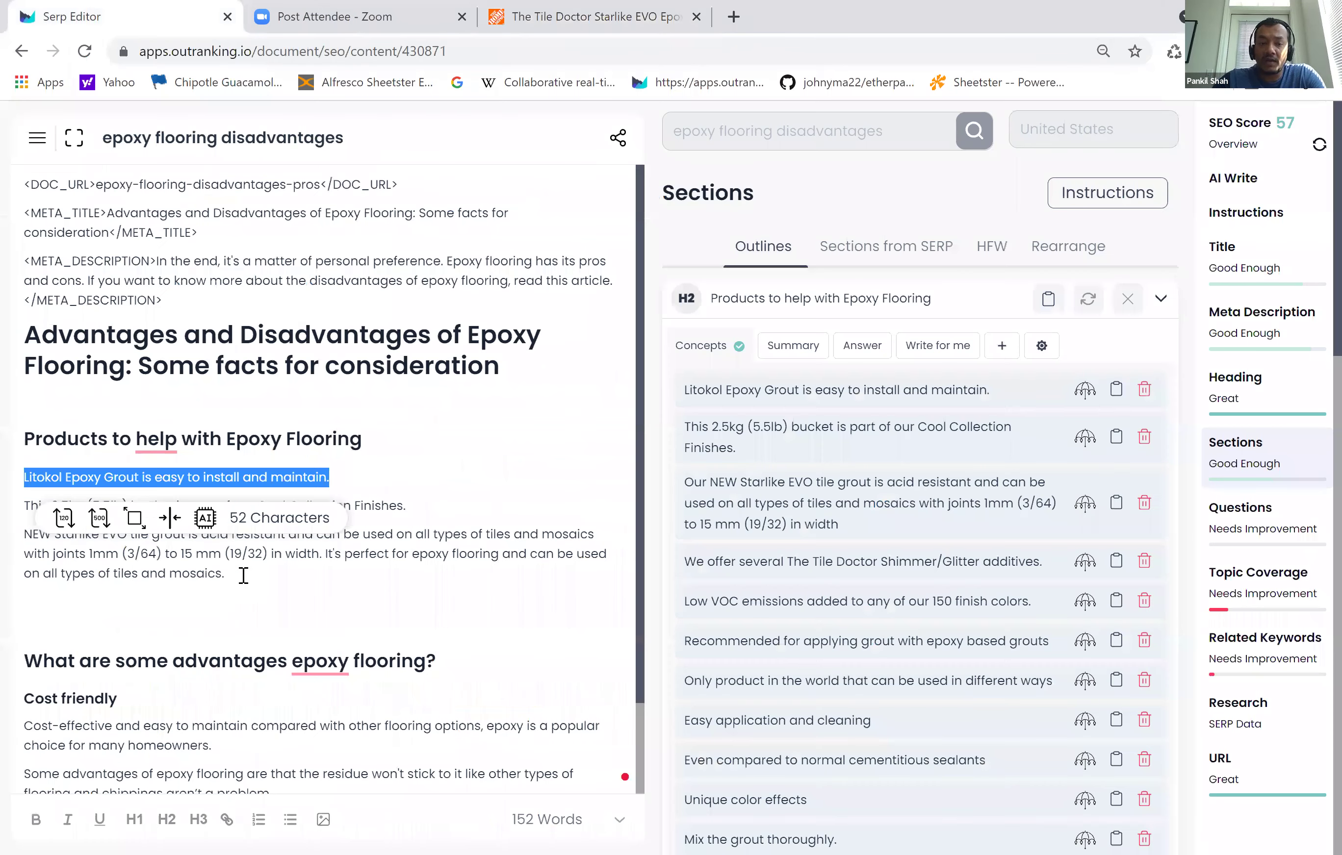
click(244, 575)
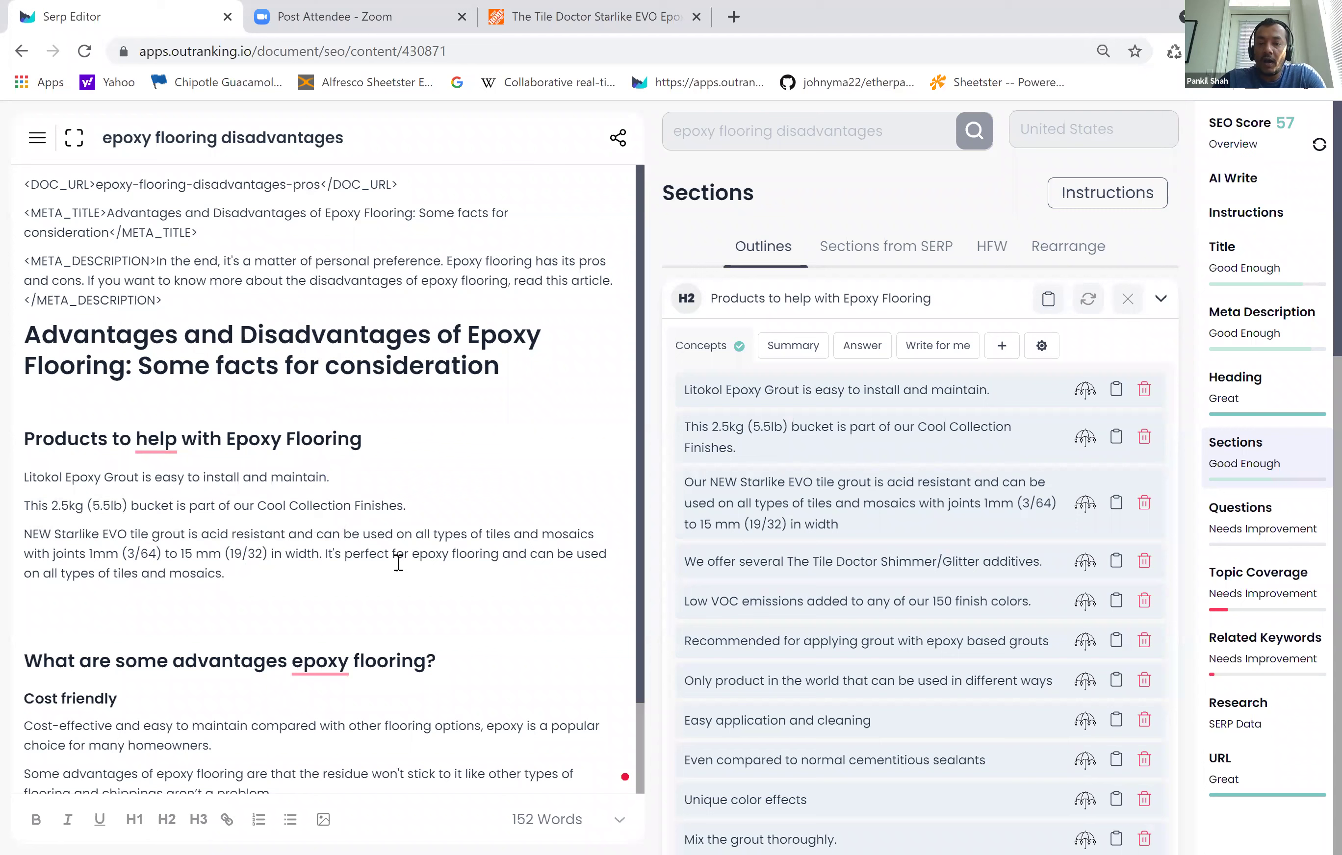
scroll(398, 561, down, 2)
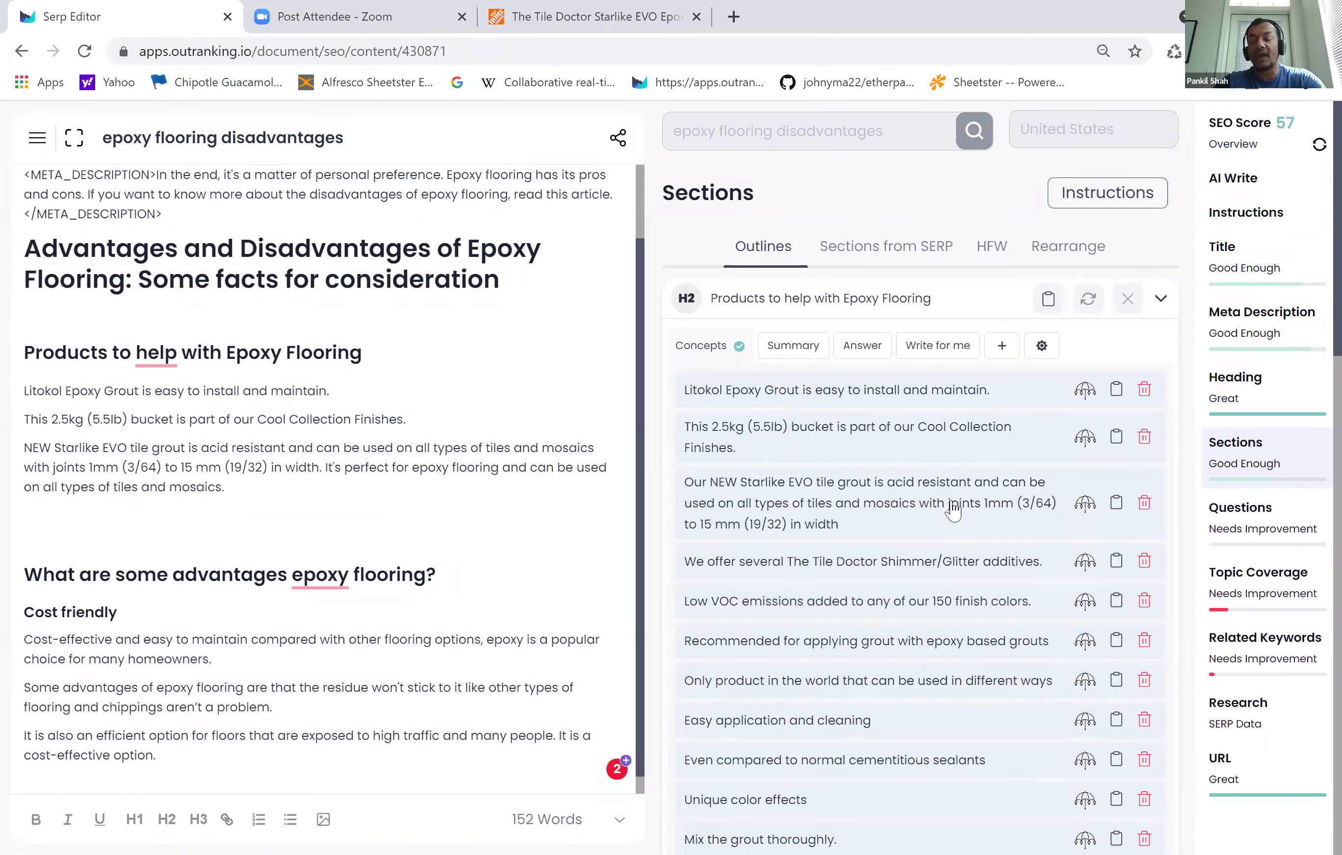
scroll(953, 510, down, 2)
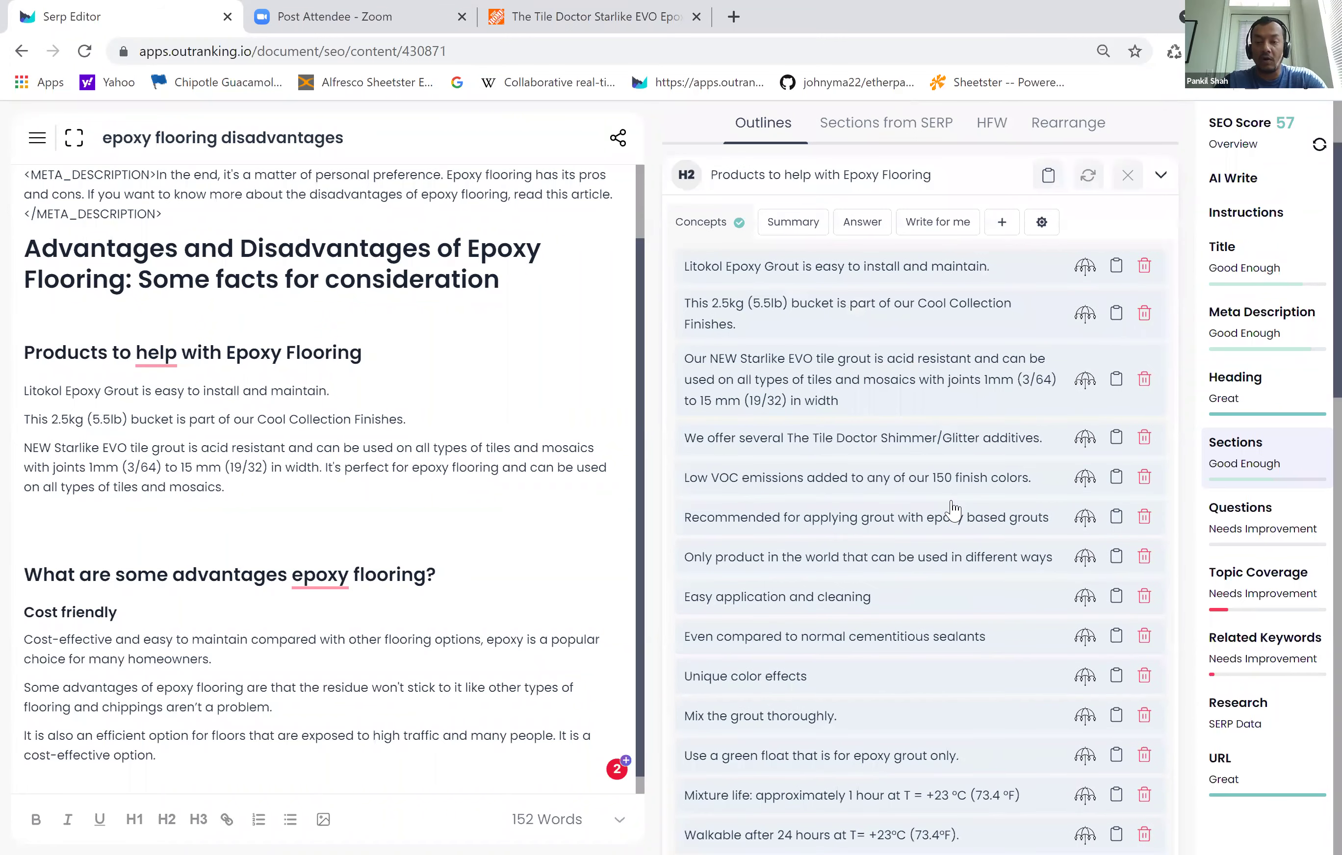
scroll(952, 510, down, 12)
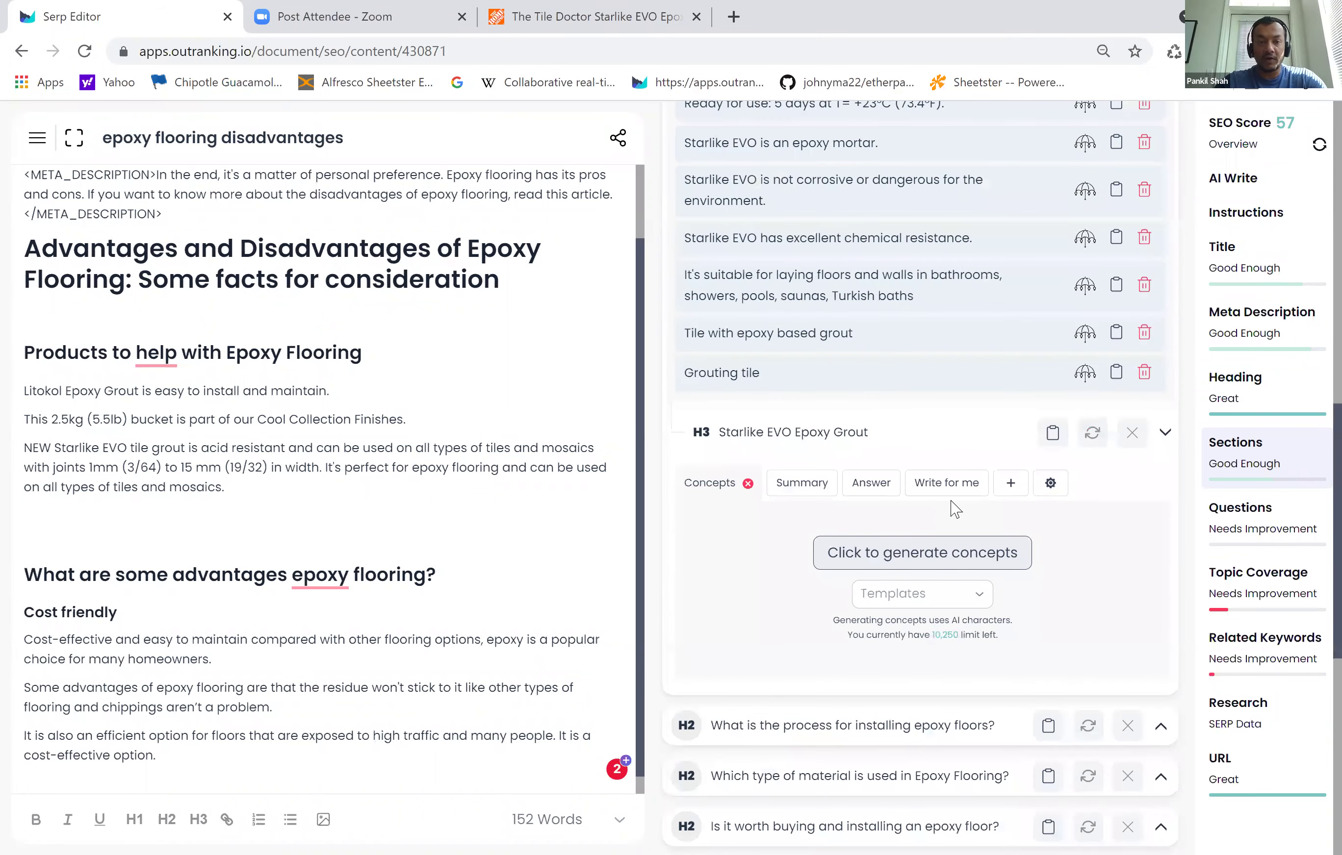
scroll(954, 510, up, 5)
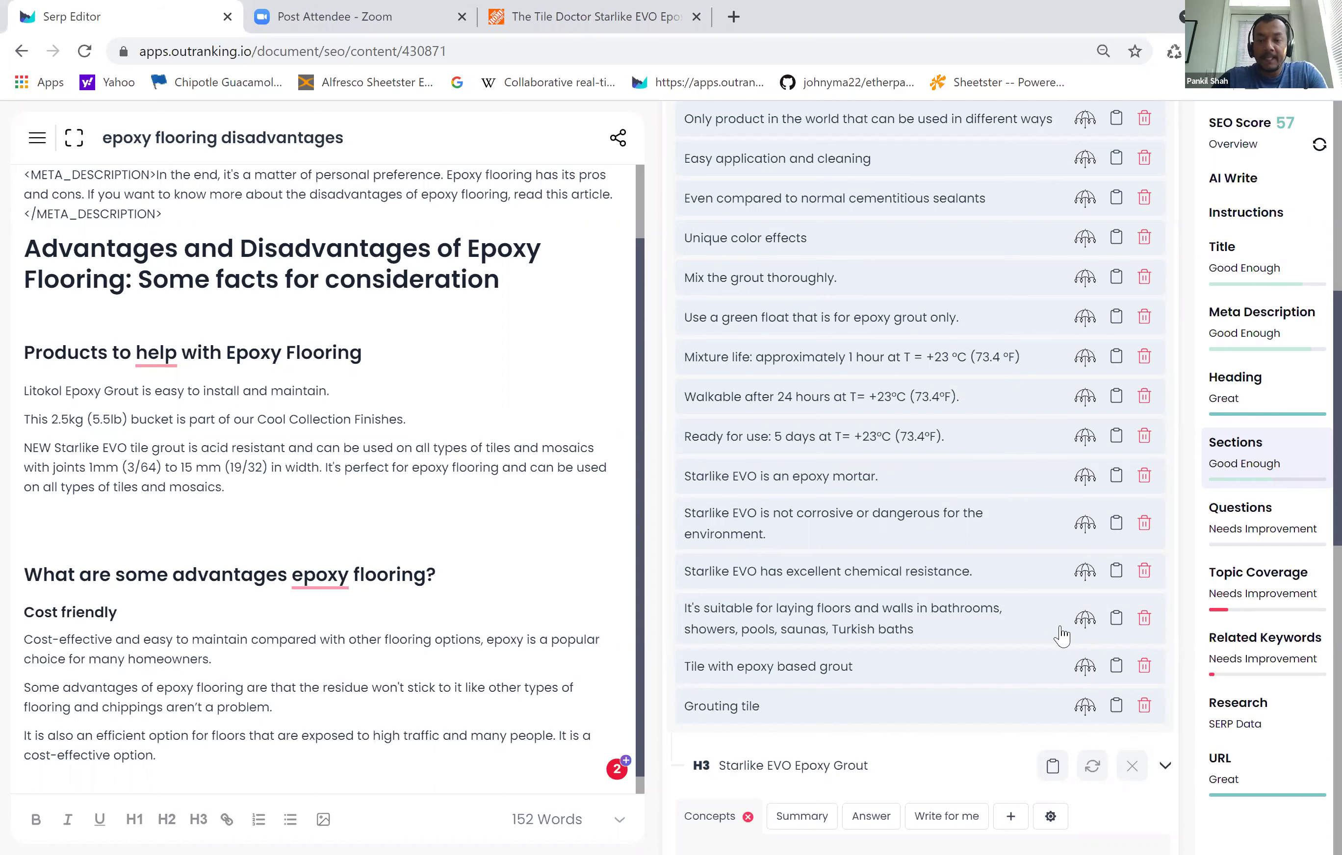
- Add a bold line "Featured and Product Description" above the Litokol Epoxy Grout sentence in the article's product section
scroll(1060, 631, down, 2)
scroll(1059, 634, down, 5)
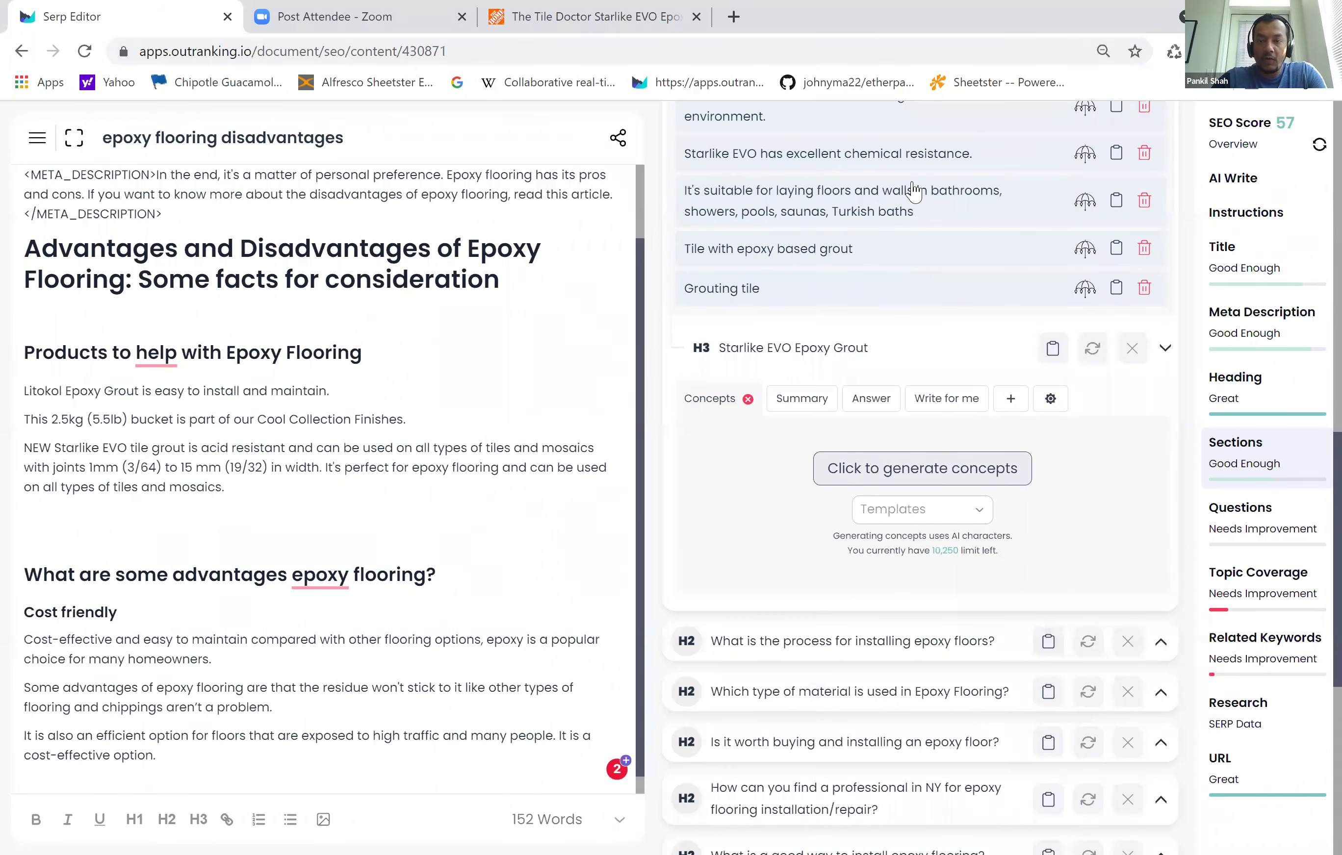
scroll(916, 192, up, 8)
scroll(916, 192, up, 8)
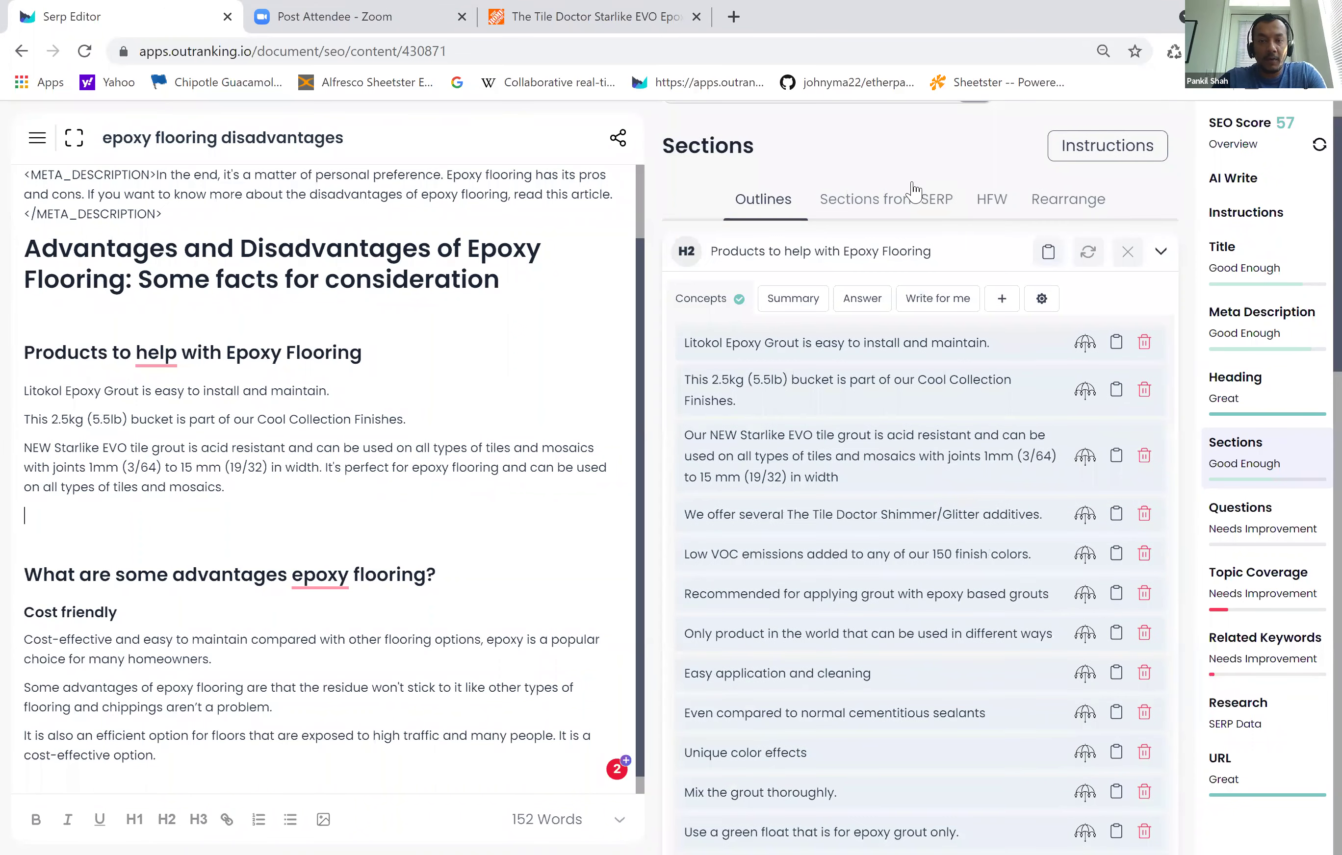
click(412, 498)
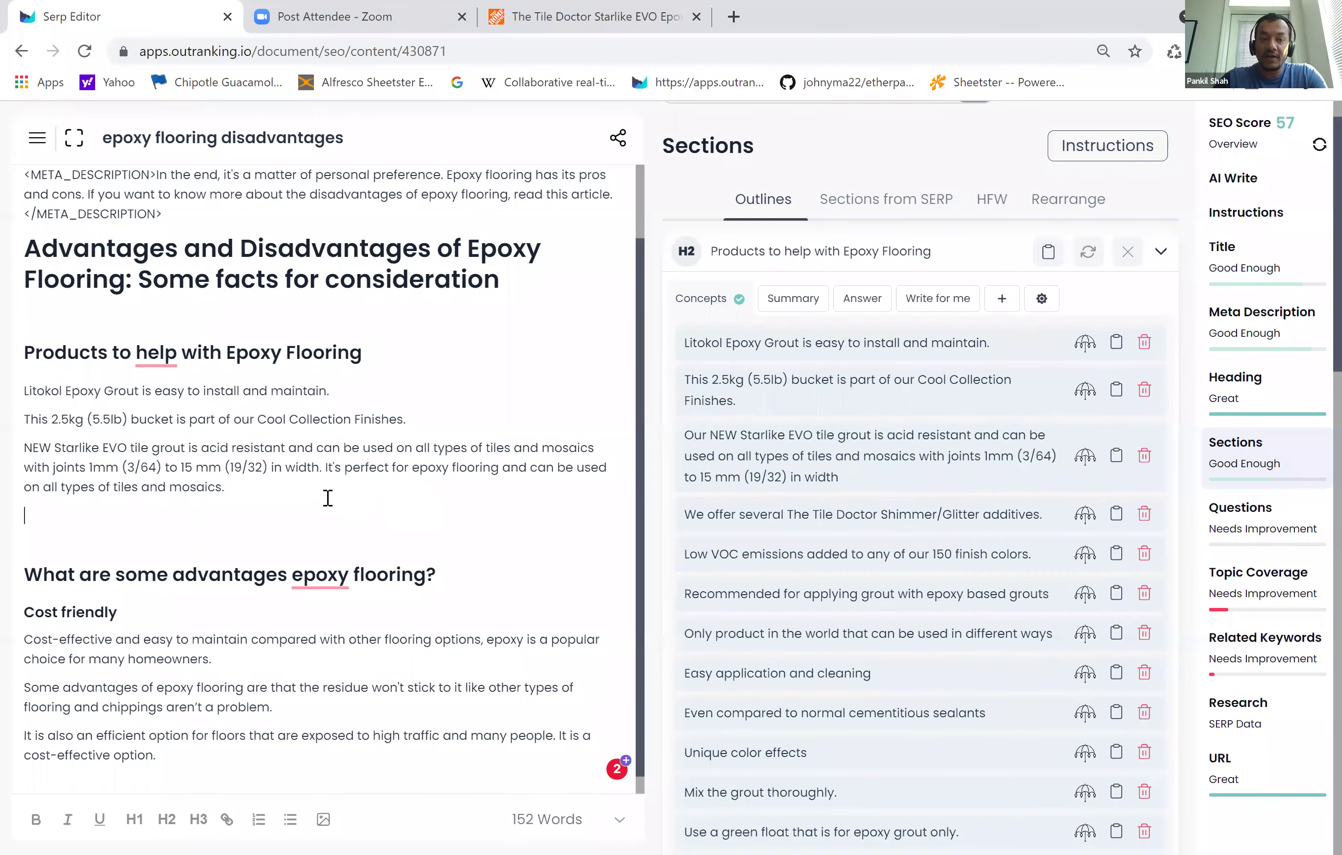
click(28, 390)
key(Return)
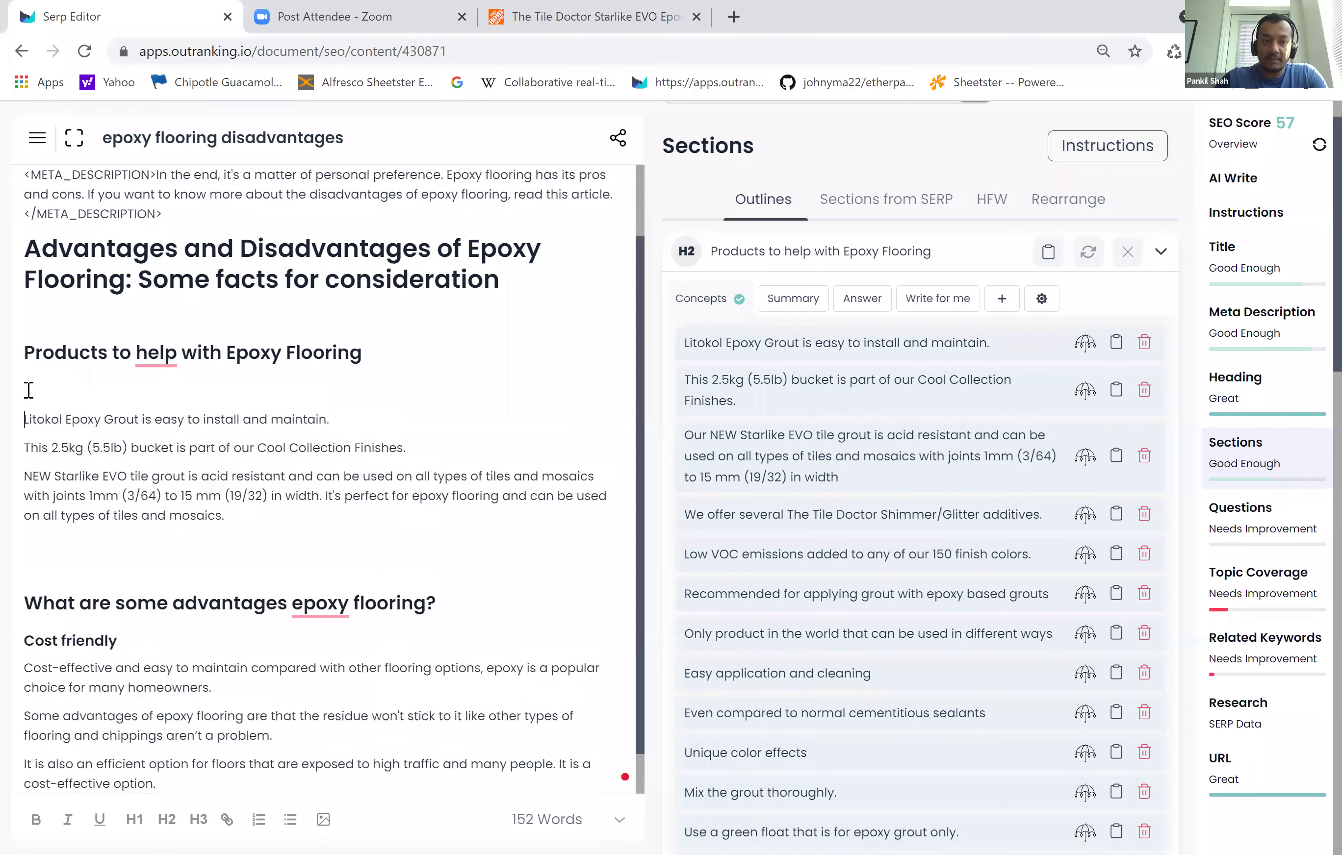
text(Fed)
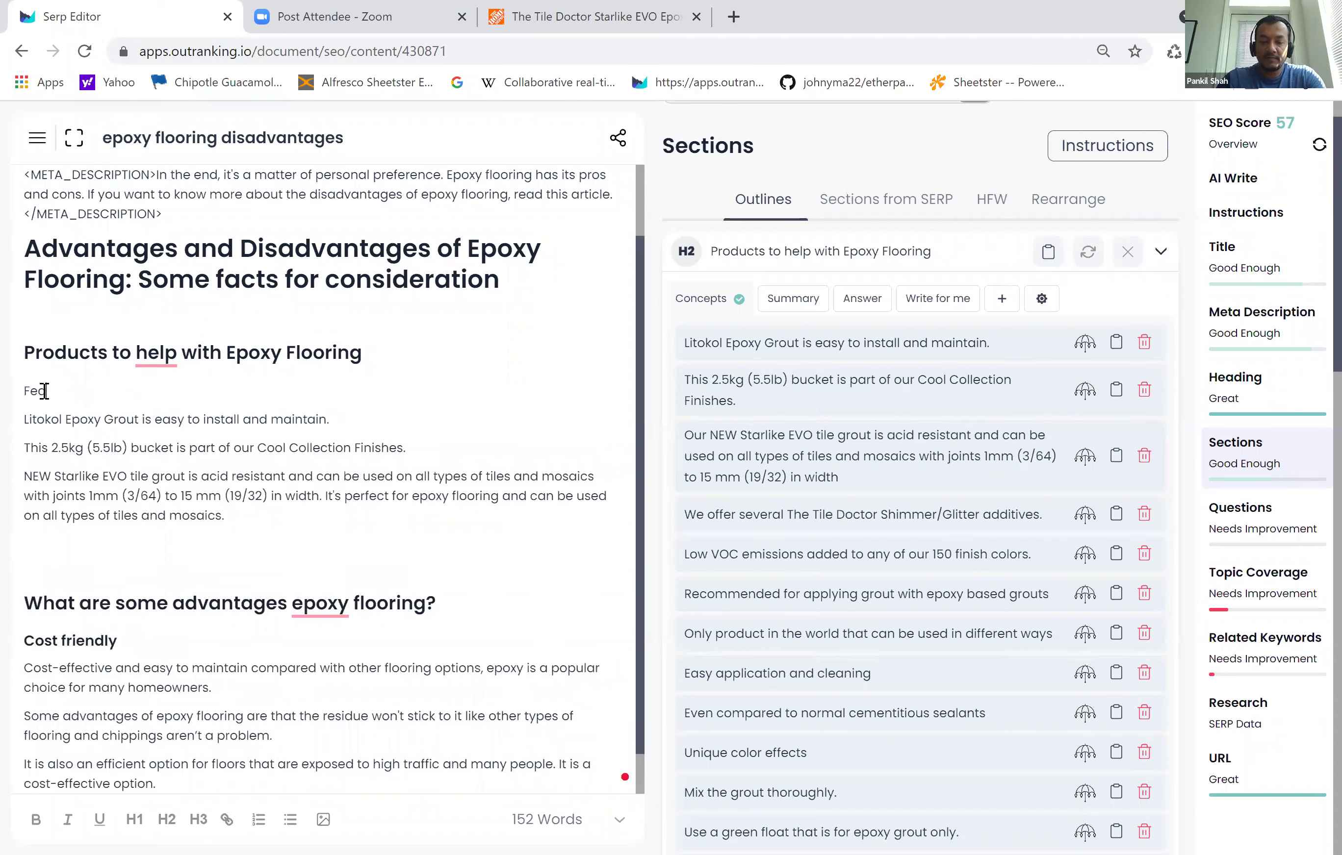
text(tured and Pro)
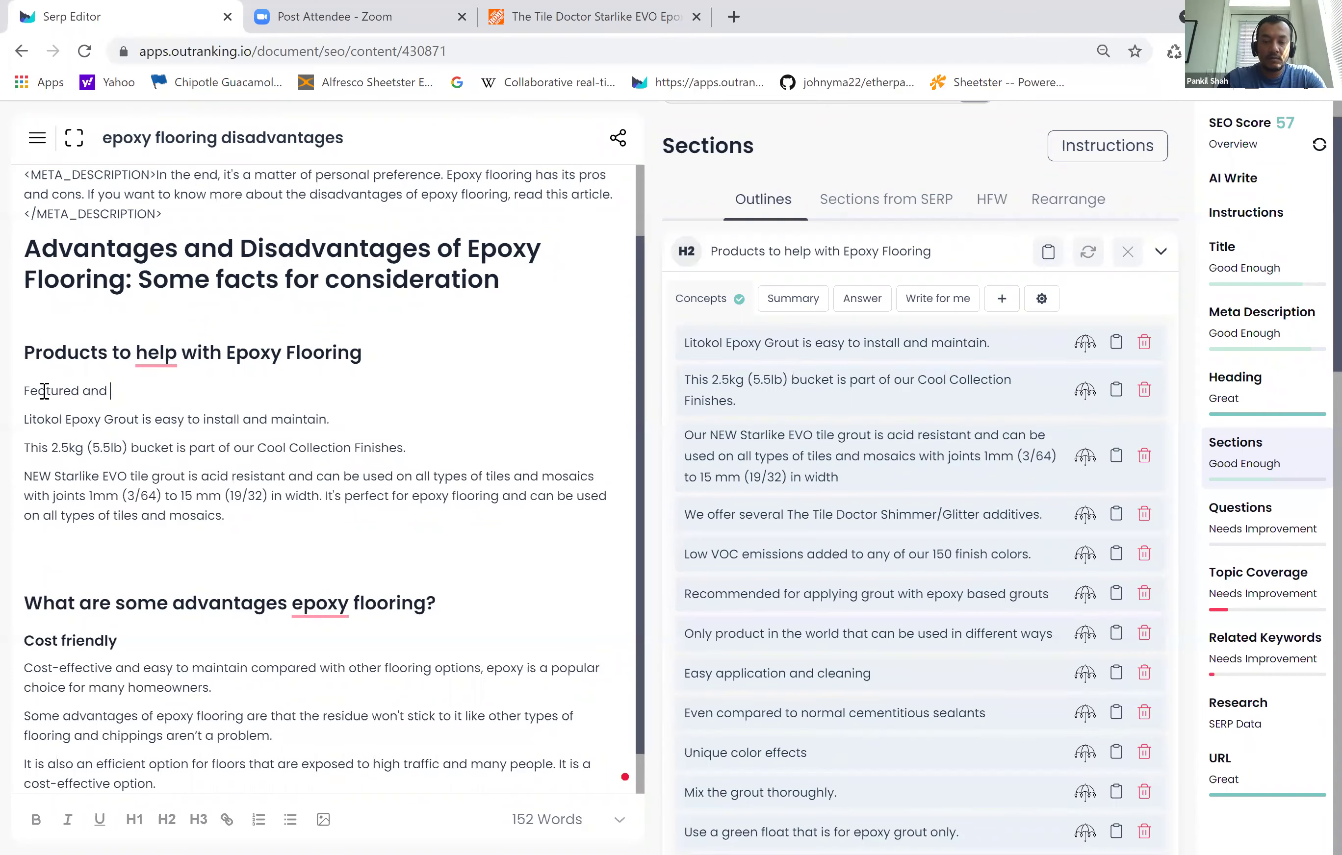
text(duct Description)
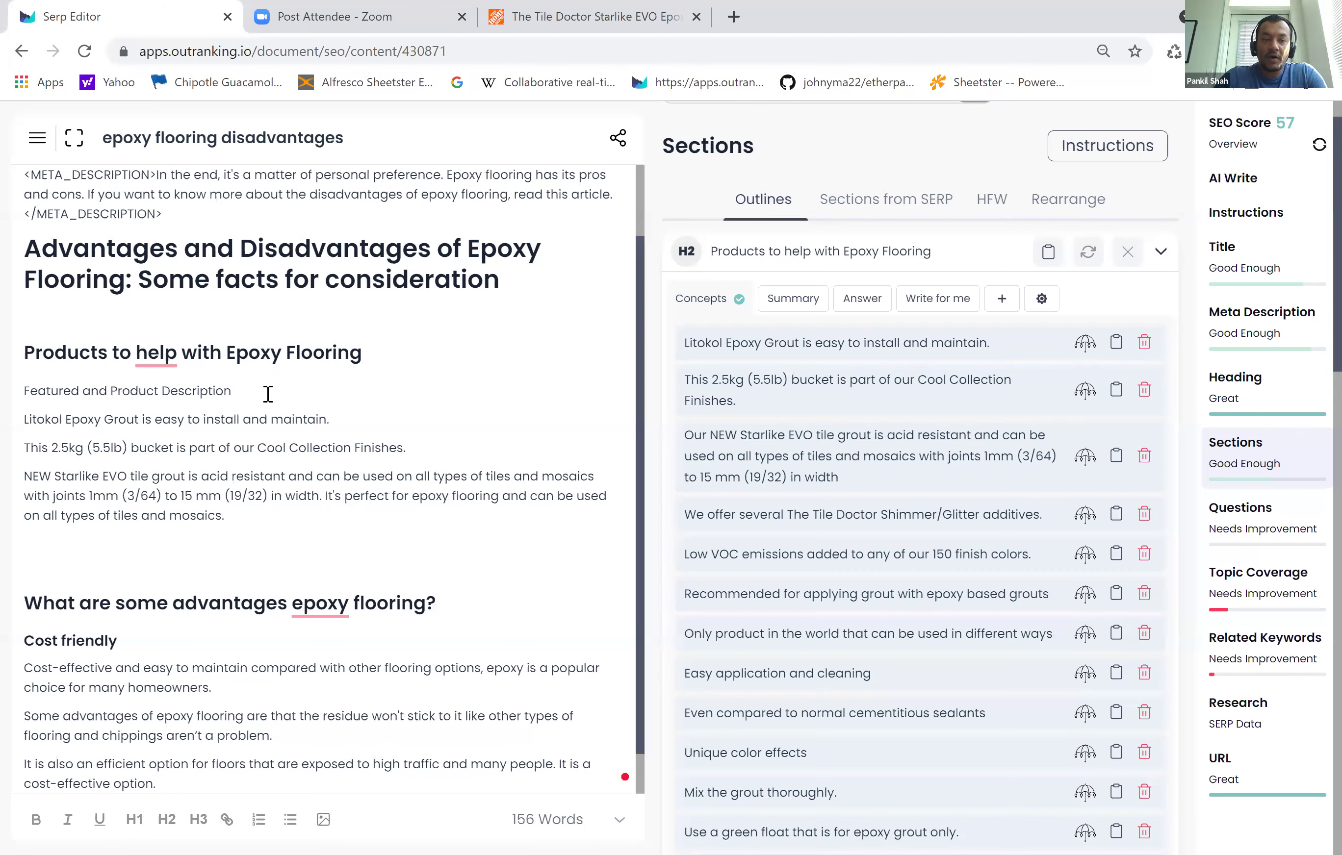
drag(268, 394, 25, 401)
key(ctrl+b)
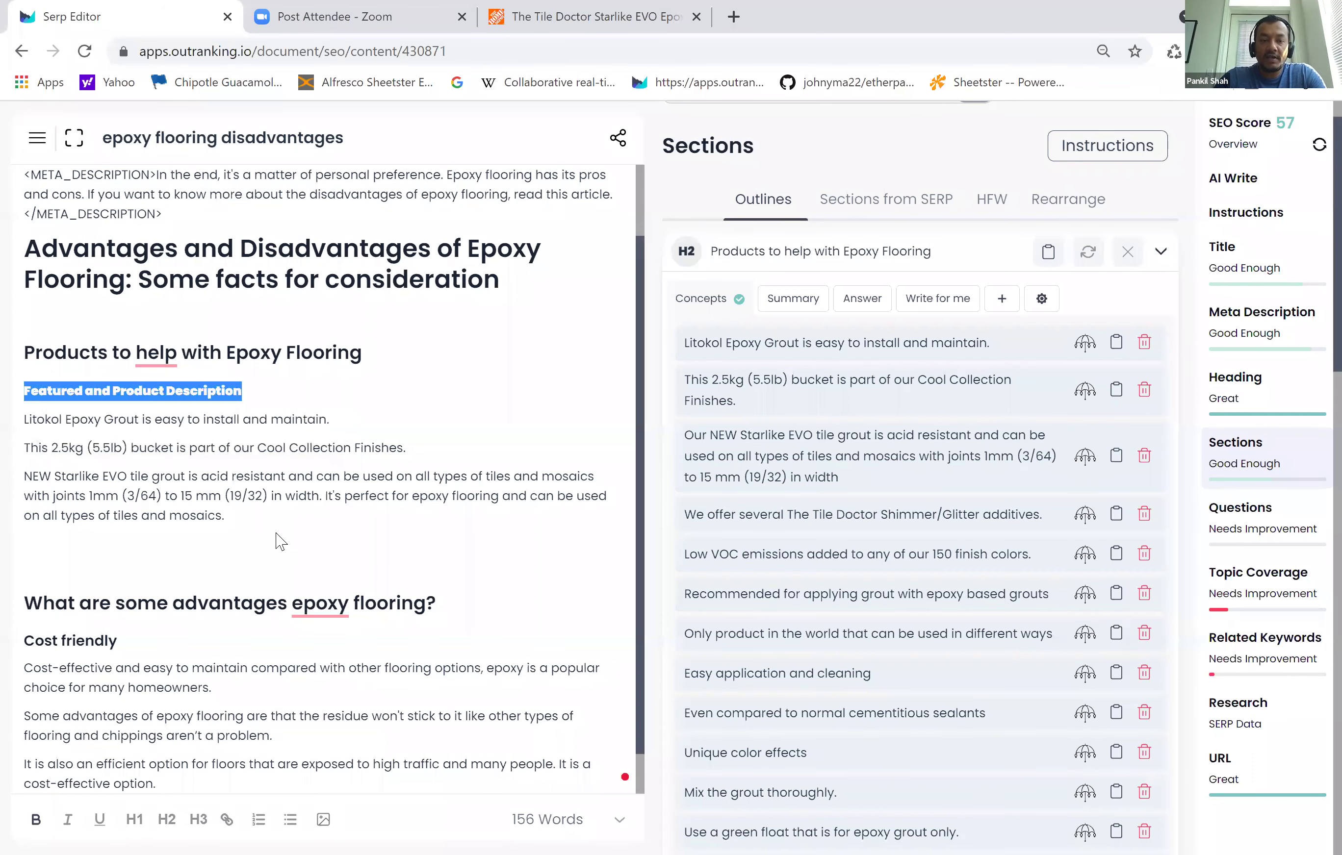
- Add the lines "Pros" and "Cons" below the Starlike EVO tile grout paragraph
click(253, 523)
key(Return)
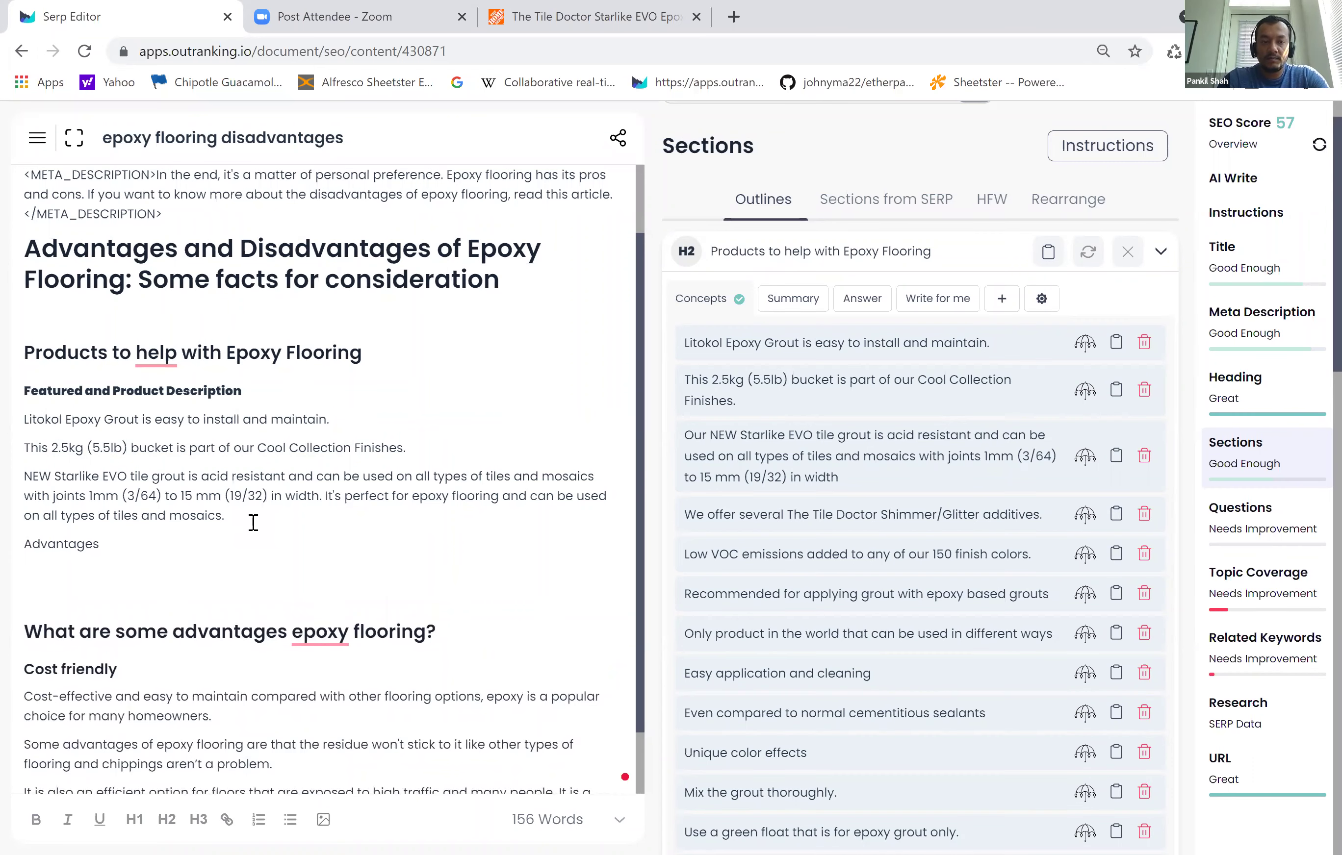
key(Return)
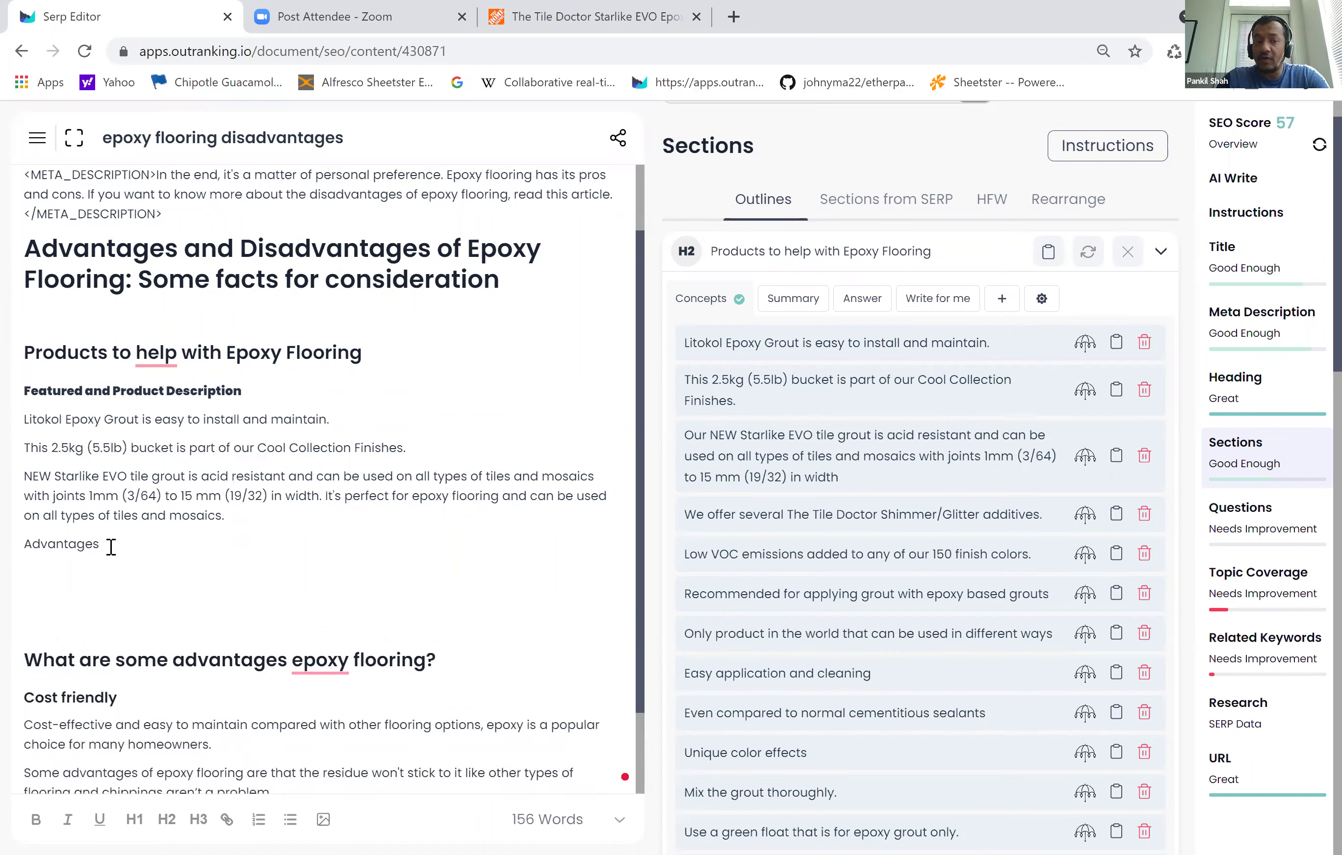
drag(111, 546, 4, 555)
key(BackSpace)
text(Pros)
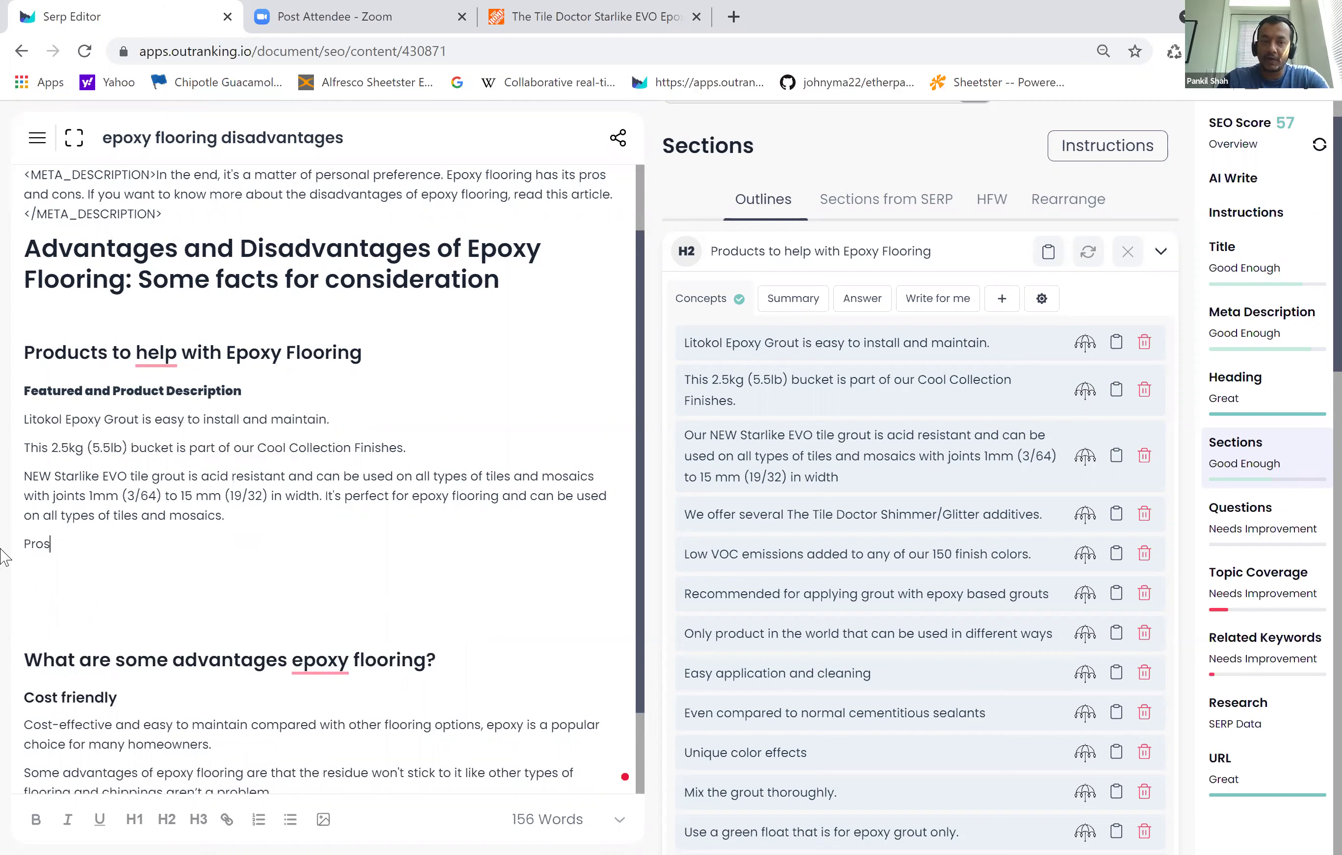
key(Return)
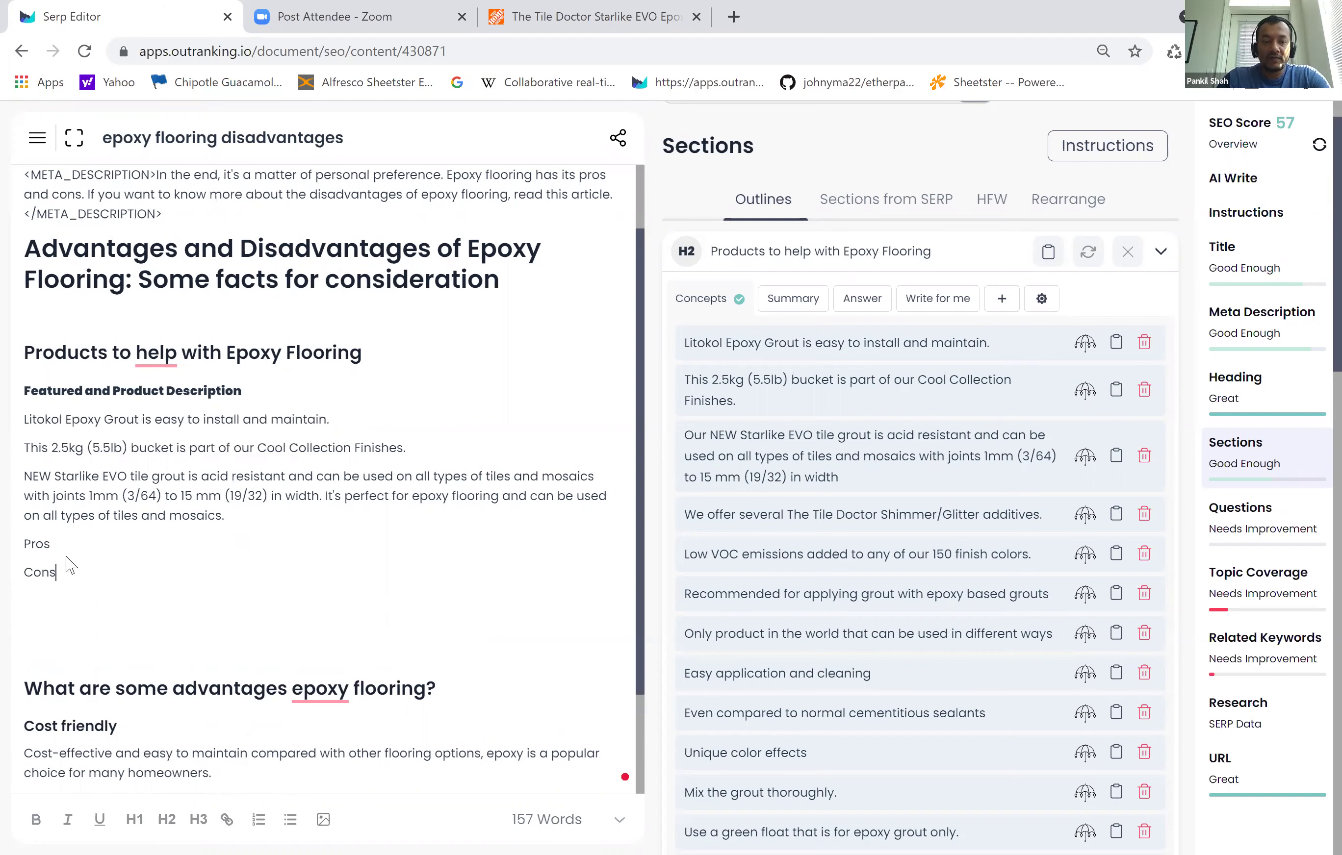
- Make the "Pros" and "Cons" lines bold and insert an empty line between them
drag(60, 574, 10, 555)
key(ctrl+b)
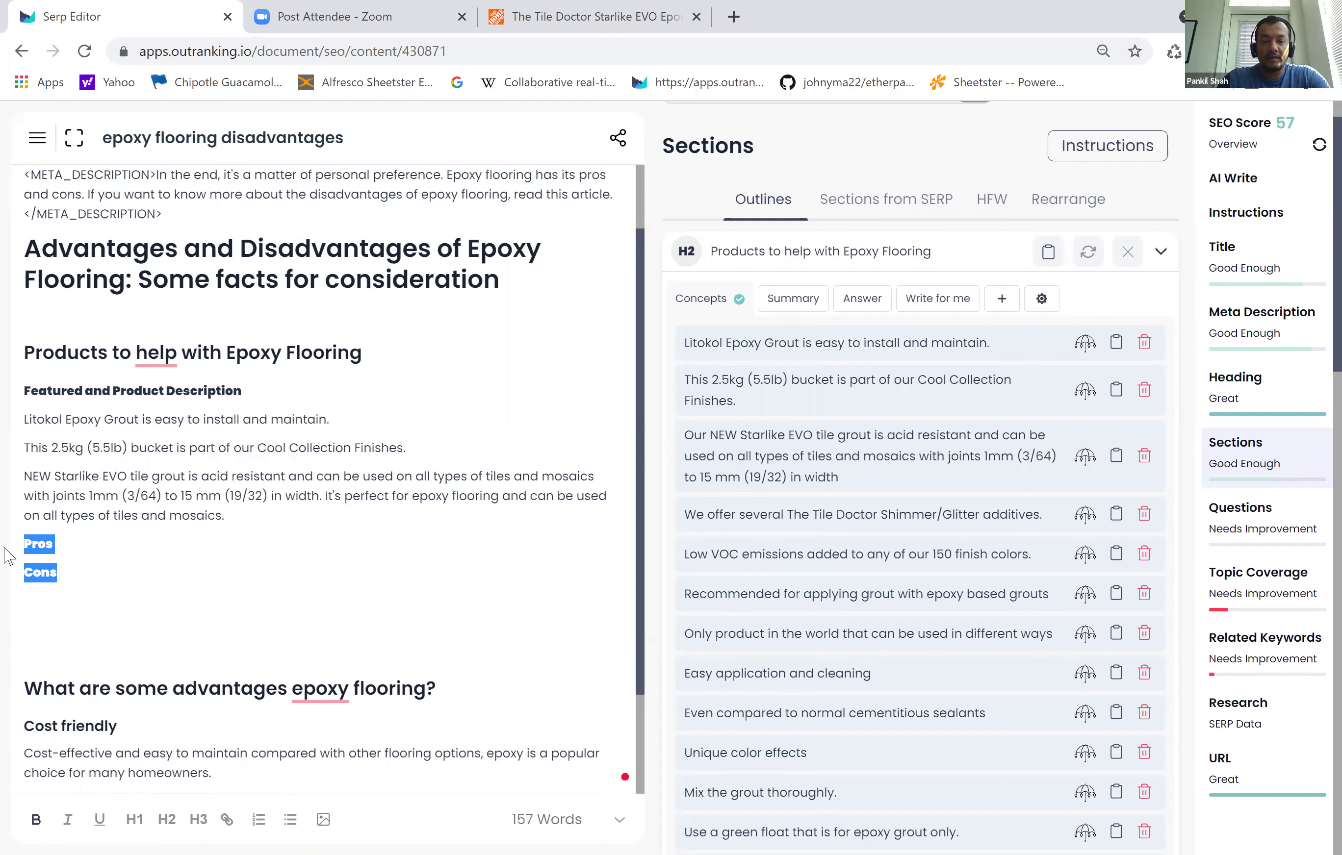
click(72, 544)
key(Return)
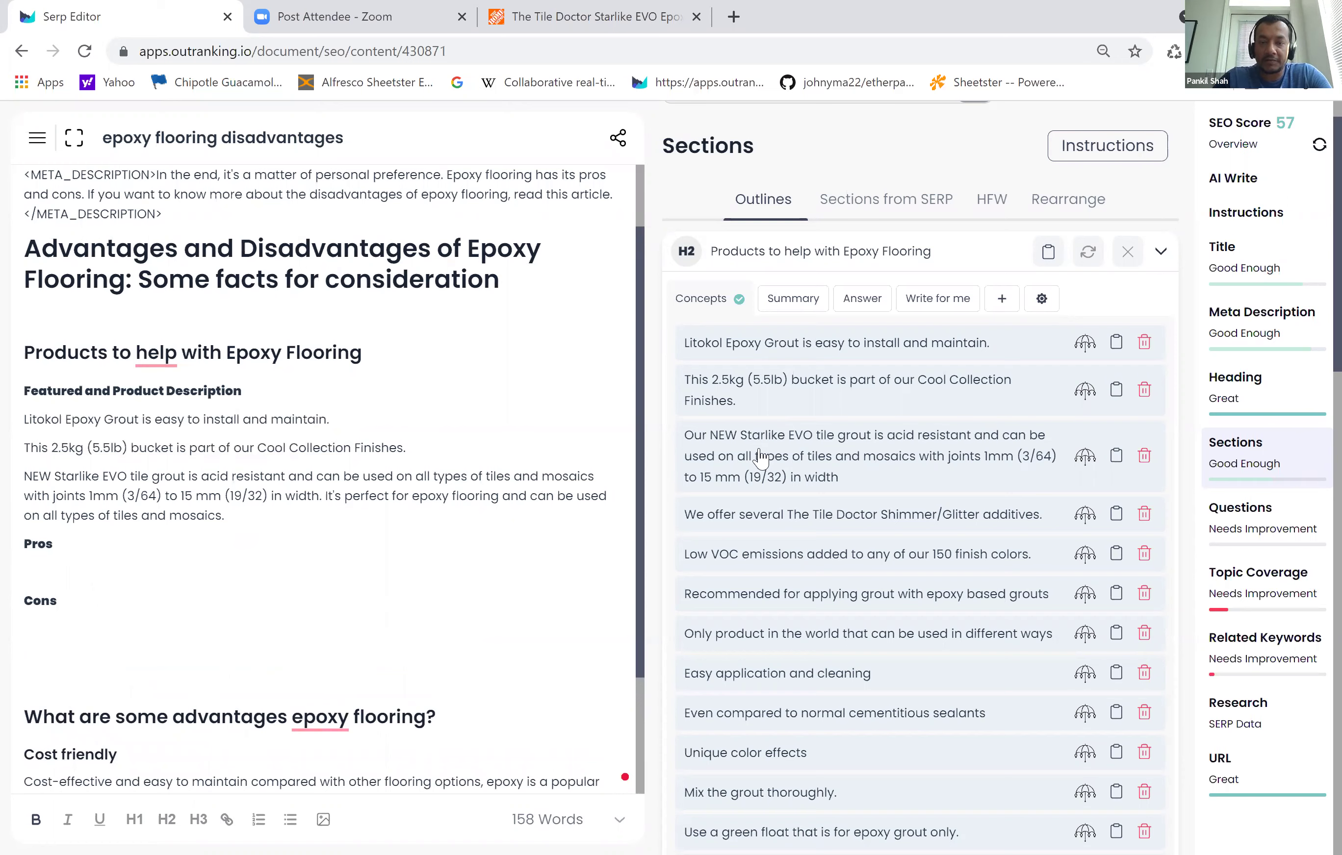
- Delete all the generated concepts under the "Products to help with Epoxy Flooring" heading in the outline
click(1145, 343)
click(1146, 349)
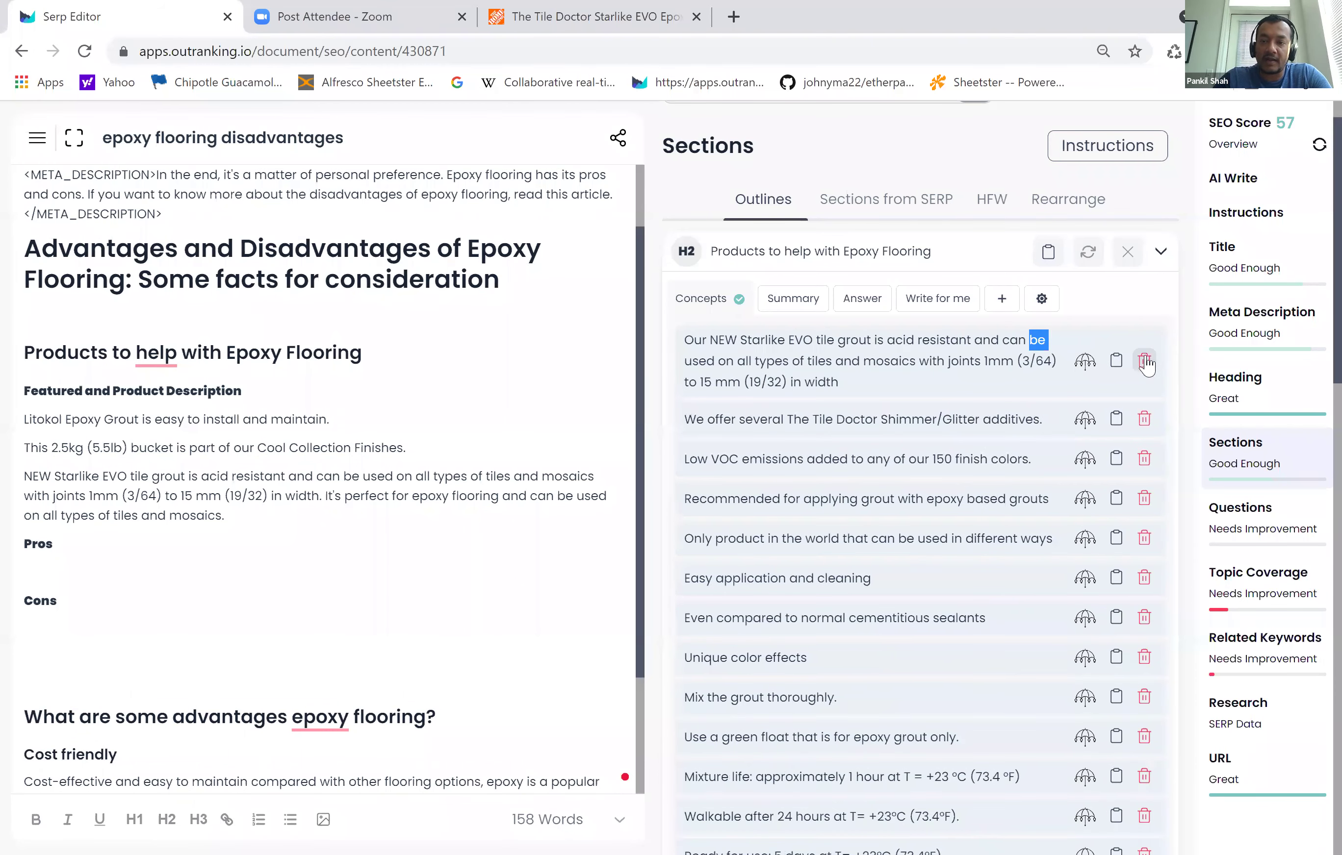
click(1145, 353)
click(1145, 348)
double_click(1145, 348)
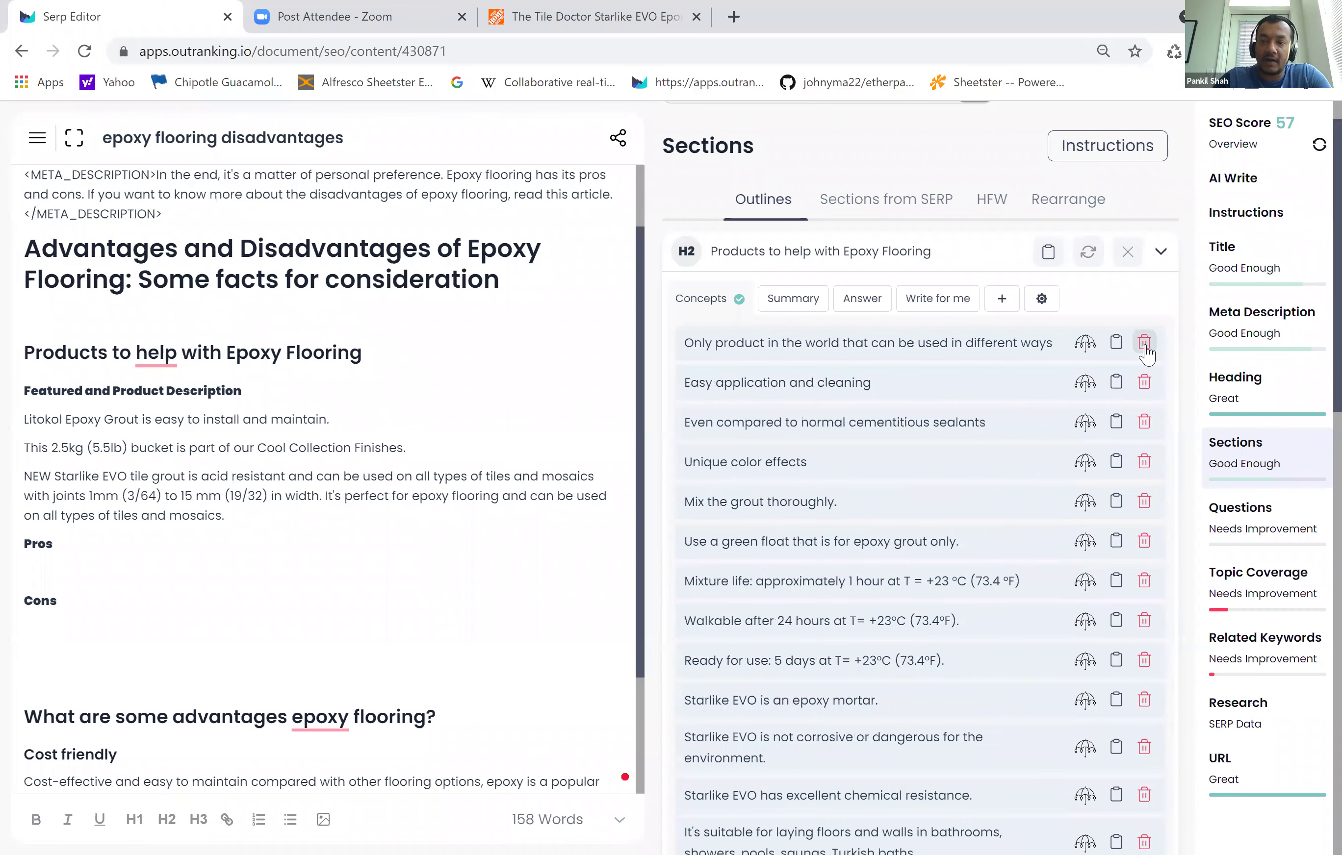
triple_click(1145, 348)
triple_click(1145, 349)
double_click(1144, 342)
double_click(1144, 342)
double_click(1145, 343)
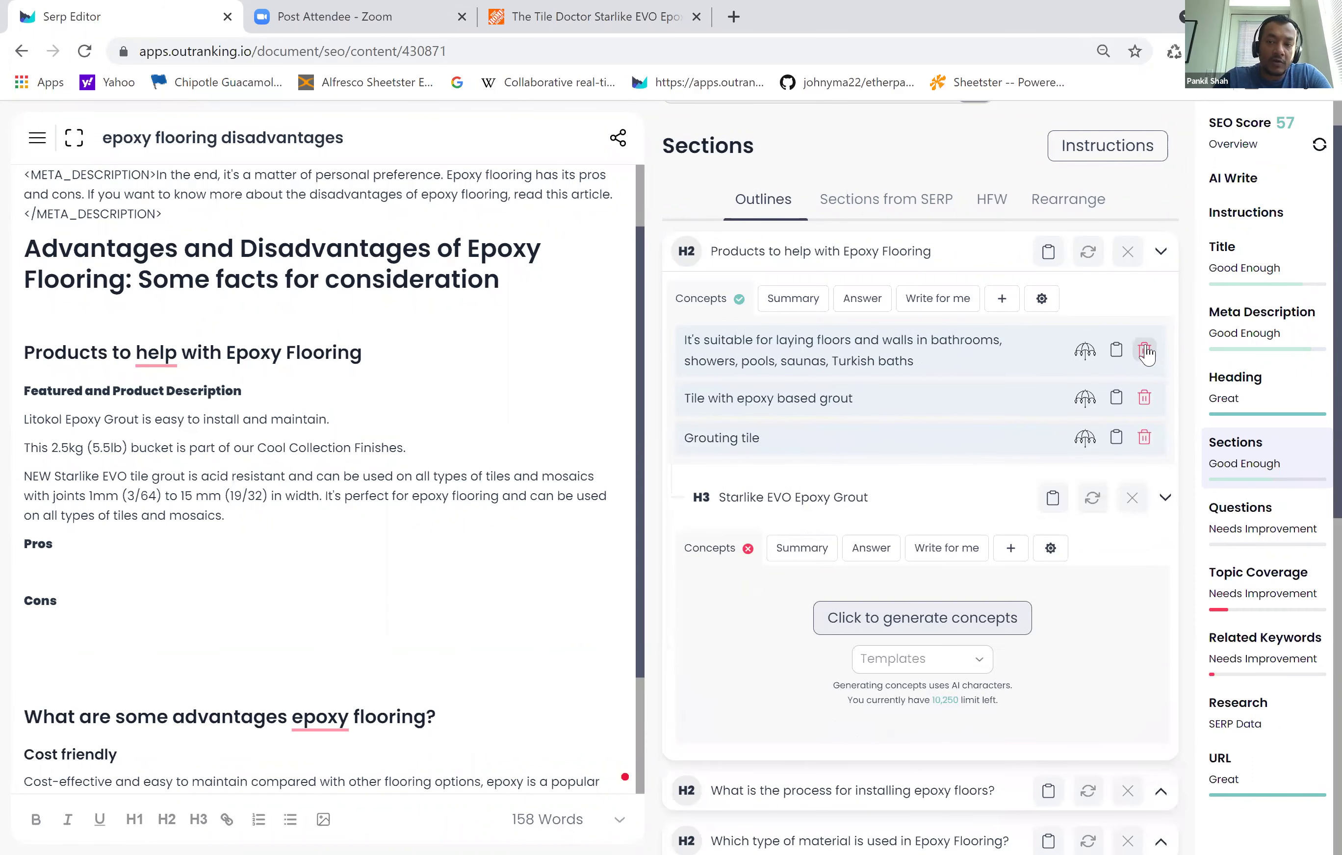
click(1144, 343)
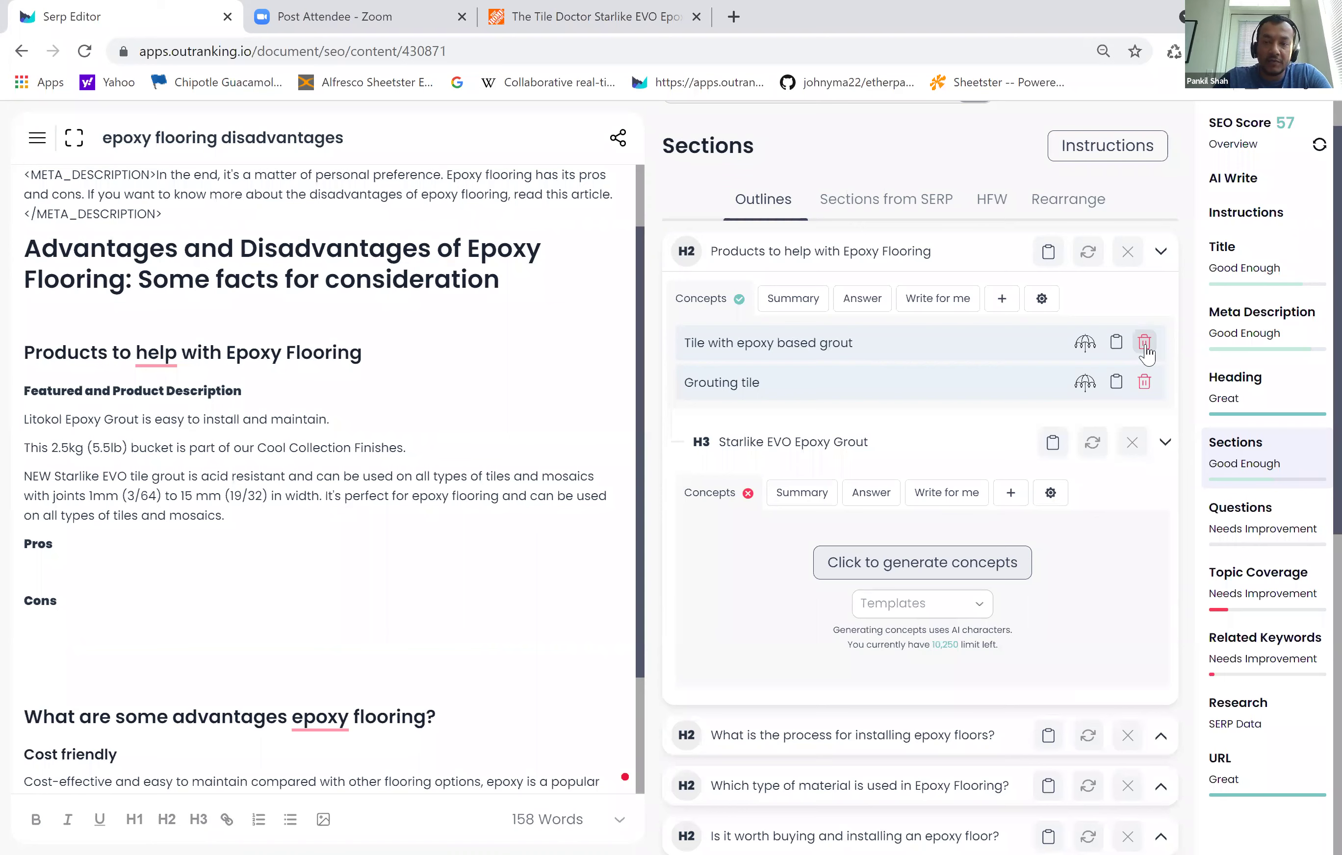
double_click(1145, 343)
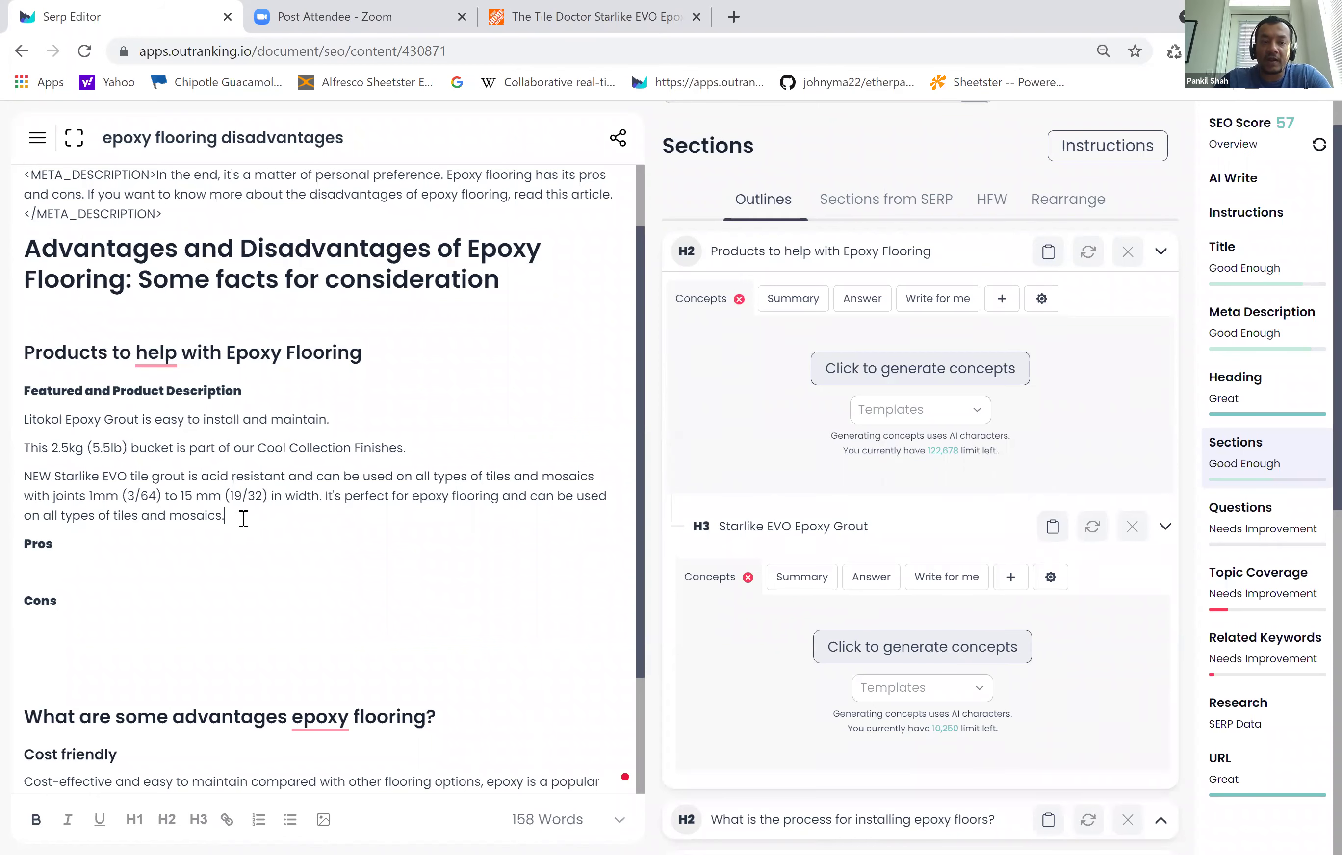
- Switch to the Home Depot product page and look past the Product Overview down to the Questions & Answers section
drag(242, 518, 7, 423)
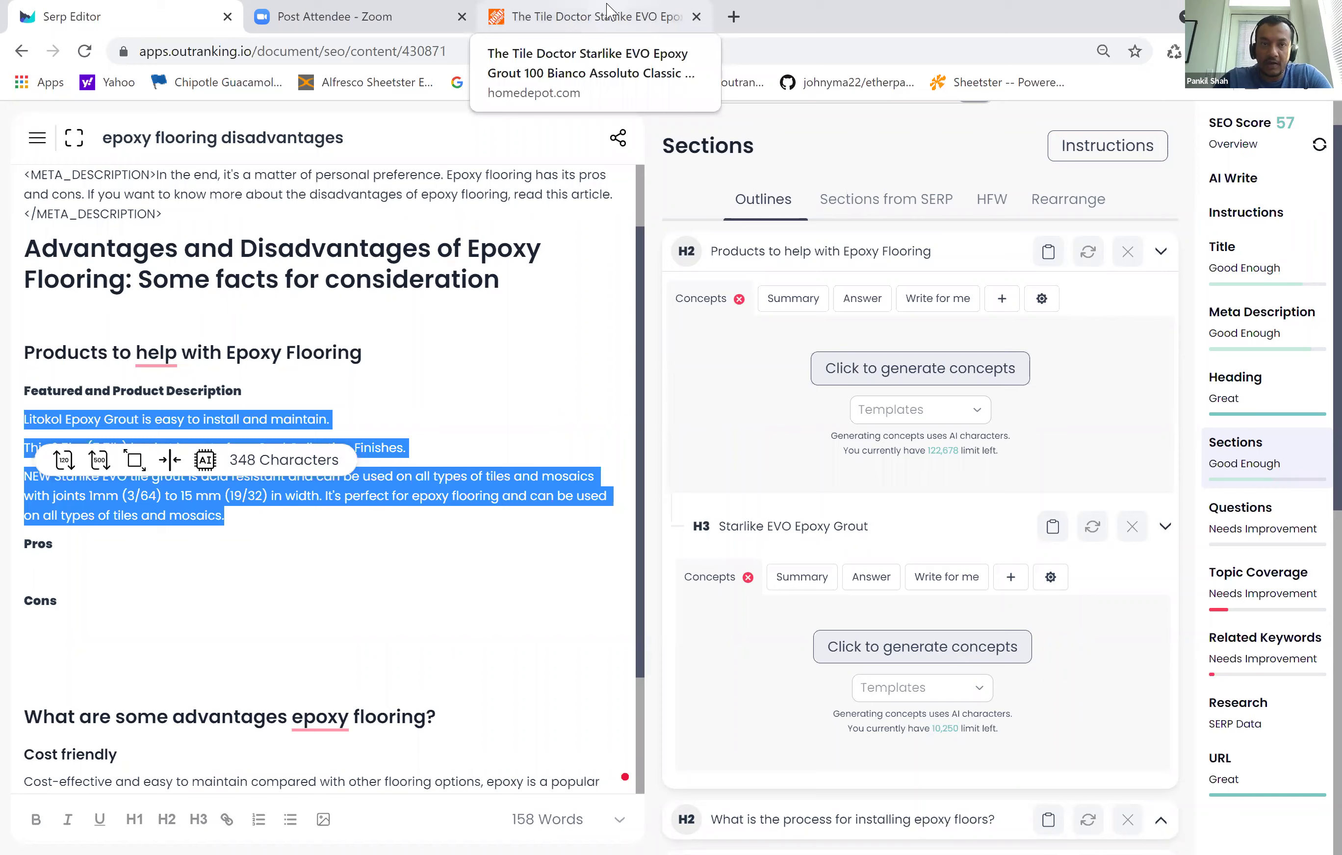
key(ctrl+3)
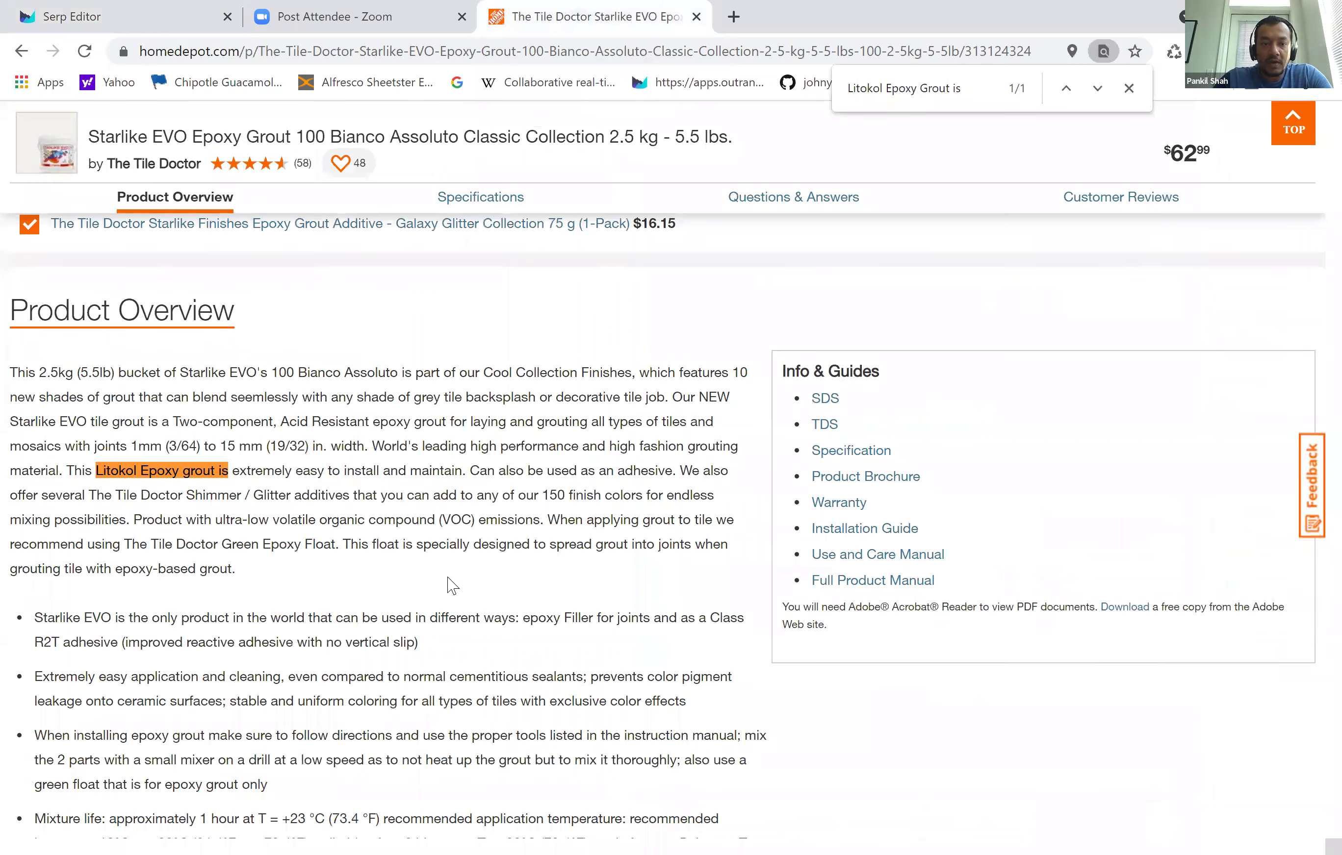
scroll(446, 575, down, 5)
scroll(446, 575, down, 20)
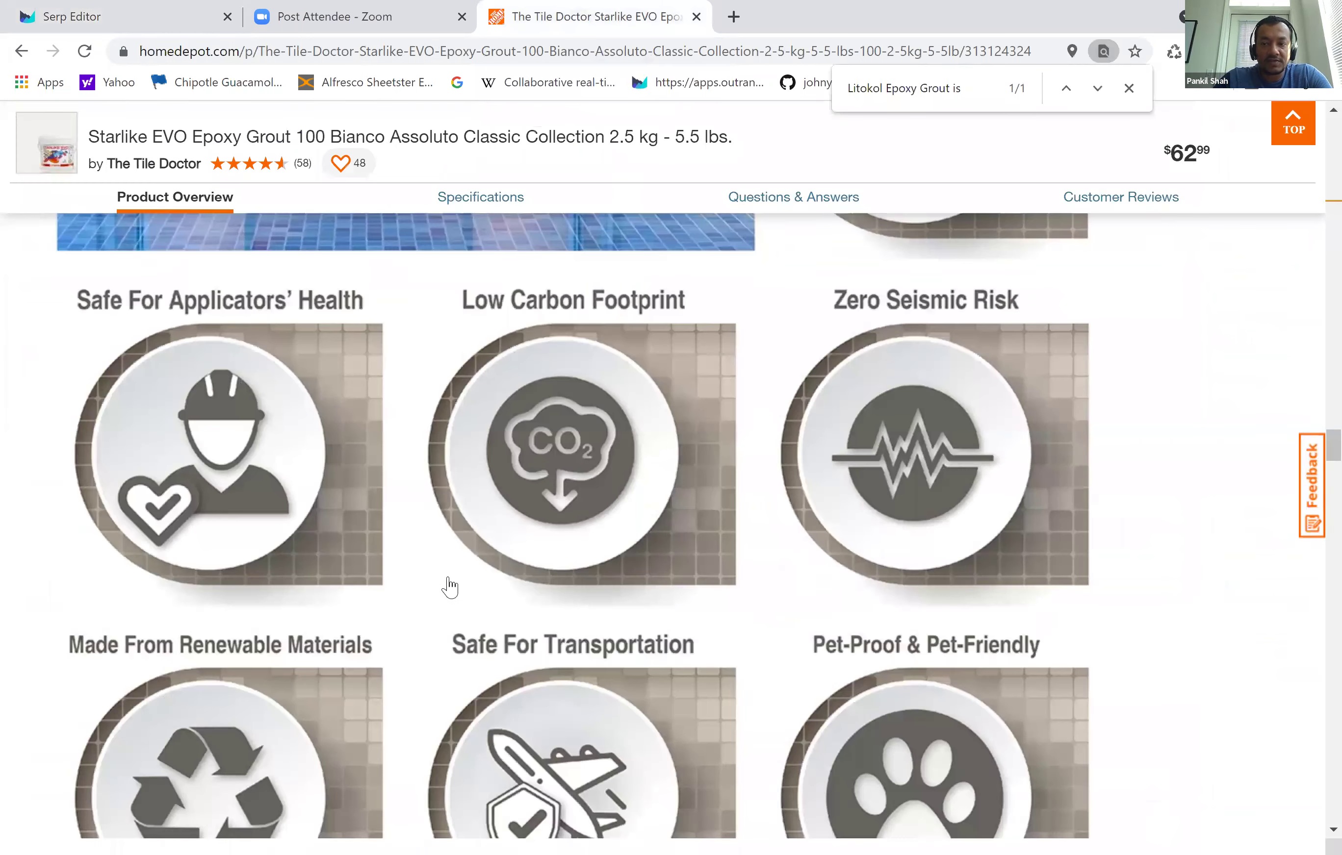
scroll(452, 585, down, 20)
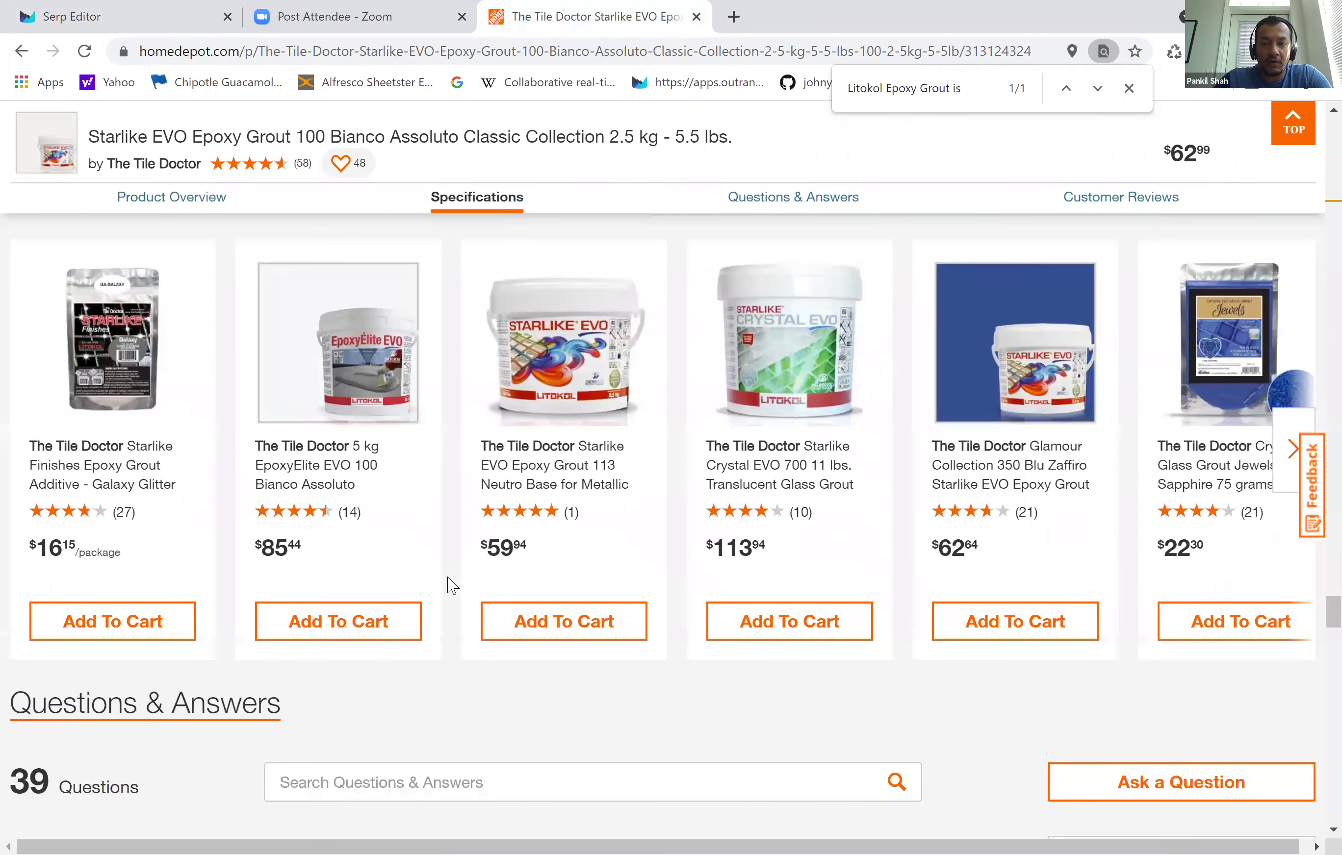
- Find the four-star review titled "Good epoxy, but color chart is crazy wrong" and copy its body text
scroll(450, 586, down, 8)
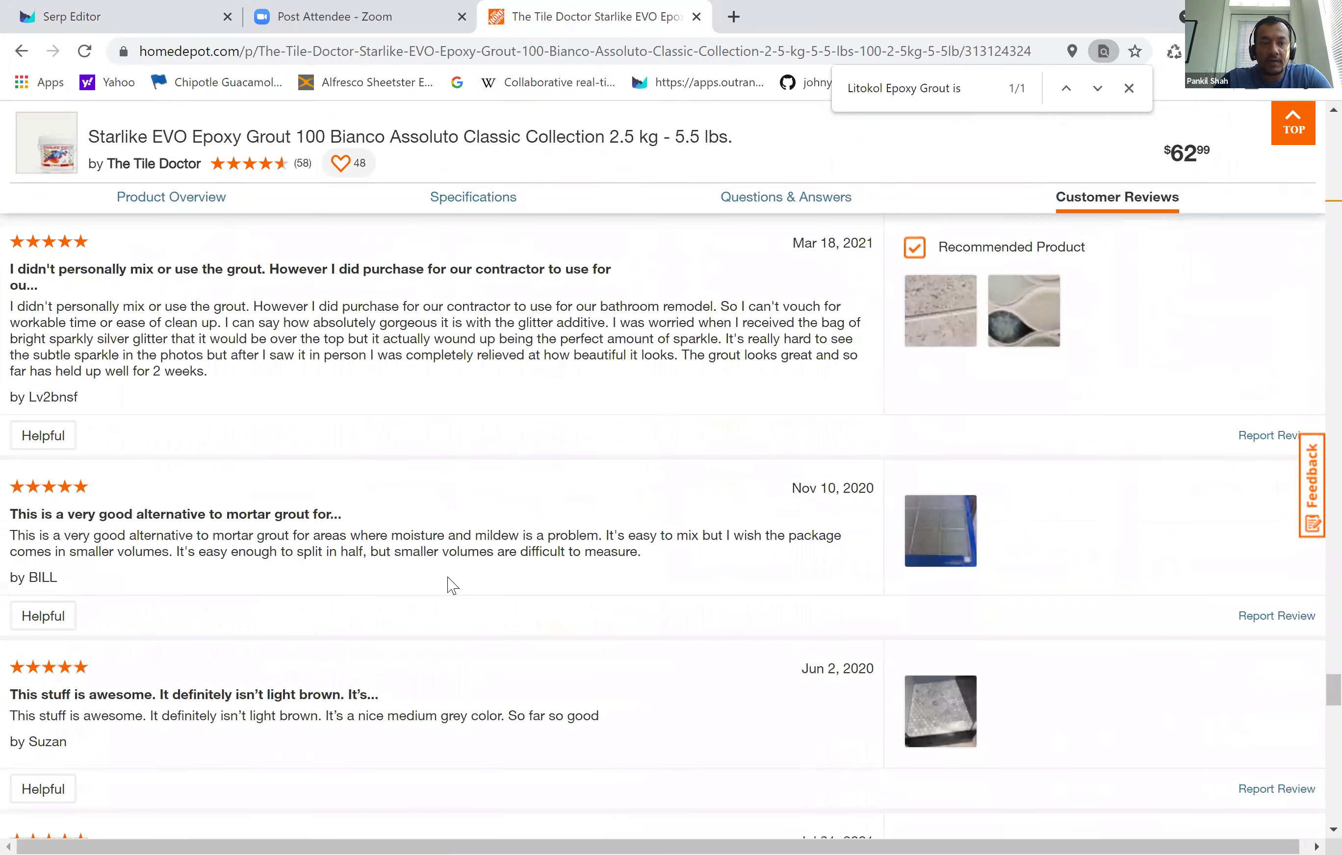
scroll(372, 526, down, 15)
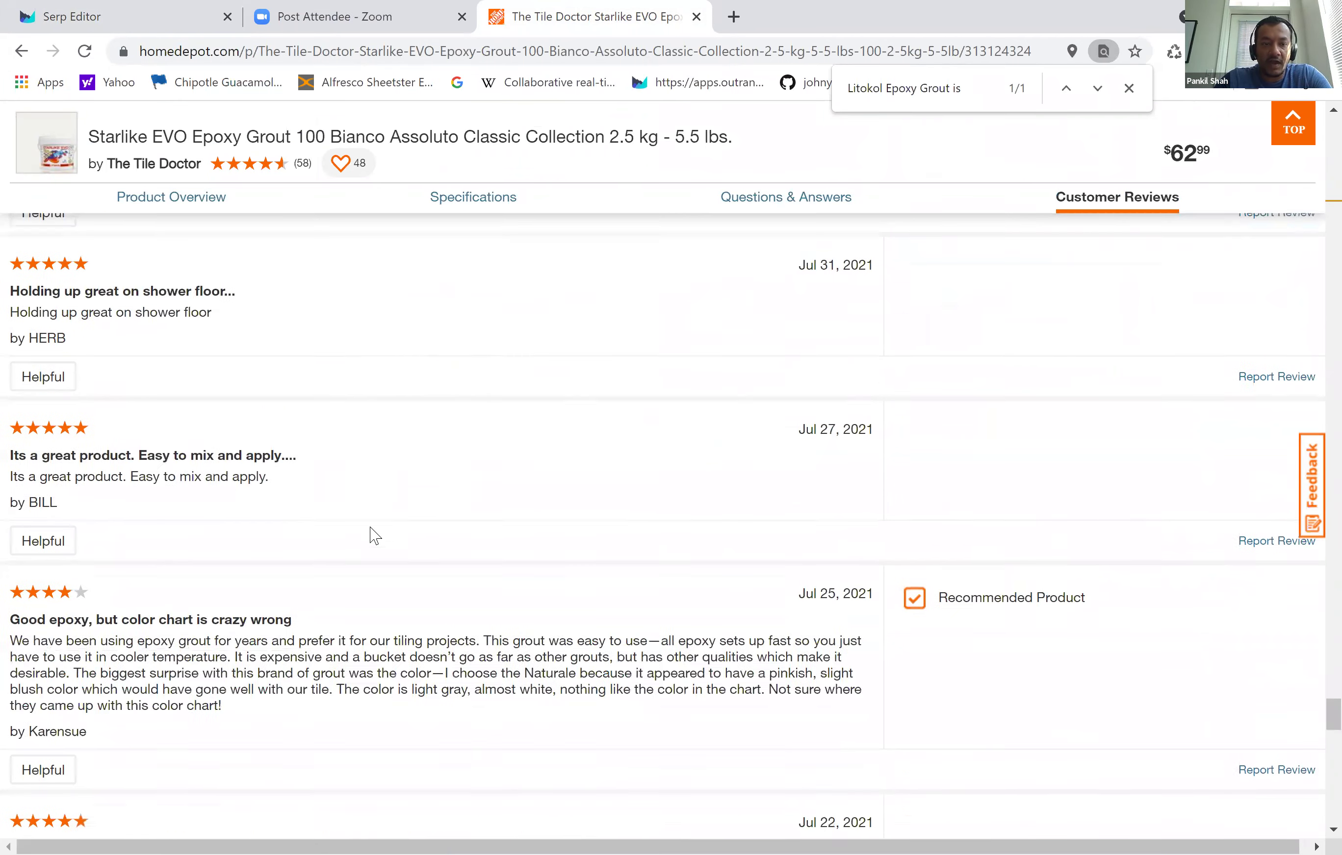
scroll(372, 530, up, 3)
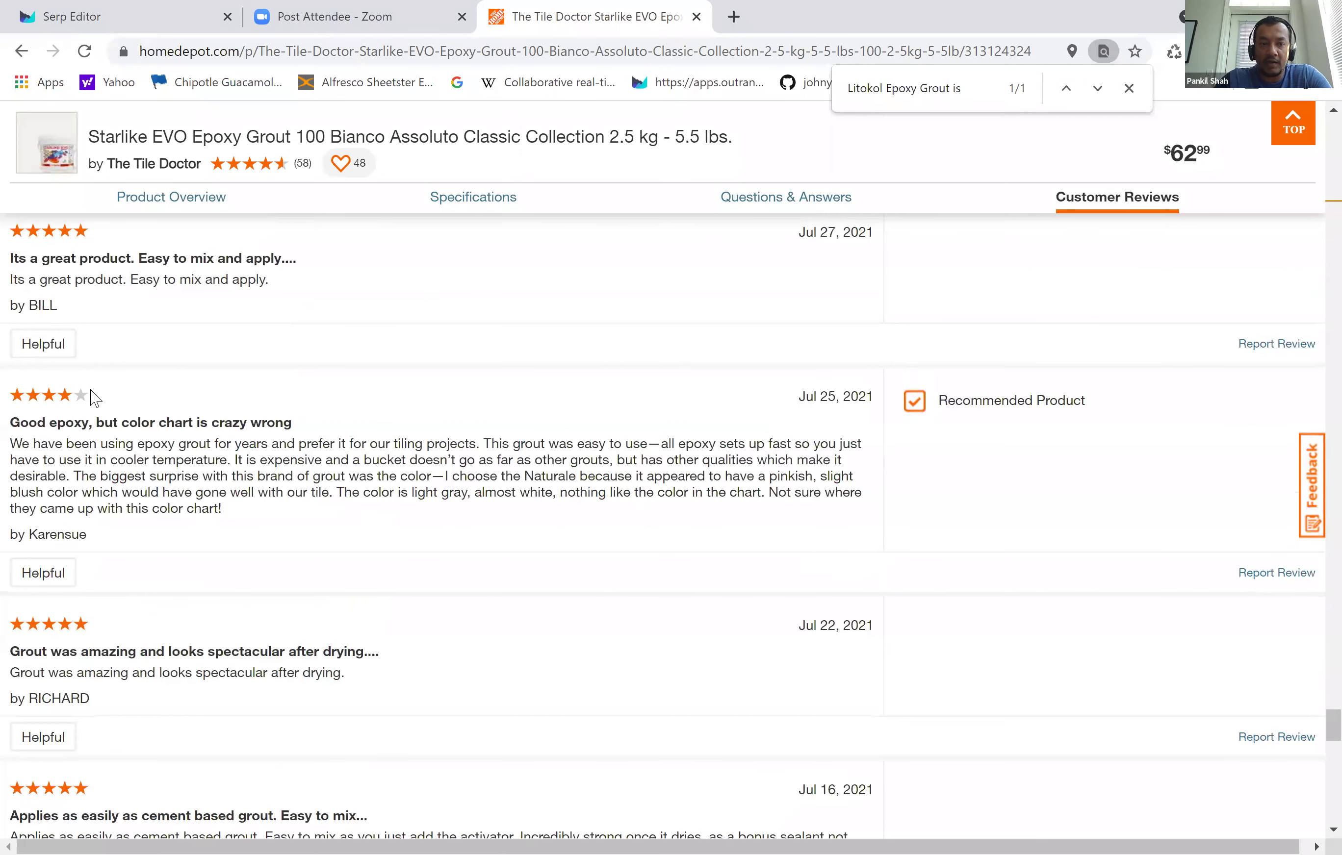
triple_click(23, 400)
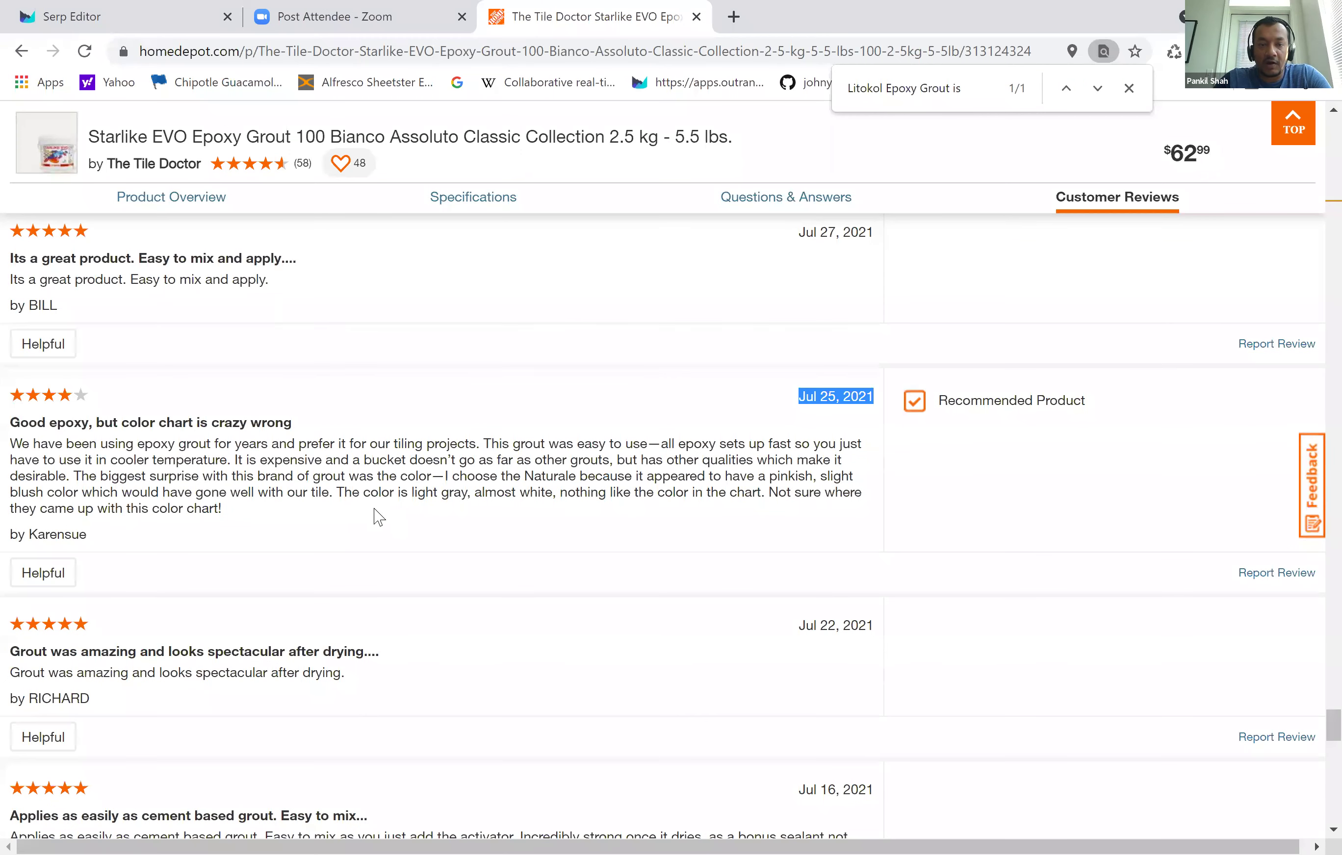
click(345, 514)
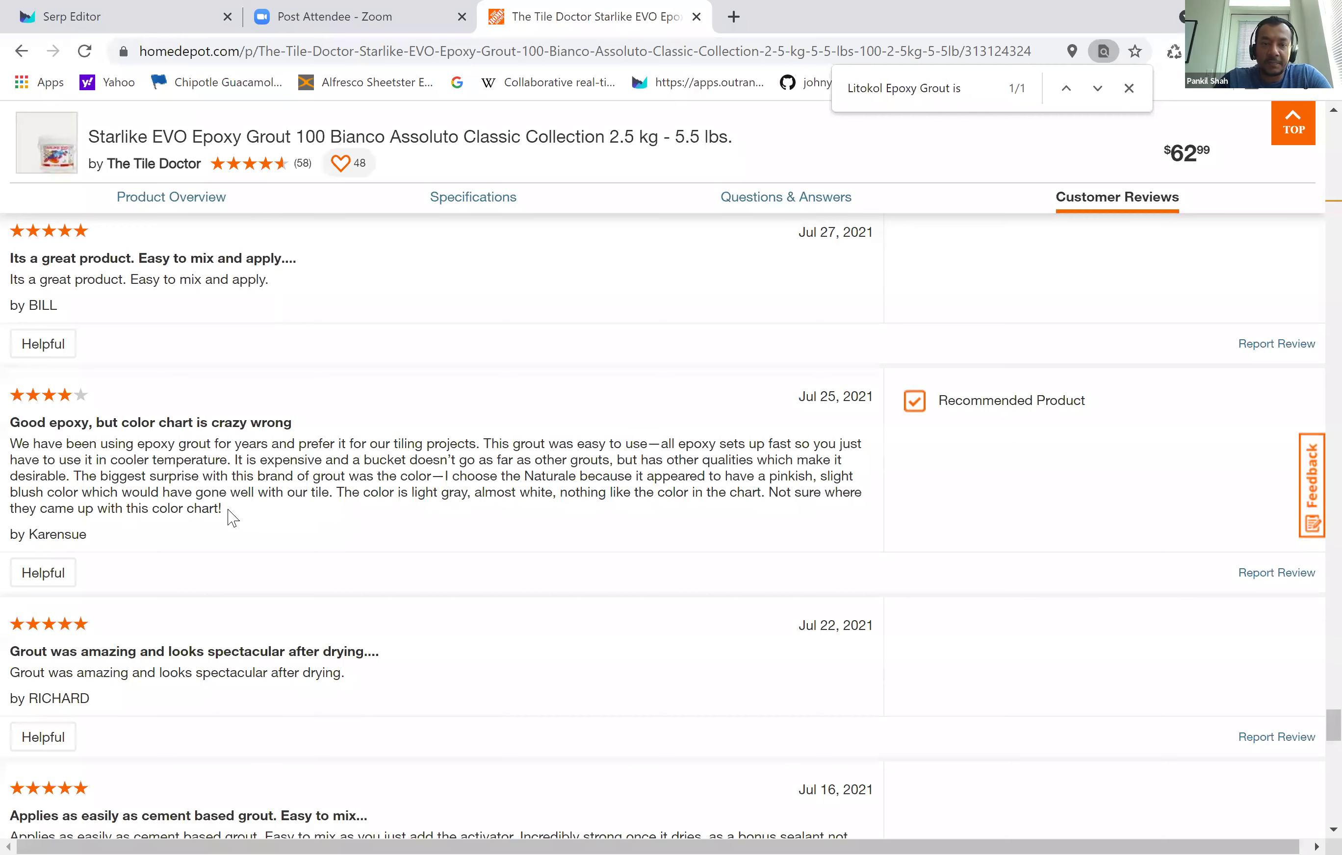
drag(229, 513, 7, 454)
key(ctrl+c)
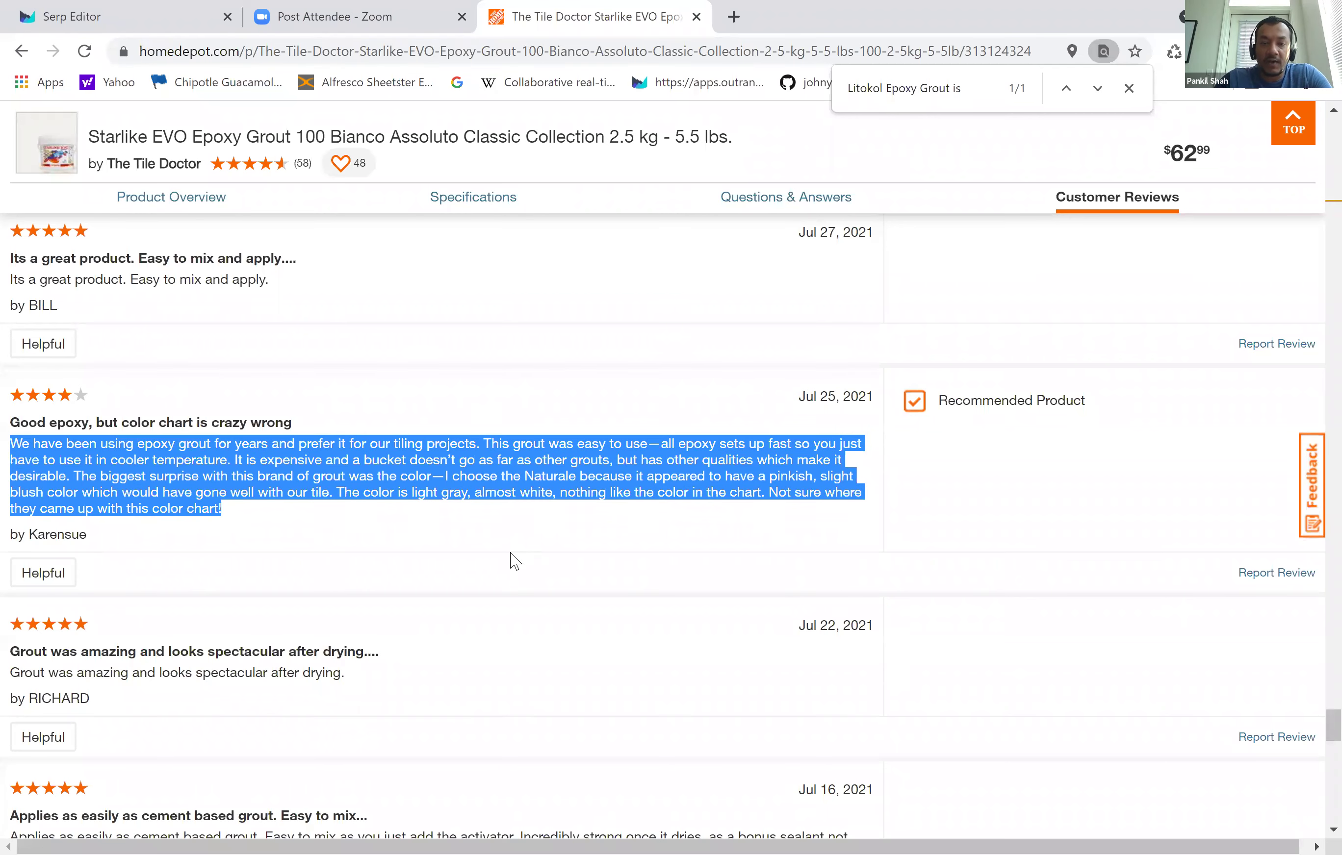
scroll(515, 561, down, 4)
scroll(515, 561, down, 7)
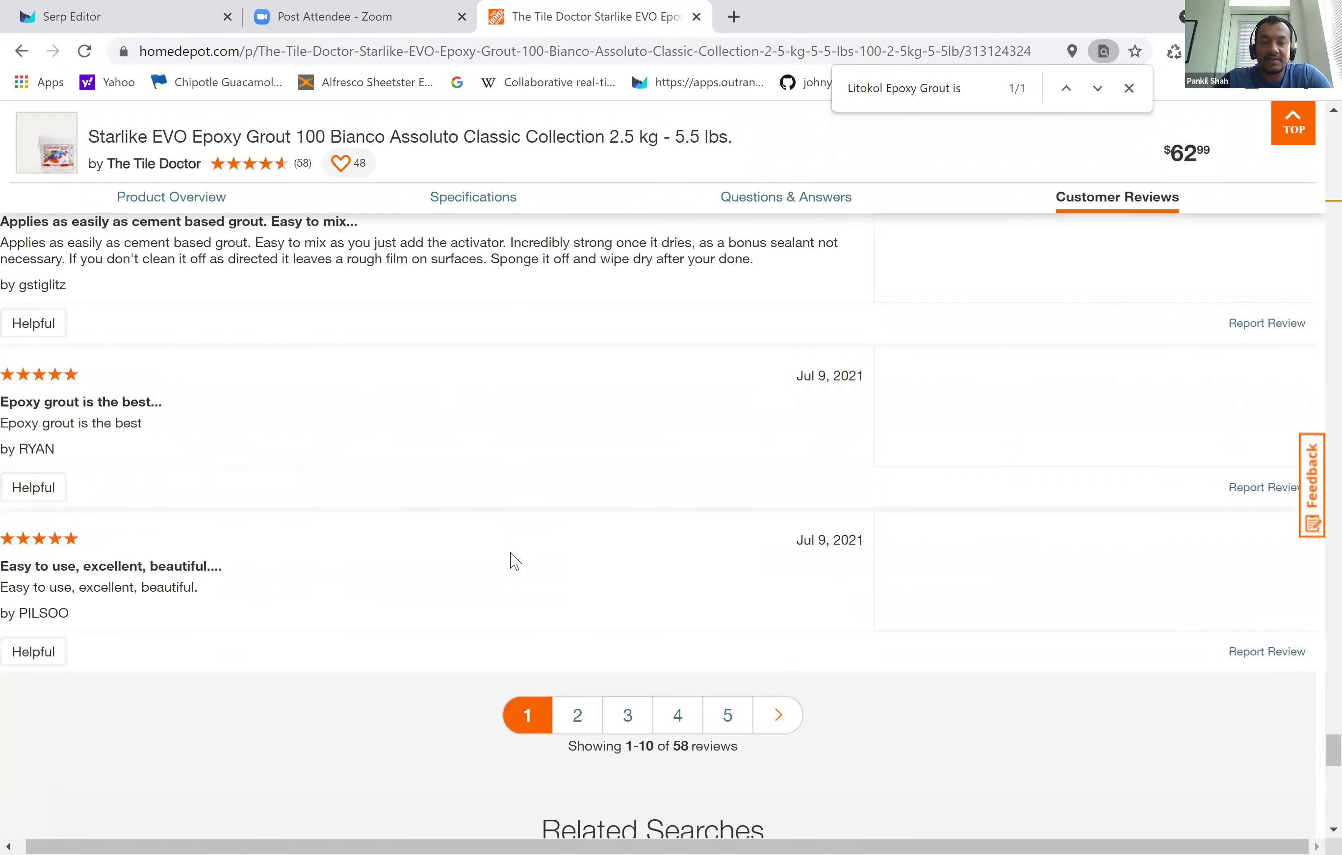
scroll(510, 557, up, 6)
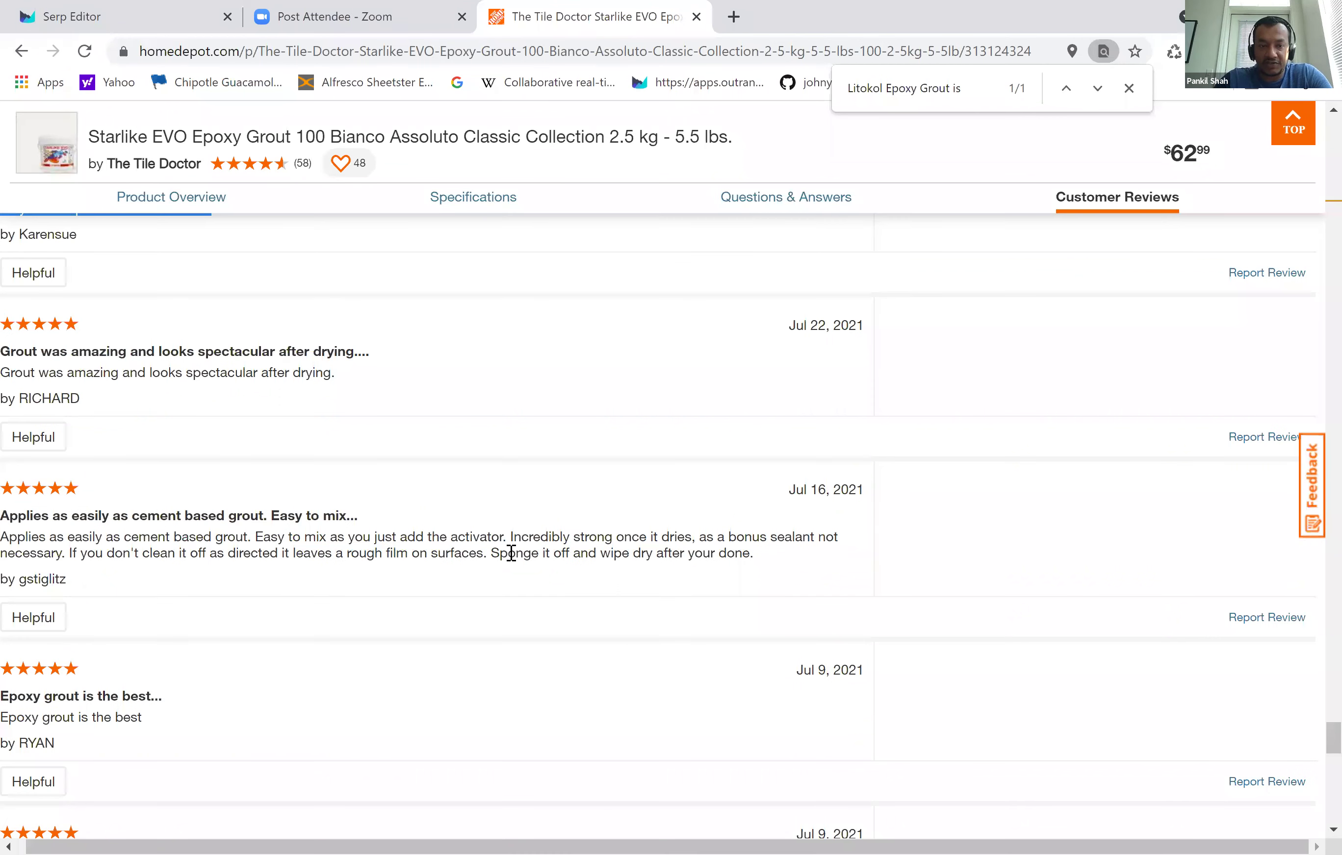
scroll(511, 553, left, 1)
scroll(511, 553, up, 7)
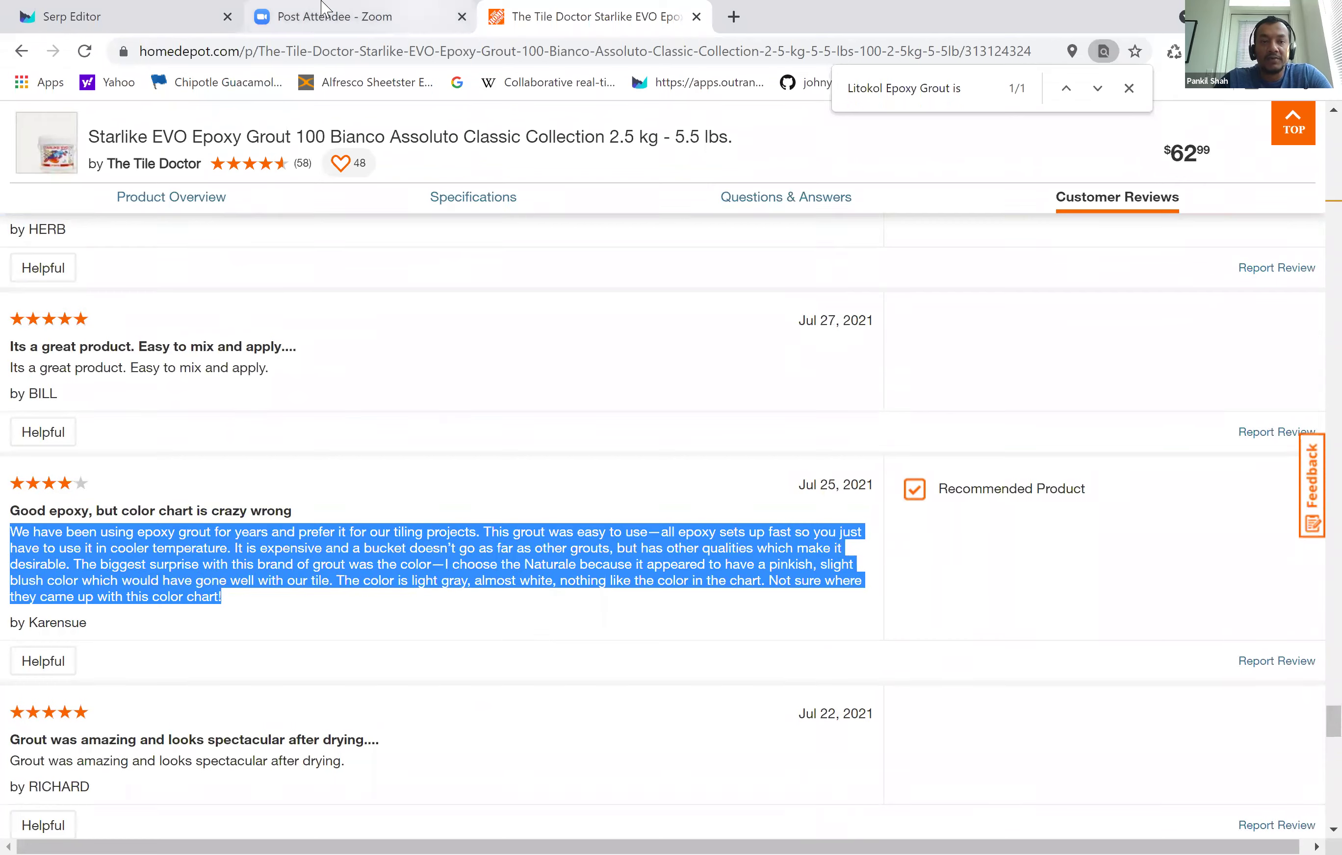
- Switch to the Serp Editor and replace the custom content of the "Products to help with Epoxy Flooring" section with the copied review
click(134, 6)
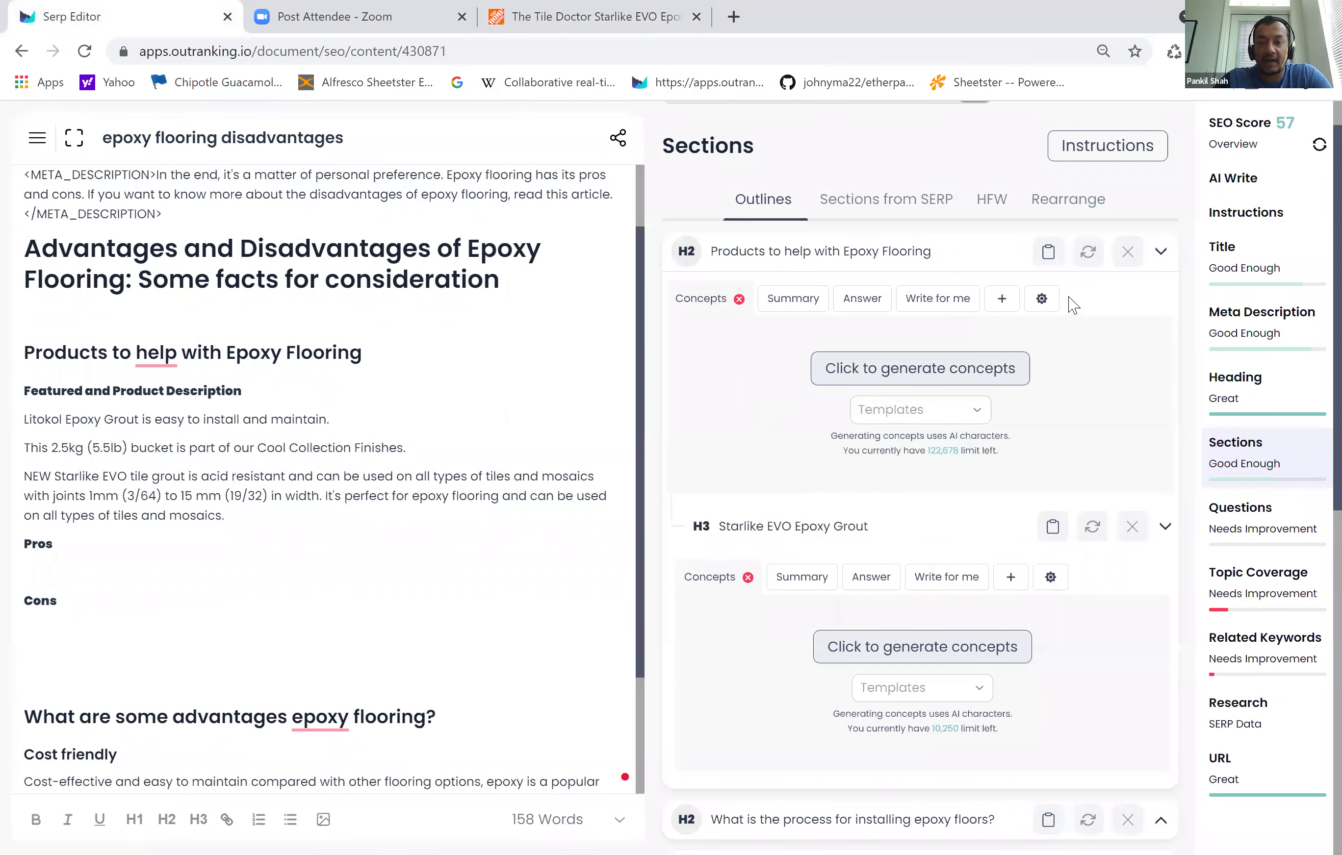
click(1041, 299)
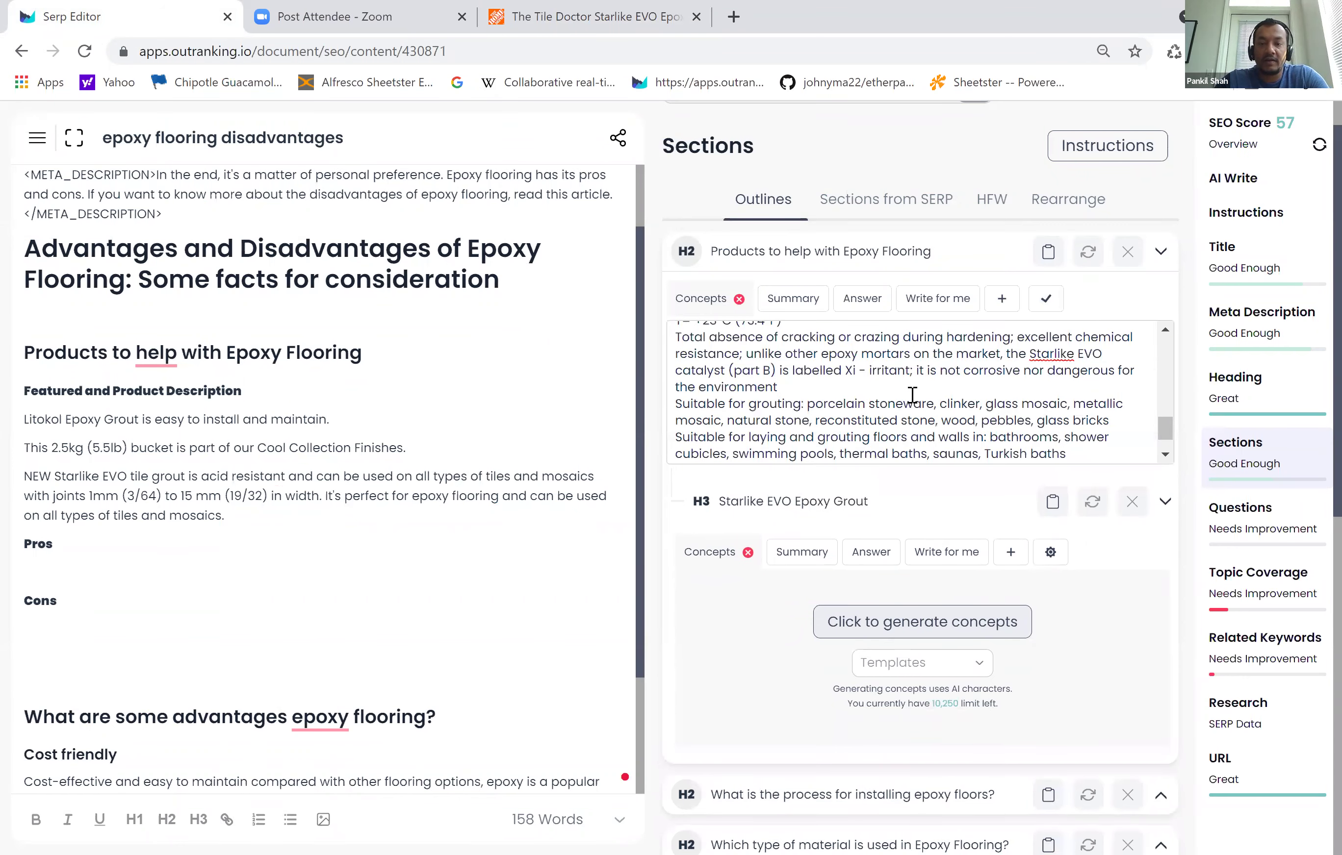
key(ctrl+a)
key(BackSpace)
key(ctrl+v)
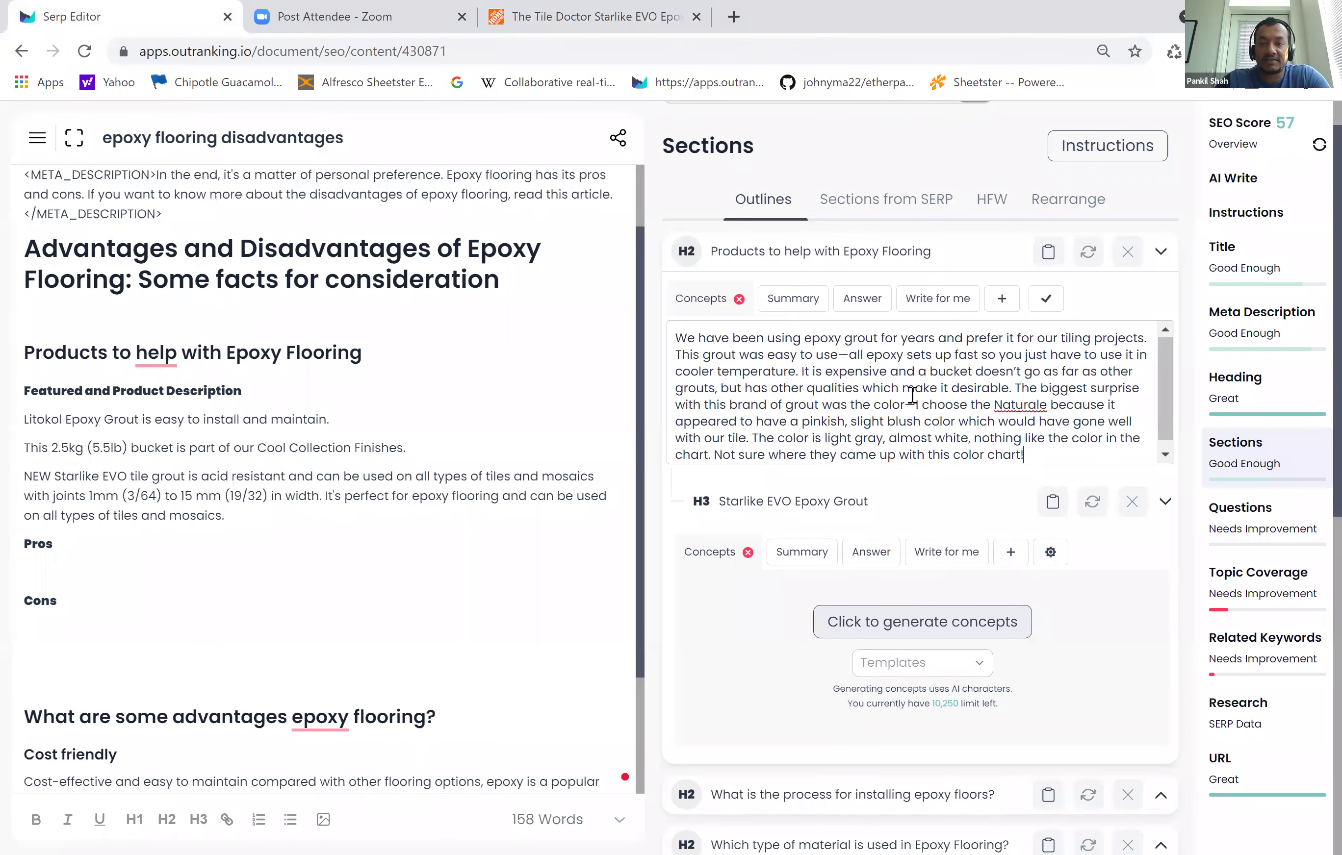
click(1051, 307)
- Generate concepts for the "Products to help with Epoxy Flooring" section using the Disadvantages template
click(44, 559)
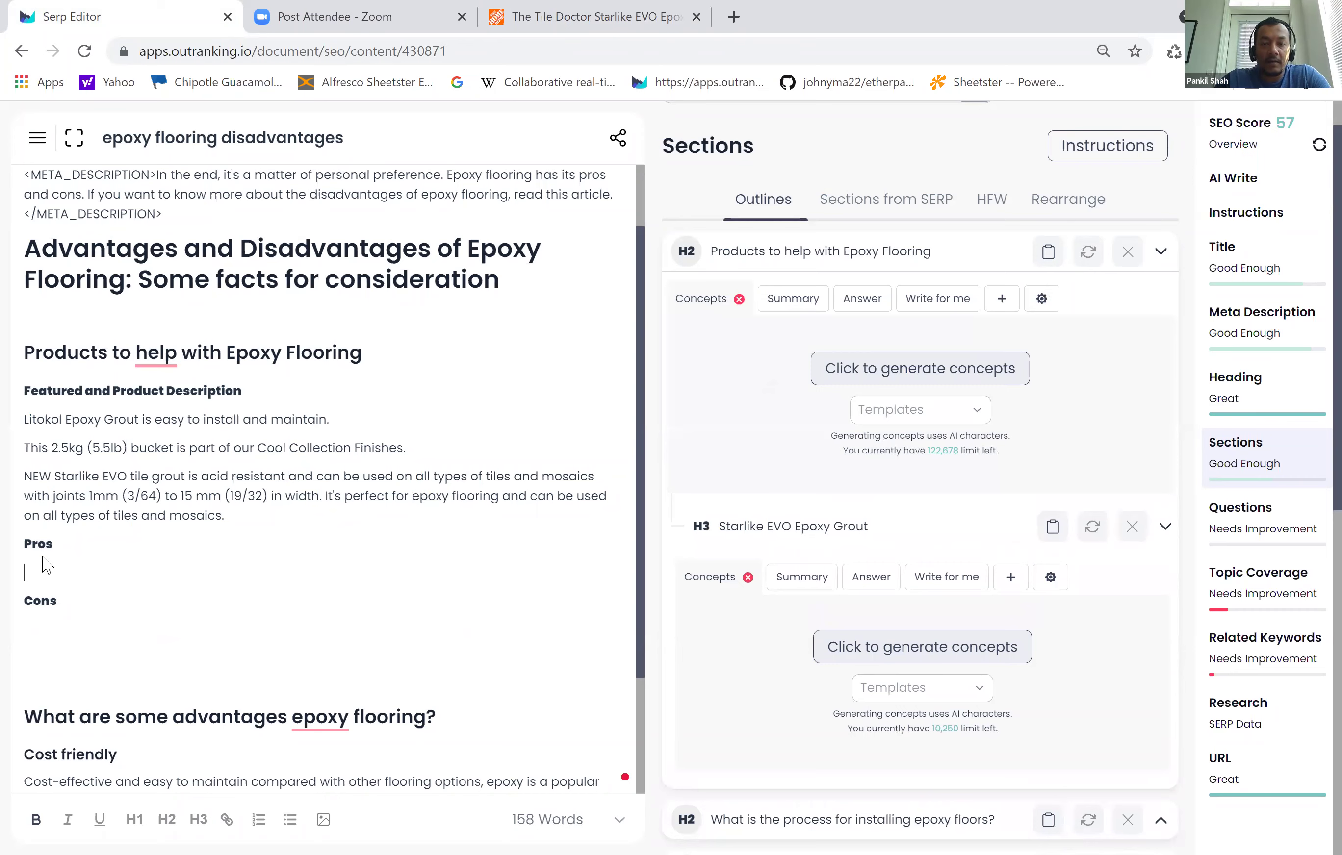
click(980, 422)
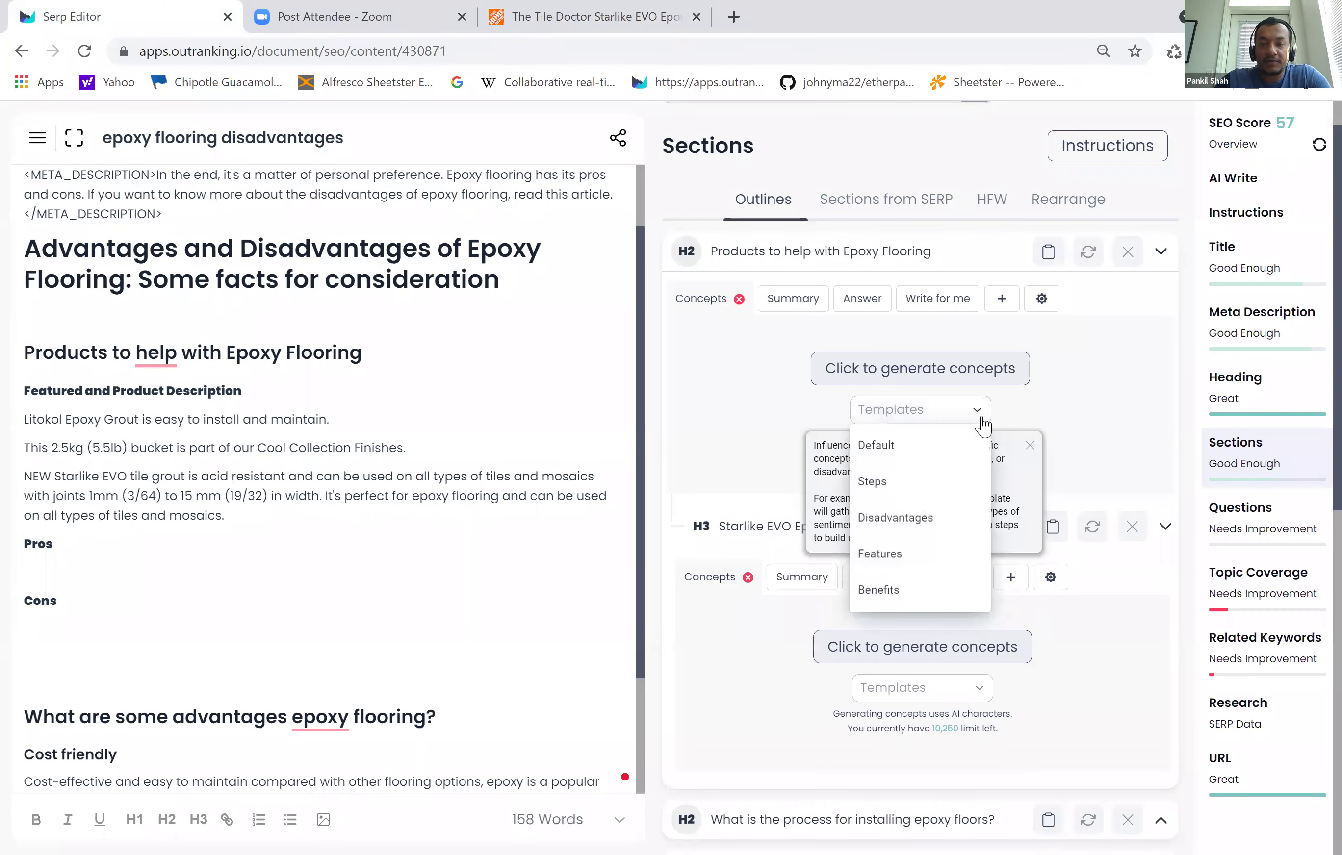
click(924, 520)
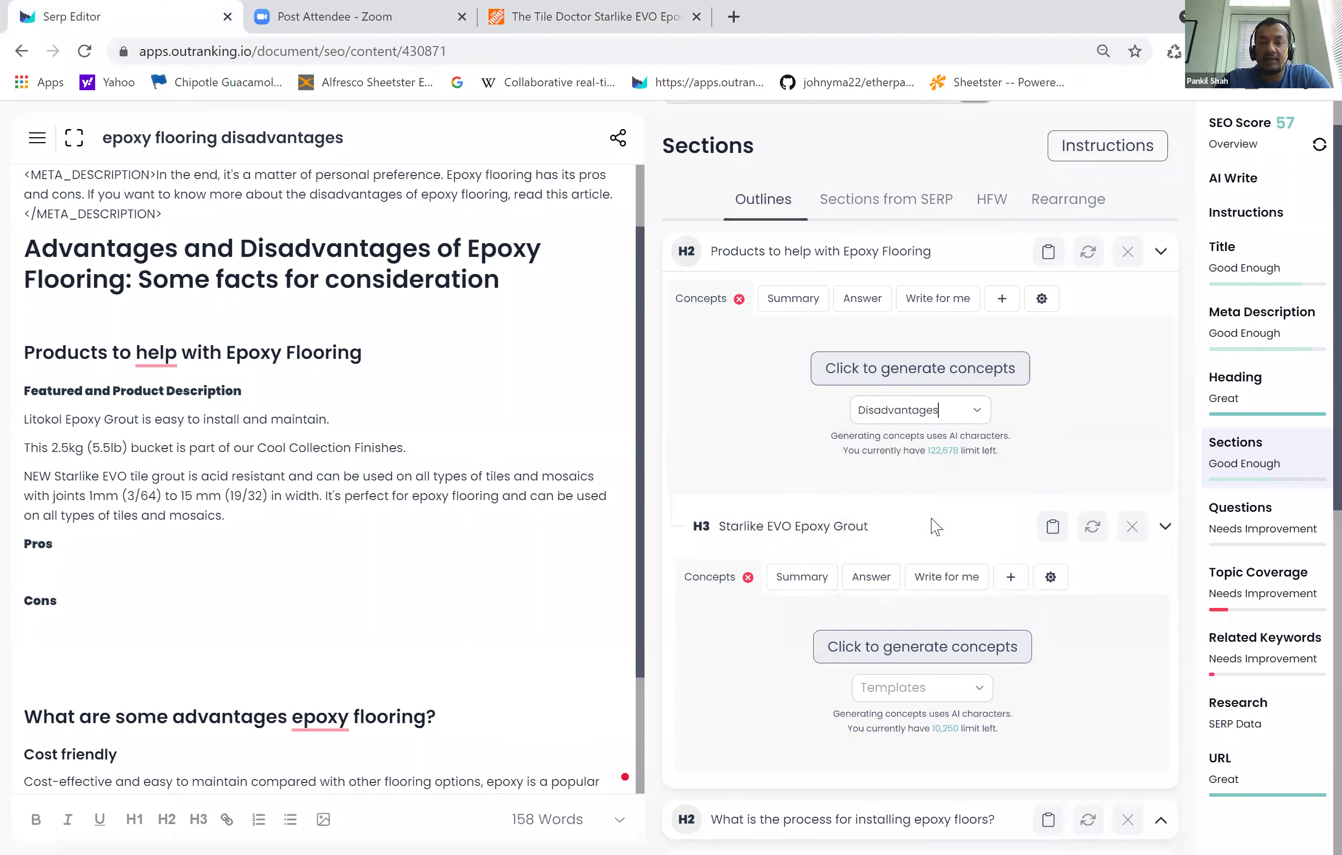
click(974, 382)
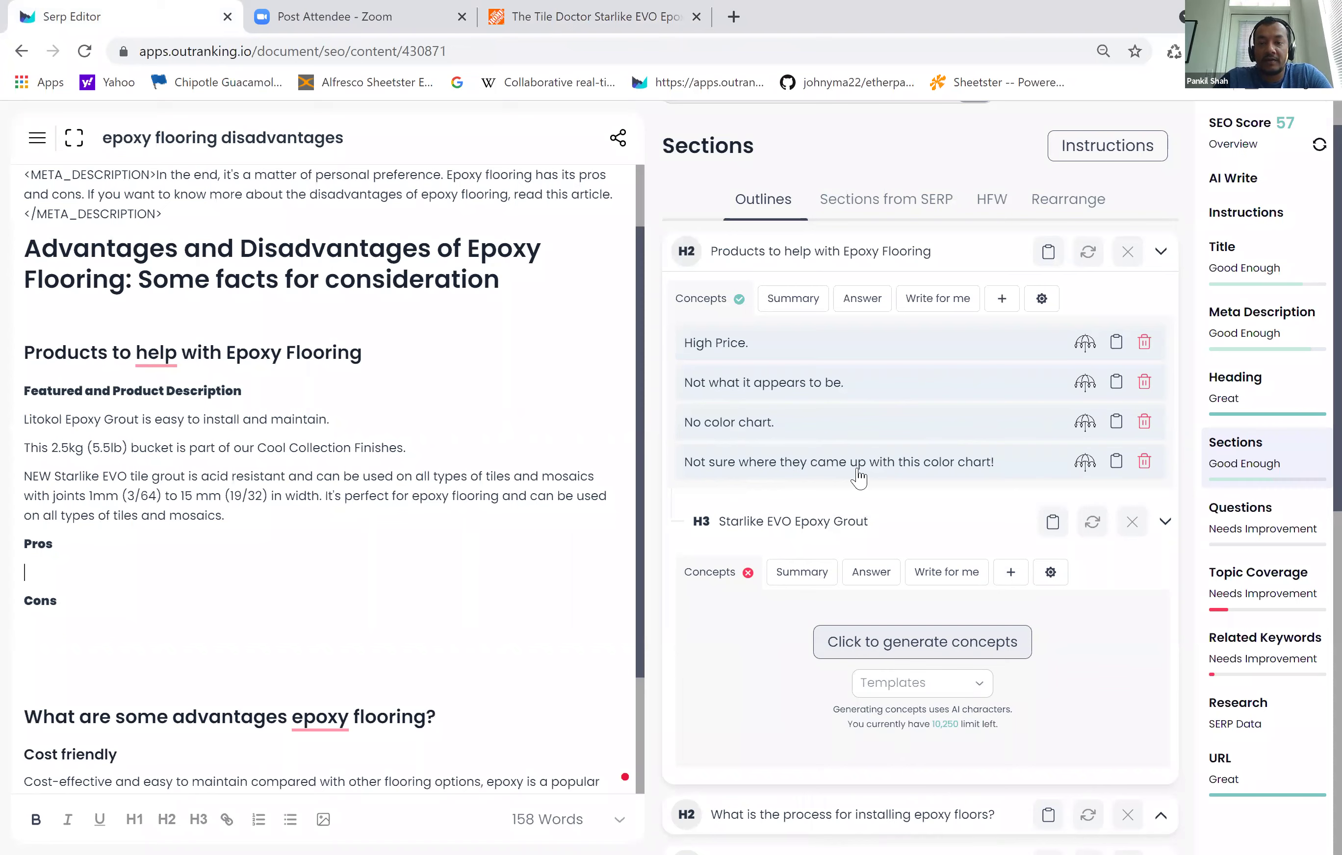
- Delete the concepts "No color chart." and "Not what it appears to be." from the section
click(1150, 424)
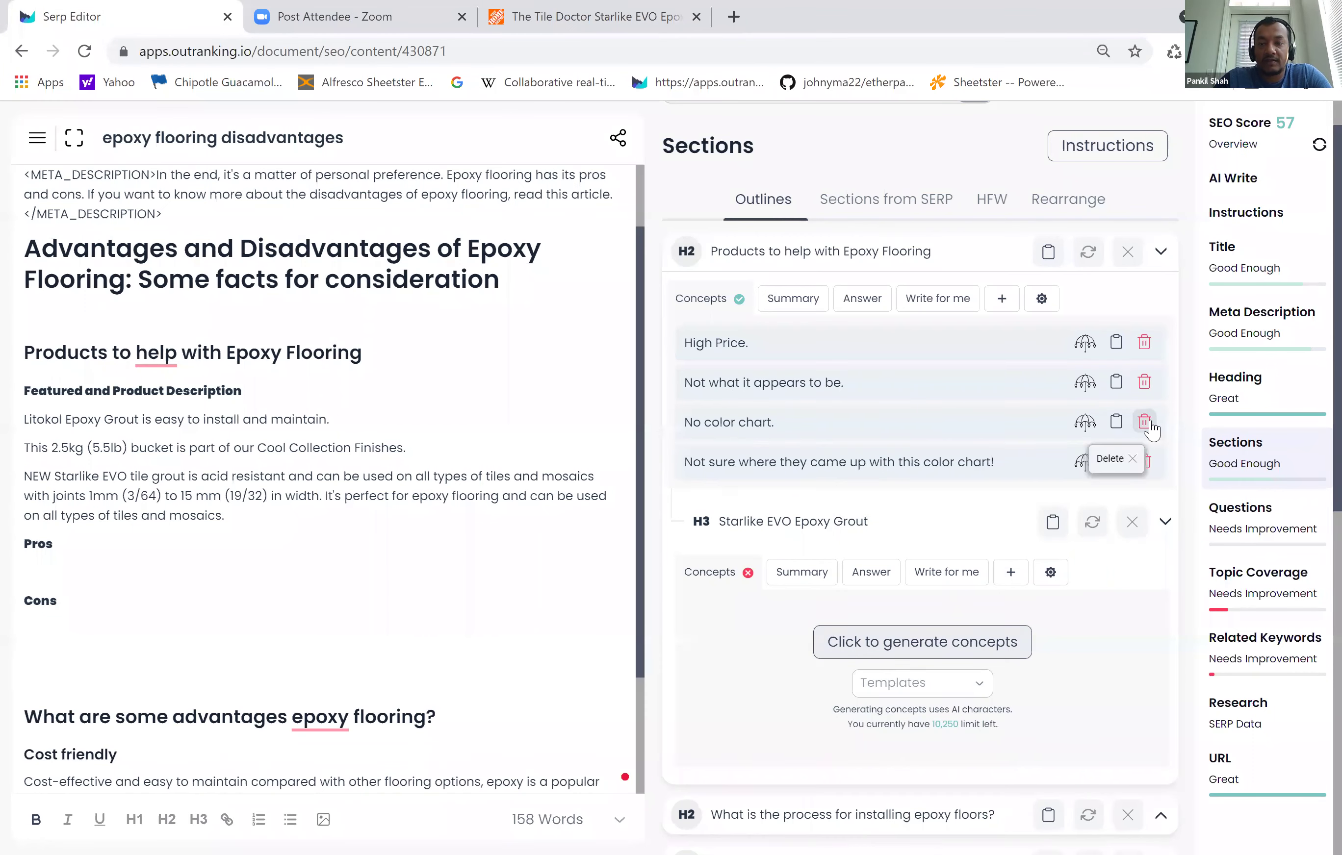
click(1150, 427)
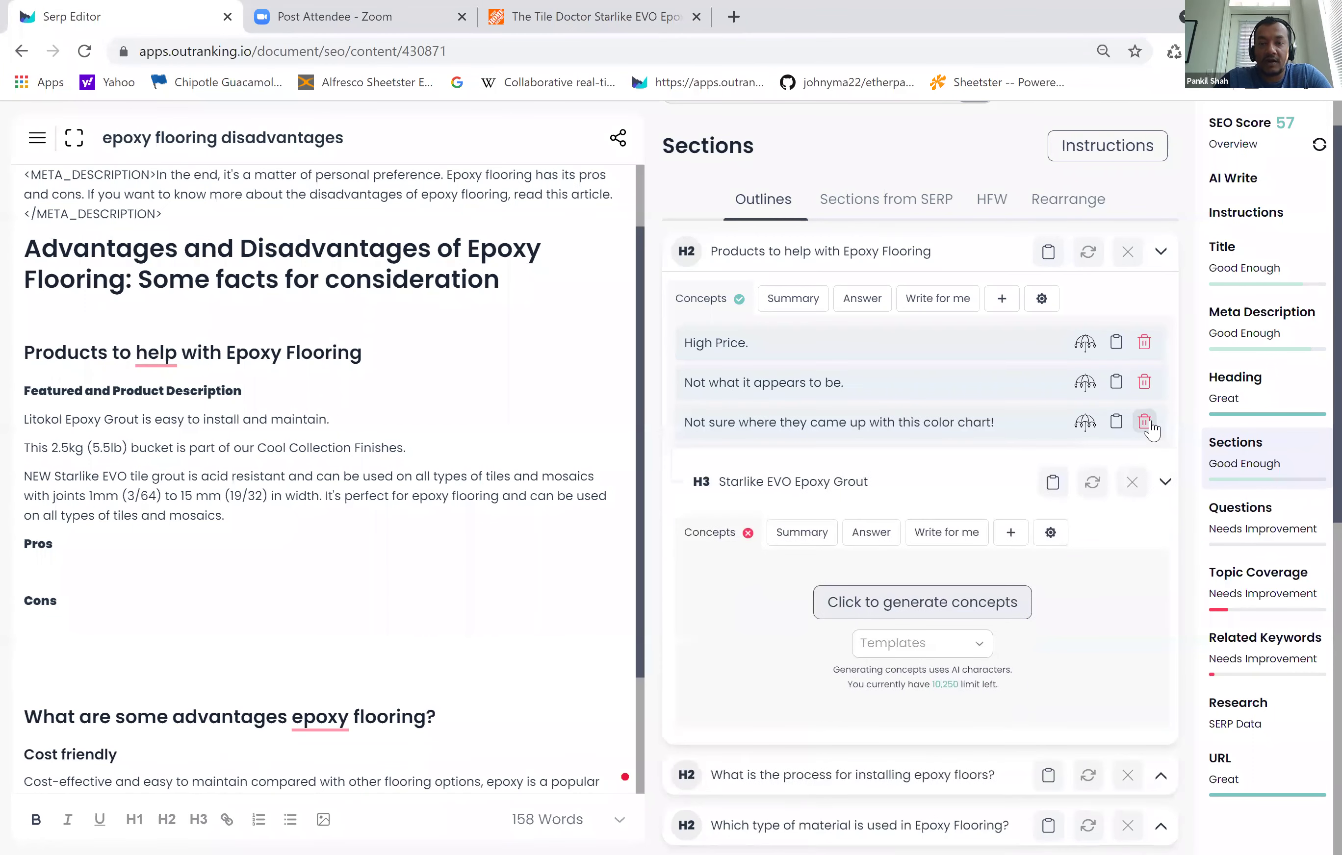
click(1145, 385)
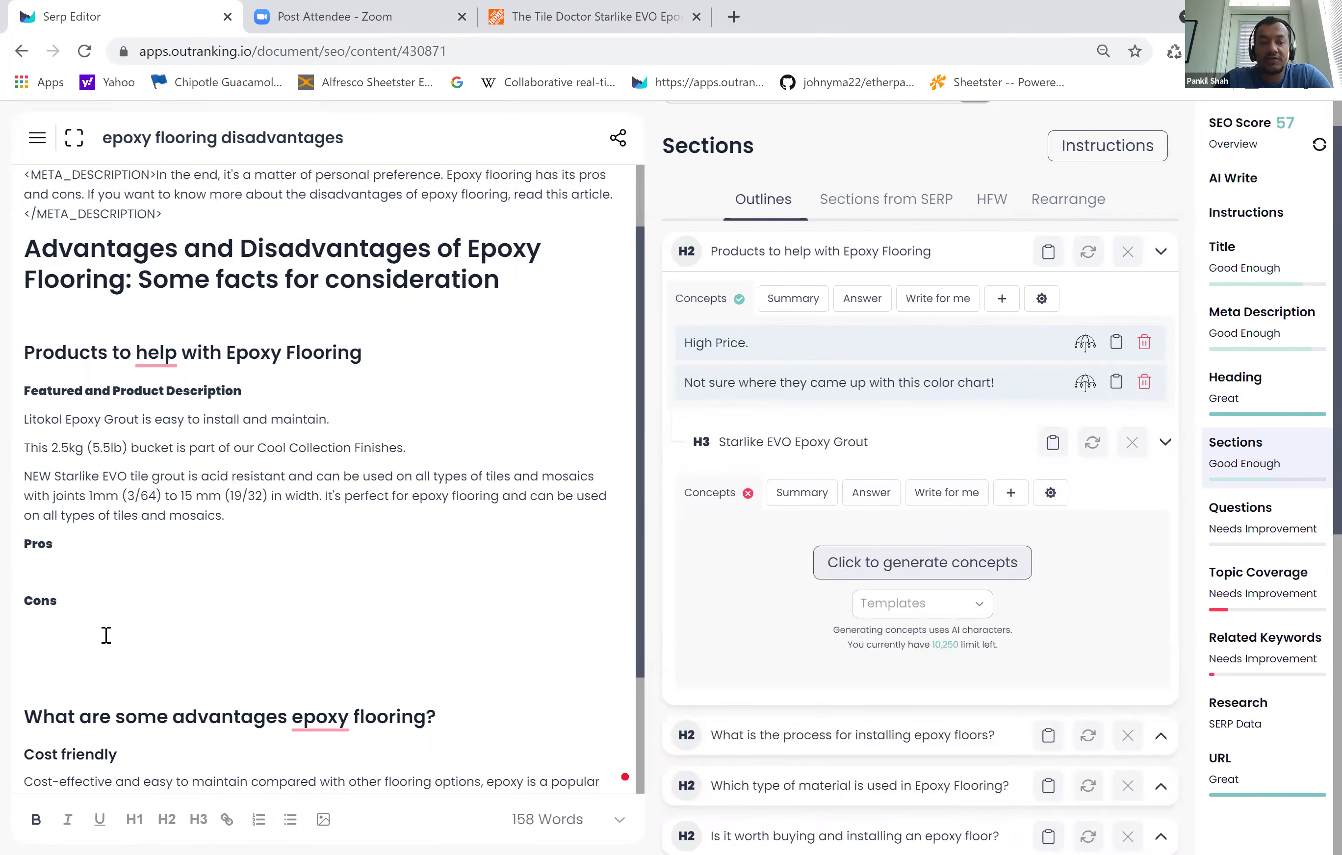
- Insert the concepts "High Price." and "Not sure where they came up with this color chart!" on separate lines under Cons
click(37, 624)
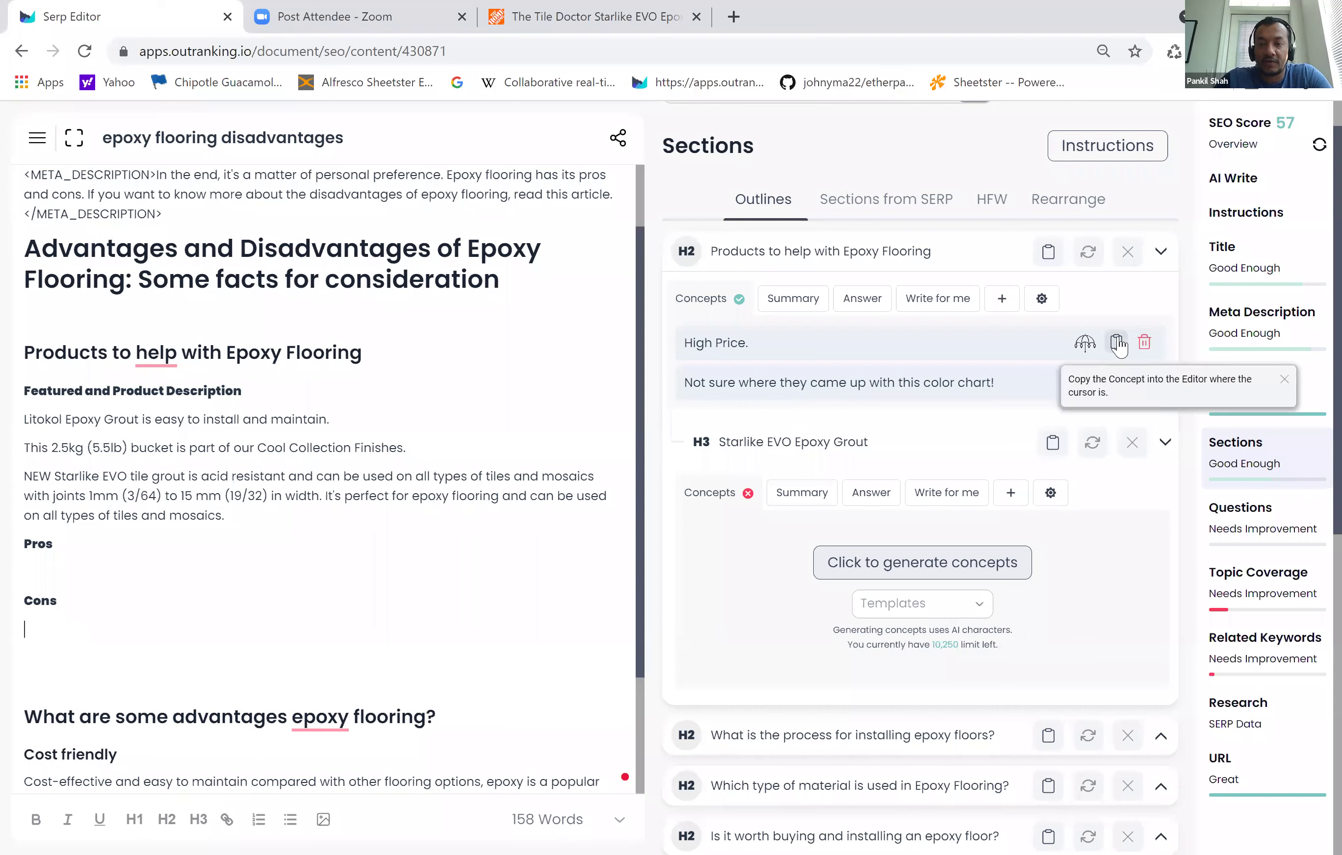
click(1115, 342)
click(1116, 383)
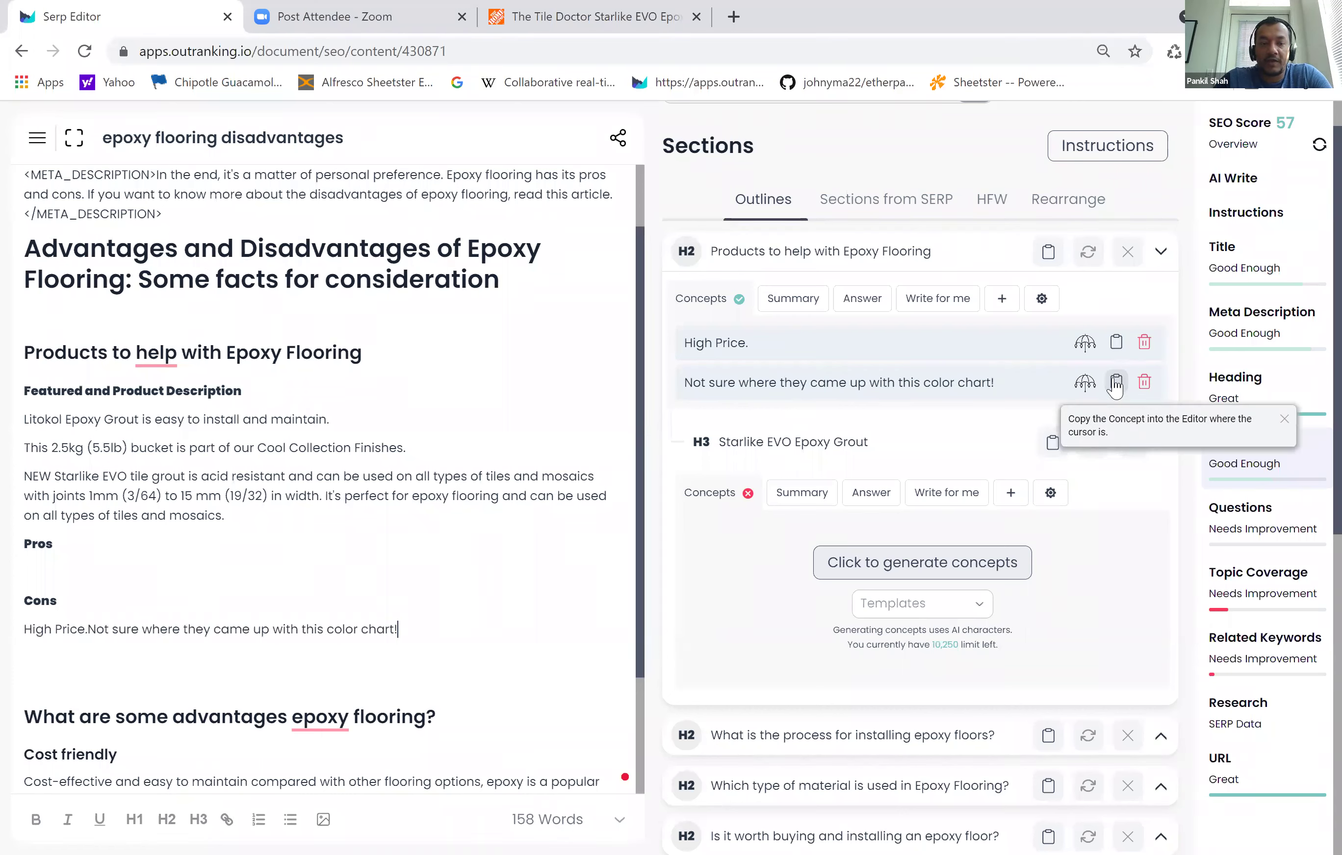
key(ctrl+z)
key(Return)
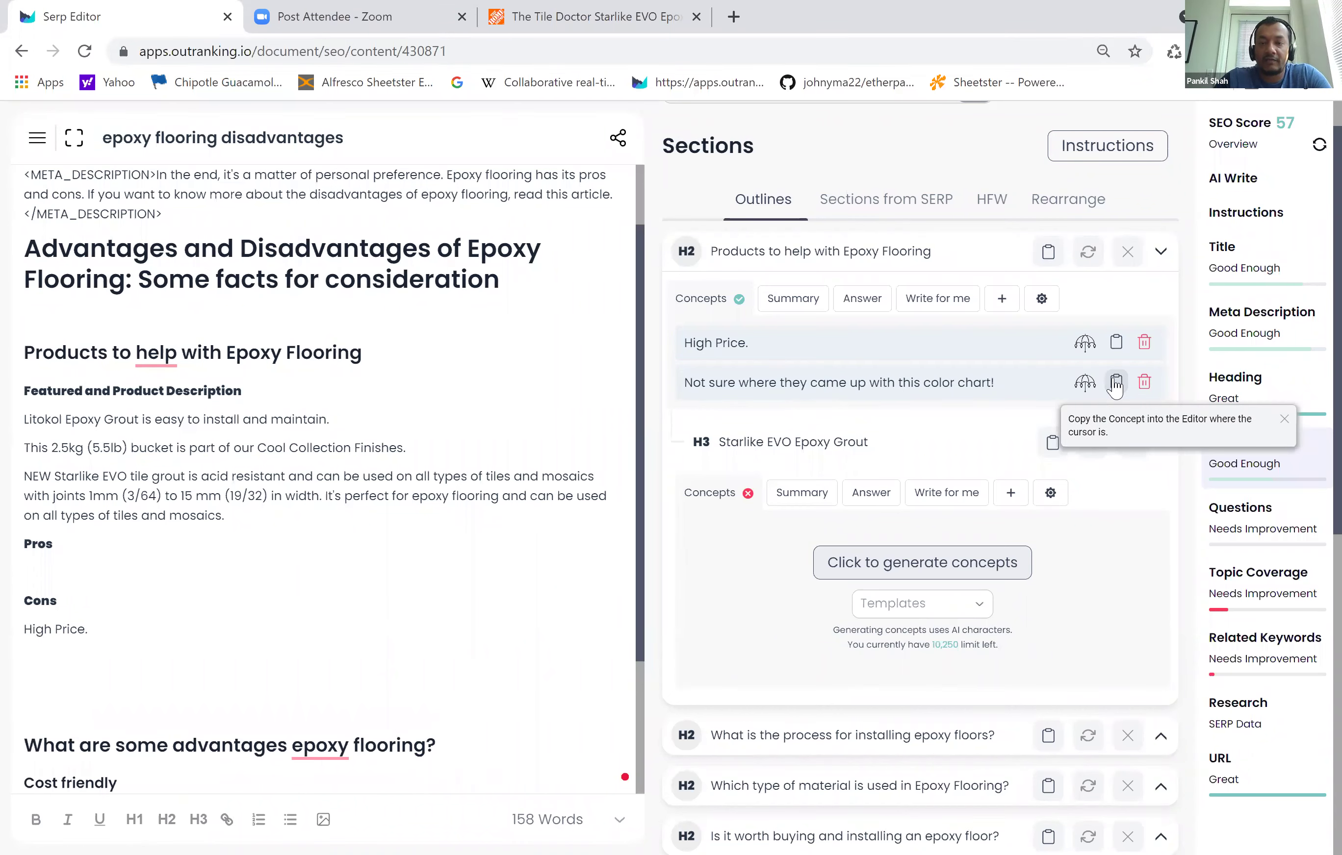
right_click(1114, 385)
click(973, 442)
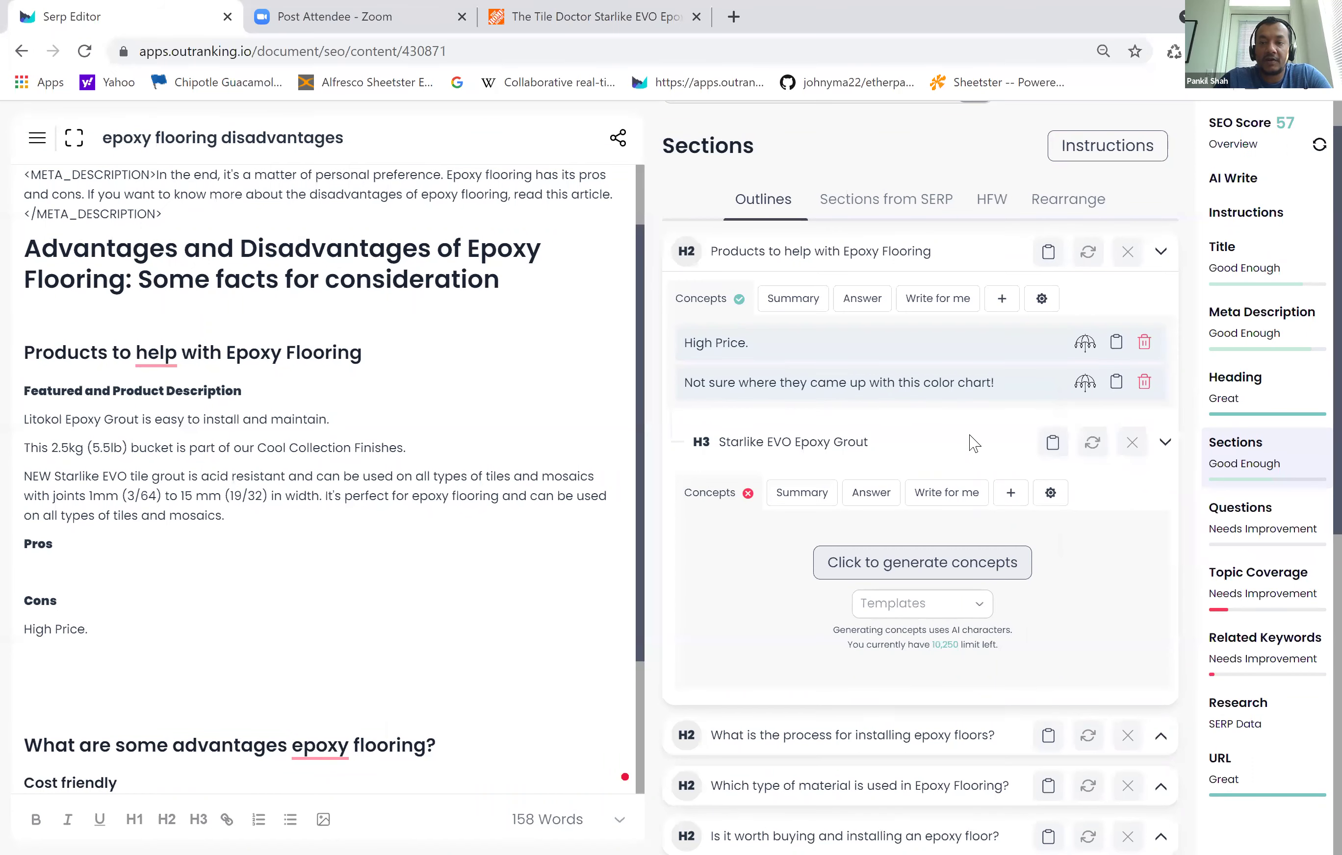
click(1115, 383)
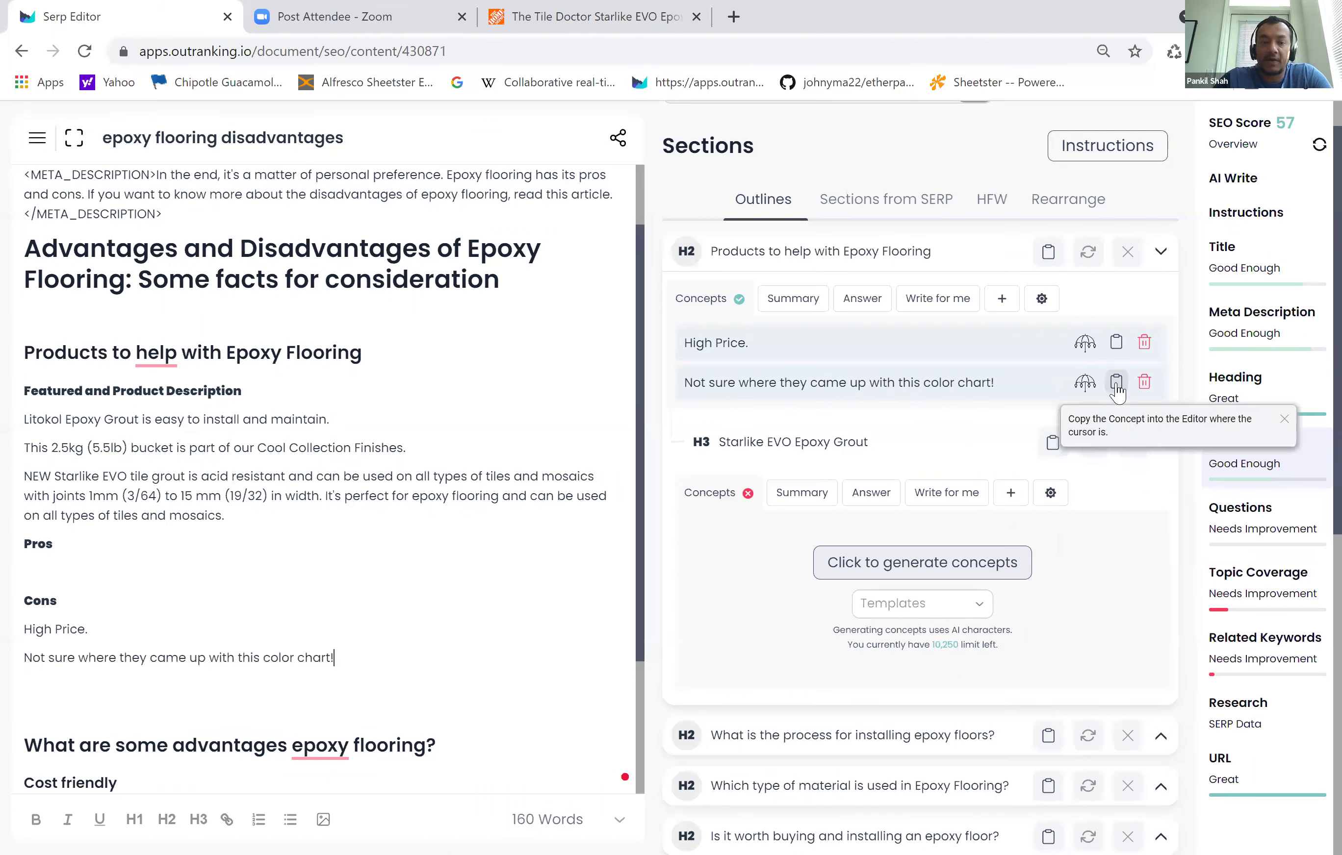
- Delete the remaining disadvantage concepts from the section and generate new ones with the Benefits template
click(1143, 341)
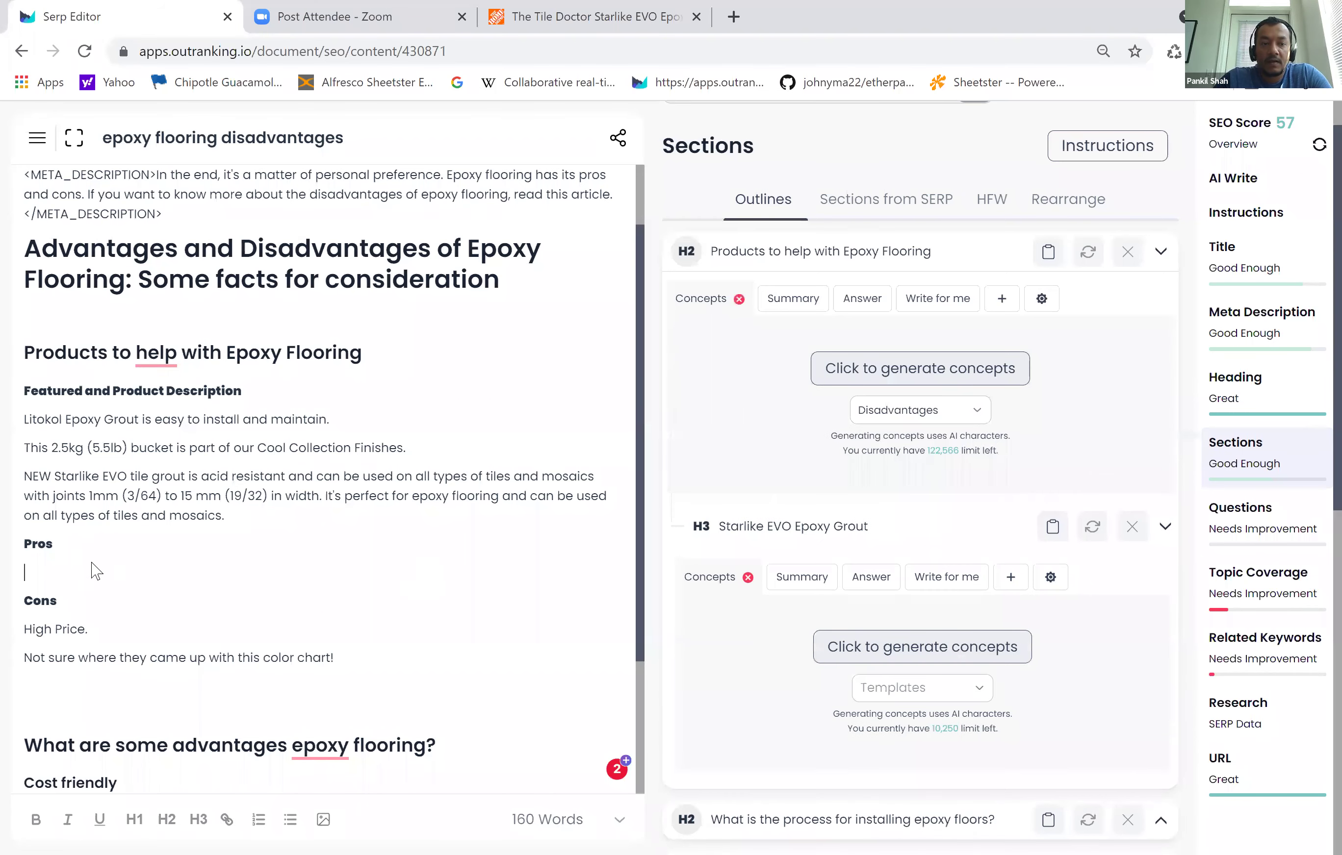
click(983, 421)
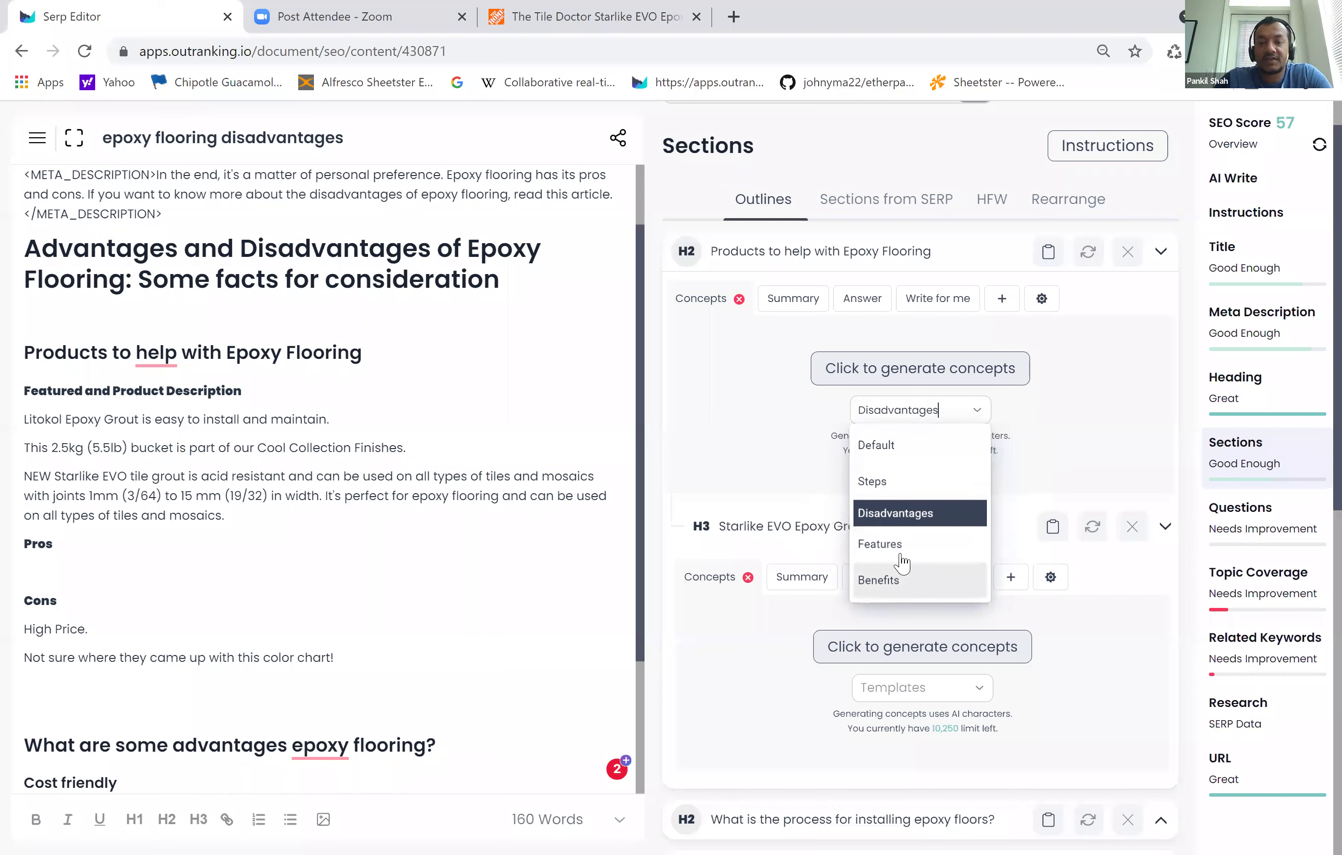
click(915, 580)
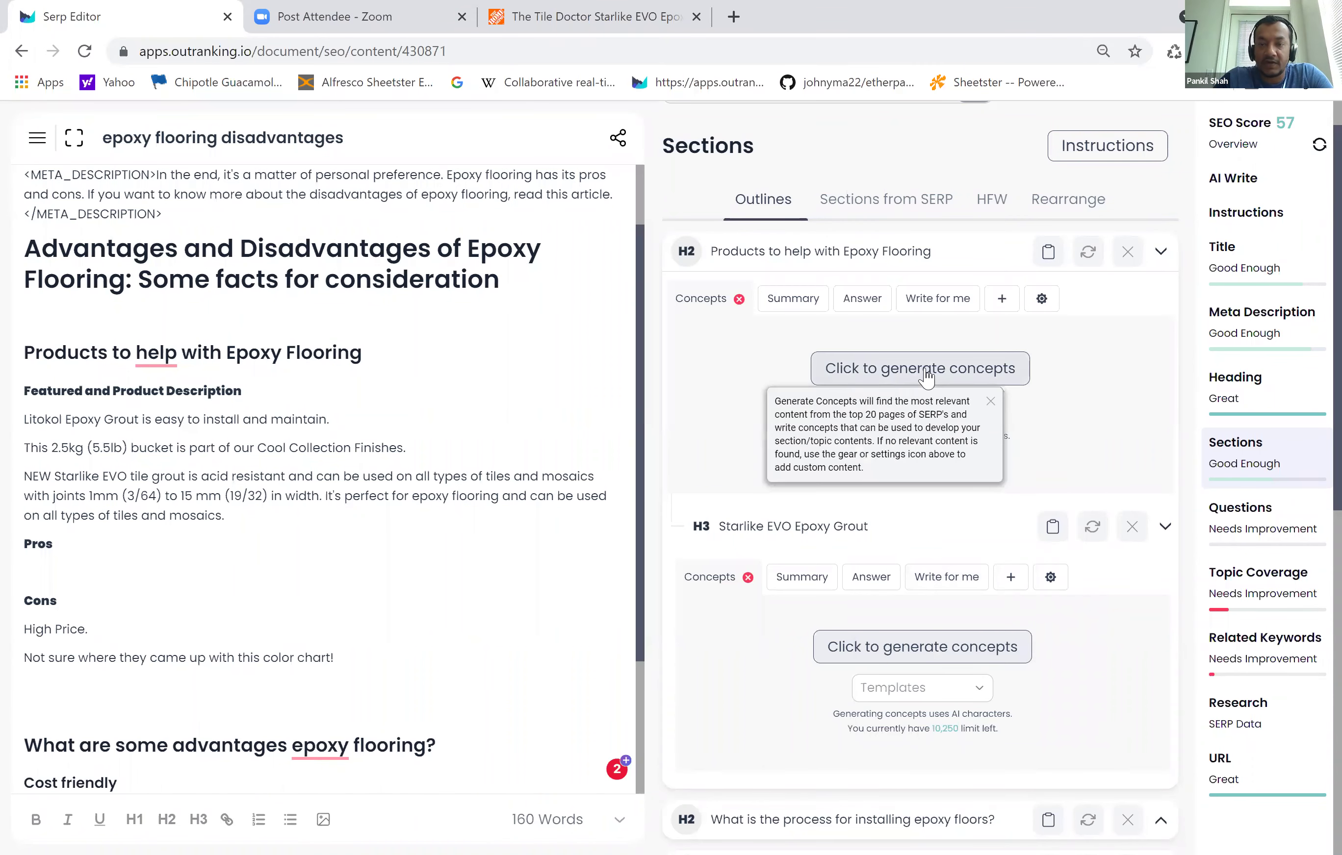
click(988, 368)
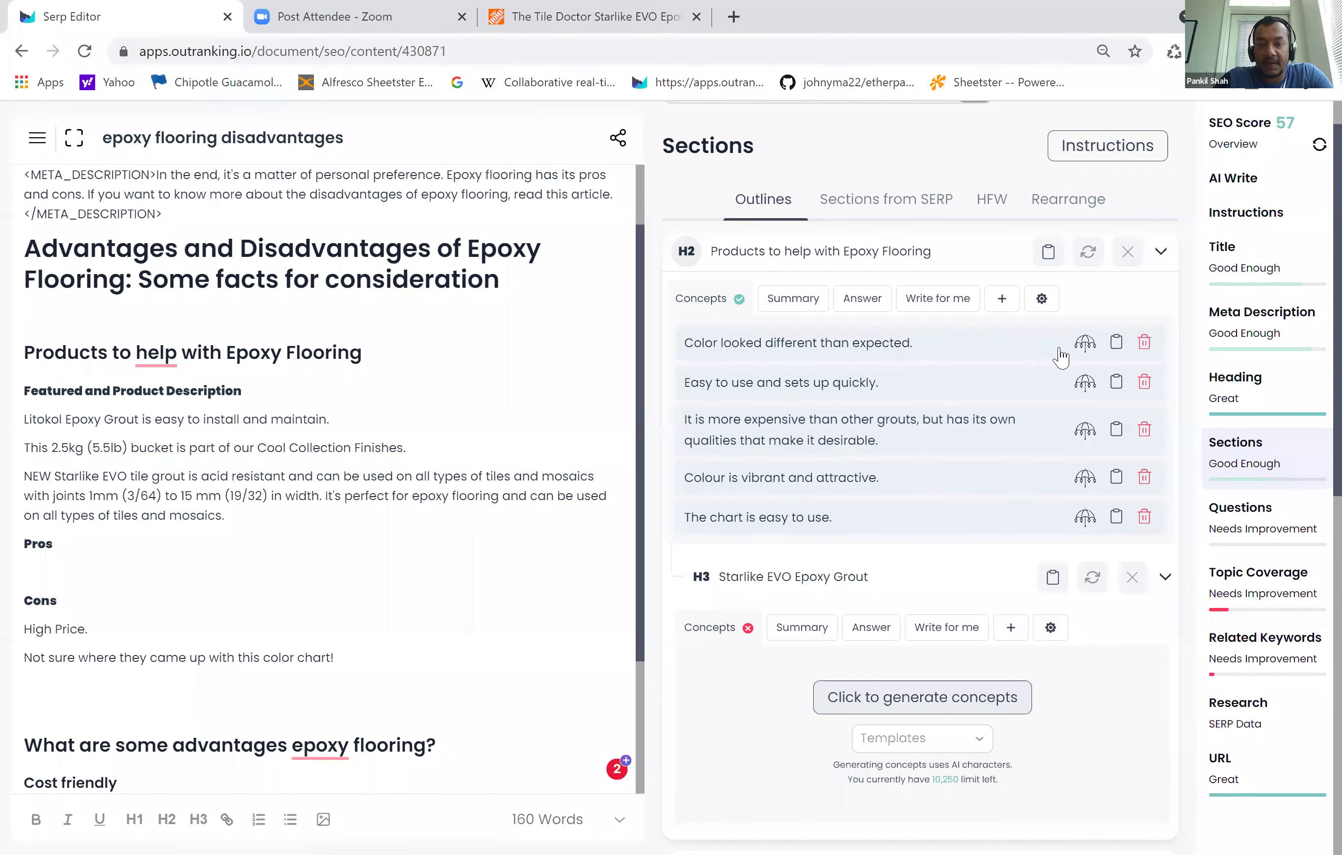
- Delete the concept "Color looked different than expected." and insert the four other concepts on separate lines under Pros
click(1144, 342)
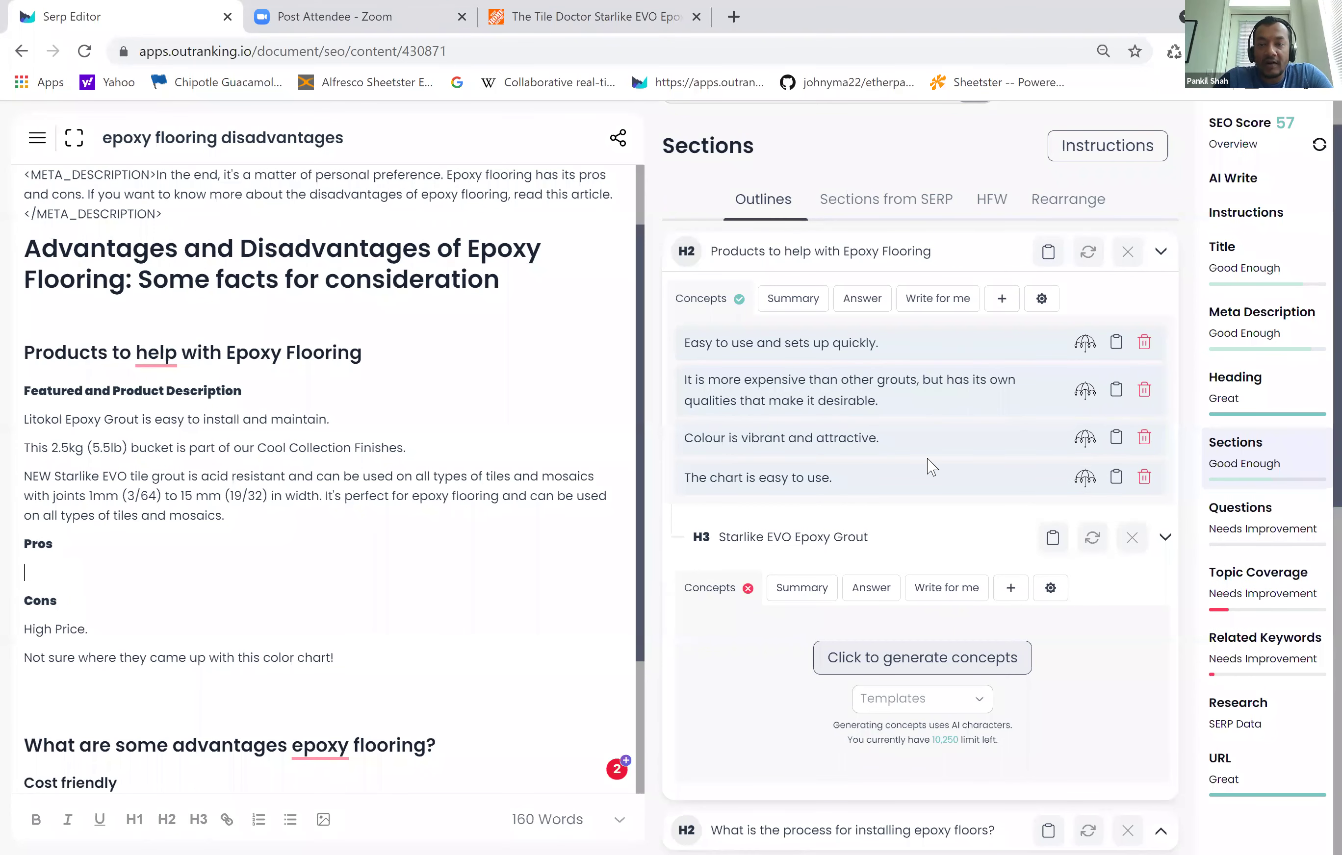
click(1116, 343)
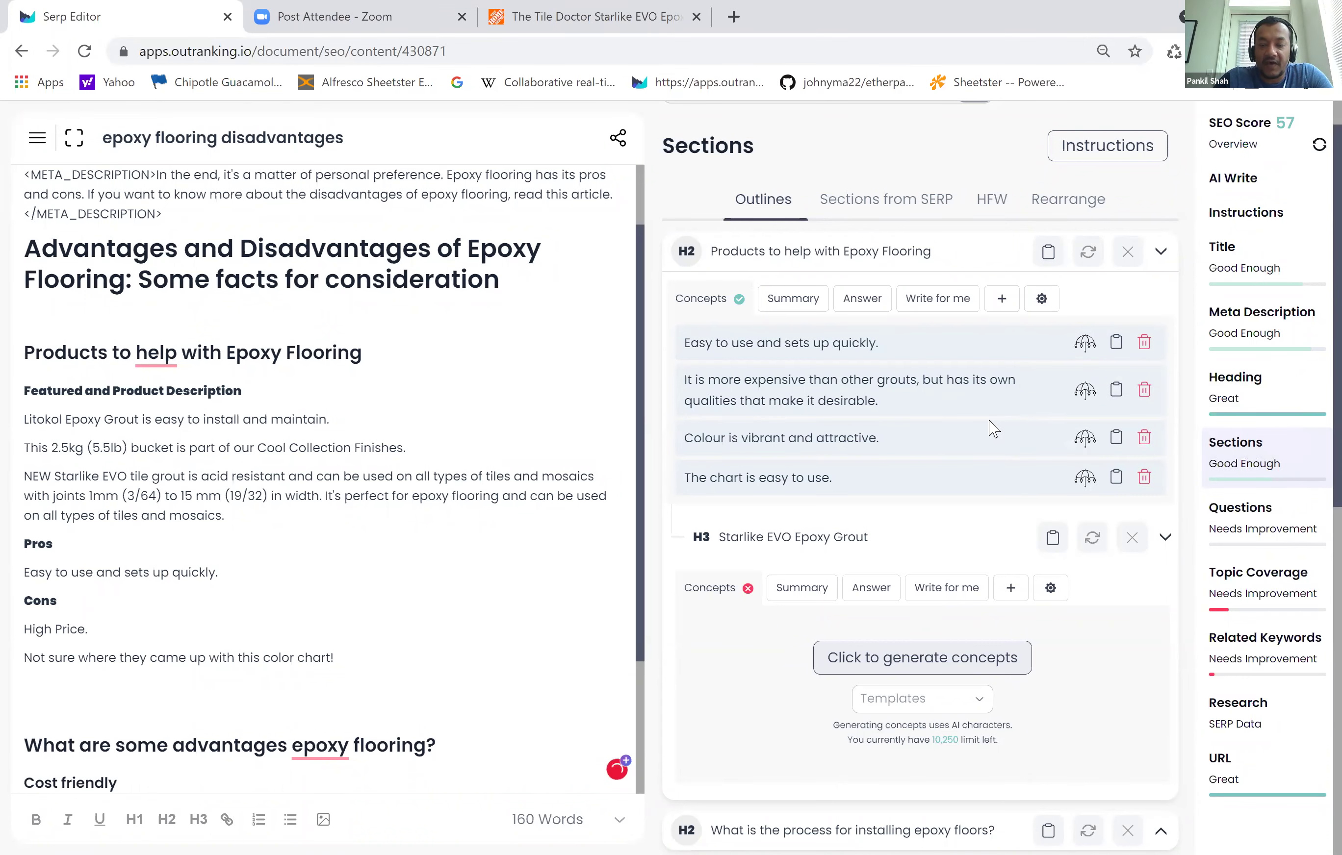
key(Return)
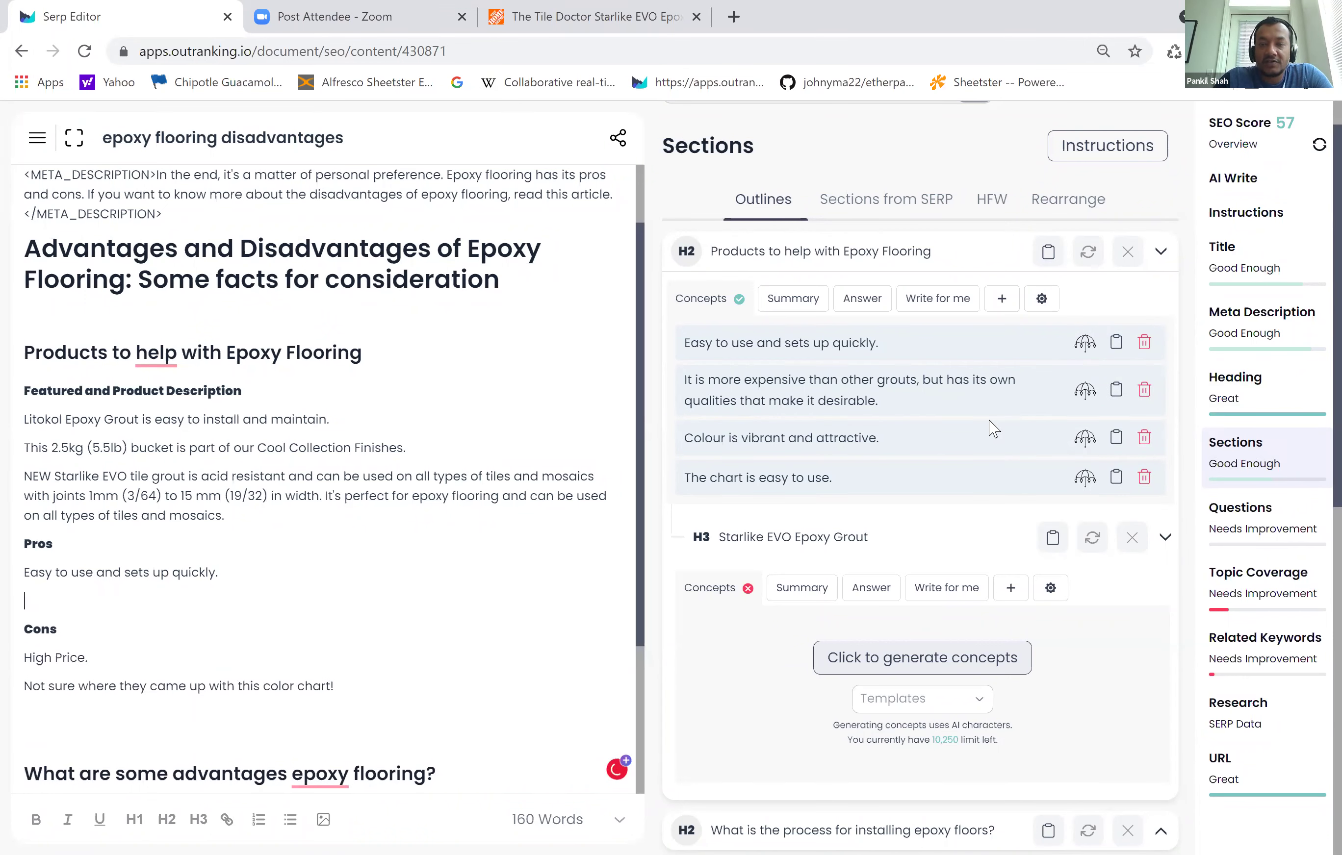
click(1115, 391)
key(Return)
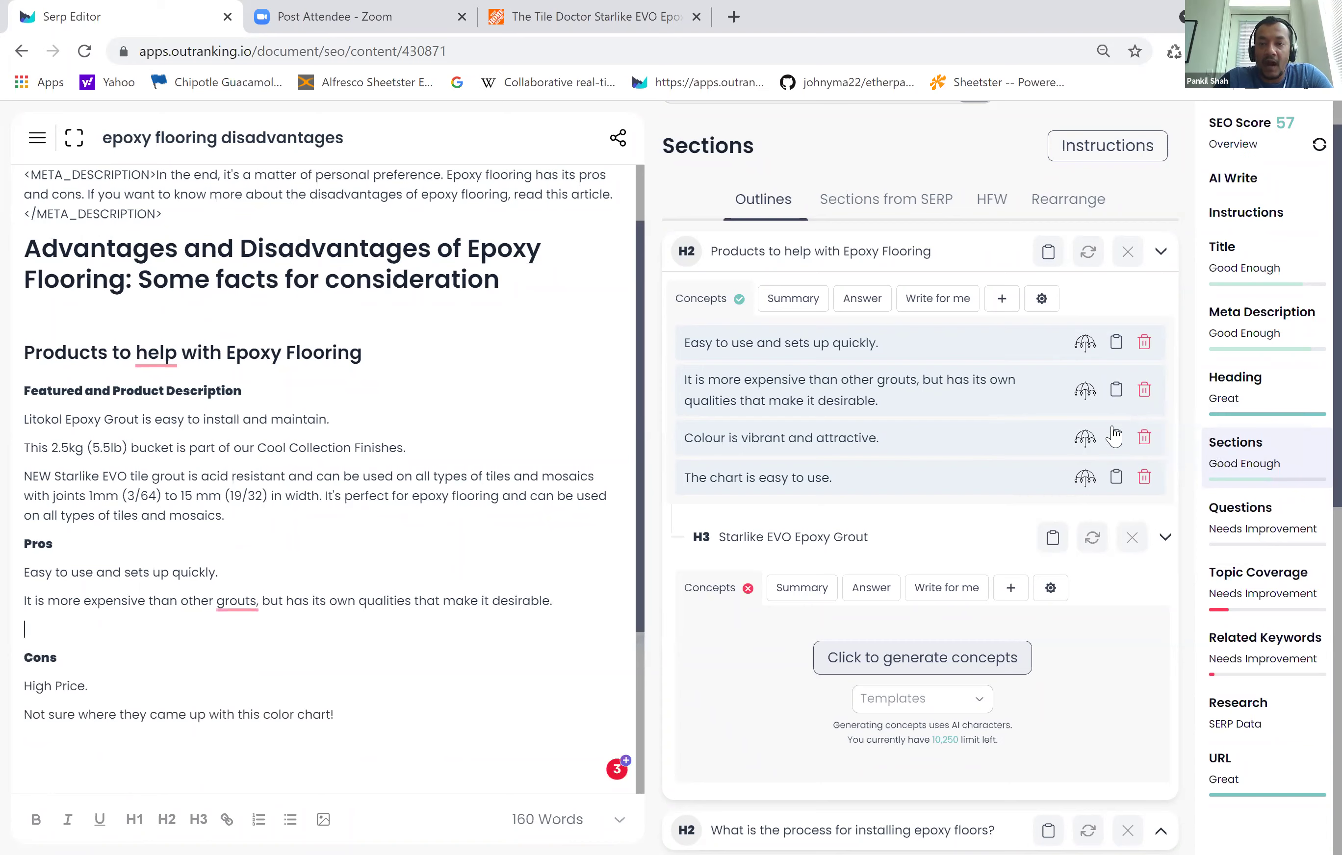
click(1116, 438)
key(Return)
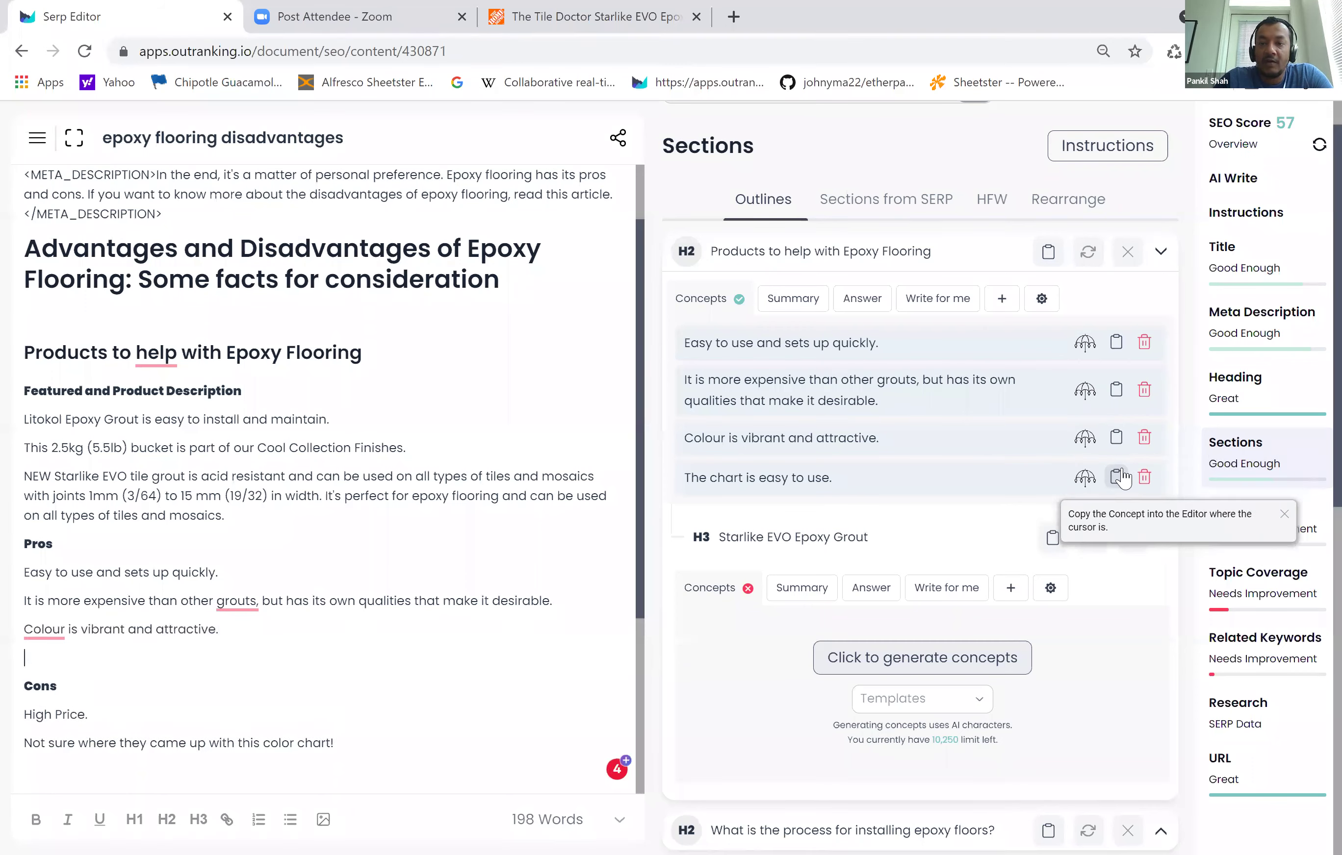
click(1116, 477)
- Format the four lines under Pros as a numbered list
drag(182, 658, 25, 570)
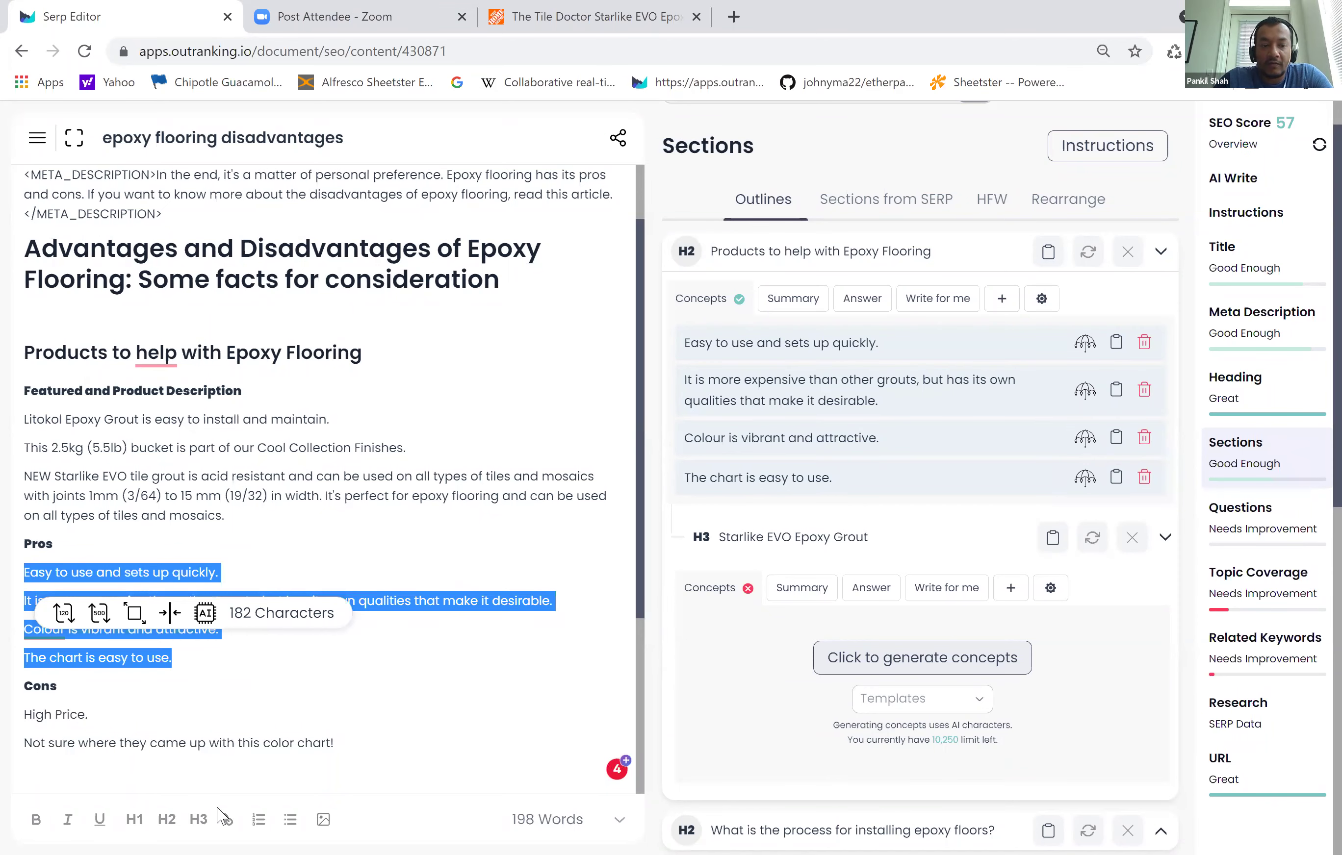
click(418, 449)
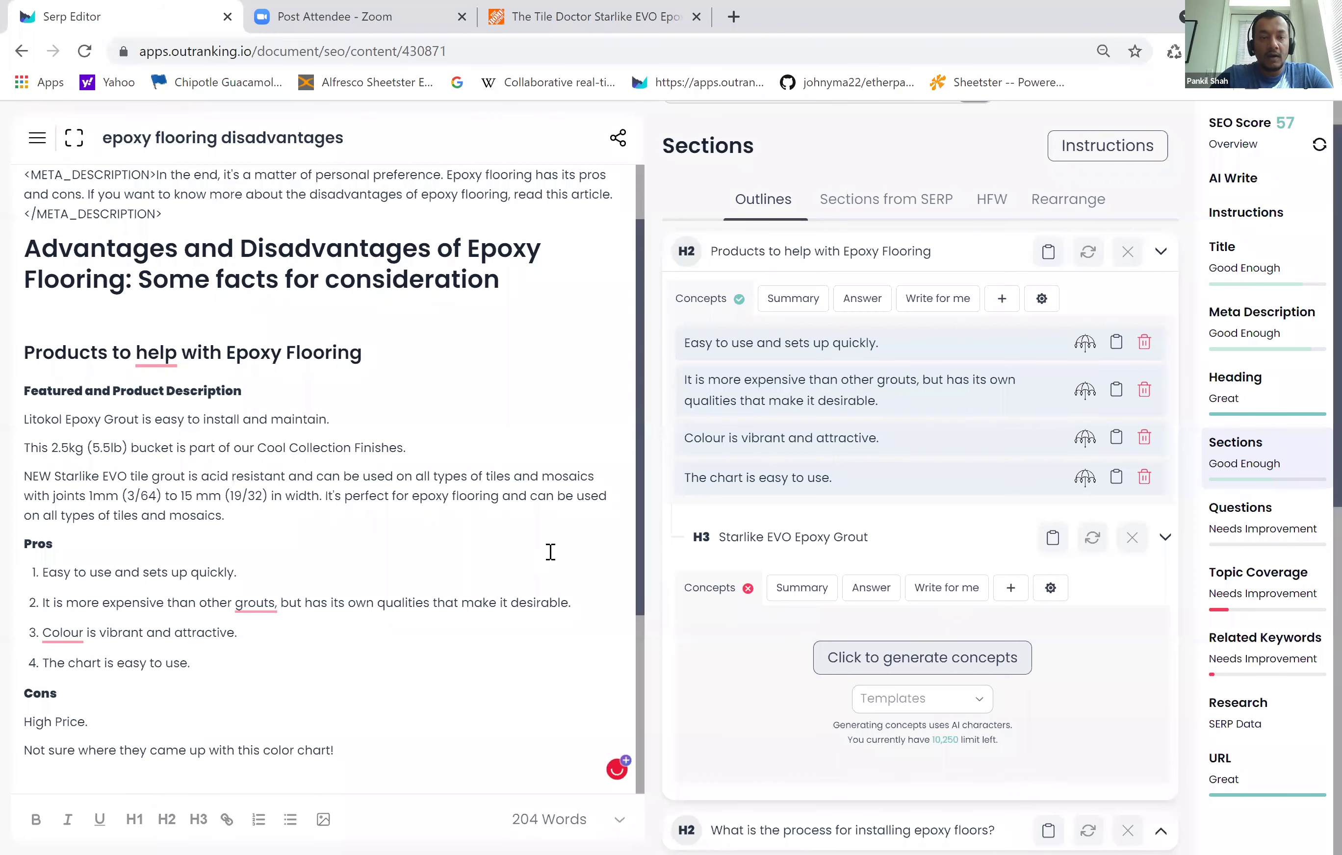
- Open the "metal birds wall decor" document in the content editor and generate title ideas for it
scroll(550, 552, down, 5)
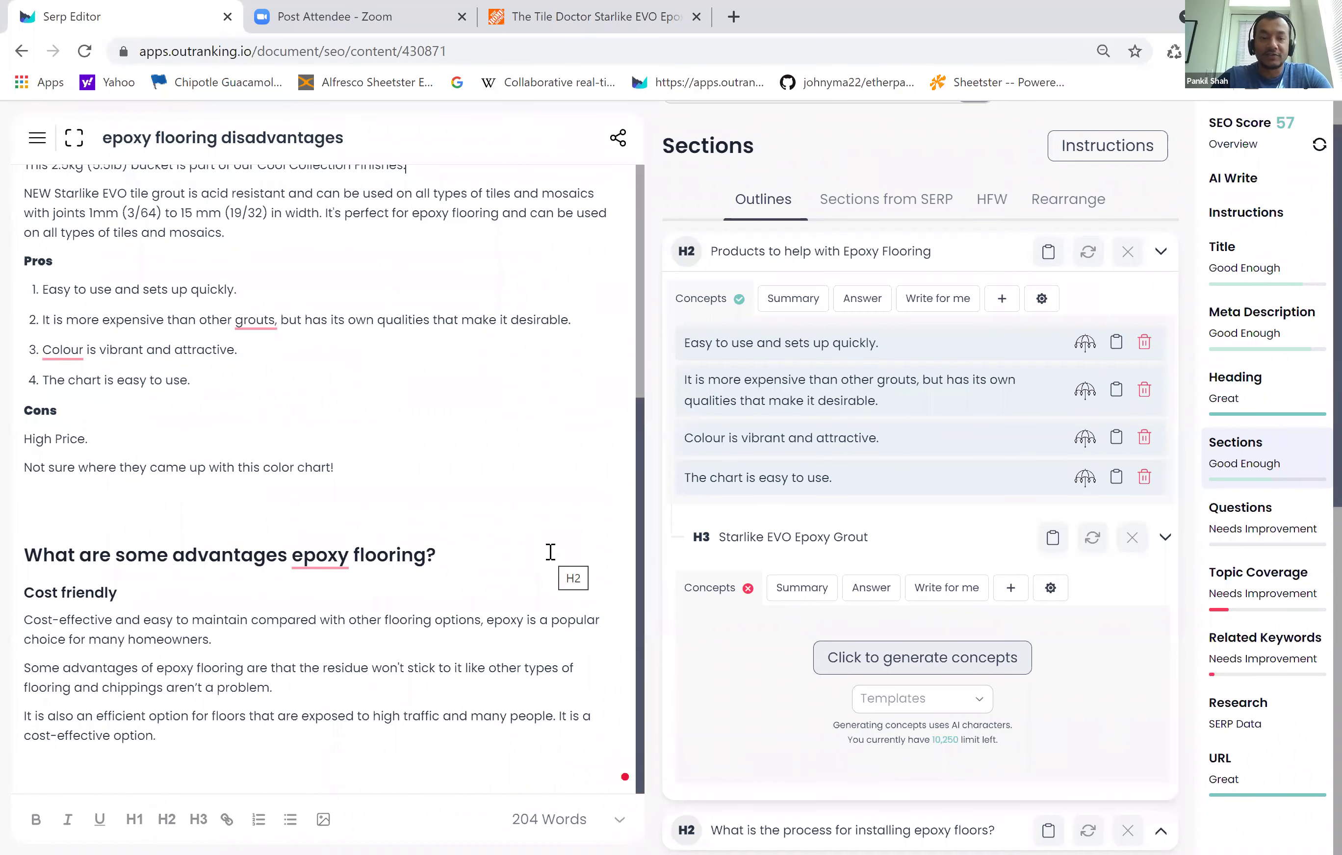
click(37, 137)
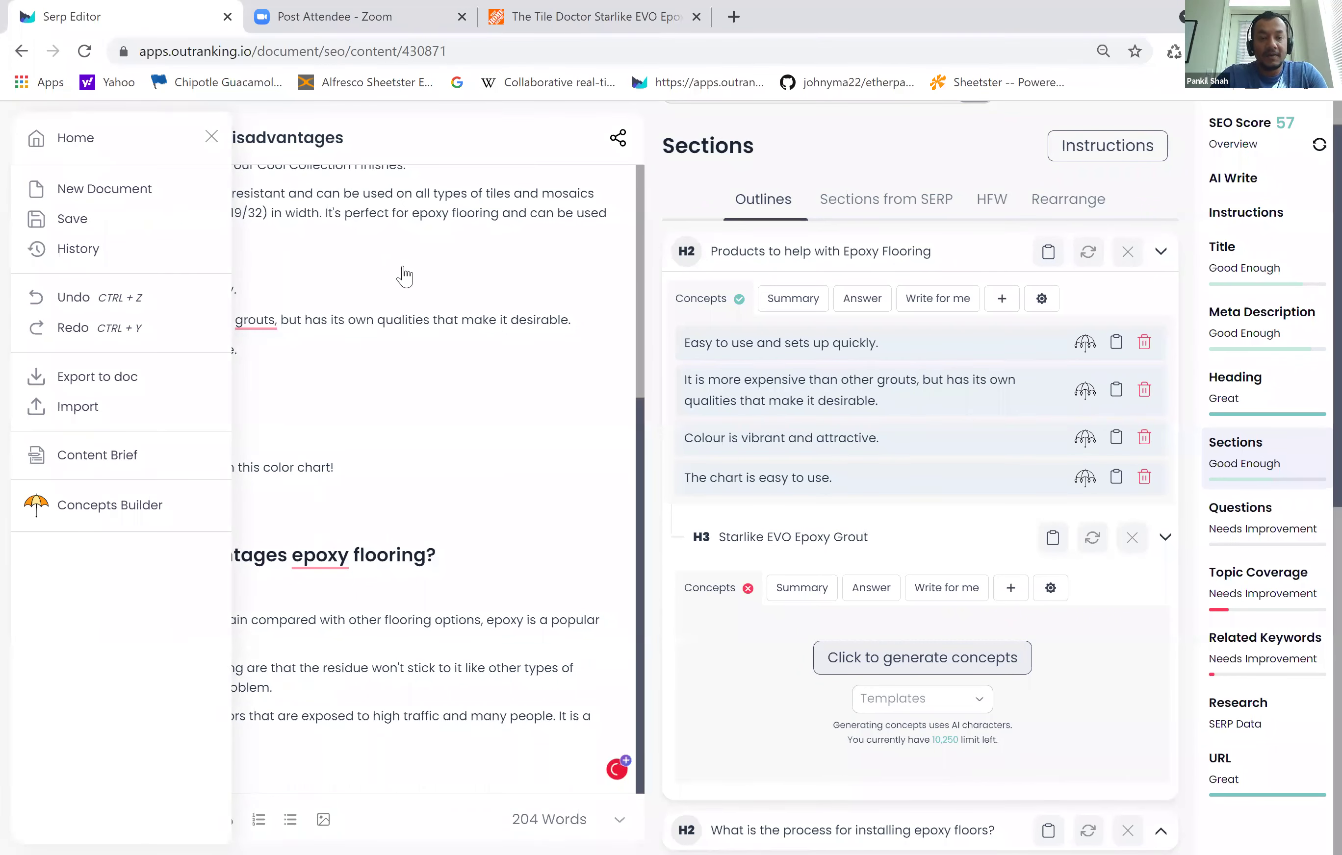
click(81, 142)
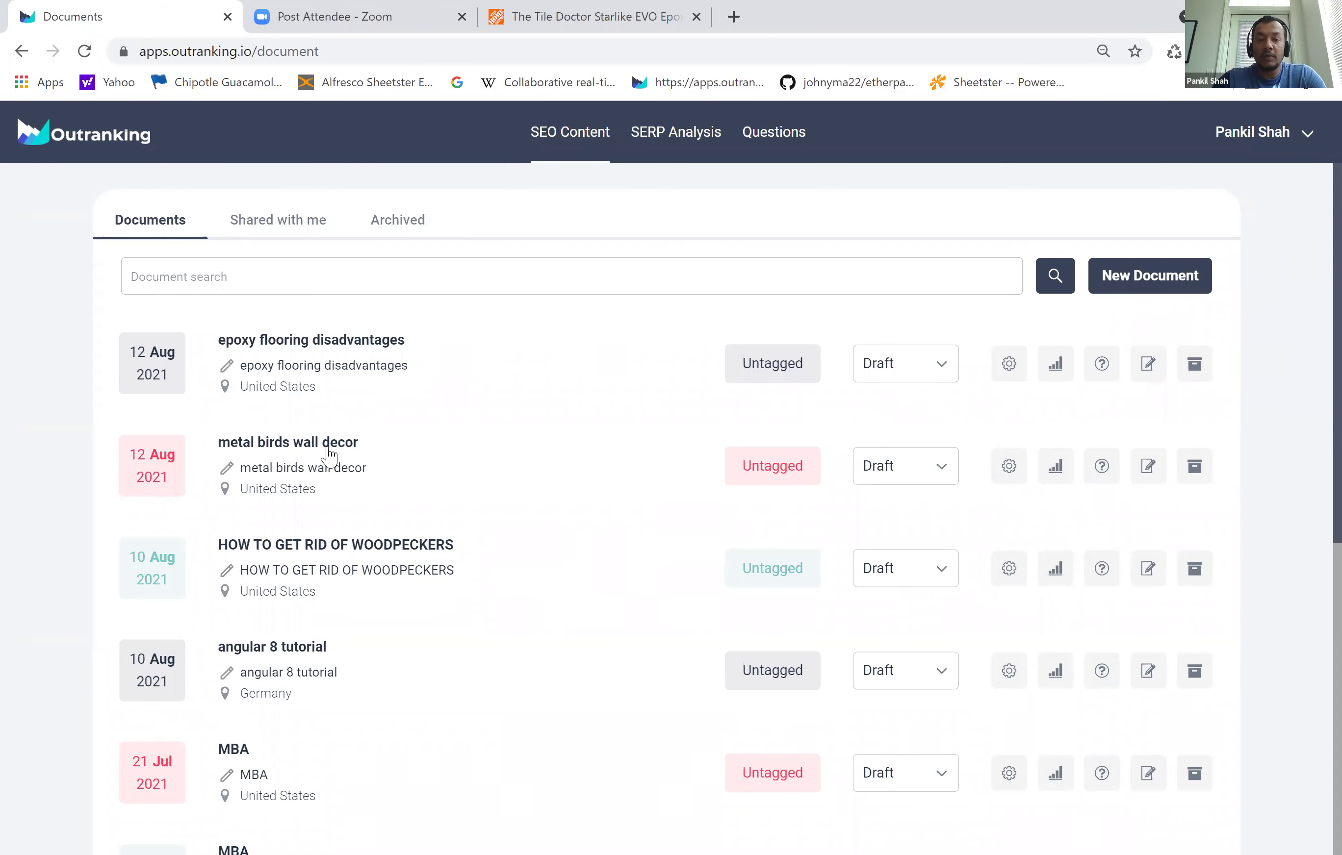
click(1146, 474)
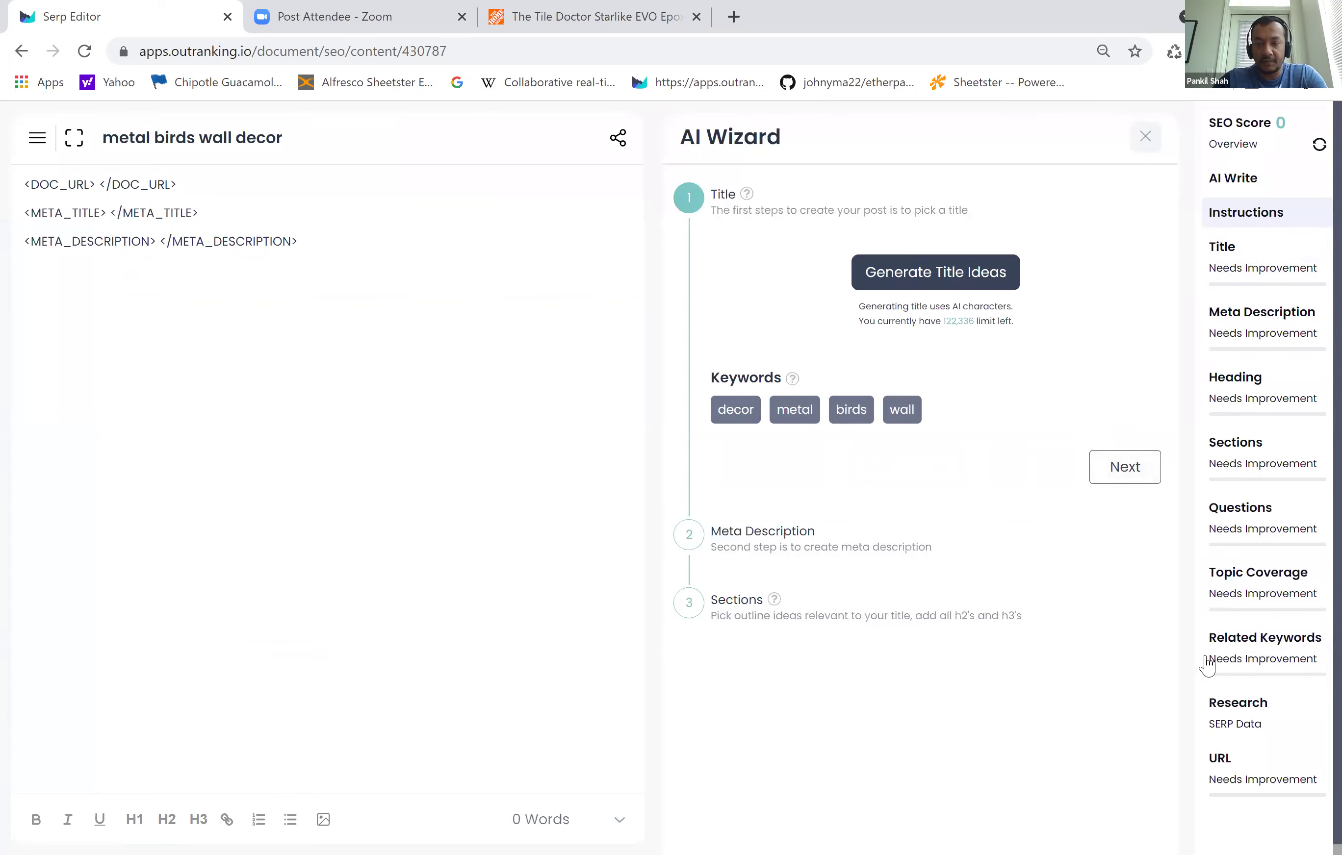
click(912, 283)
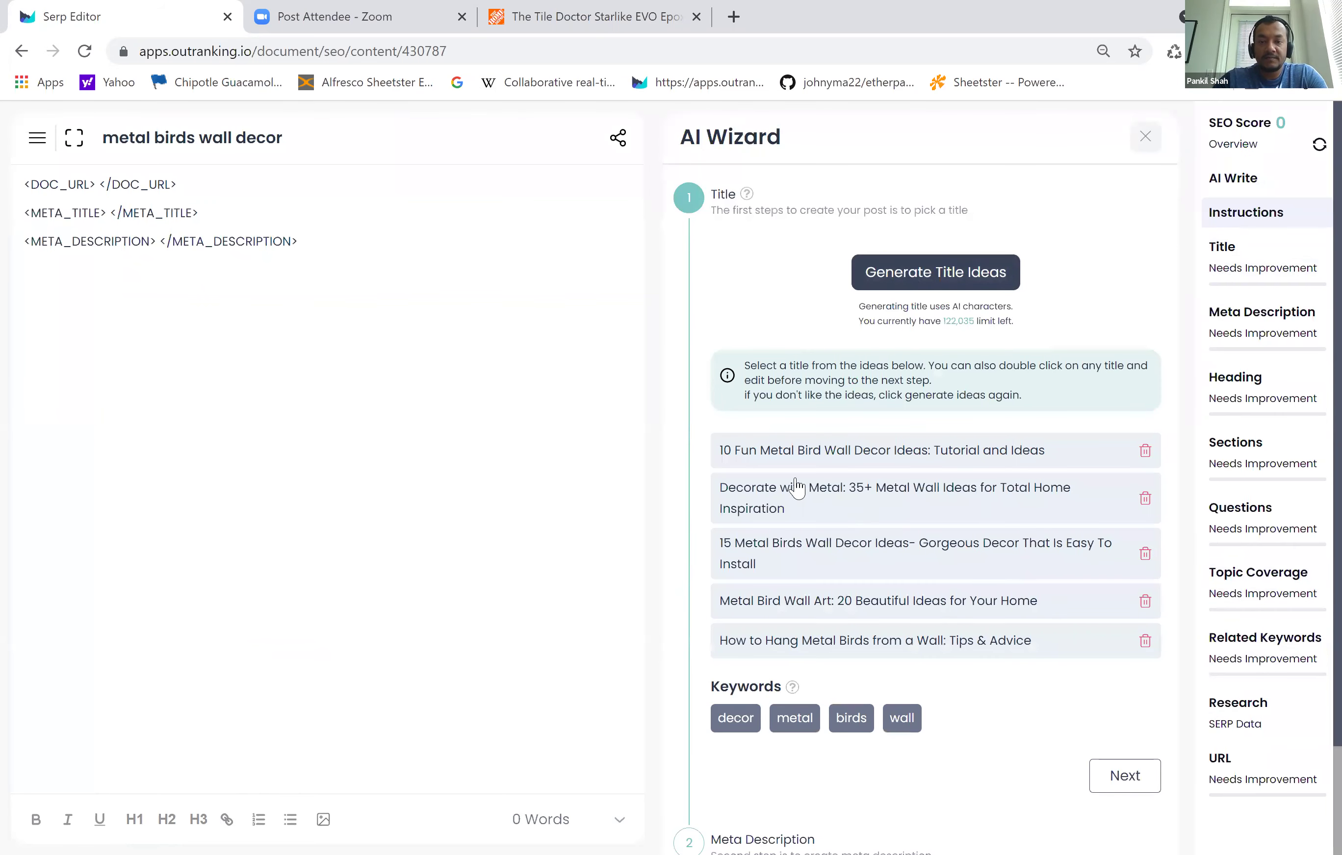
click(943, 460)
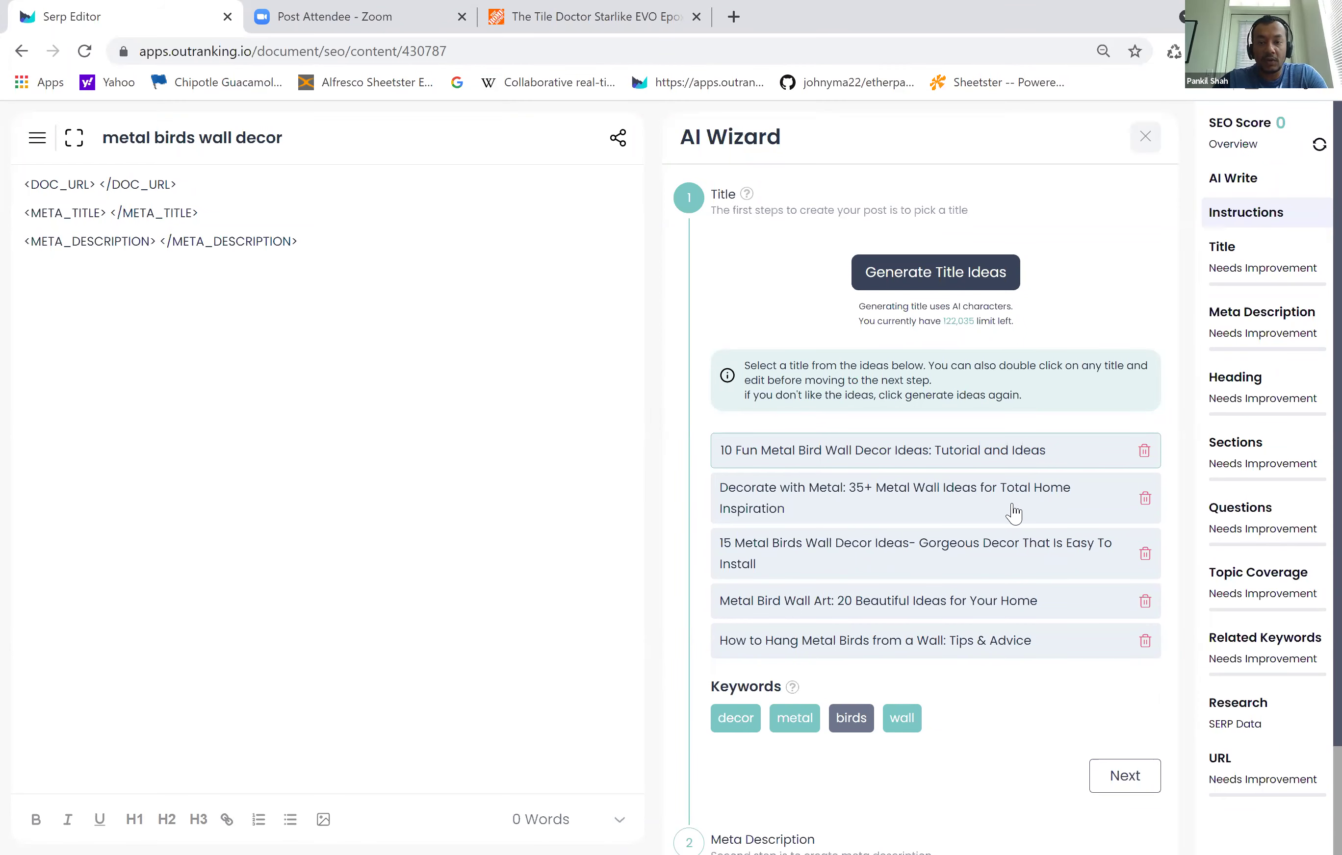
click(997, 503)
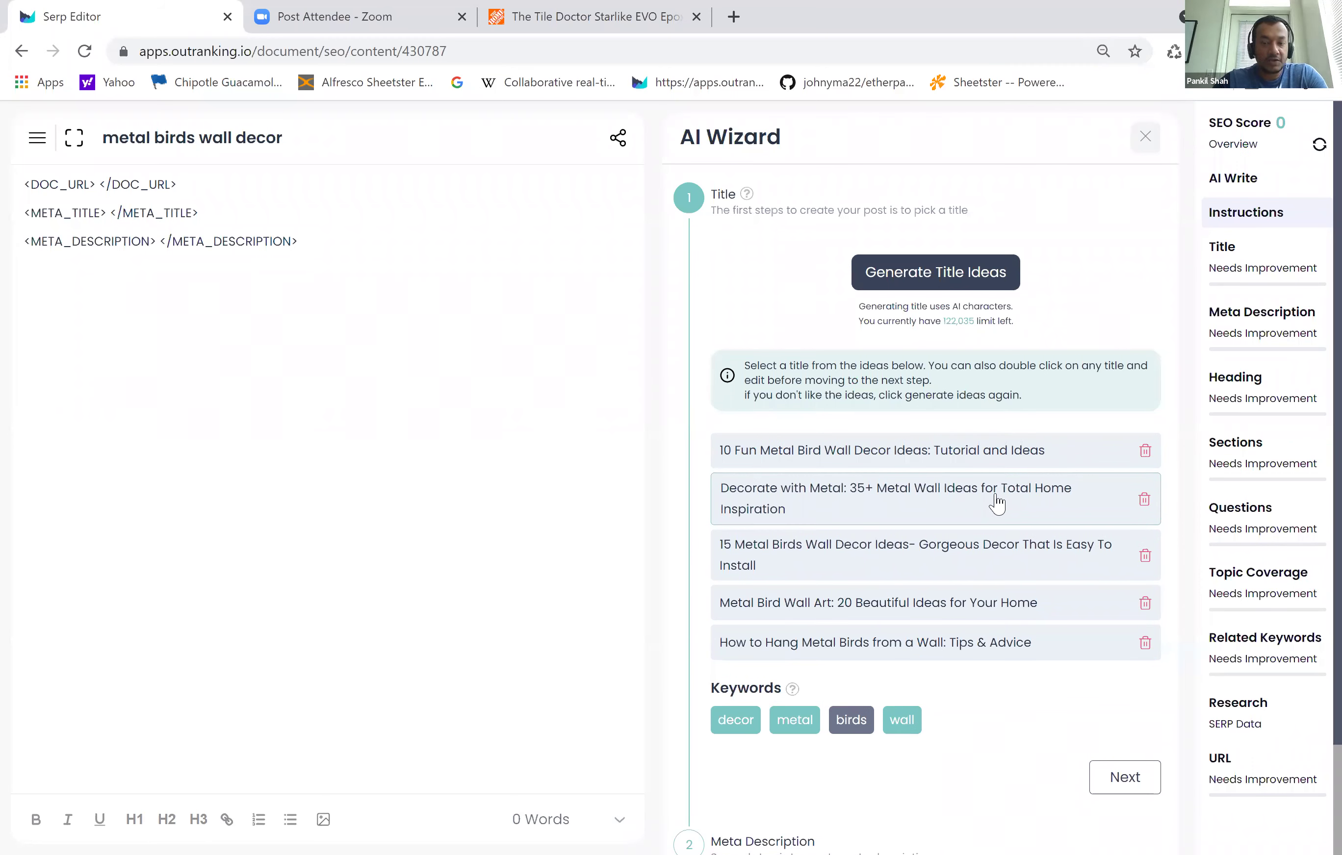
double_click(996, 503)
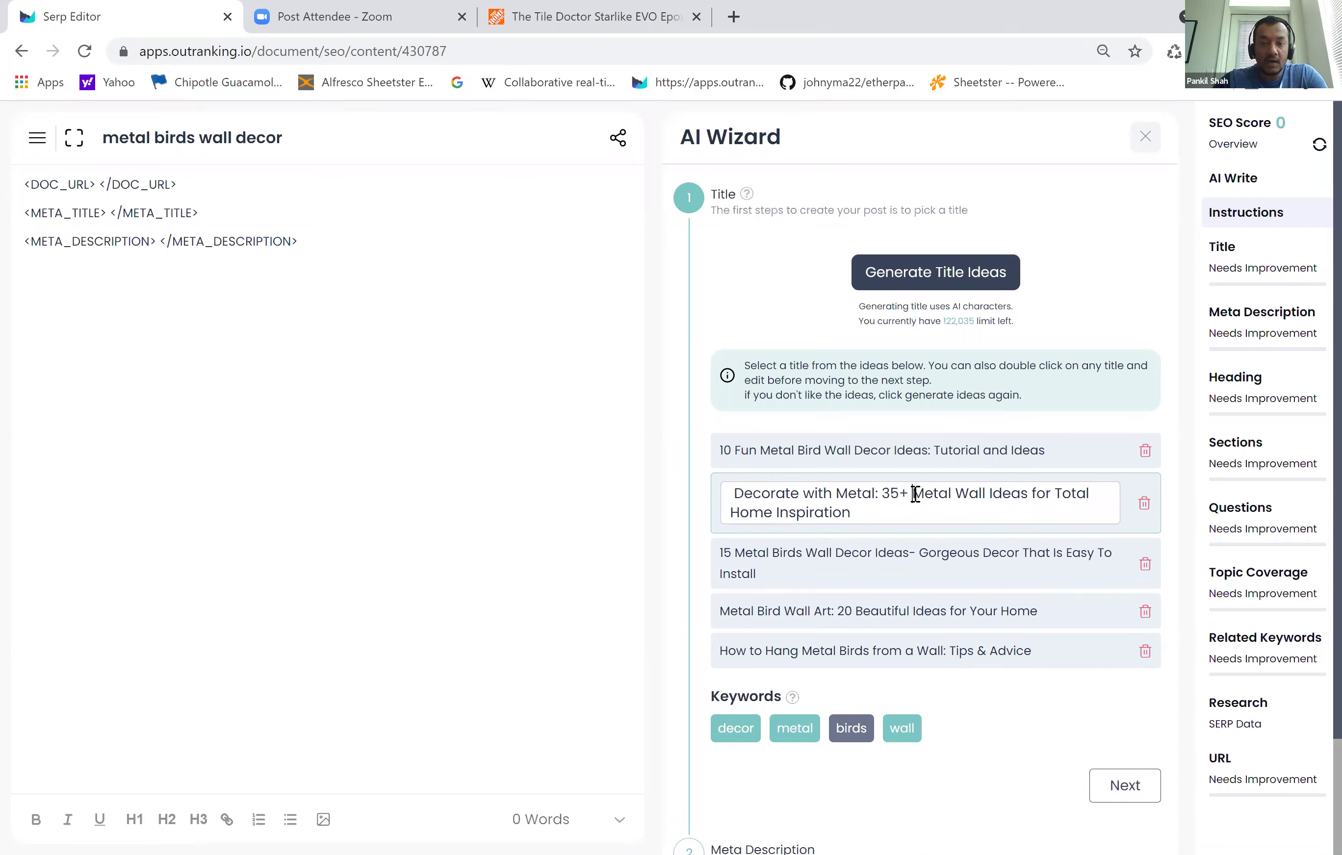
click(597, 496)
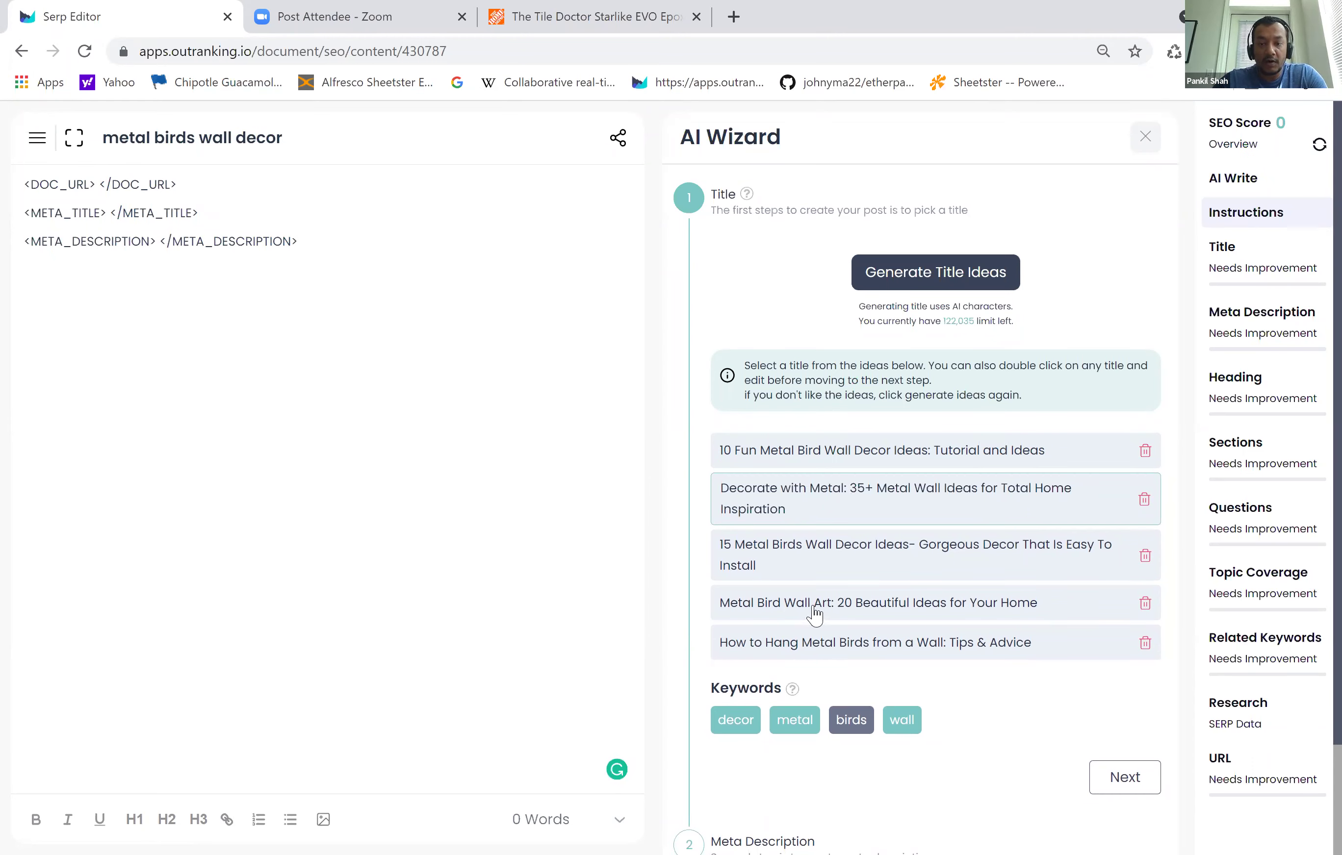
- Extend the title idea "Metal Bird Wall Art: 20 Beautiful Ideas for Your Home" with "using this simple to use DIY kit" and remove its leading space
double_click(1039, 602)
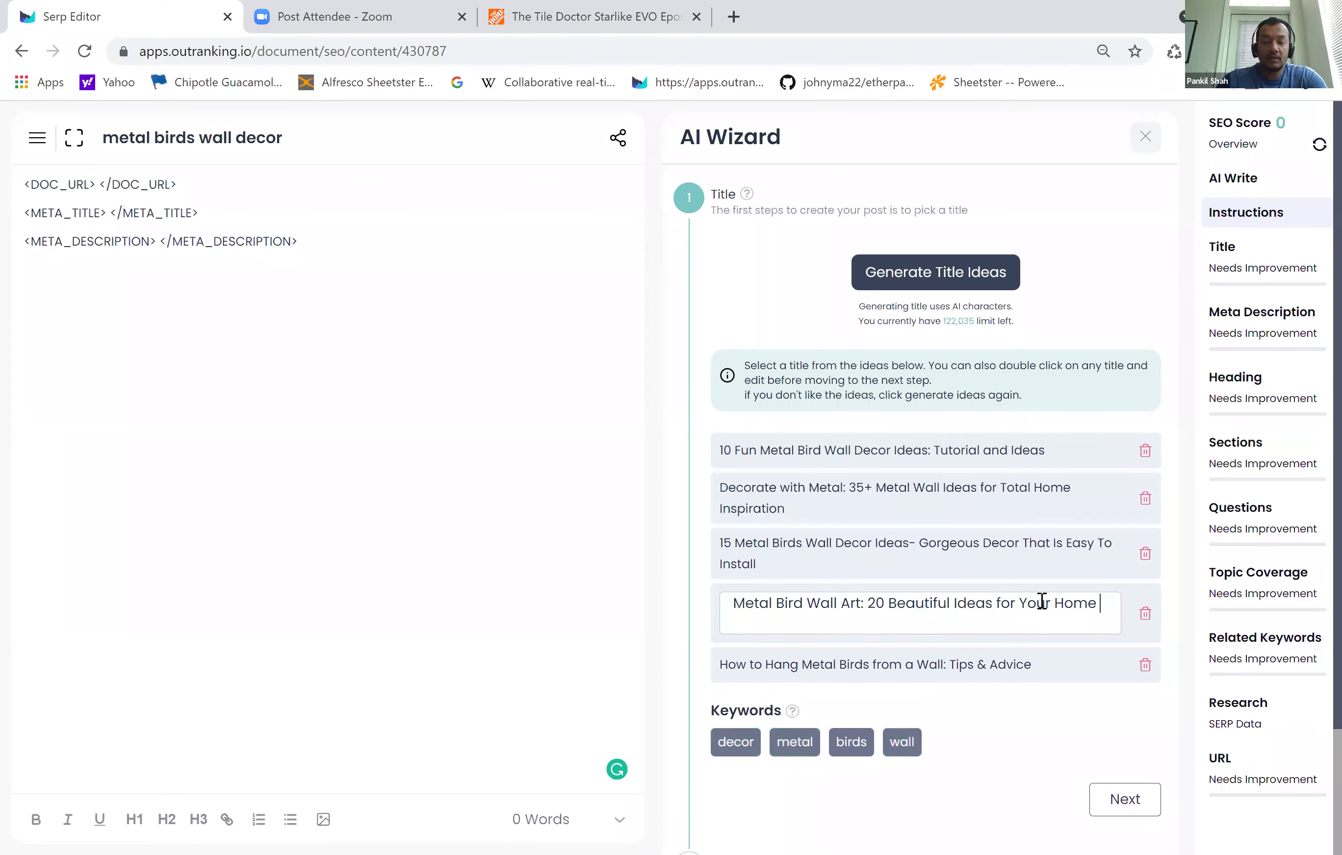
text(using this simpl)
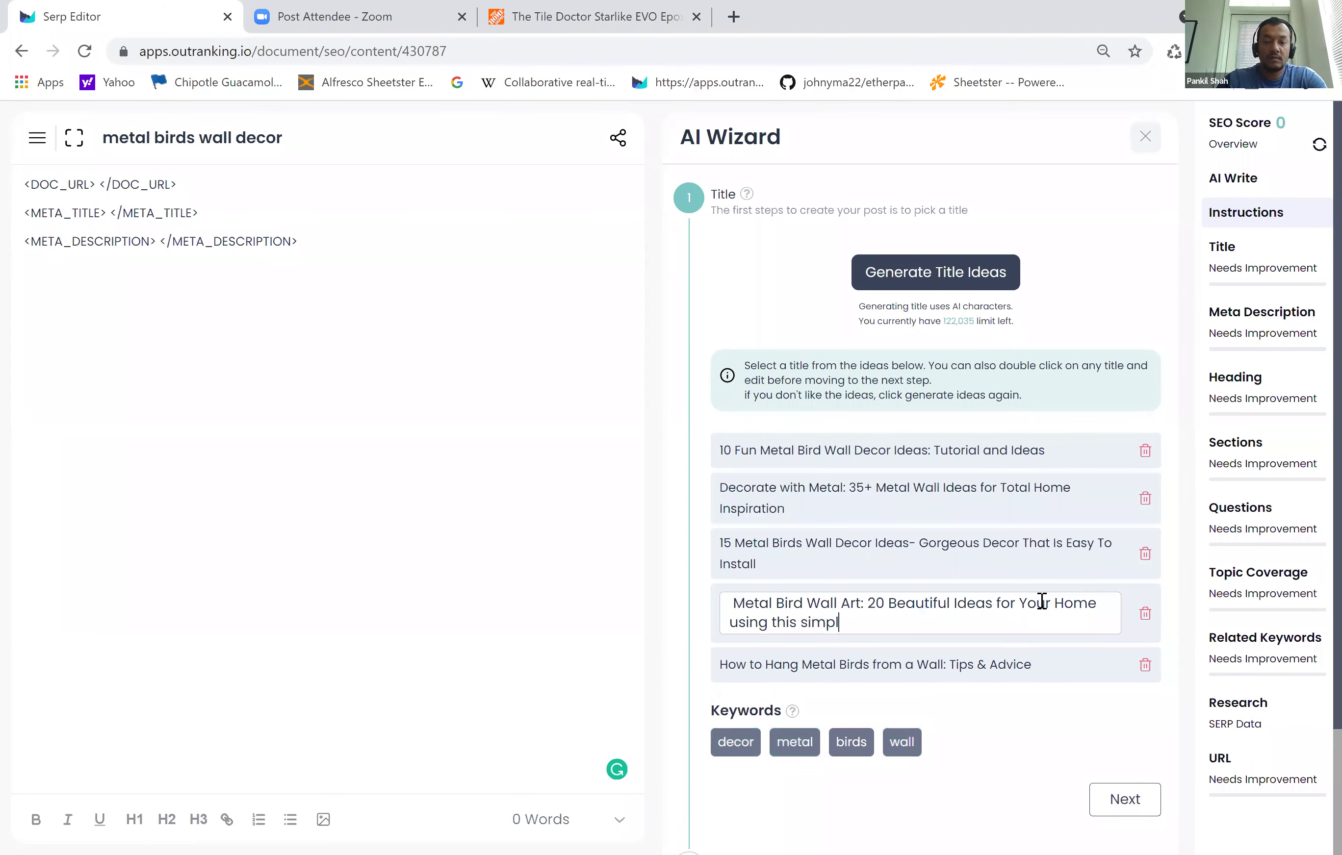
text(e to use )
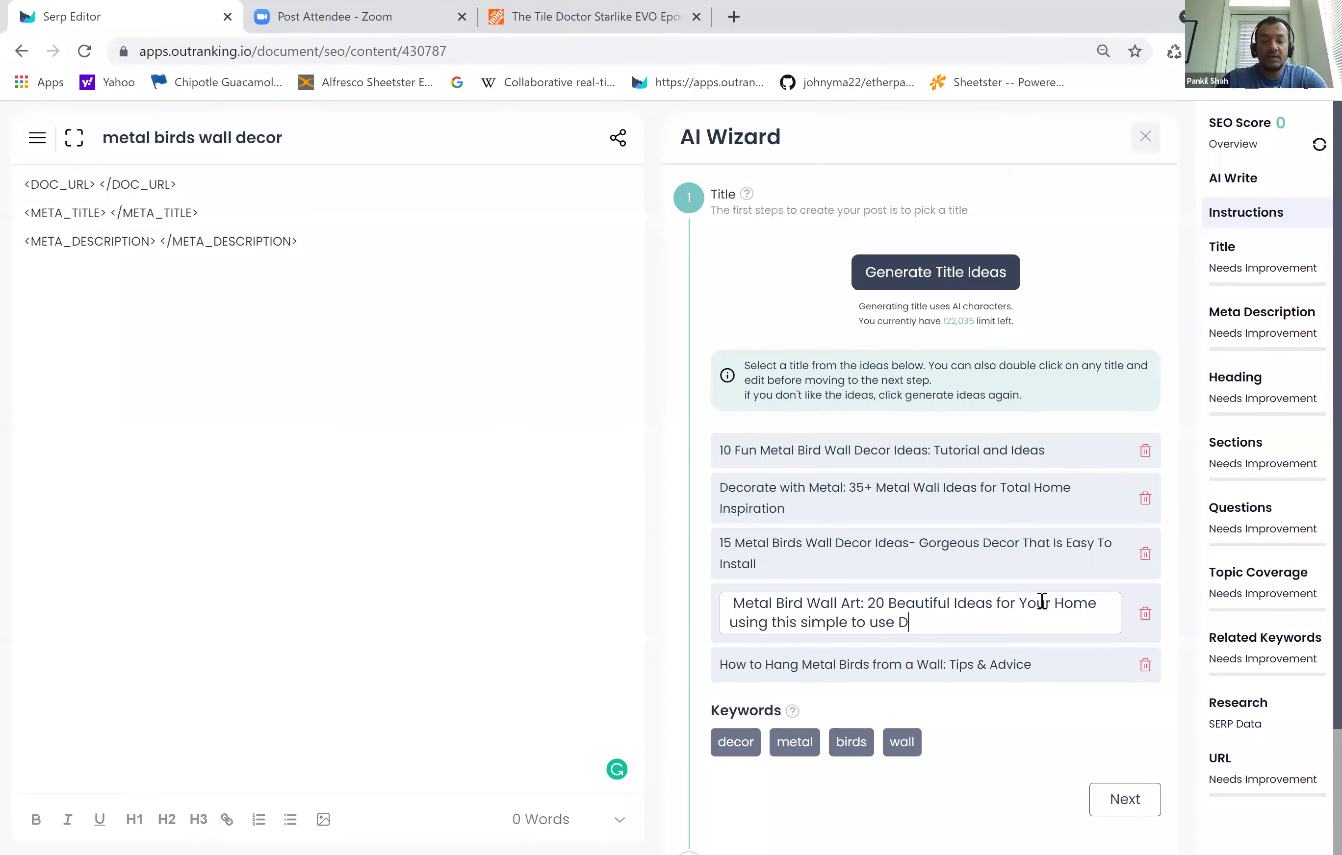
text(DIY kit)
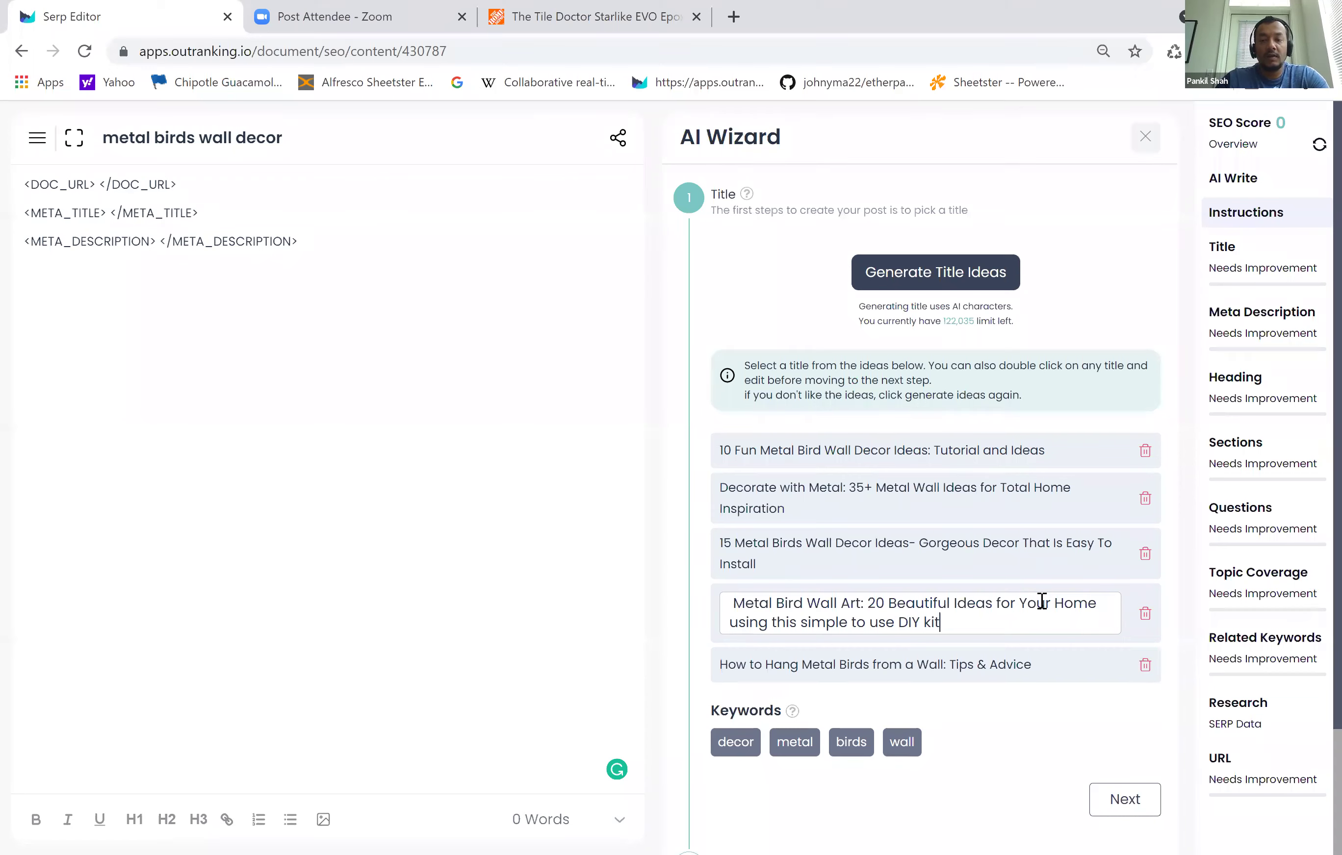
click(732, 602)
key(BackSpace)
click(596, 588)
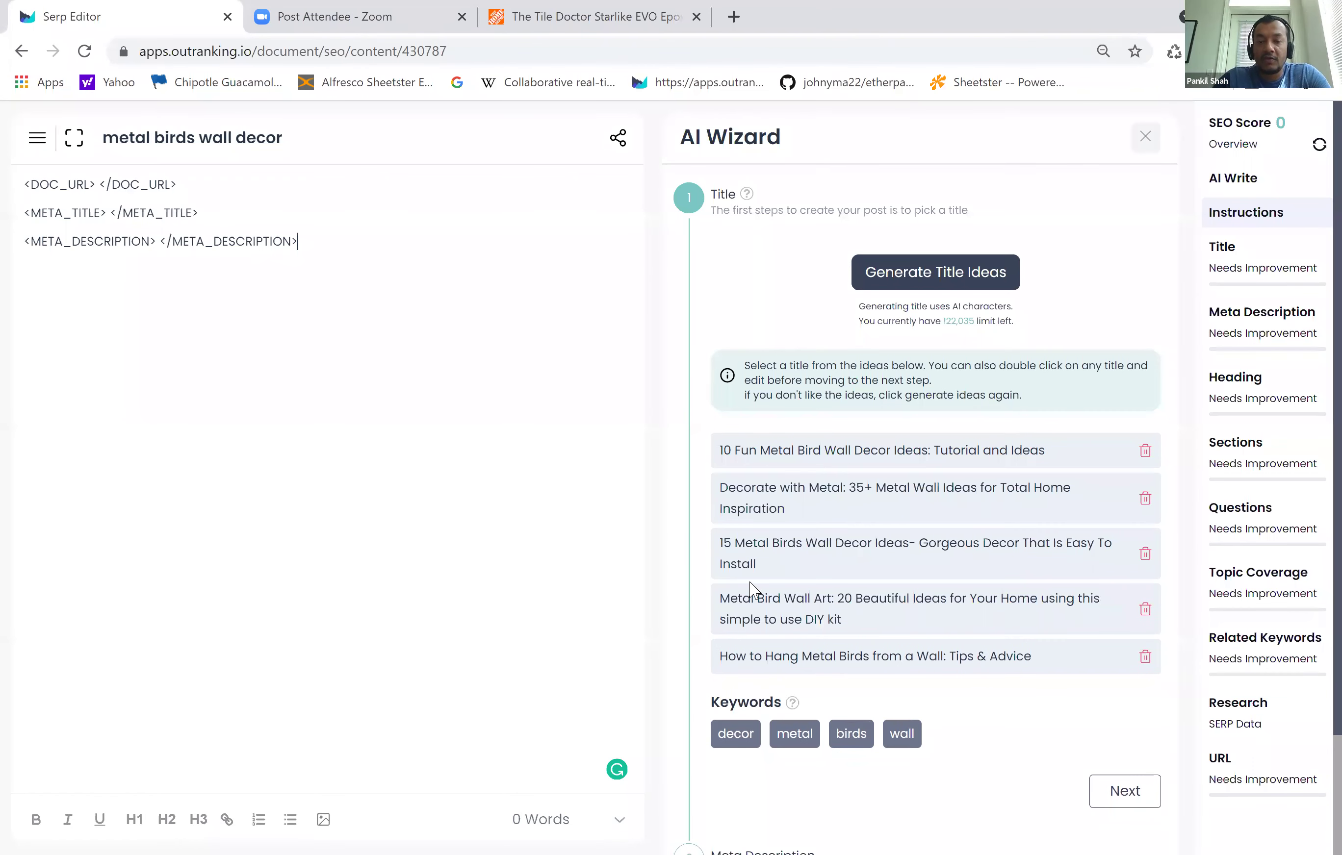
- Select the DIY kit title, insert "decor" between "Wall" and "Art", and apply it as the article's title
click(817, 614)
scroll(1043, 714, down, 2)
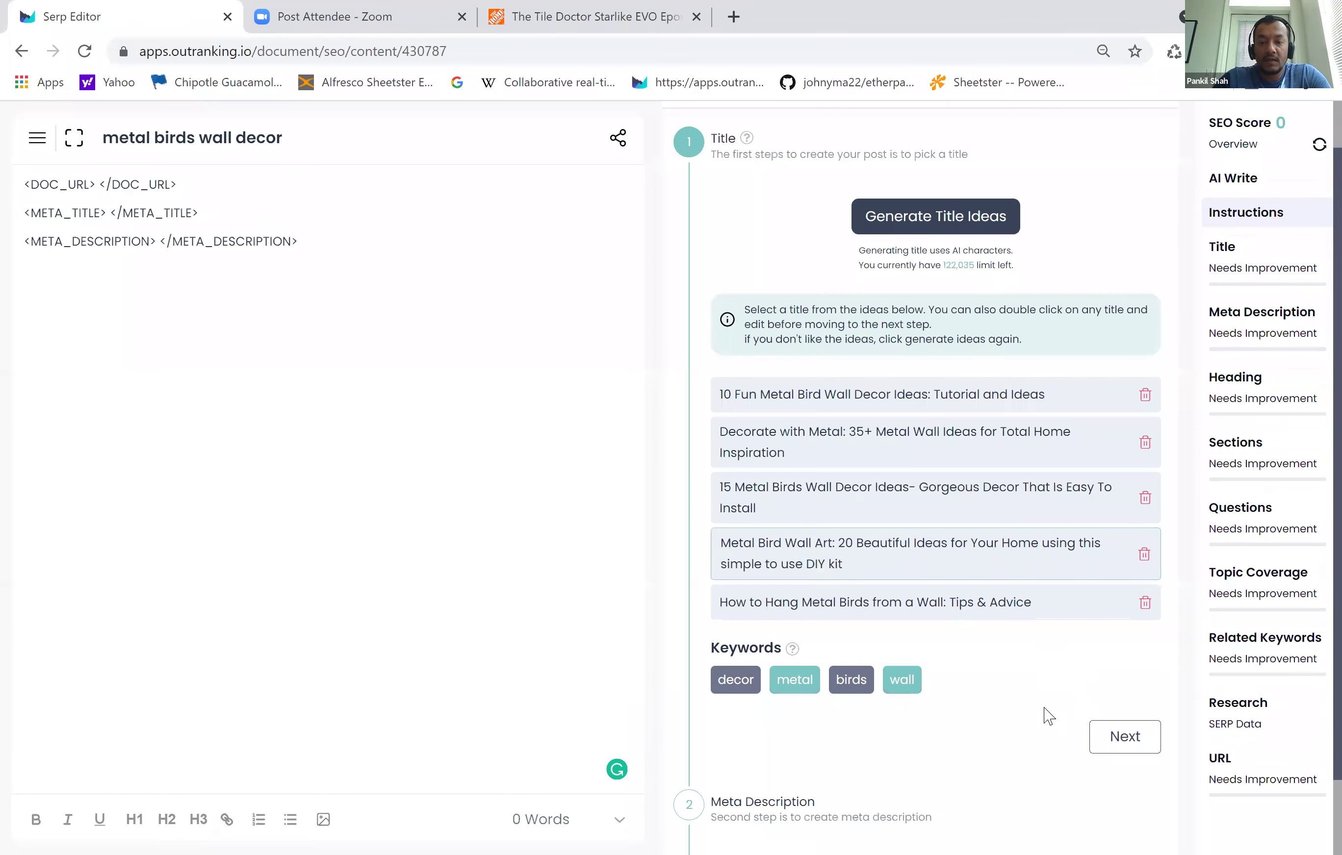
double_click(882, 507)
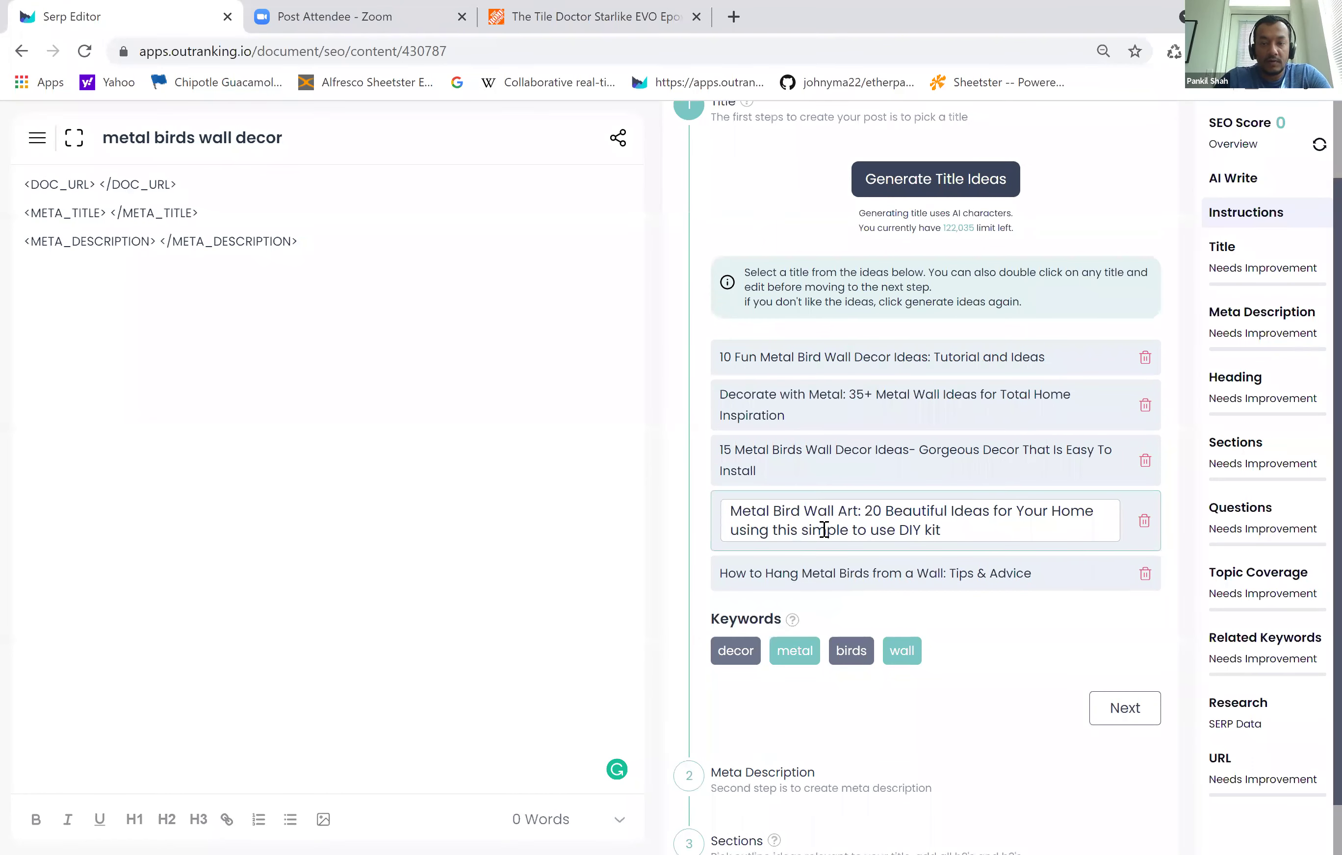
text(ecor)
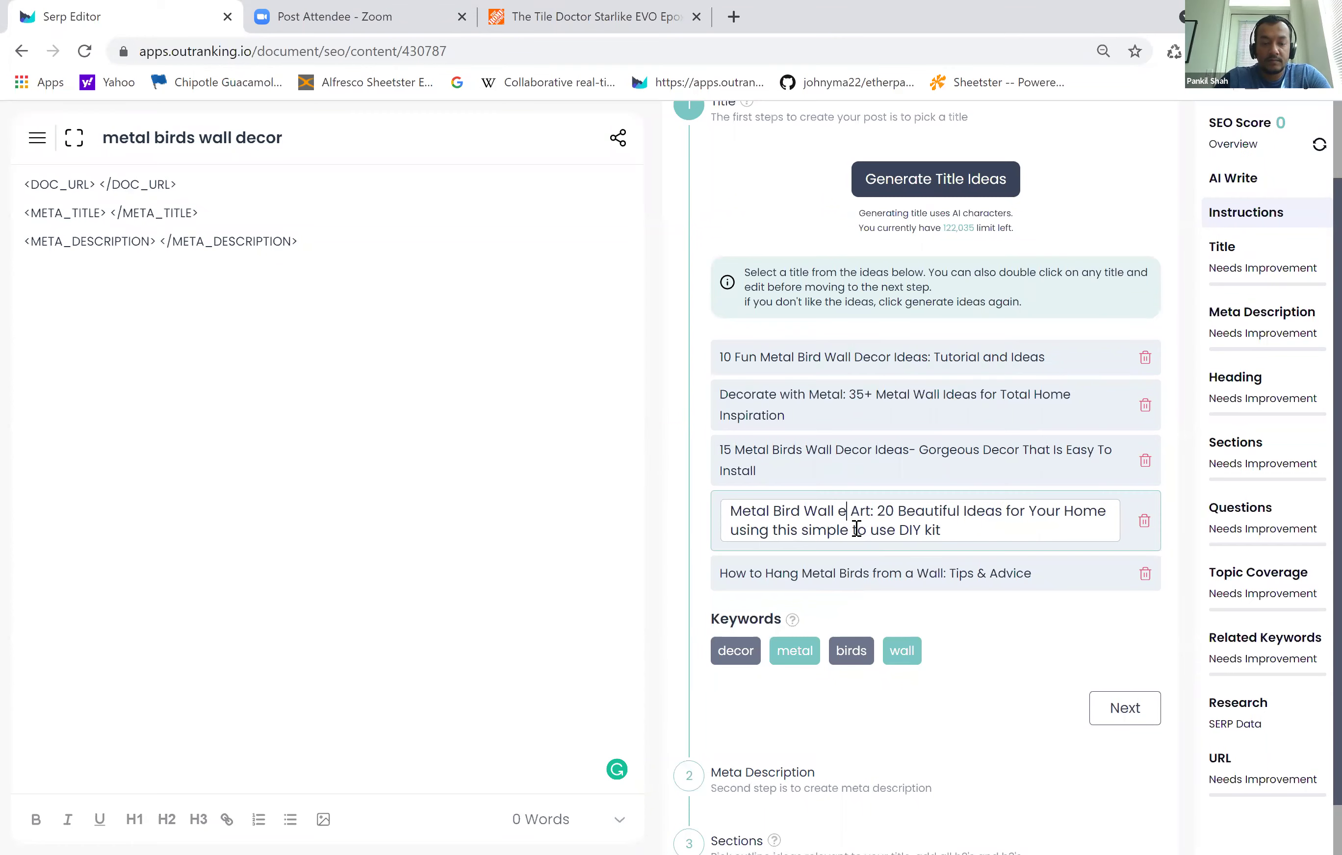
key(BackSpace)
key(BackSpace)
key(BackSpace)
key(BackSpace)
text(decor)
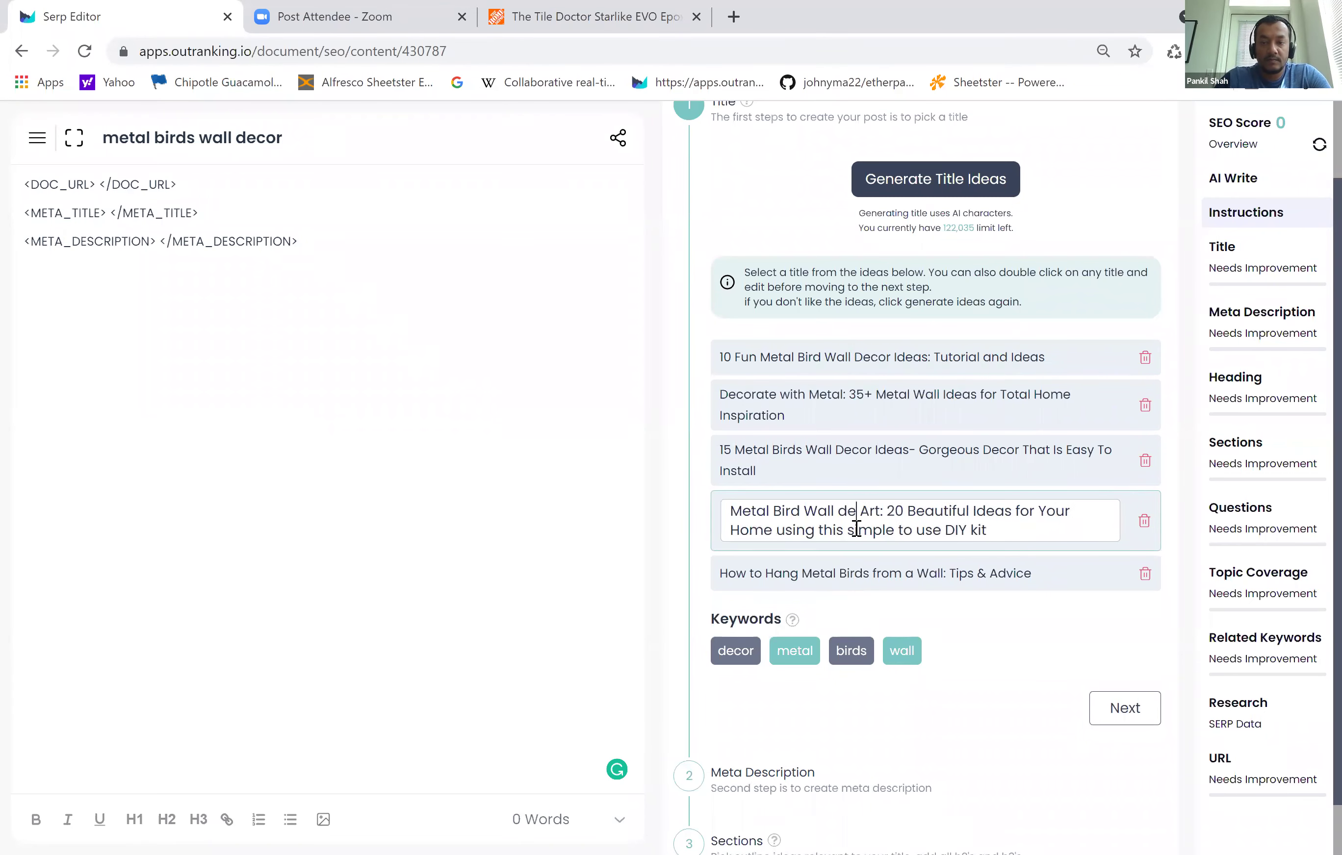
click(1011, 619)
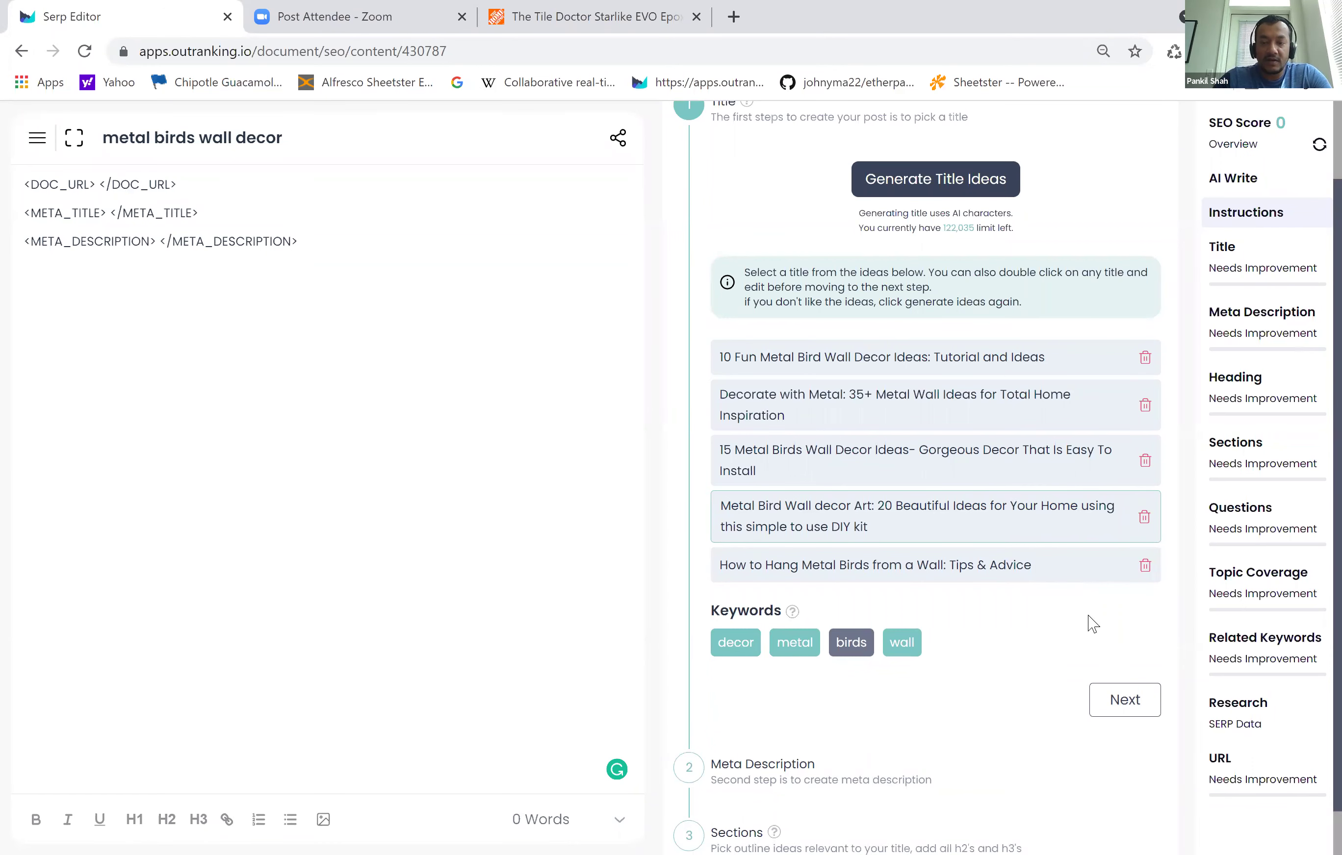
click(1138, 711)
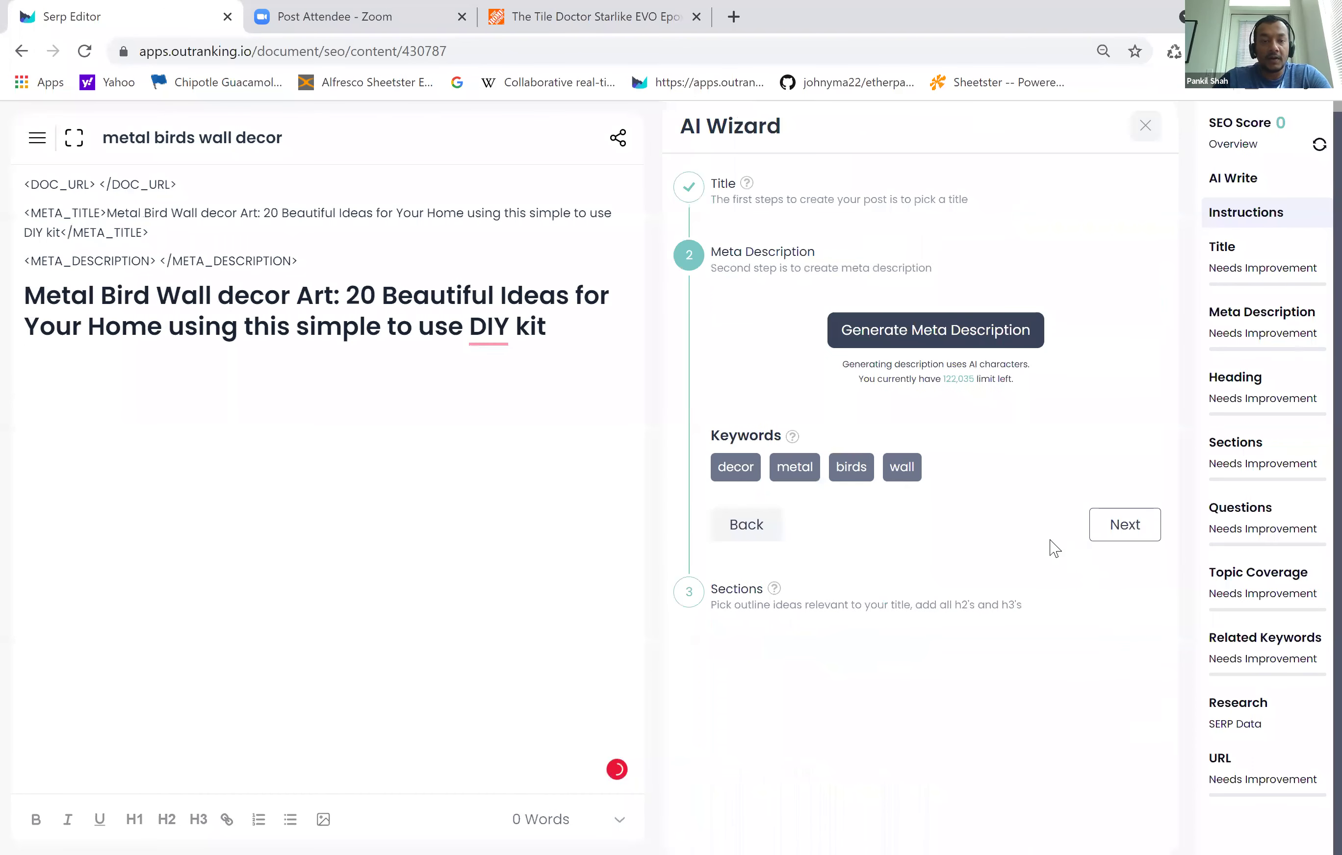
- Generate meta description ideas and delete the Walmart, Target and both Lowes ones, leaving only the Crate and Barrel description
click(964, 338)
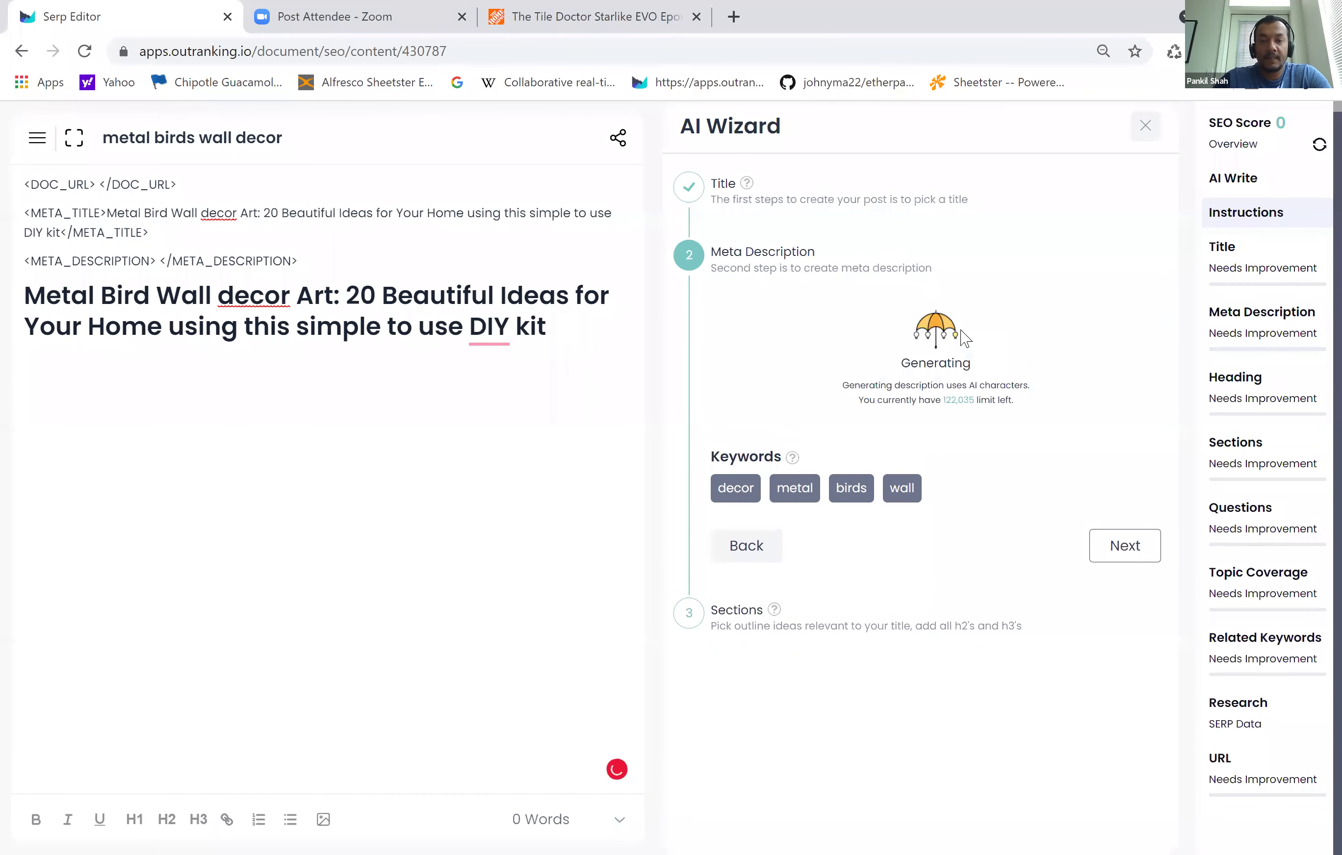
scroll(1077, 609, down, 2)
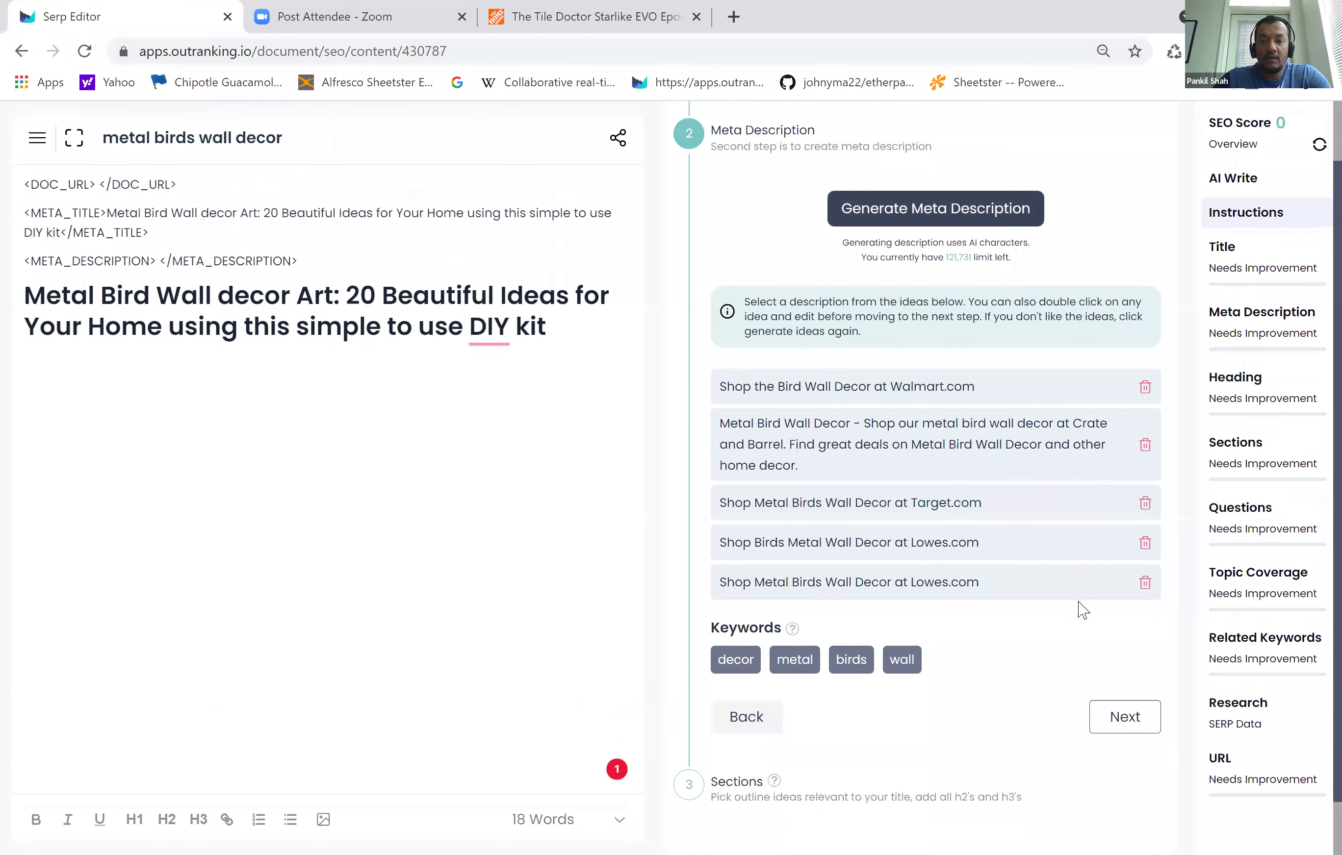
click(1145, 502)
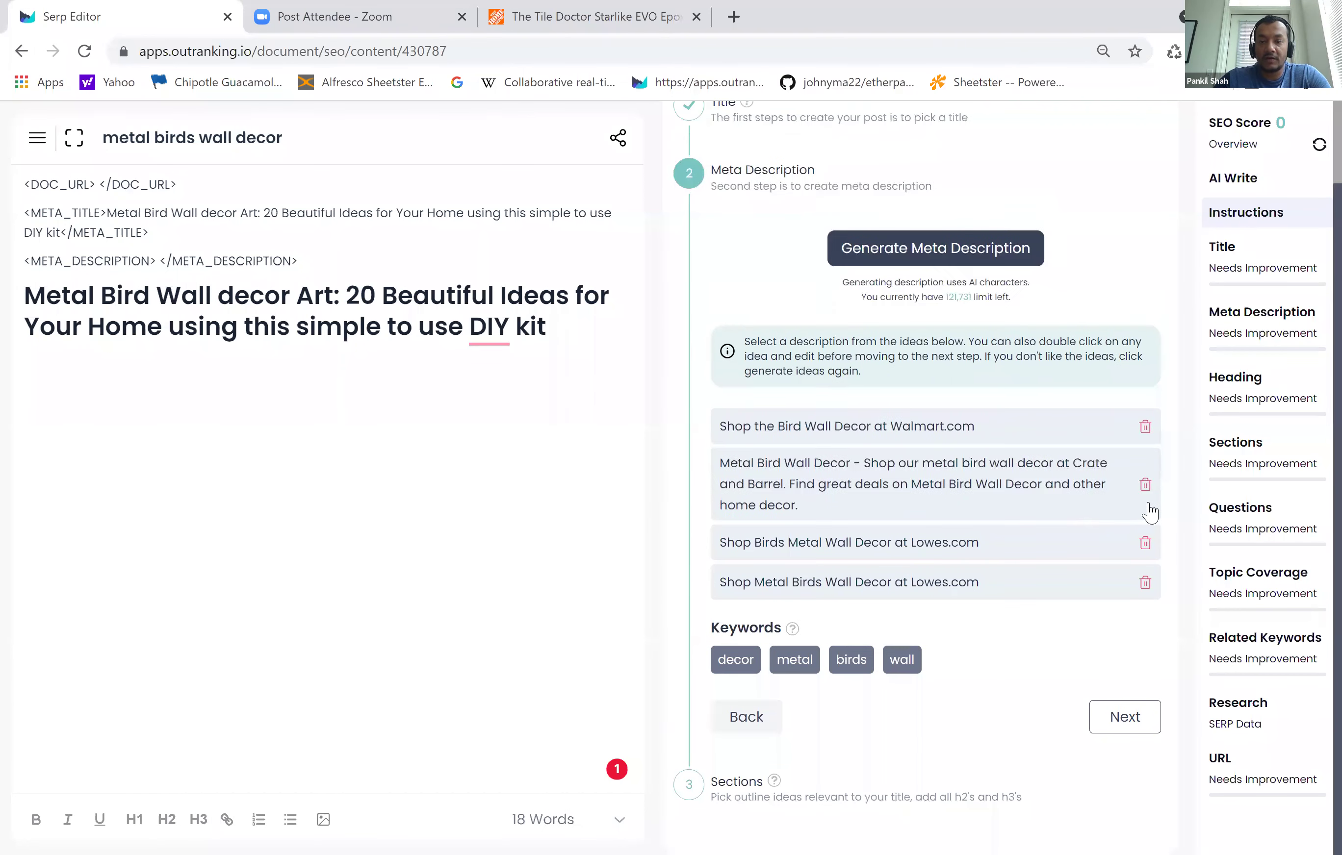
click(1144, 542)
click(1143, 586)
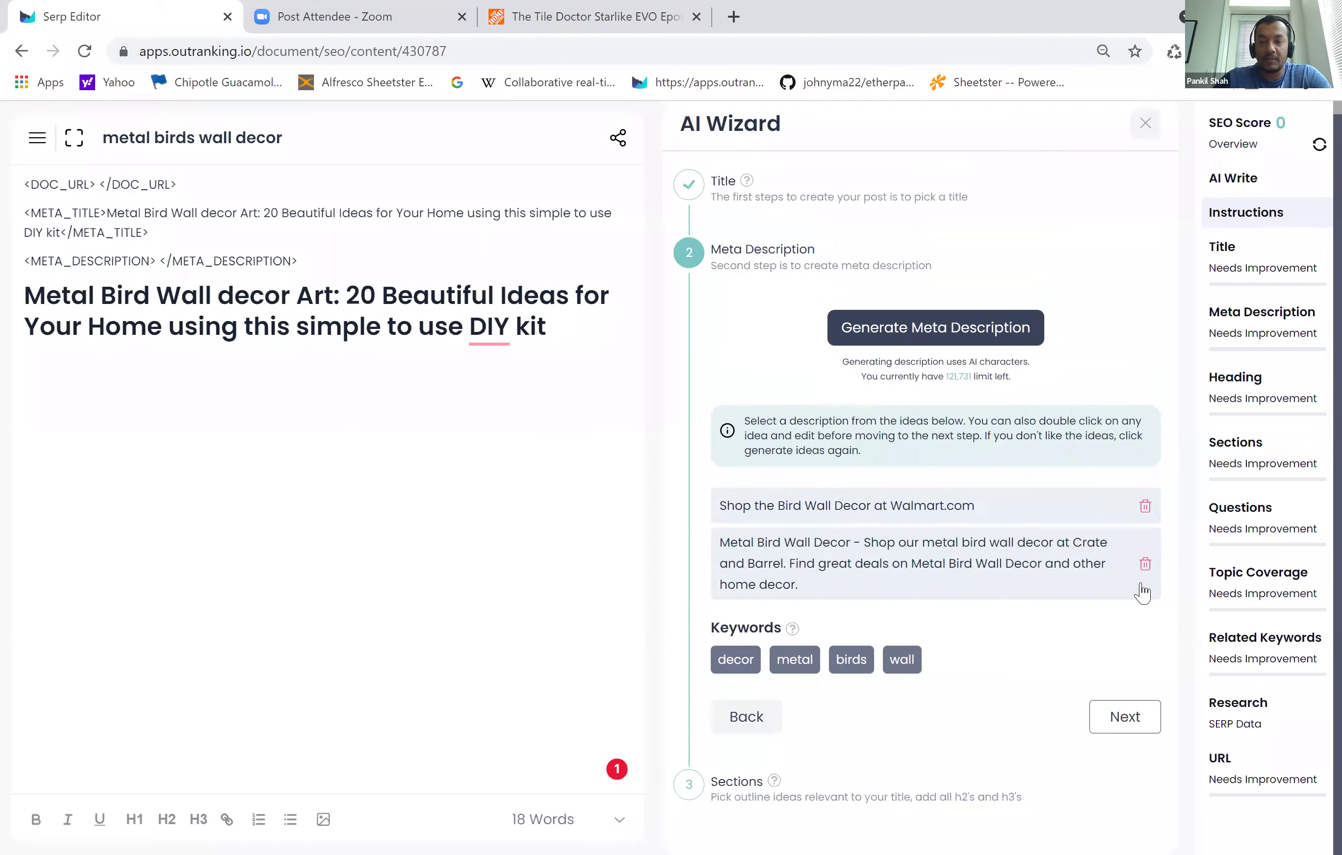
click(896, 565)
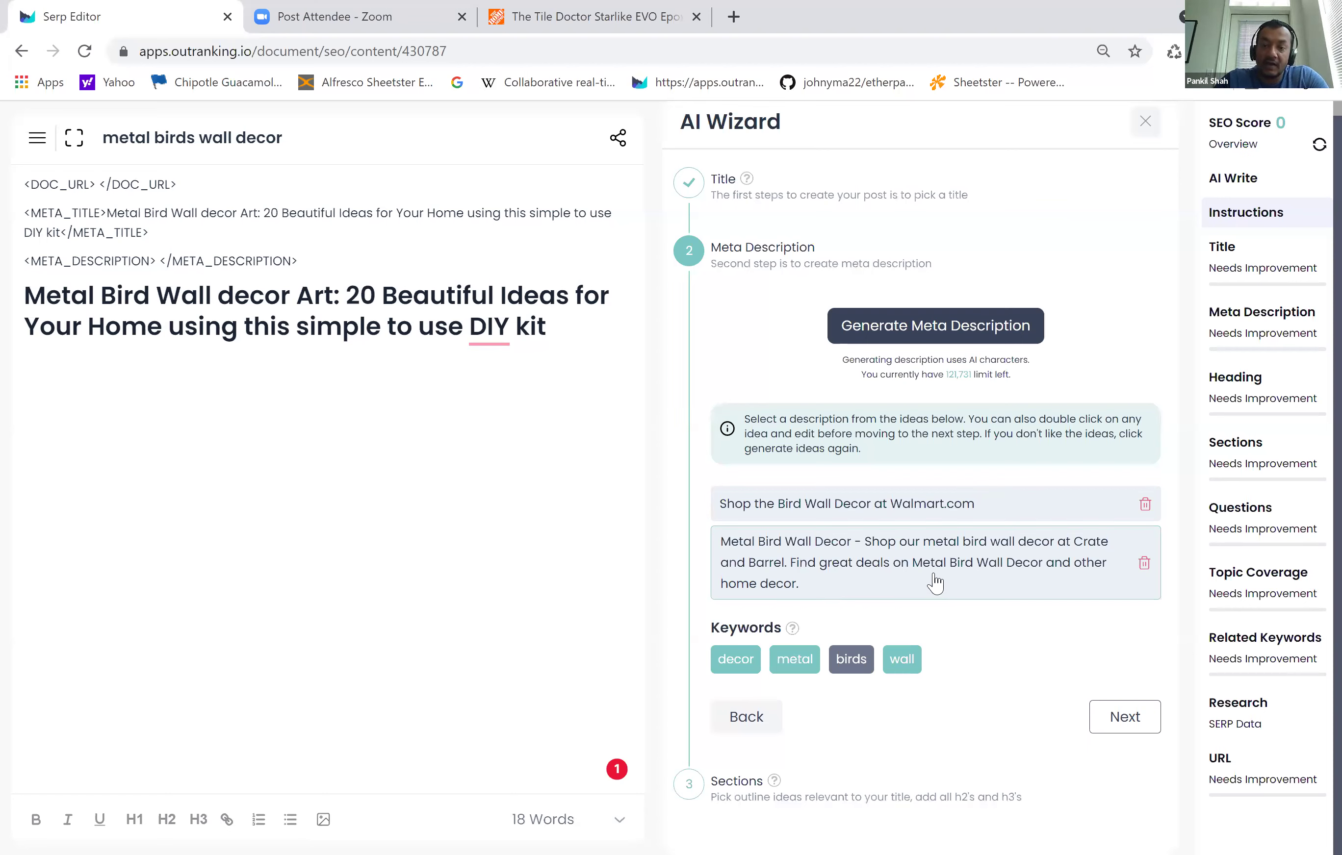
click(1145, 504)
double_click(1036, 525)
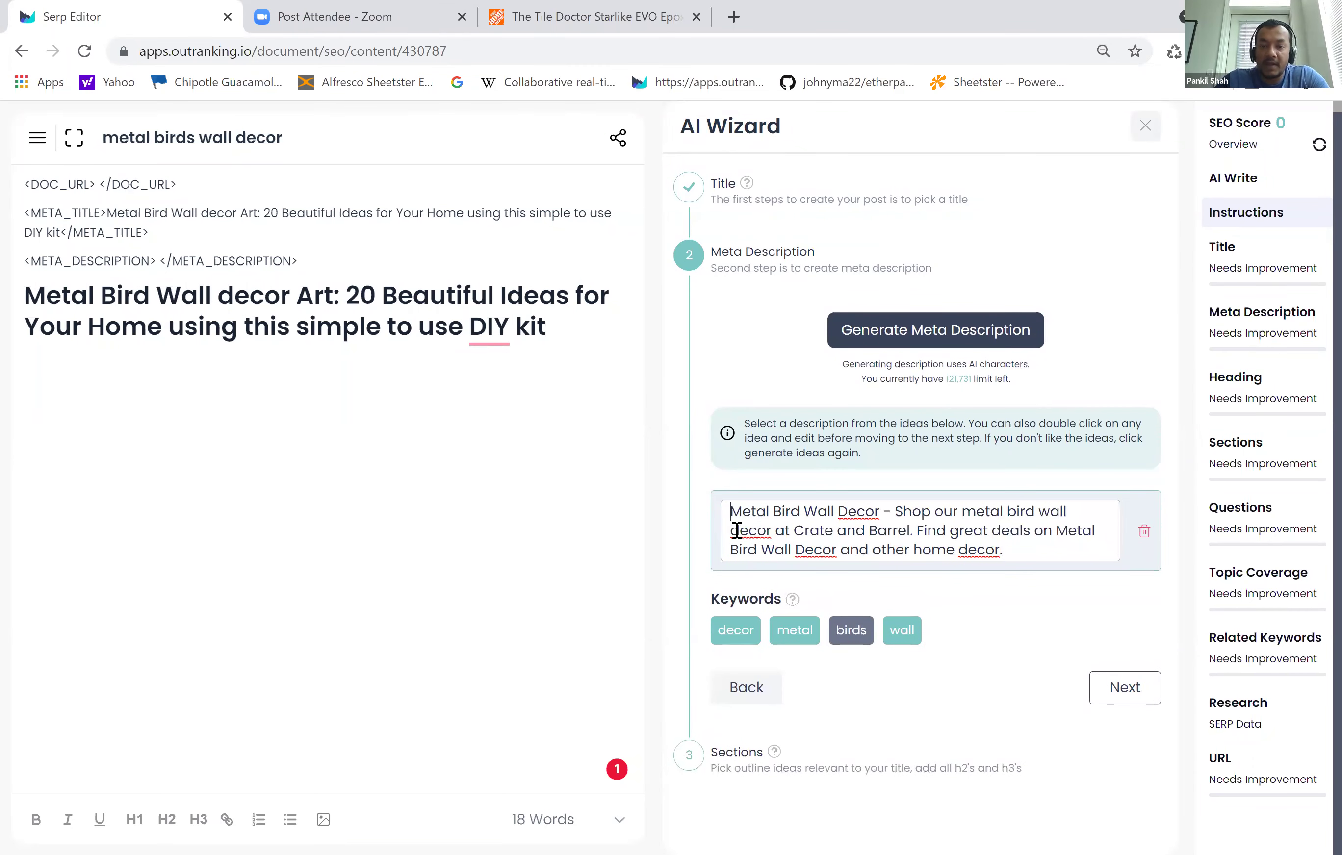
click(1019, 629)
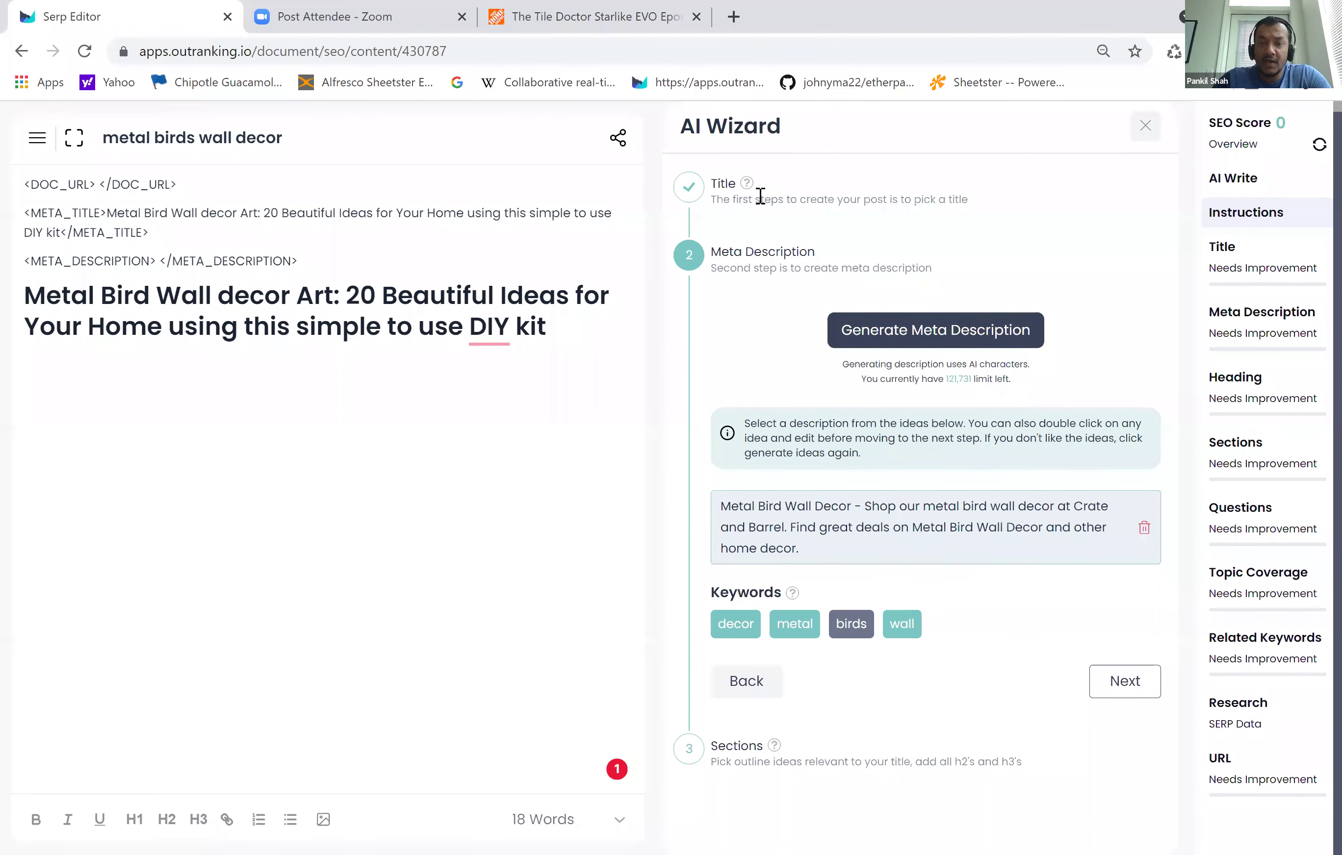
click(725, 188)
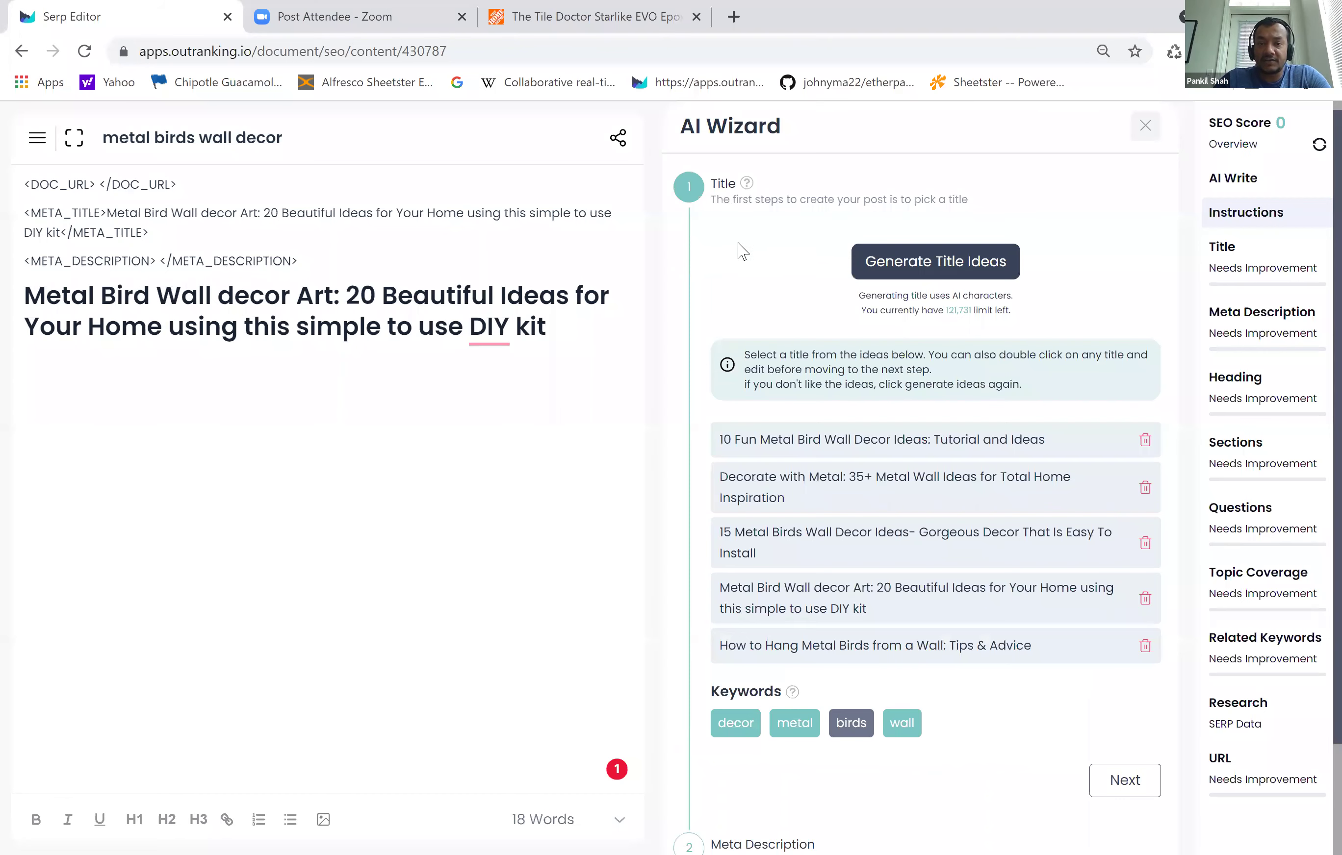
scroll(786, 451, down, 2)
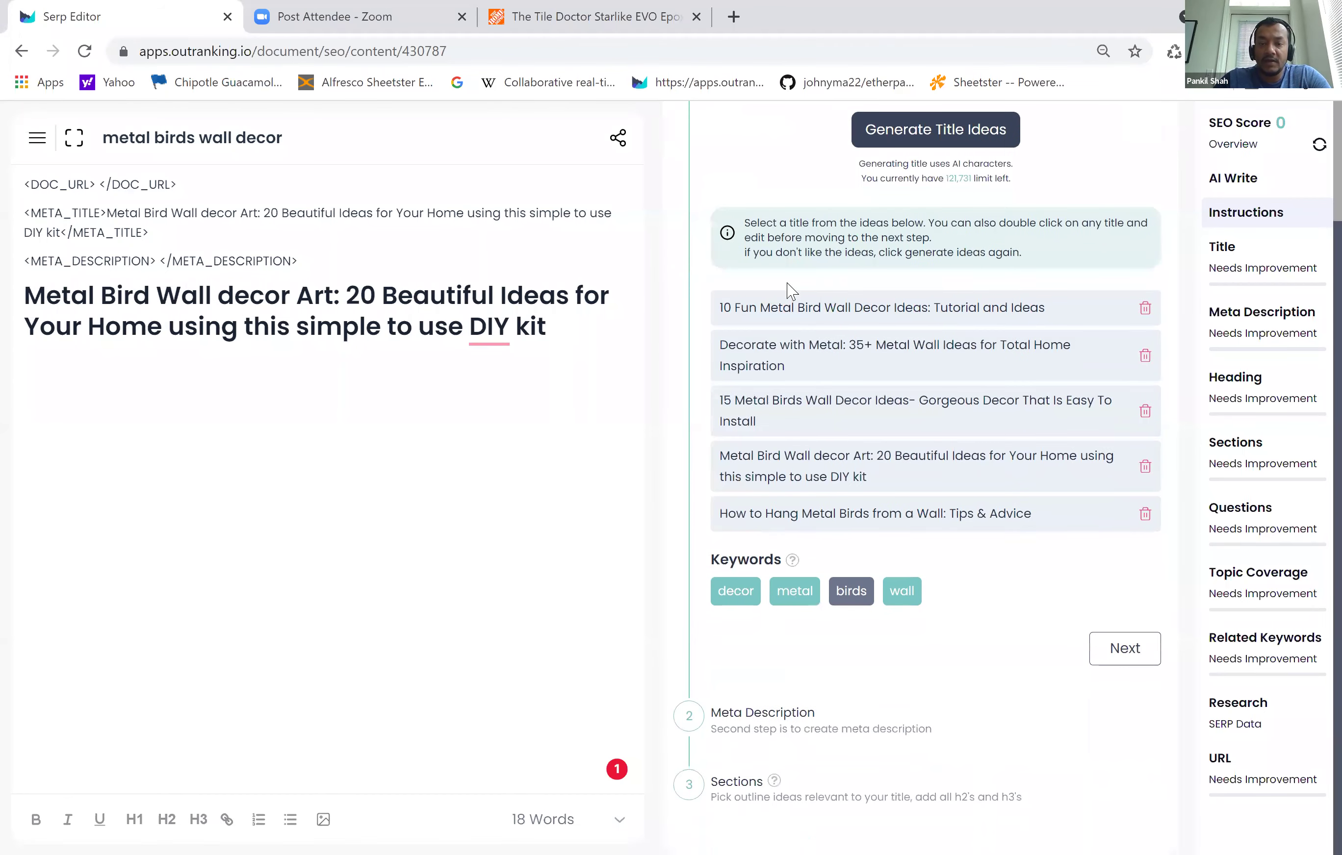
click(768, 723)
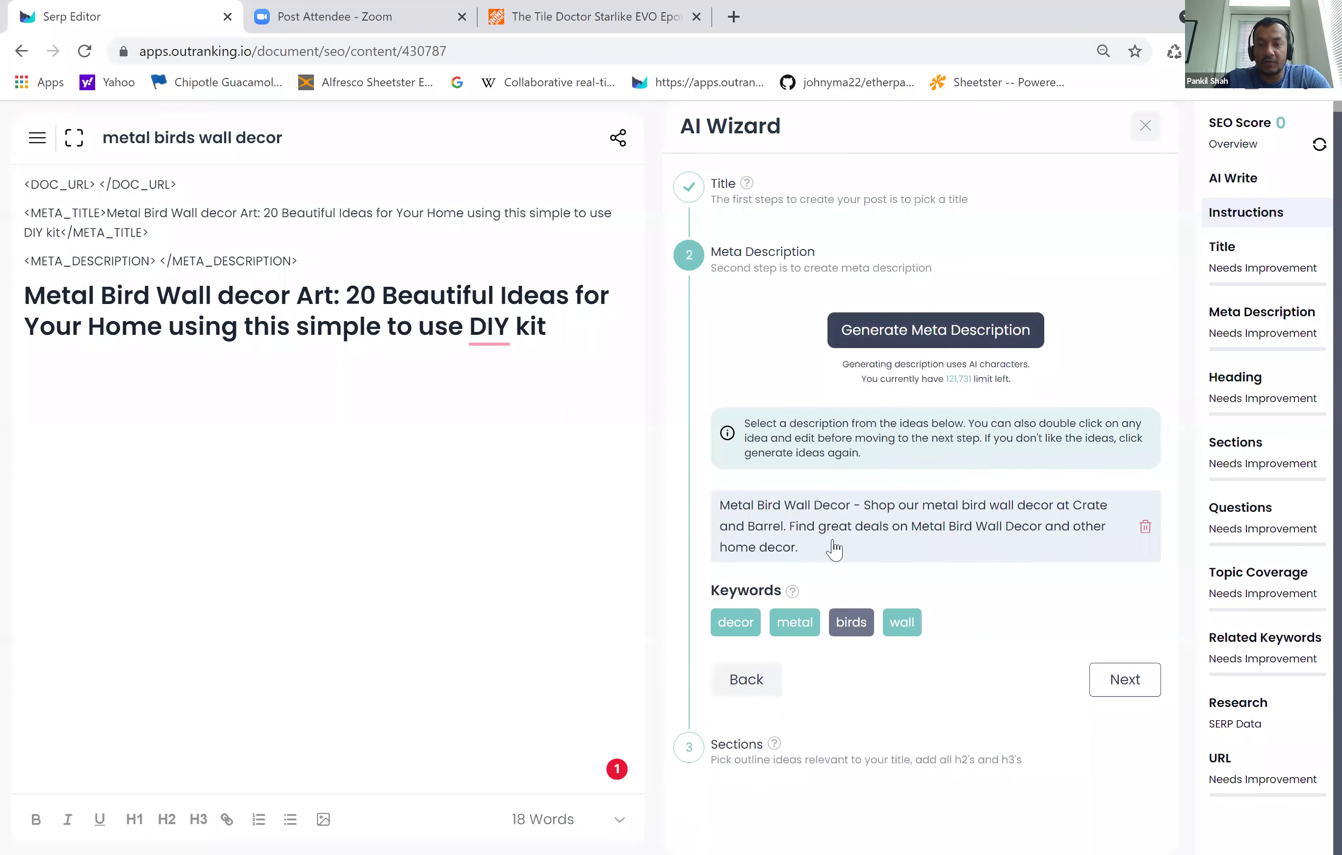
- Continue to the Sections stage and select the first four outline ideas, from "What is a metal bird wall decor?" through the metal branch sculpture question
click(732, 748)
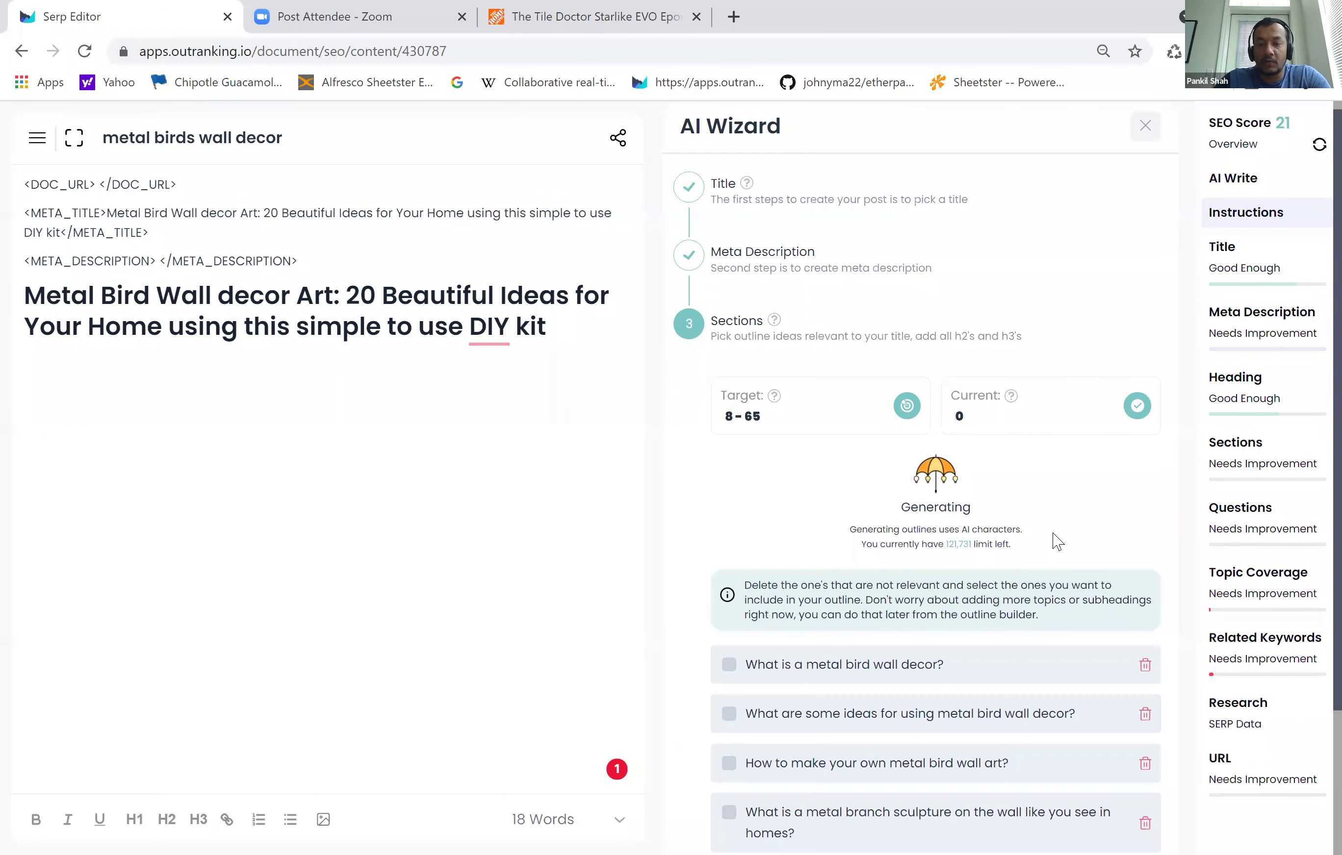
scroll(1108, 515, down, 6)
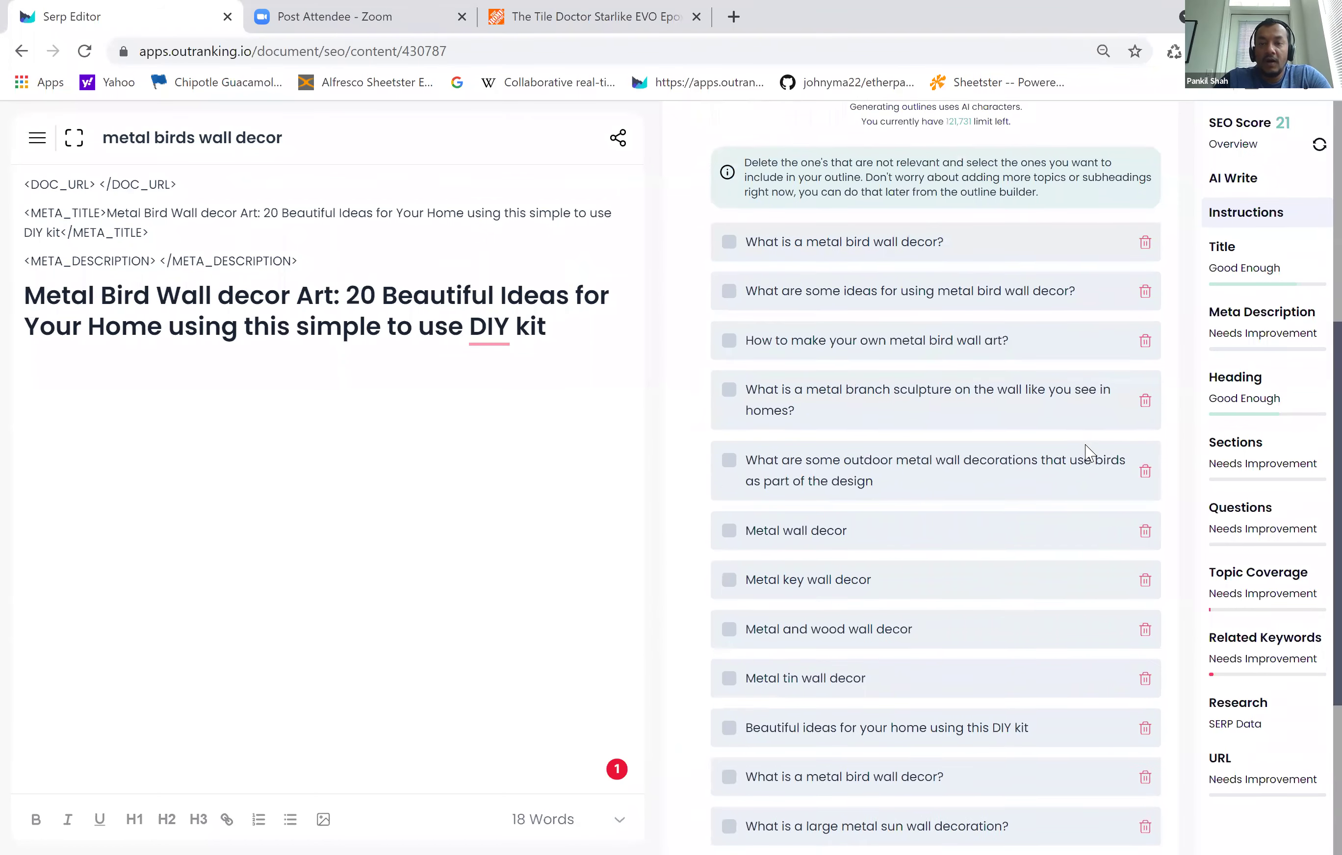
scroll(727, 248, down, 2)
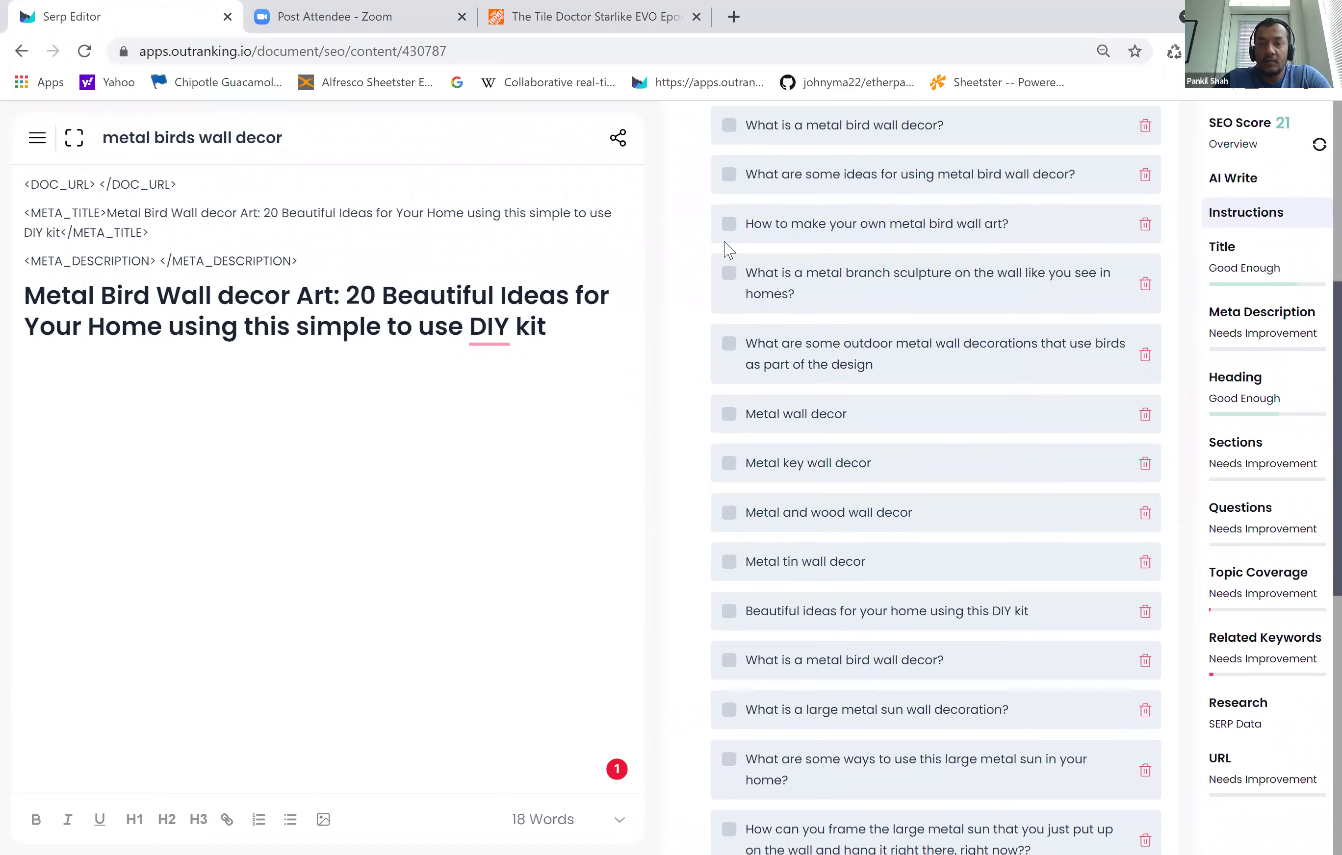
scroll(784, 406, up, 4)
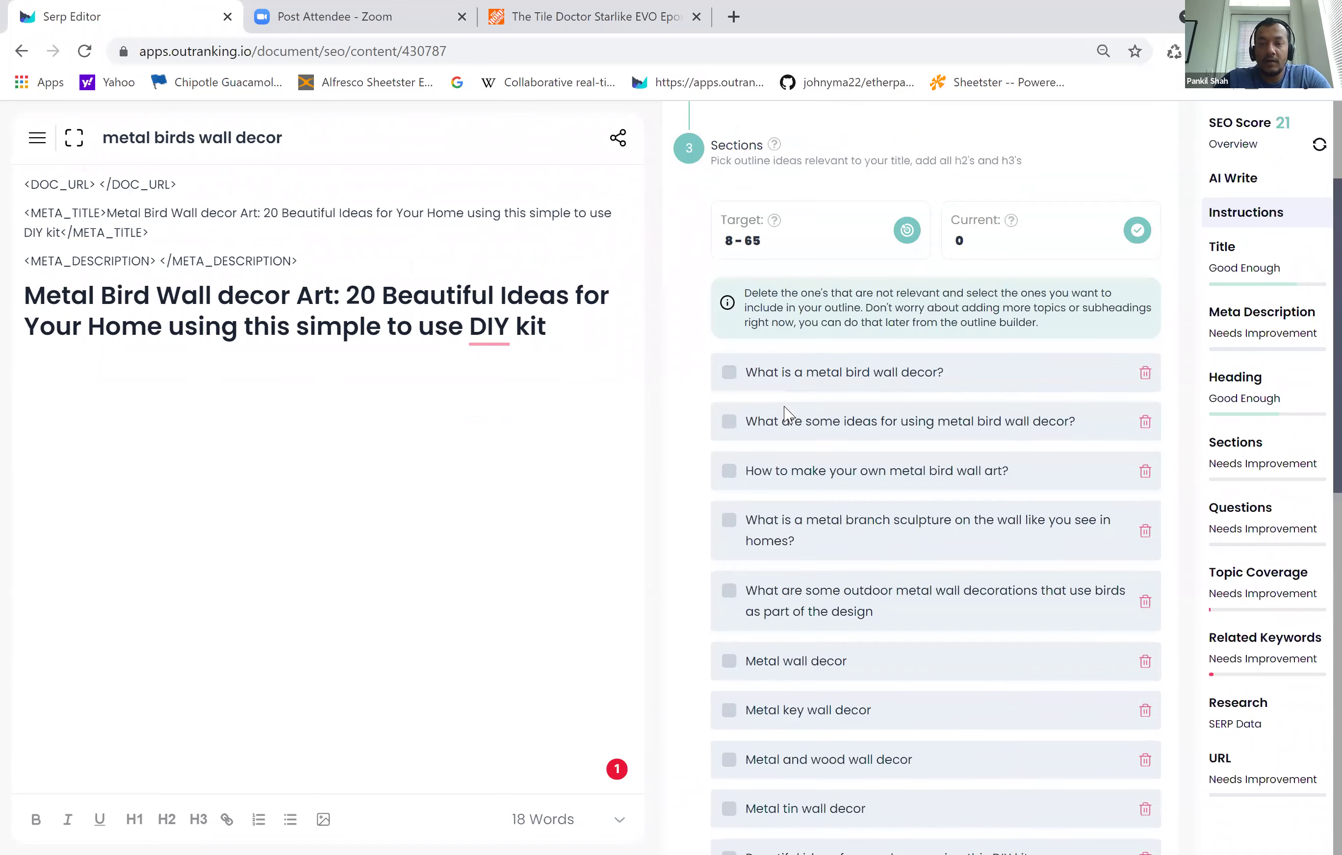
click(728, 373)
click(728, 421)
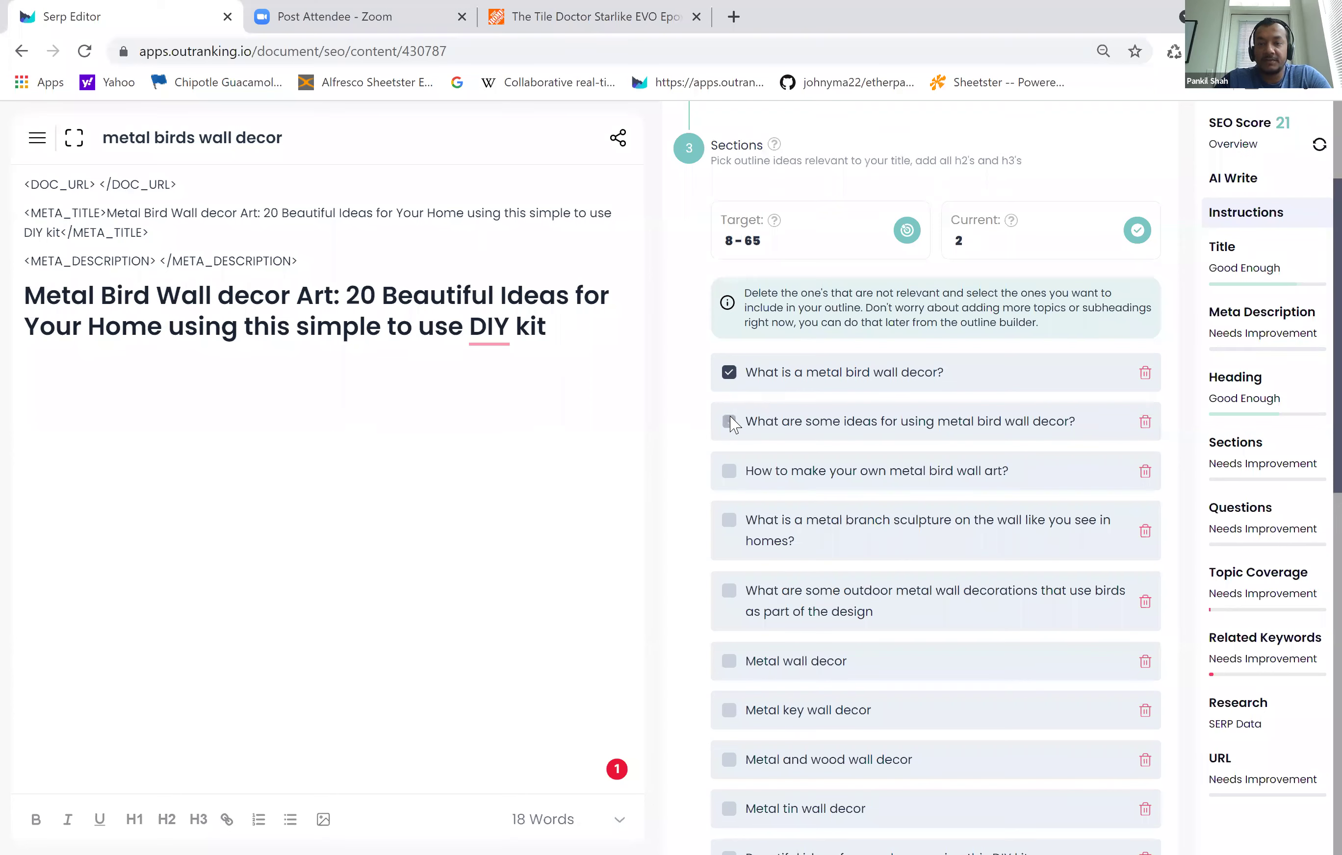
click(729, 473)
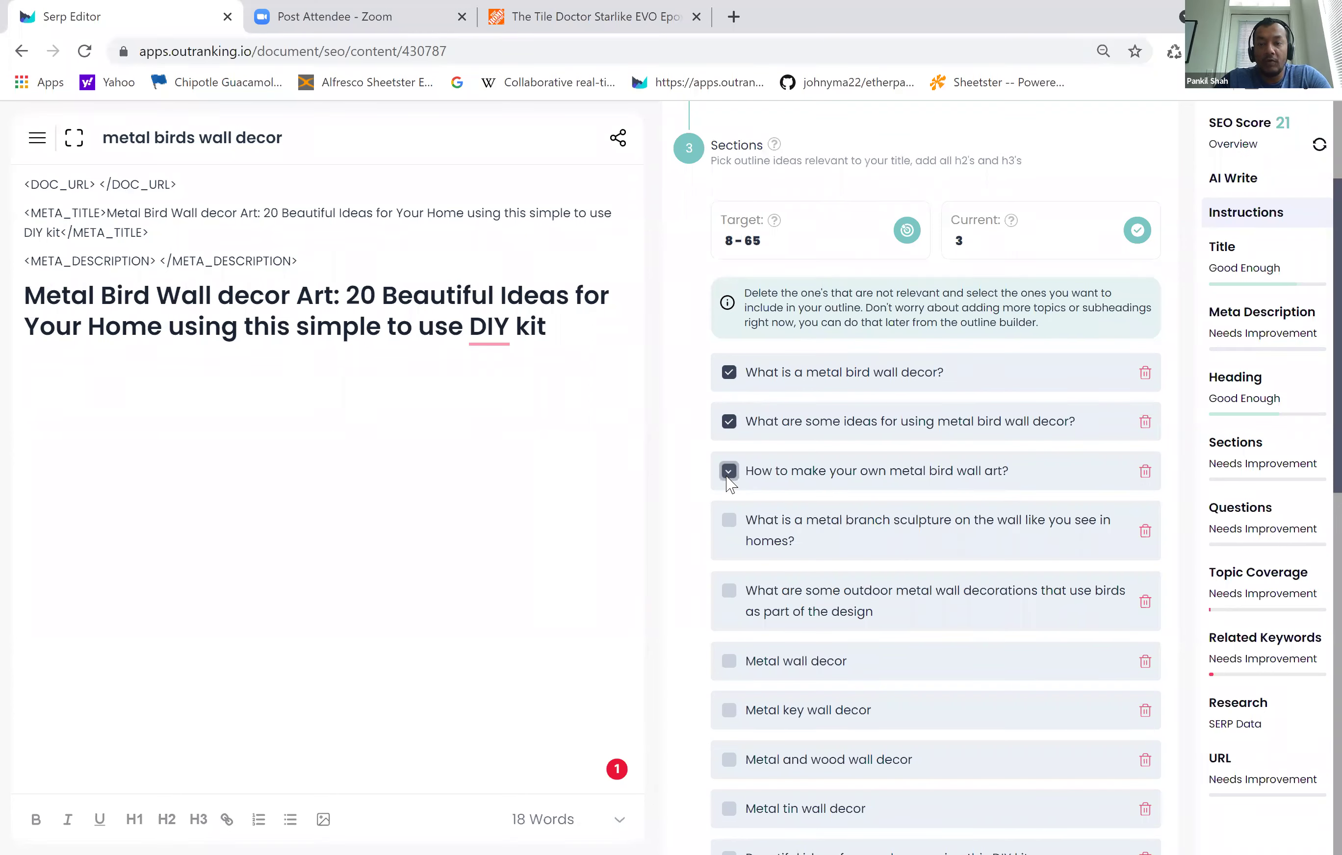
click(728, 519)
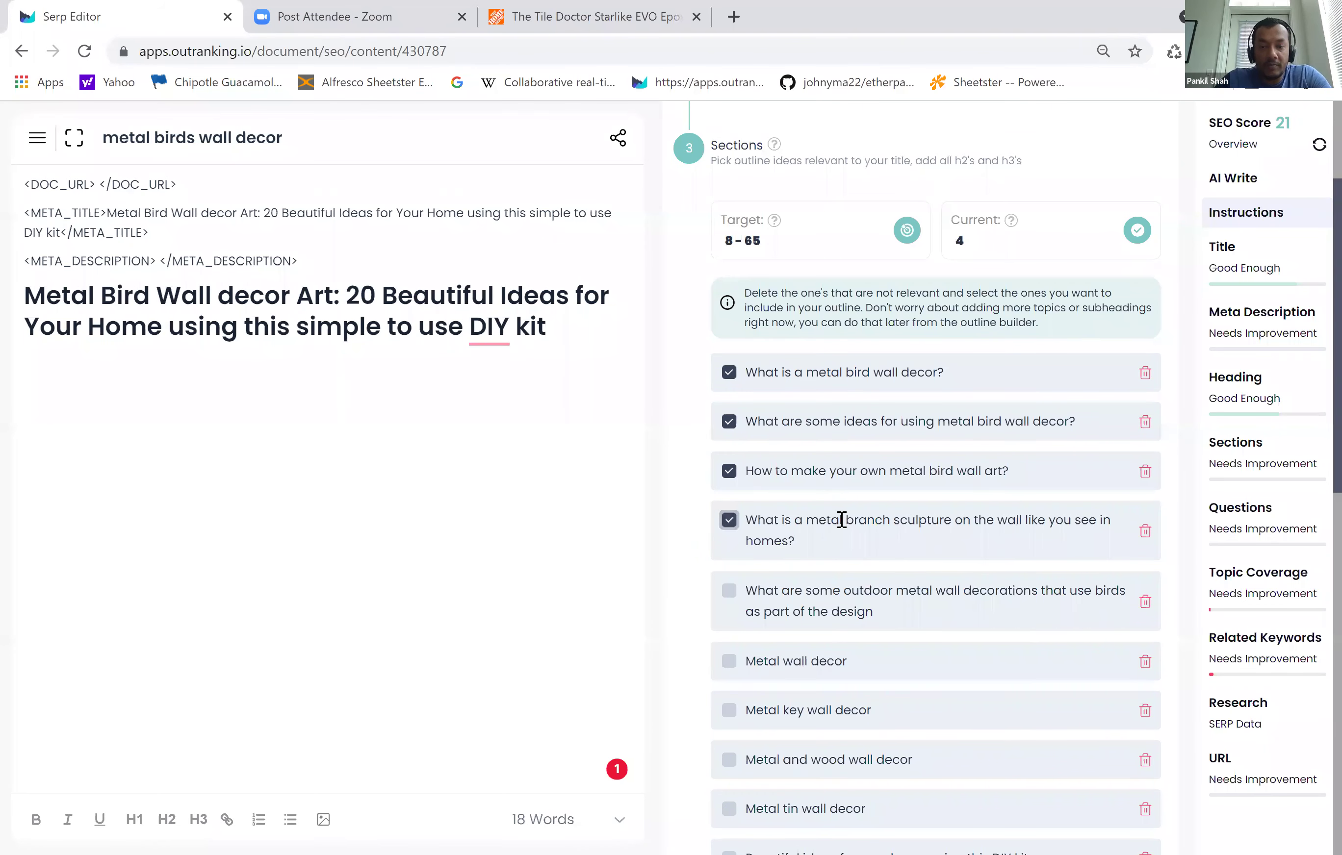
- Review the remaining outline ideas and create the outline from the four selected sections
scroll(879, 521, down, 3)
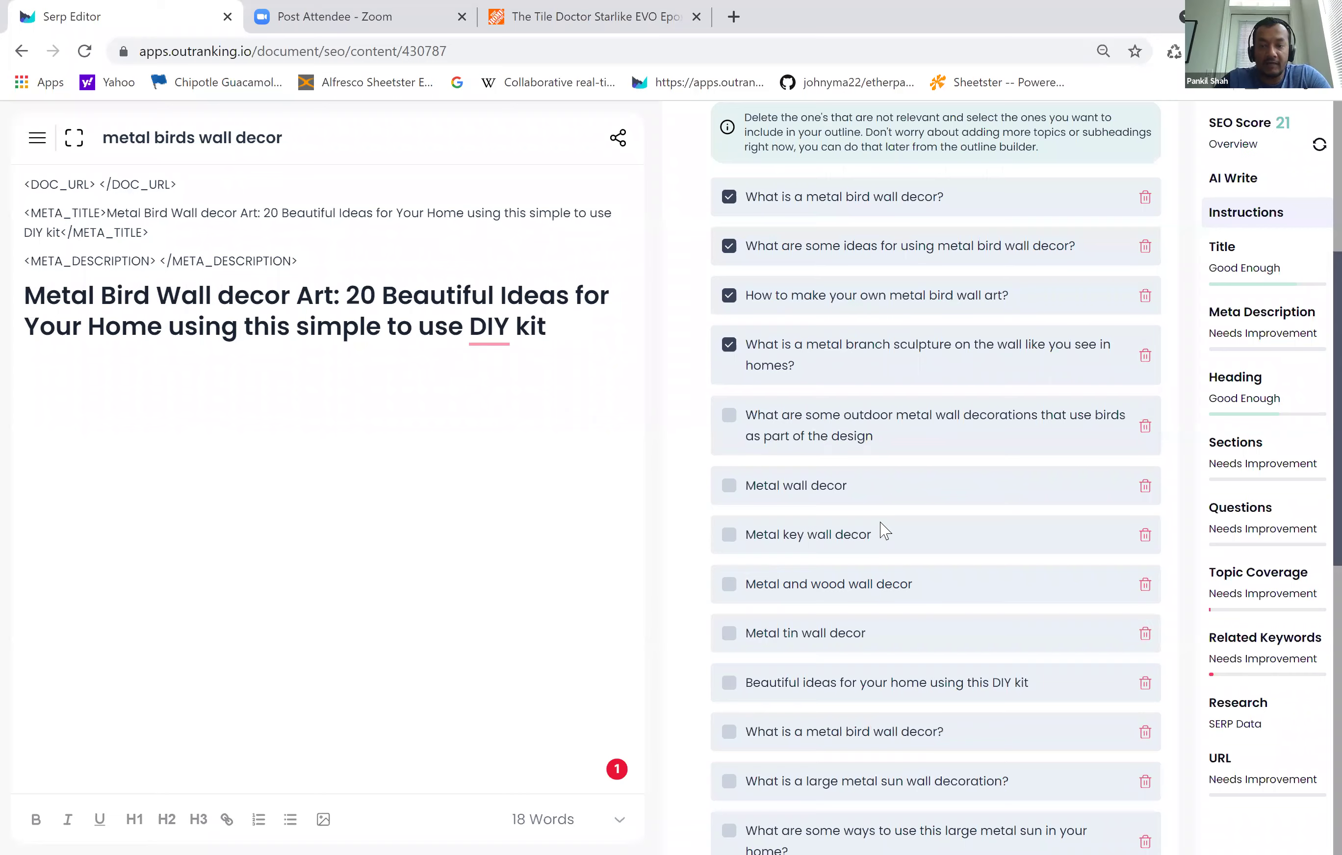
scroll(881, 522, down, 6)
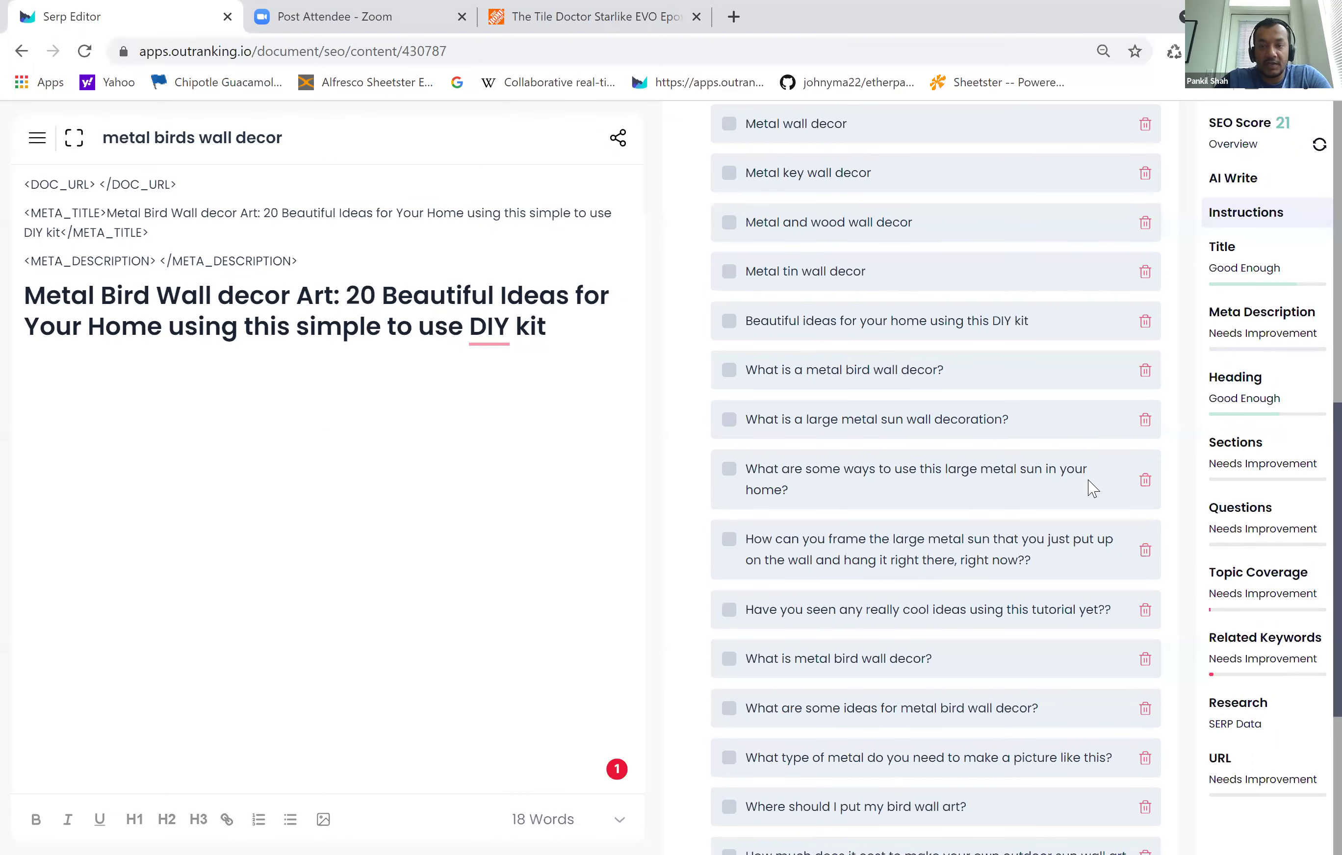
scroll(1083, 484, down, 3)
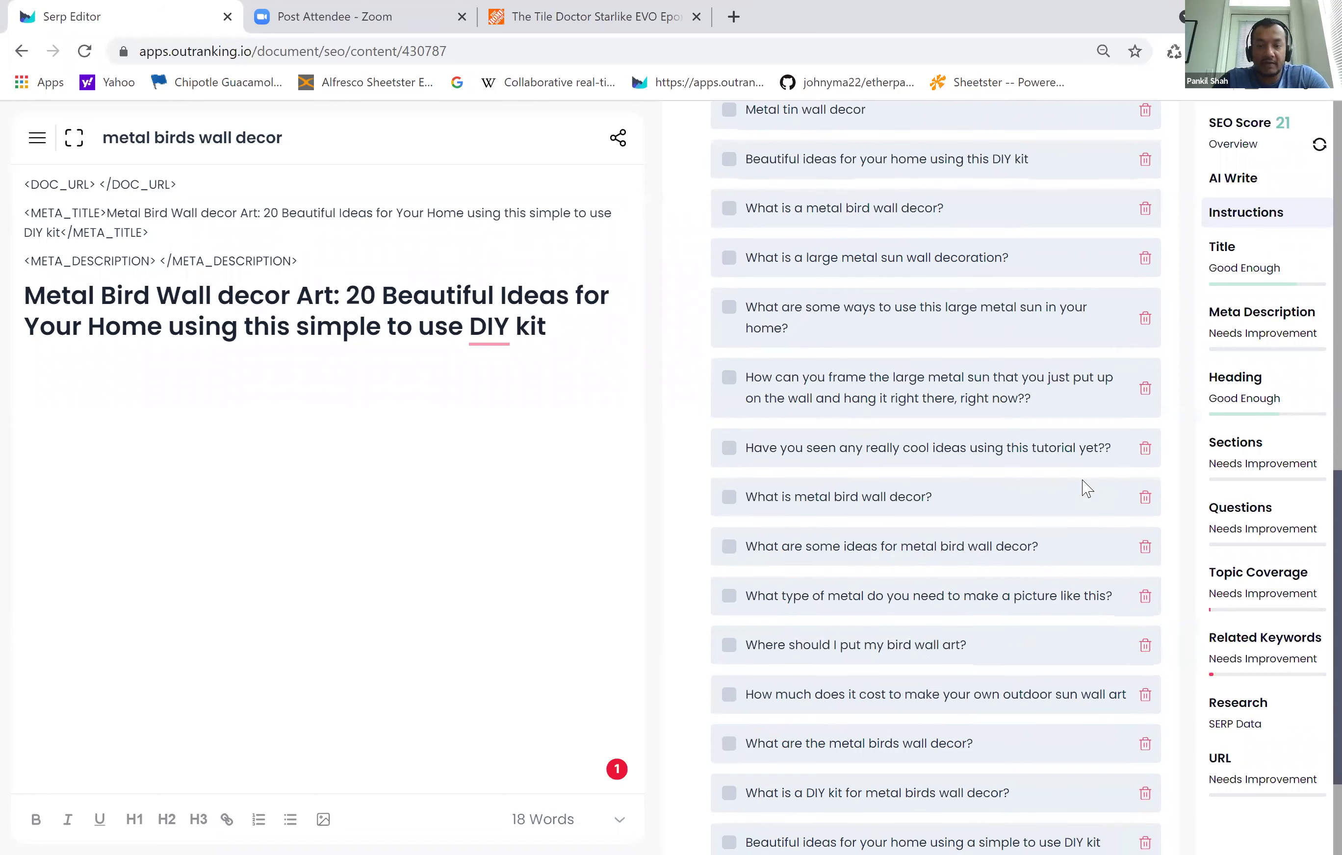
scroll(1085, 488, down, 2)
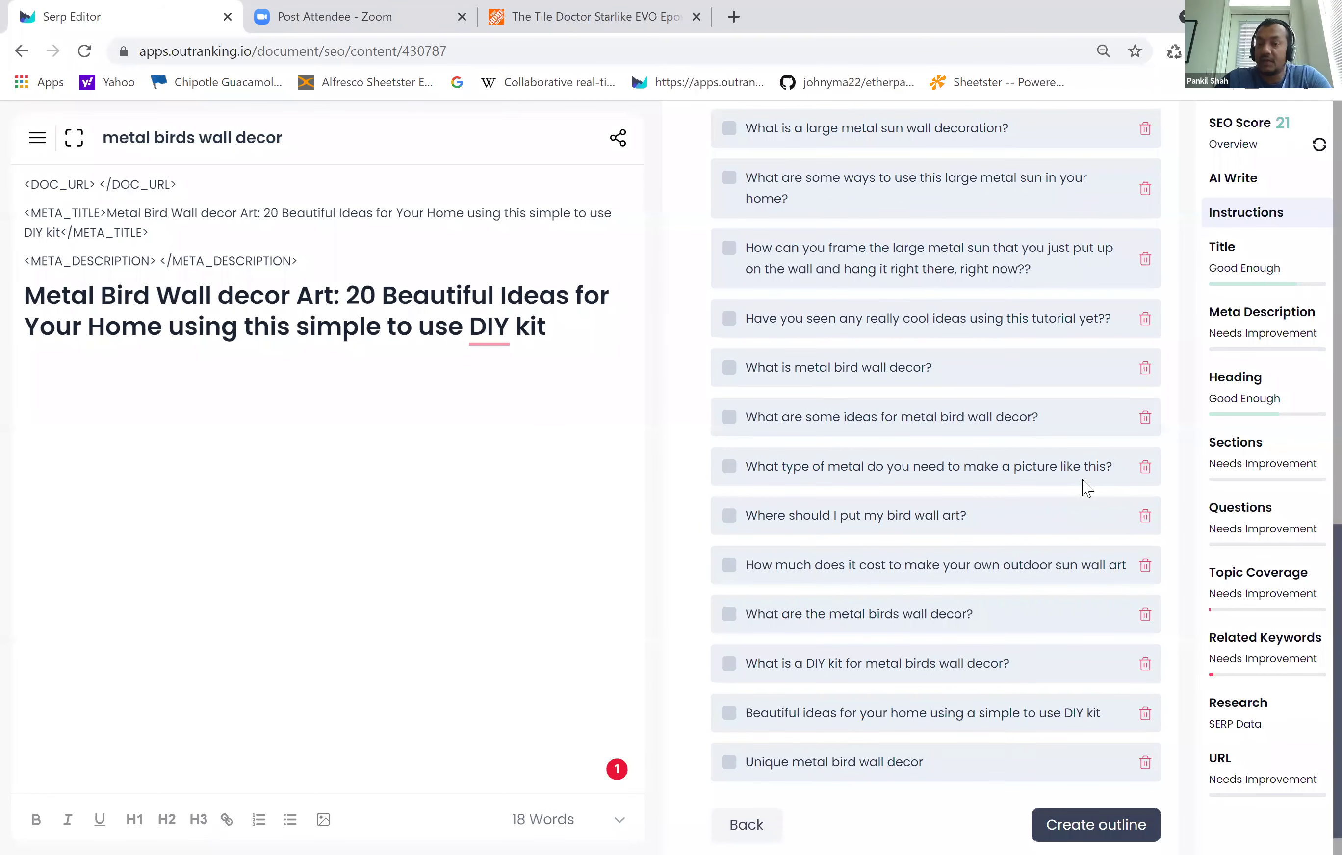
scroll(1085, 487, down, 1)
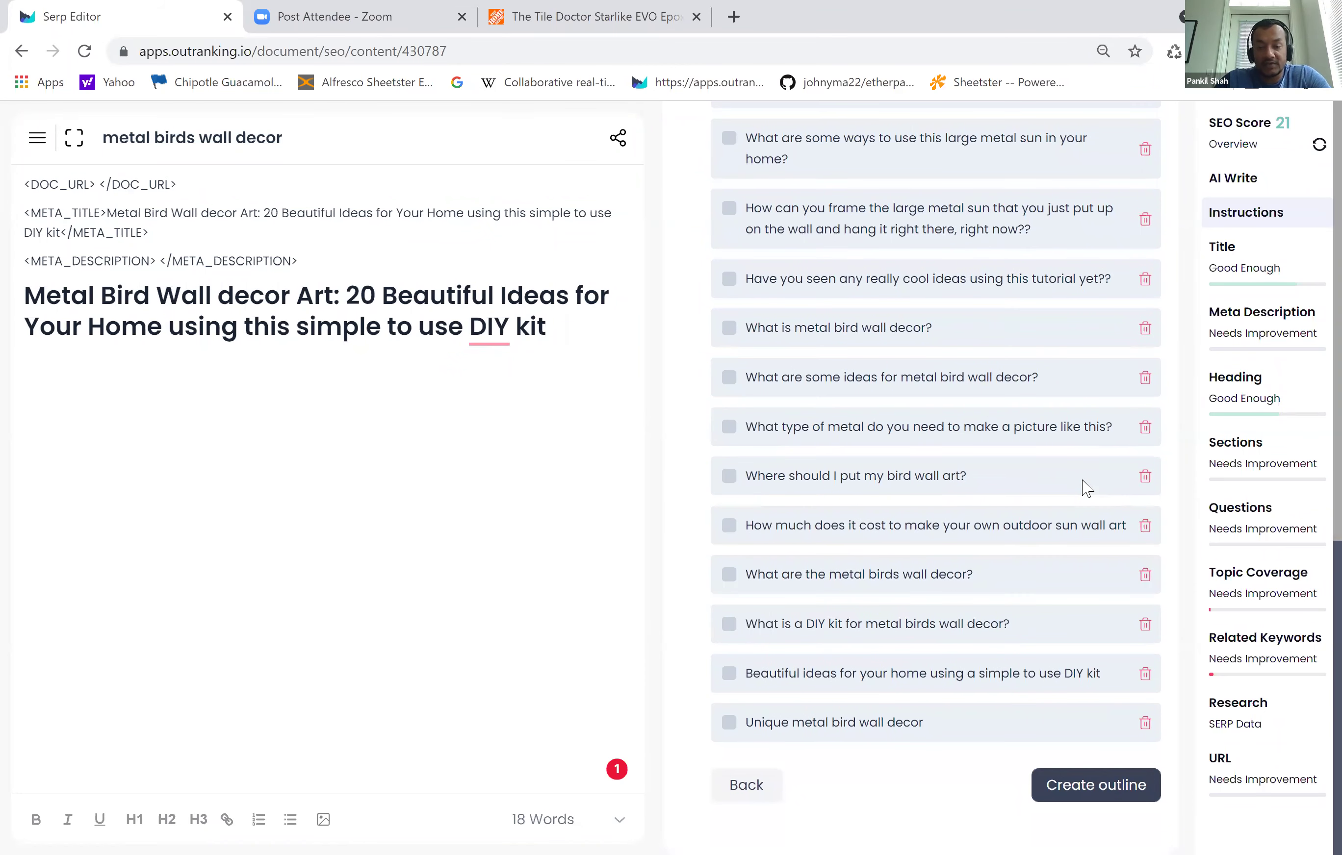
click(1091, 769)
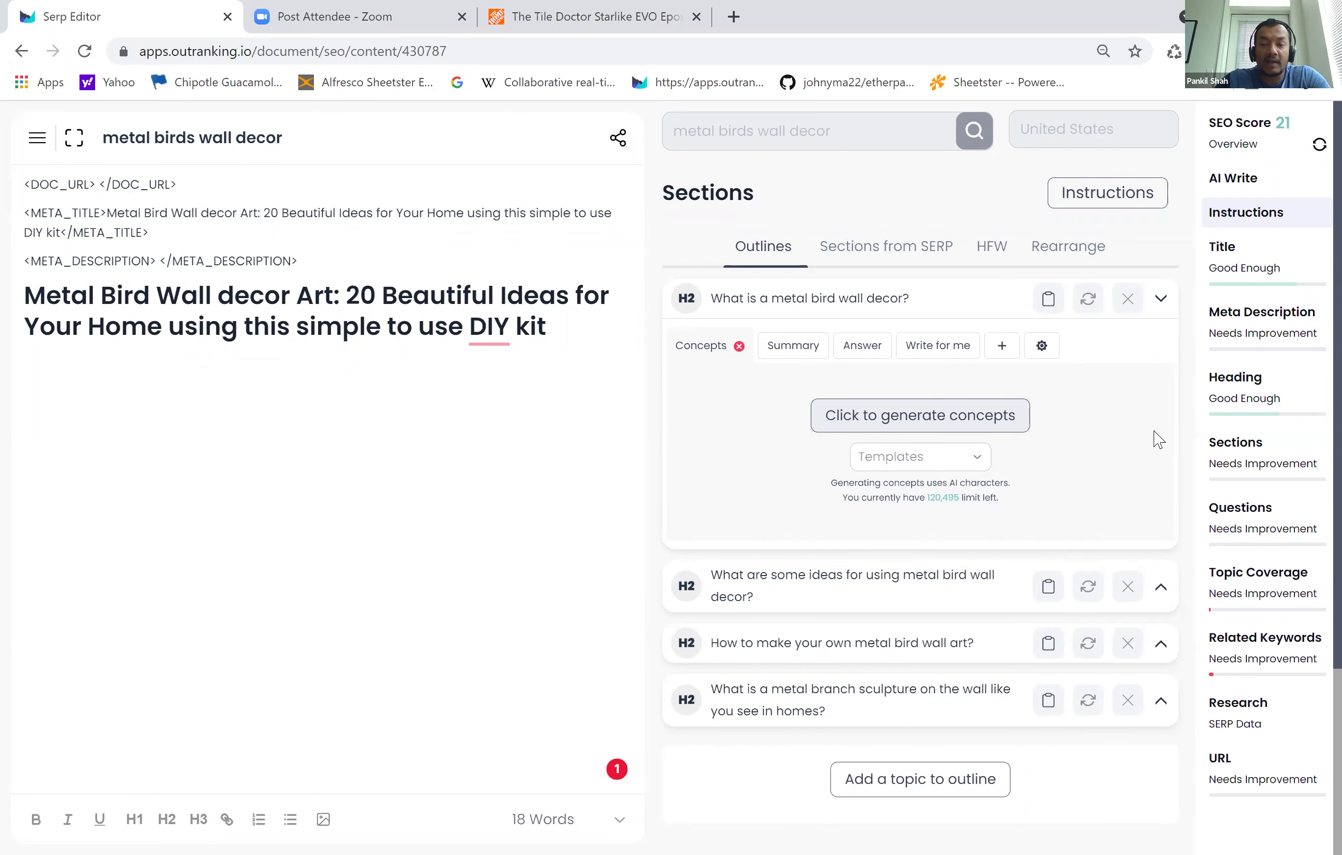
- Generate concepts for the "What is a metal bird wall decor?" section of the outline
scroll(1108, 730, down, 4)
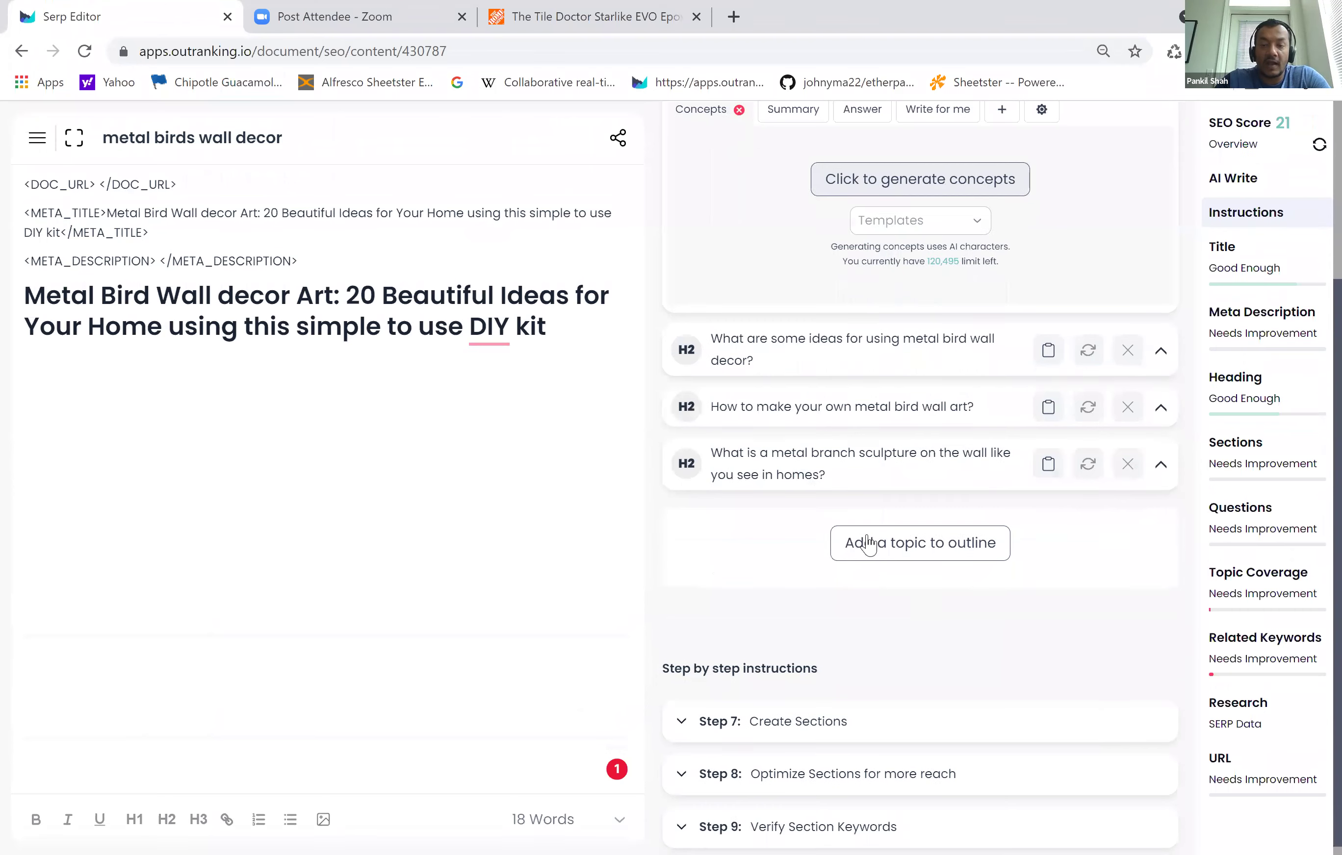
scroll(965, 564, up, 4)
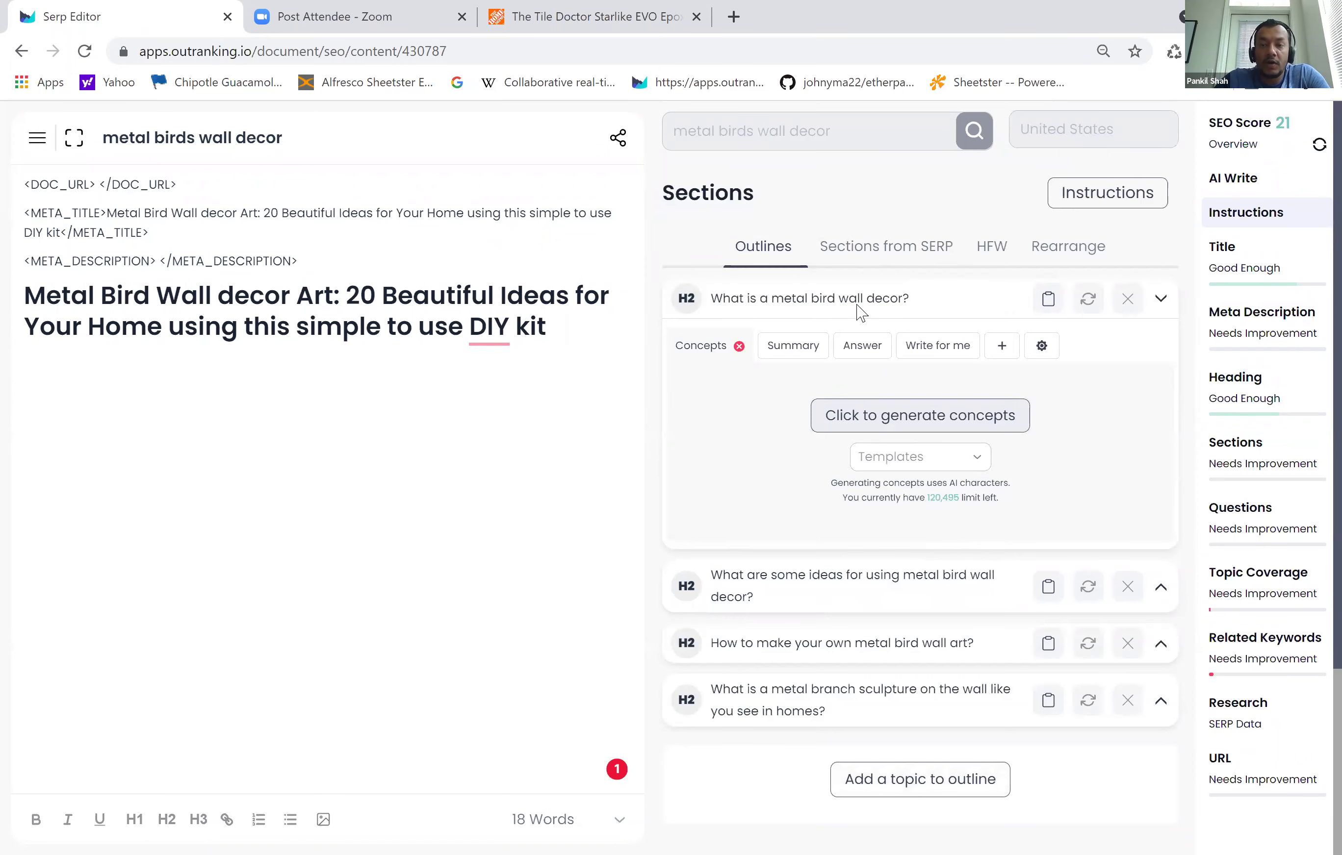
click(567, 333)
key(Return)
click(929, 420)
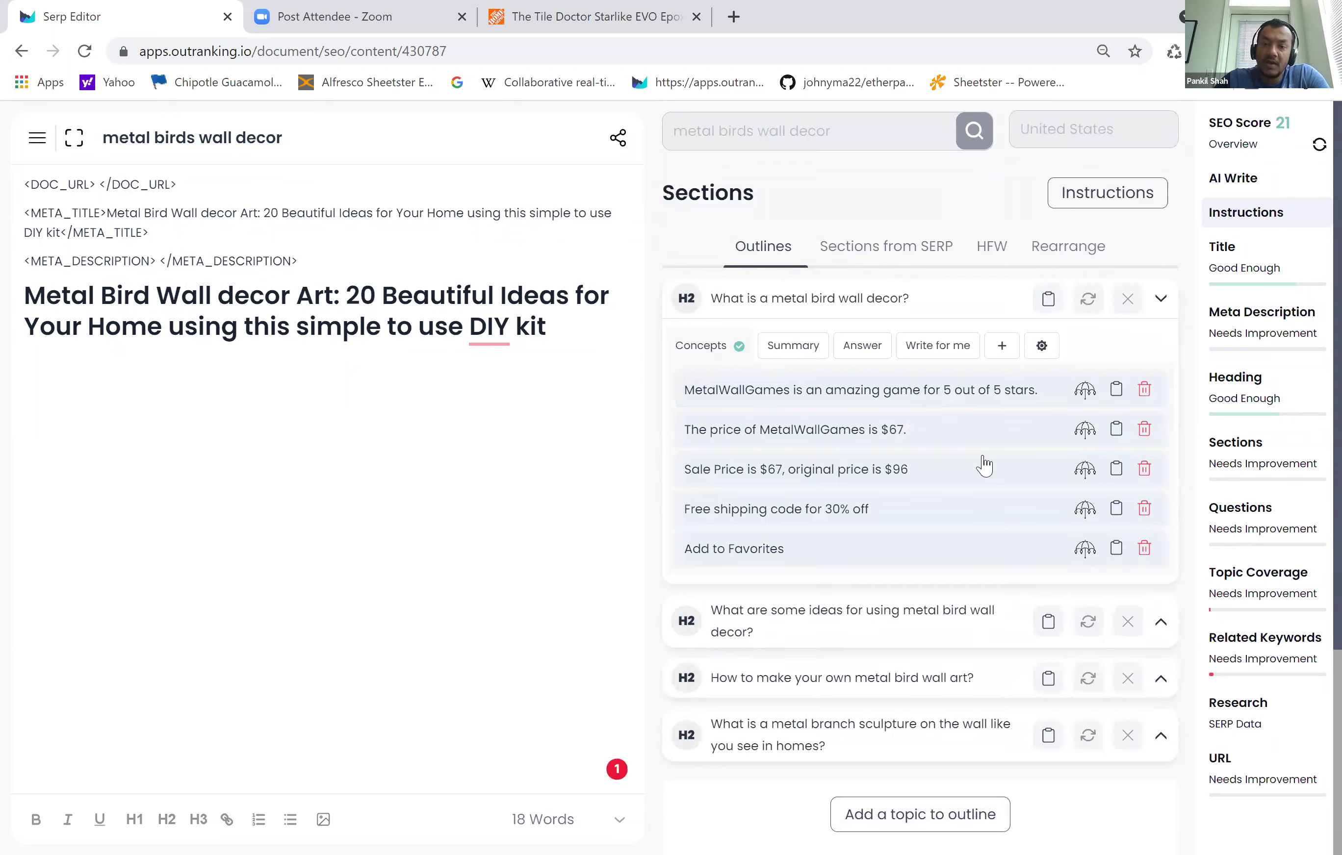
- Delete all the generated concepts from the "What is a metal bird wall decor?" section
click(1144, 390)
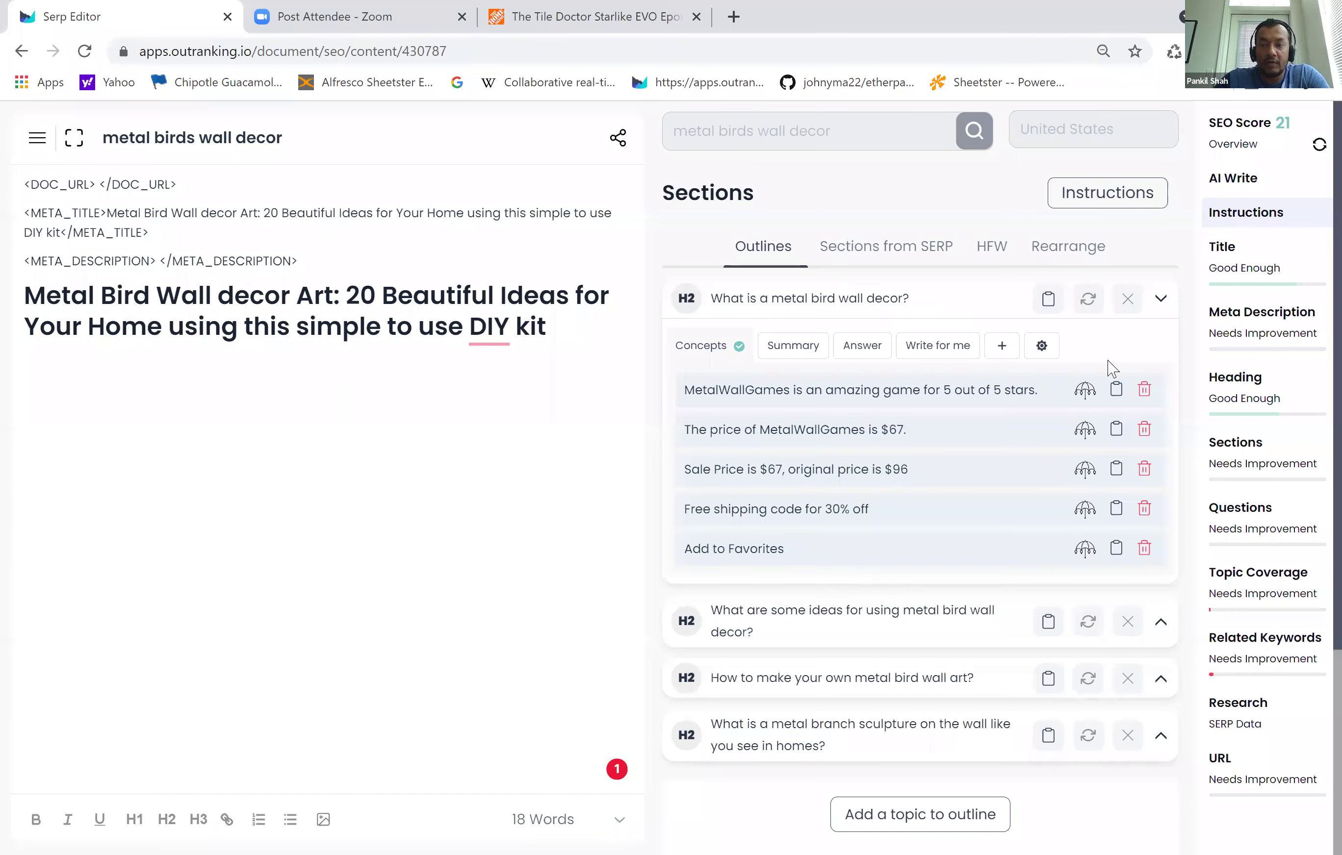
click(1143, 390)
click(1143, 389)
click(1143, 389)
click(1143, 390)
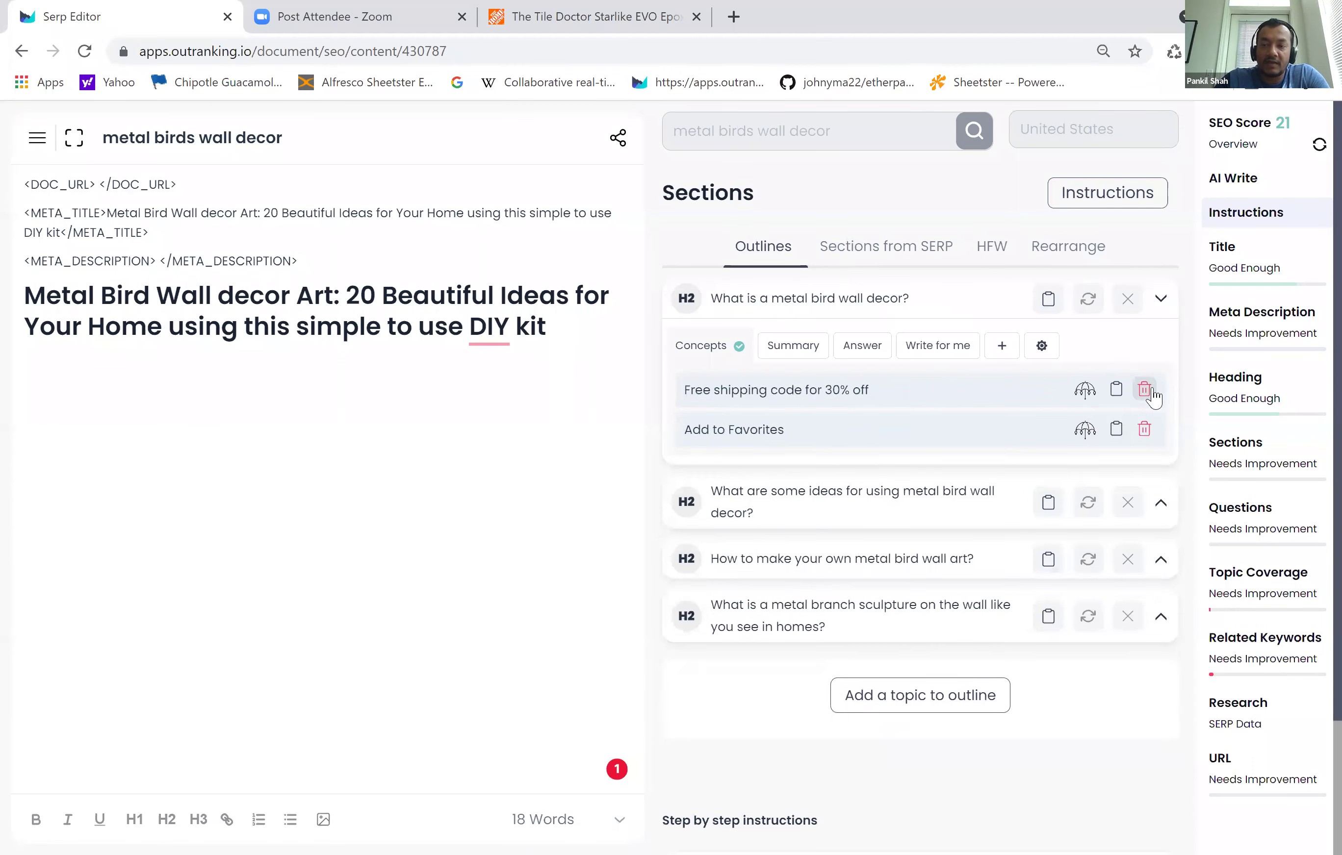
click(1143, 389)
click(1152, 390)
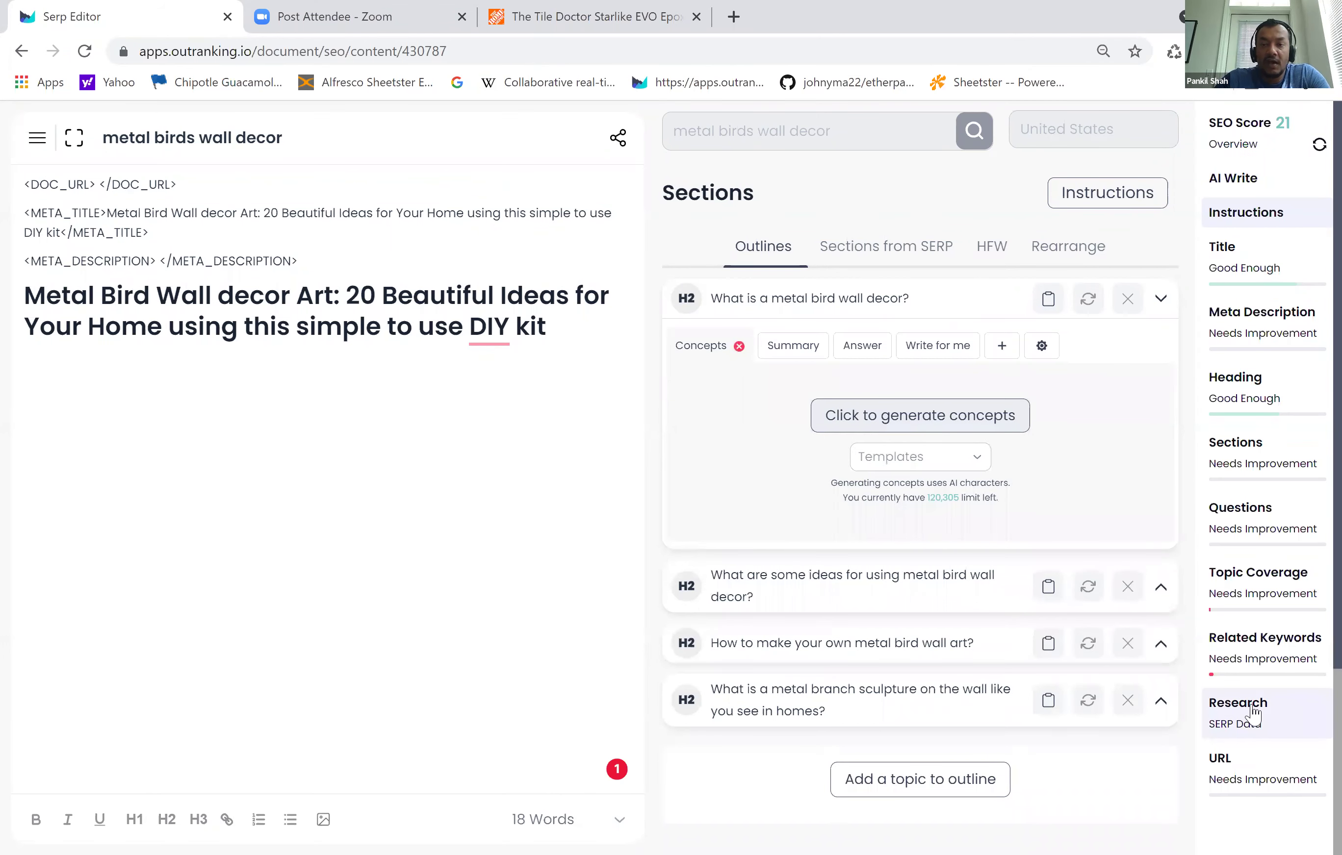
- Open the SERP research data and look through the full list of competing domains
click(1252, 714)
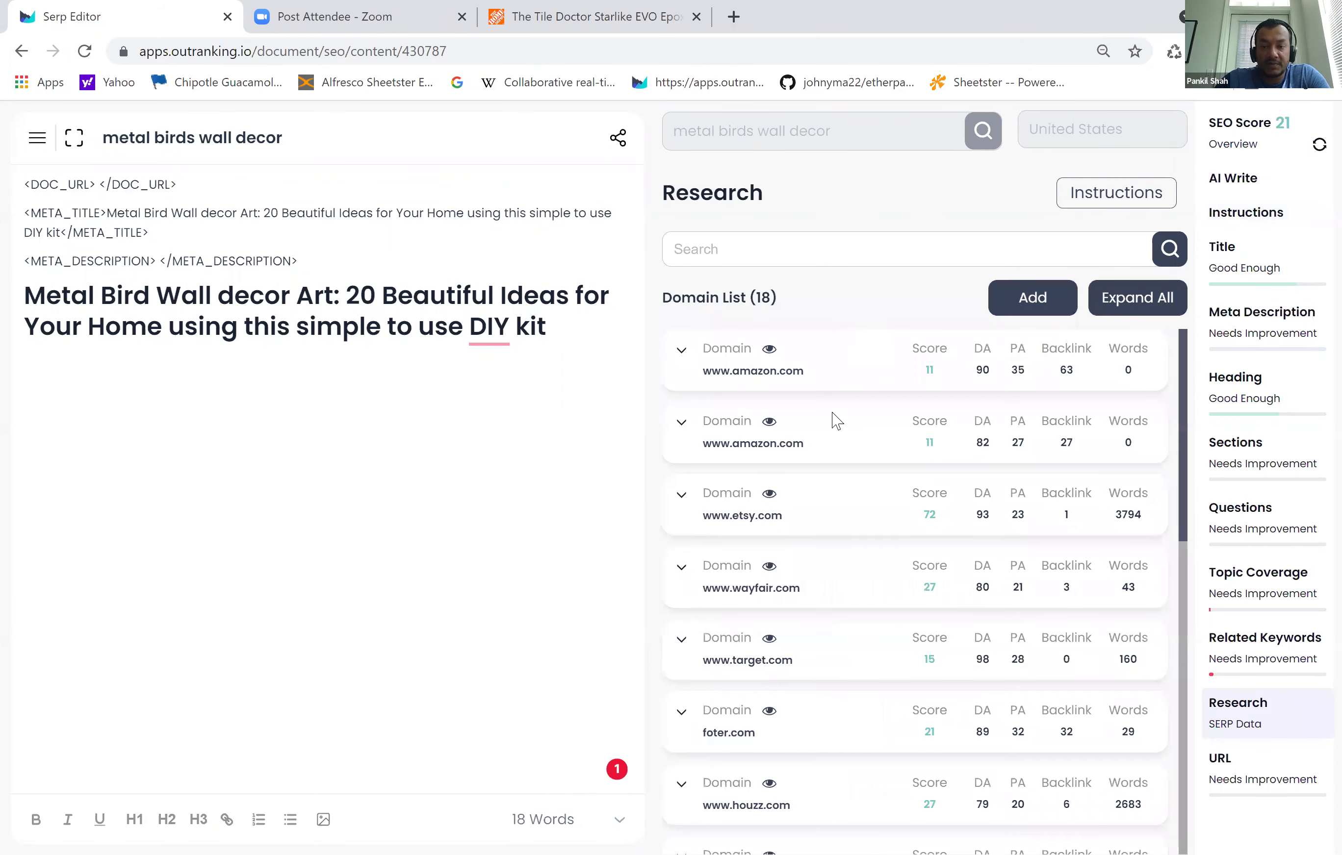
scroll(775, 567, down, 2)
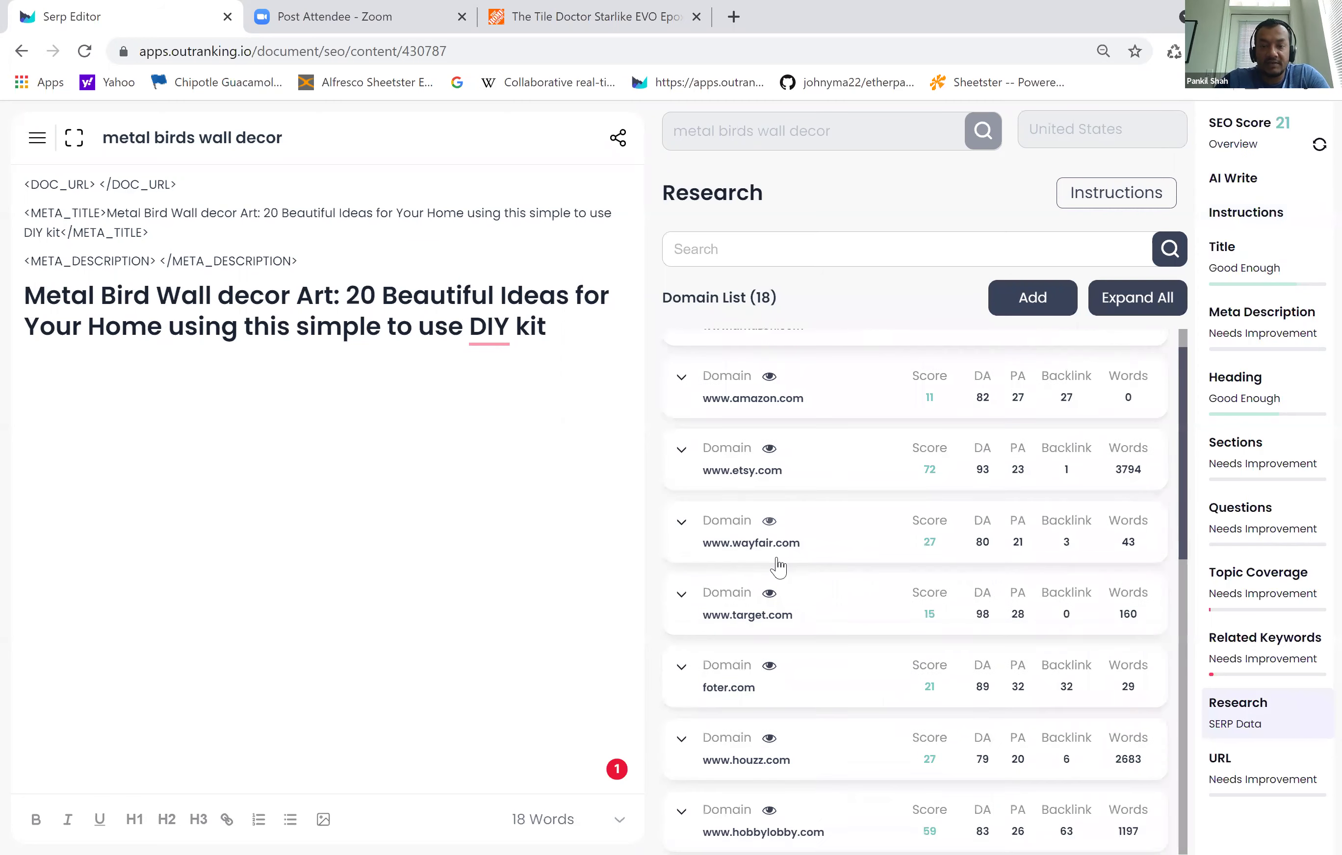
scroll(799, 662, down, 2)
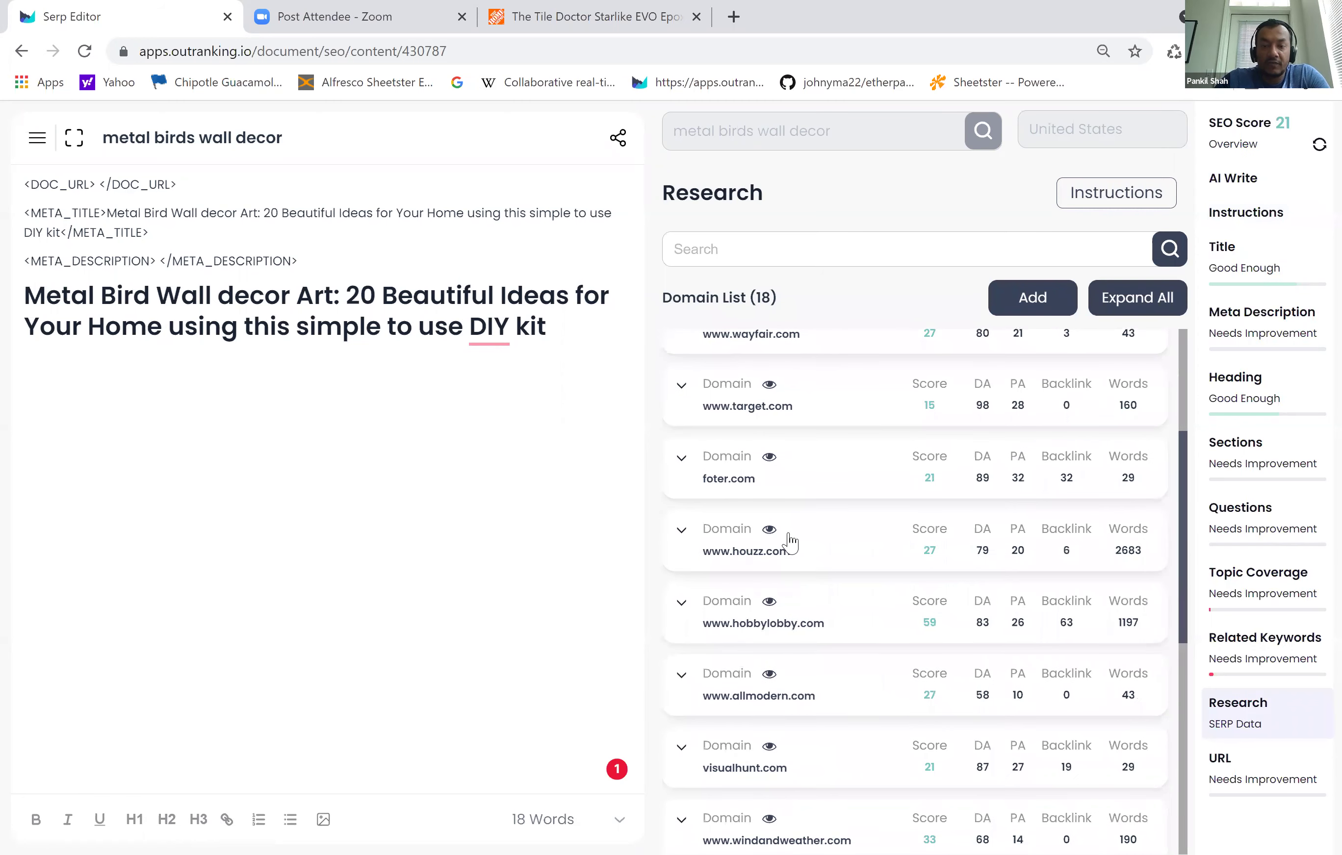
scroll(845, 716, down, 3)
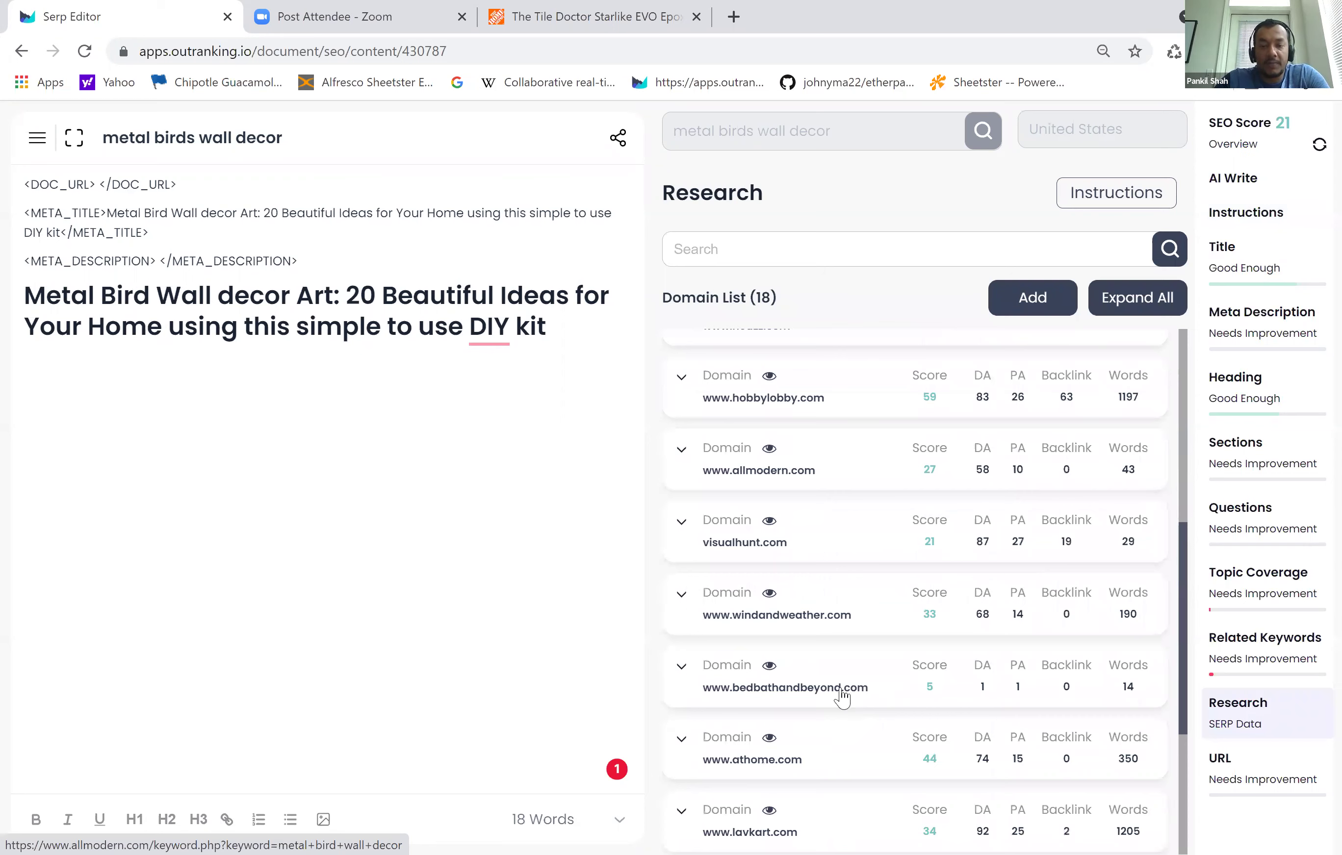
scroll(842, 697, down, 4)
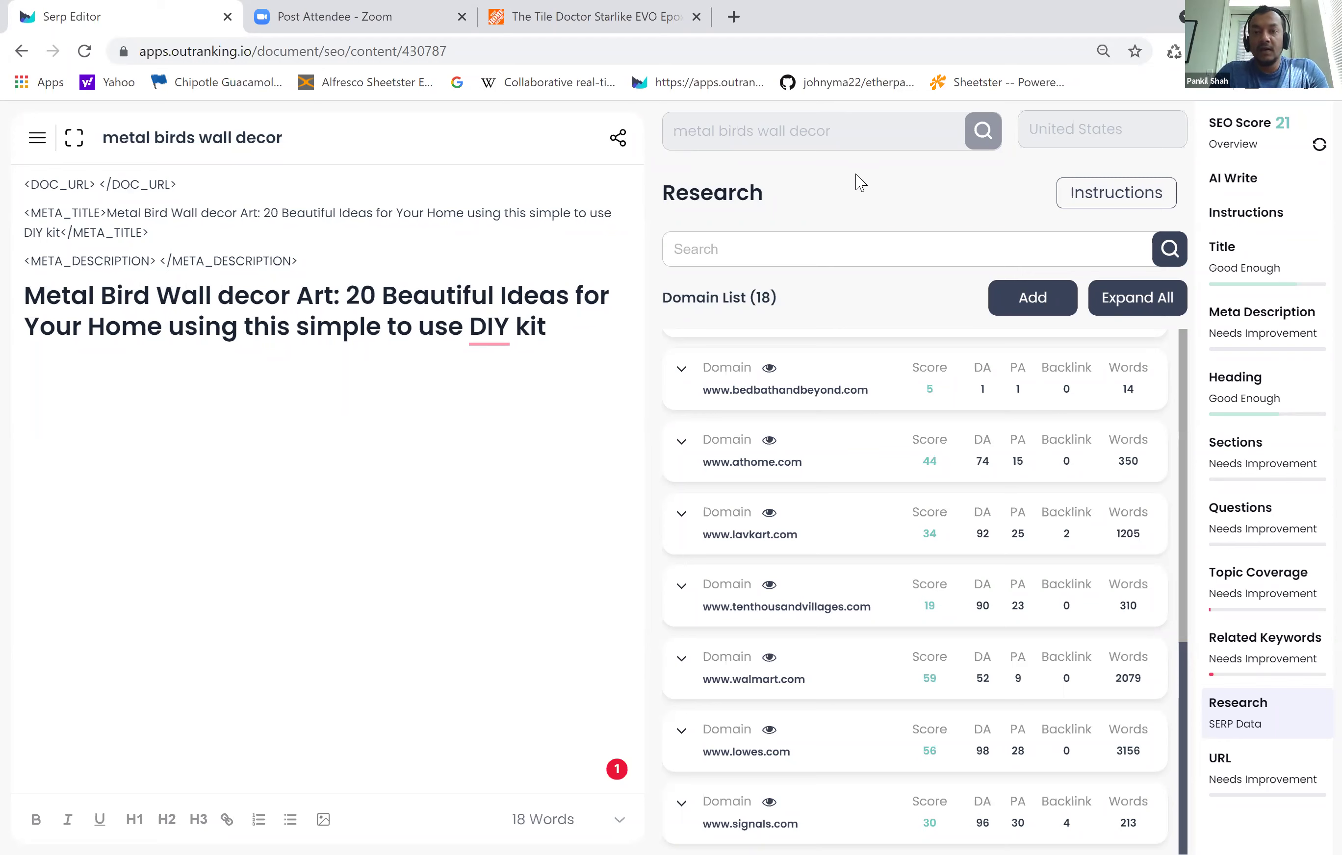
- Remove "for Your Home using this simple to use DIY kit" from the end of the article's main heading
click(554, 322)
mouse_move(551, 326)
mouse_down()
mouse_move(369, 329)
mouse_move(383, 299)
mouse_move(569, 304)
mouse_up()
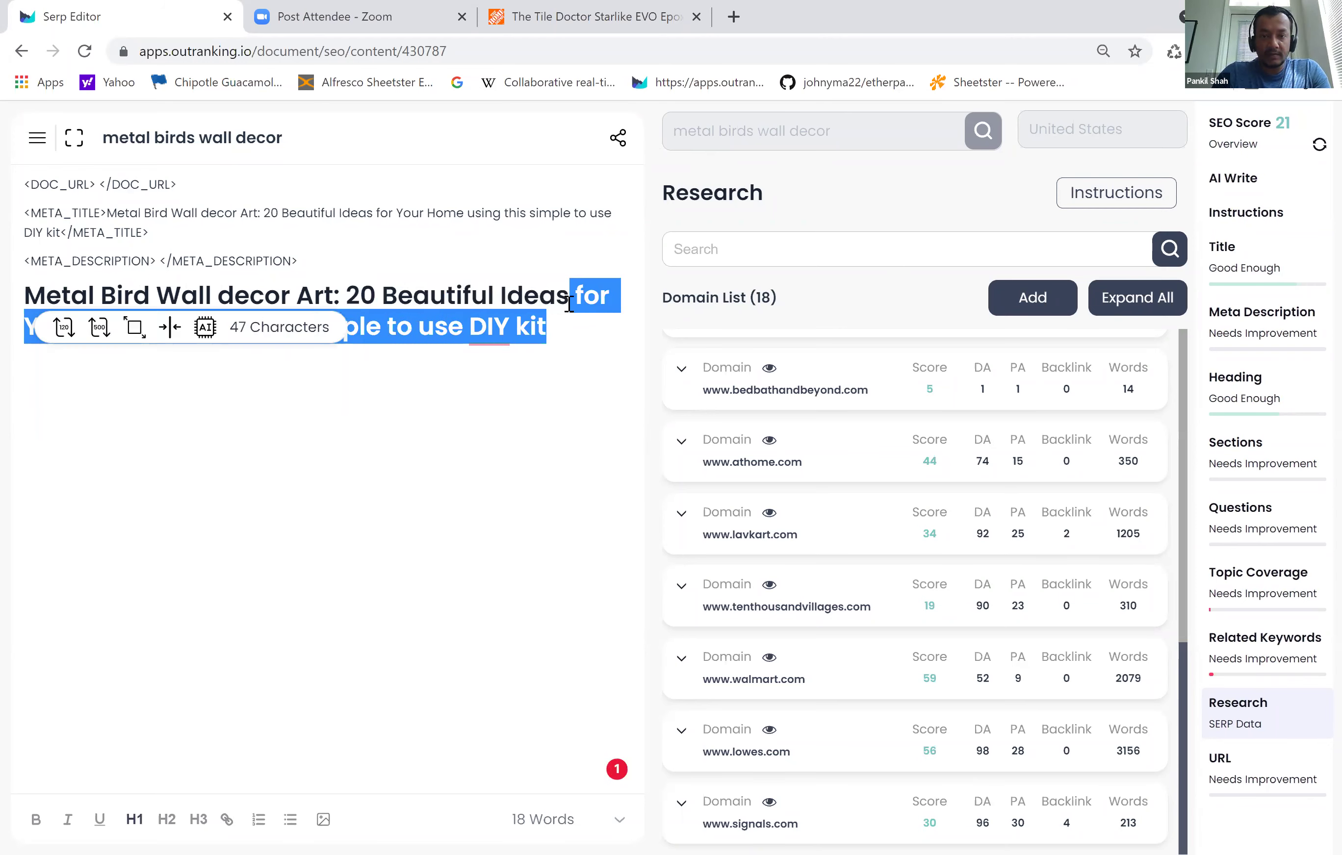
key(BackSpace)
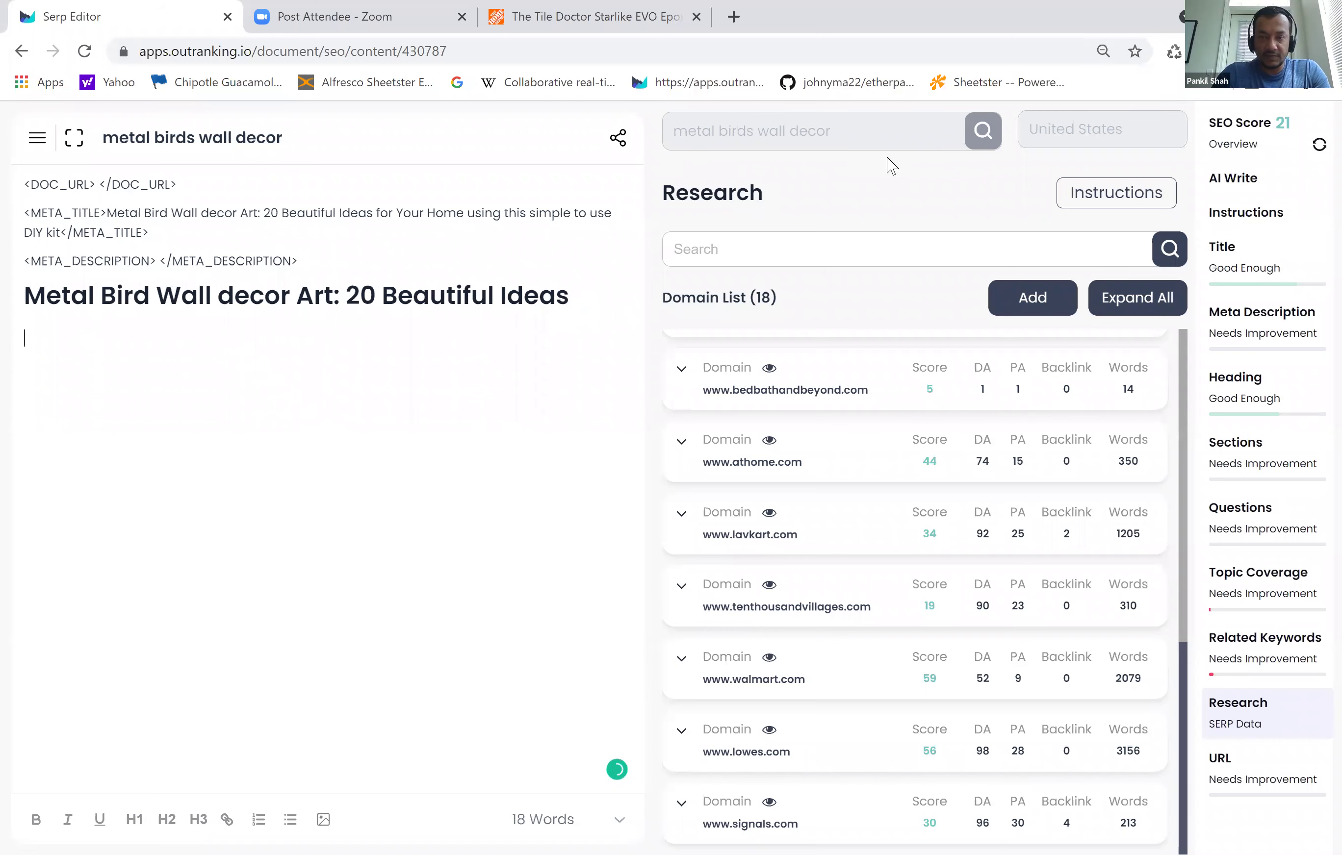
click(1256, 468)
click(864, 258)
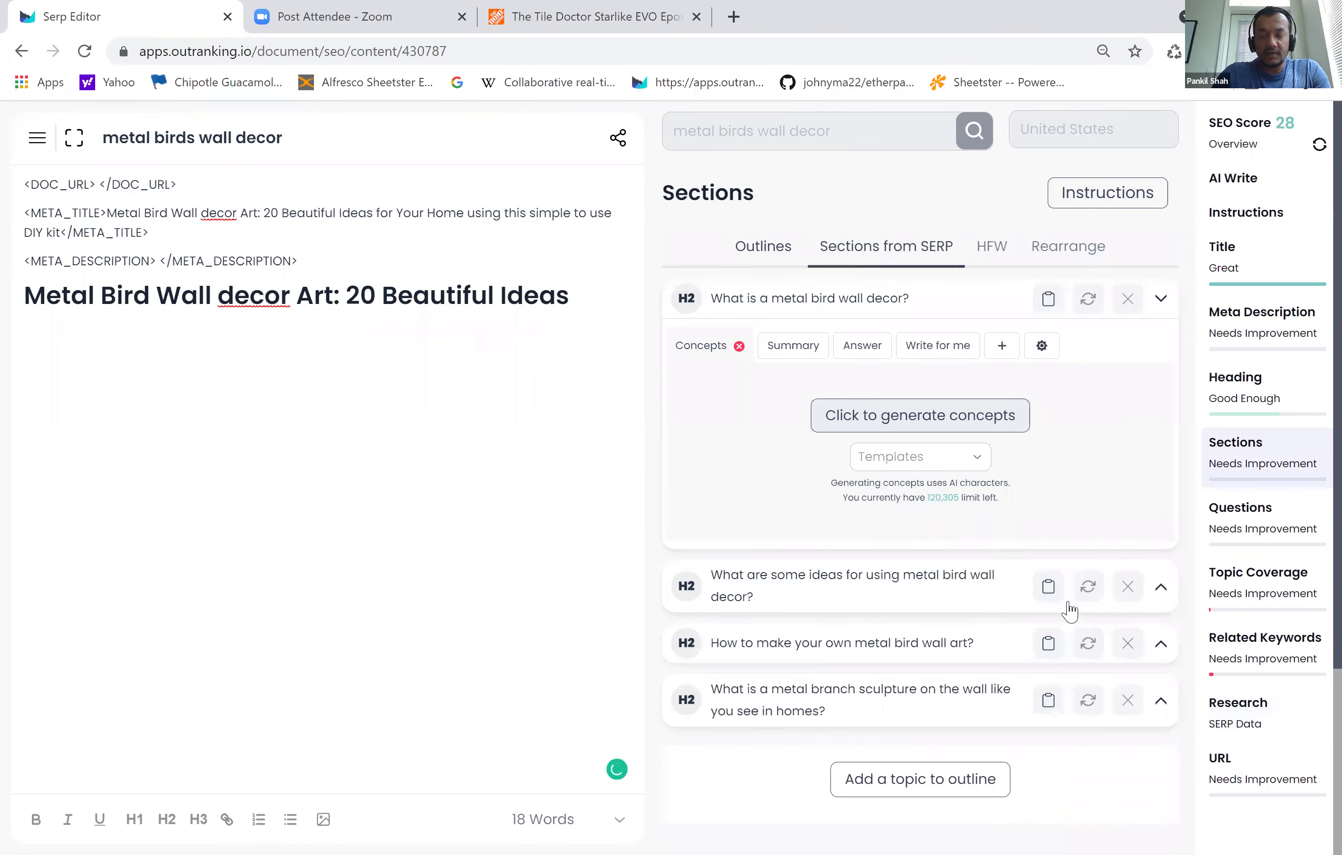
click(879, 259)
scroll(890, 524, down, 3)
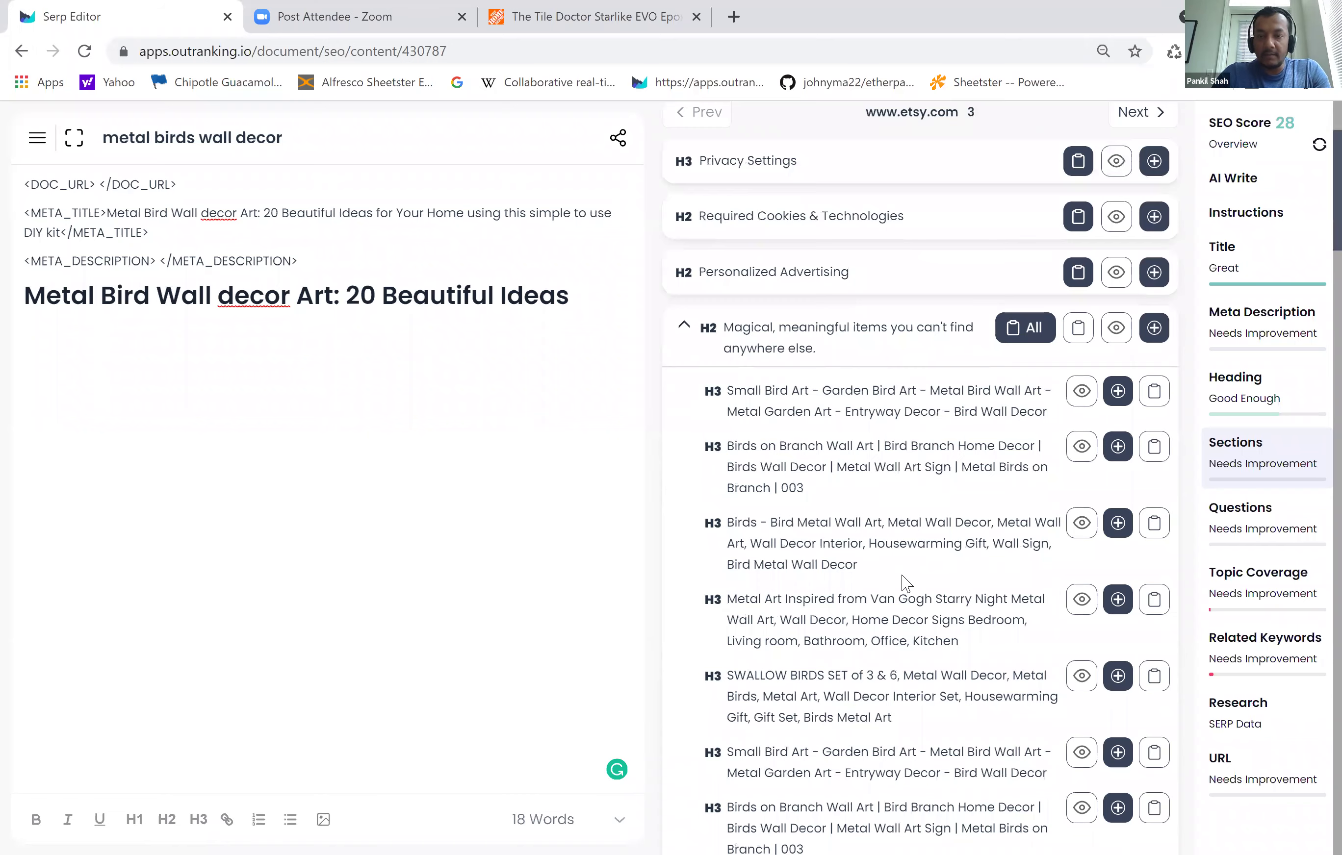
scroll(902, 575, down, 3)
scroll(903, 574, down, 5)
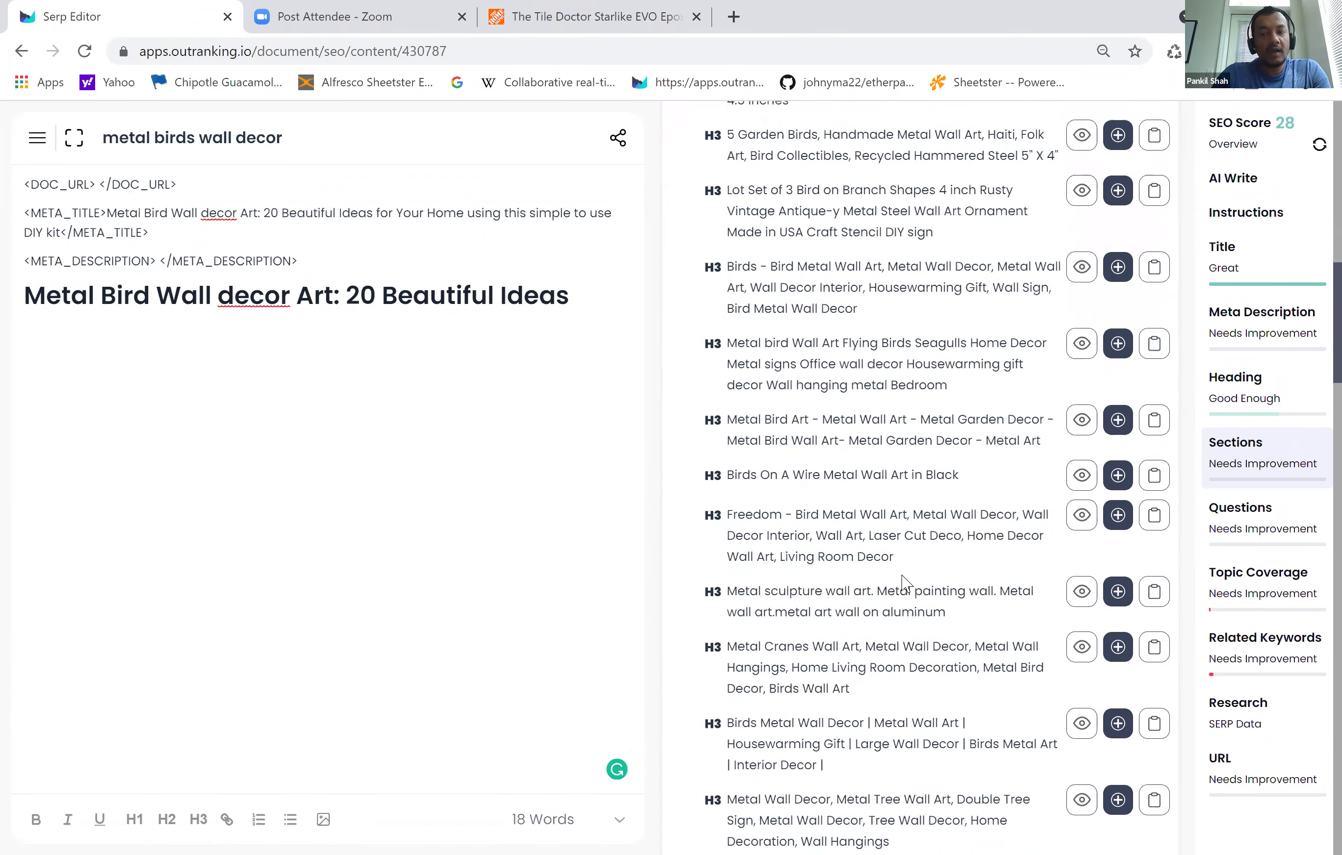
scroll(904, 580, up, 11)
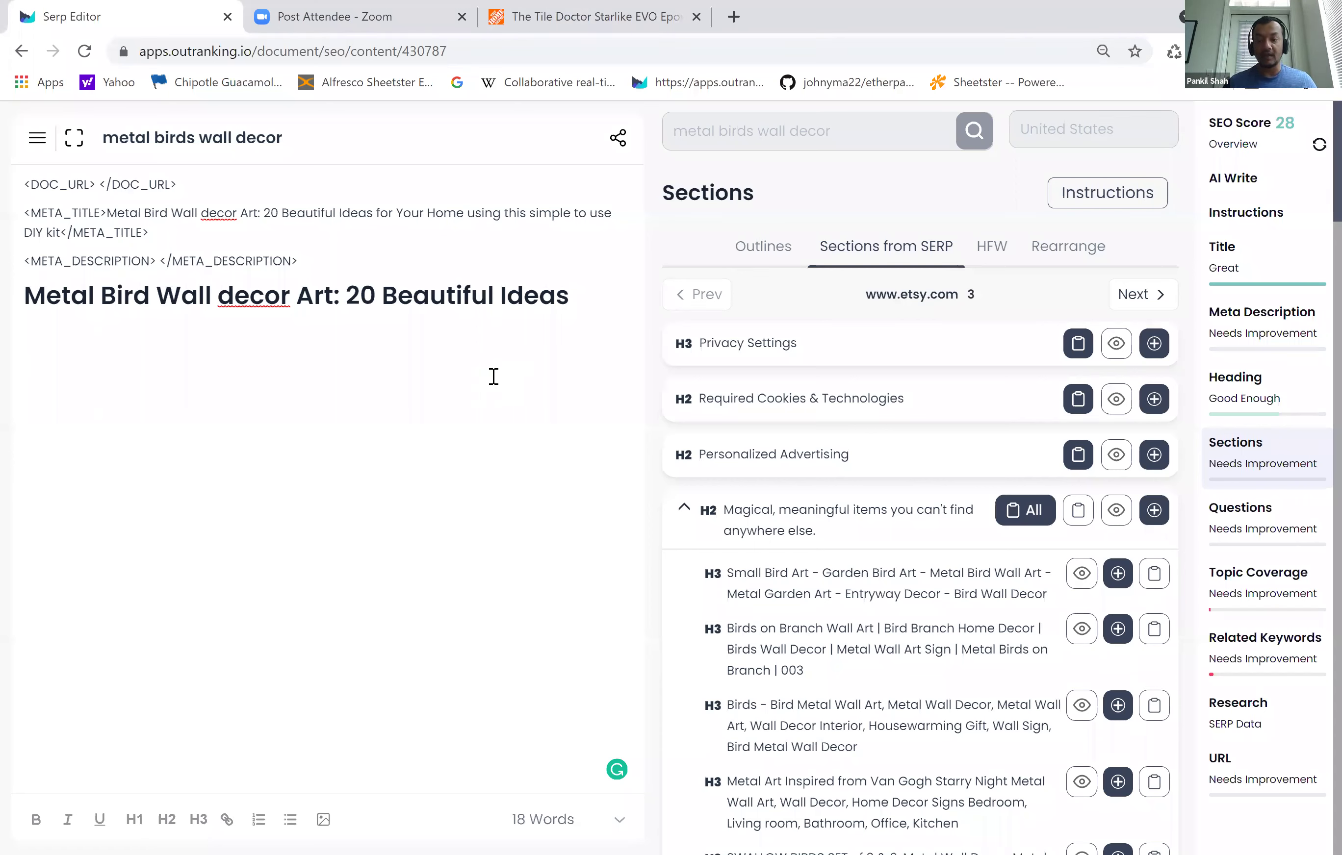
click(493, 376)
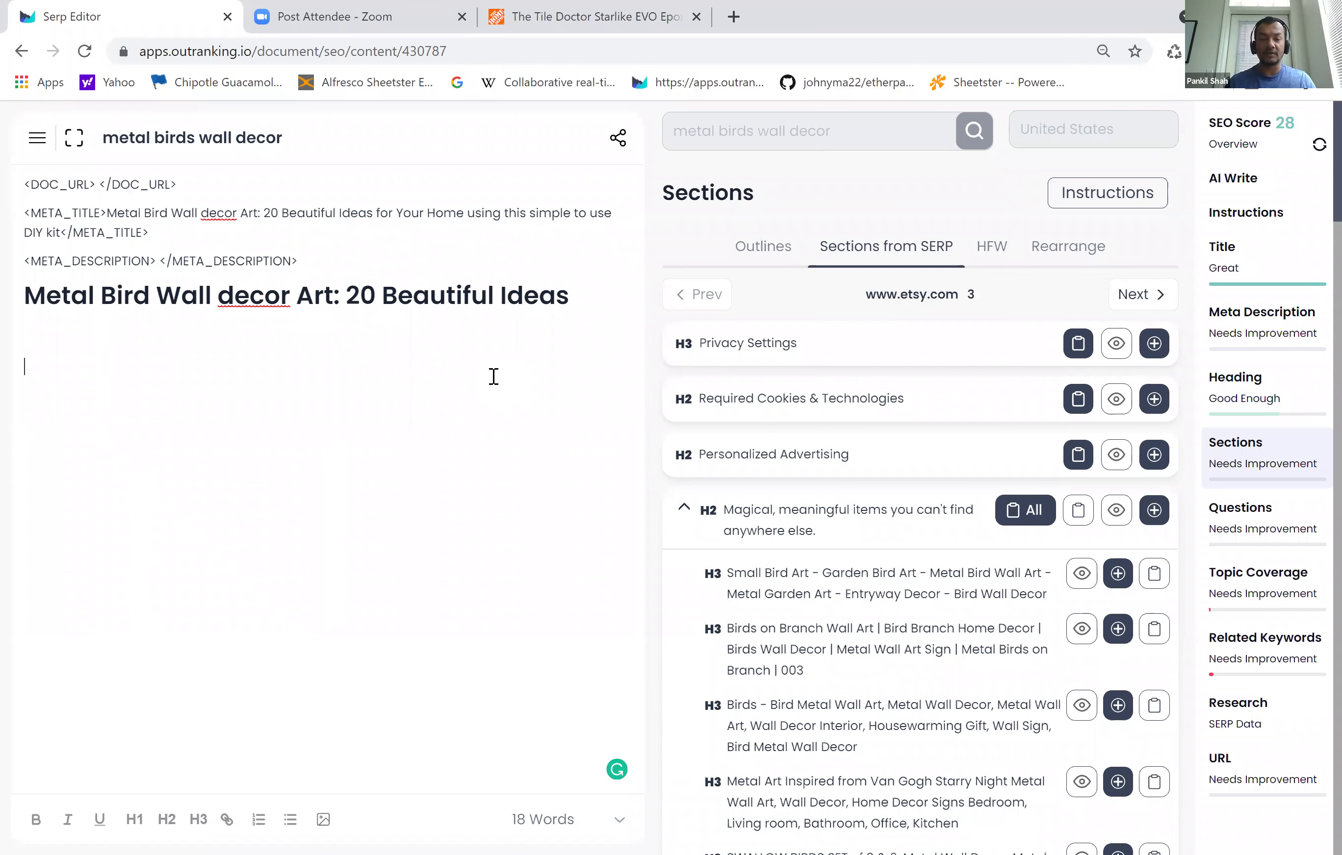
click(494, 376)
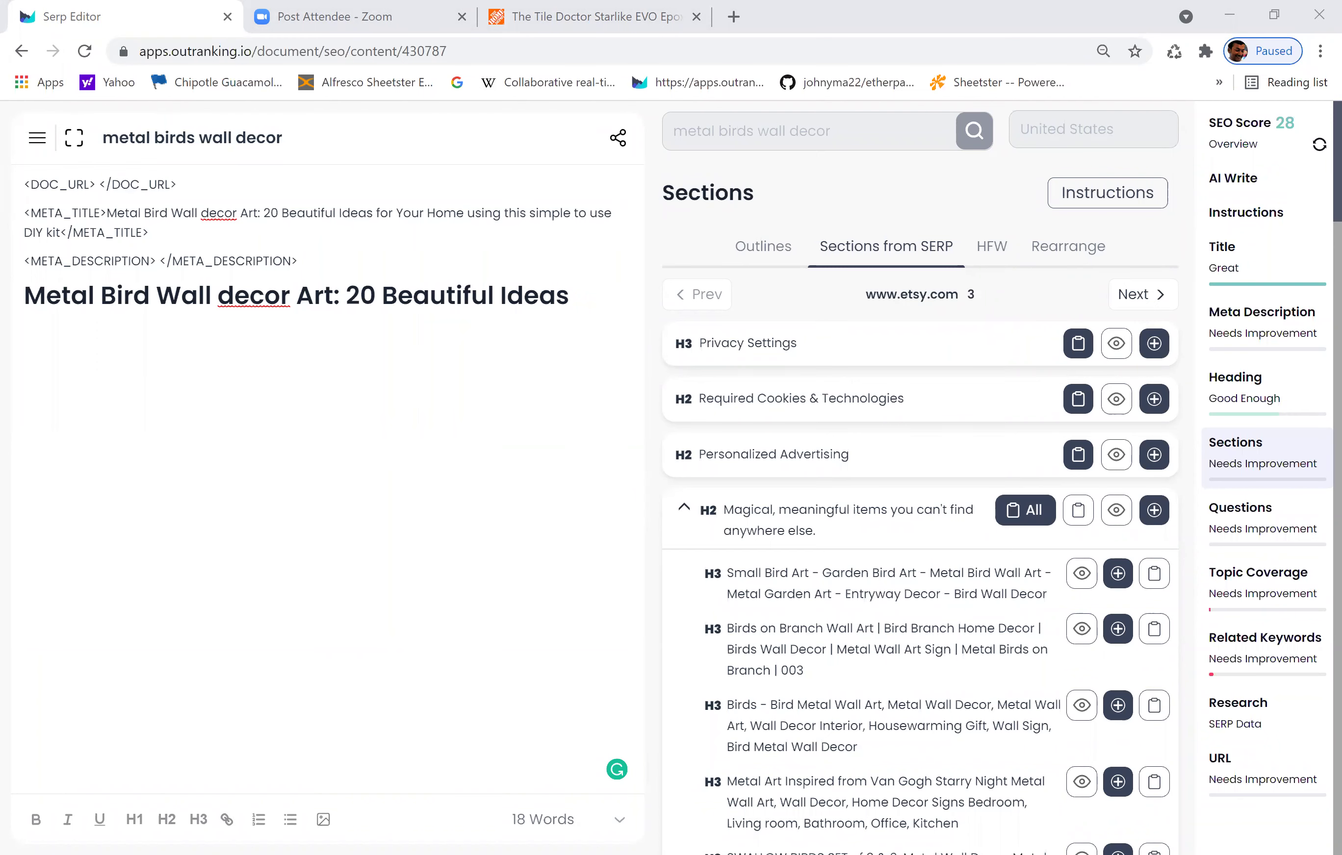
- Return to the outline, add a new topic titled "XYZ" at its end and expand that topic's section
mouse_move(775, 252)
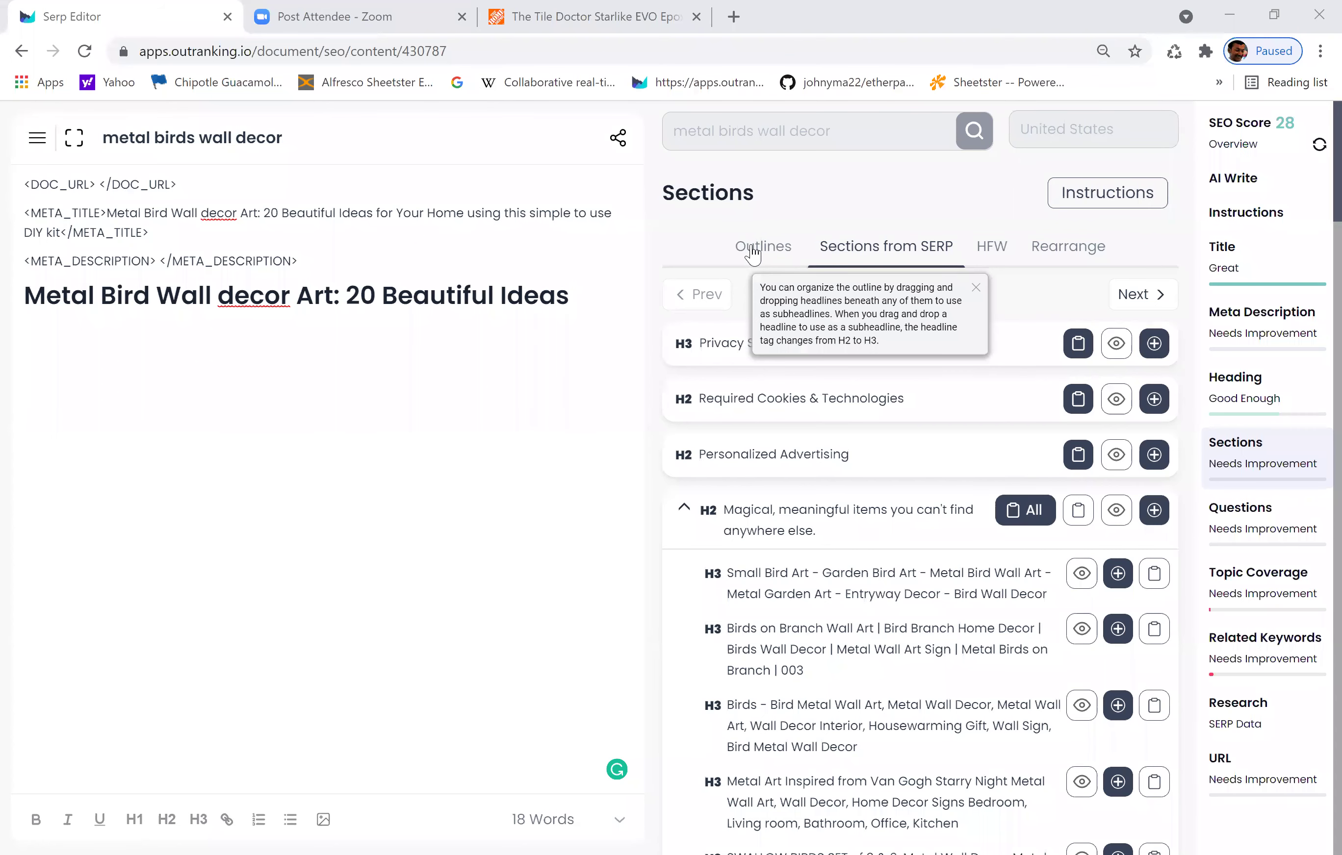
click(753, 255)
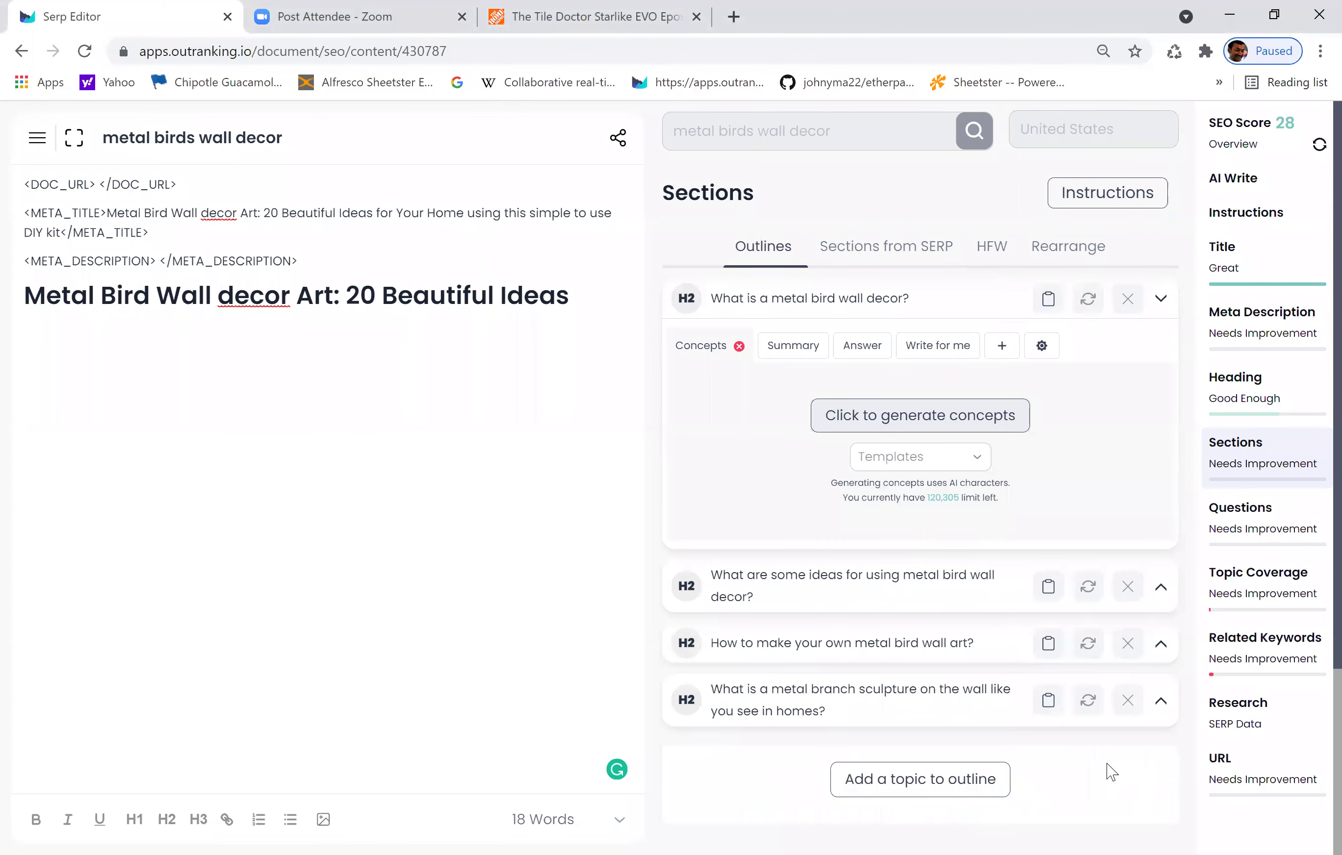
scroll(1110, 772, down, 1)
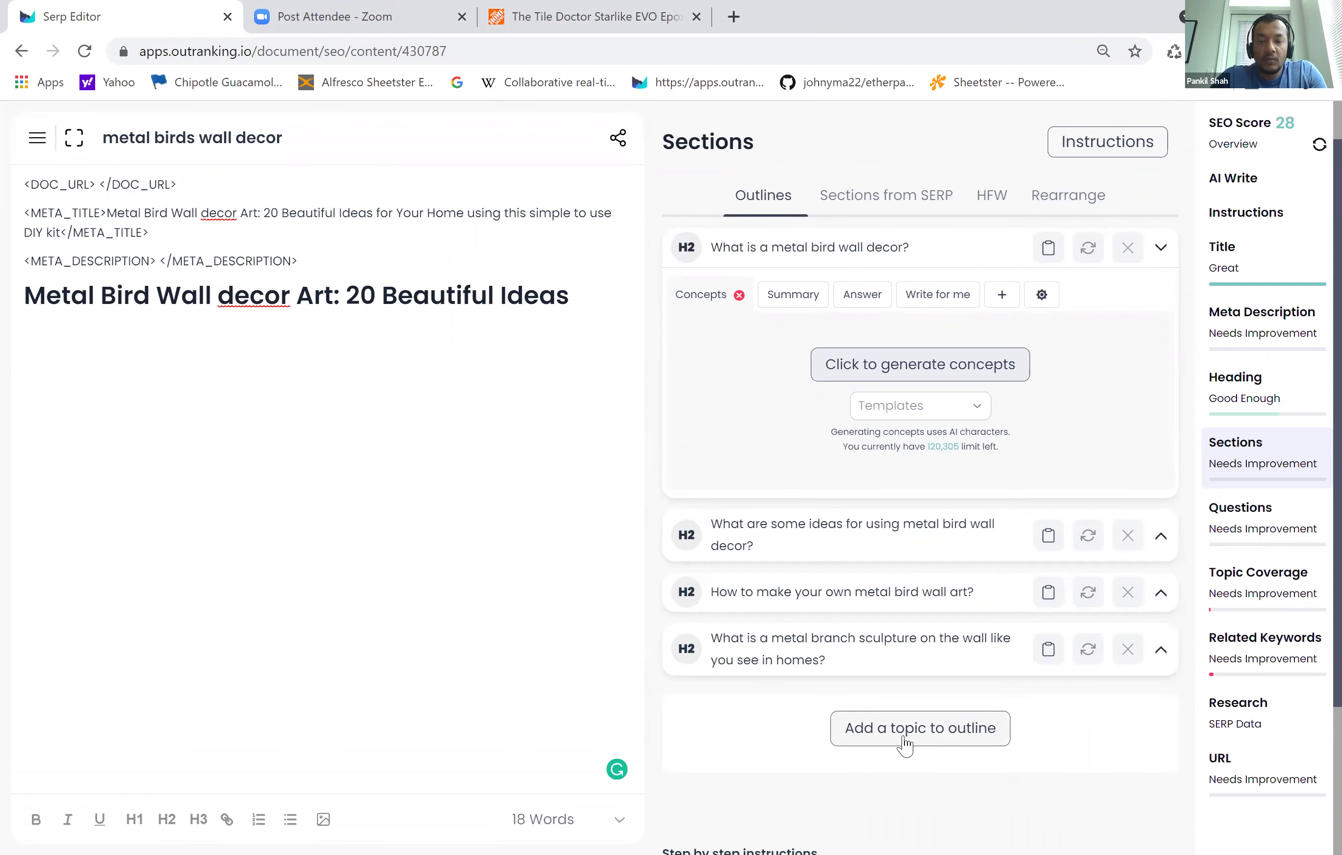
scroll(937, 378, up, 1)
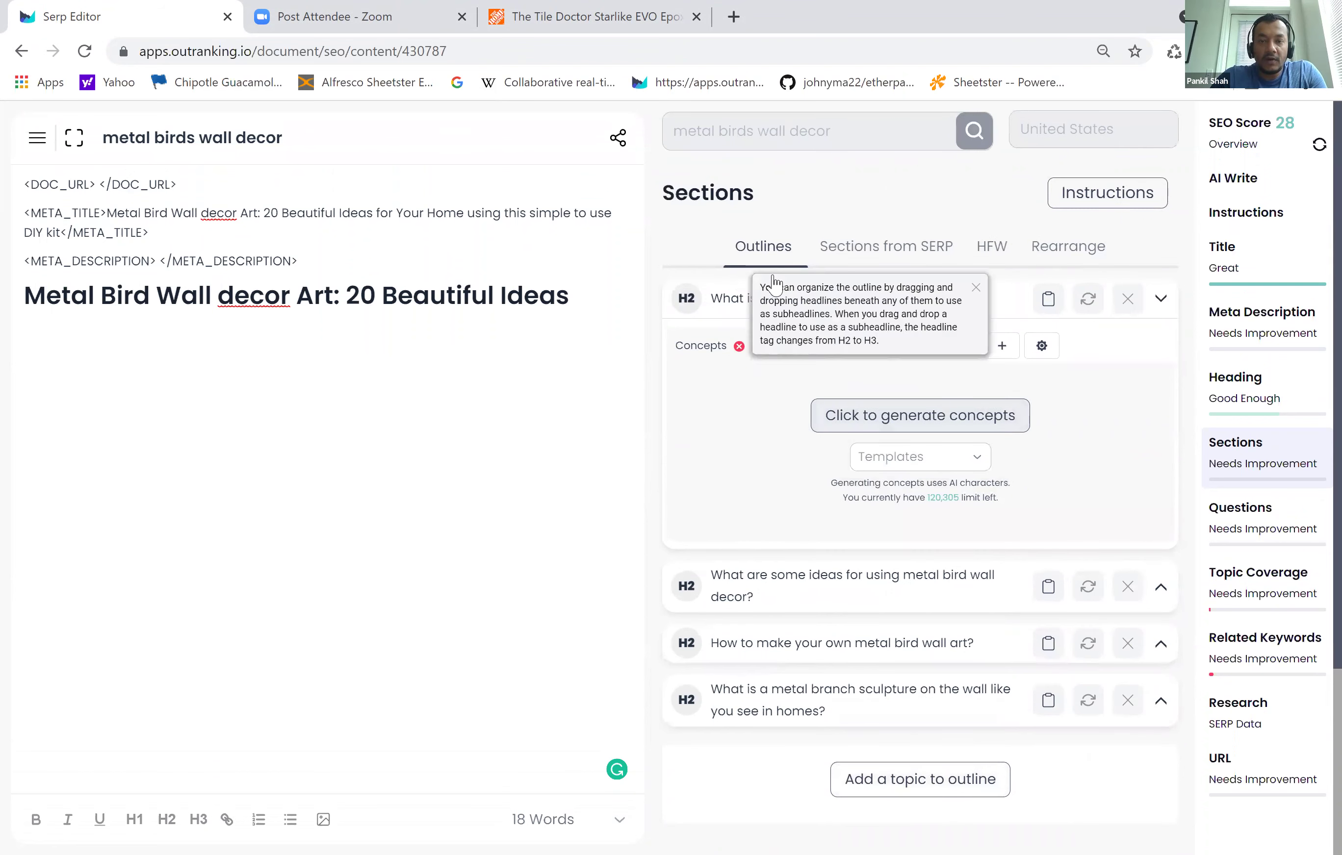
scroll(806, 560, down, 4)
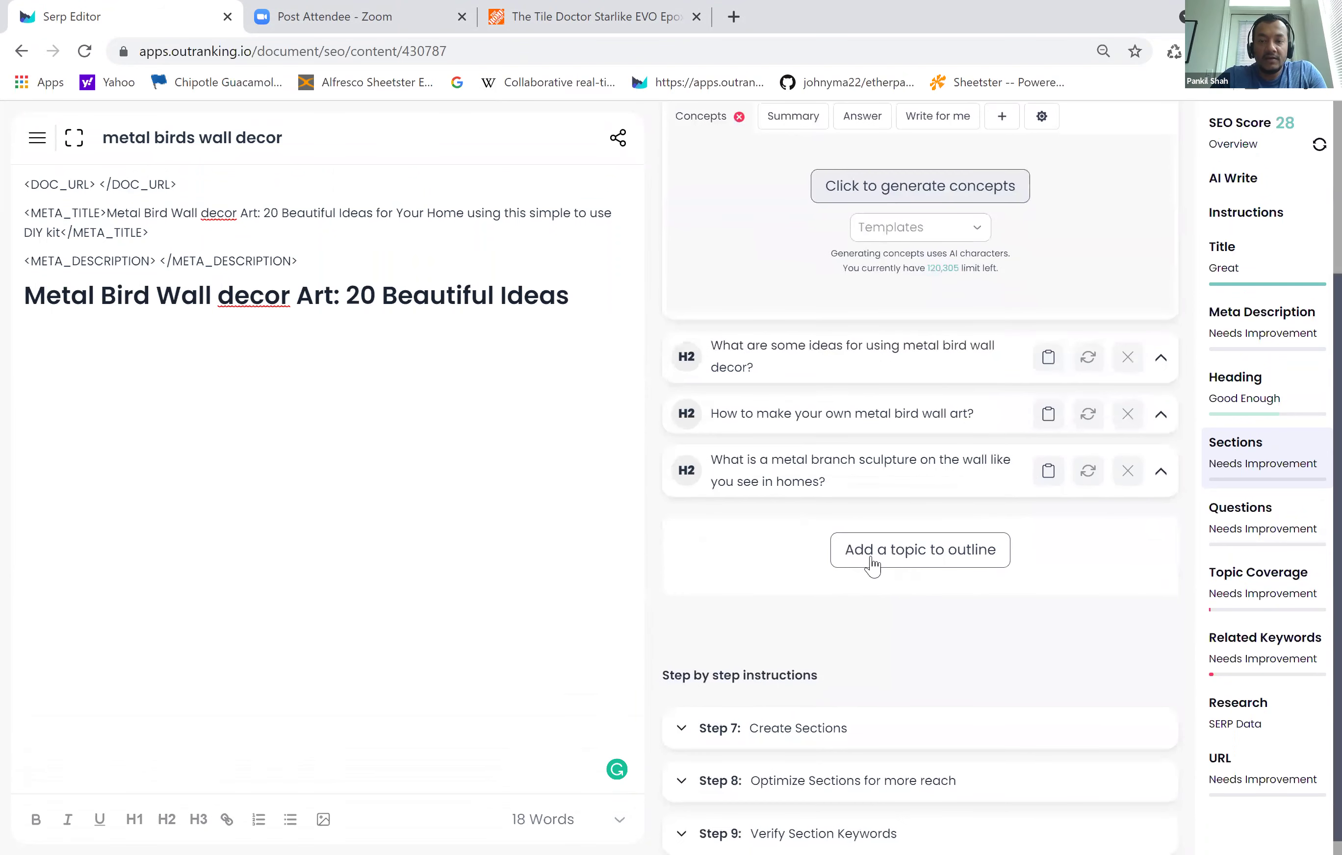
click(946, 561)
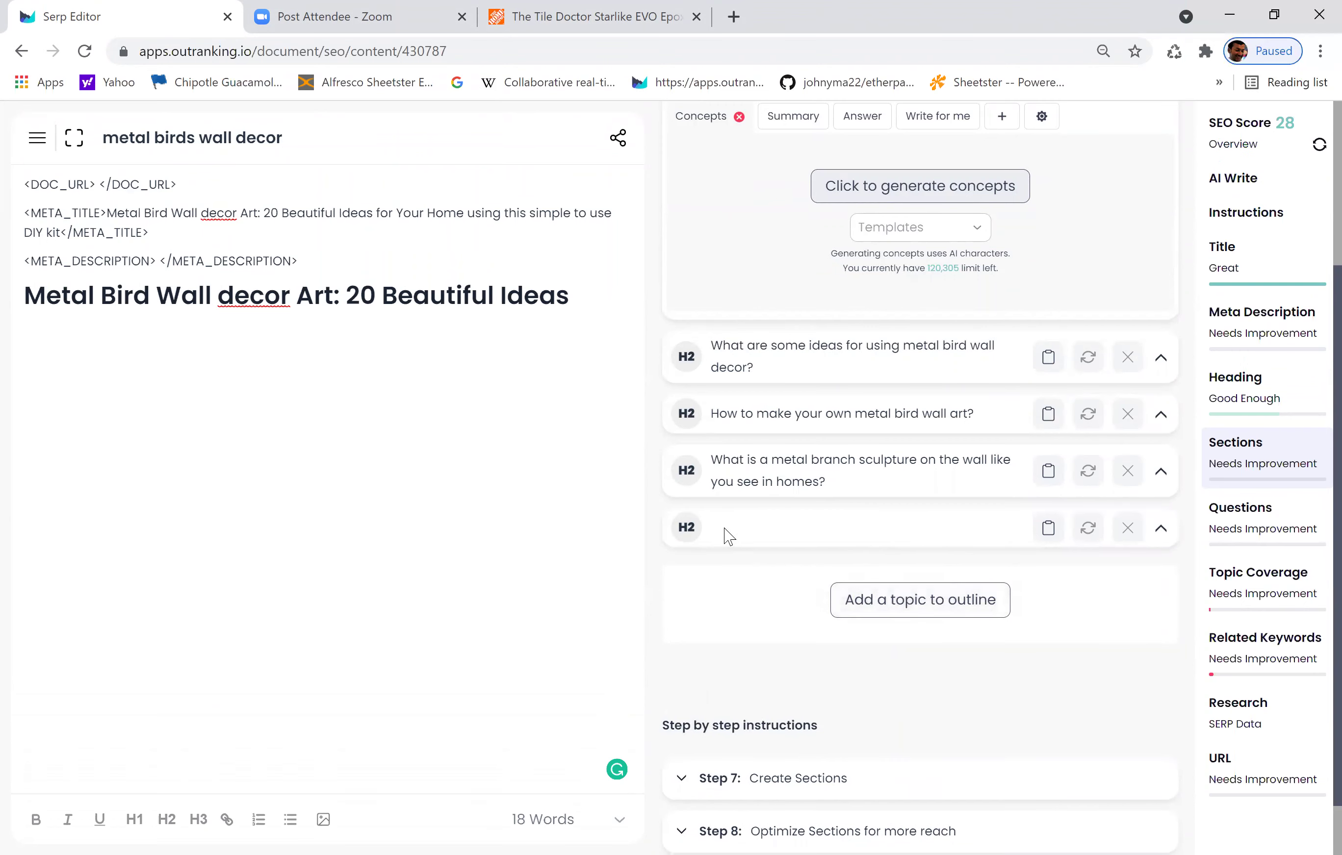
click(771, 527)
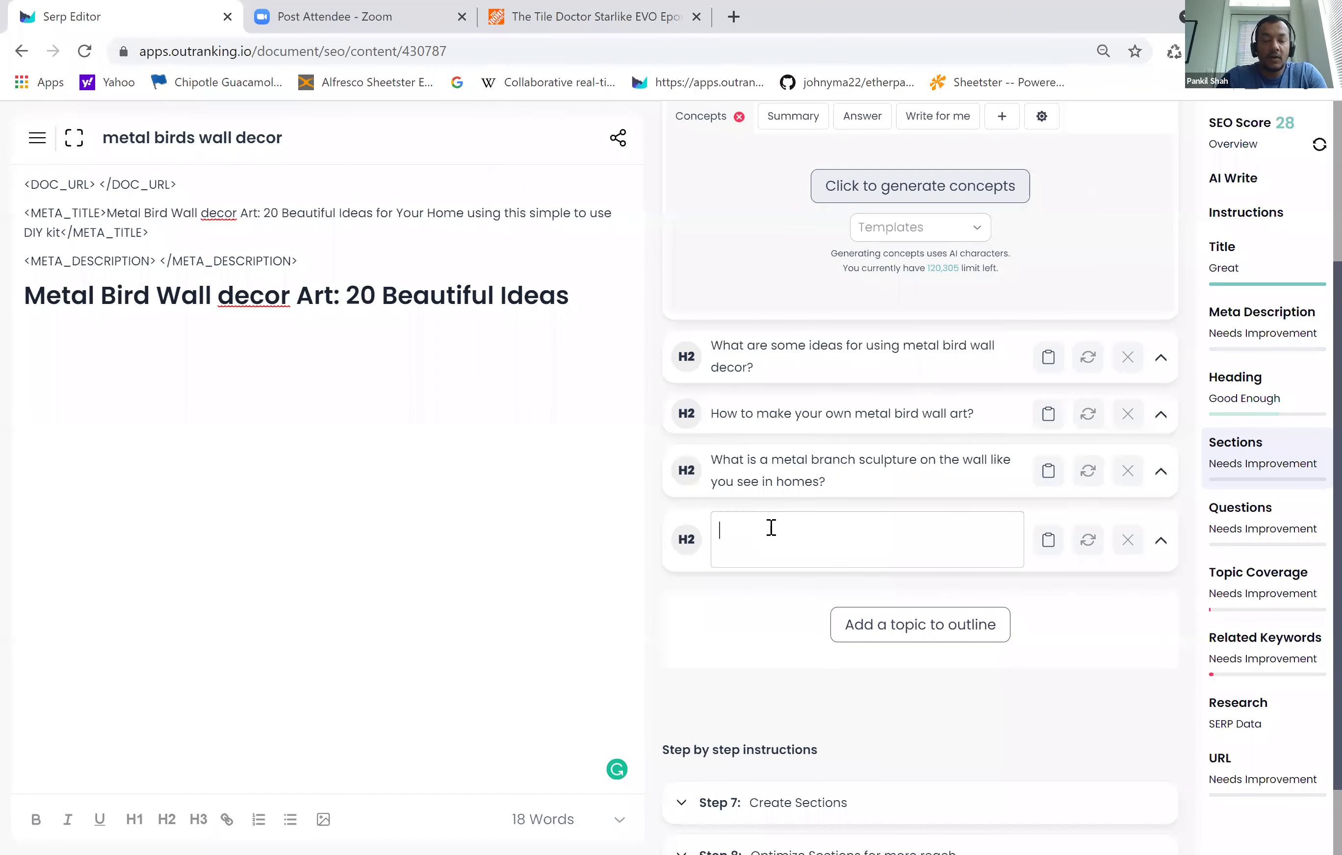
text(XY)
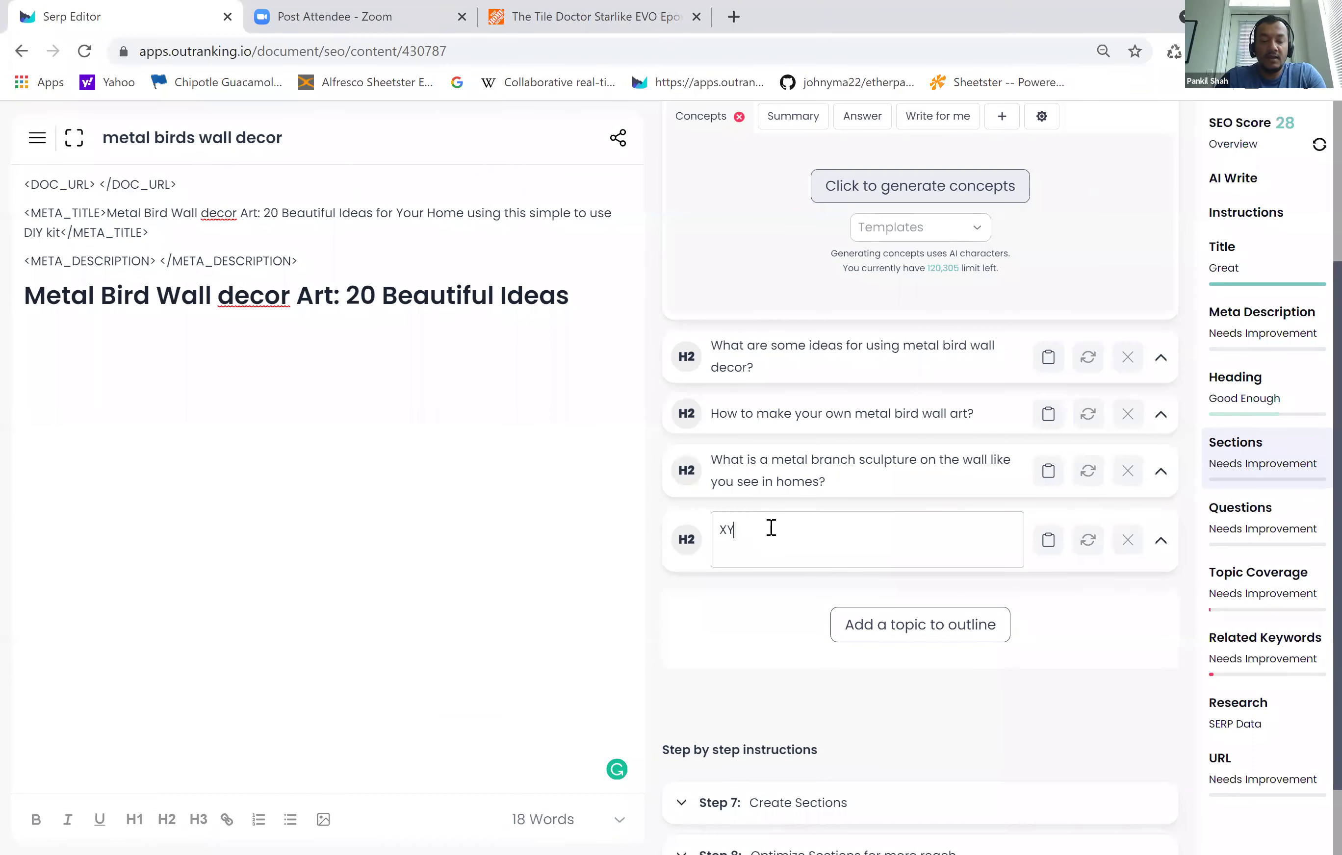
text(Z)
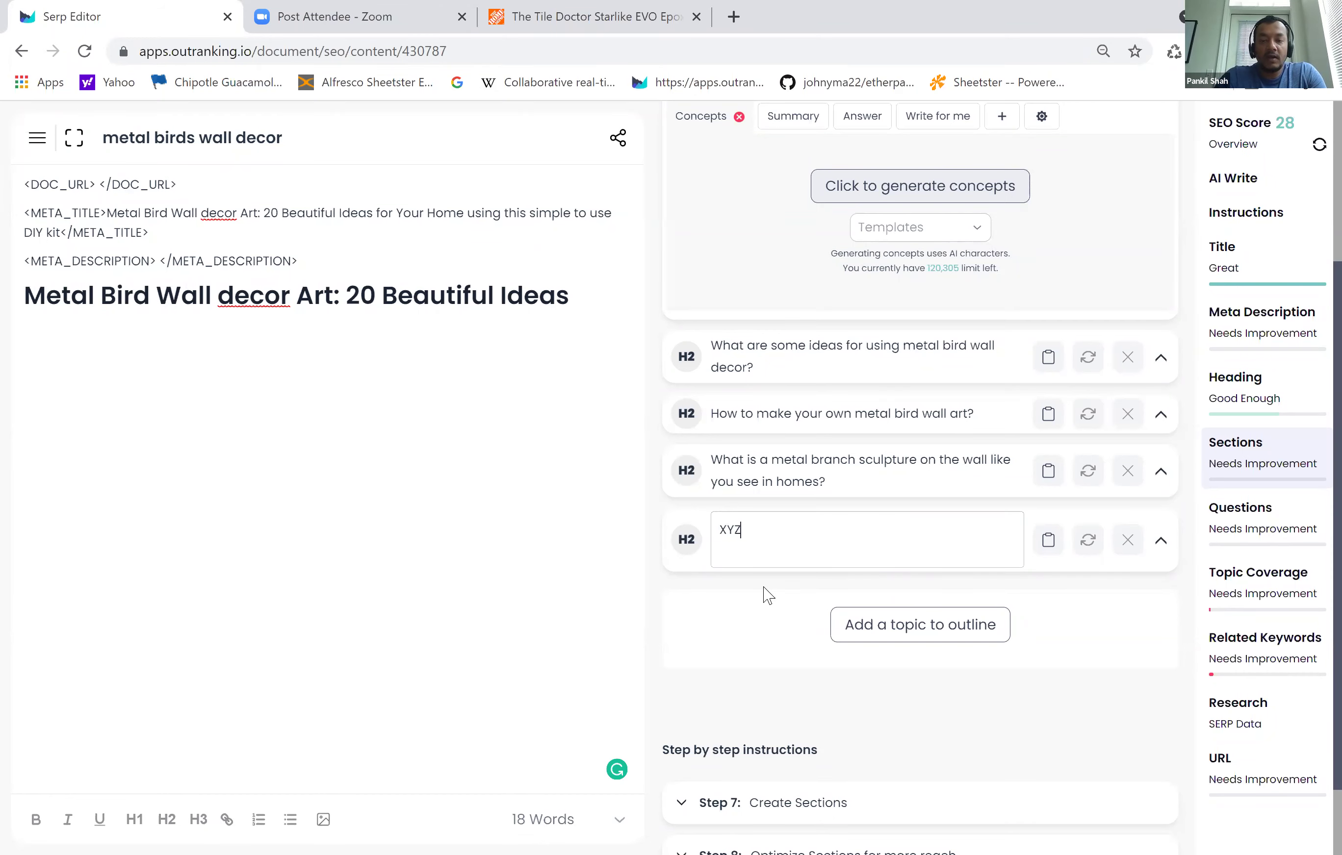
click(750, 627)
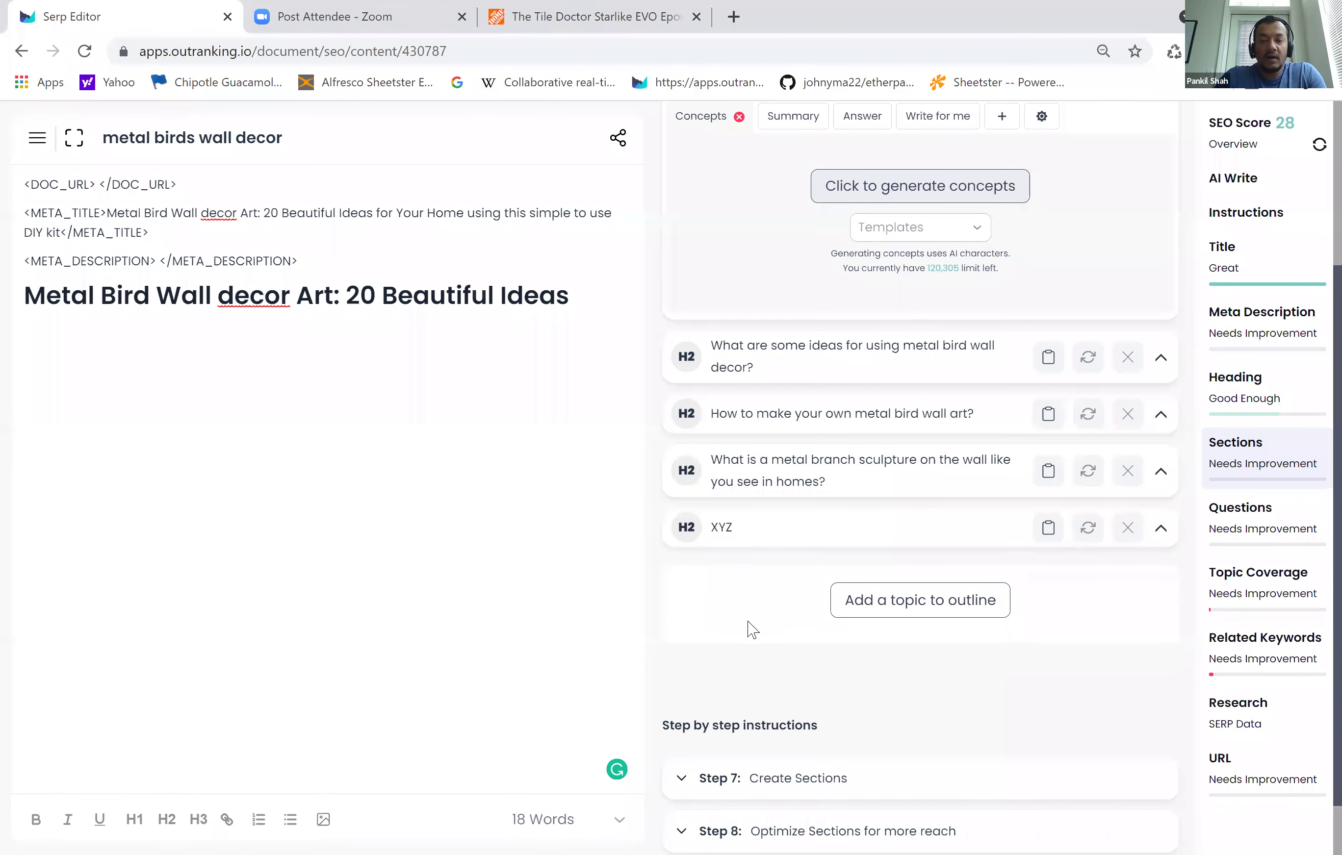
click(1161, 528)
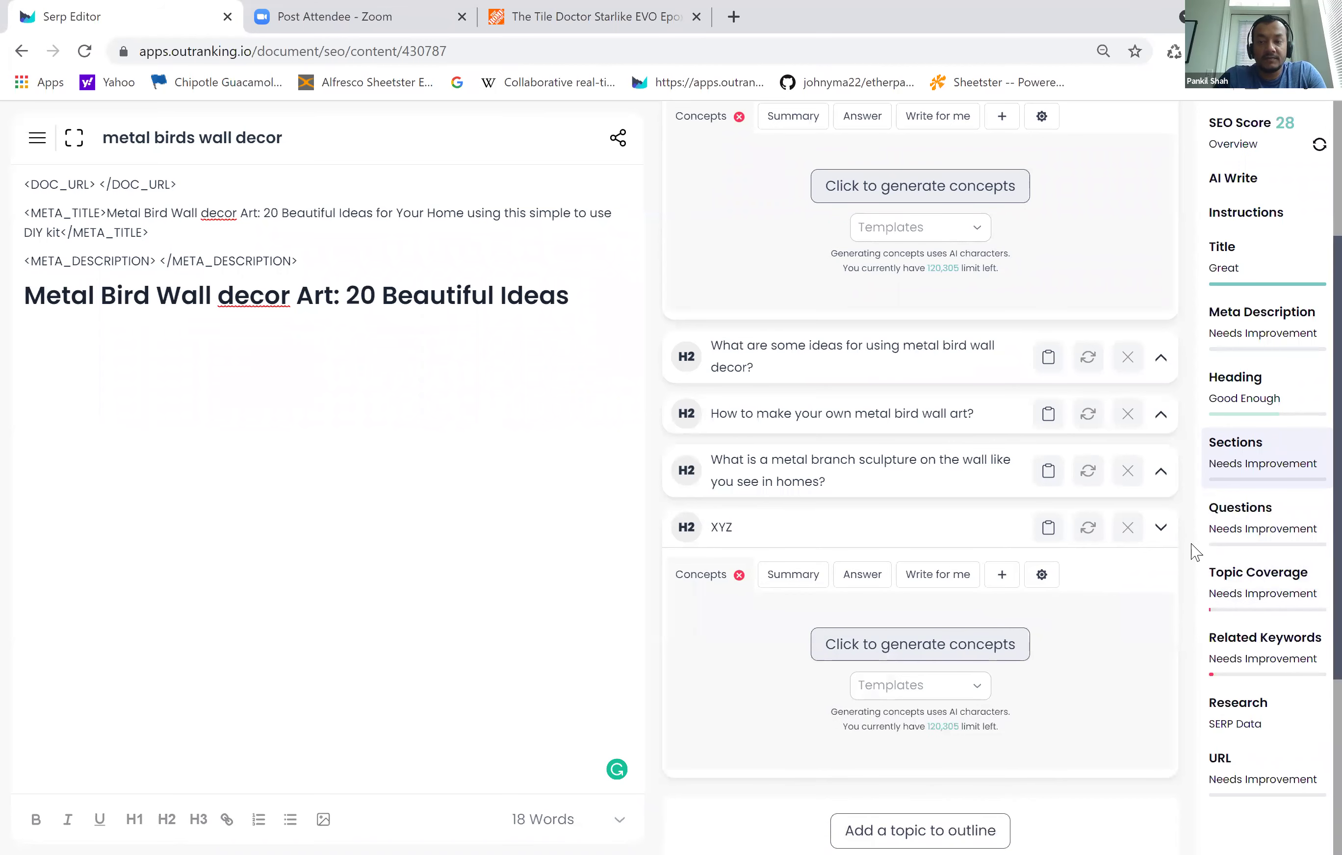
scroll(1189, 543, down, 1)
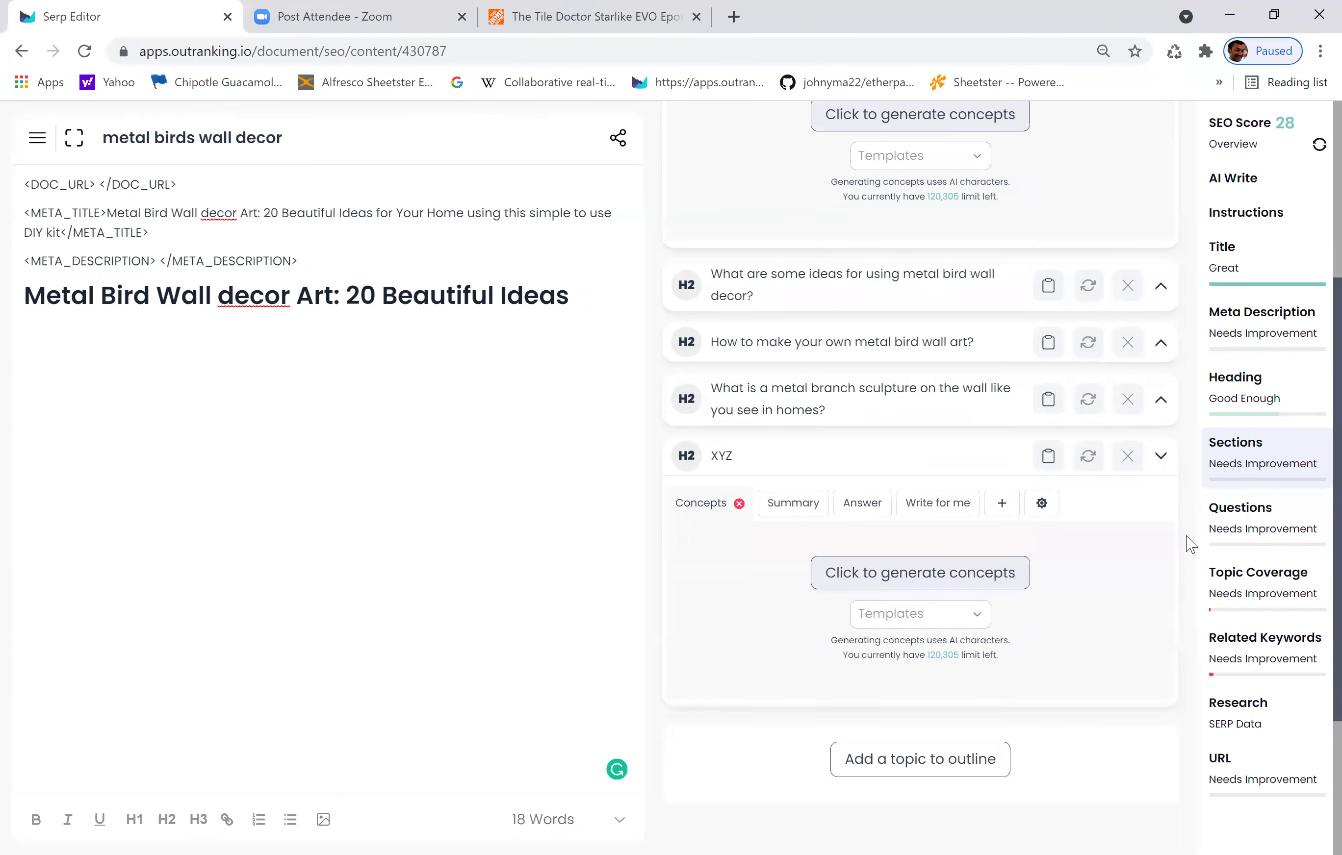
scroll(1105, 541, down, 3)
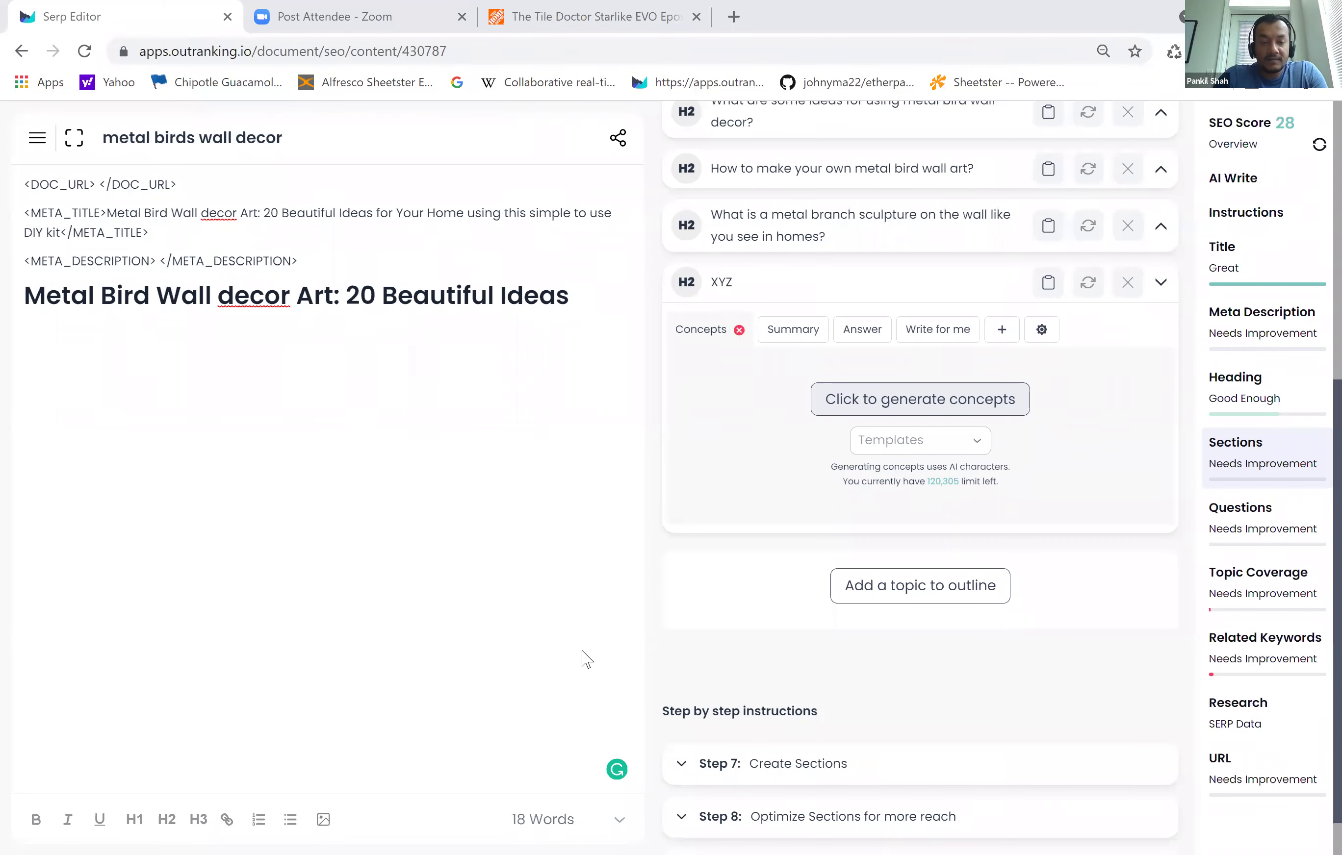
mouse_move(615, 751)
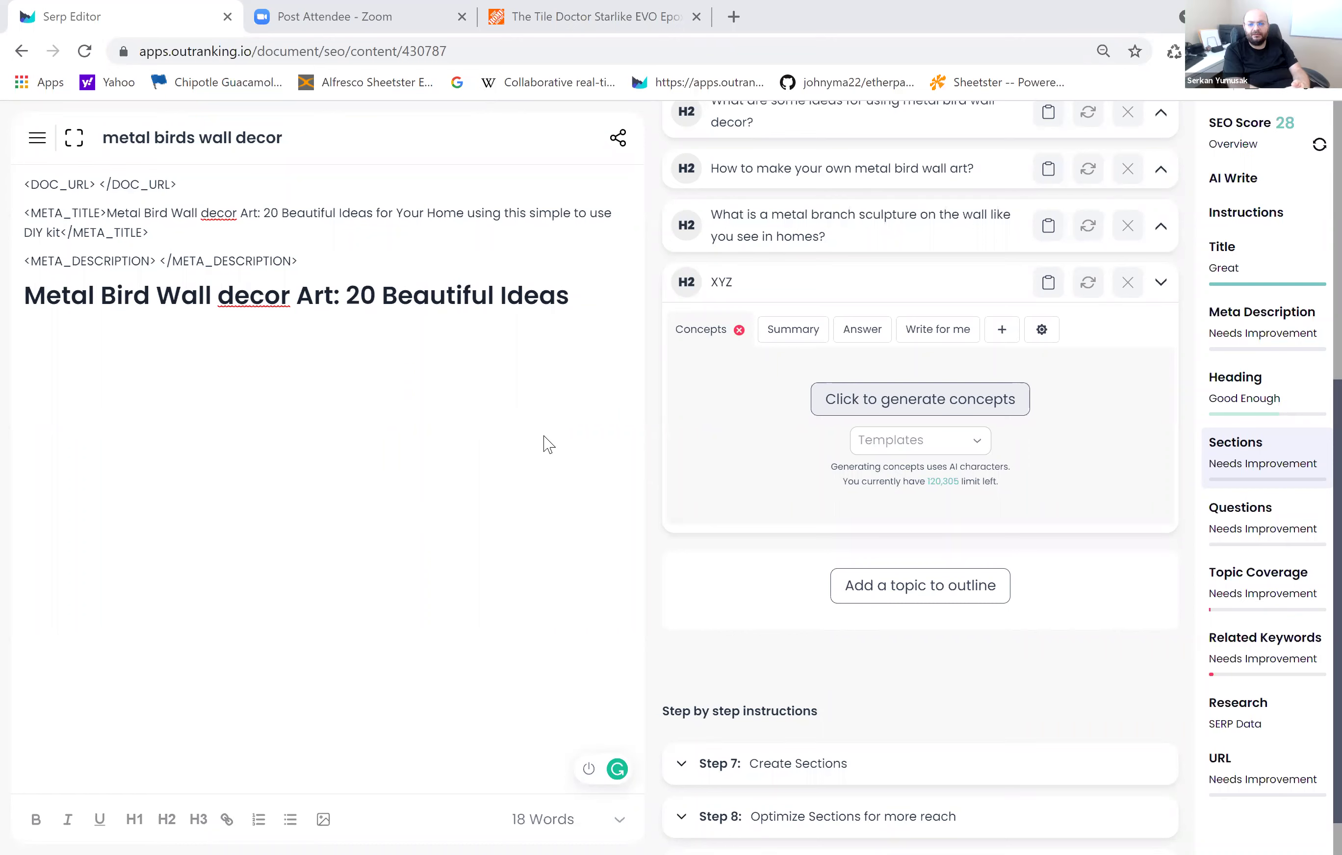
click(579, 311)
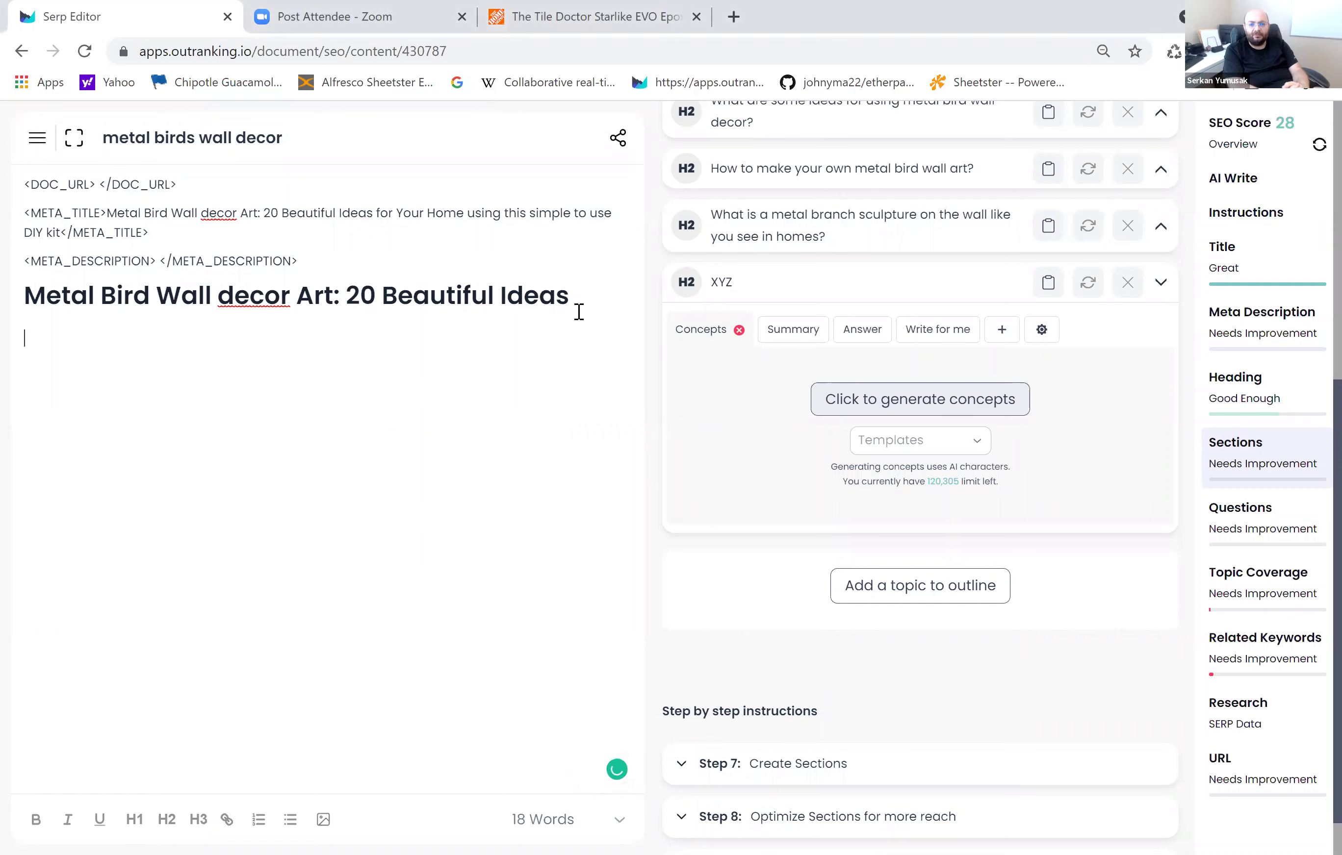
scroll(1101, 388, up, 8)
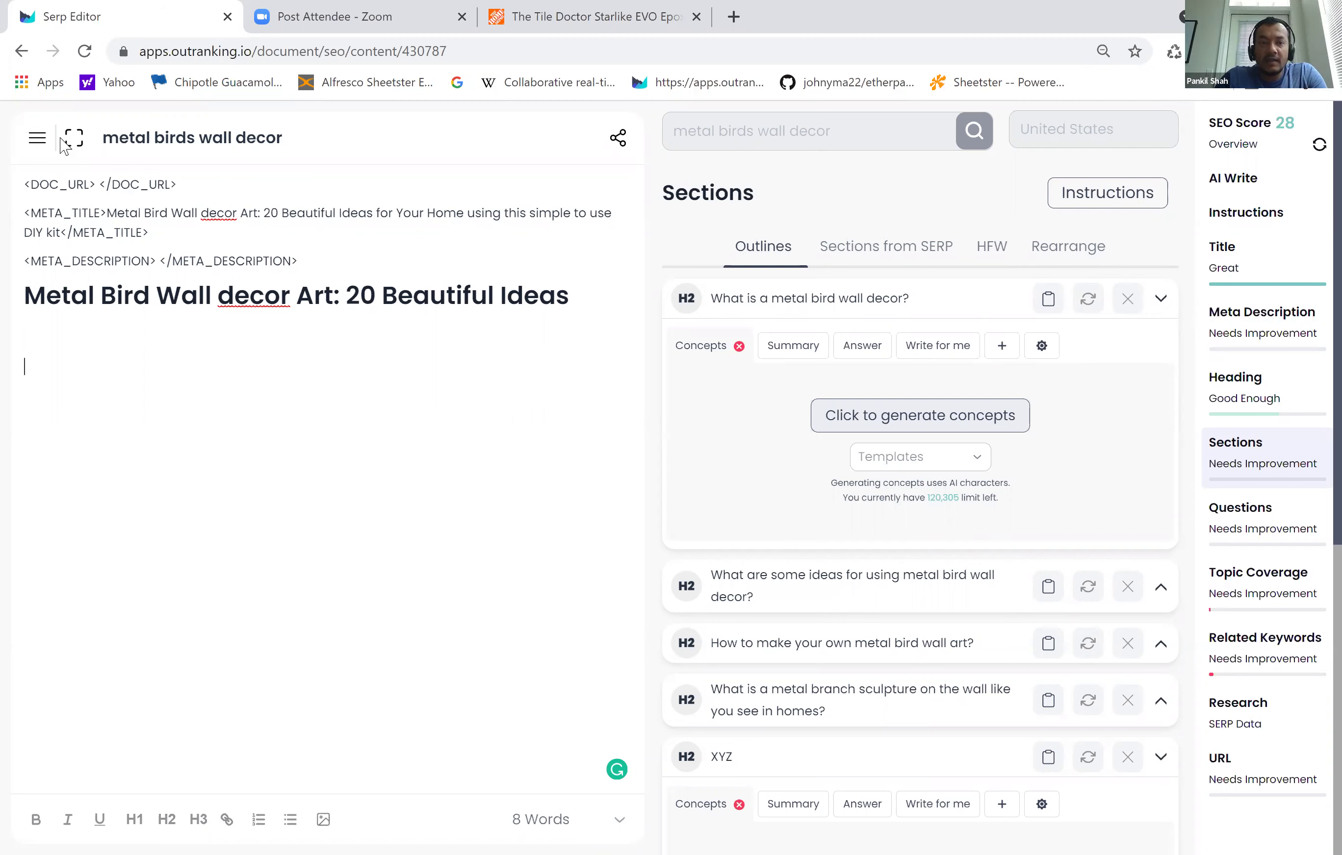
click(37, 138)
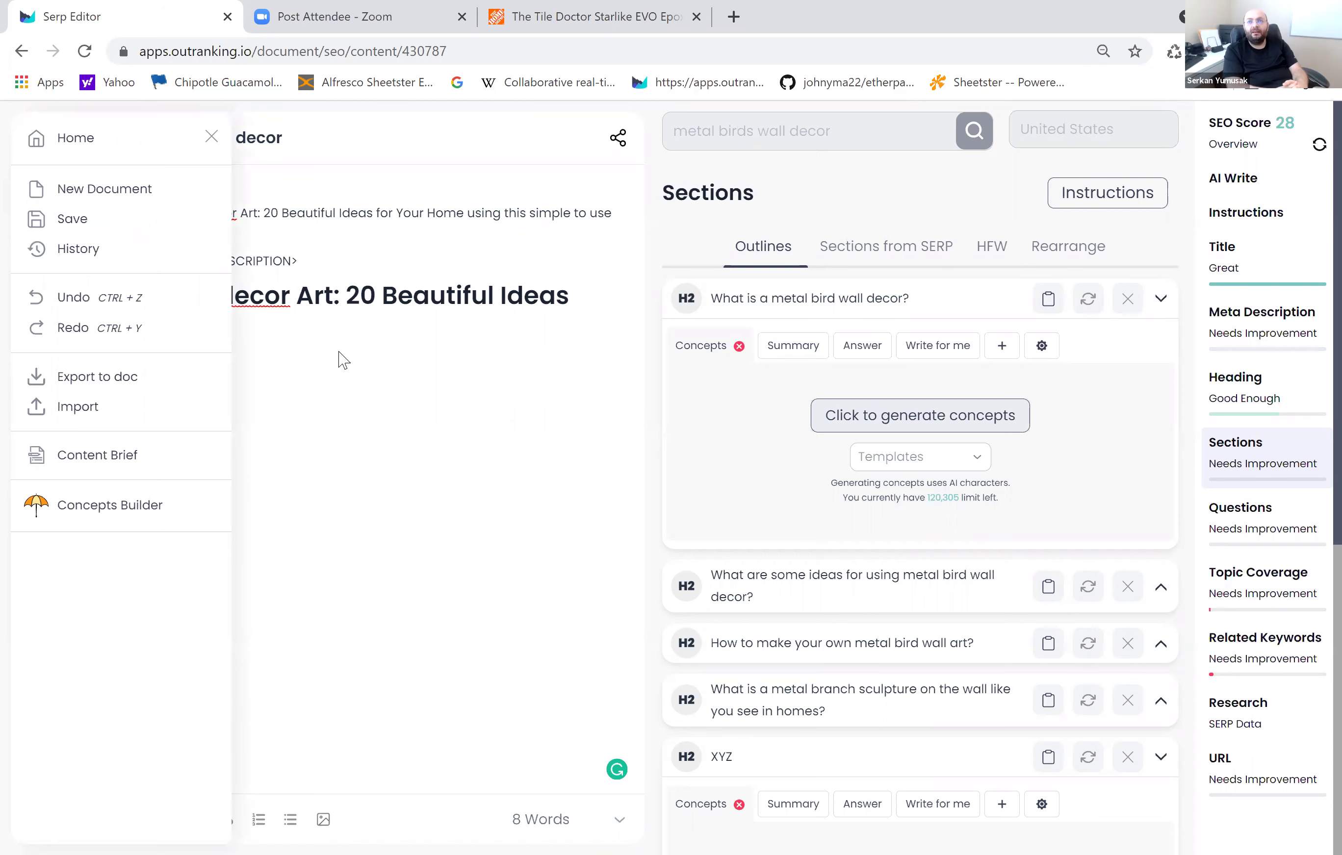
click(212, 136)
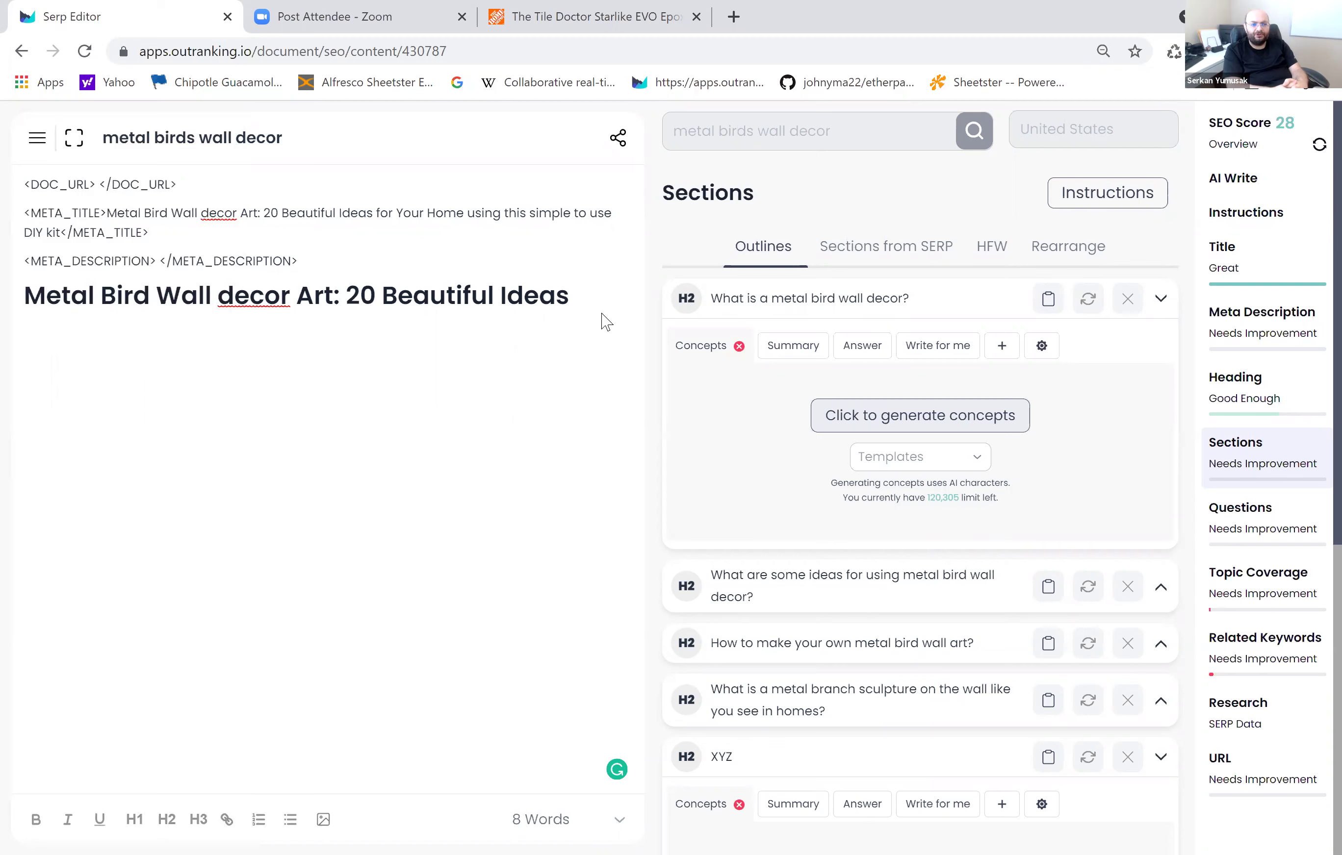
click(575, 297)
key(Return)
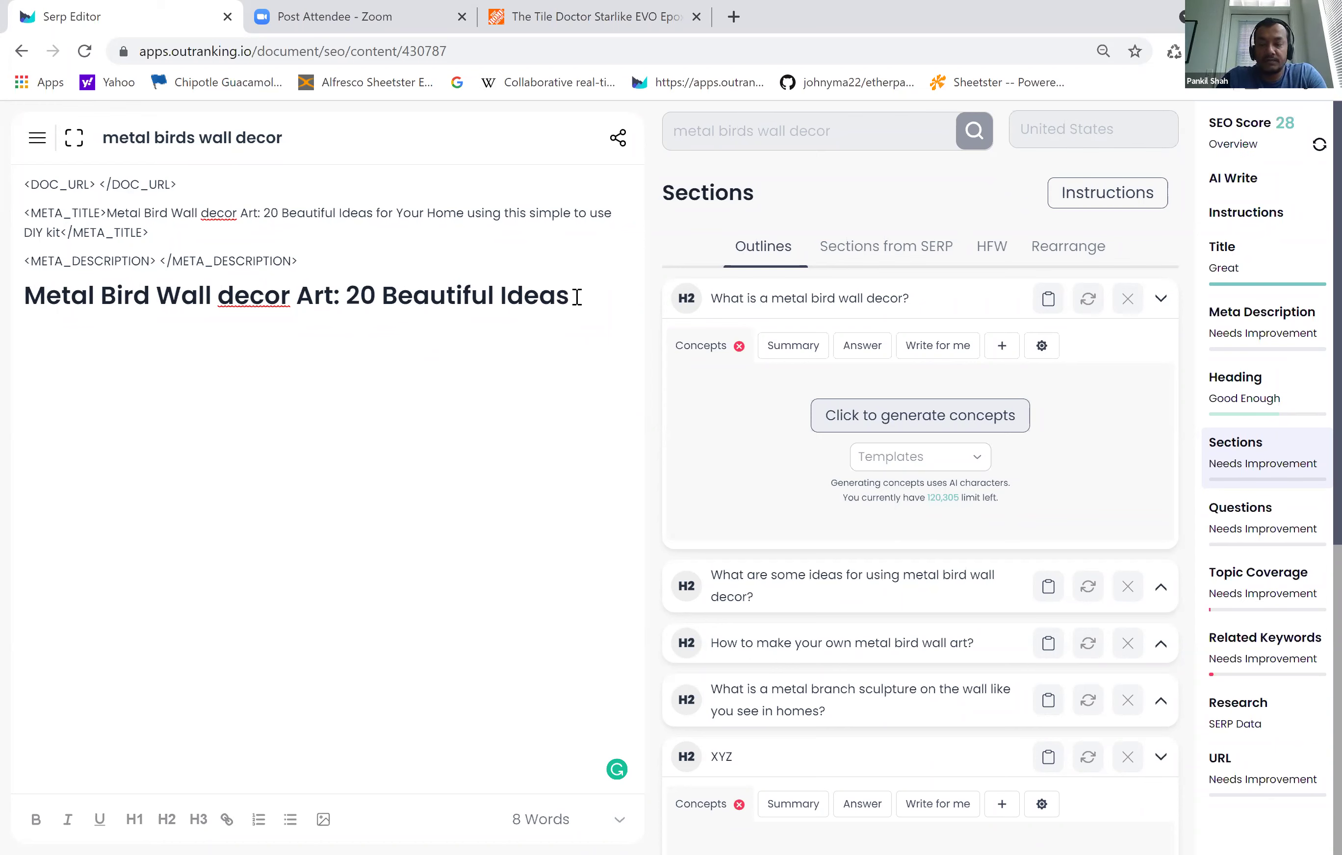
click(530, 336)
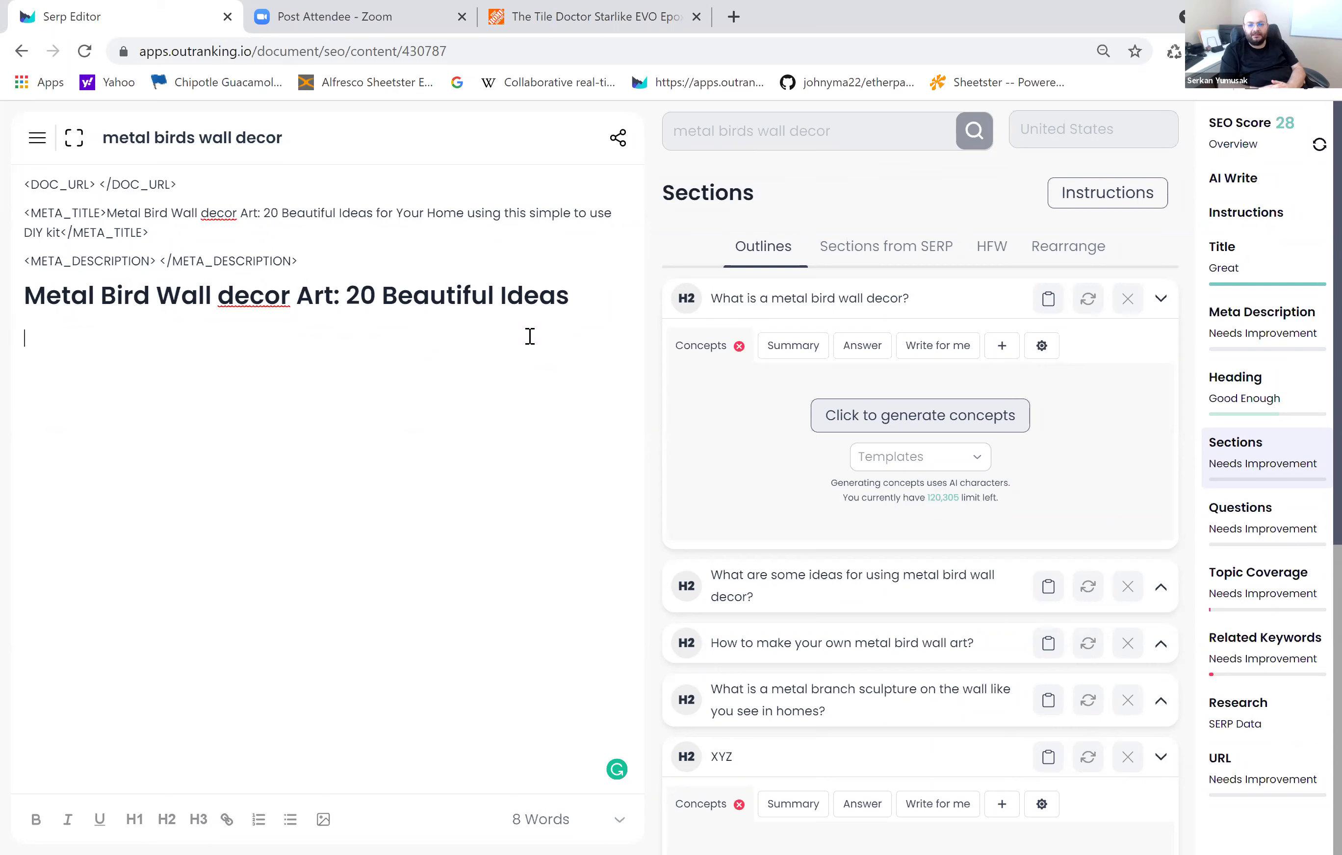
click(908, 458)
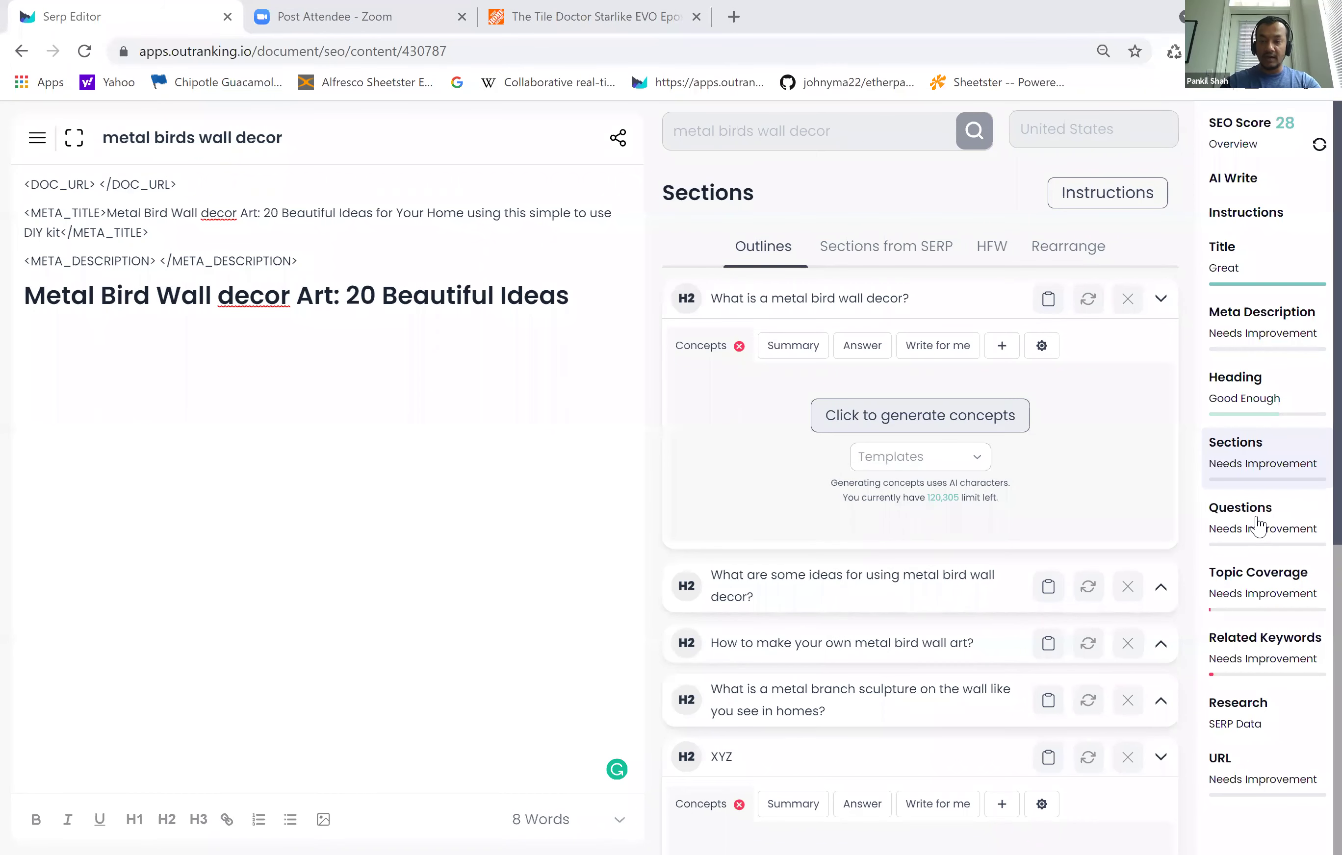
click(1194, 249)
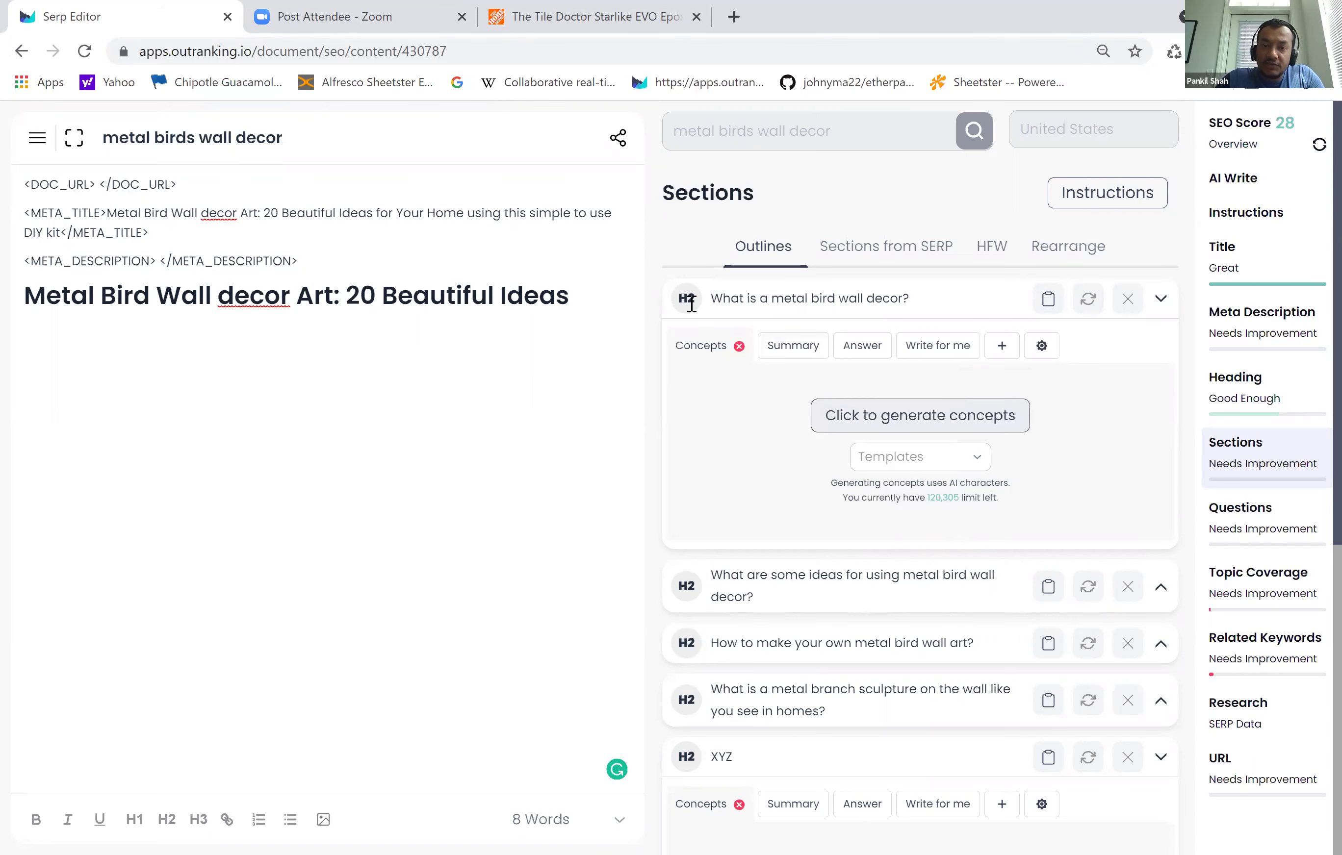
- Nest the wall decor ideas, make-your-own wall art and metal branch sculpture topics as H3 subheadings under "What is a metal bird wall decor?"
click(1161, 304)
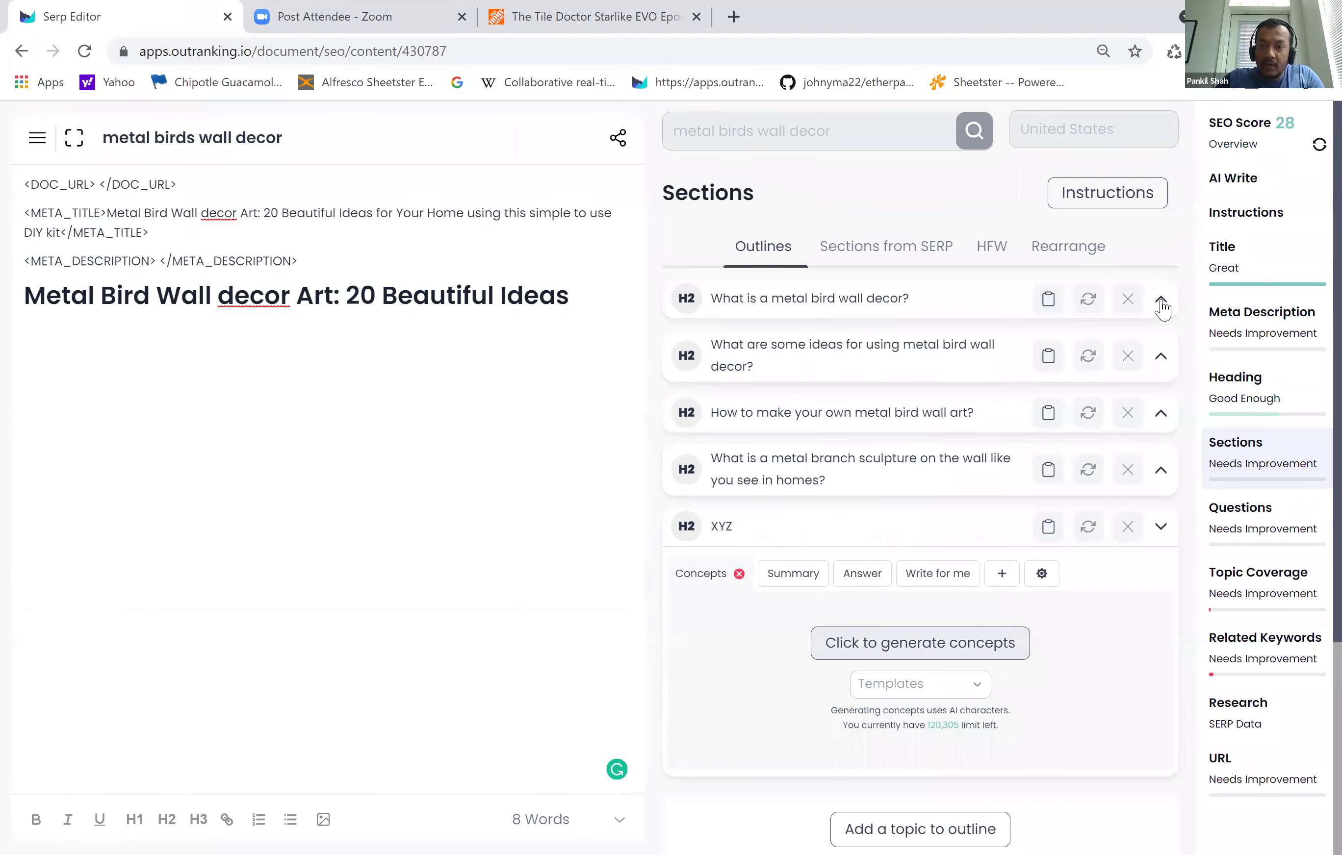
click(1161, 304)
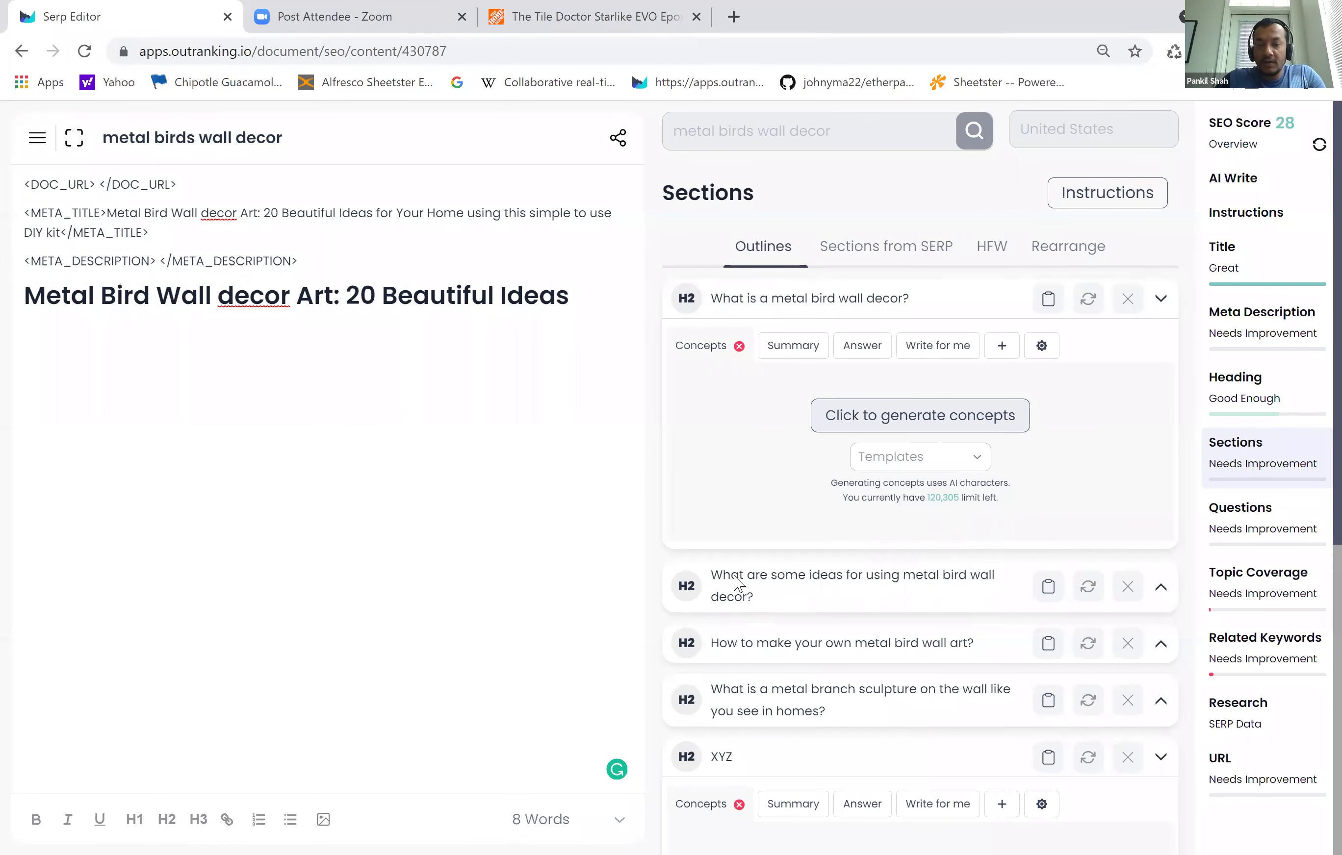
drag(742, 560, 745, 502)
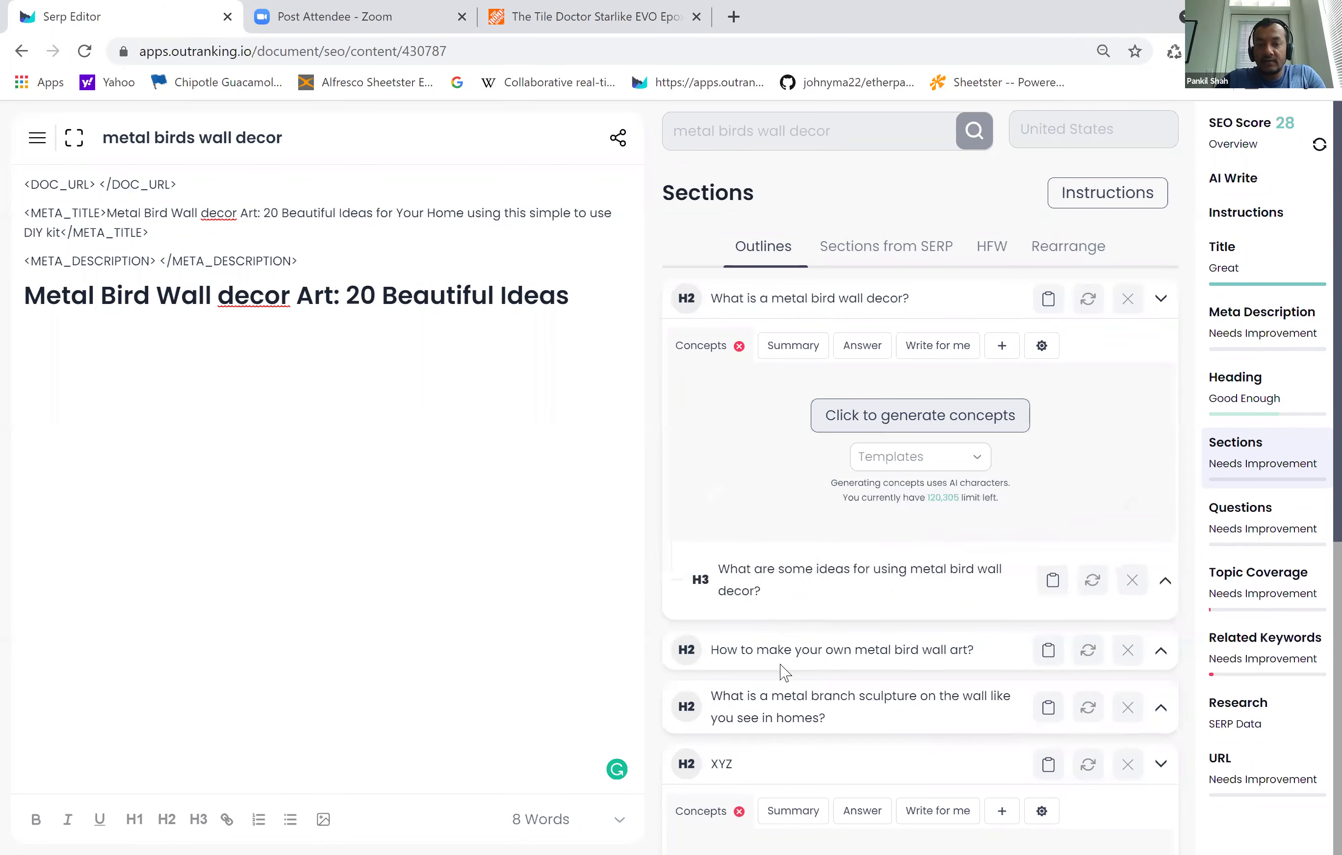
drag(784, 671, 774, 614)
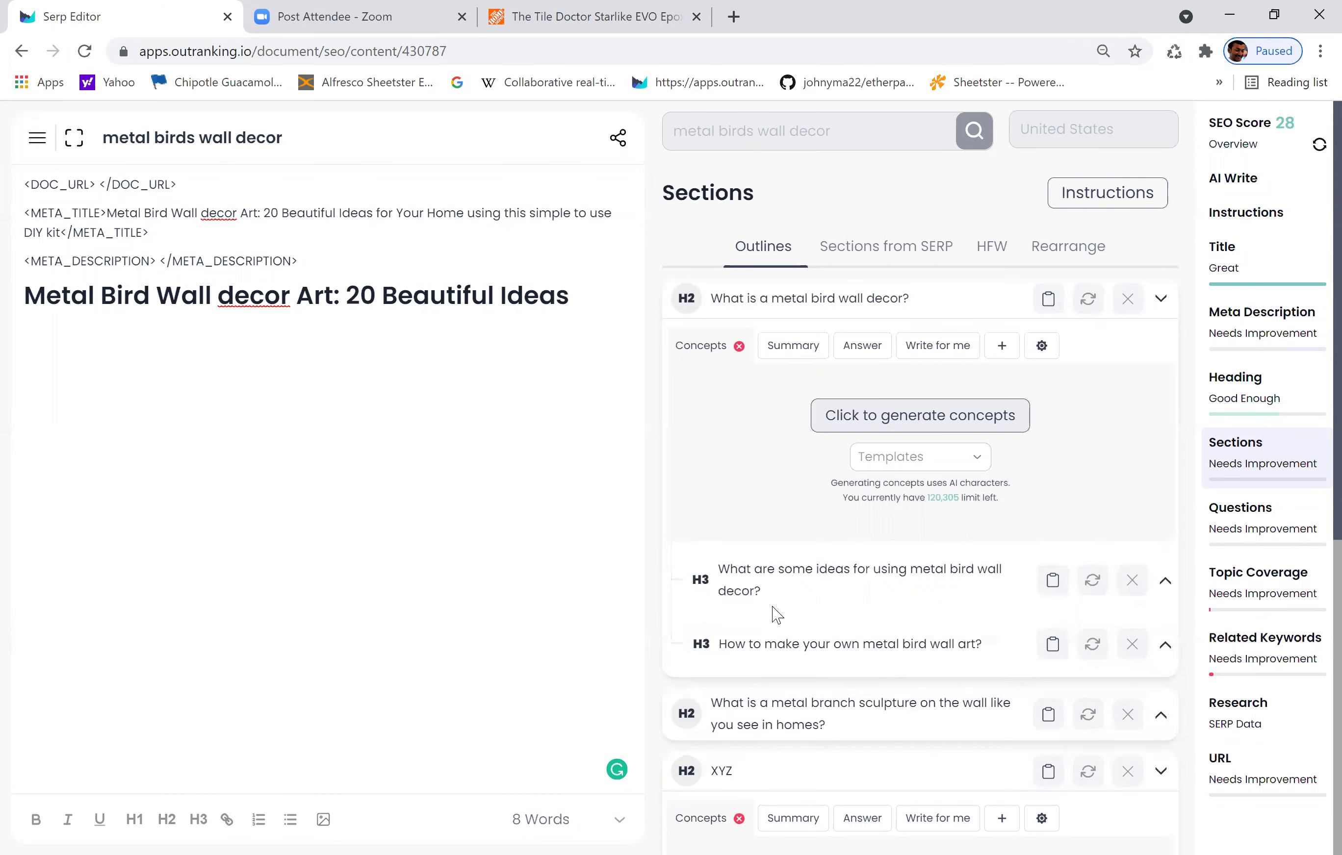
scroll(818, 665, down, 4)
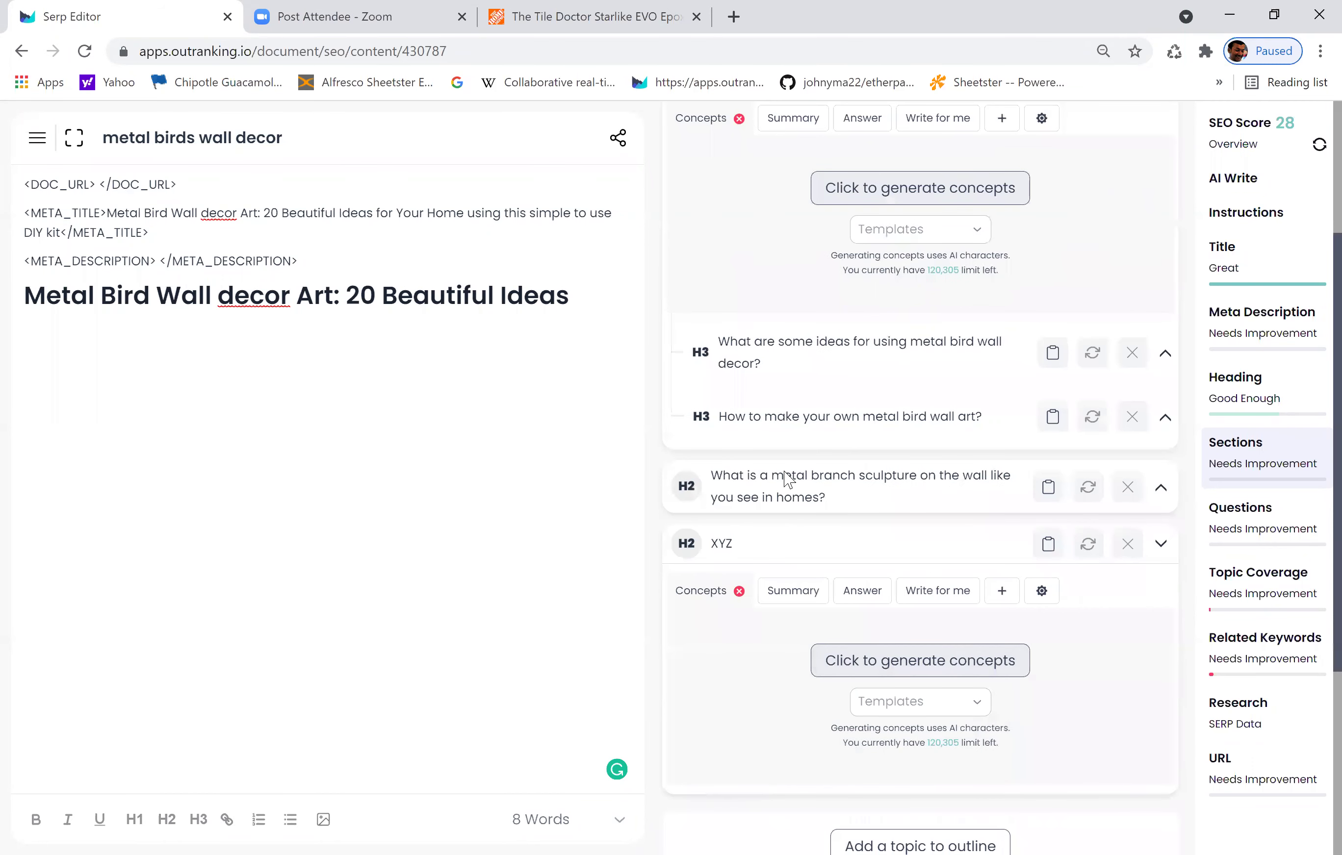
drag(787, 429, 733, 405)
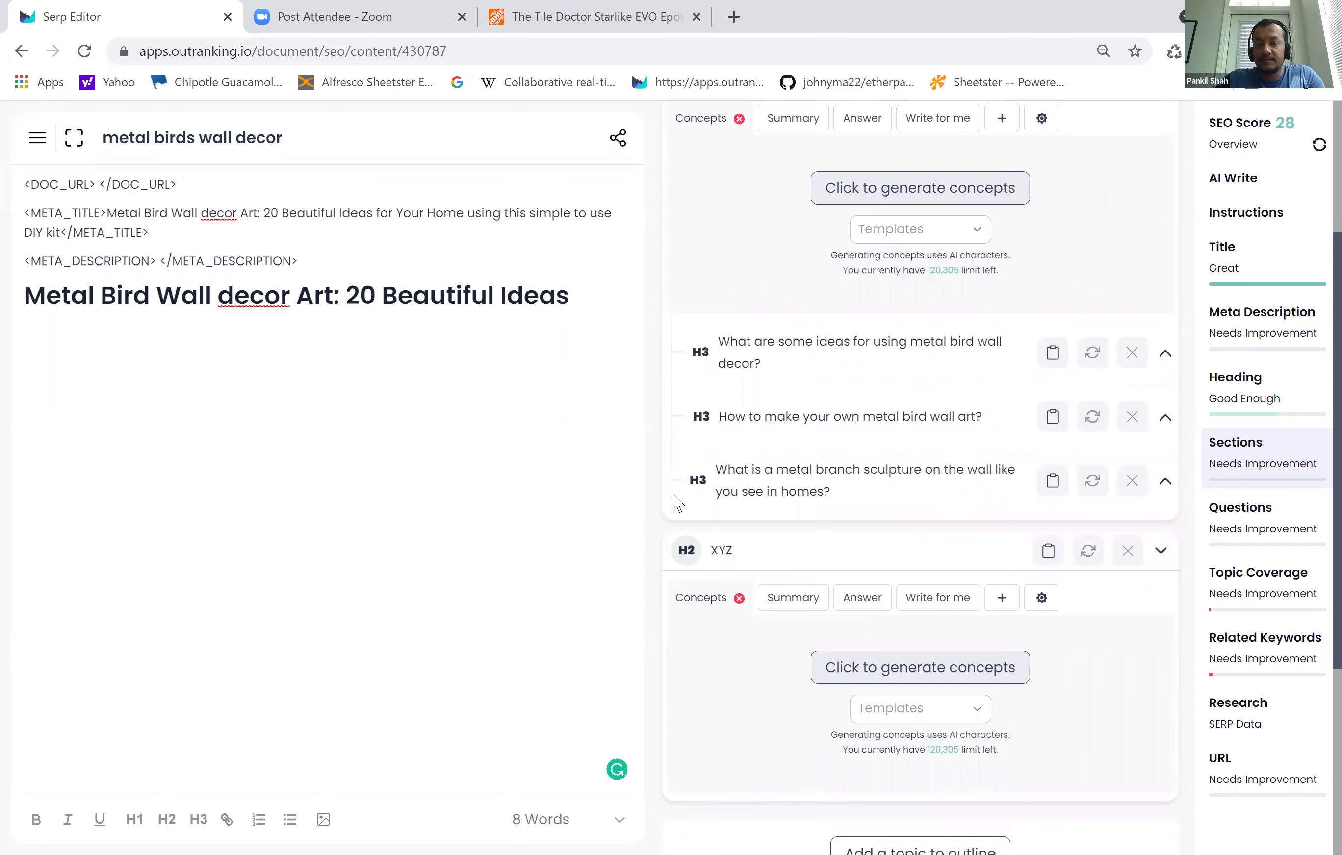
scroll(797, 576, down, 6)
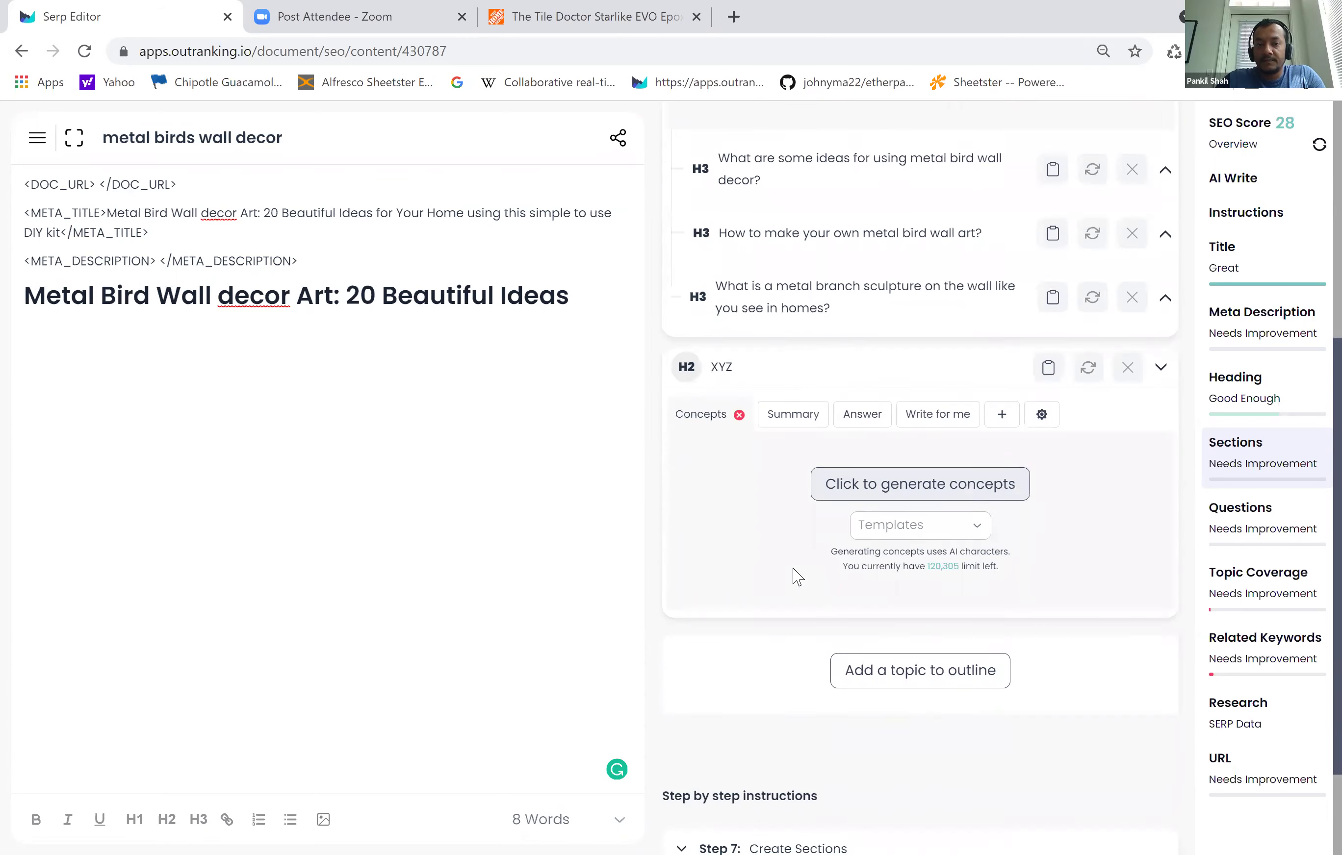
scroll(796, 576, up, 10)
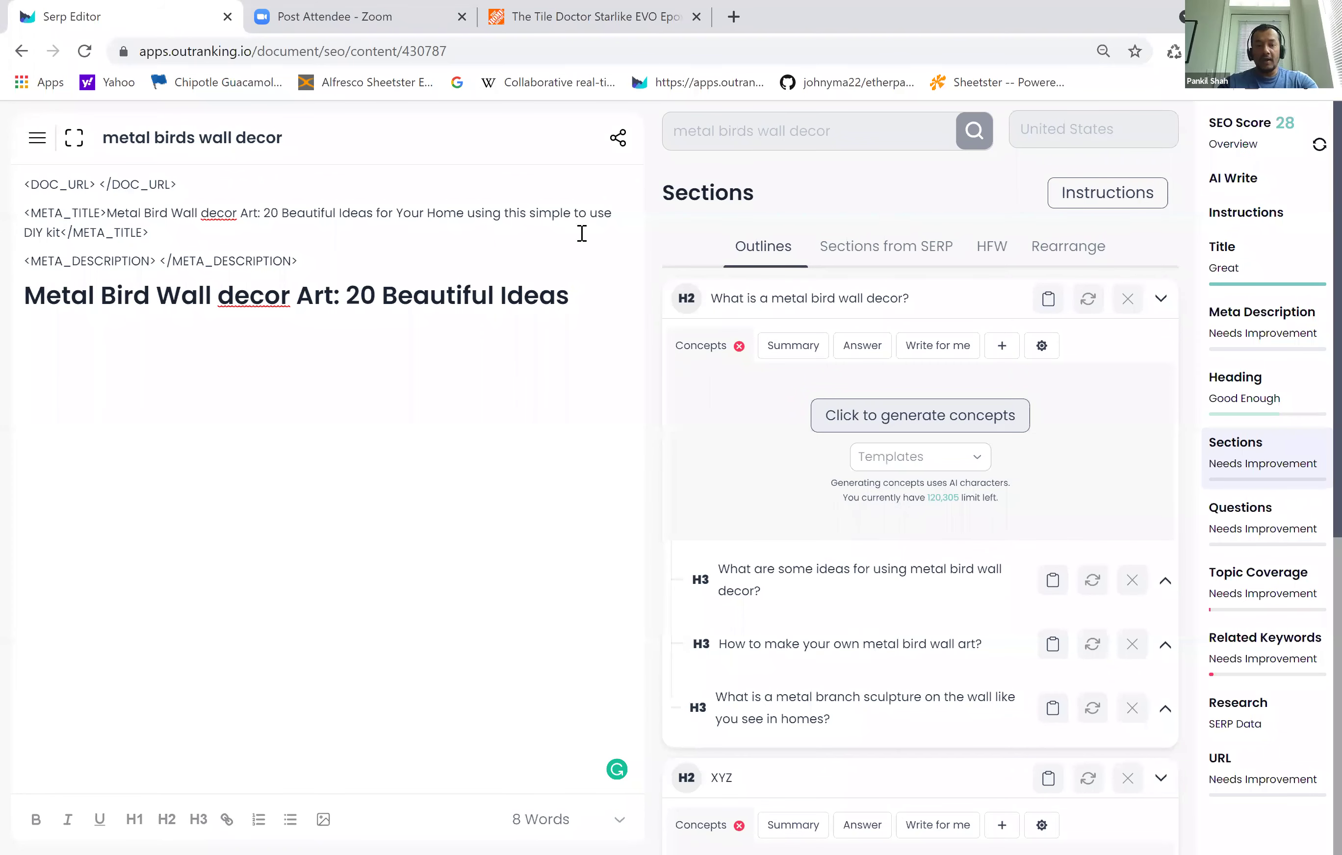
- Insert the outline heading "What is a metal bird wall decor?" on a new line below the article's main heading
mouse_move(800, 356)
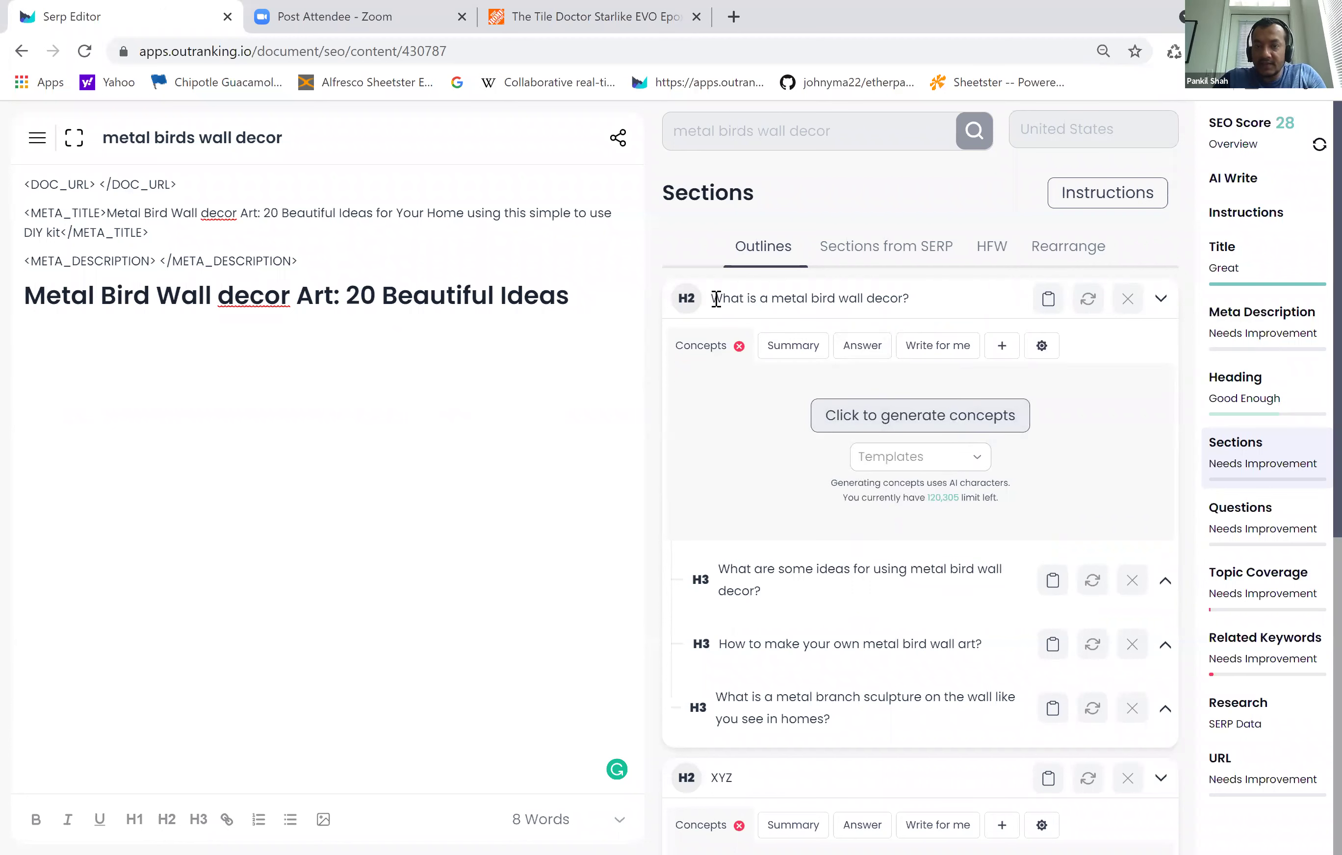
drag(714, 299, 914, 299)
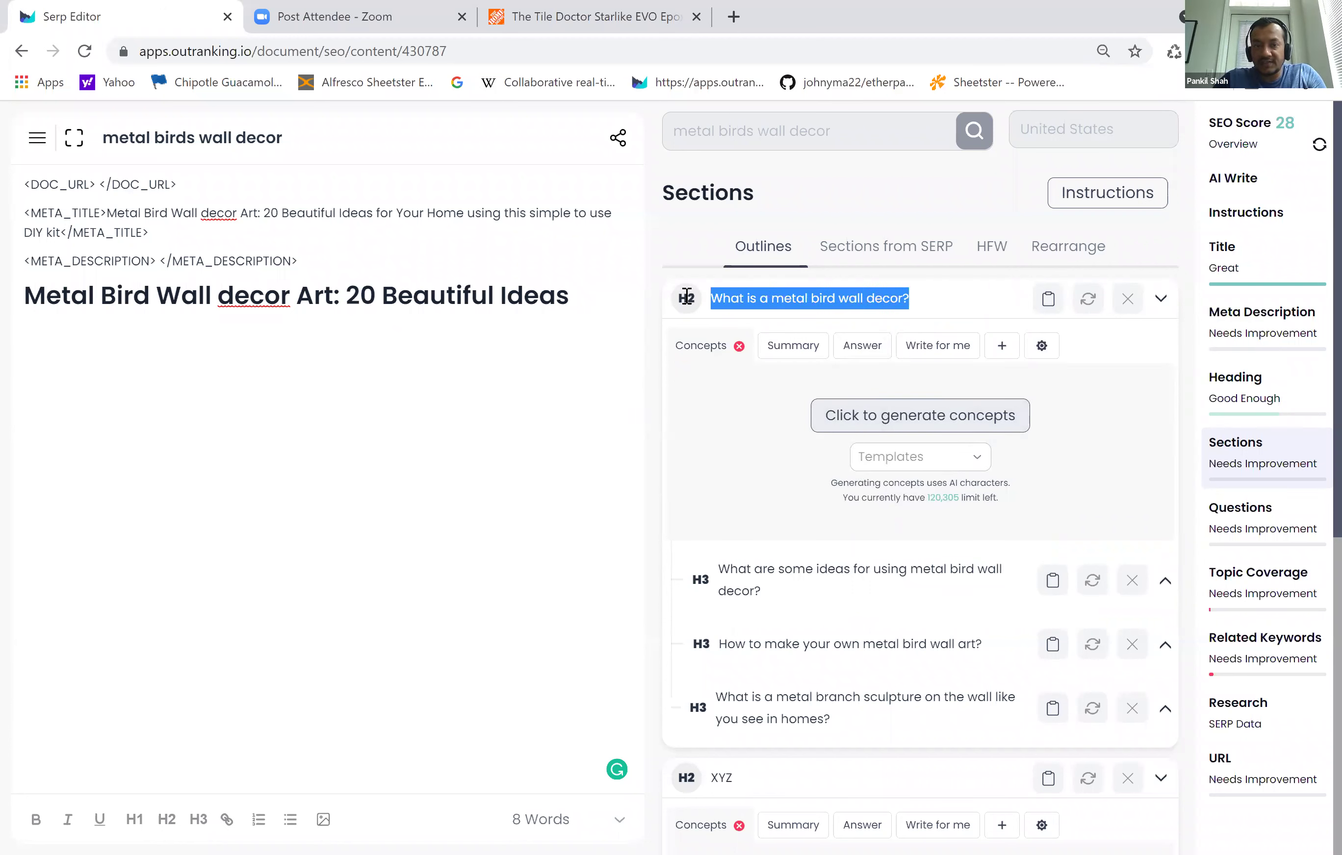
click(604, 303)
key(Return)
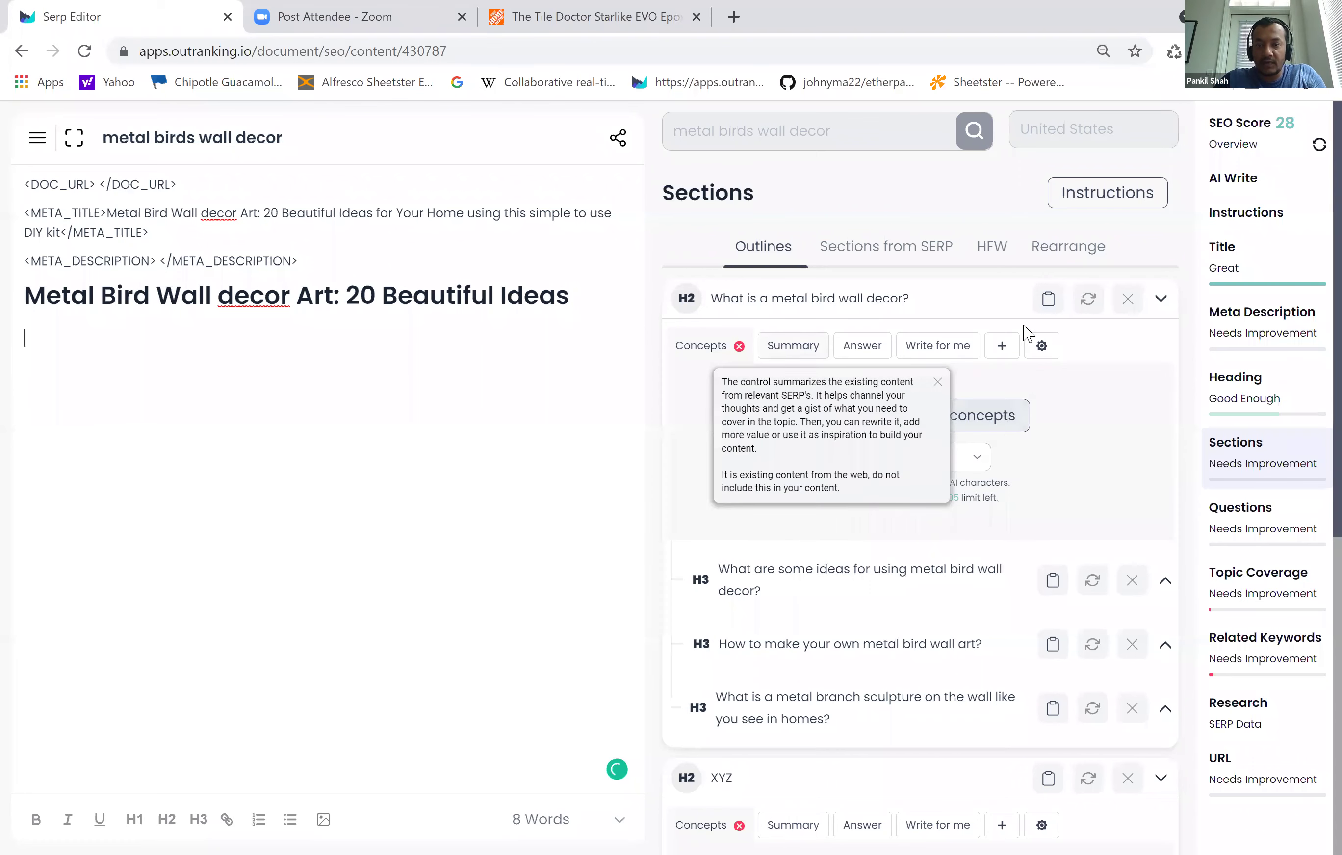
click(1047, 298)
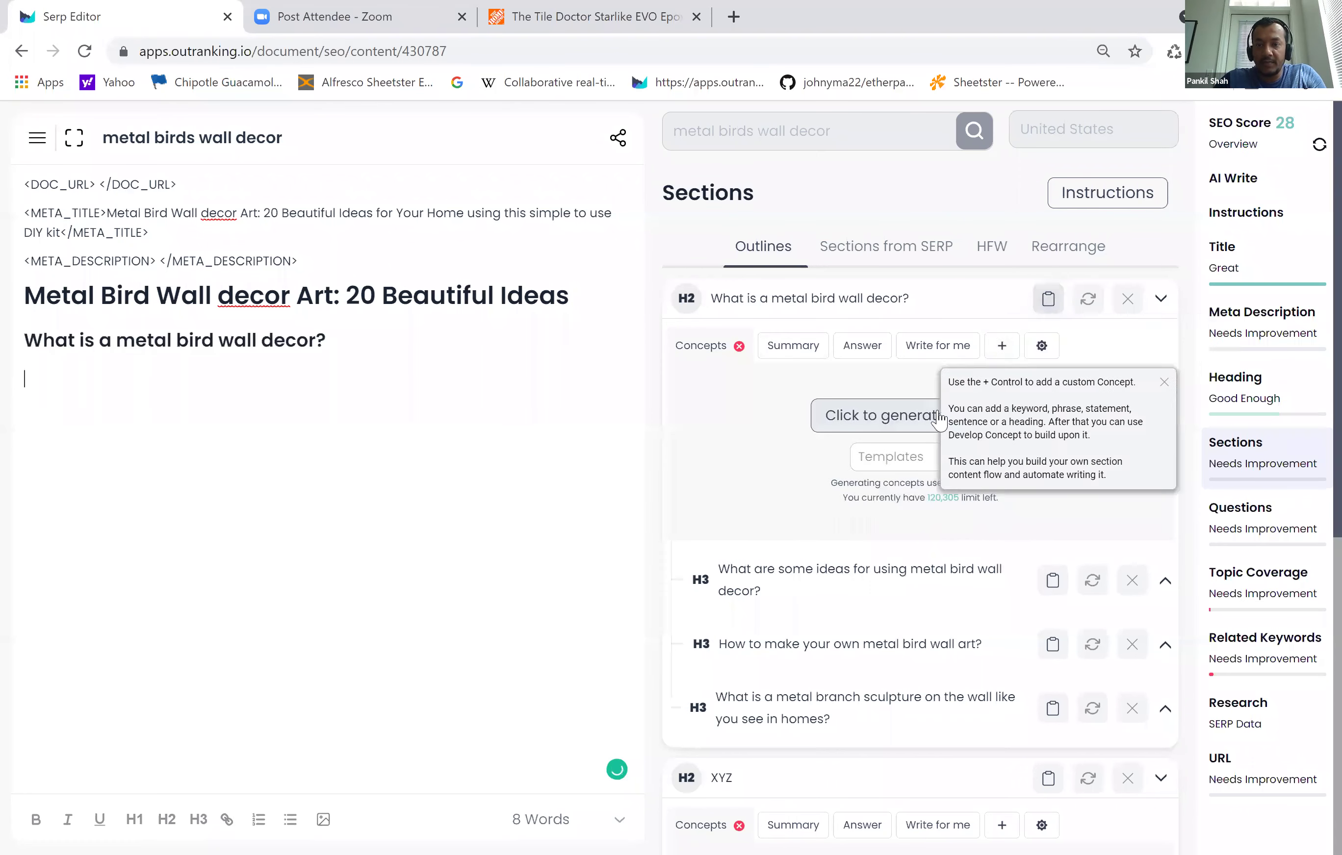
- Generate an AI answer paragraph under "What is a metal bird wall decor?" and start a new line after it
click(851, 346)
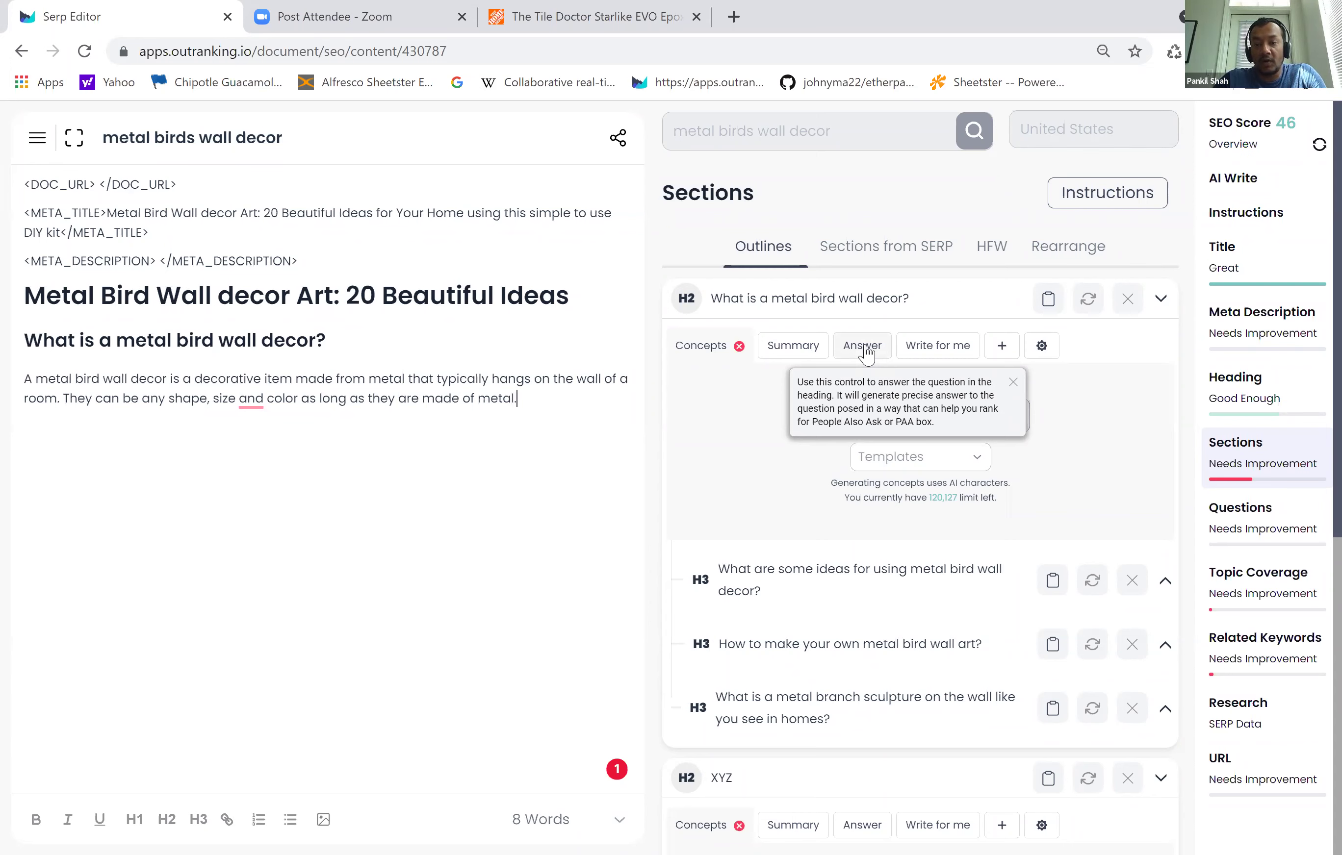
click(525, 401)
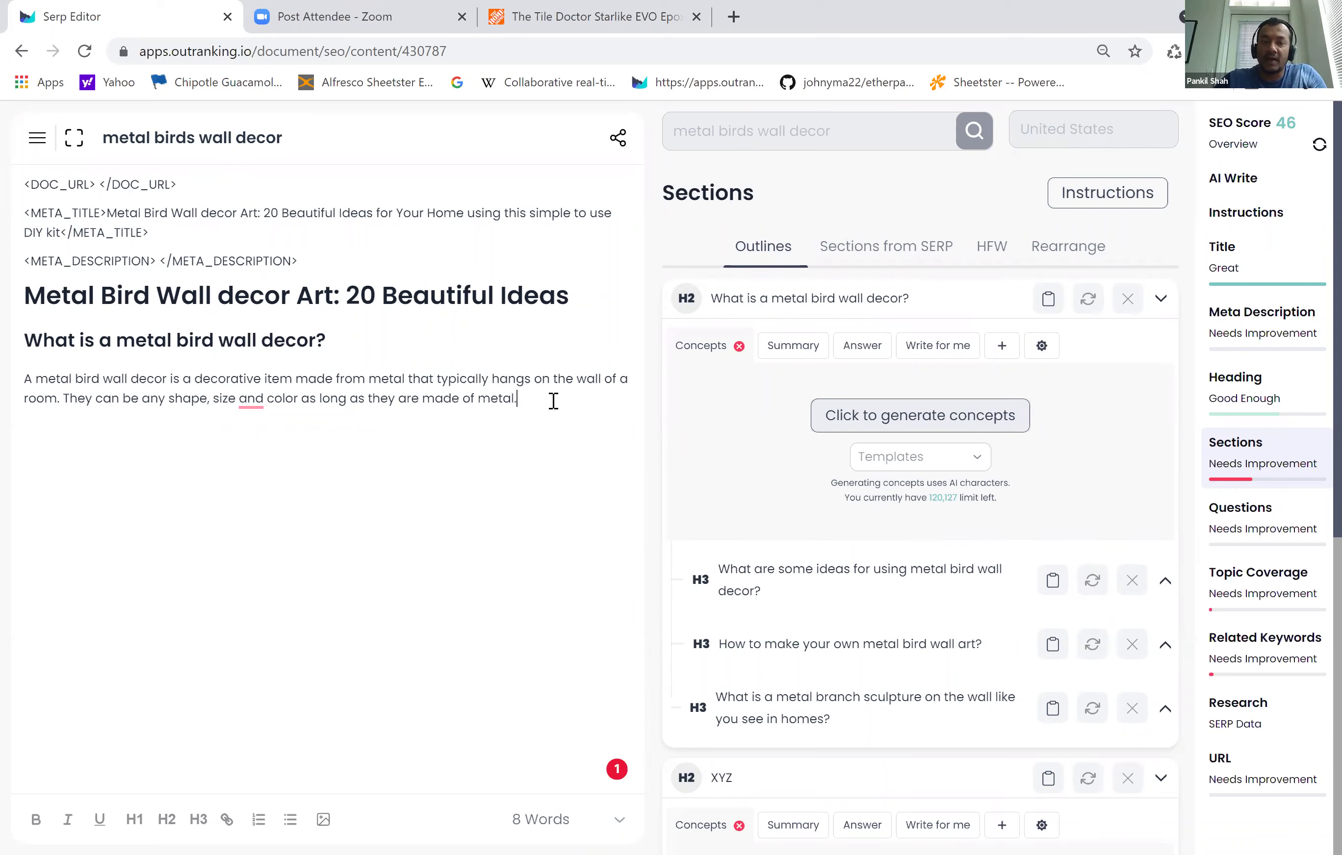
key(Return)
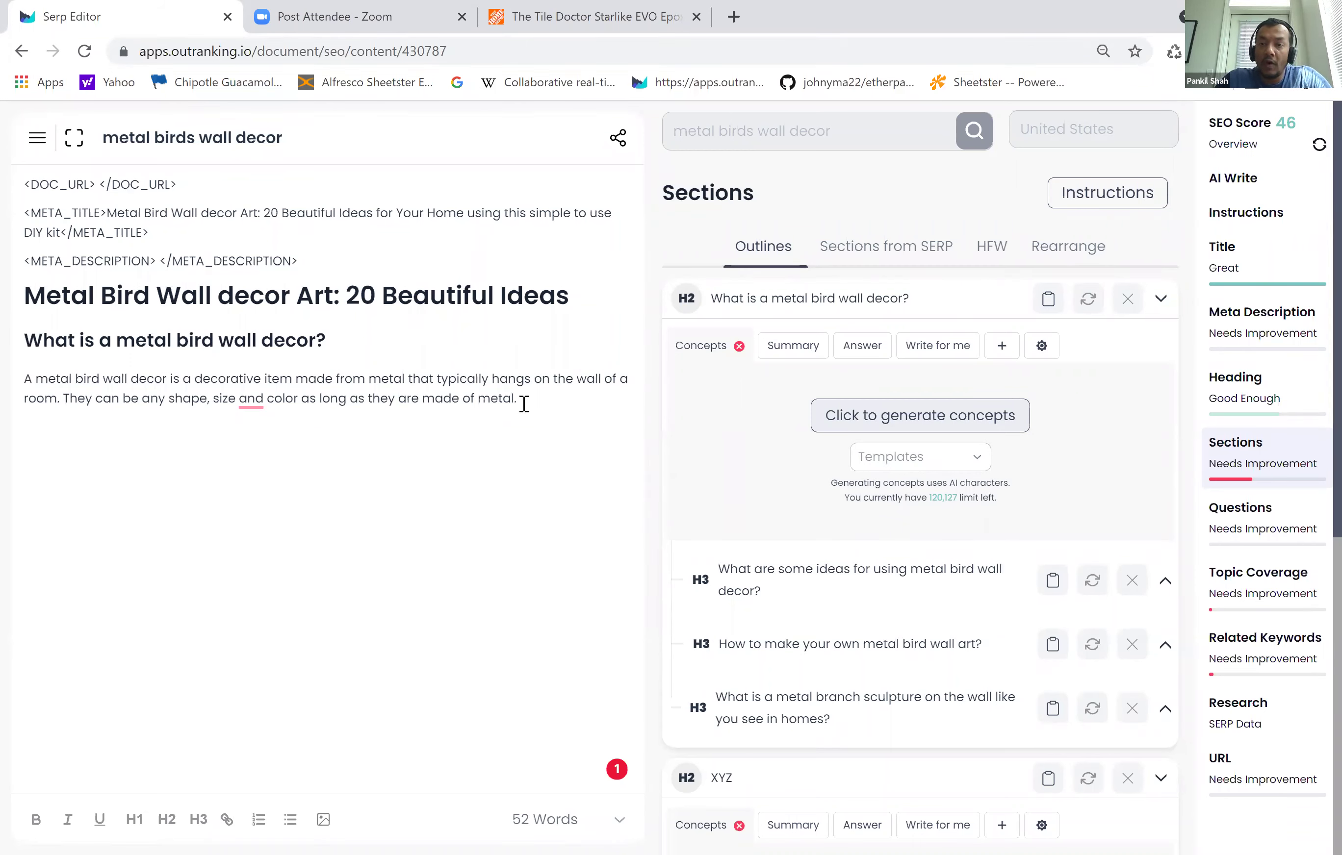
mouse_move(929, 345)
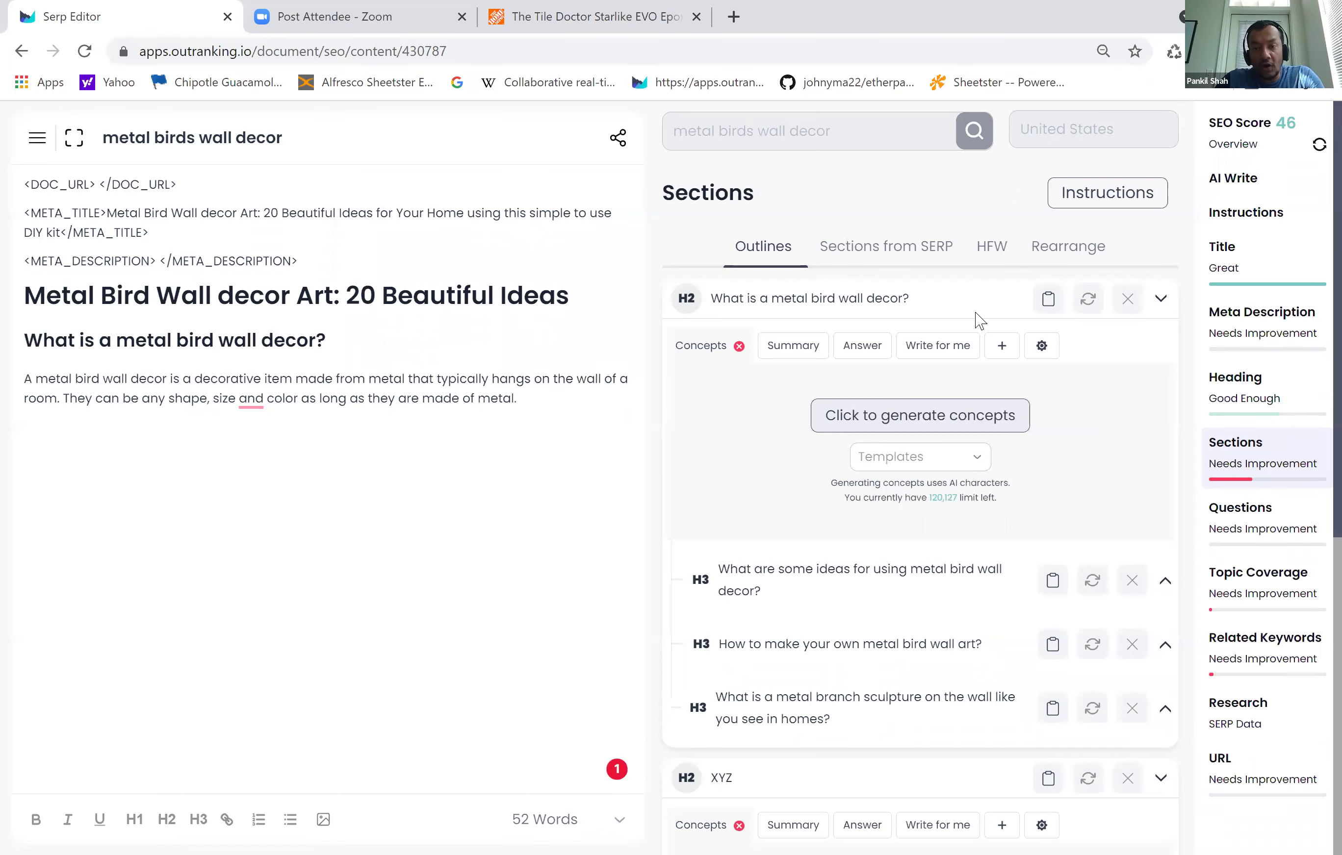
click(942, 353)
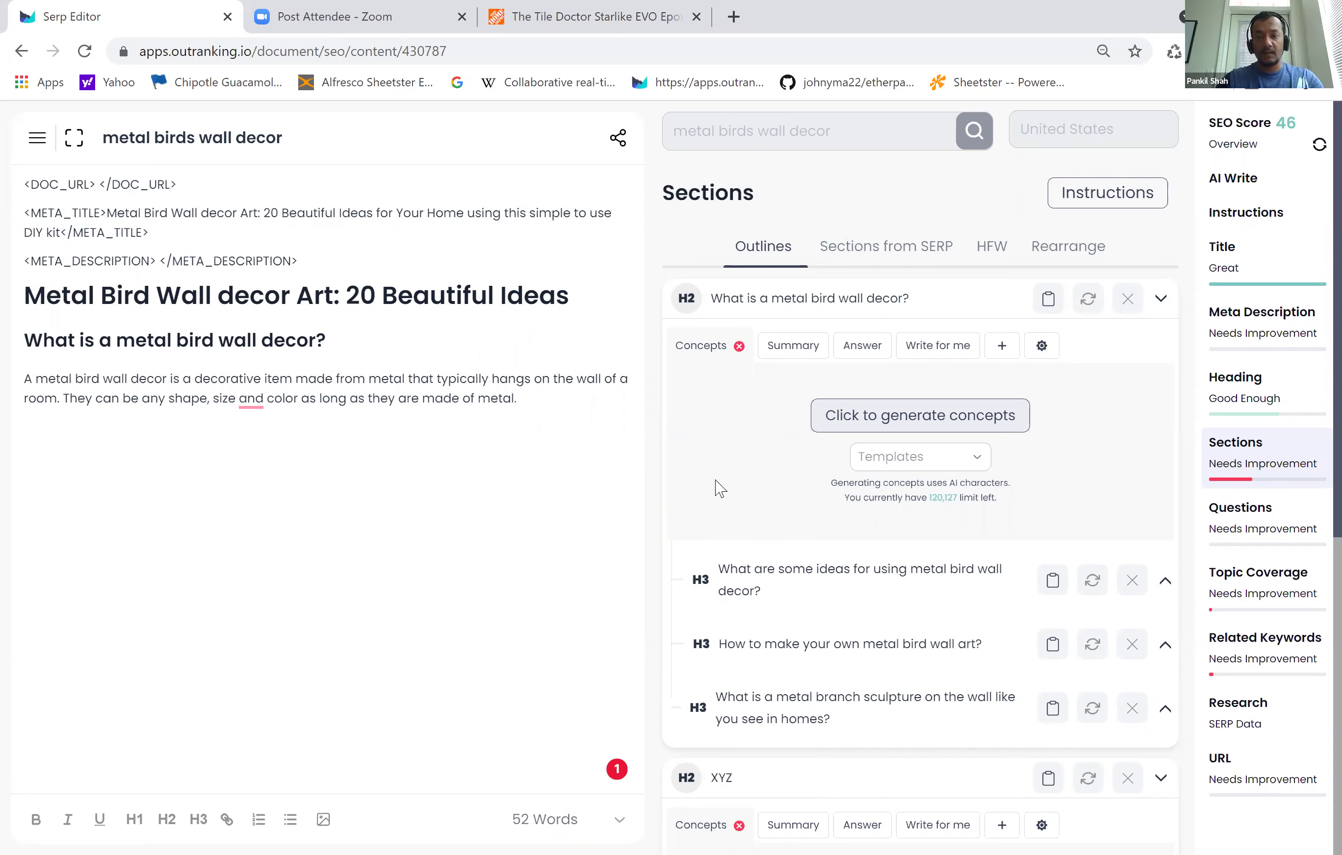
mouse_move(937, 466)
mouse_move(621, 773)
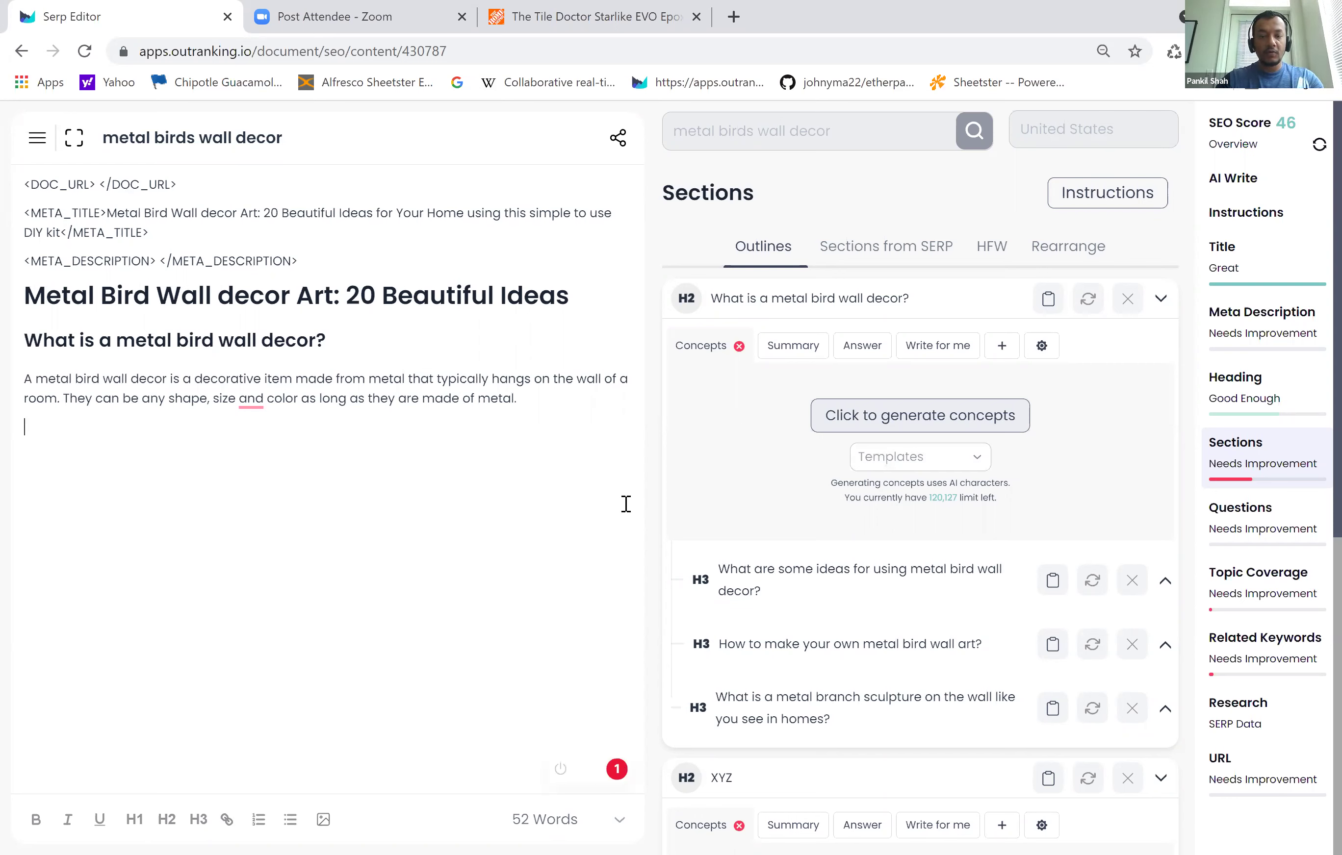
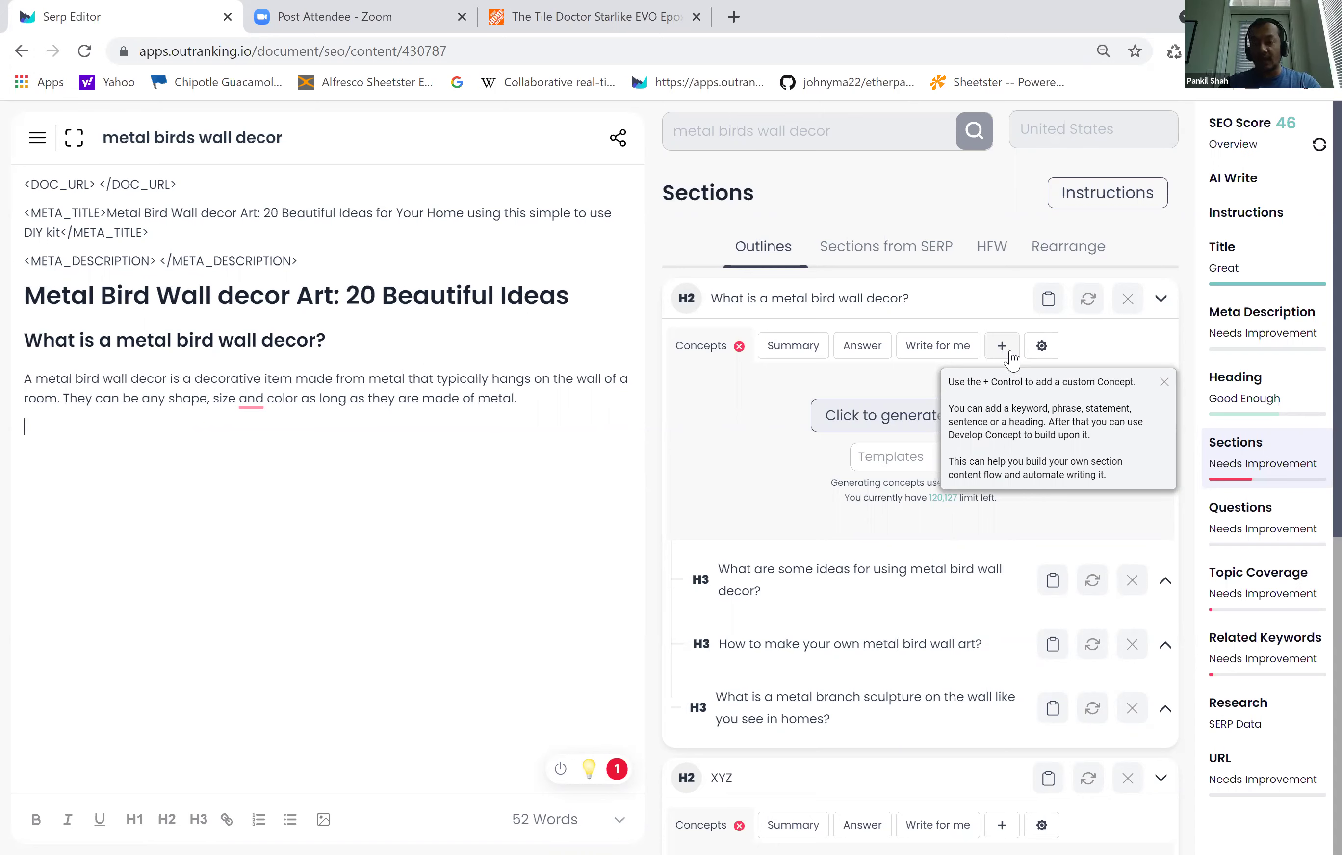
click(1041, 345)
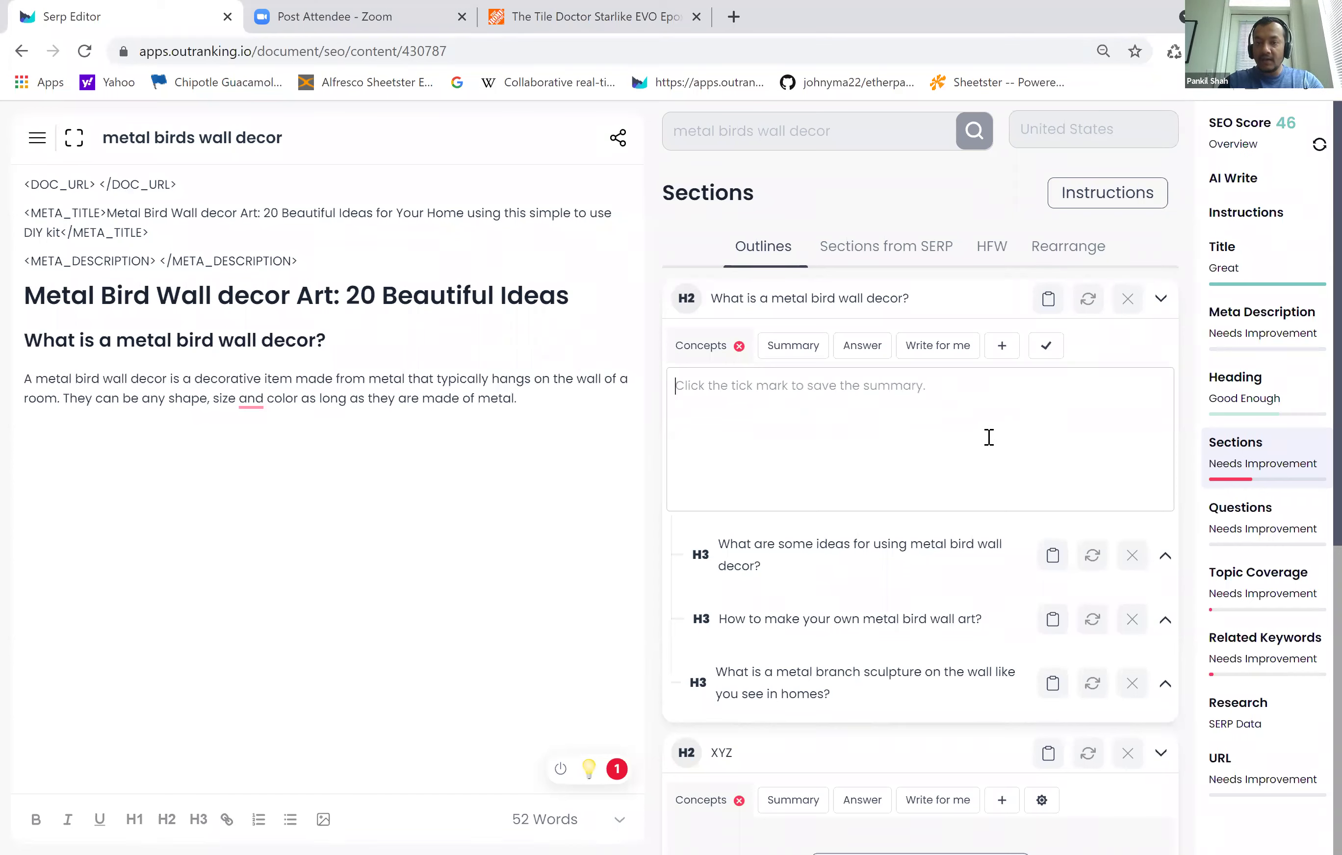
click(1046, 346)
click(1002, 345)
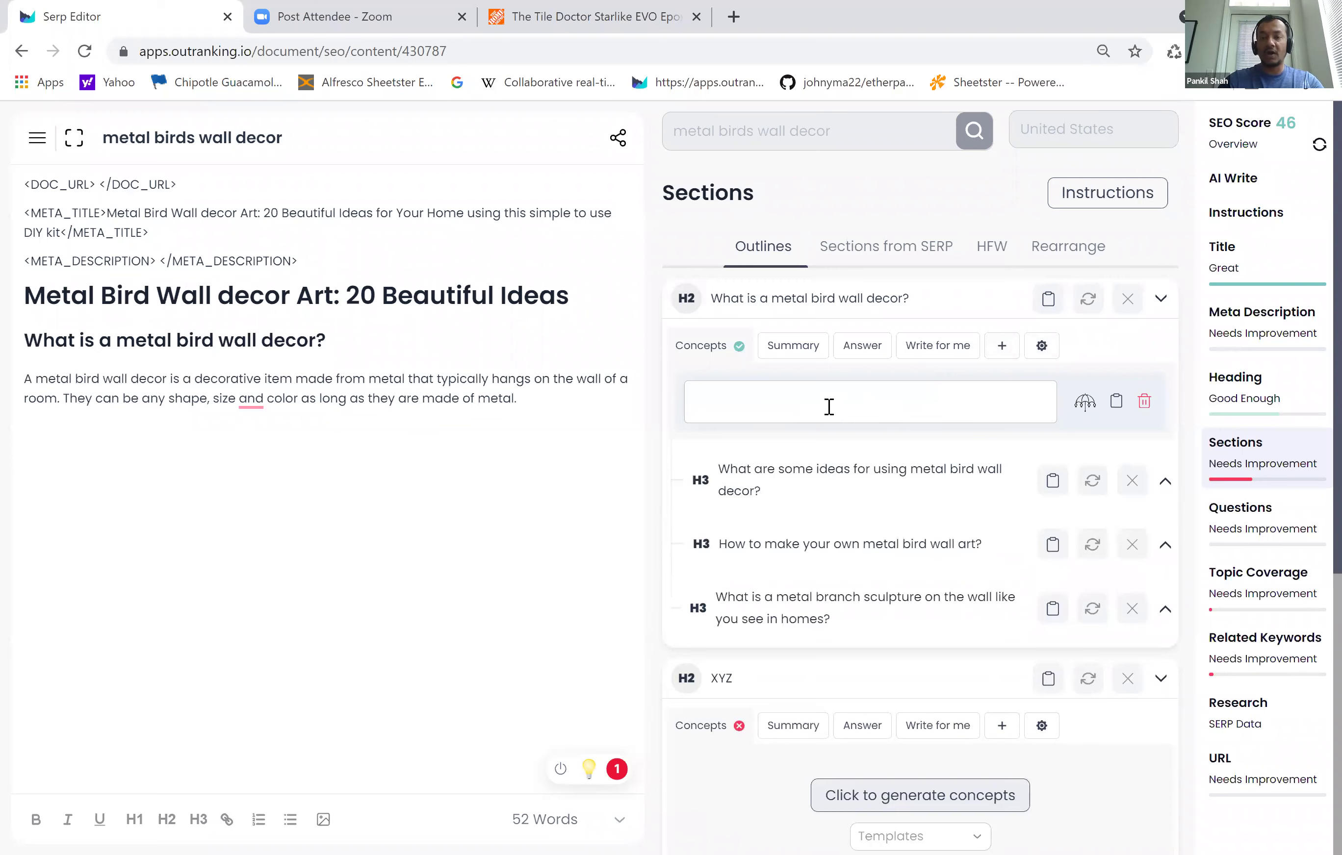
mouse_move(1060, 339)
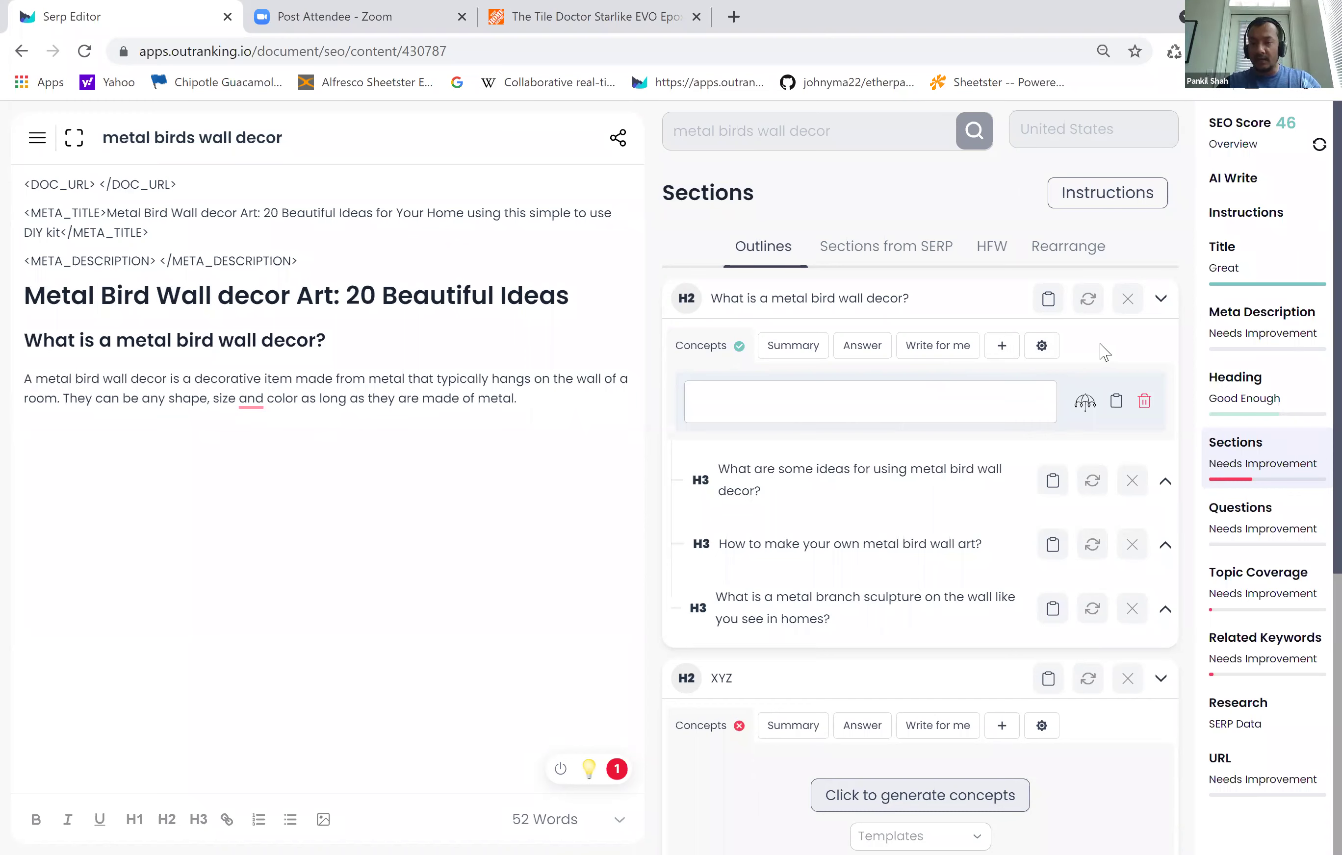
click(1145, 401)
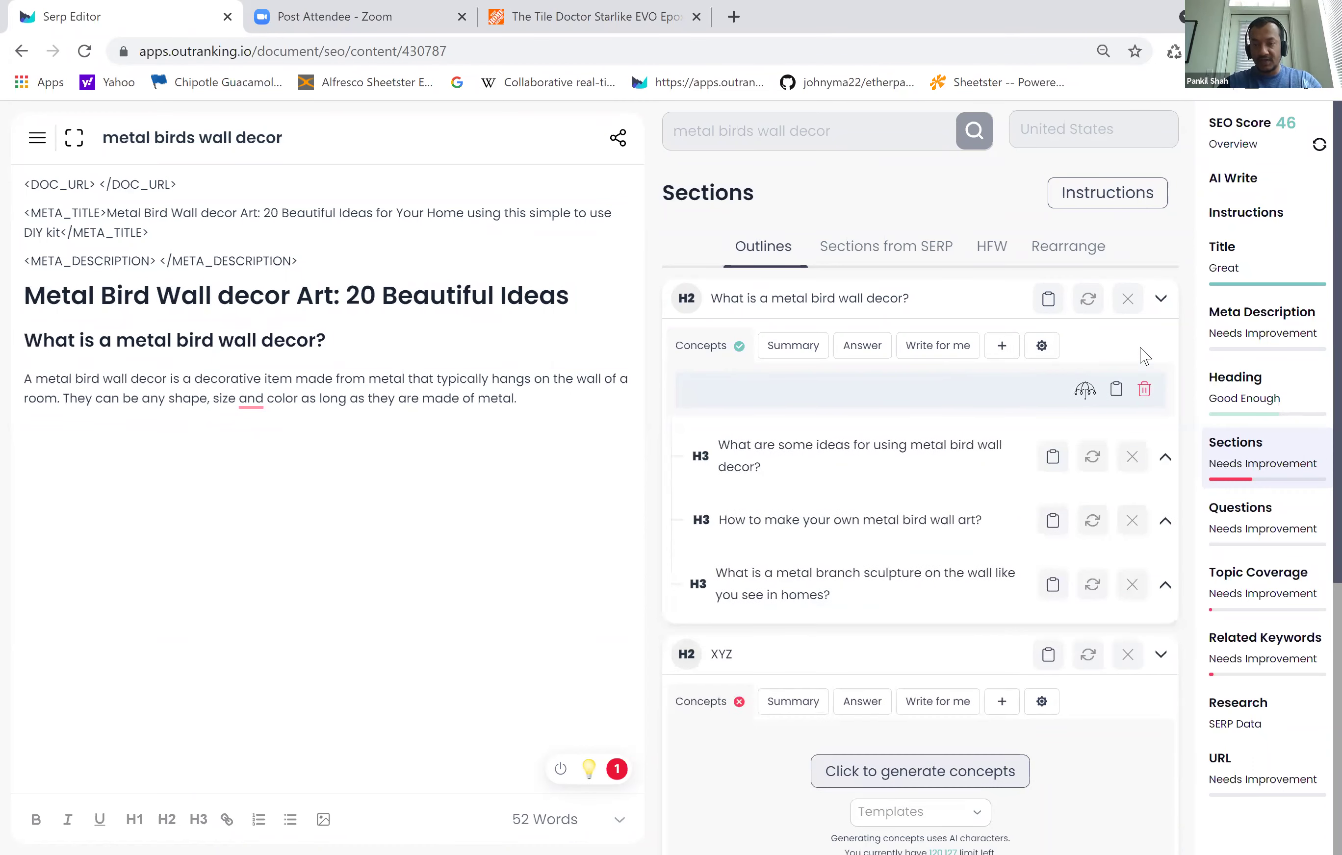
click(1041, 345)
click(1064, 352)
click(1046, 345)
click(1046, 346)
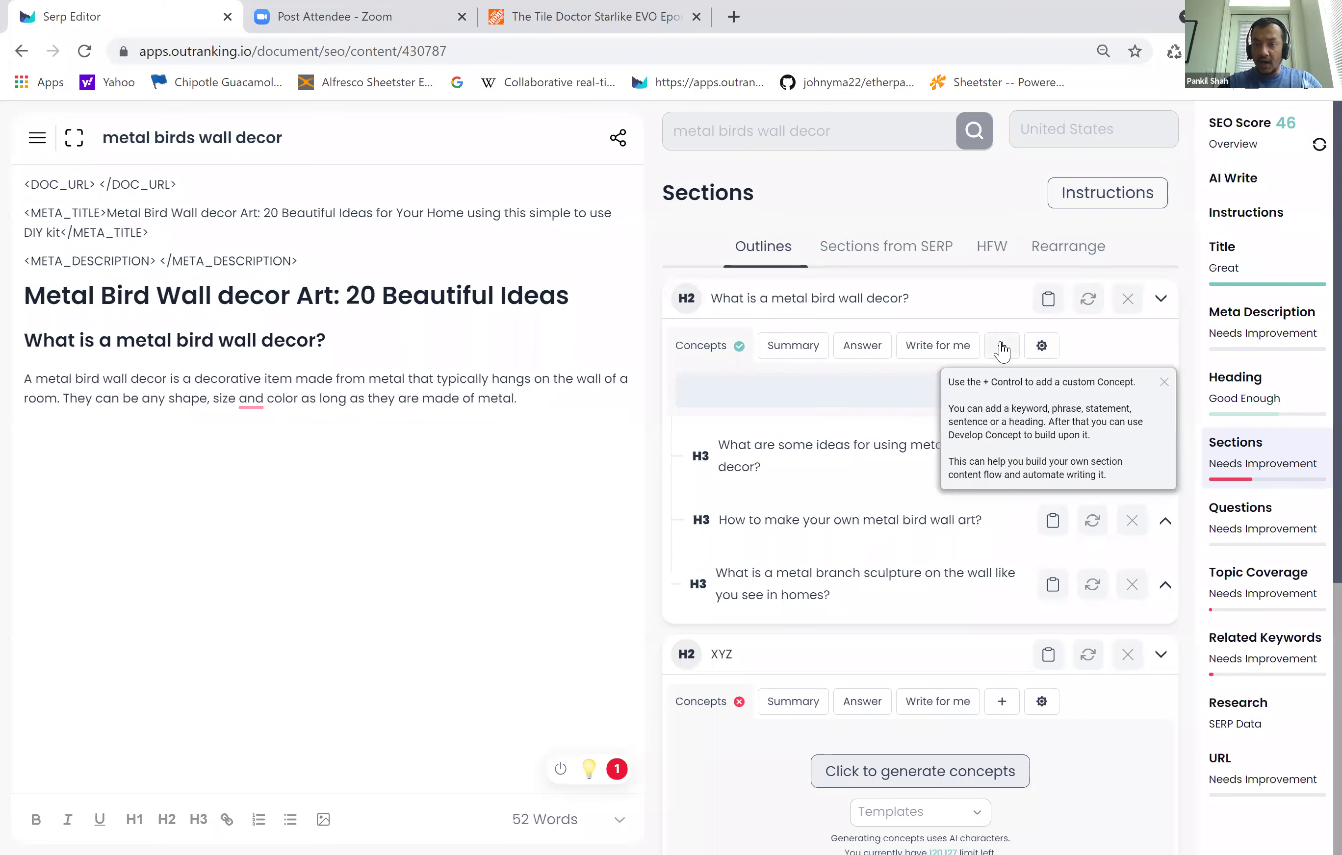
mouse_move(1002, 354)
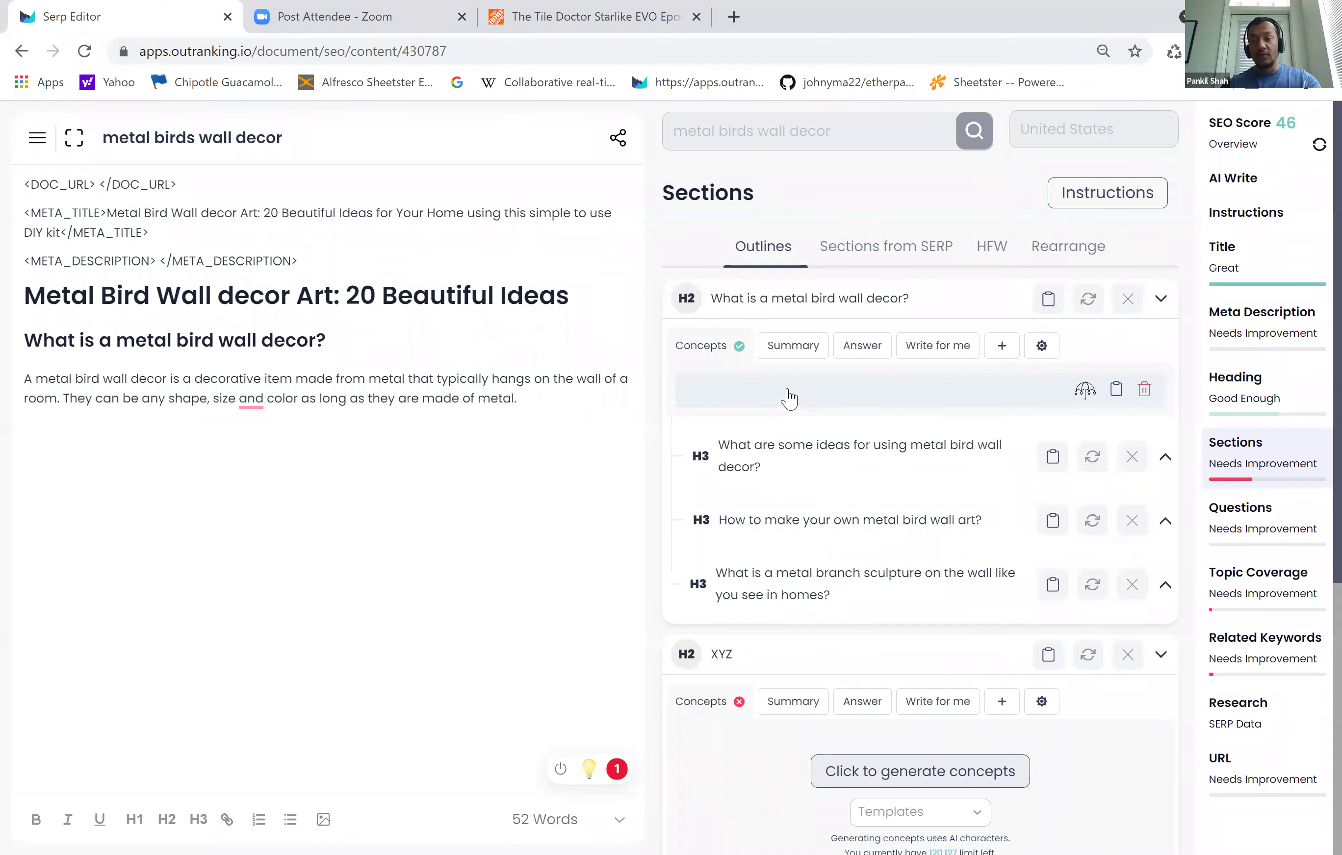
click(1052, 350)
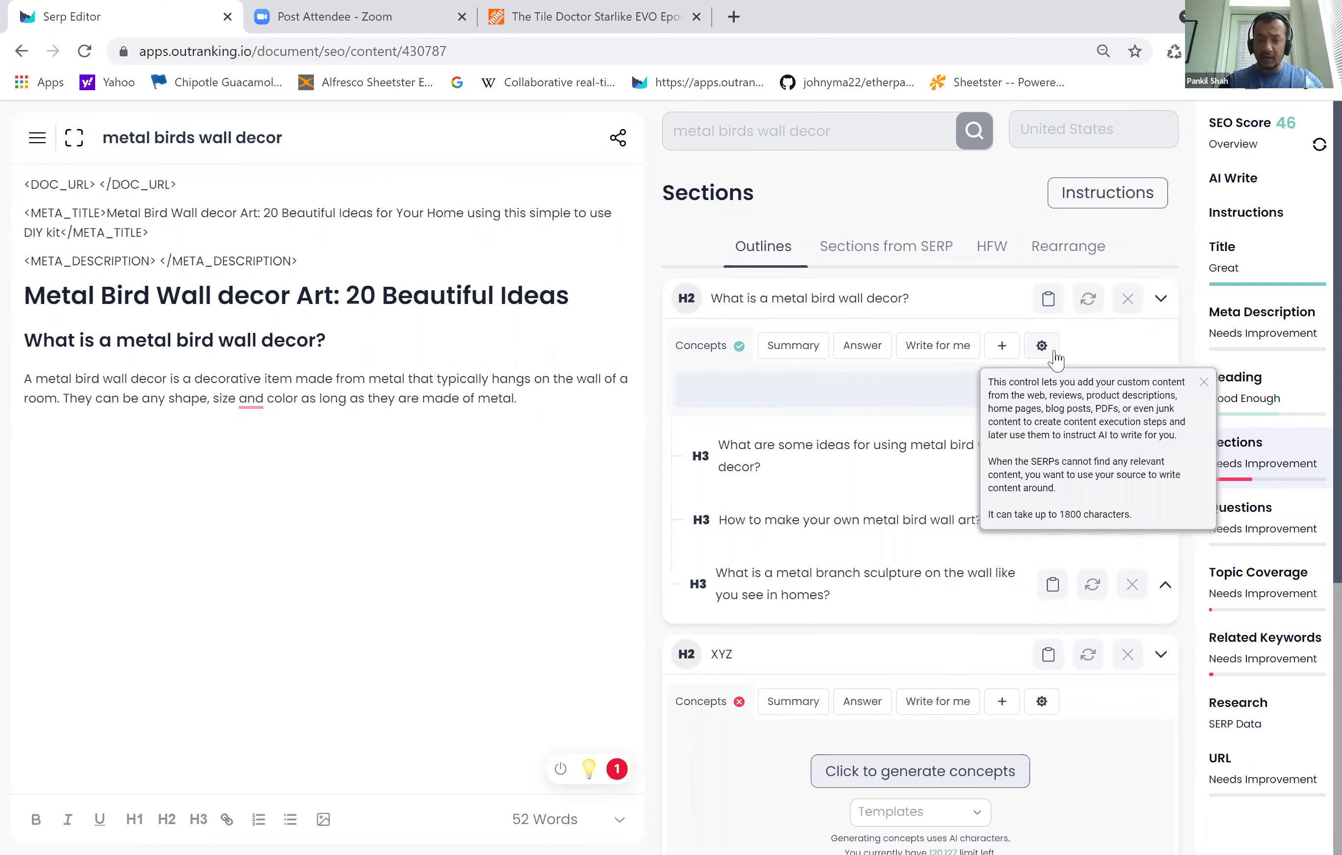
click(413, 568)
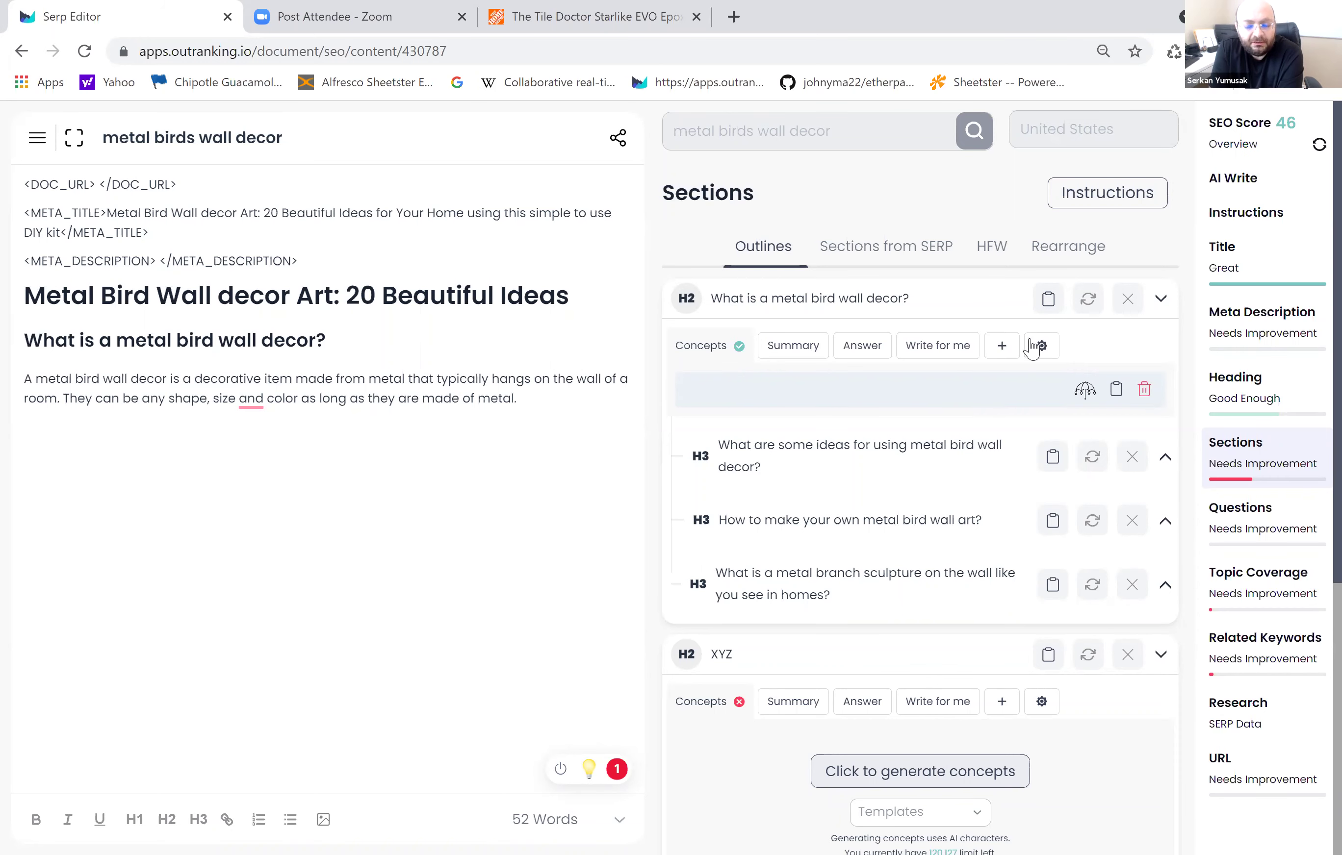
click(1048, 349)
mouse_move(1053, 352)
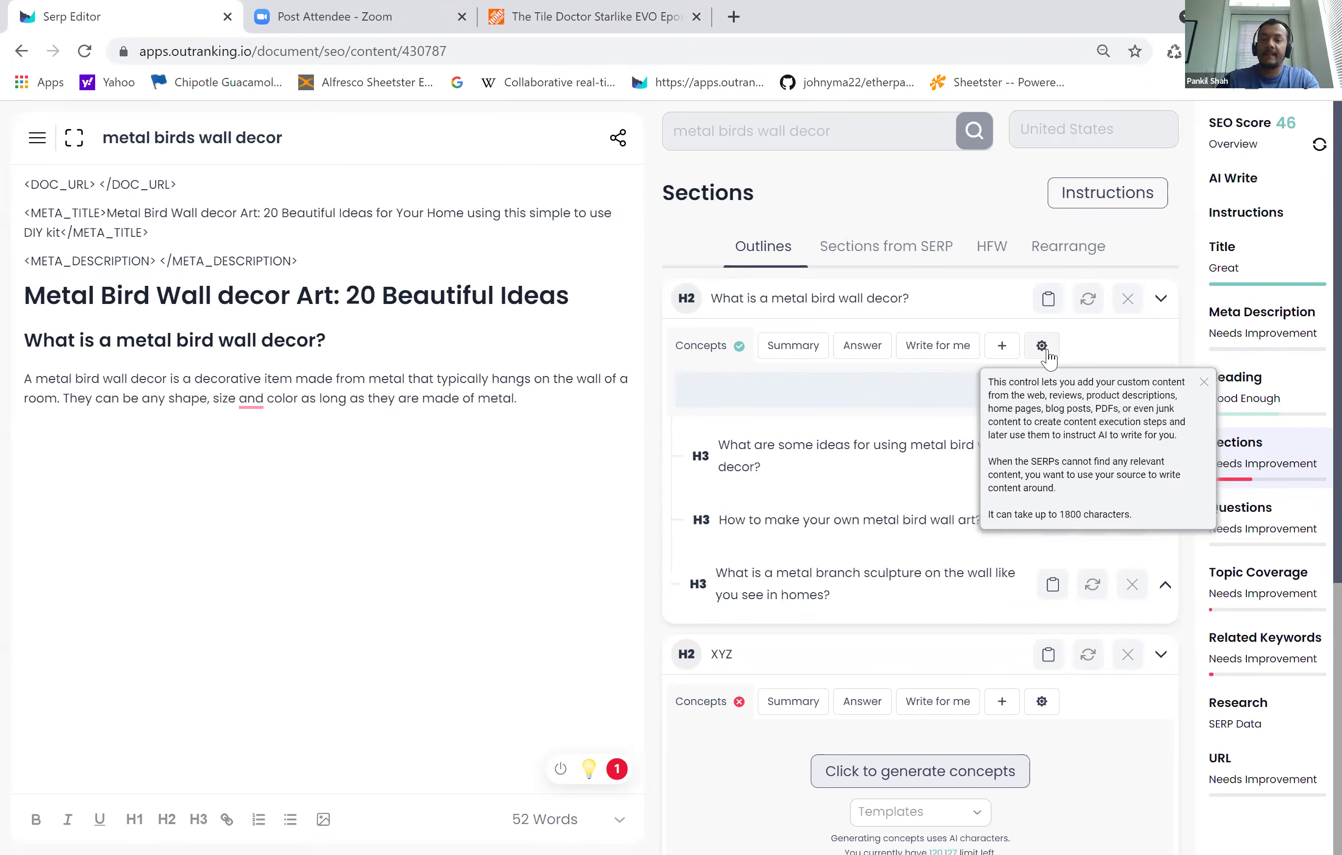
click(572, 477)
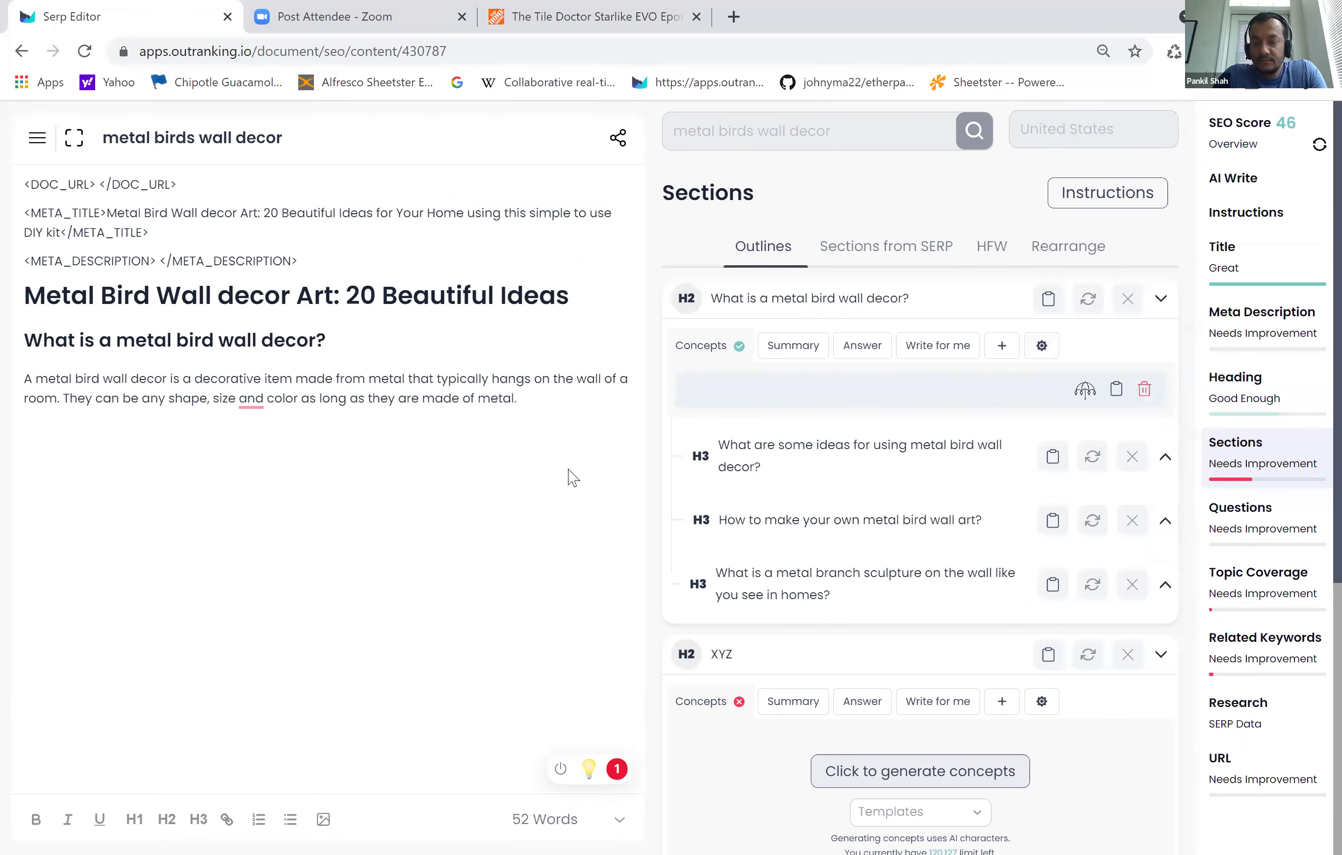
click(1144, 389)
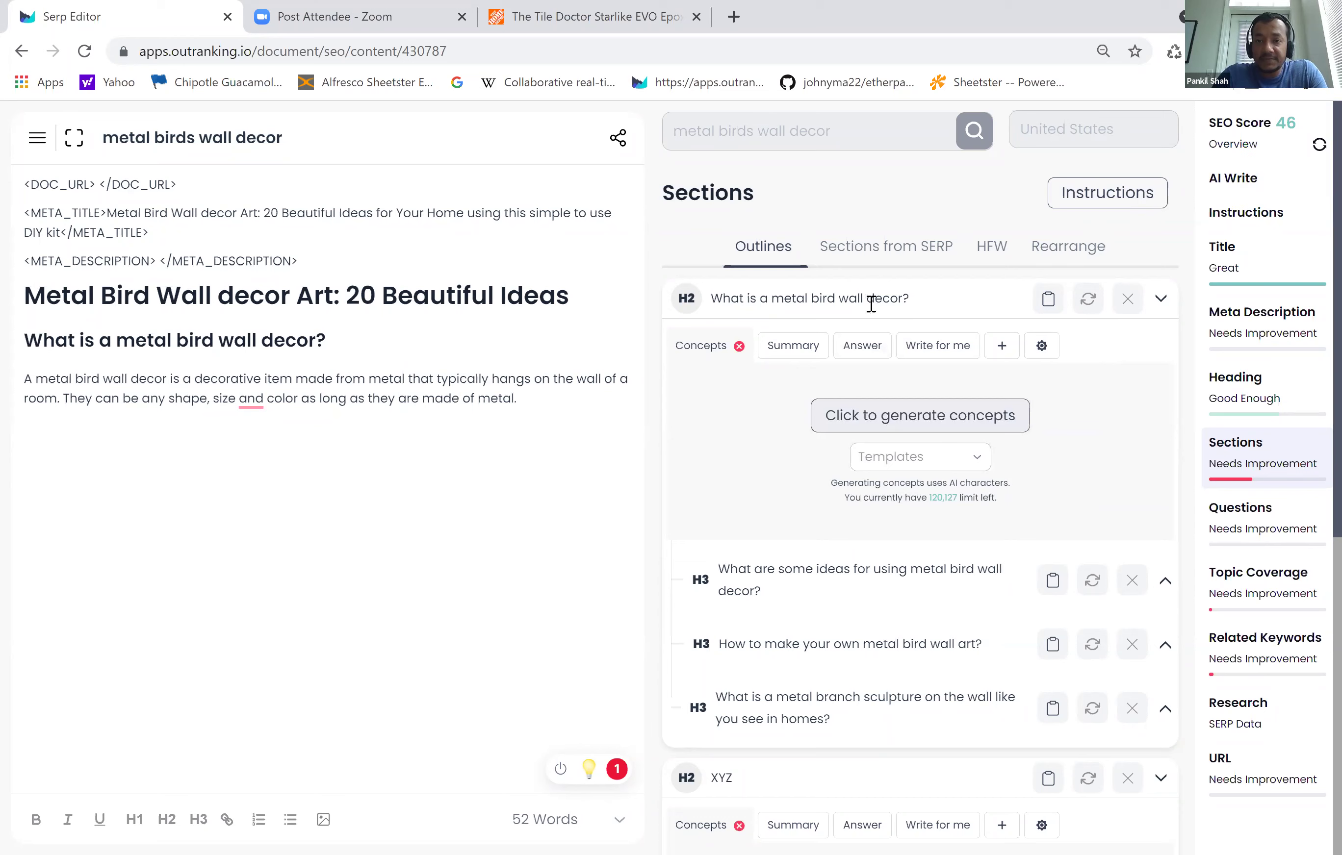
- Begin a new paragraph below the answer with "This type of decore can fill up your wall and"
mouse_move(940, 351)
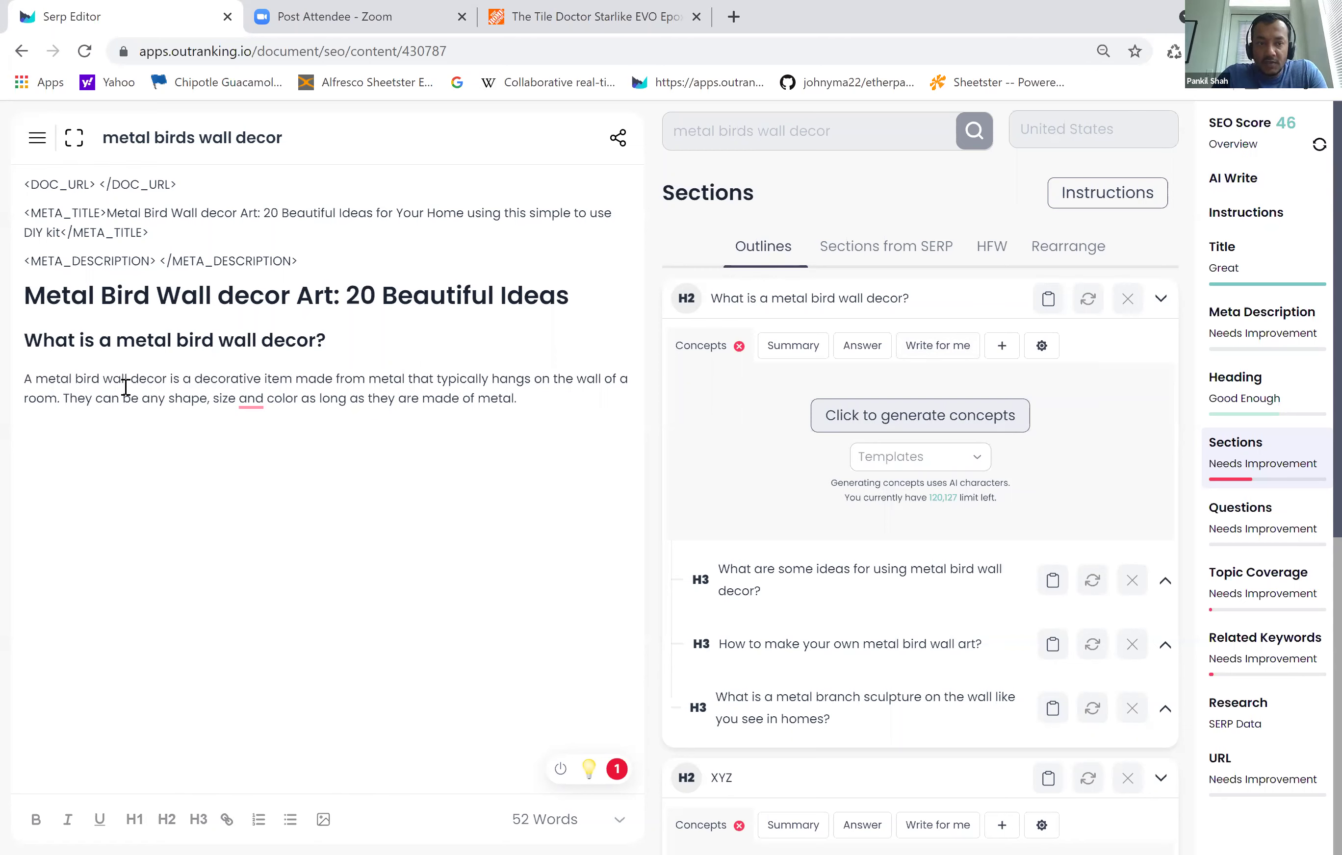
click(535, 404)
key(Return)
text(A m)
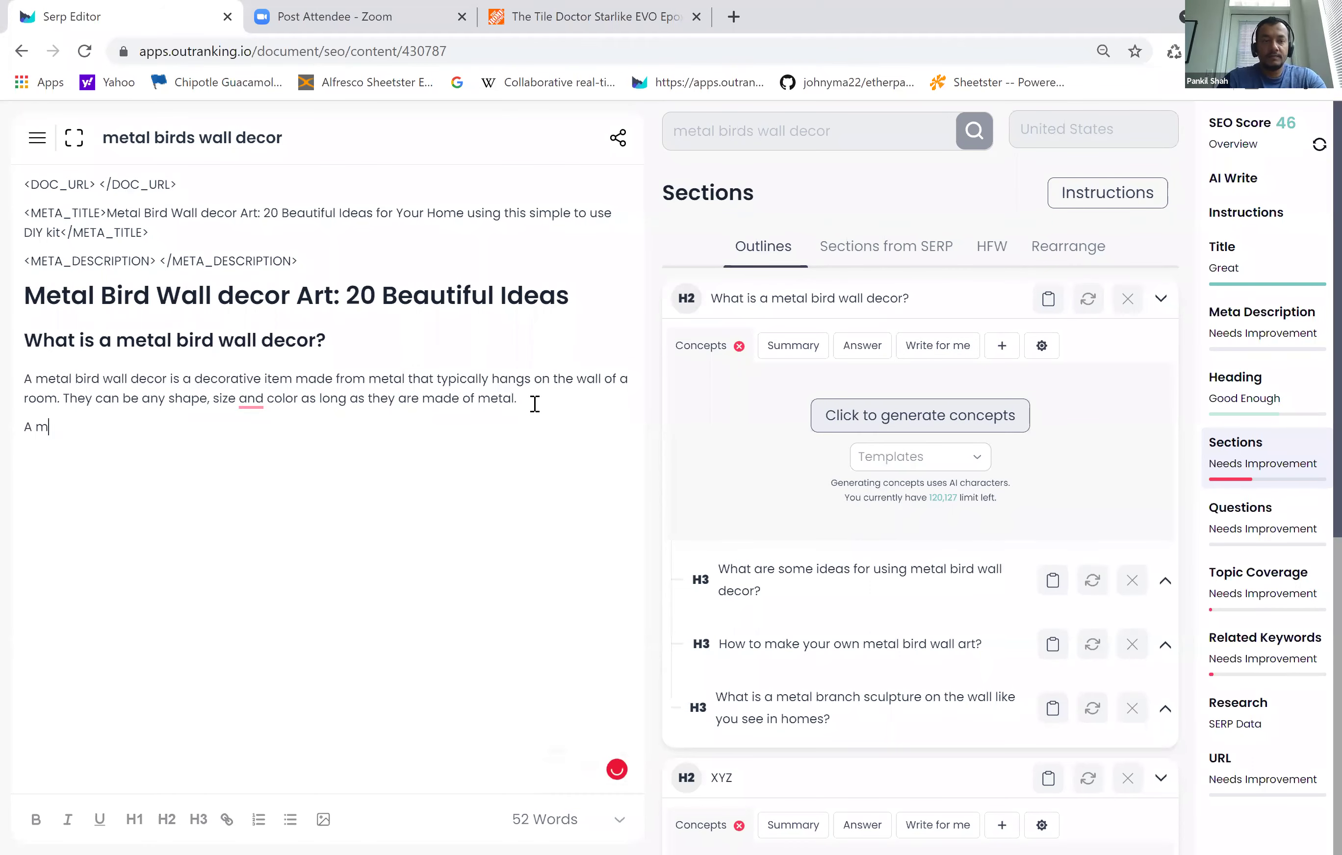
text(etal bird)
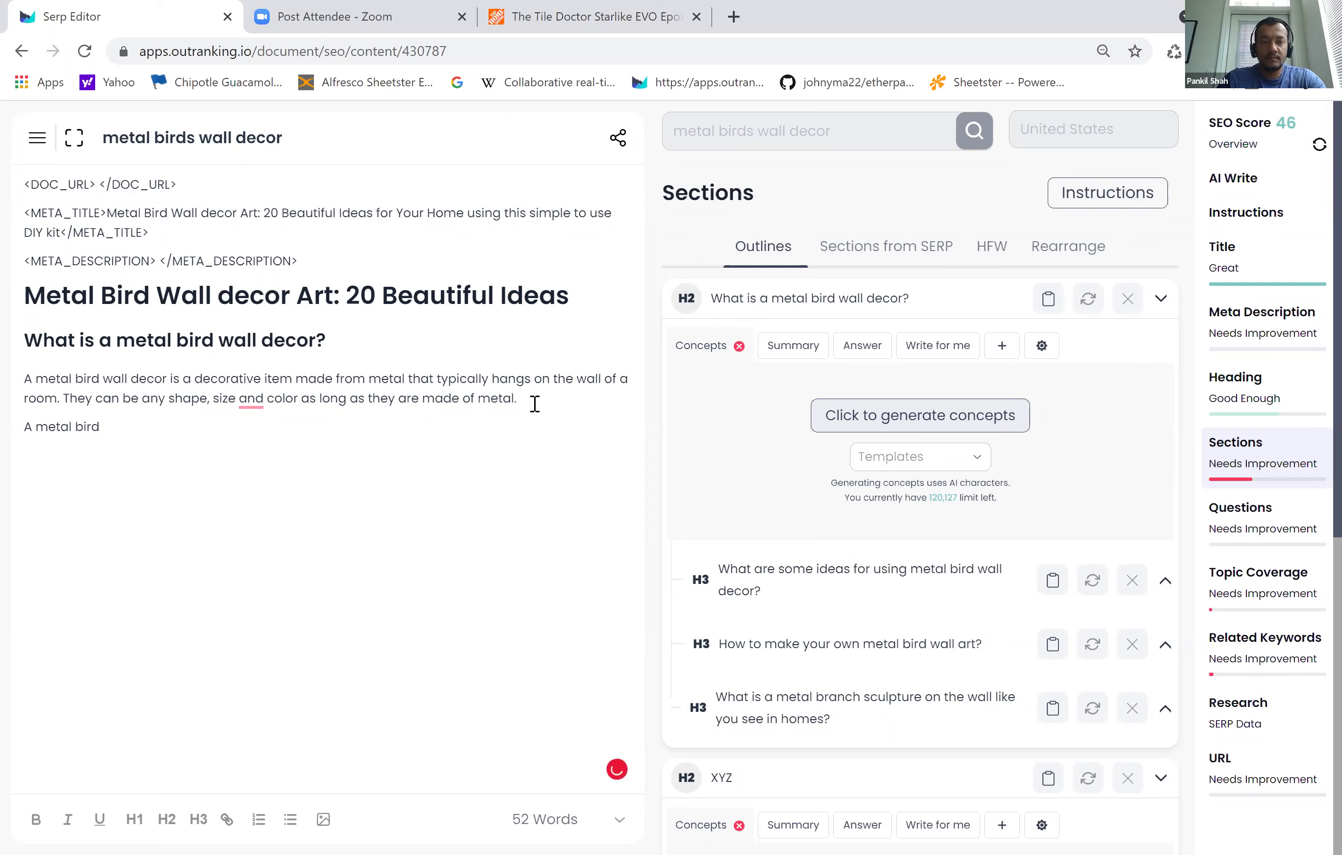
key(BackSpace)
key(BackSpace)
key(BackSpace)
key(BackSpace)
key(BackSpace)
key(BackSpace)
key(BackSpace)
key(BackSpace)
key(BackSpace)
key(BackSpace)
key(BackSpace)
key(BackSpace)
text(This type)
key(BackSpace)
text(e of decore can fill up your wall)
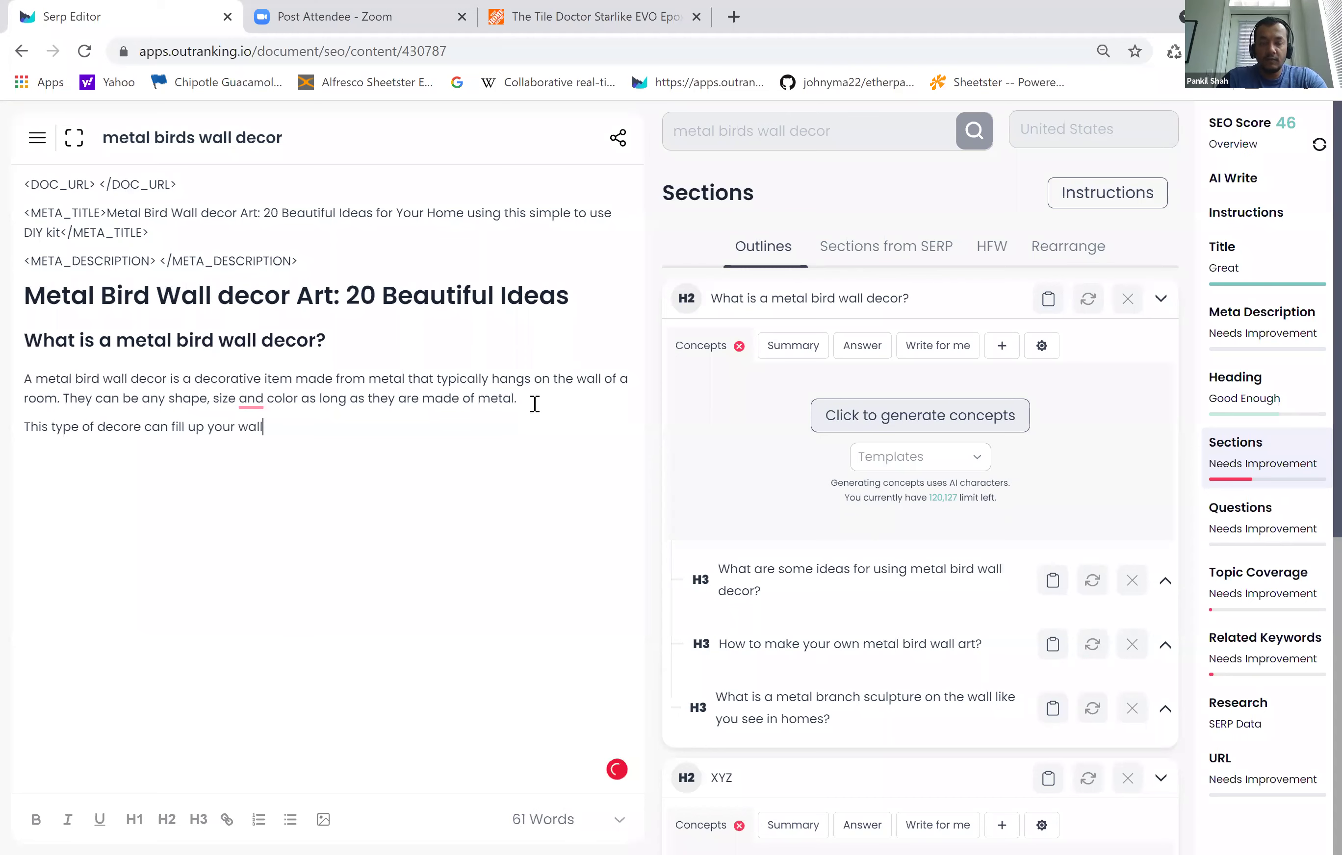
text( and)
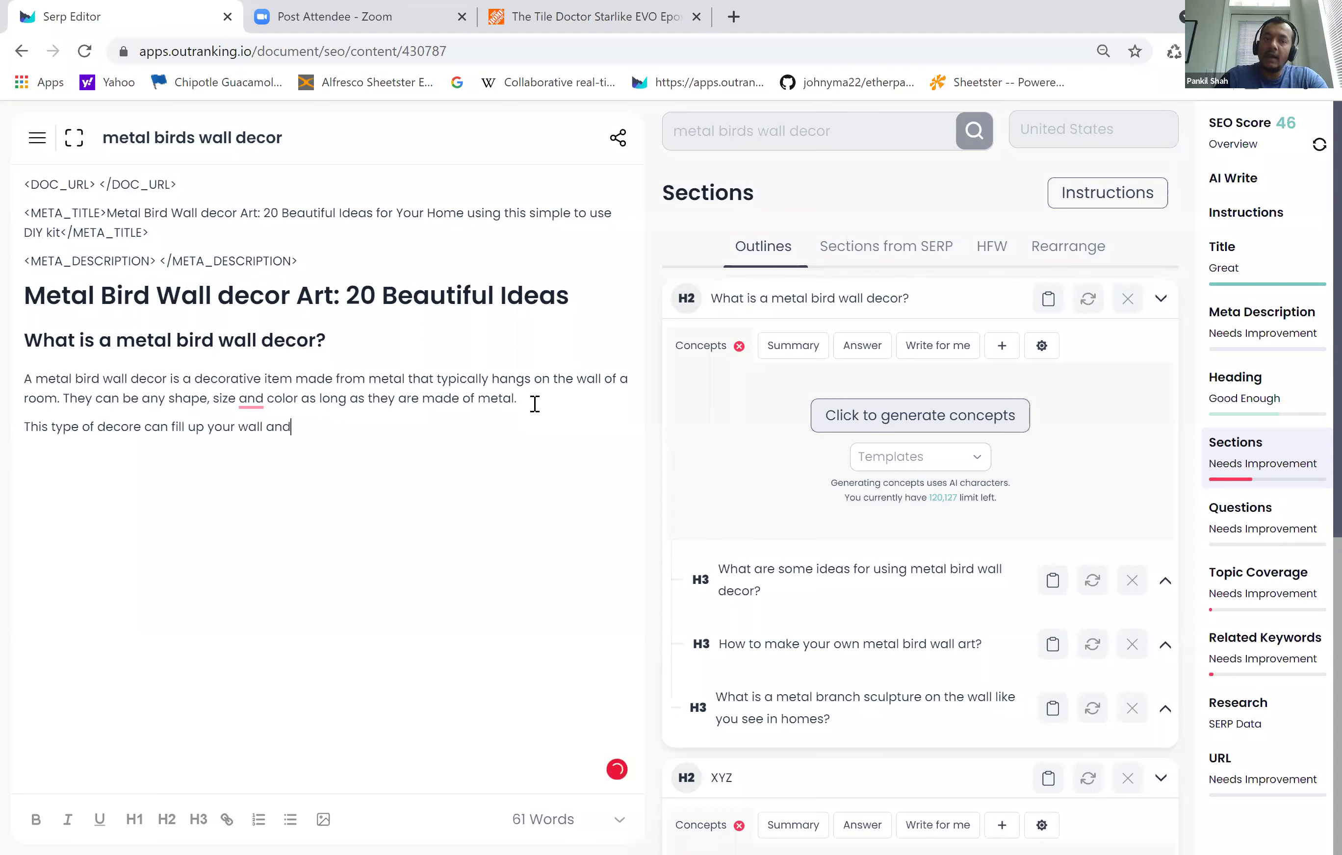
- Have the section's Write for me function continue the unfinished sentence, and add a space after "room." in the generated text
click(926, 345)
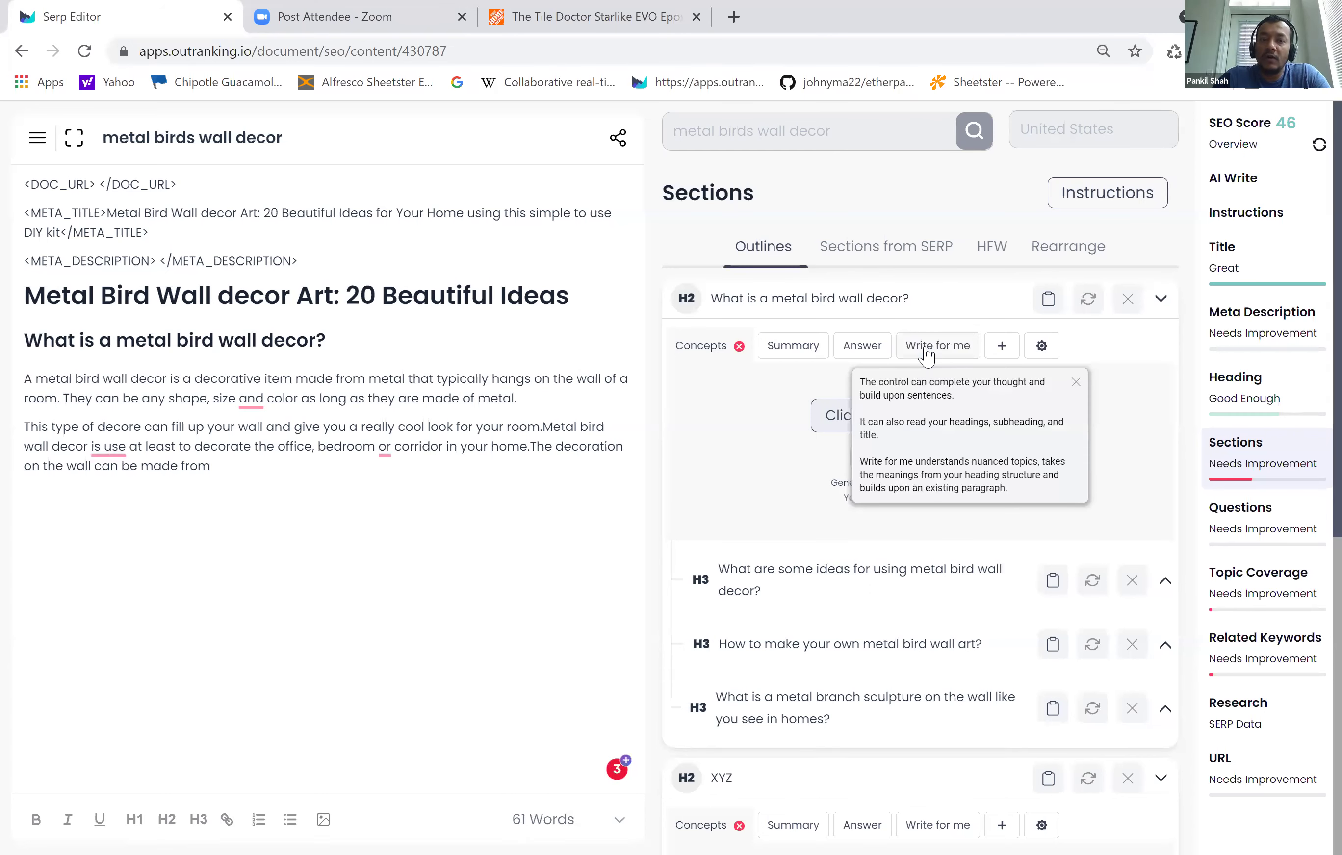
click(543, 425)
text(.)
click(231, 470)
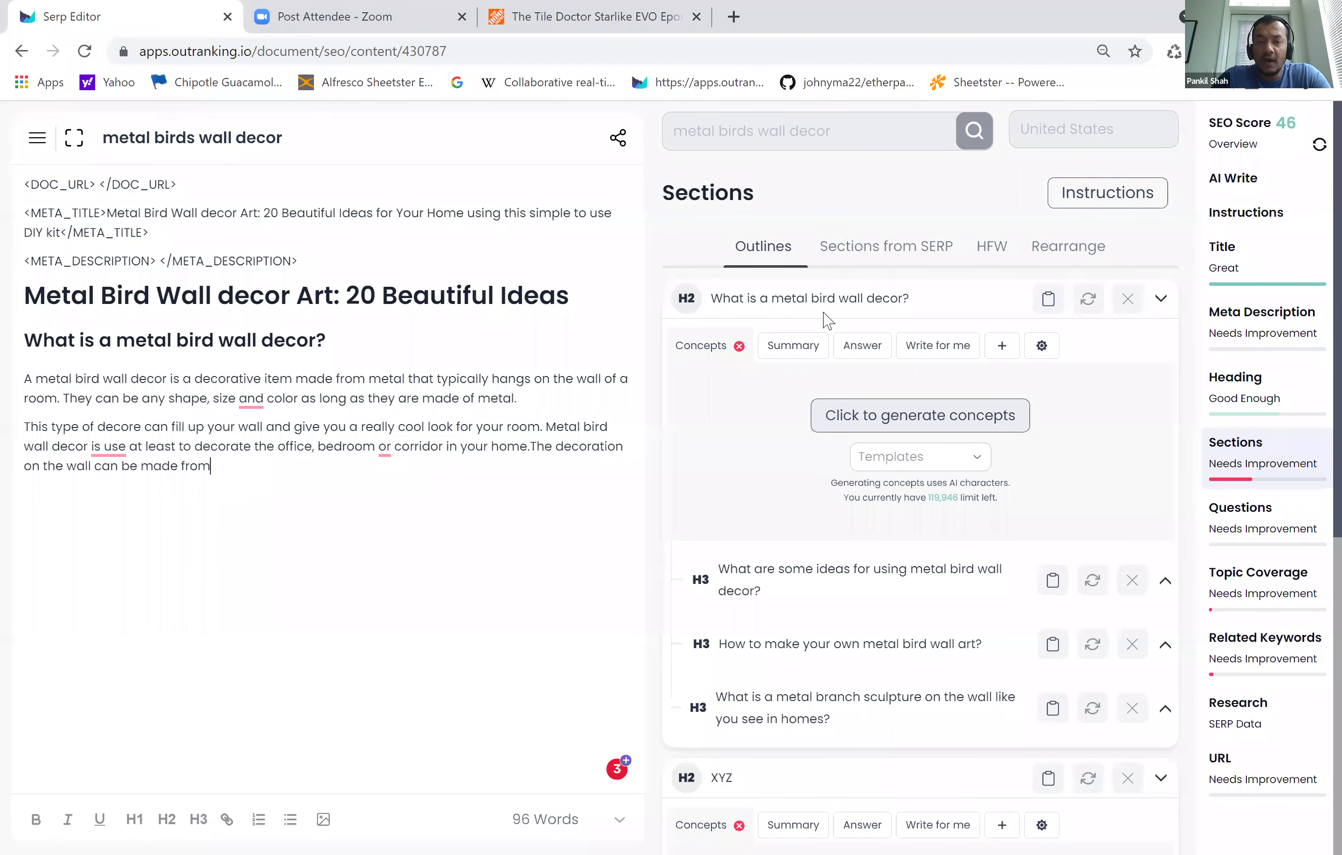
- Set the AI Write output length to High and have it continue the text at the end of the document
click(1258, 179)
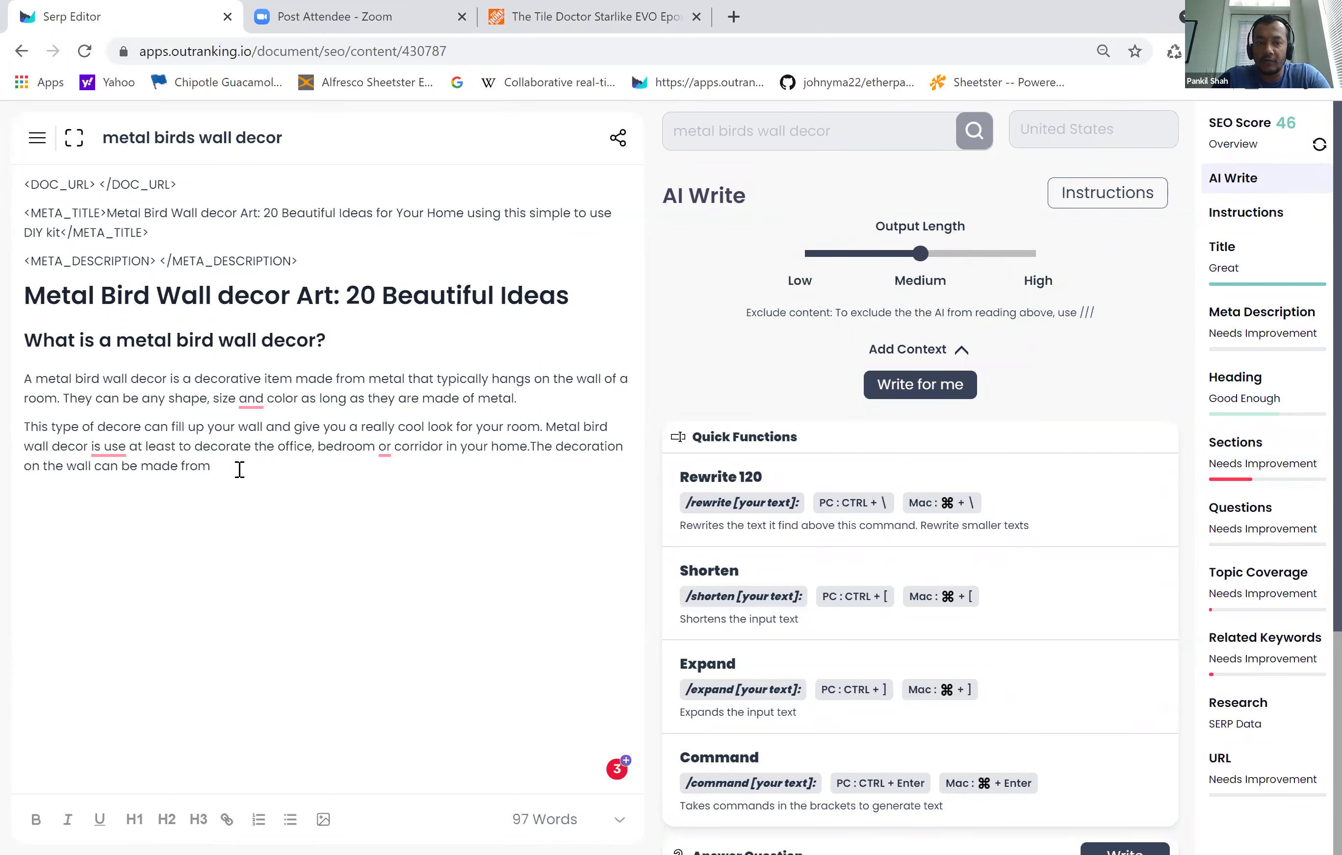
drag(920, 255, 1063, 255)
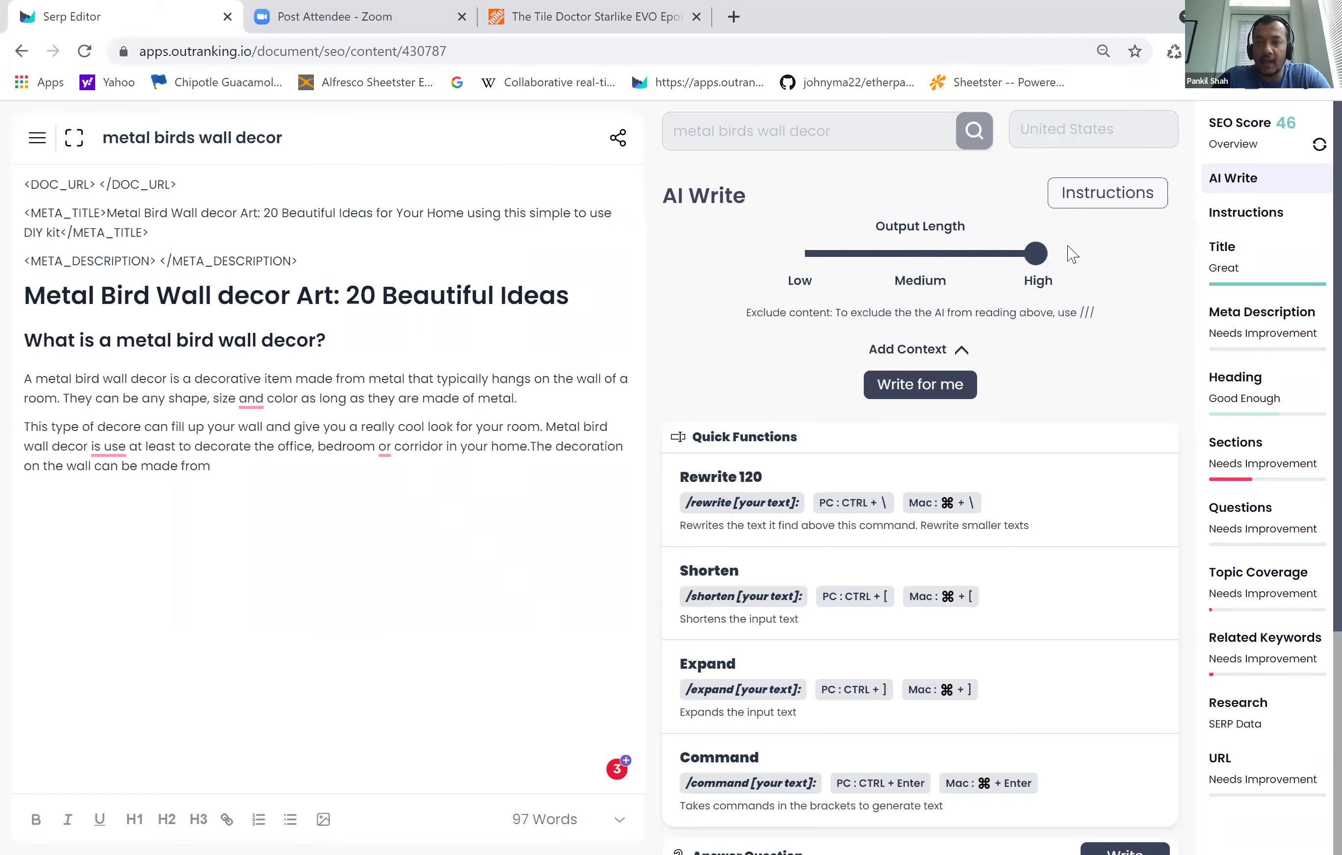
click(934, 390)
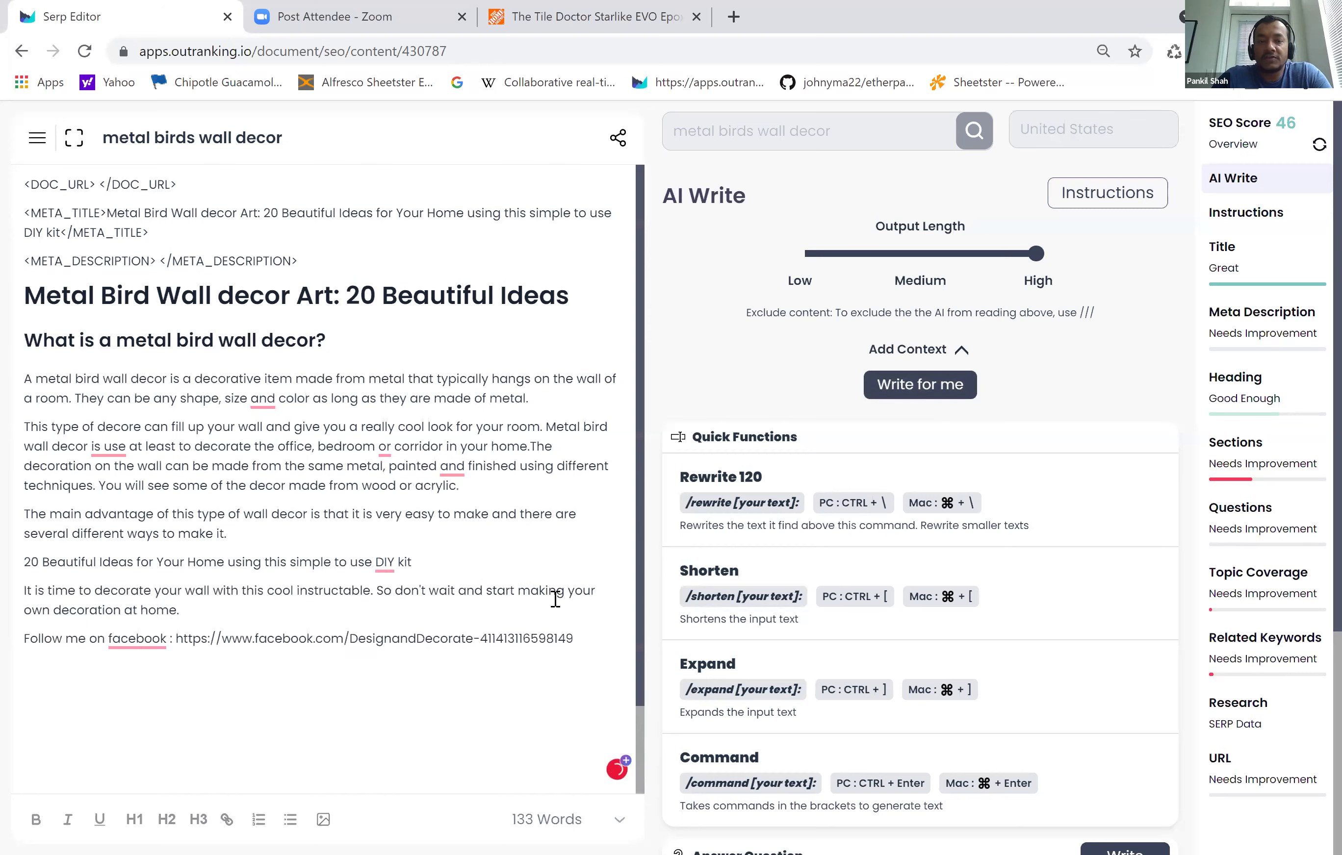
- Delete all the text below the metal bird wall decor answer paragraph and start a blank line there
drag(573, 638, 7, 564)
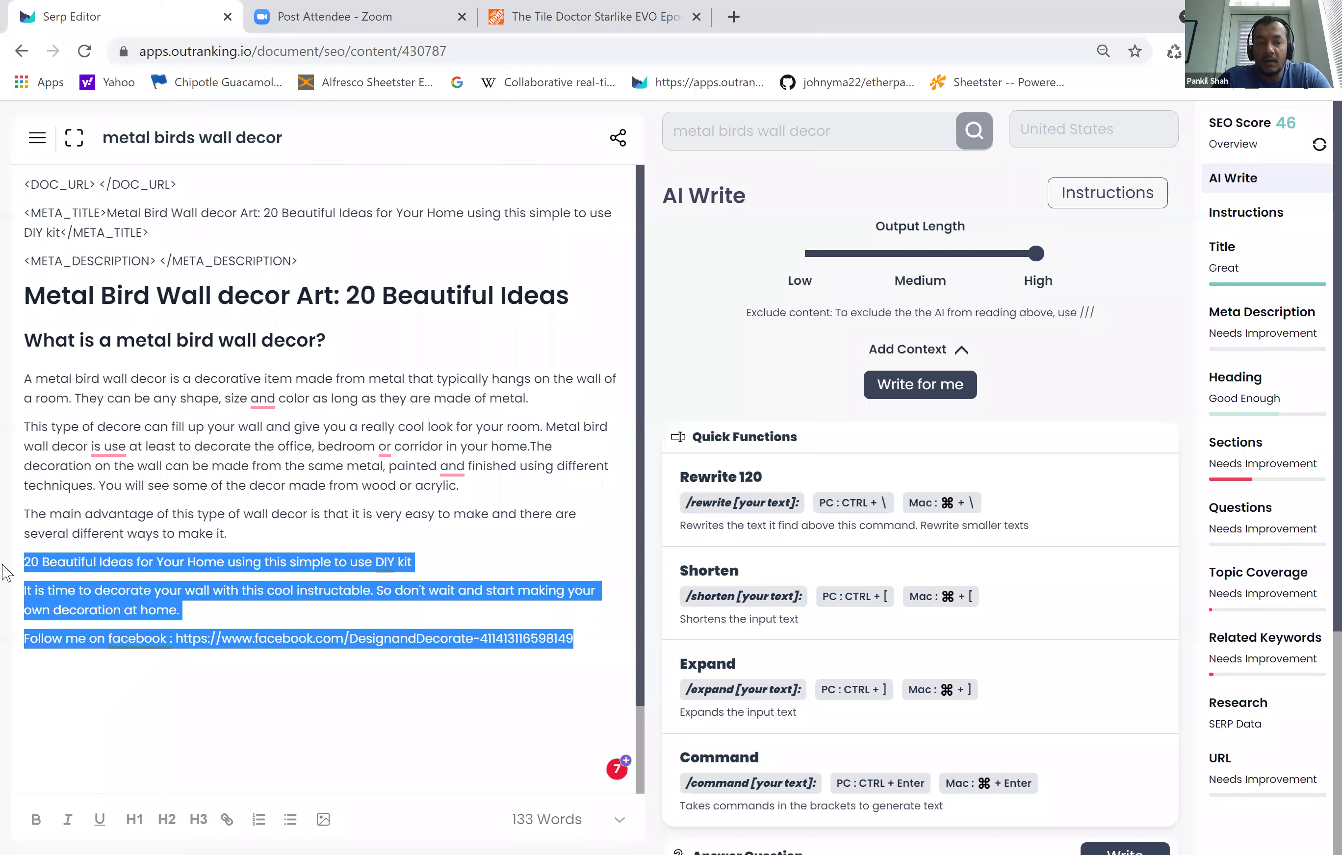
key(BackSpace)
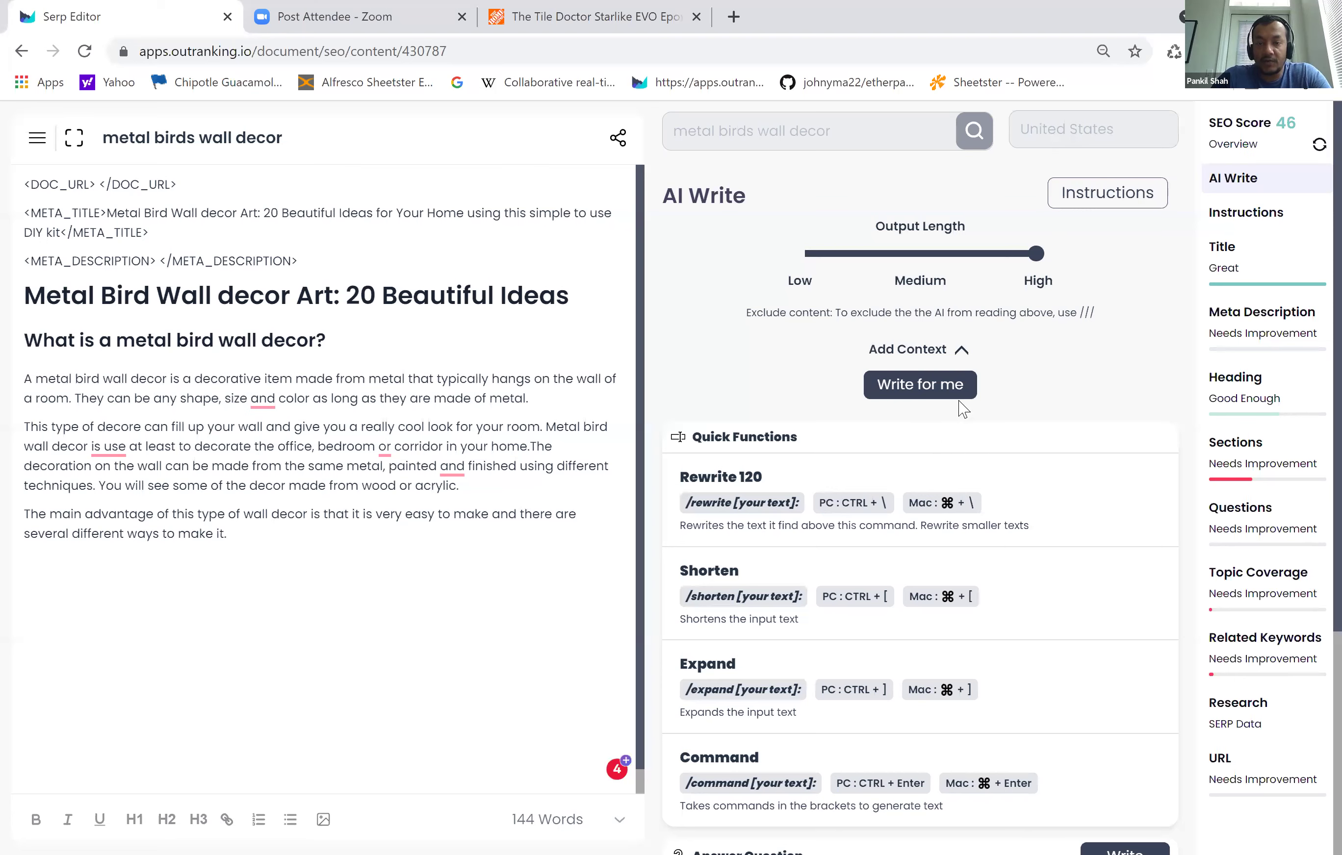
mouse_move(246, 531)
mouse_down()
mouse_move(6, 499)
mouse_move(422, 467)
mouse_move(281, 467)
mouse_move(7, 434)
mouse_up()
key(BackSpace)
key(Return)
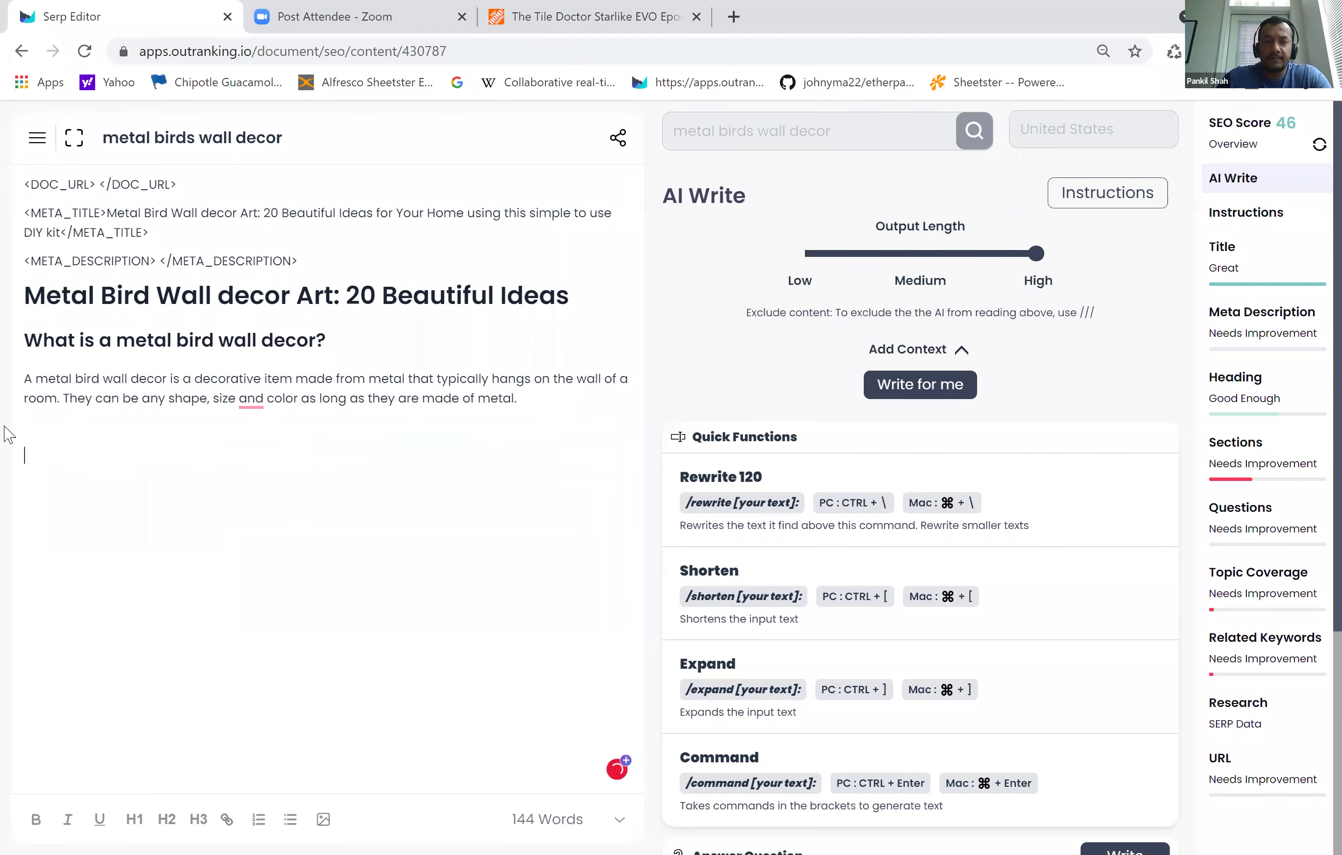
- Write the line "write 3 Types of home decore" below the answer paragraph and run it as an AI command
text(Types of )
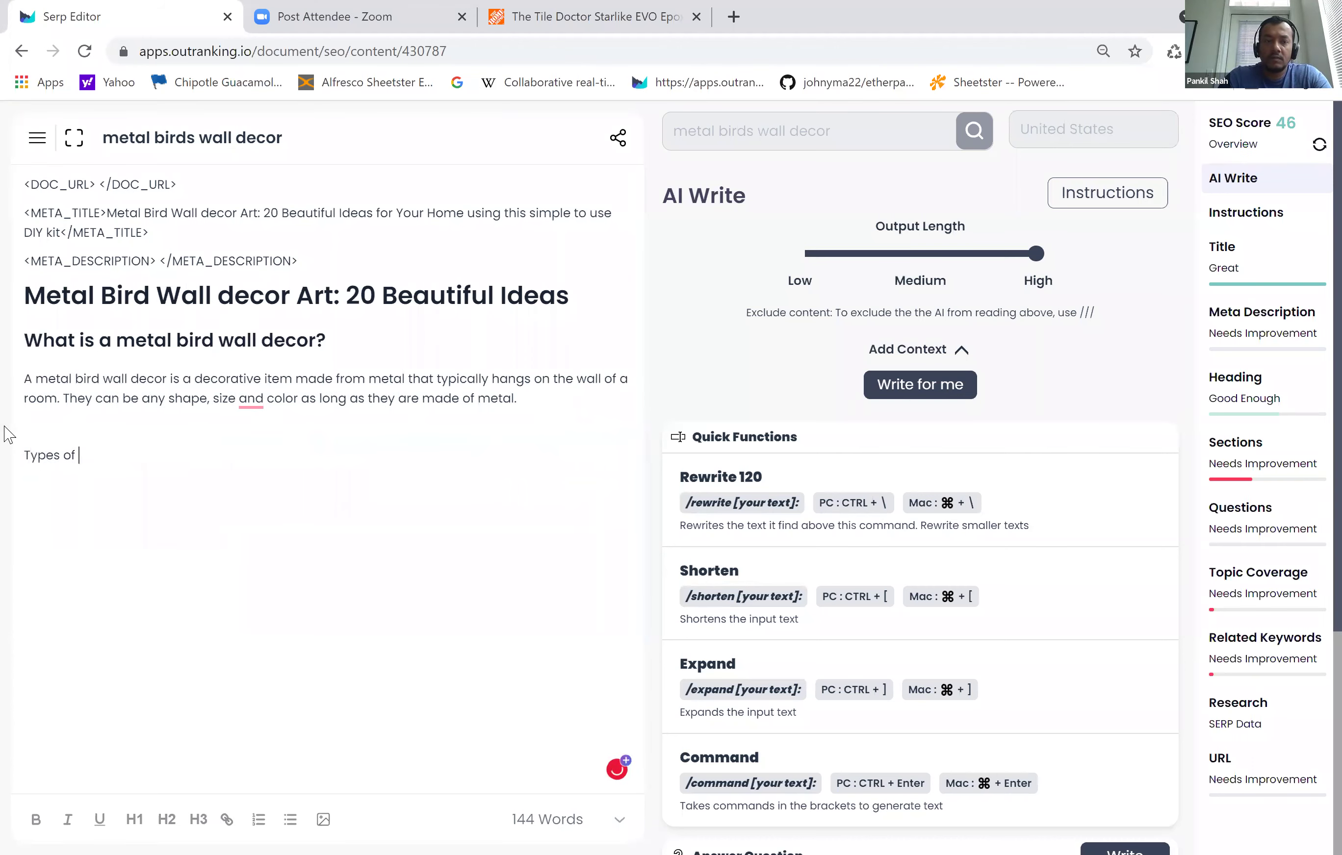
text(home decore)
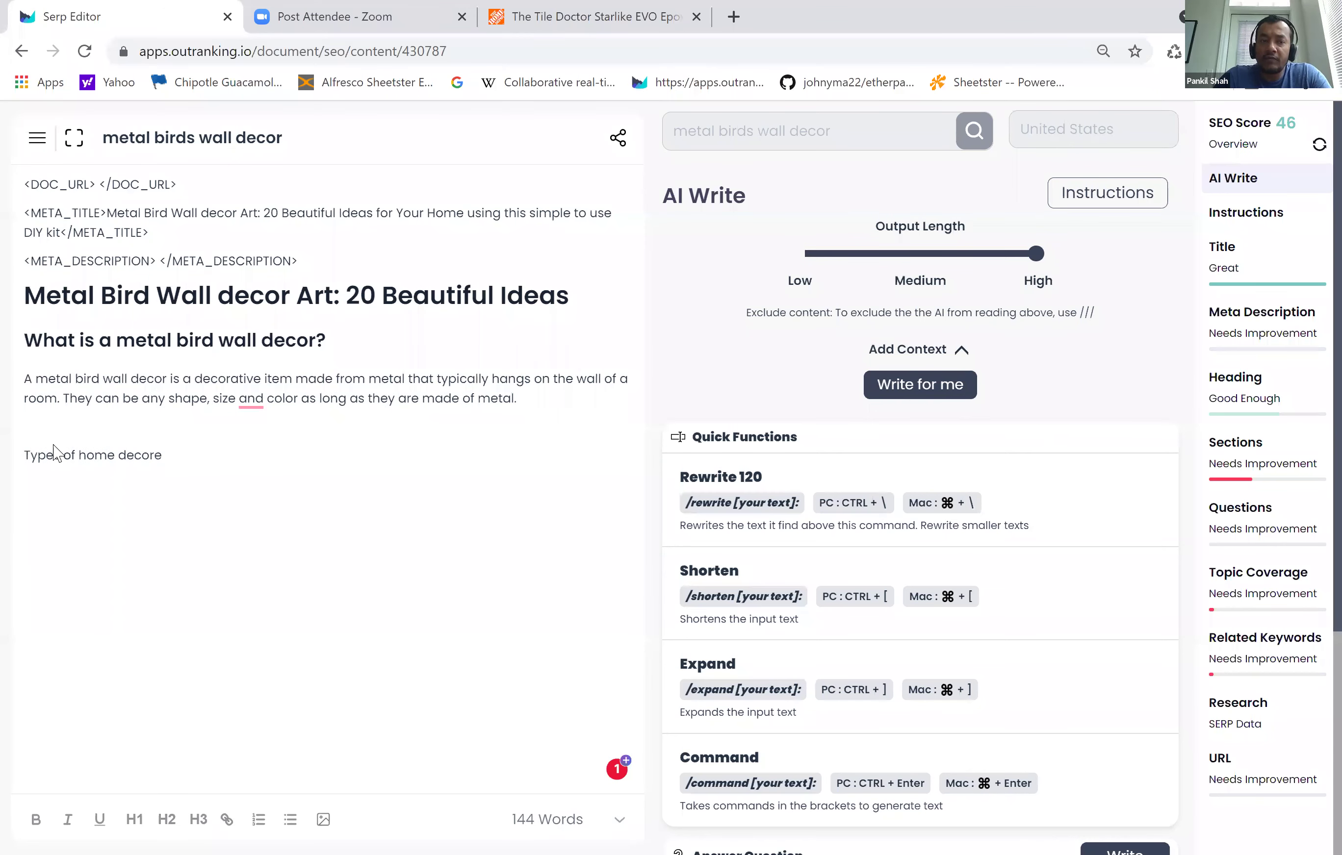
click(23, 456)
text(w)
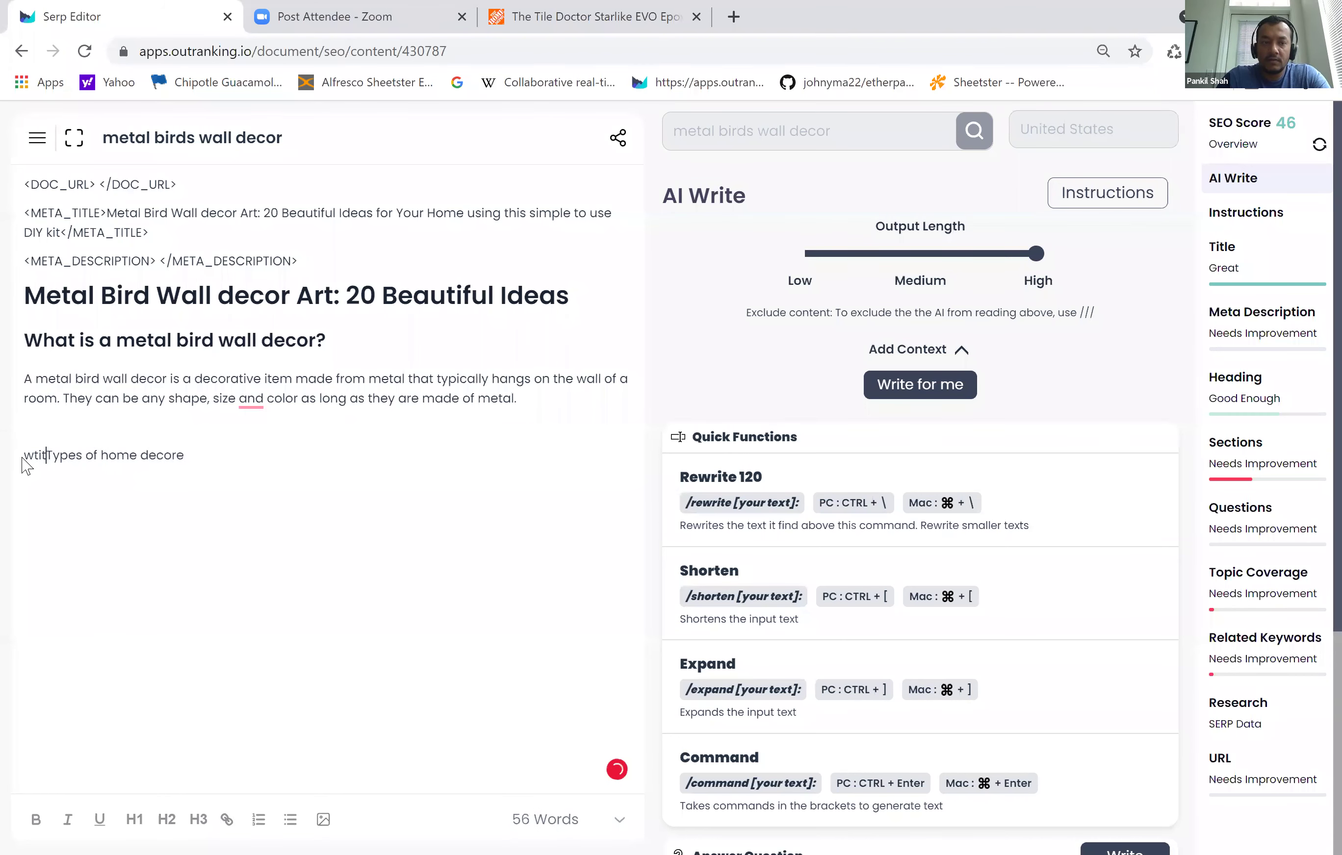
text(rite 3 ti)
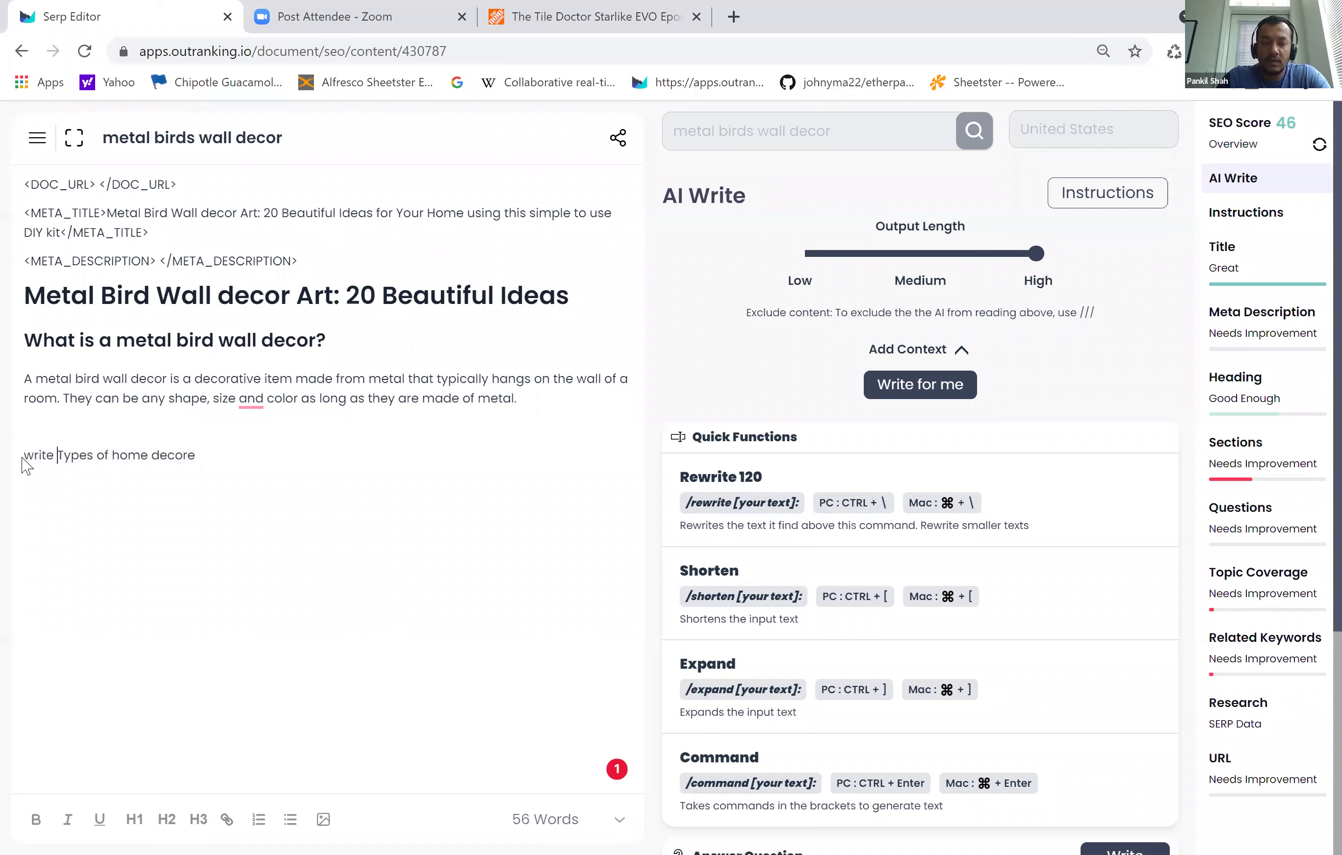
key(BackSpace)
key(BackSpace)
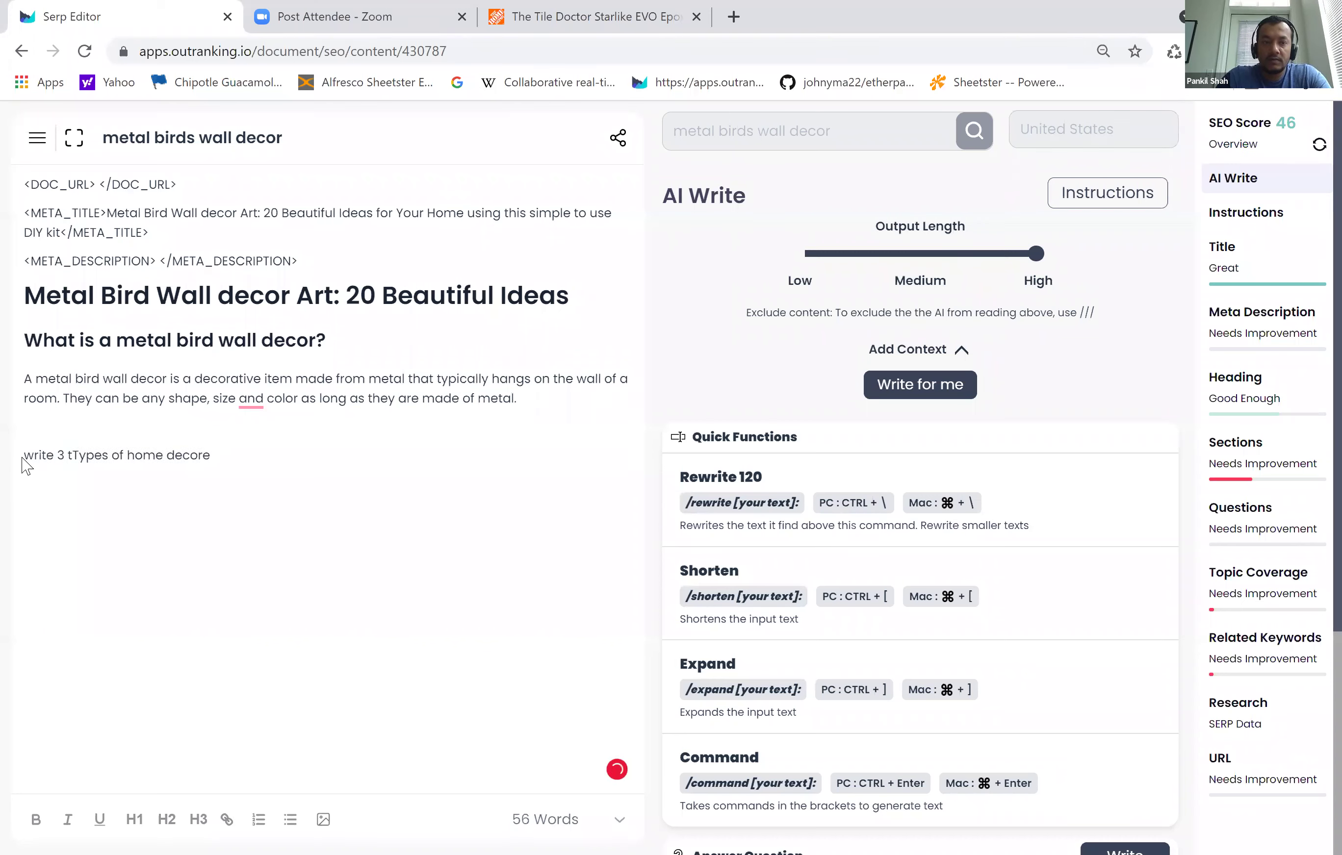
triple_click(105, 455)
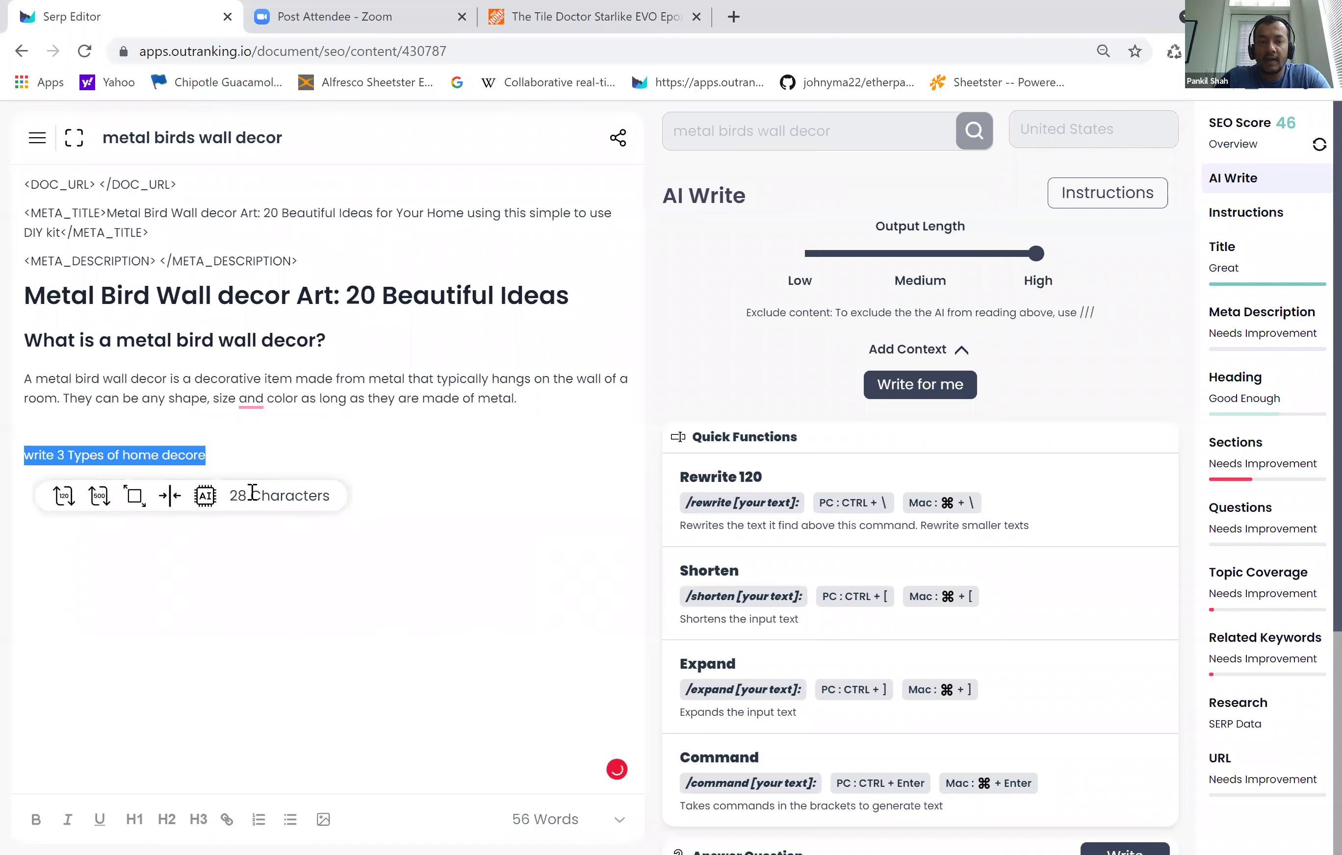
click(204, 496)
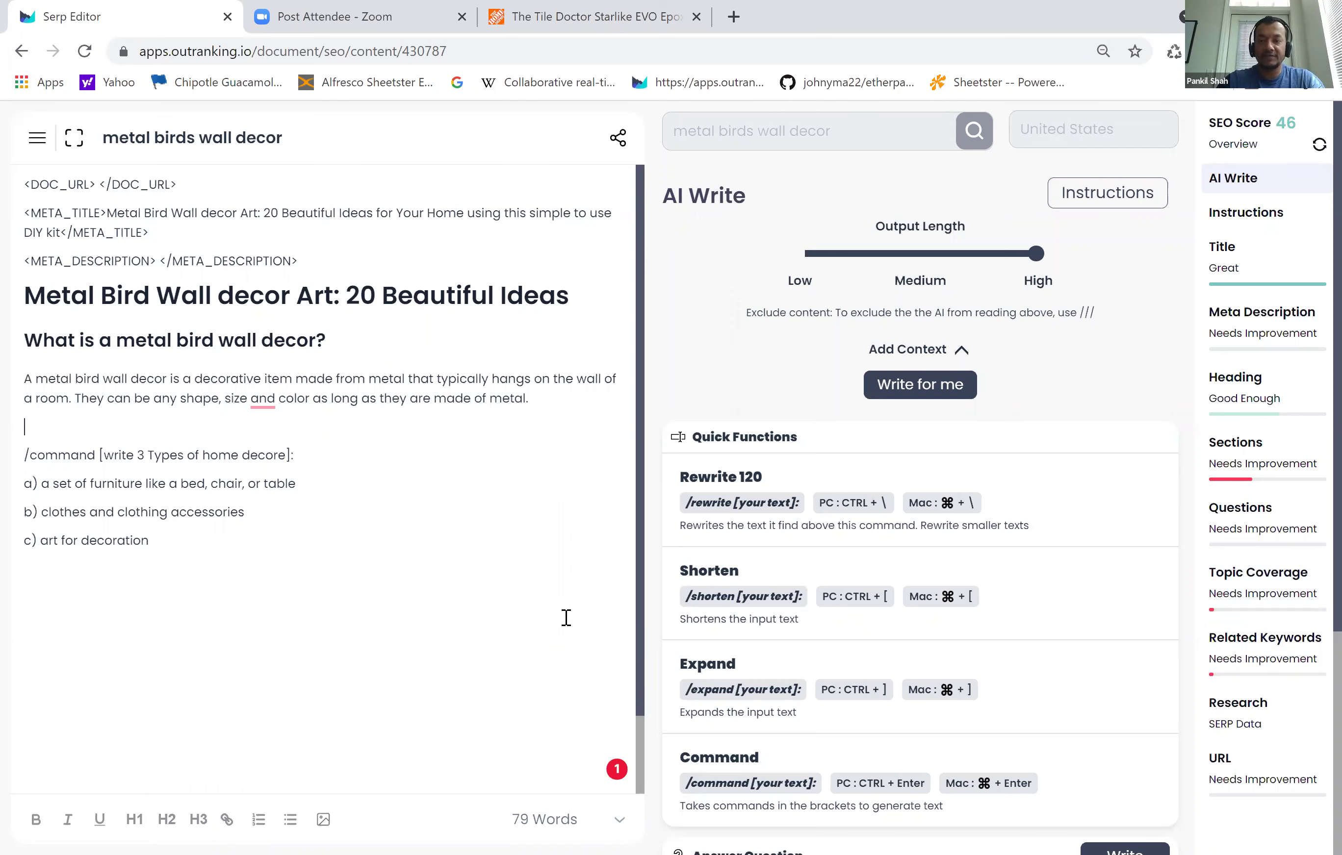
- Have the AI rewrite the furniture item with the 120 rewrite and the clothes item with the 500 rewrite
click(1256, 478)
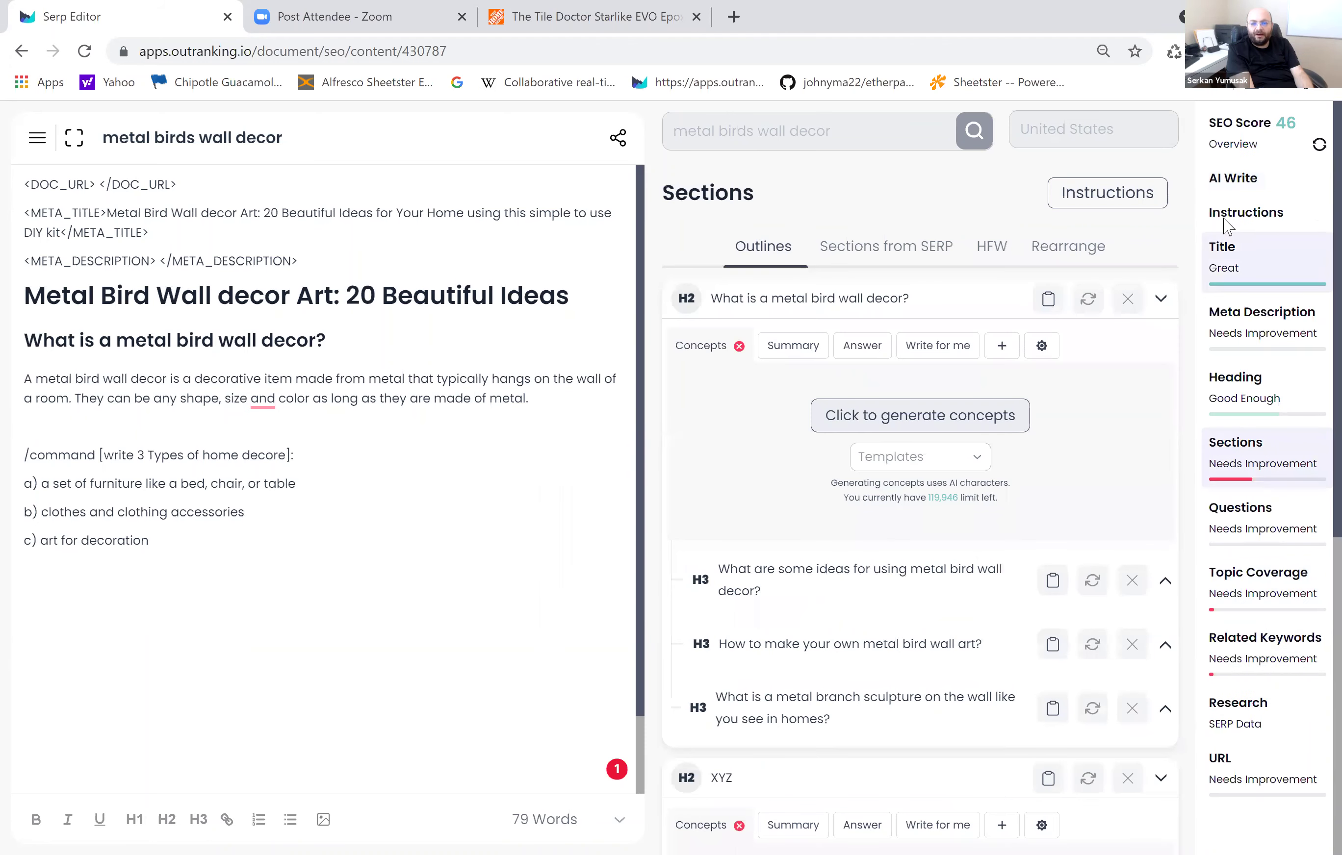
click(1238, 182)
scroll(947, 591, down, 3)
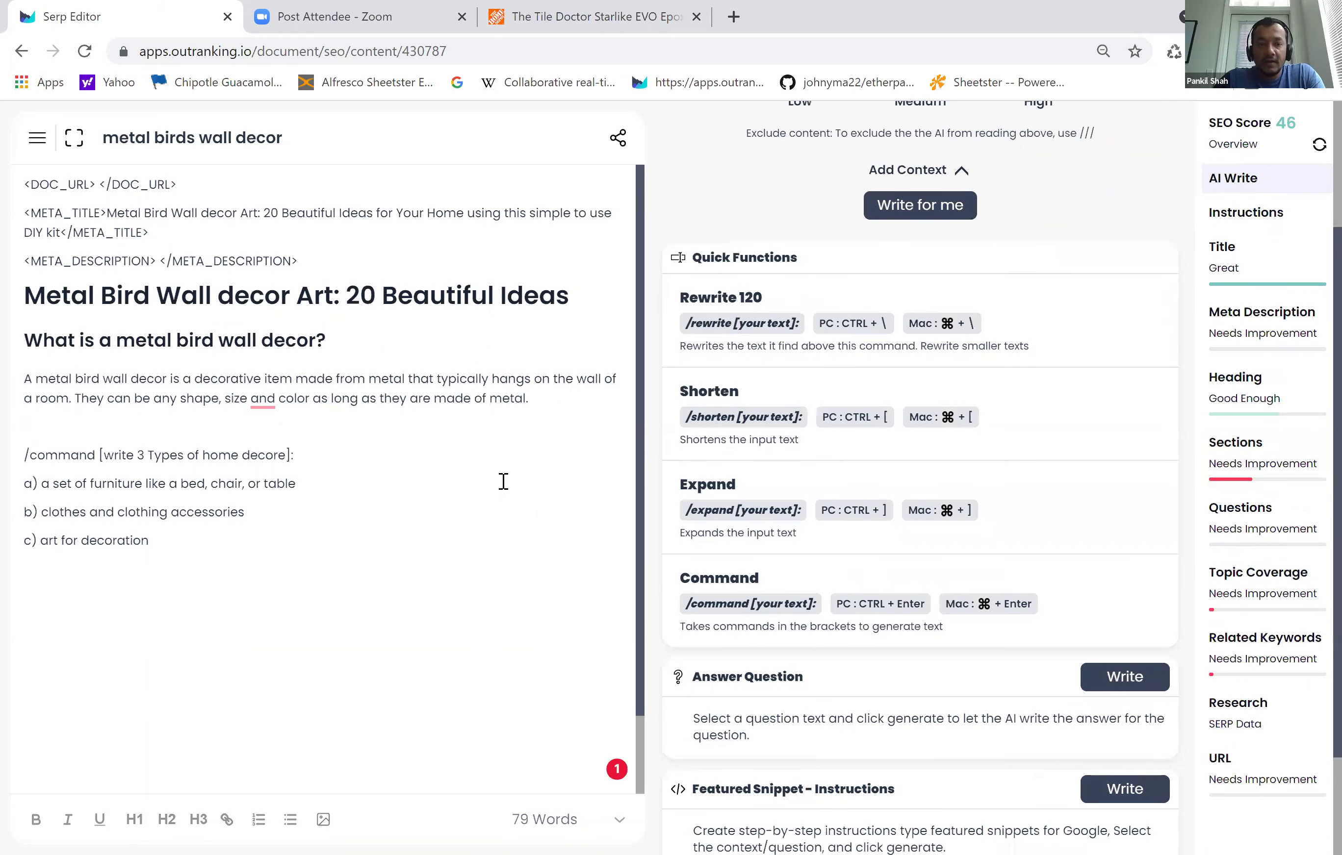
drag(297, 484, 43, 485)
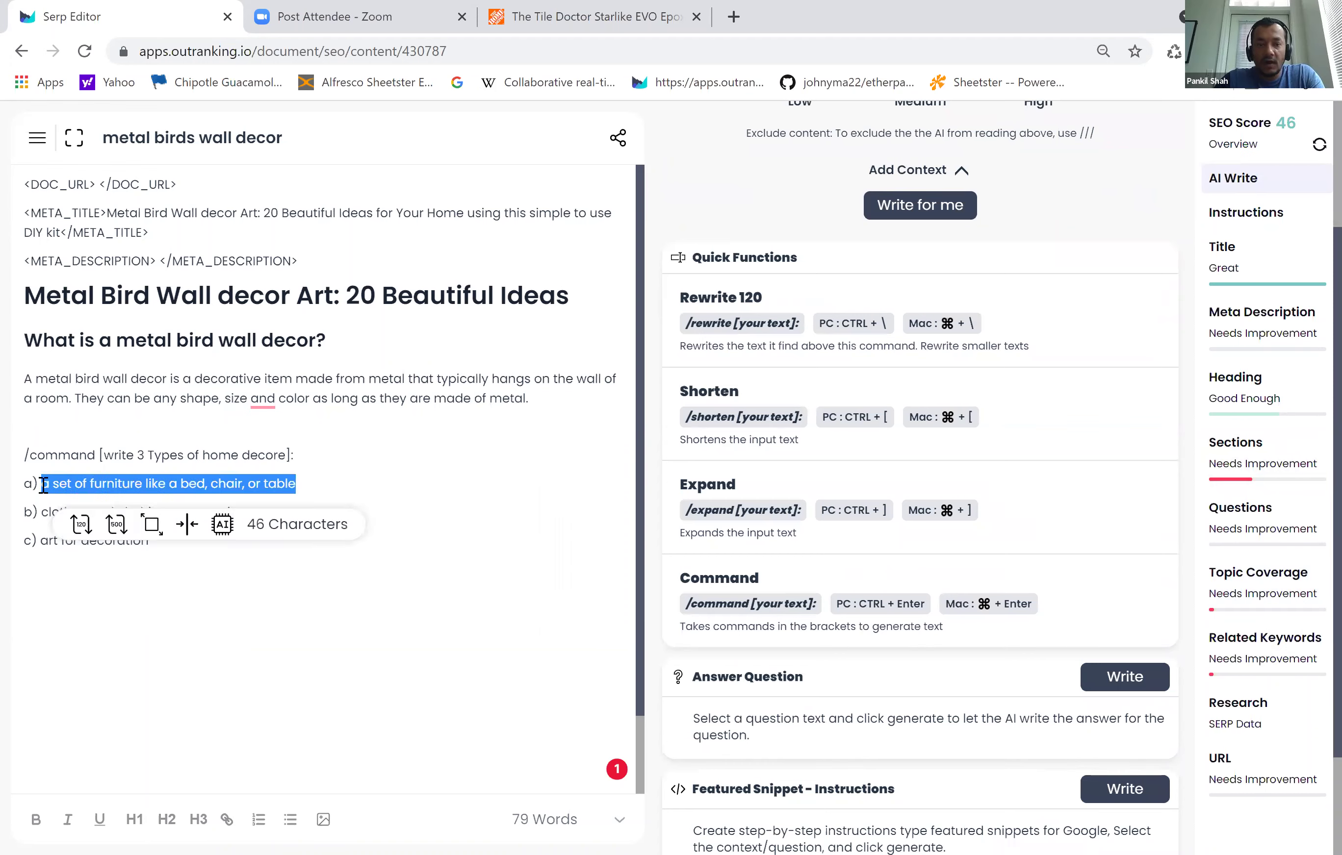
click(80, 525)
drag(249, 505, 41, 511)
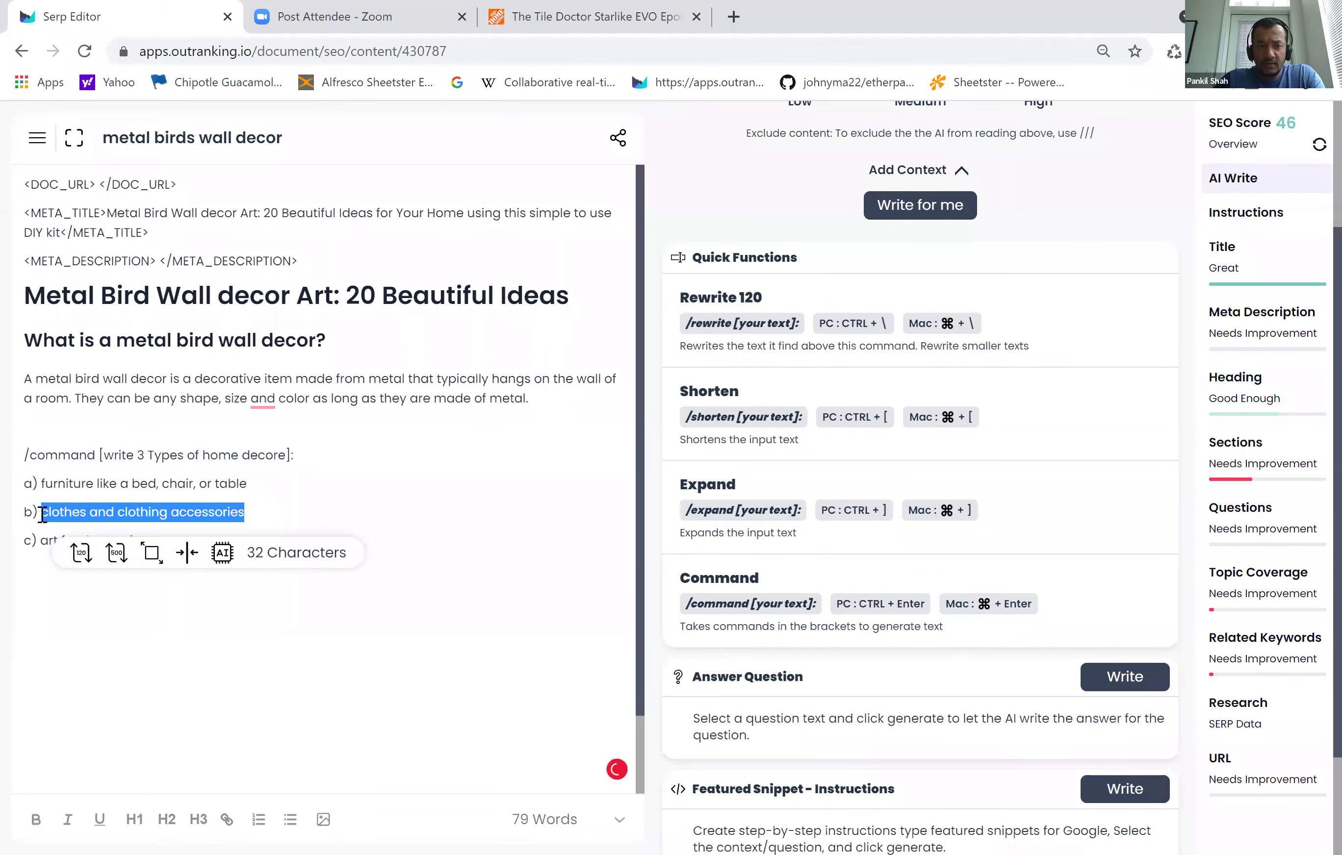
click(117, 561)
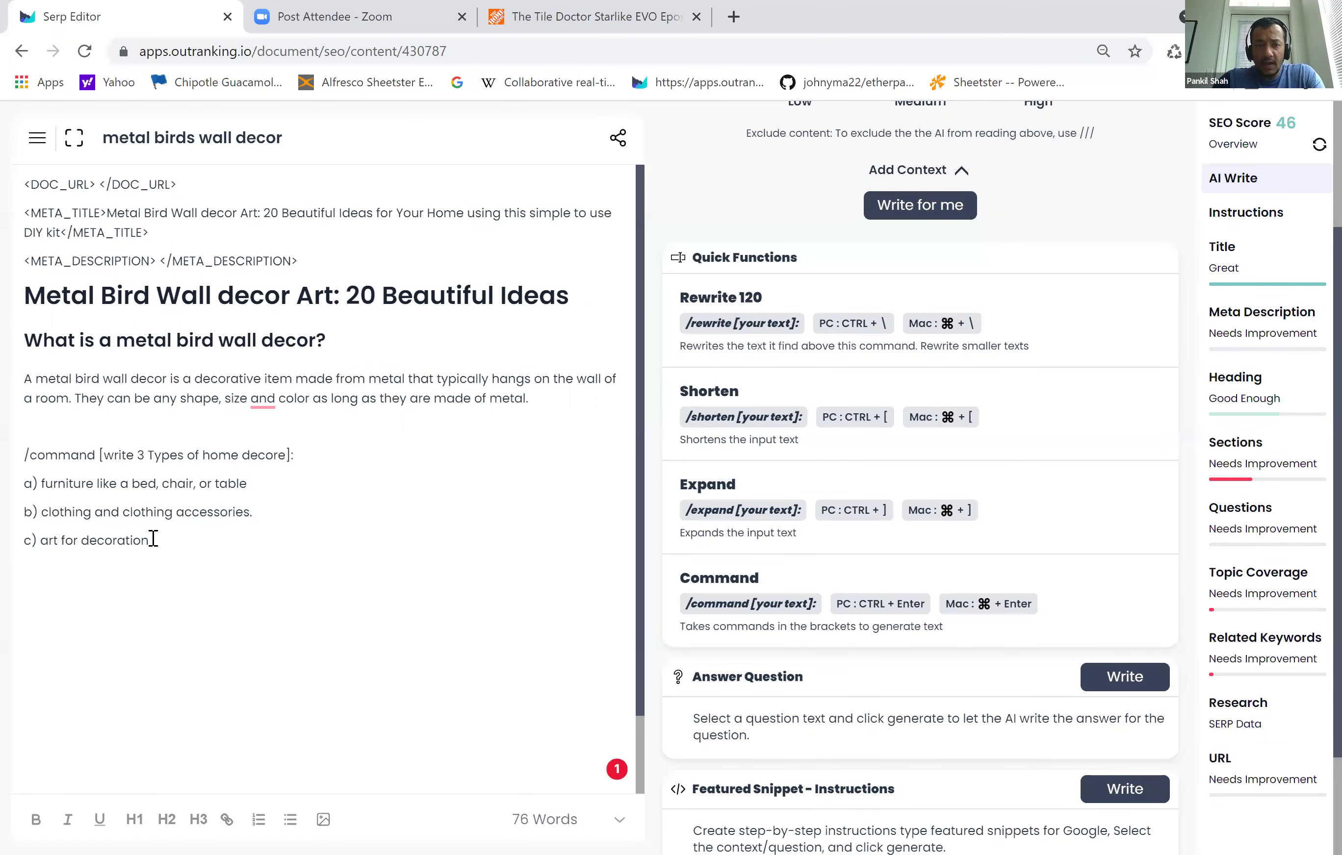
- Enlarge the page to 110% and review the AI Write Quick Functions and the writing functions listed below them
key(ctrl+plus)
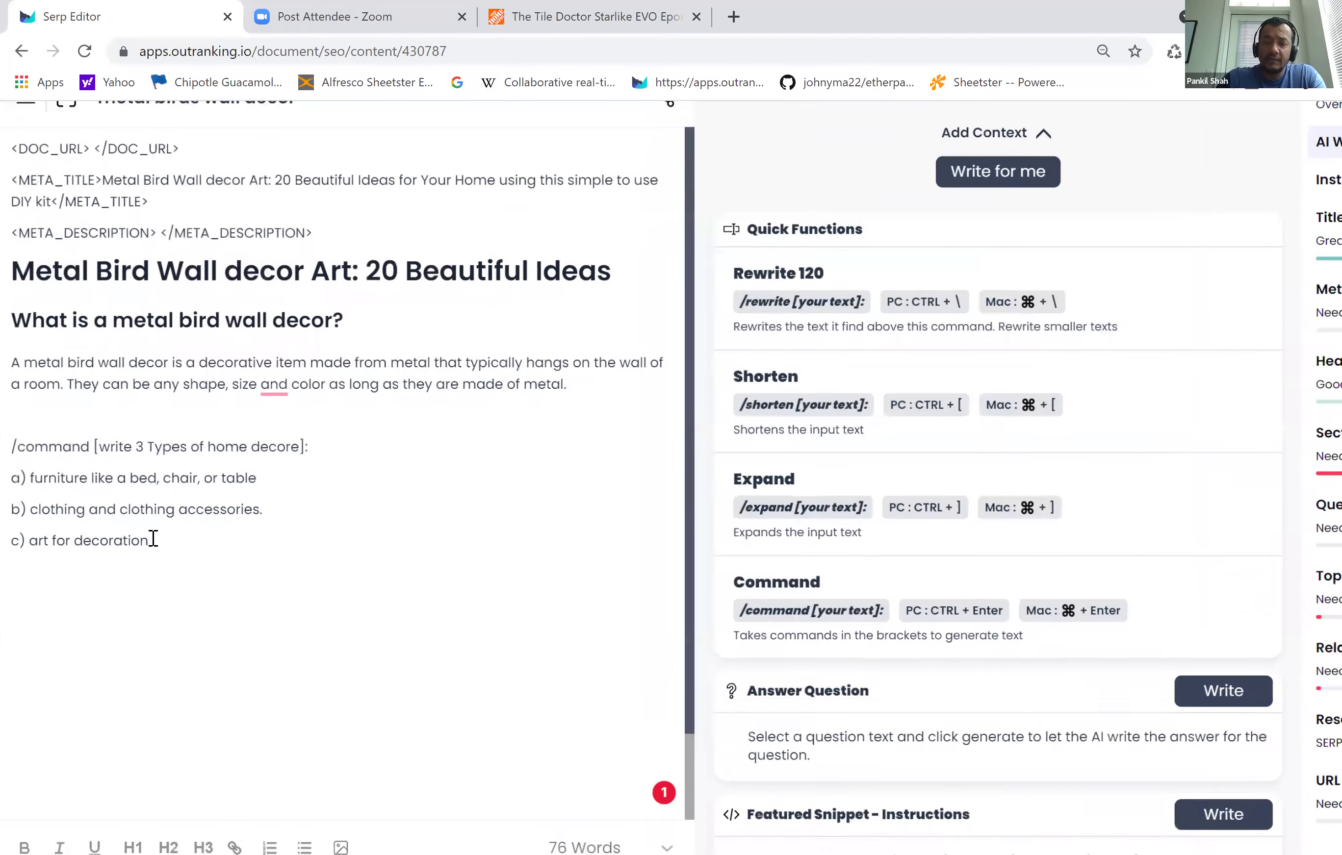
key(ctrl+minus)
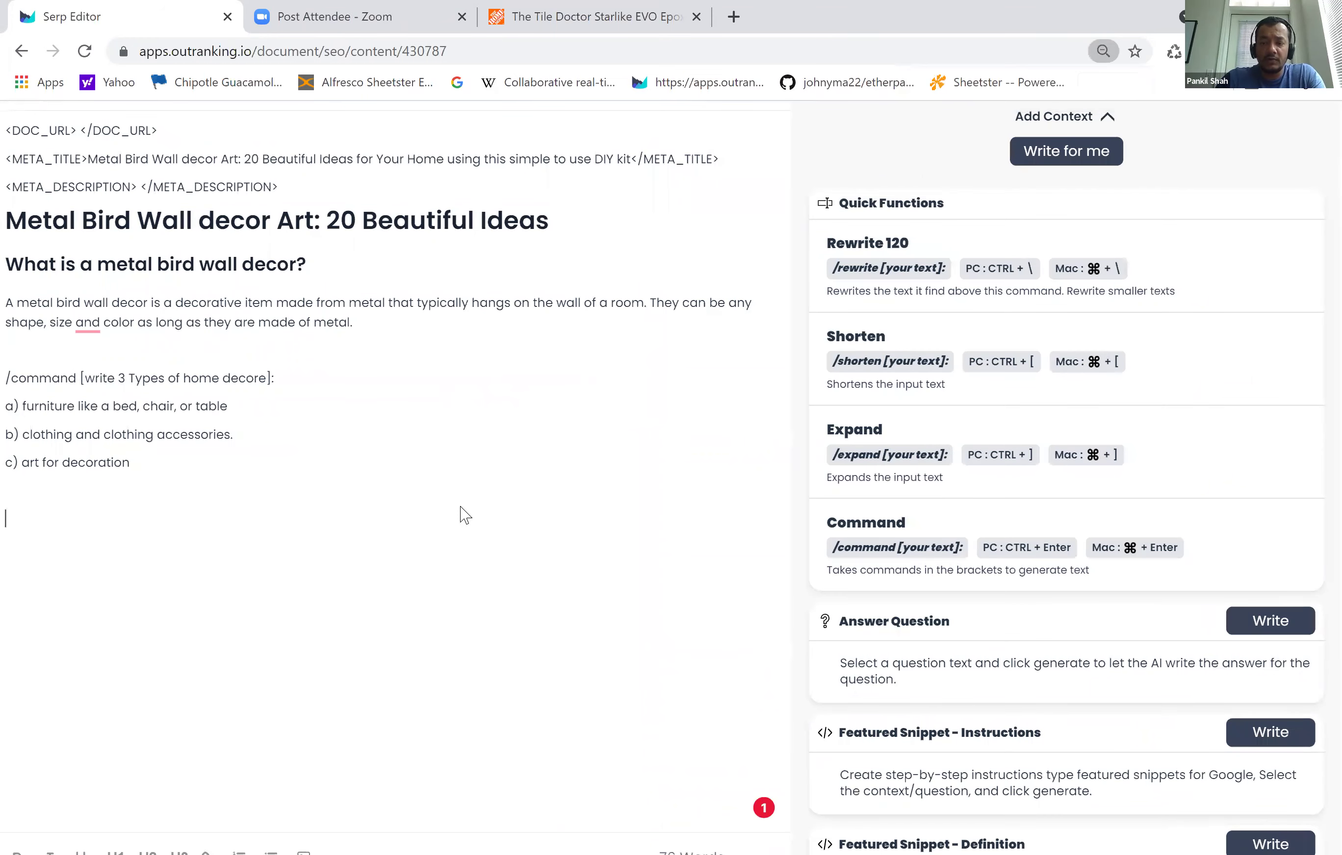
key(ctrl+plus)
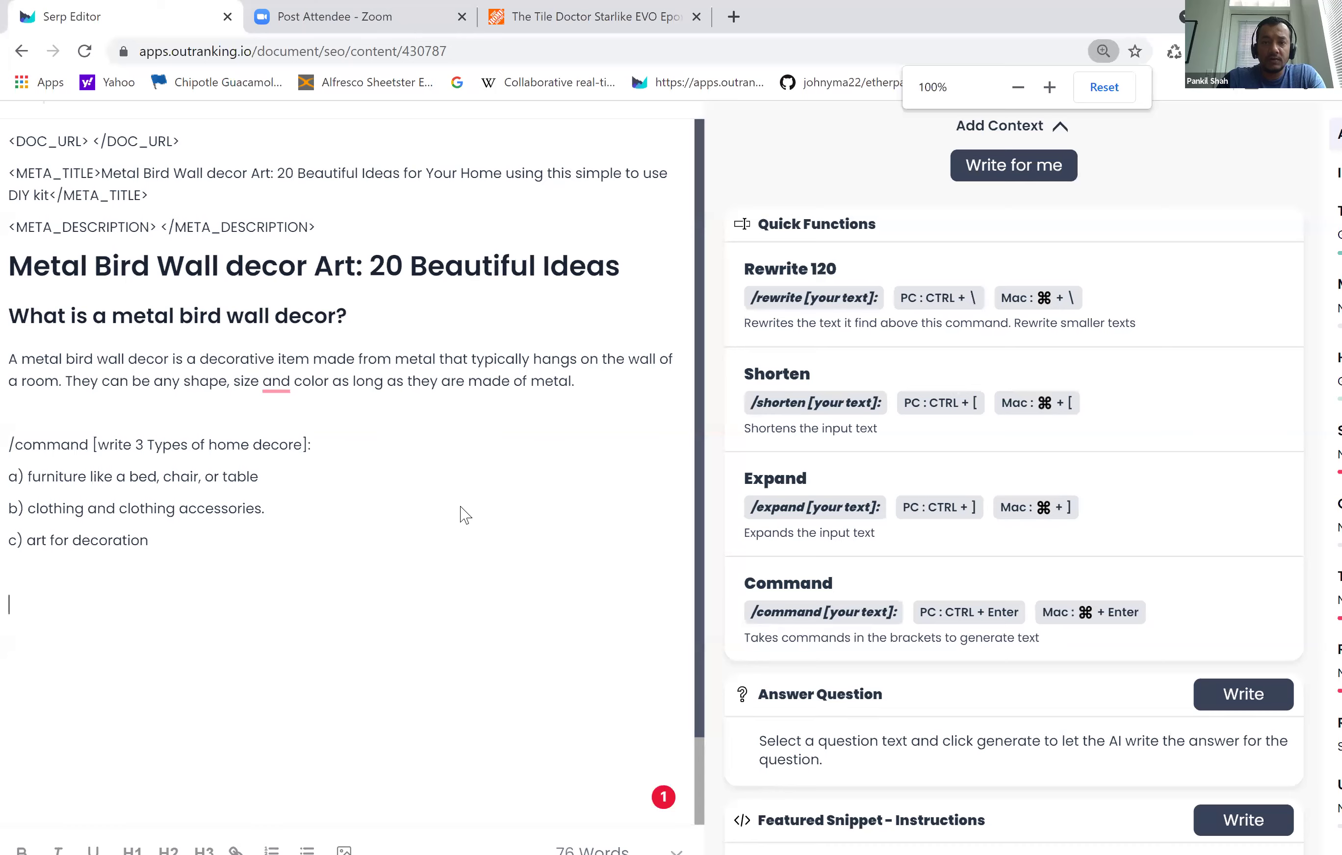
key(ctrl+minus)
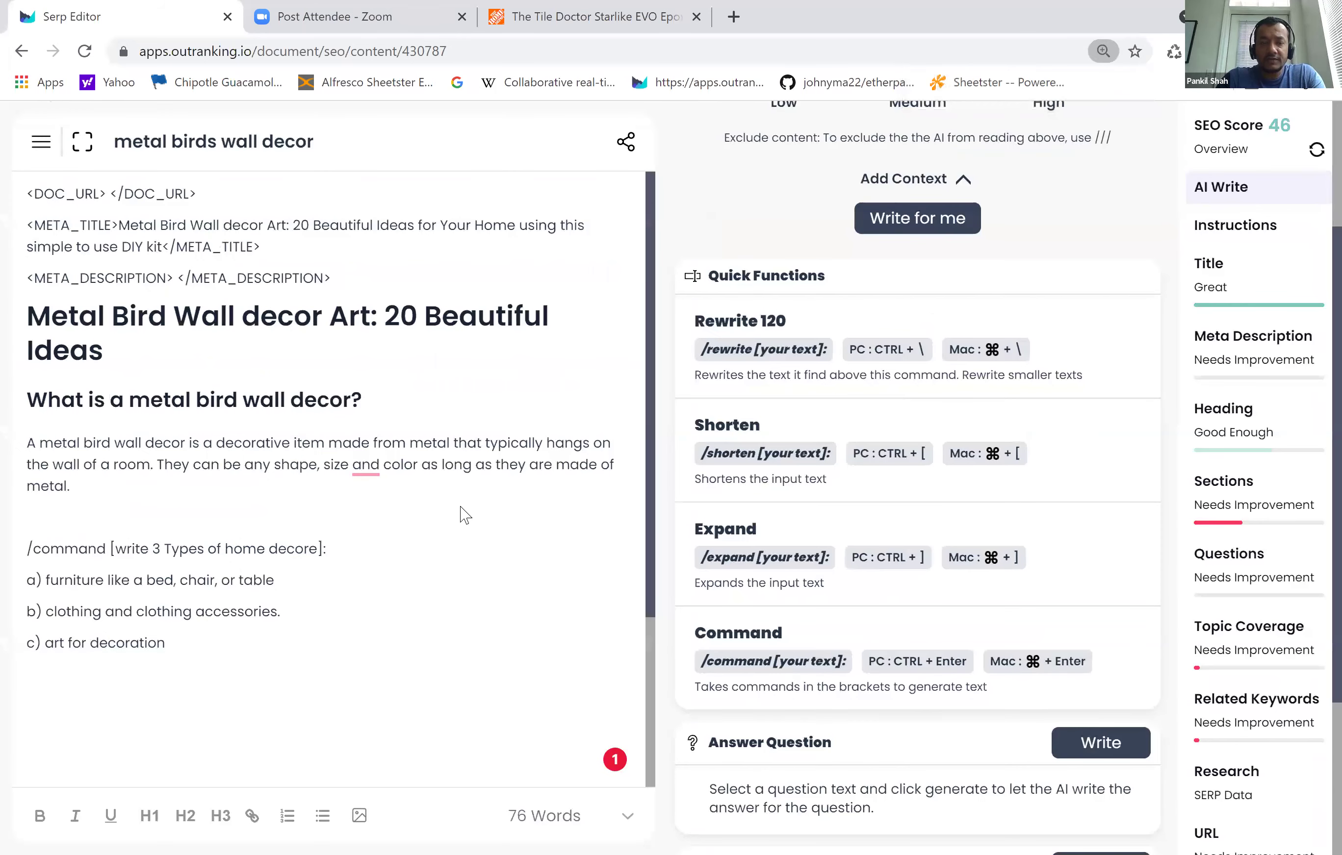
key(ctrl+plus)
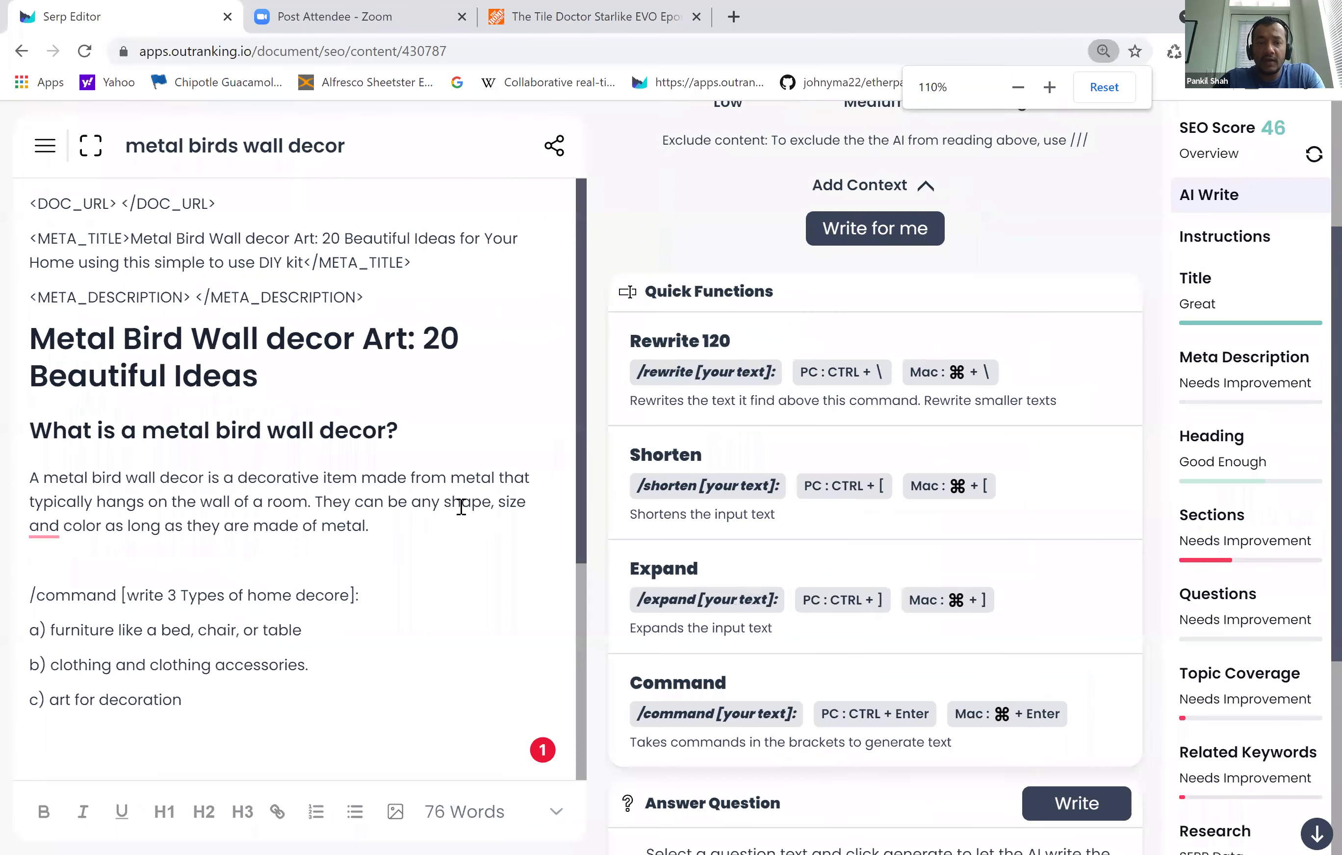
scroll(378, 481, down, 3)
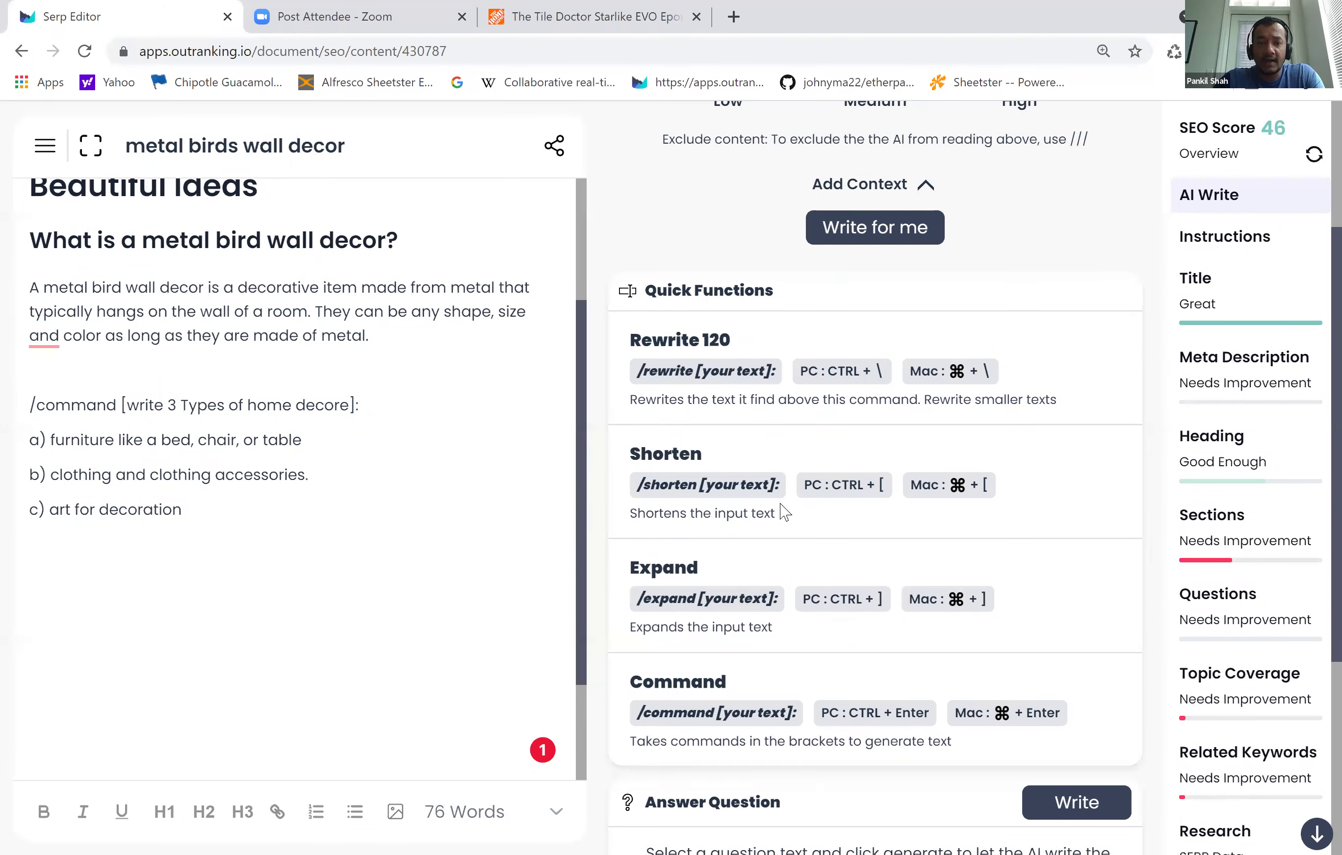
scroll(784, 509, down, 3)
scroll(784, 513, down, 2)
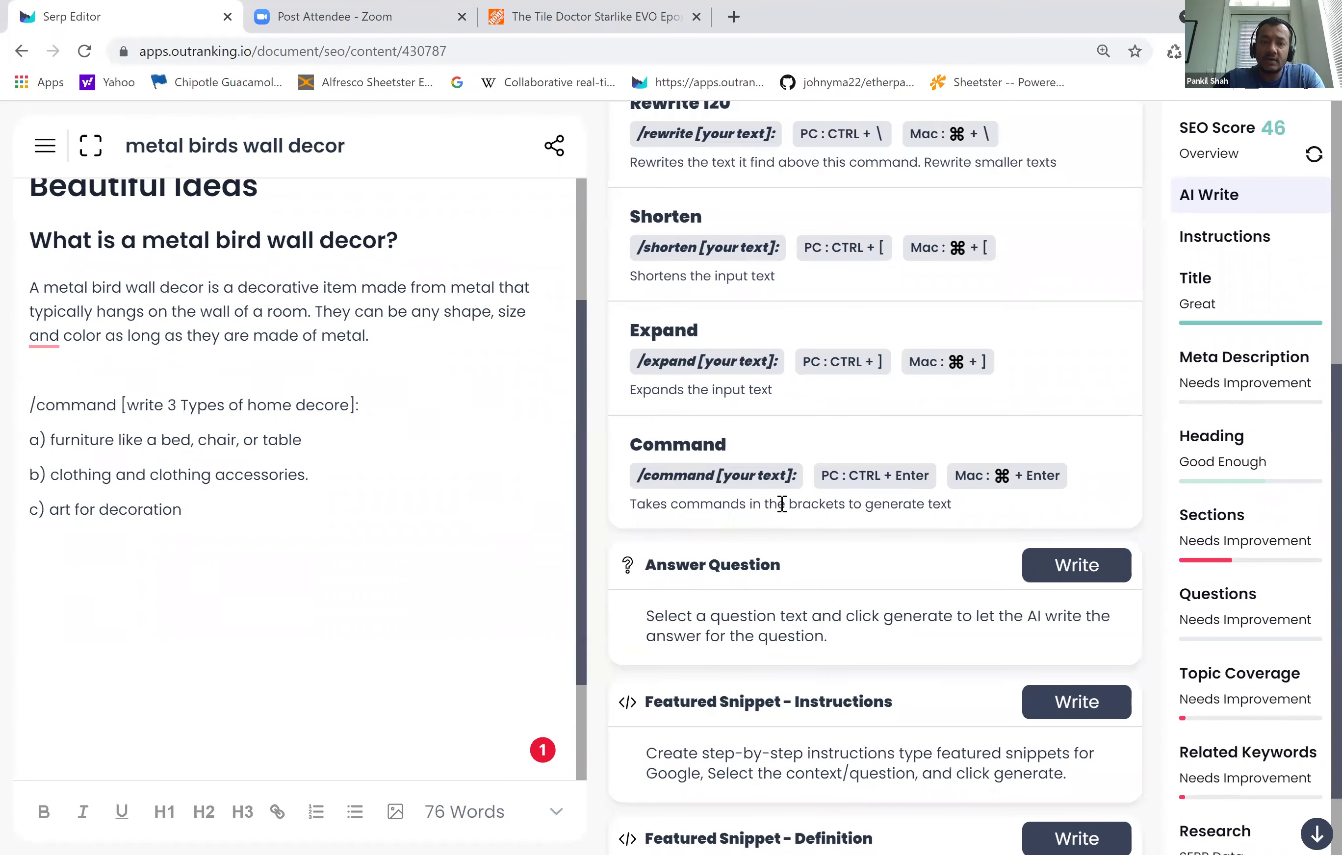
scroll(761, 412, up, 5)
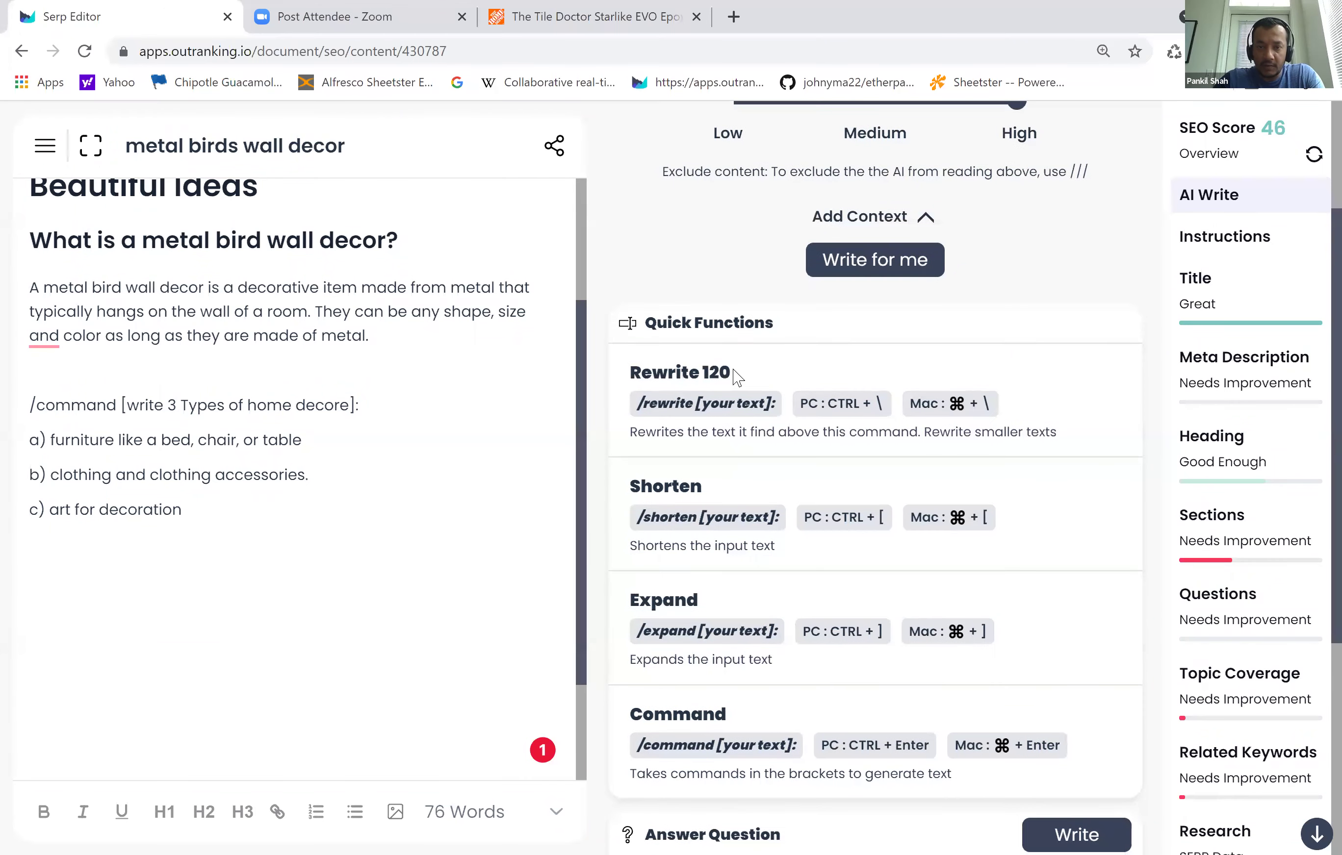
scroll(931, 500, down, 4)
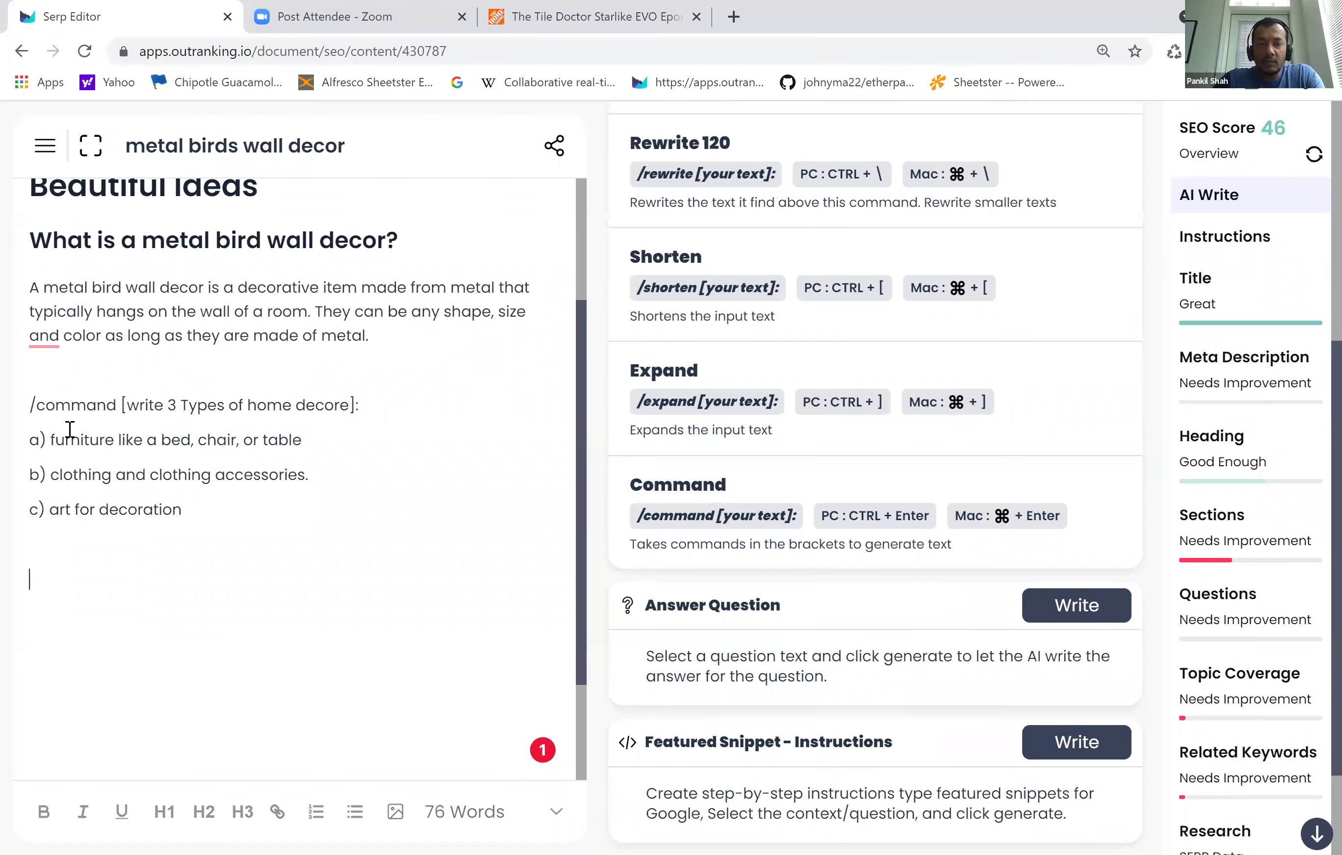
drag(49, 439, 13, 413)
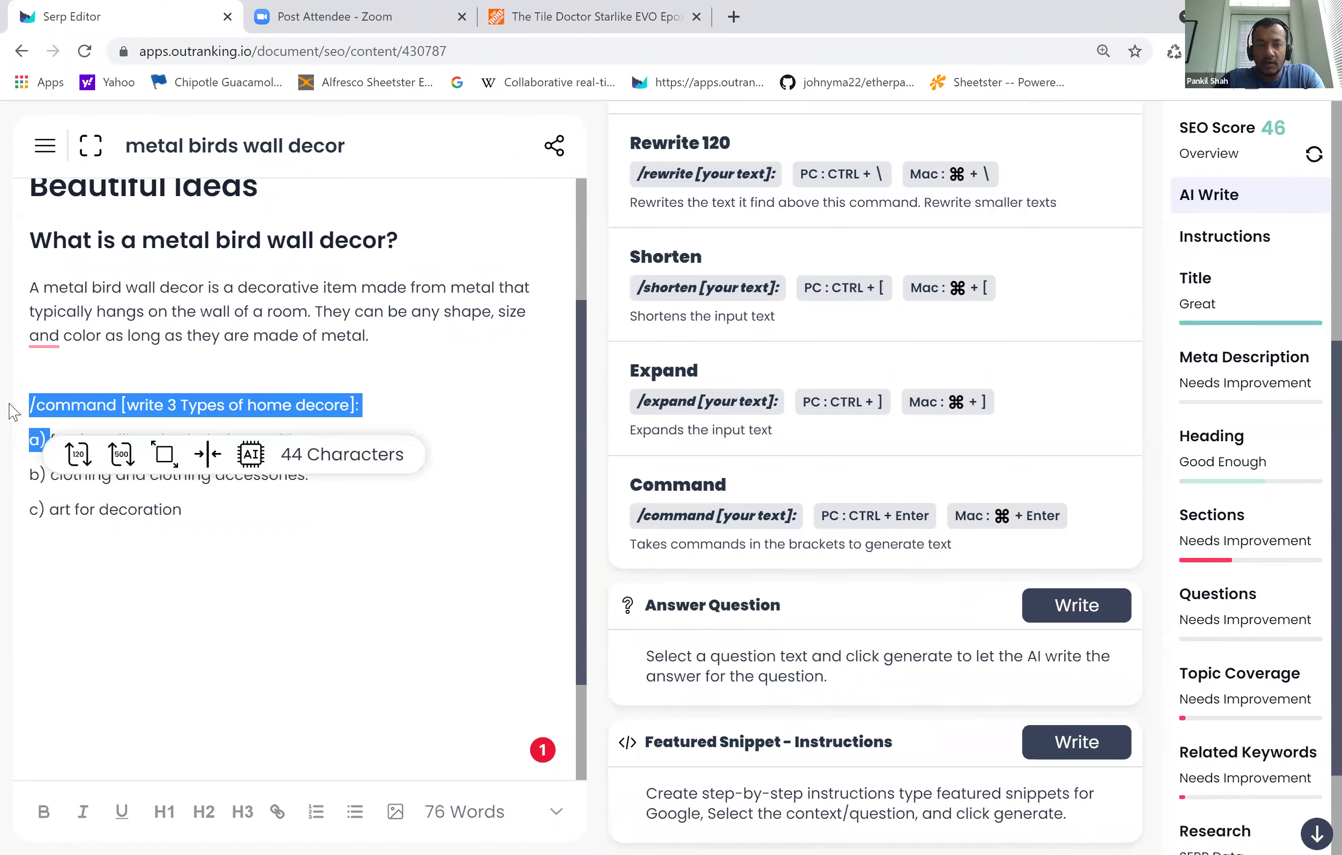
key(BackSpace)
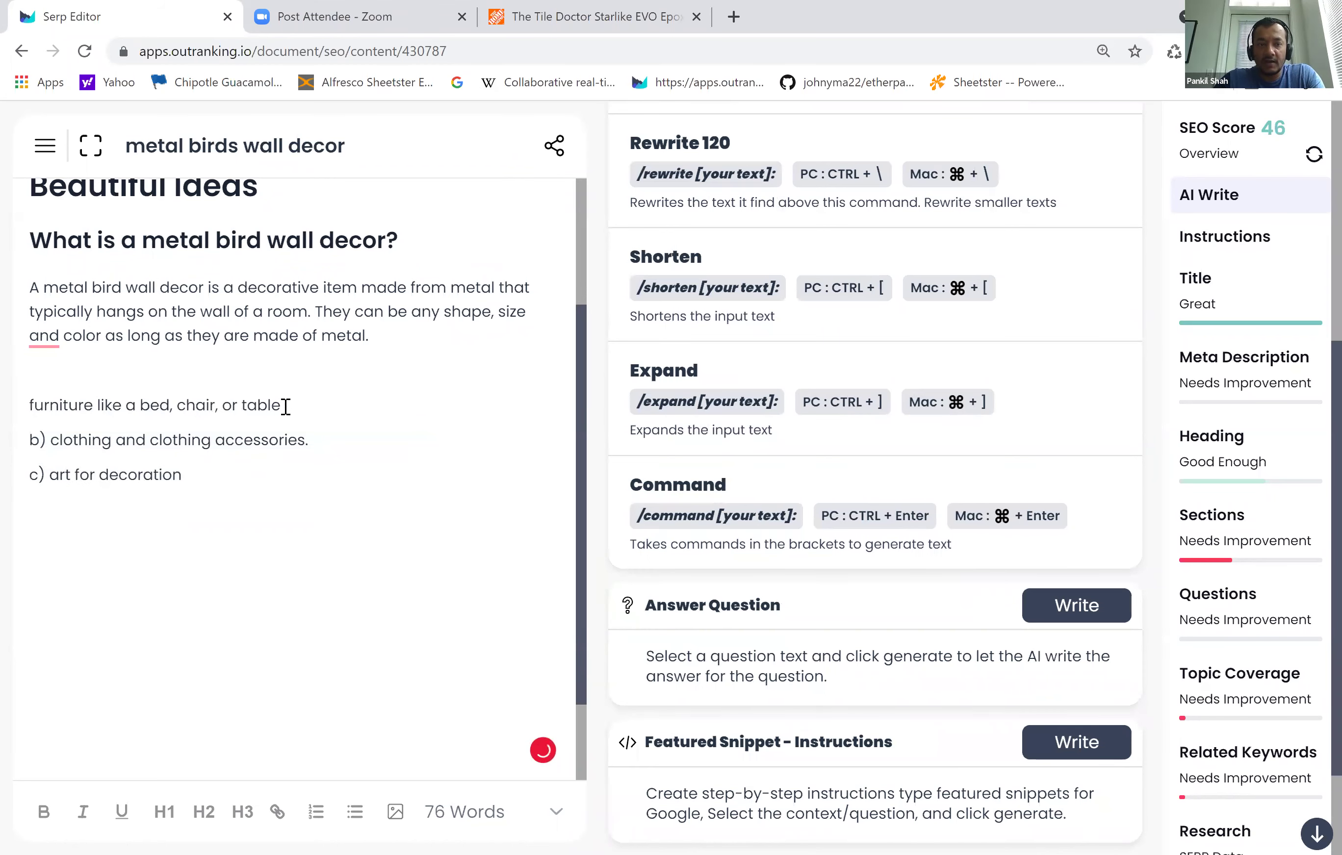
key(ctrl+z)
- Remove the /command wrapper around "write 3 Types of home decore" and the "a)" label from the furniture item
drag(128, 404, 30, 439)
key(BackSpace)
key(BackSpace)
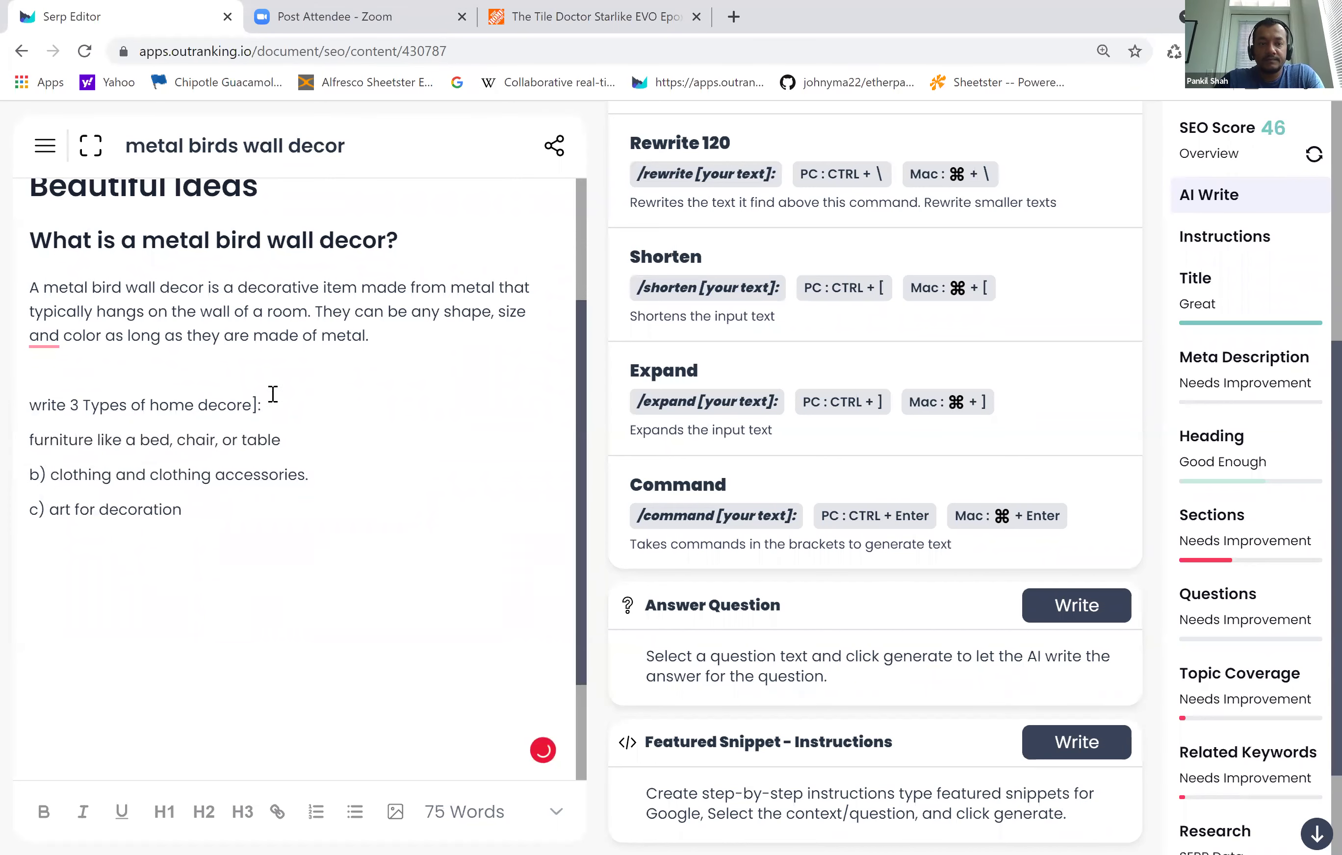
key(BackSpace)
key(BackSpace)
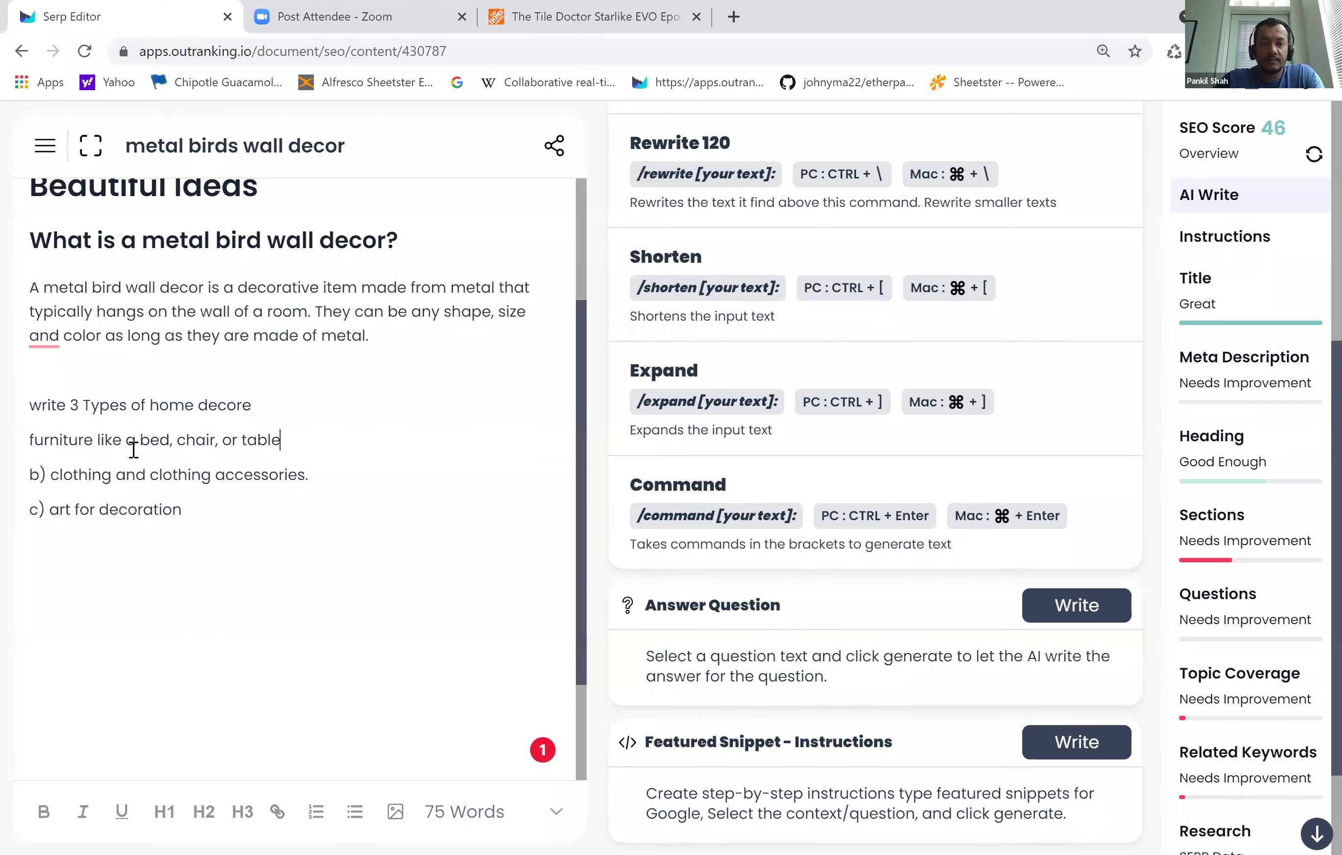
- Split the answer paragraph before "They can be any shape" and leave blank lines between the two parts
triple_click(34, 445)
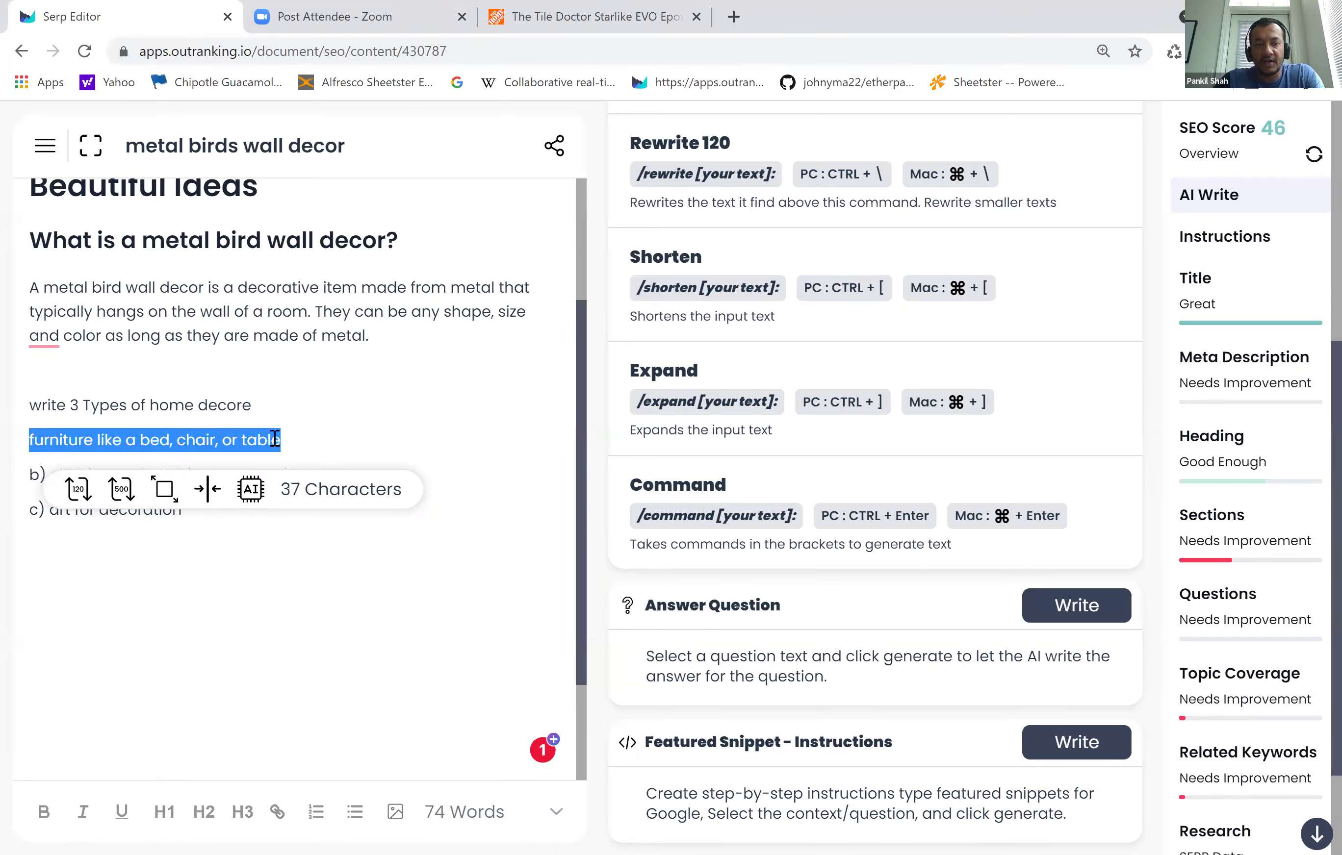
click(298, 419)
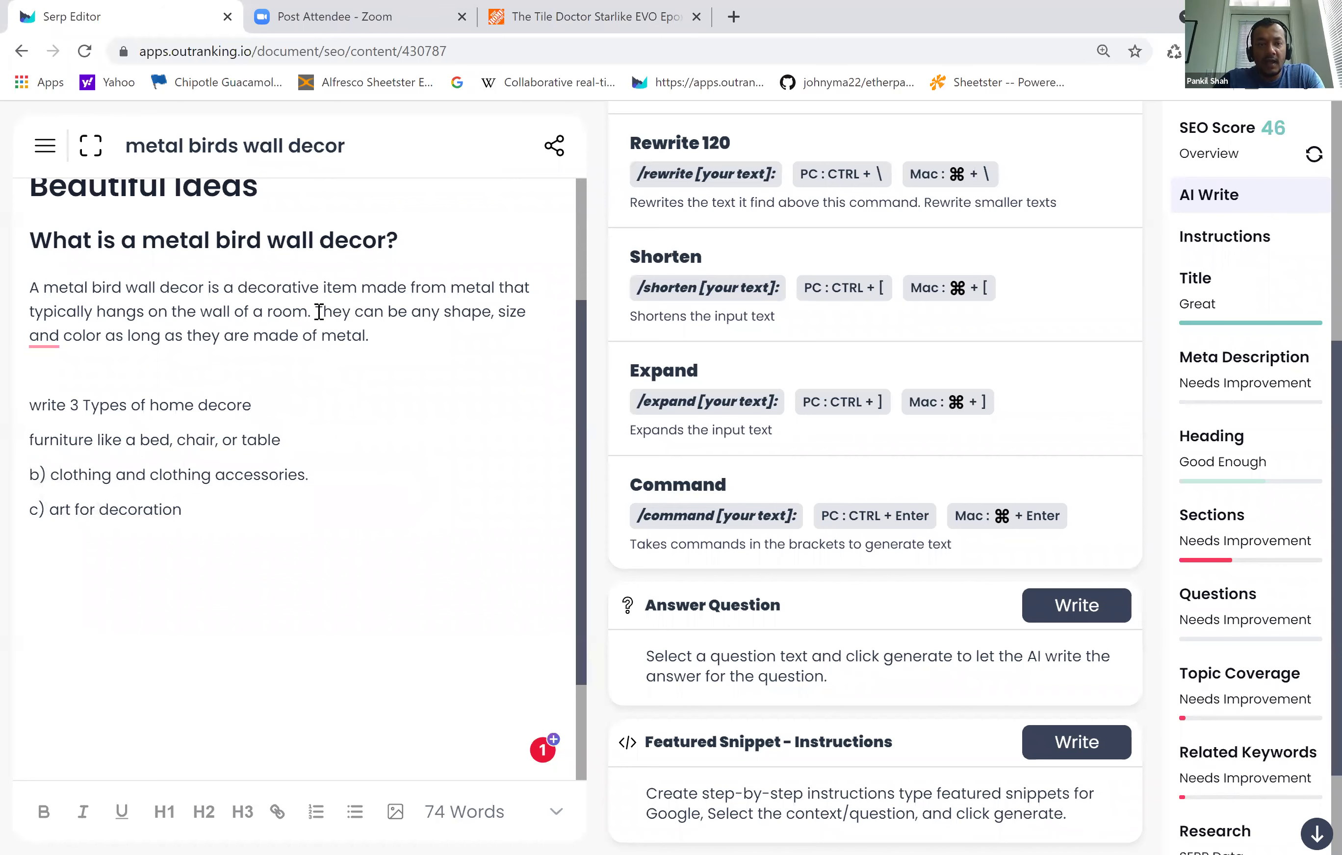
click(318, 310)
key(Return)
key(Return)
key(Return)
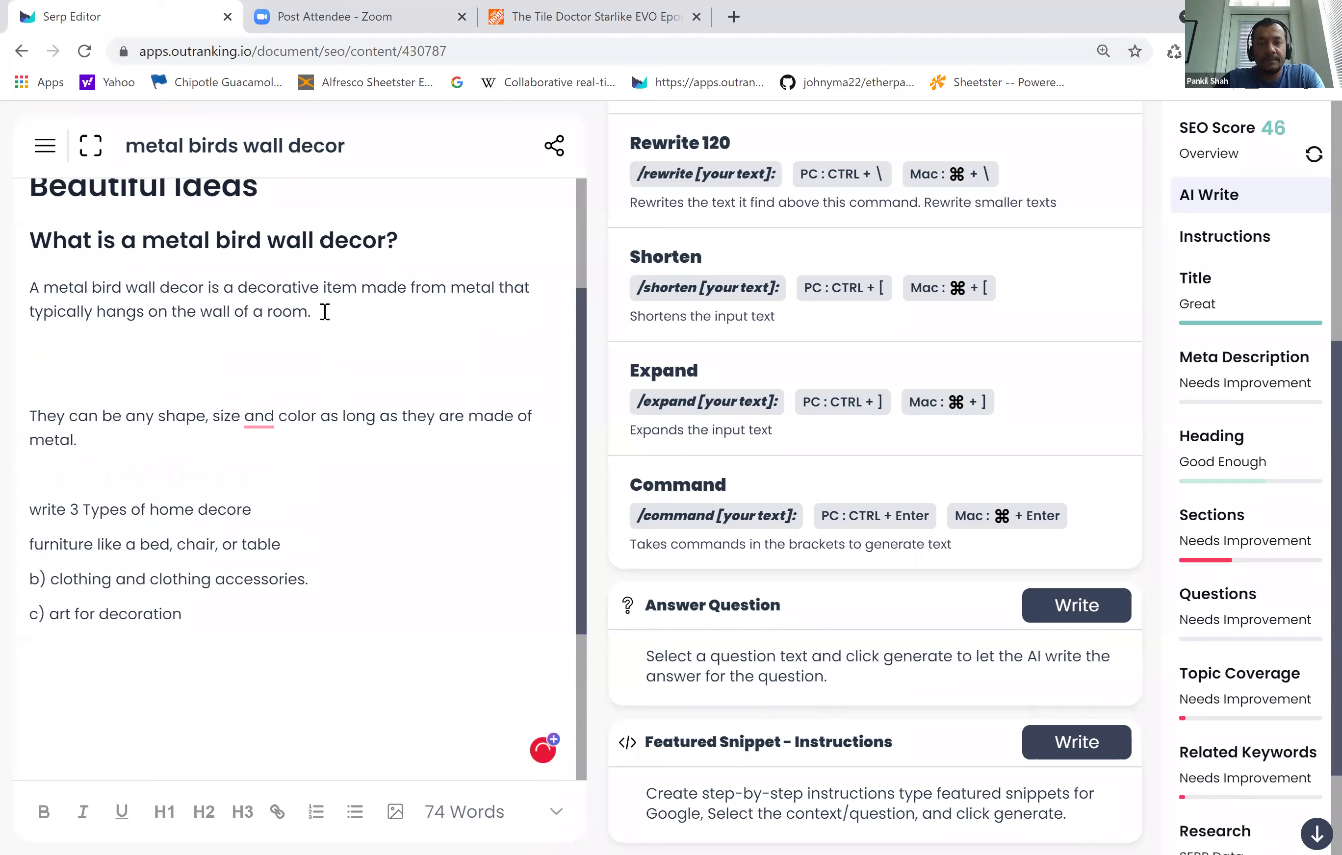
- Try the AI Shorten function on the opening sentence "A metal bird wall decor is a decorative item" and undo its replacements
triple_click(174, 299)
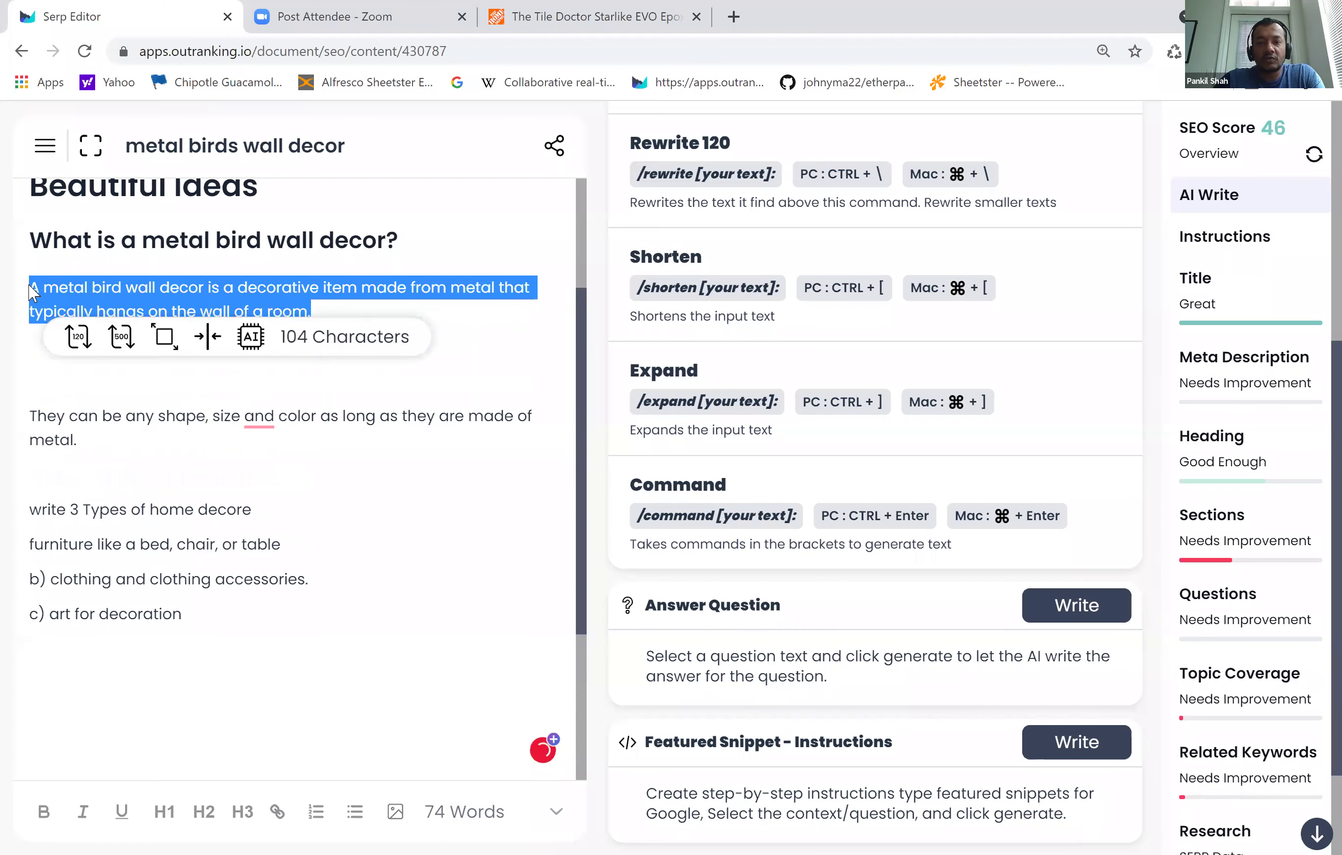
click(207, 338)
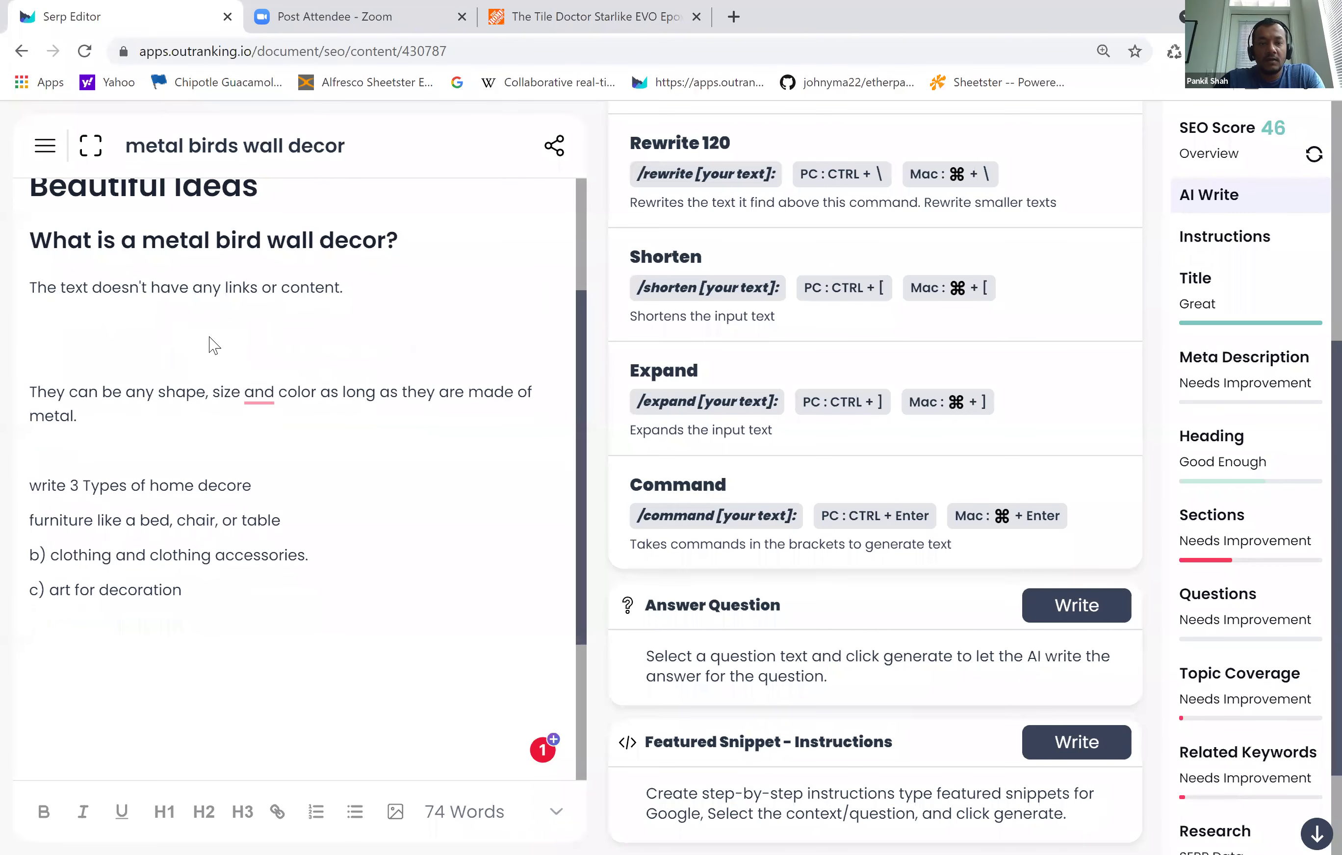
drag(339, 315, 30, 284)
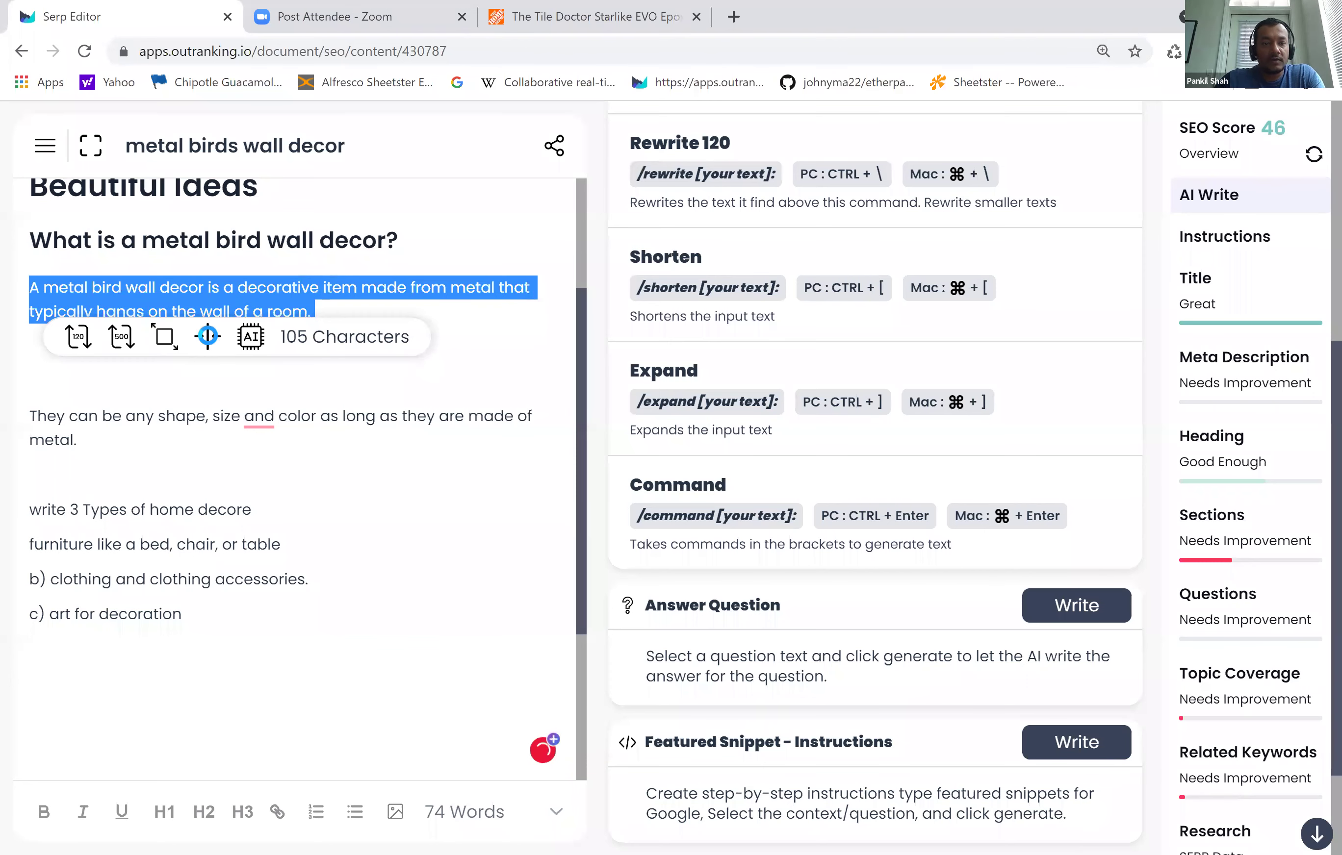
click(207, 338)
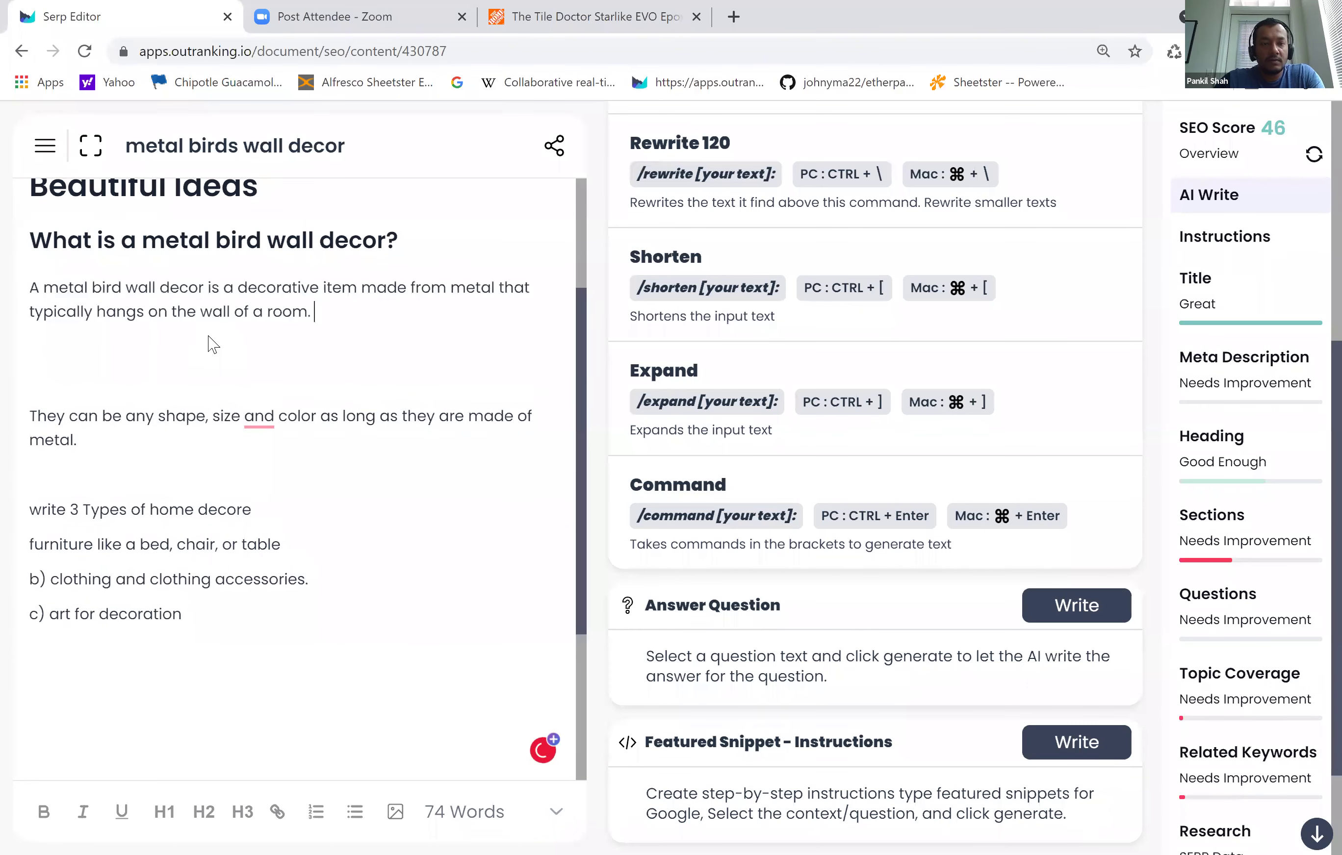
drag(308, 312, 30, 294)
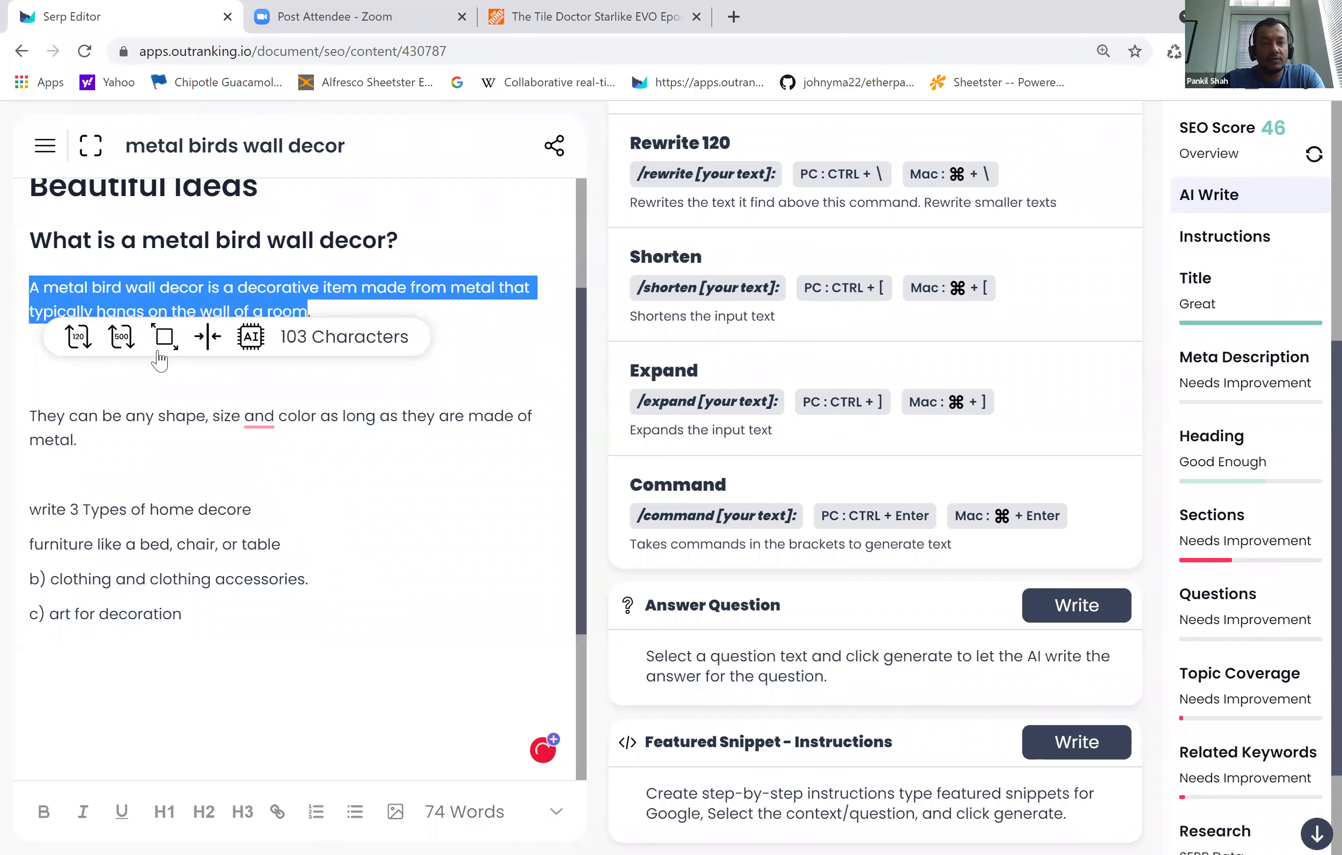
click(207, 337)
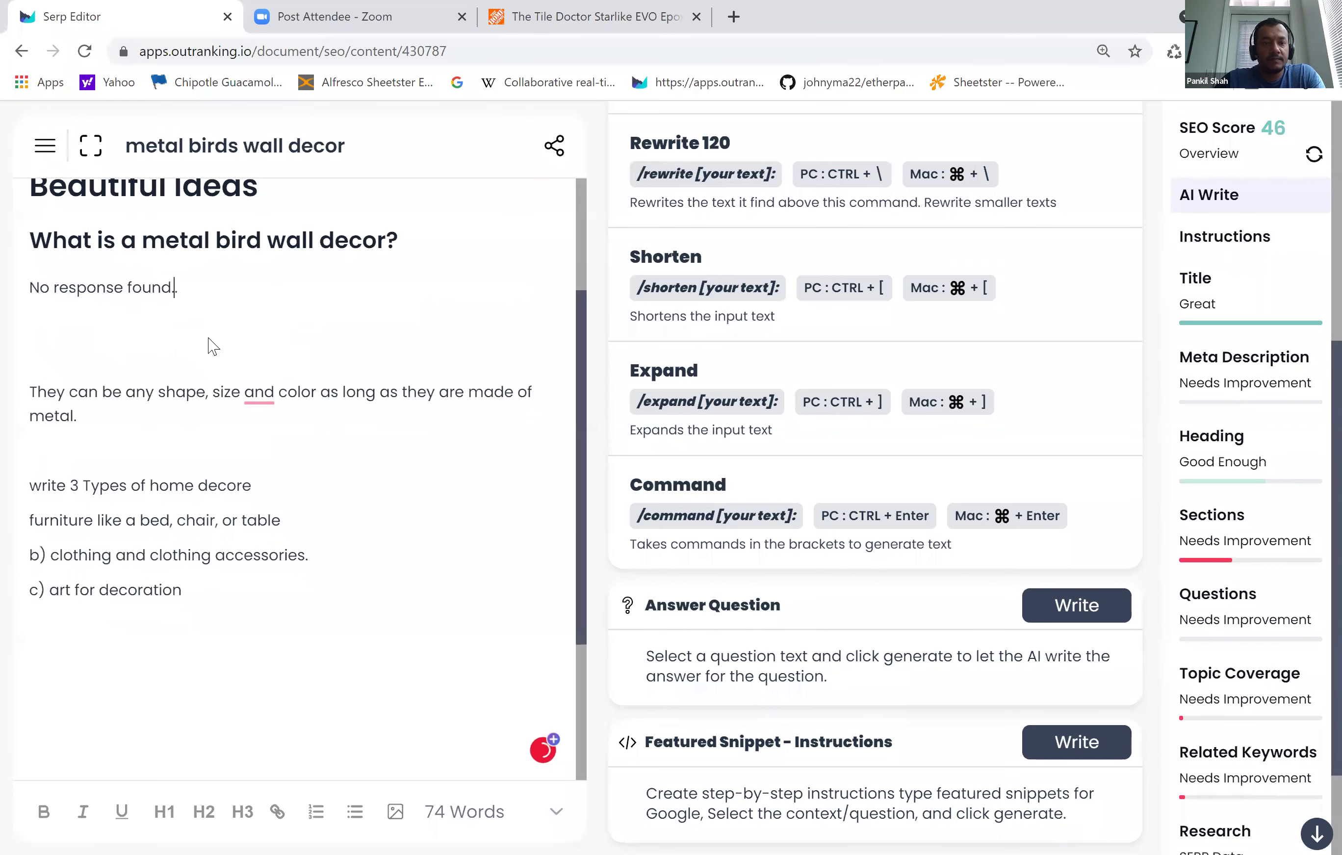
key(ctrl+z)
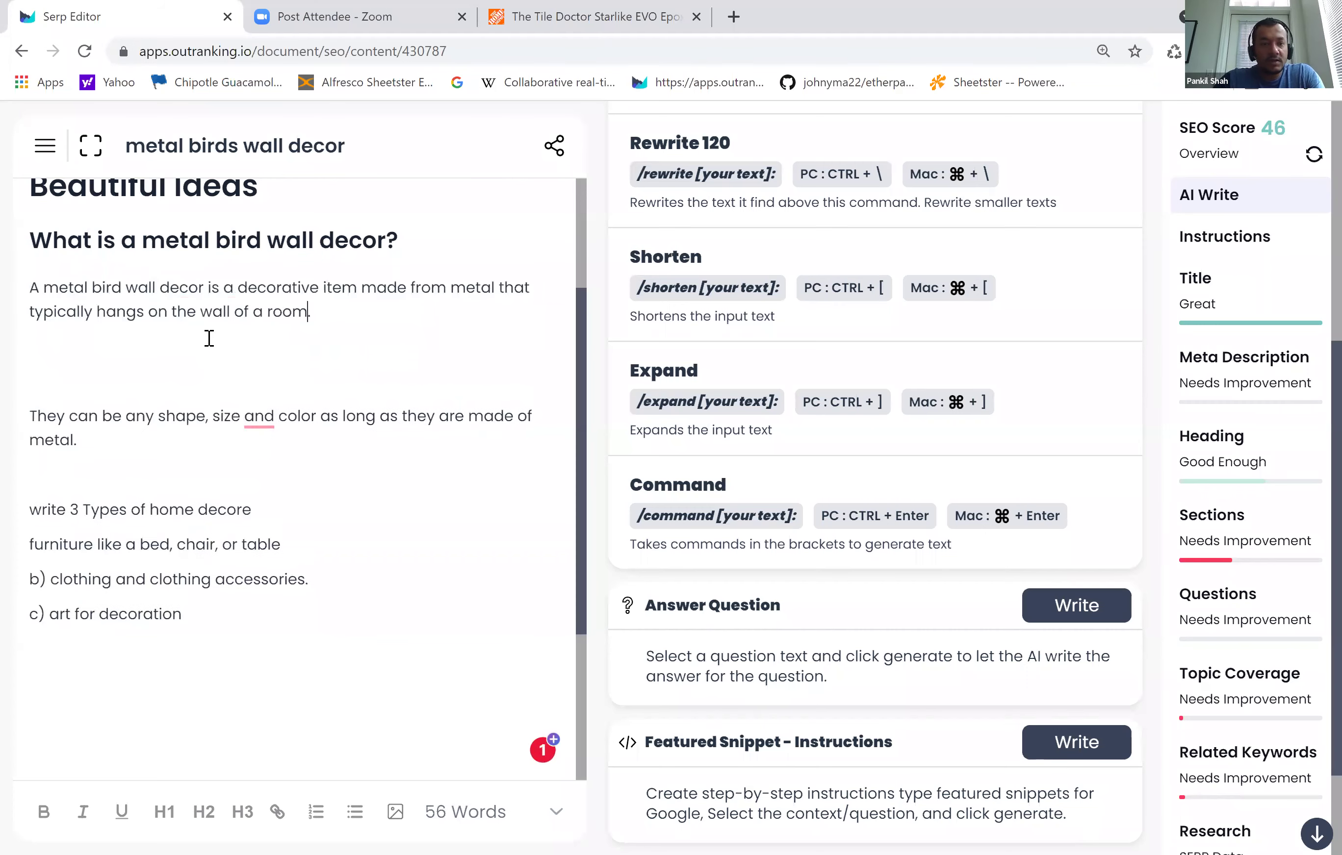
- Expand the sentence "A metal bird wall decor is a decorative item" with the AI and try to shorten the generated paragraph
drag(329, 317, 30, 288)
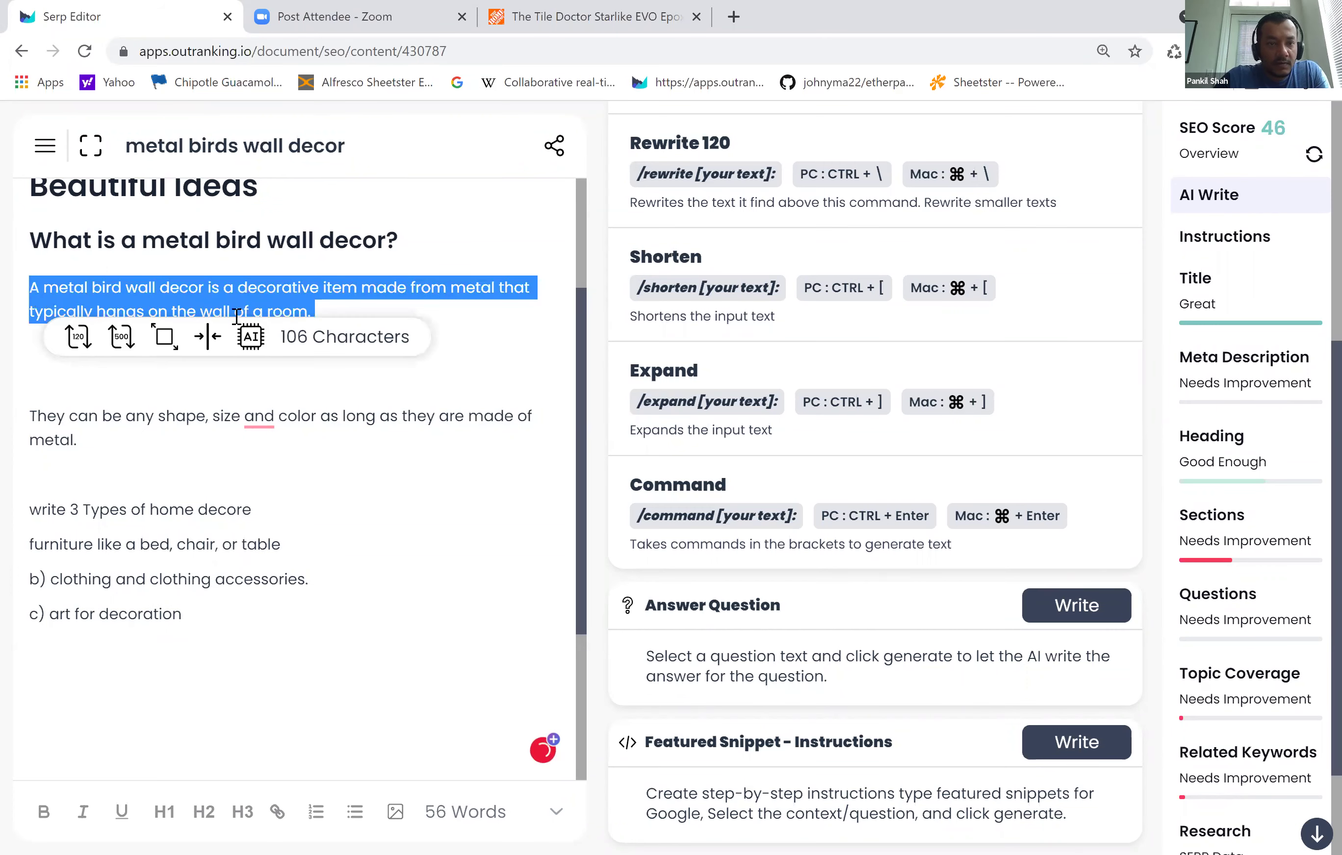
click(165, 338)
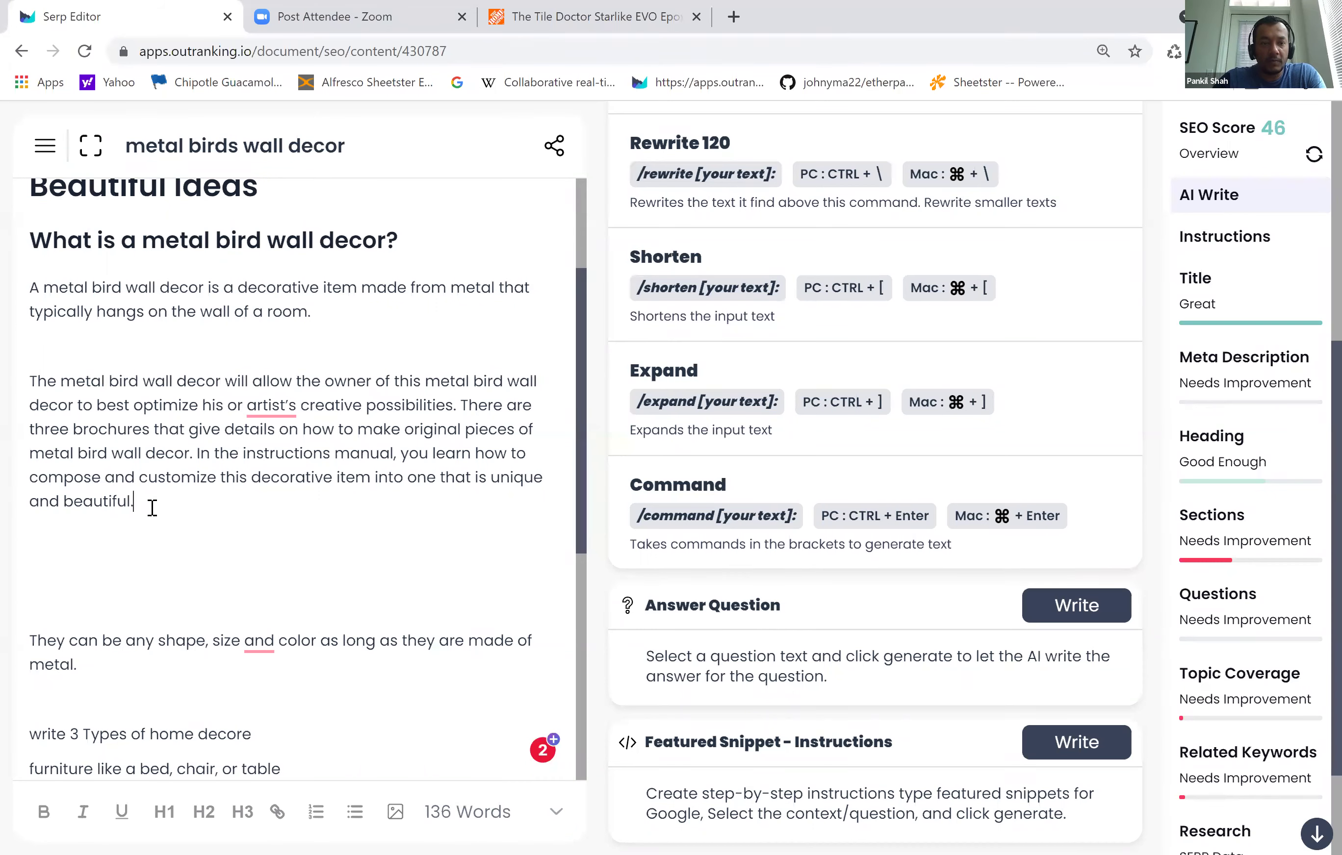
drag(153, 501, 22, 394)
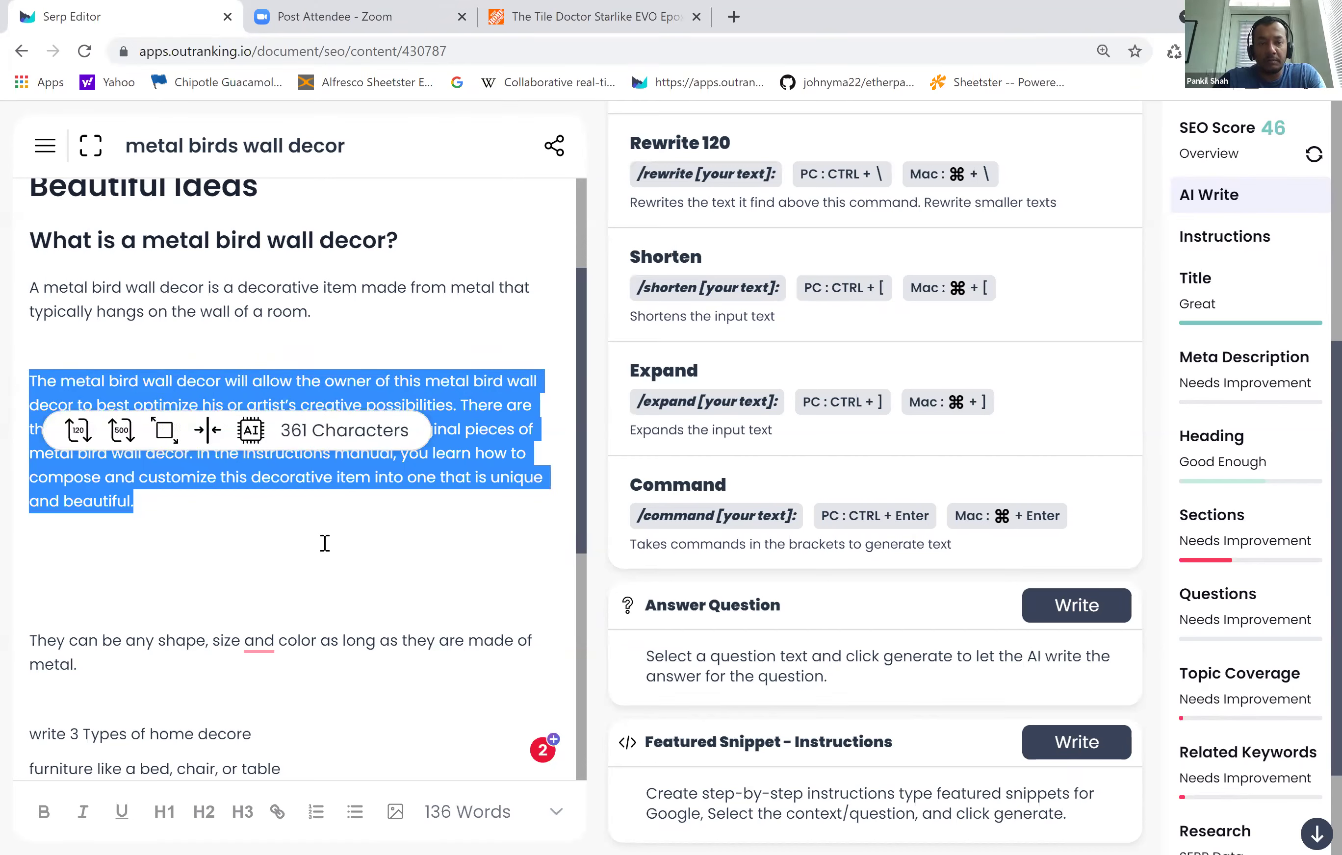
click(208, 431)
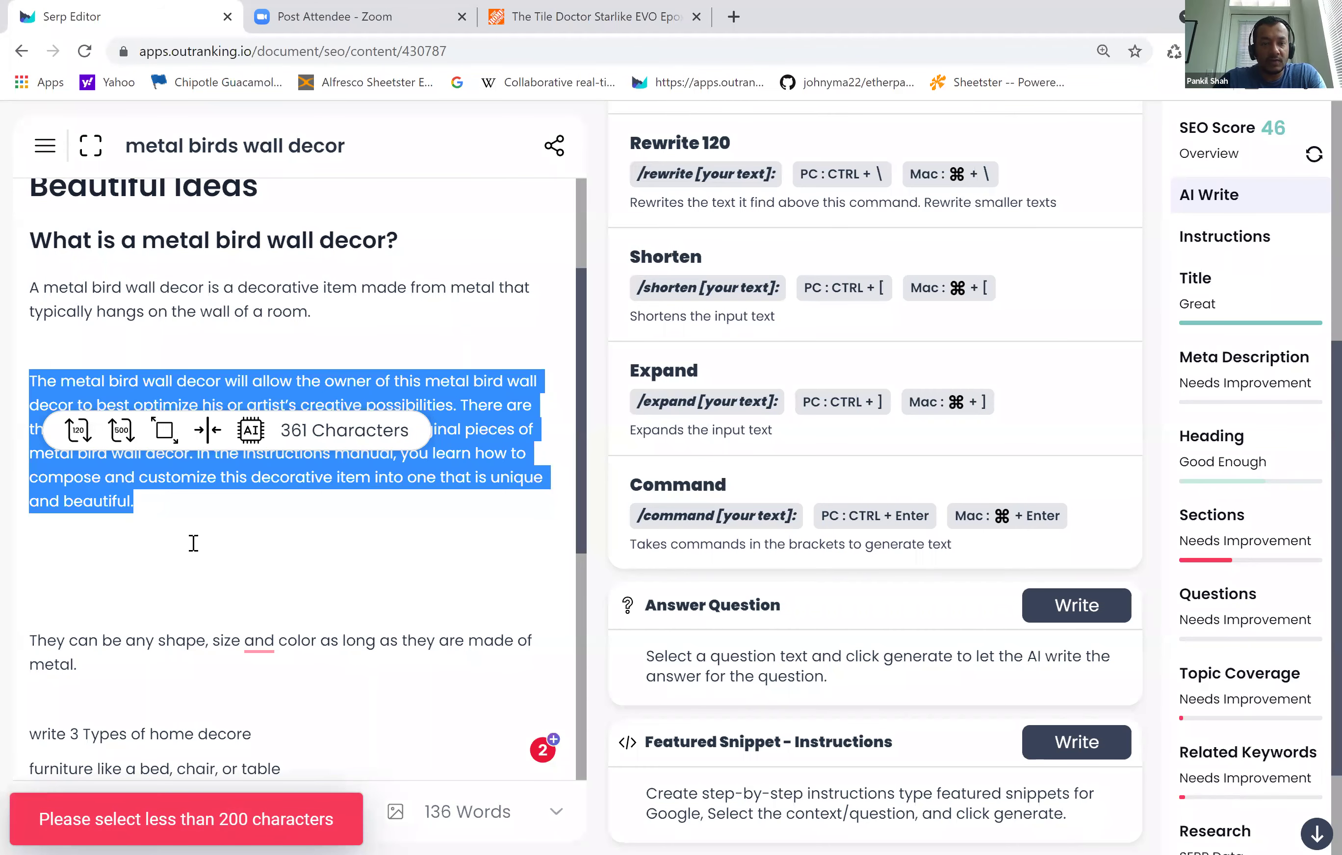
- Delete everything from "In the instructions manual" to the end of the document
click(194, 536)
click(198, 453)
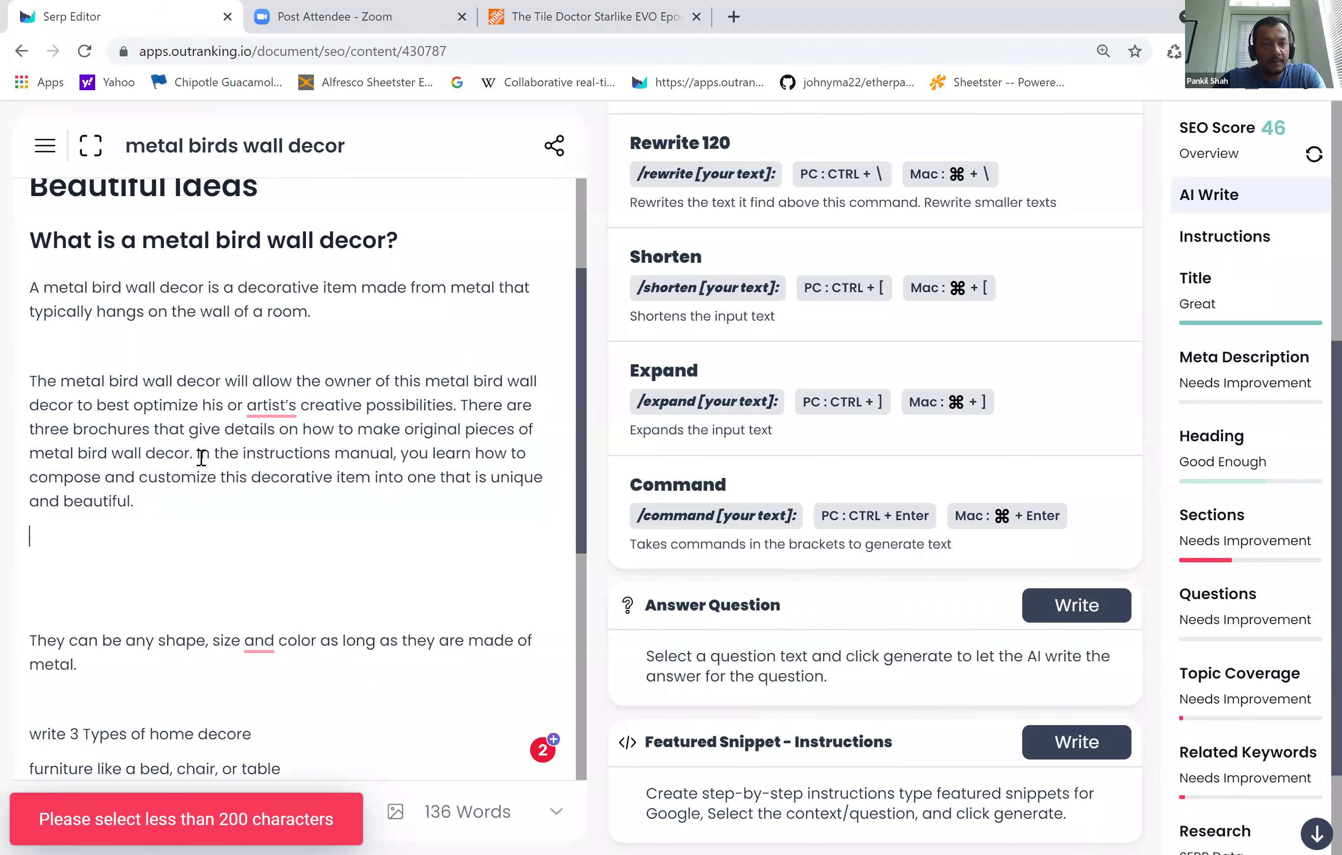
key(ctrl+shift+End)
scroll(362, 623, down, 4)
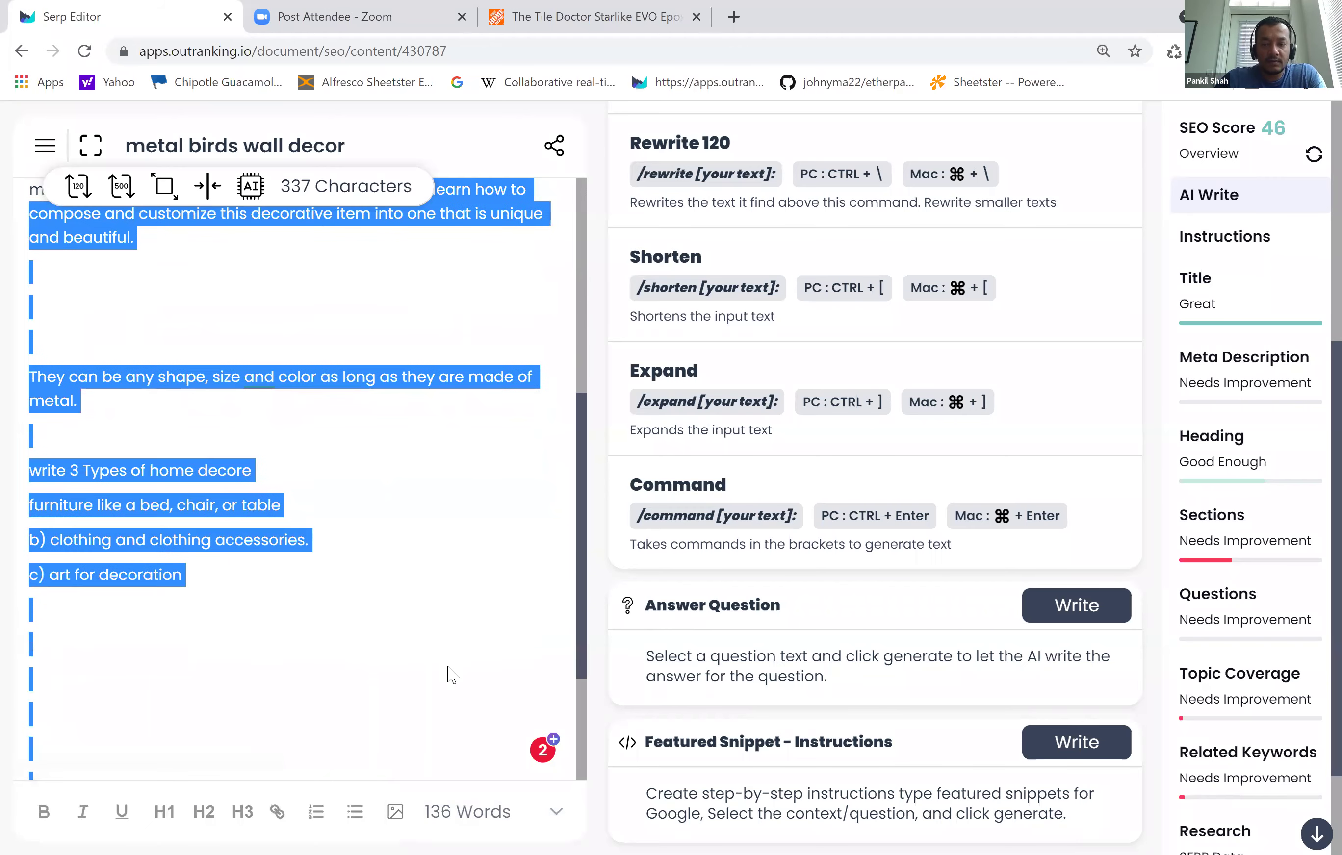
key(BackSpace)
- Try the AI Shorten function on the remaining paragraph starting "The metal bird wall decor will allow"
drag(203, 608, 29, 533)
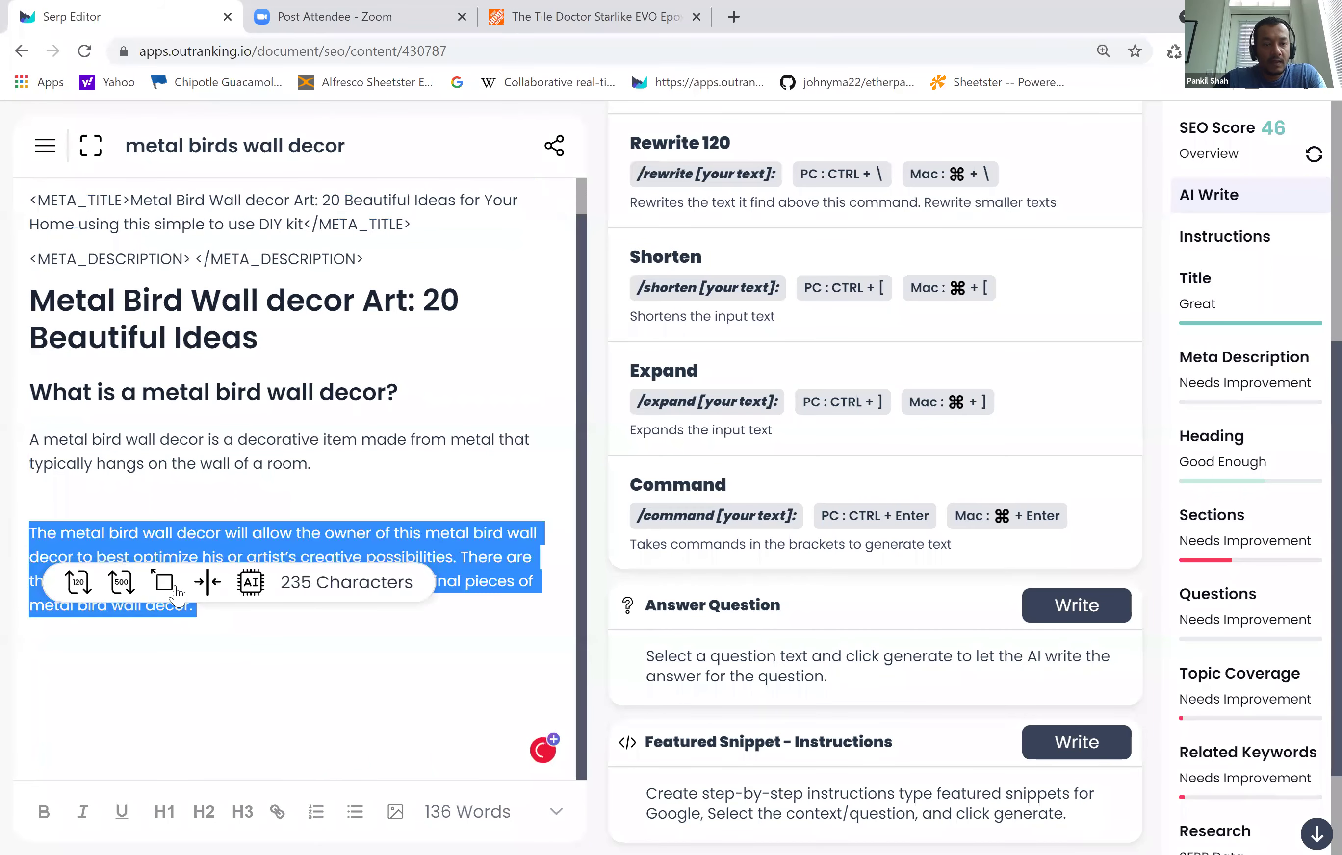
click(209, 583)
click(313, 490)
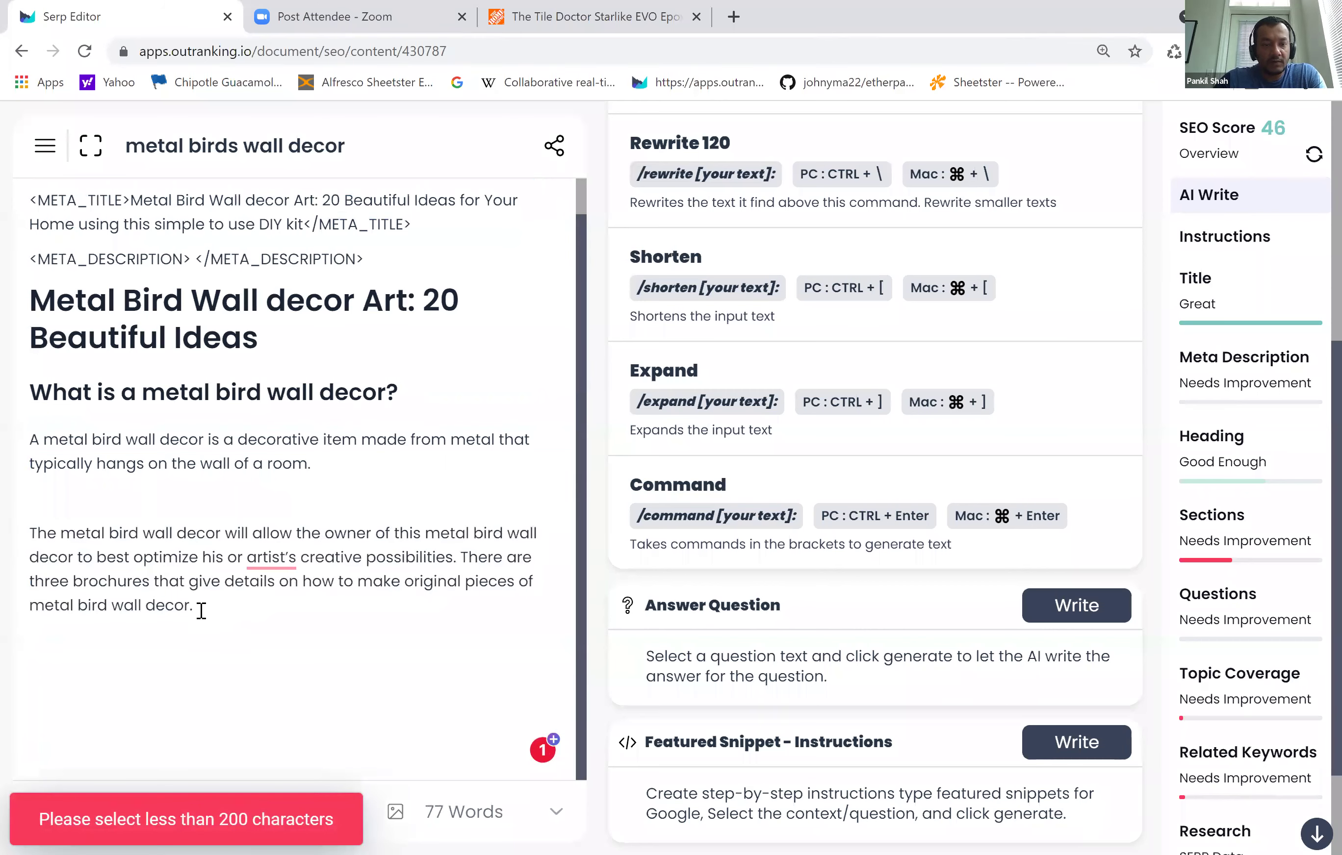
triple_click(20, 547)
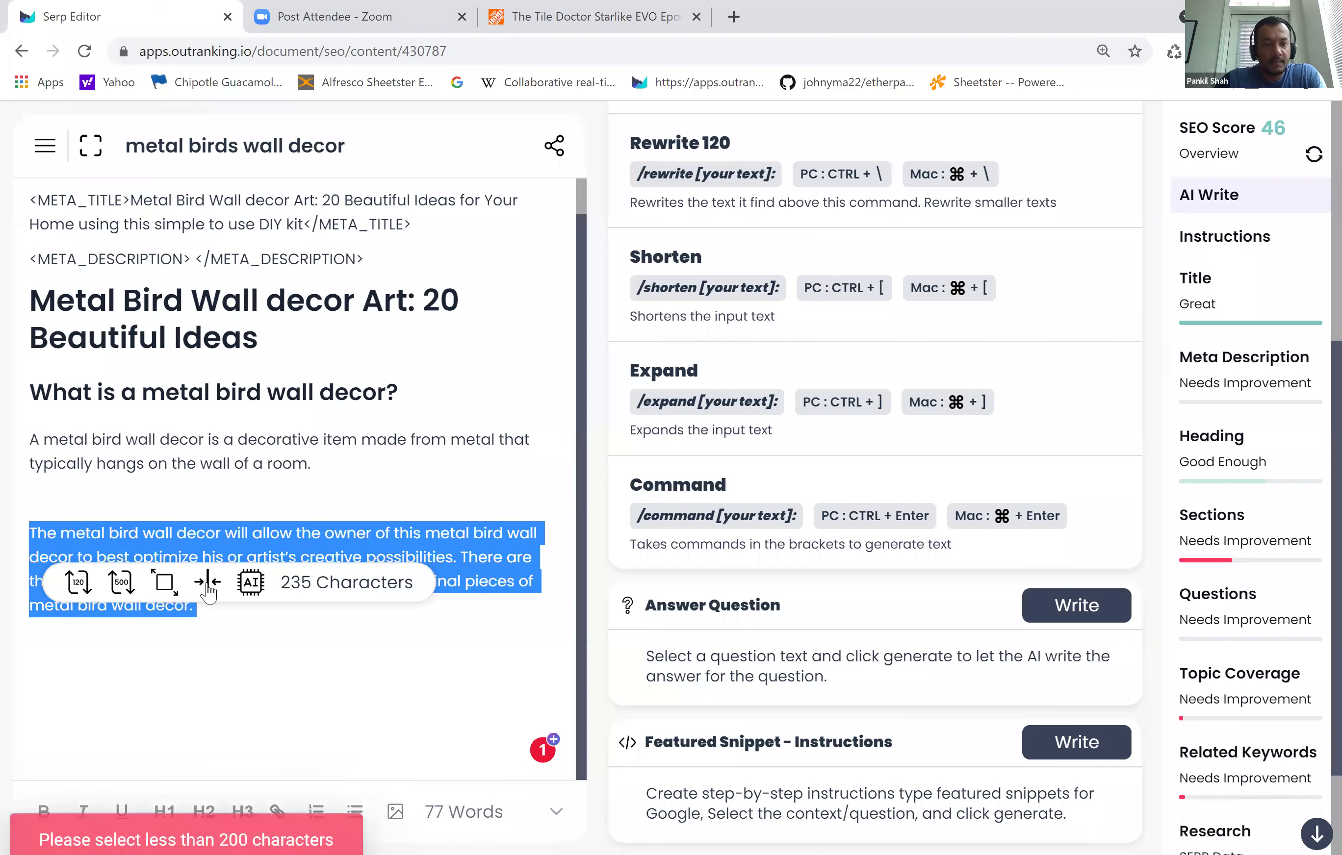
click(347, 669)
- Split the paragraph before "There are three brochures", leaving a blank line between the parts, and shorten the first part with the AI
drag(460, 556, 280, 558)
drag(367, 560, 287, 558)
click(461, 557)
key(Return)
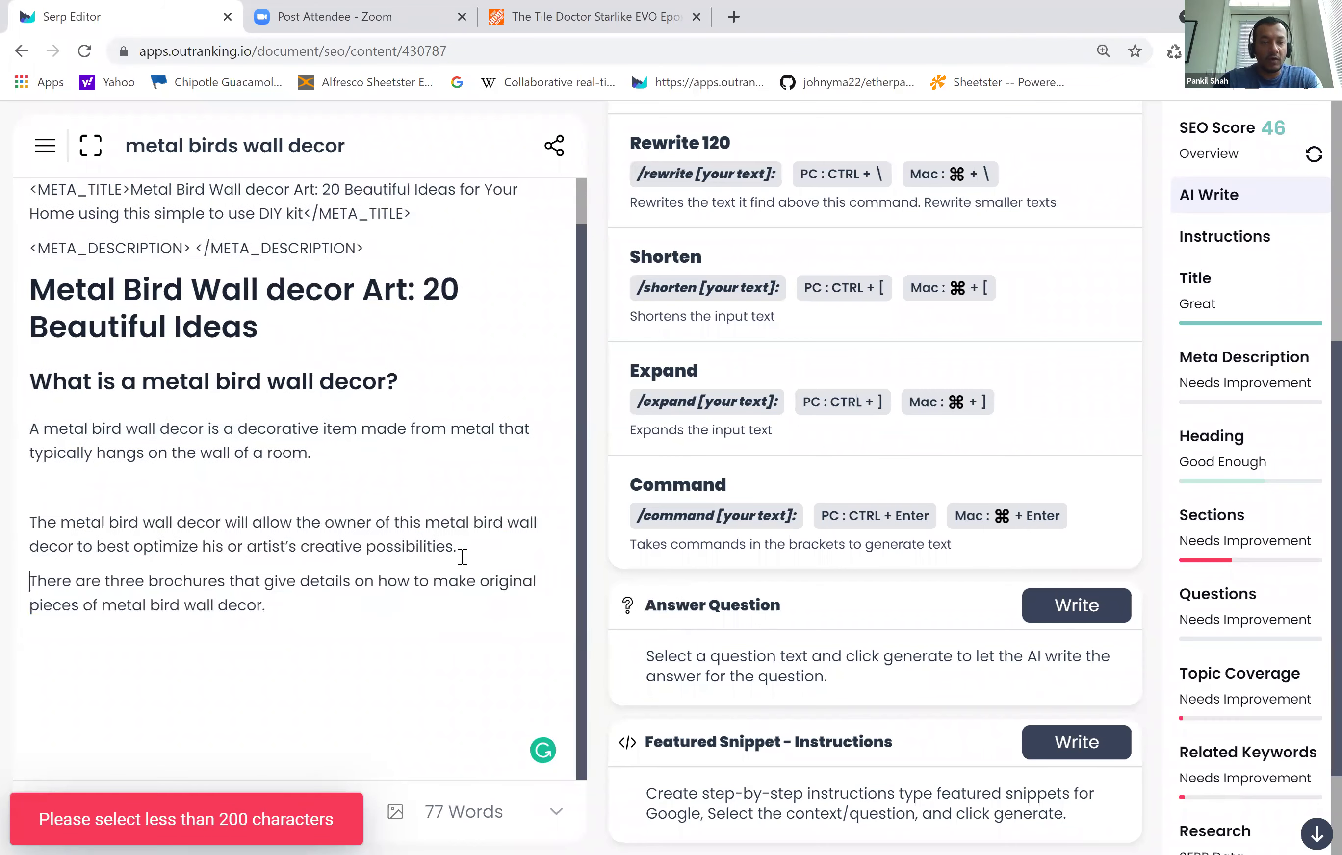
key(Return)
triple_click(48, 488)
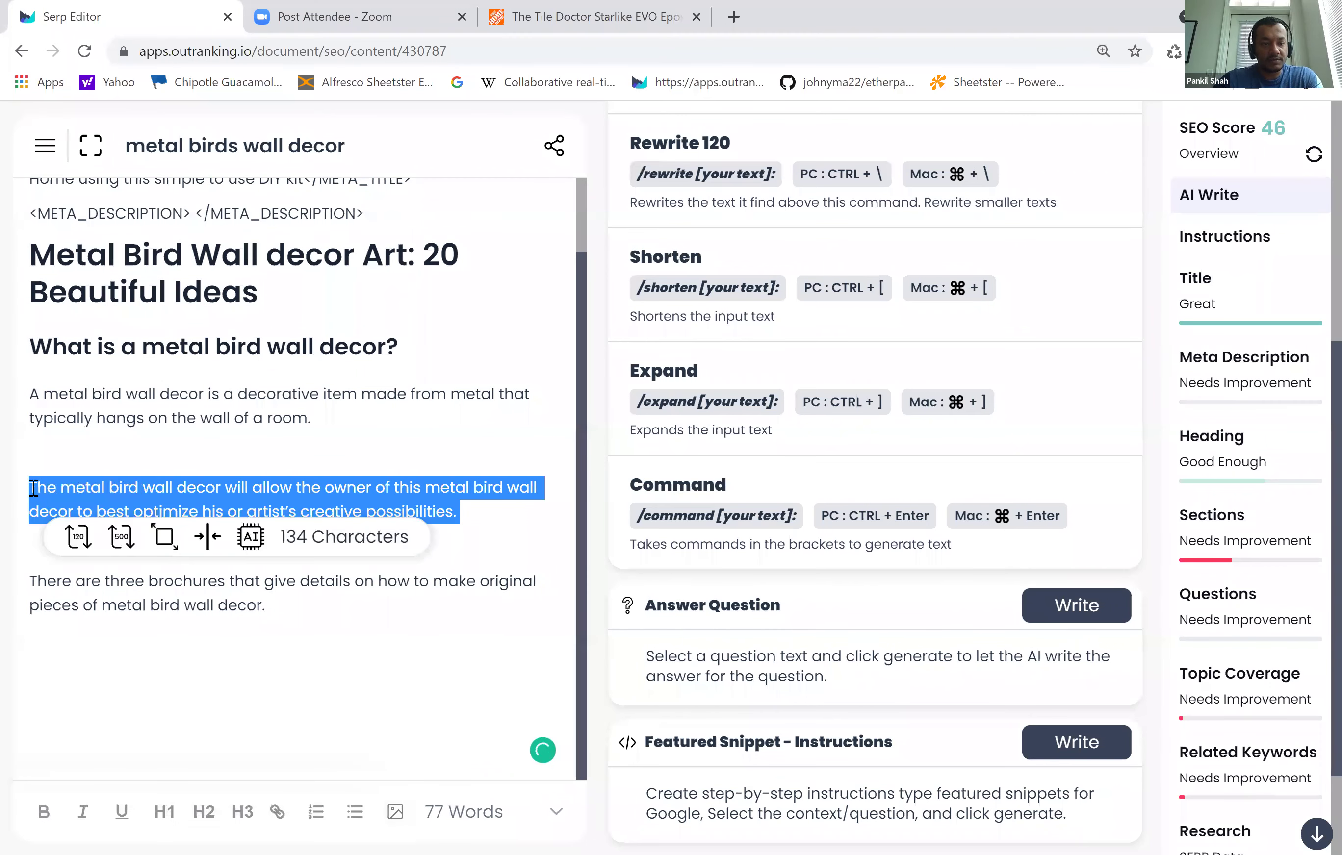
click(206, 536)
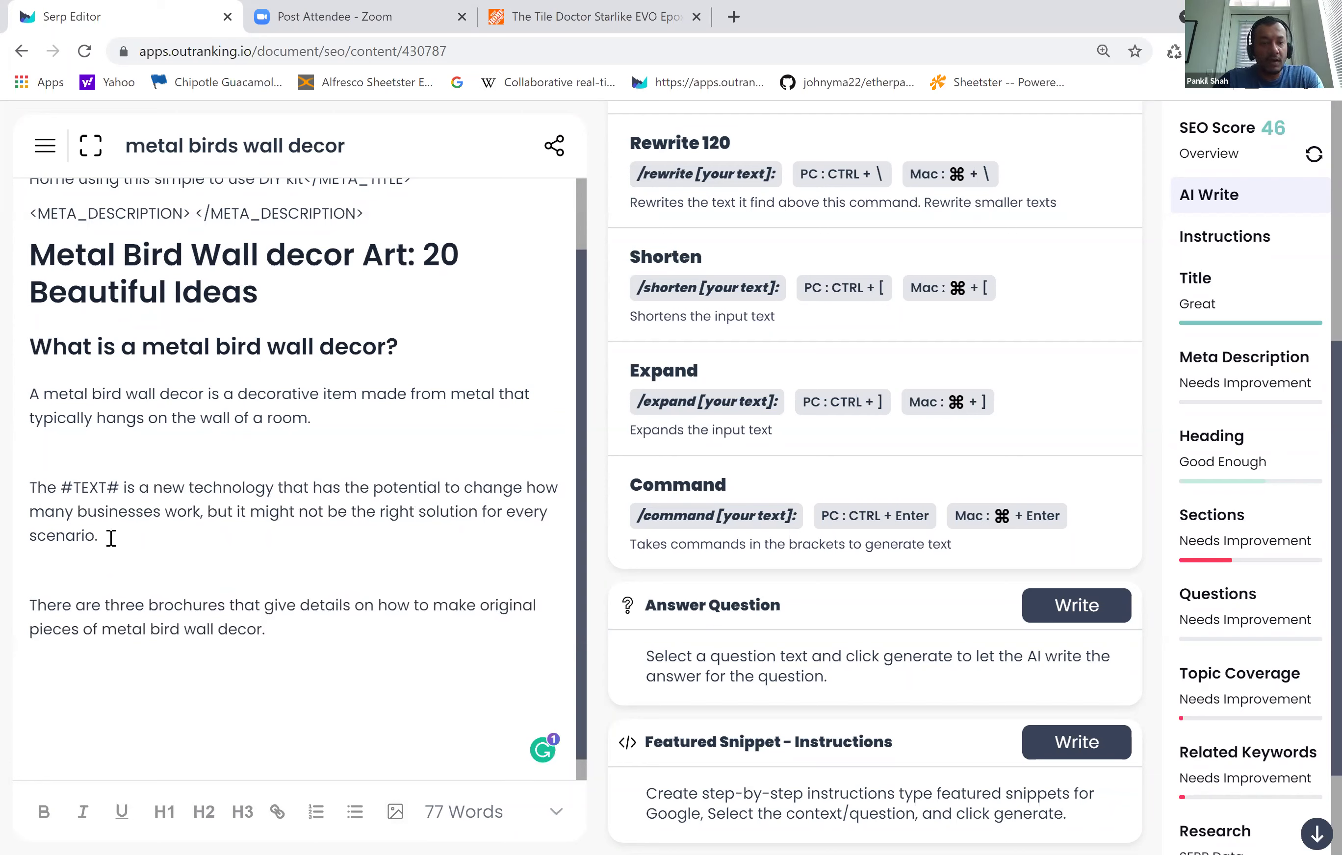
- Delete all body text under the "What is a metal bird wall decor?" heading
triple_click(18, 496)
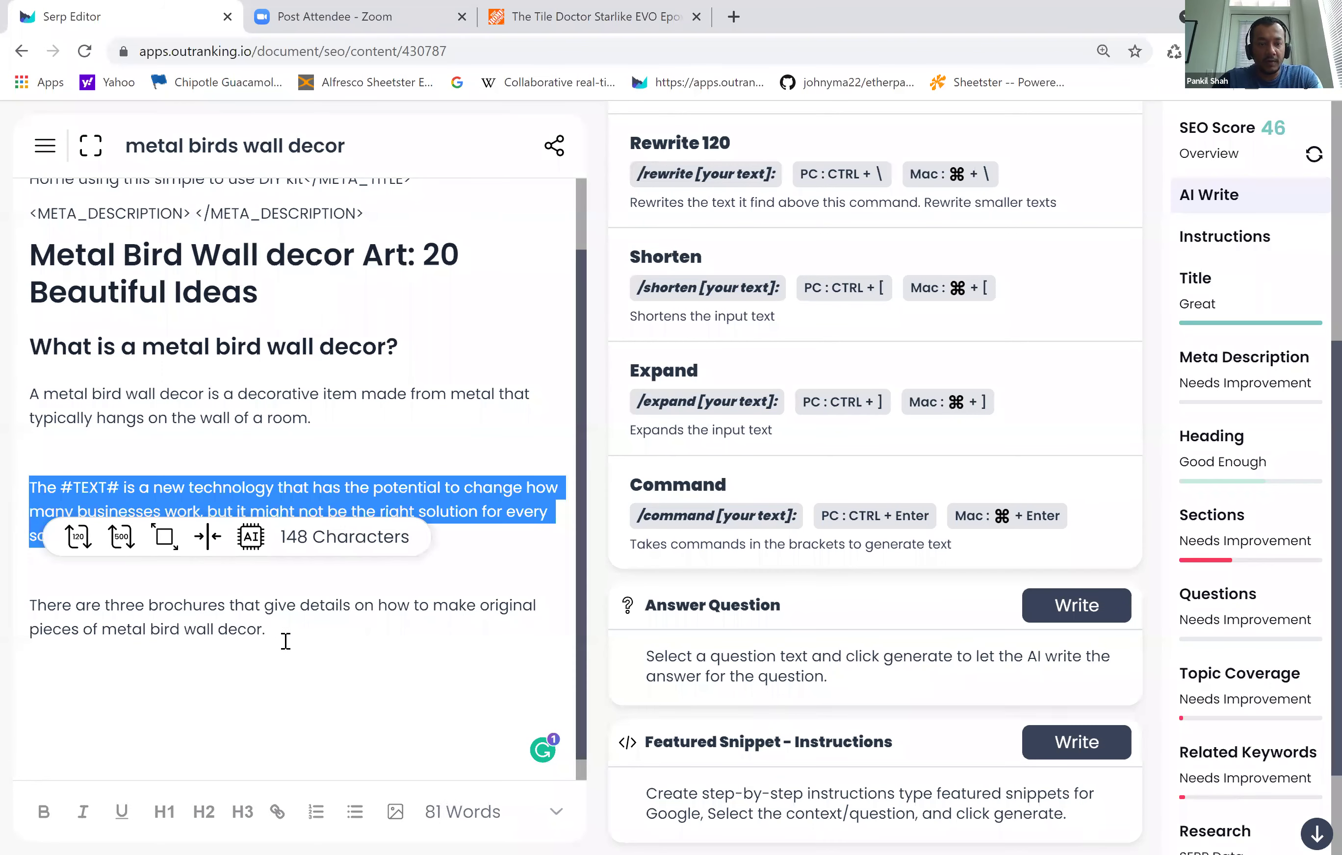
drag(269, 633, 5, 510)
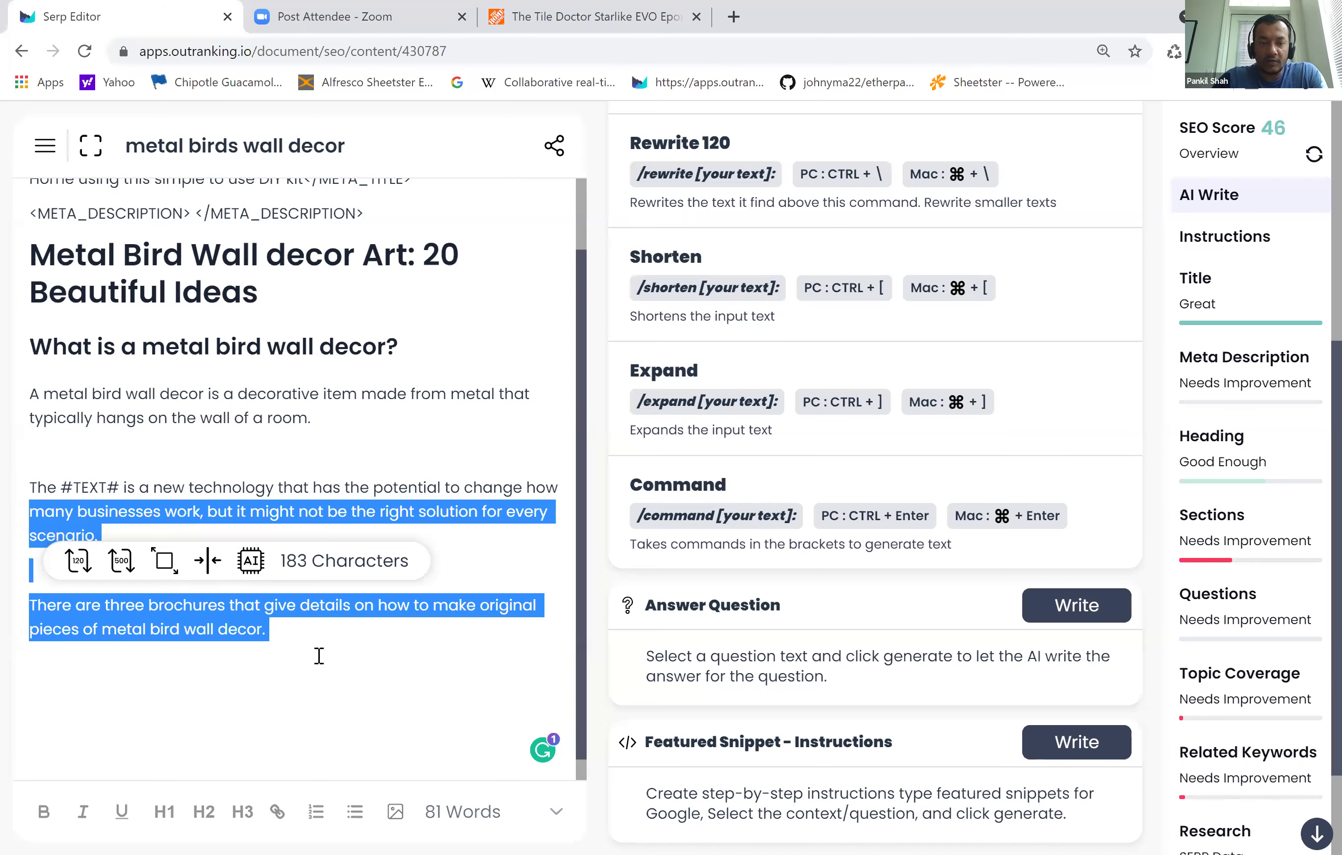
click(308, 639)
scroll(907, 551, down, 3)
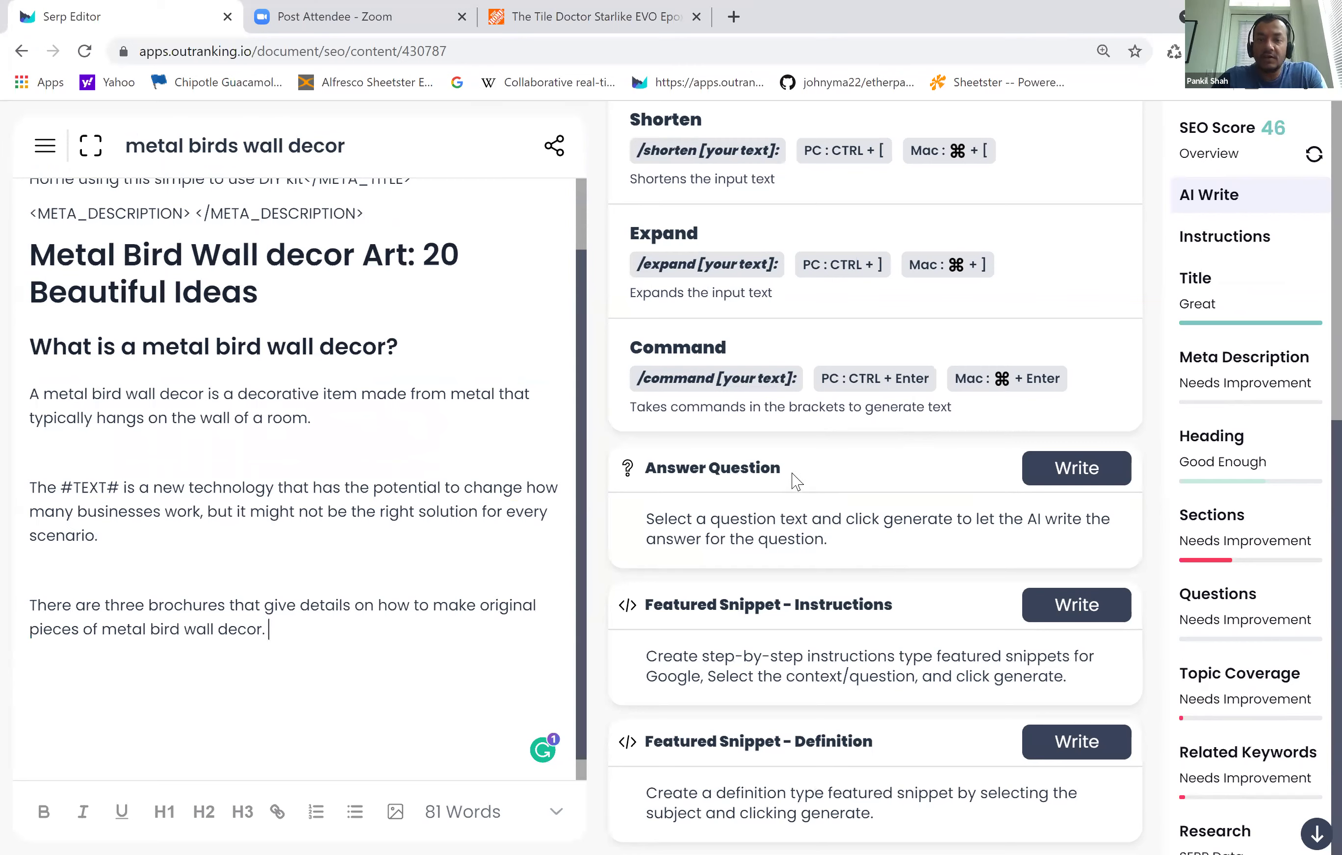
drag(645, 469, 657, 469)
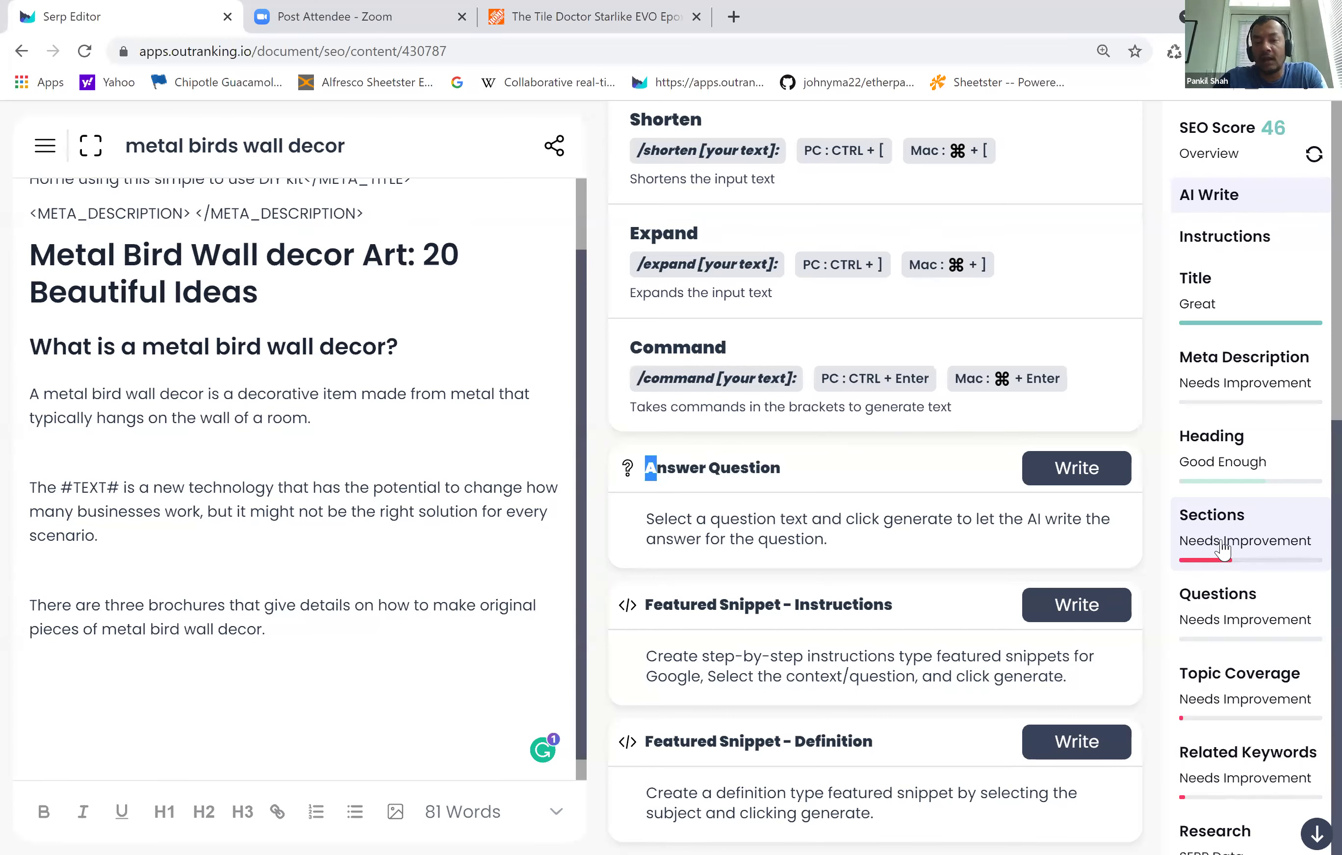
drag(283, 635, 21, 407)
key(BackSpace)
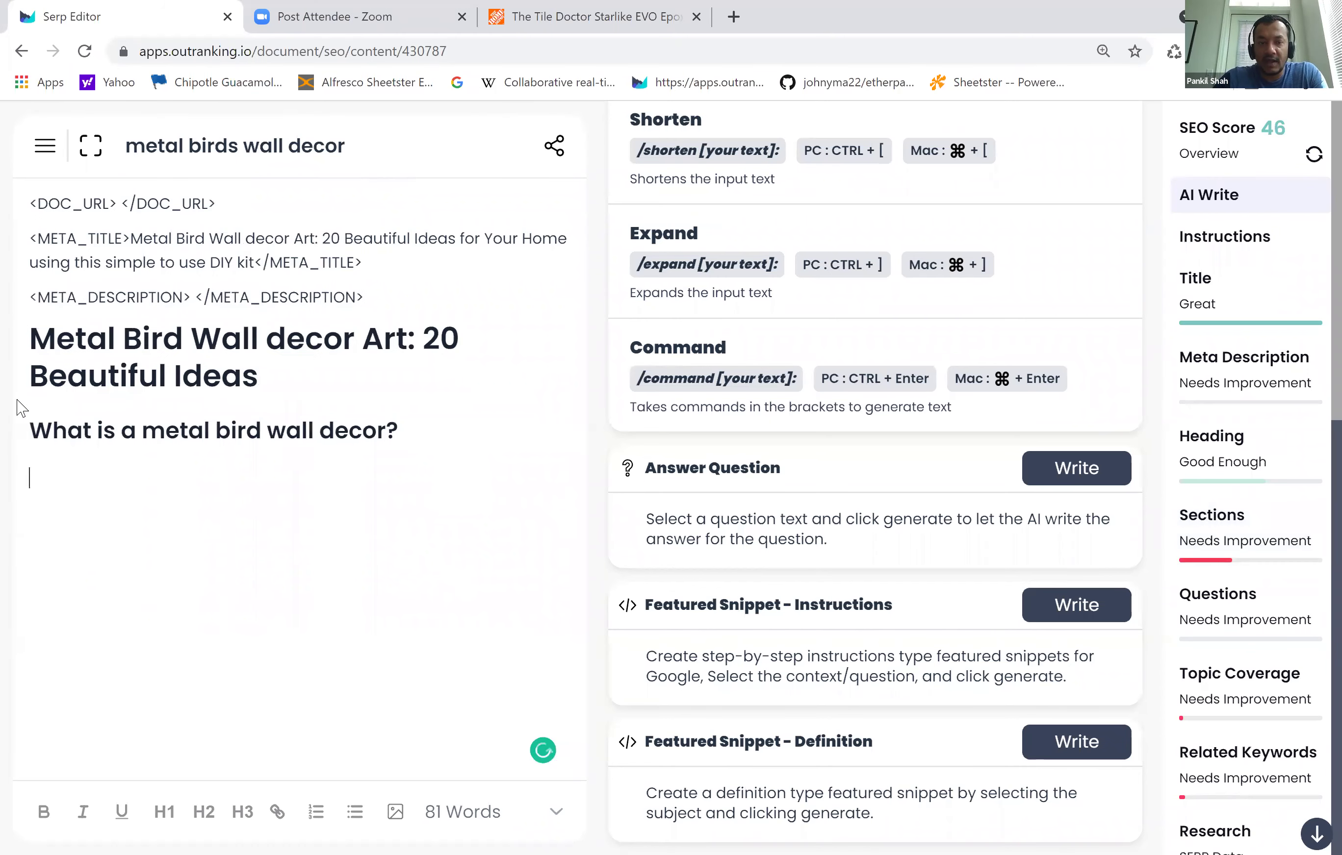
- Generate an Answer Question text for the "What is a metal bird wall decor?" heading and delete it
drag(411, 431, 27, 431)
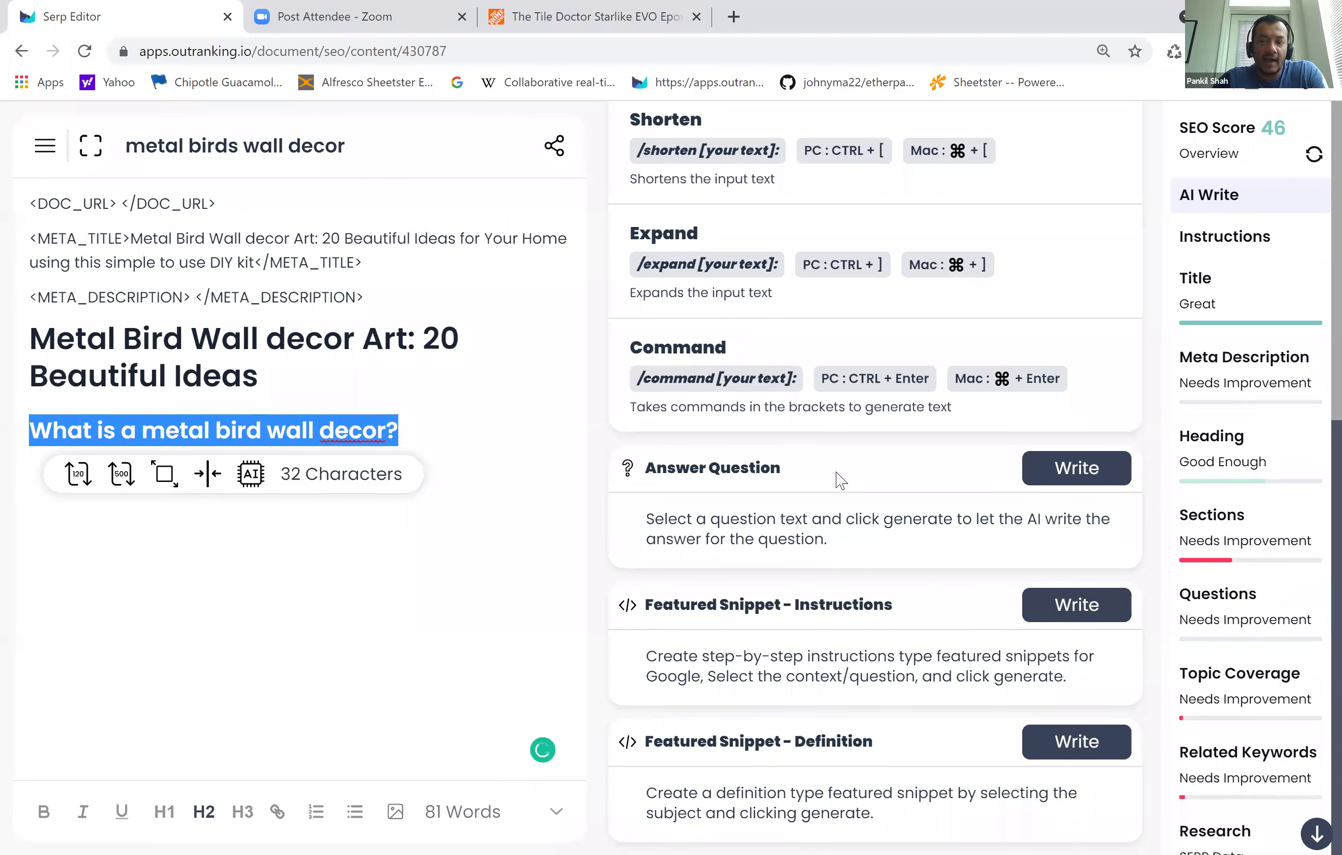
click(1088, 478)
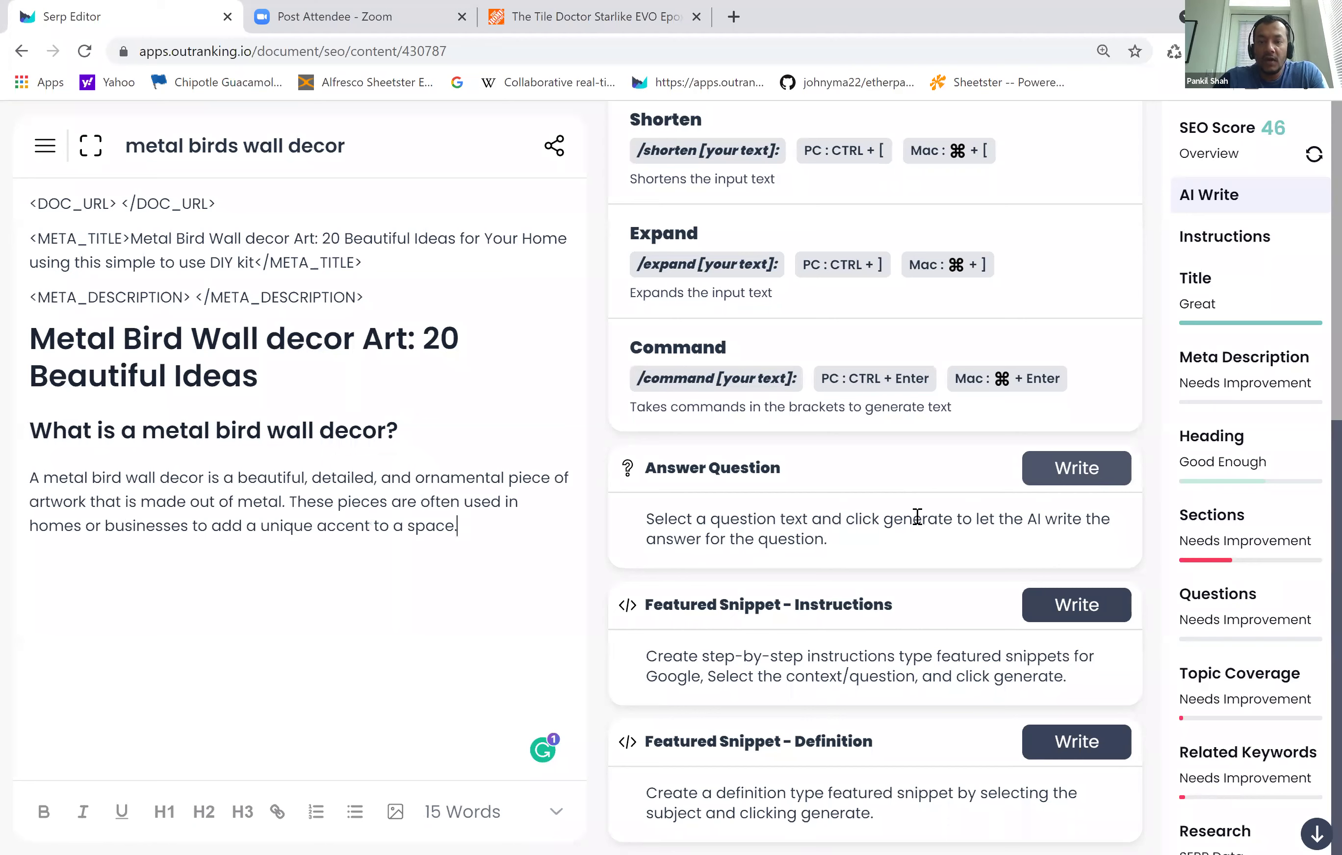
drag(479, 526, 11, 481)
key(BackSpace)
- Generate a Featured Snippet - Instructions list from the "What is a metal bird wall decor?" heading
drag(427, 431, 11, 432)
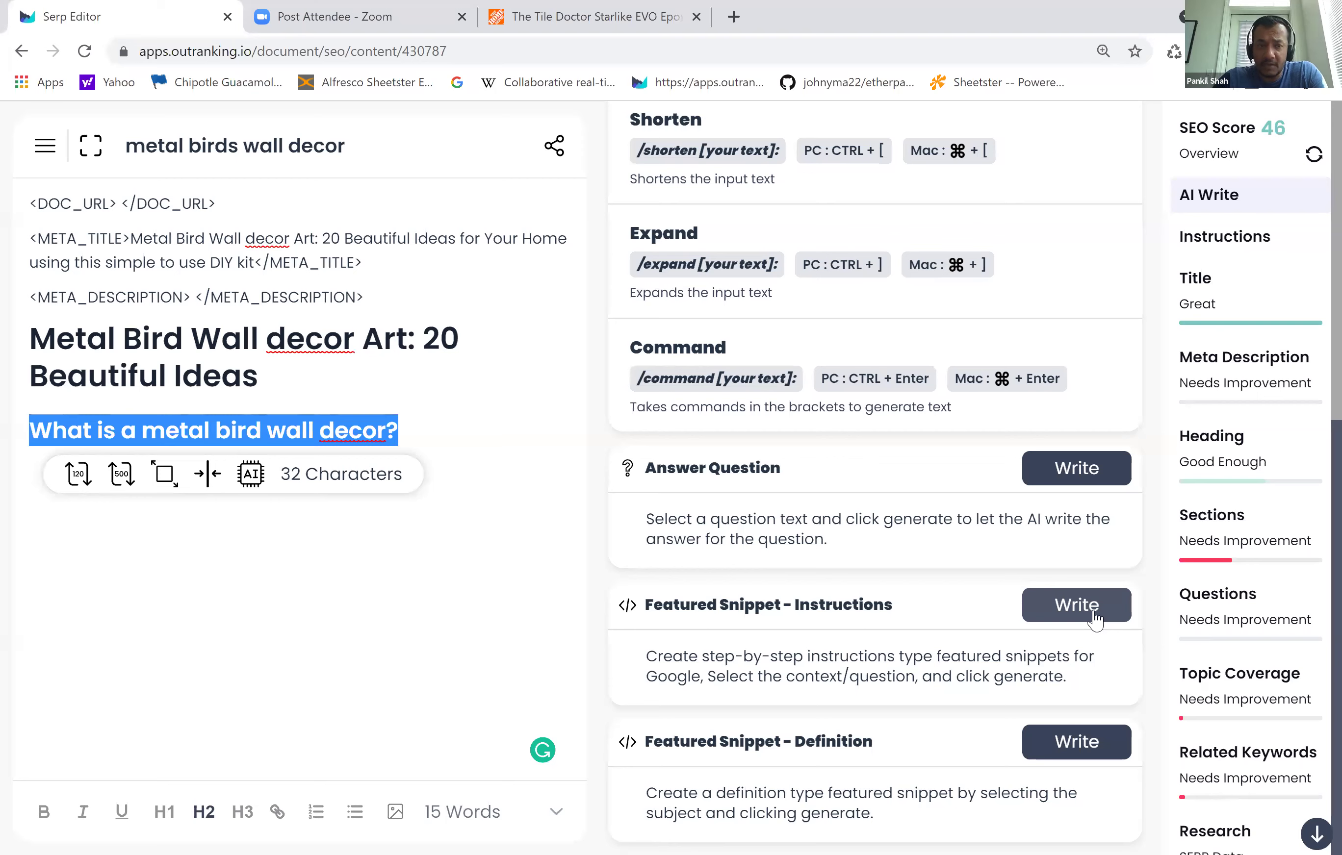
click(1093, 617)
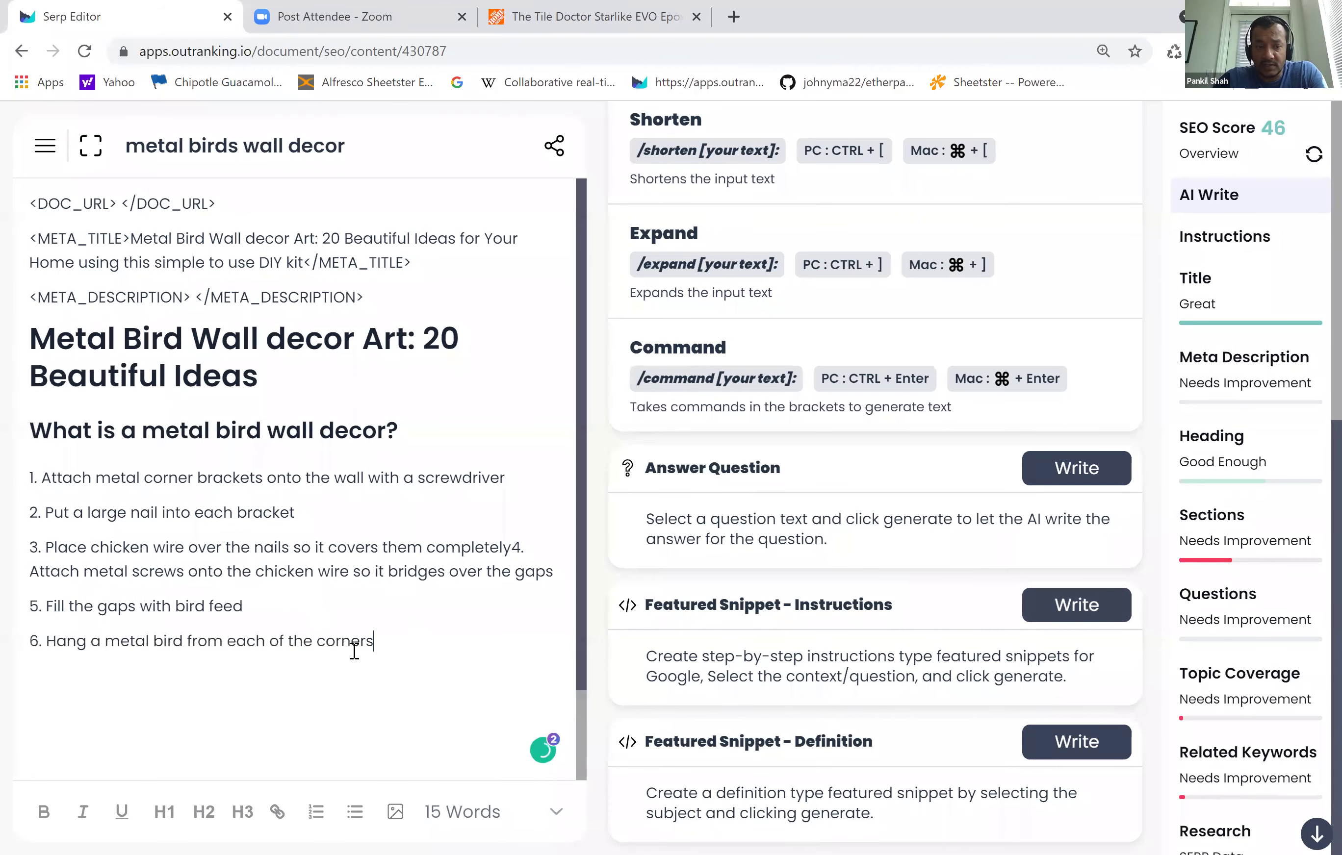
drag(402, 641, 326, 643)
drag(30, 512, 7, 486)
- Add a "Wall Decore" line below the numbered steps and generate a Featured Snippet - Definition for it
click(396, 647)
key(Return)
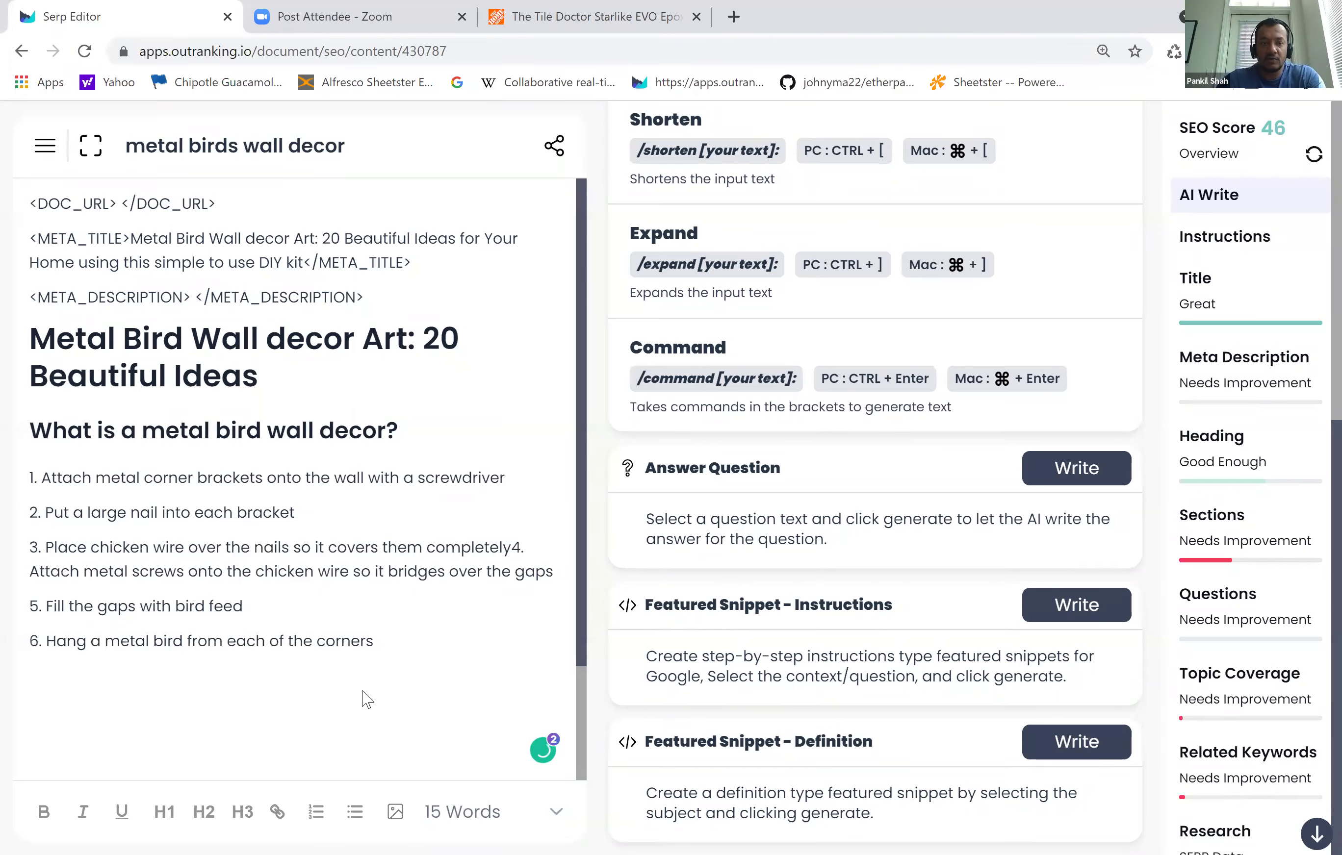
text(Wall Decore)
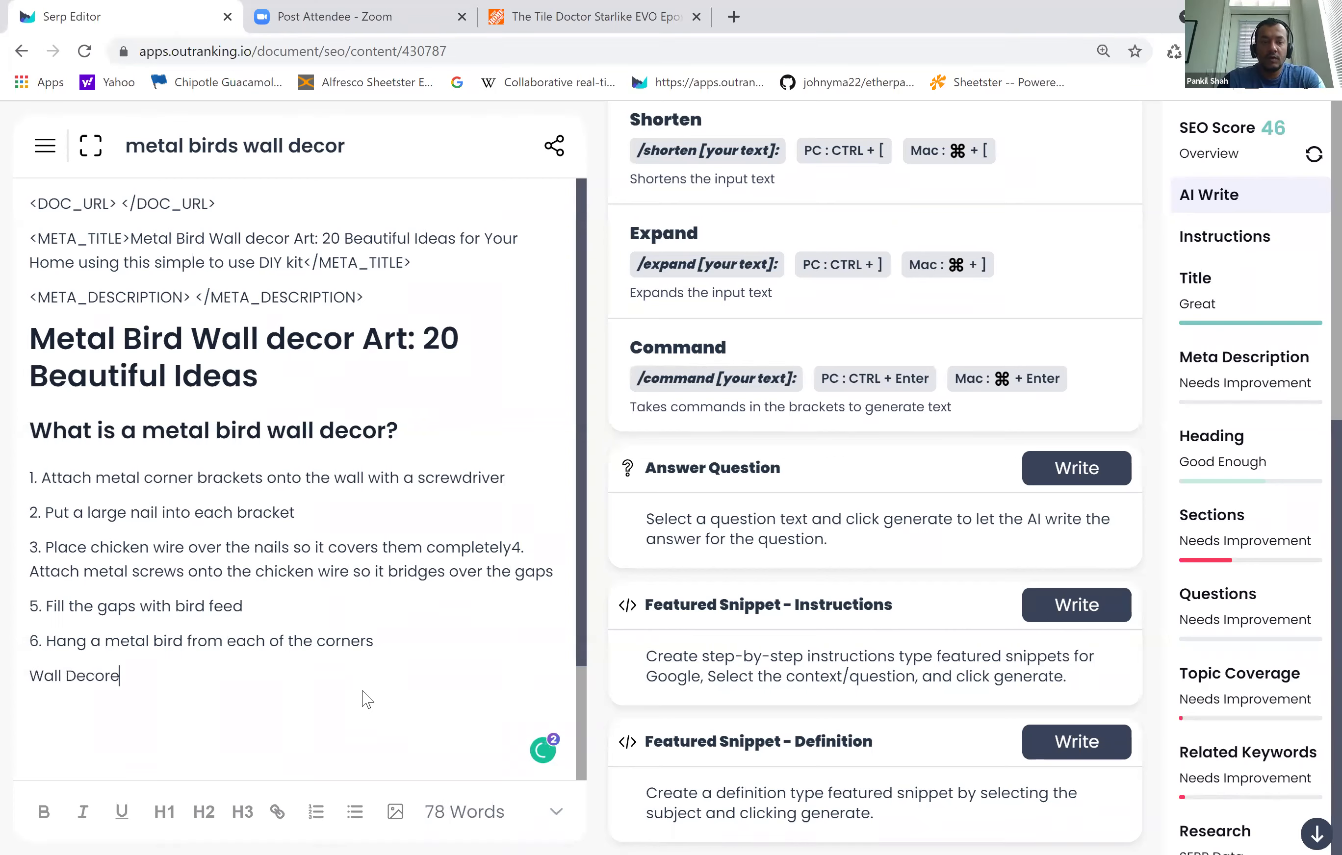
drag(142, 682, 25, 676)
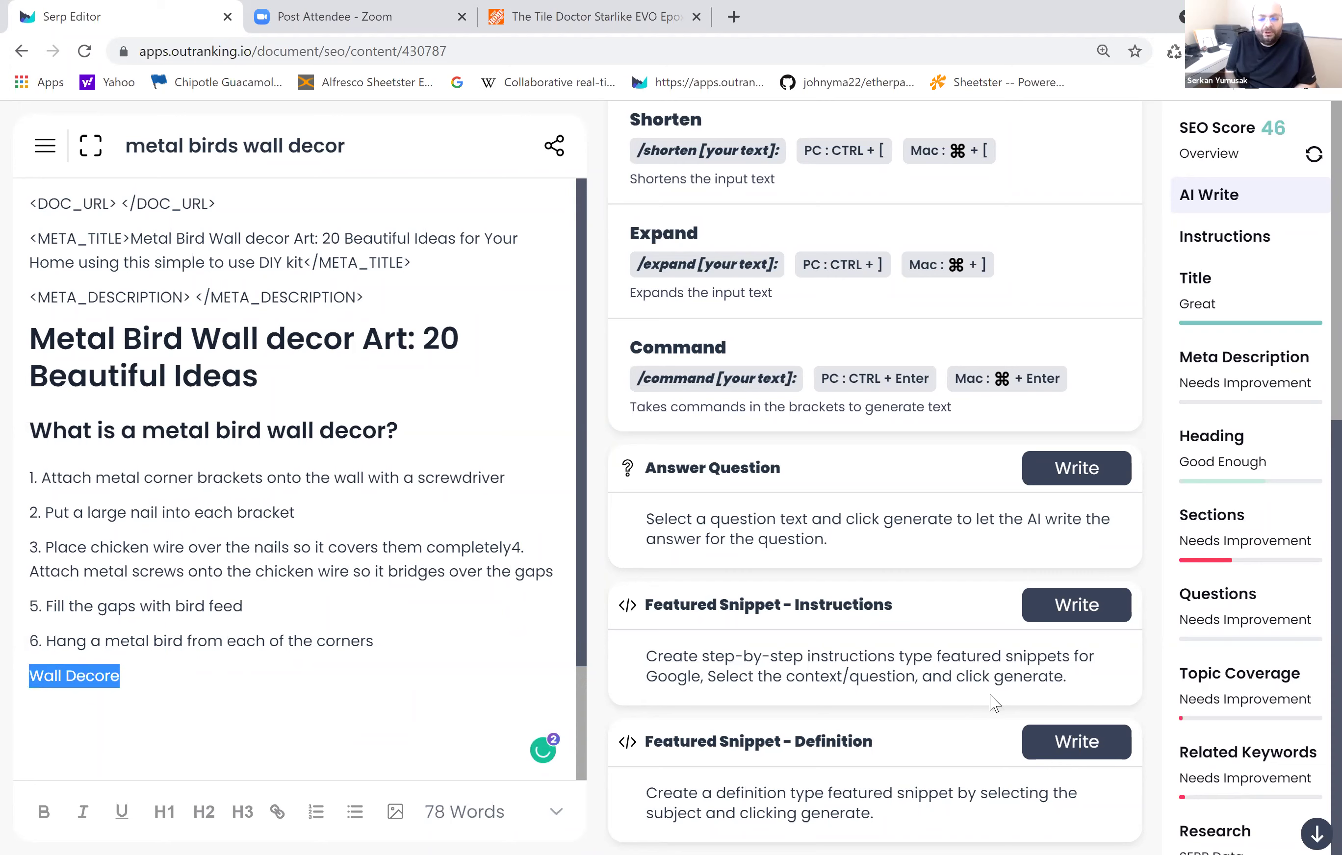
click(1088, 750)
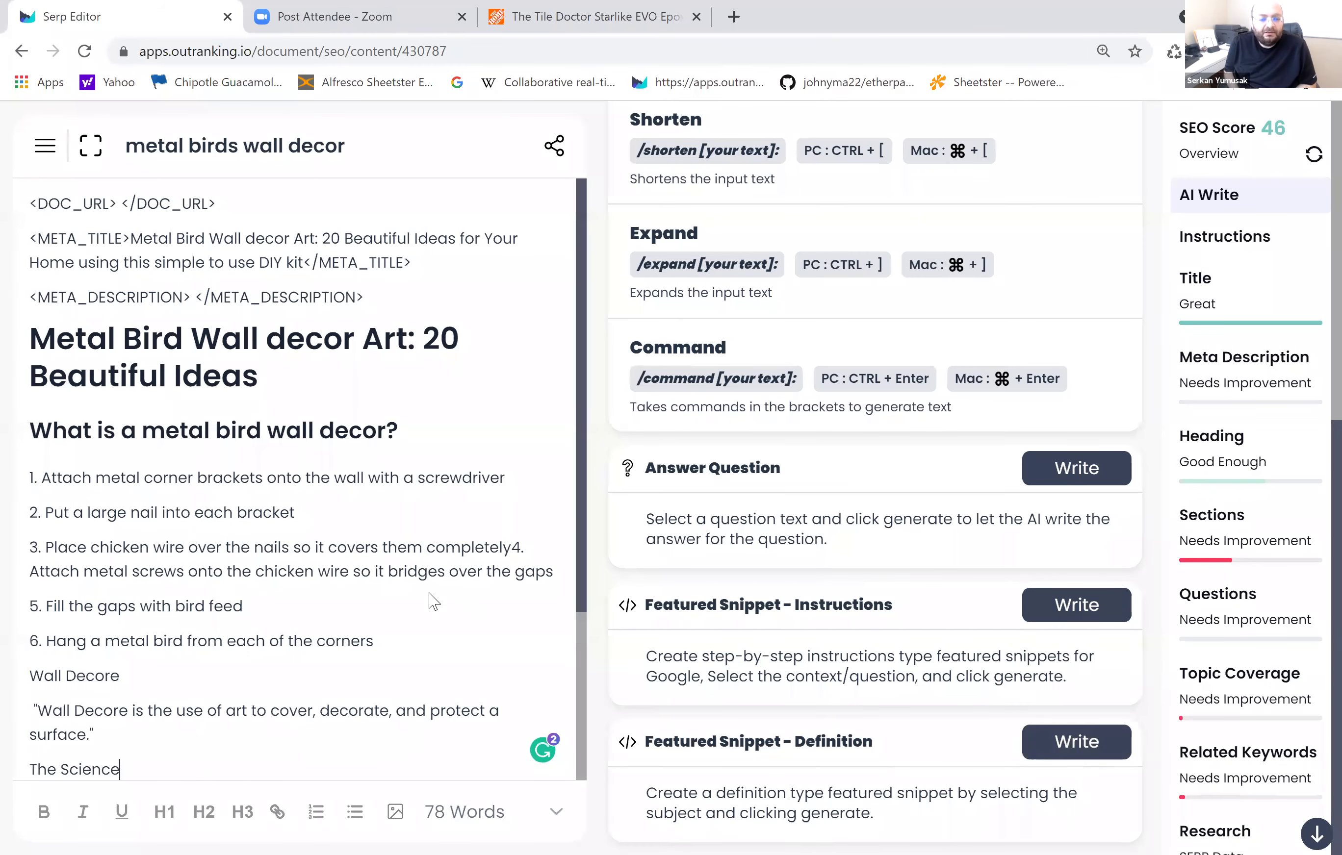
- Remove the stray "The Science" line and the quotation marks around the Wall Decore definition
scroll(430, 593, down, 2)
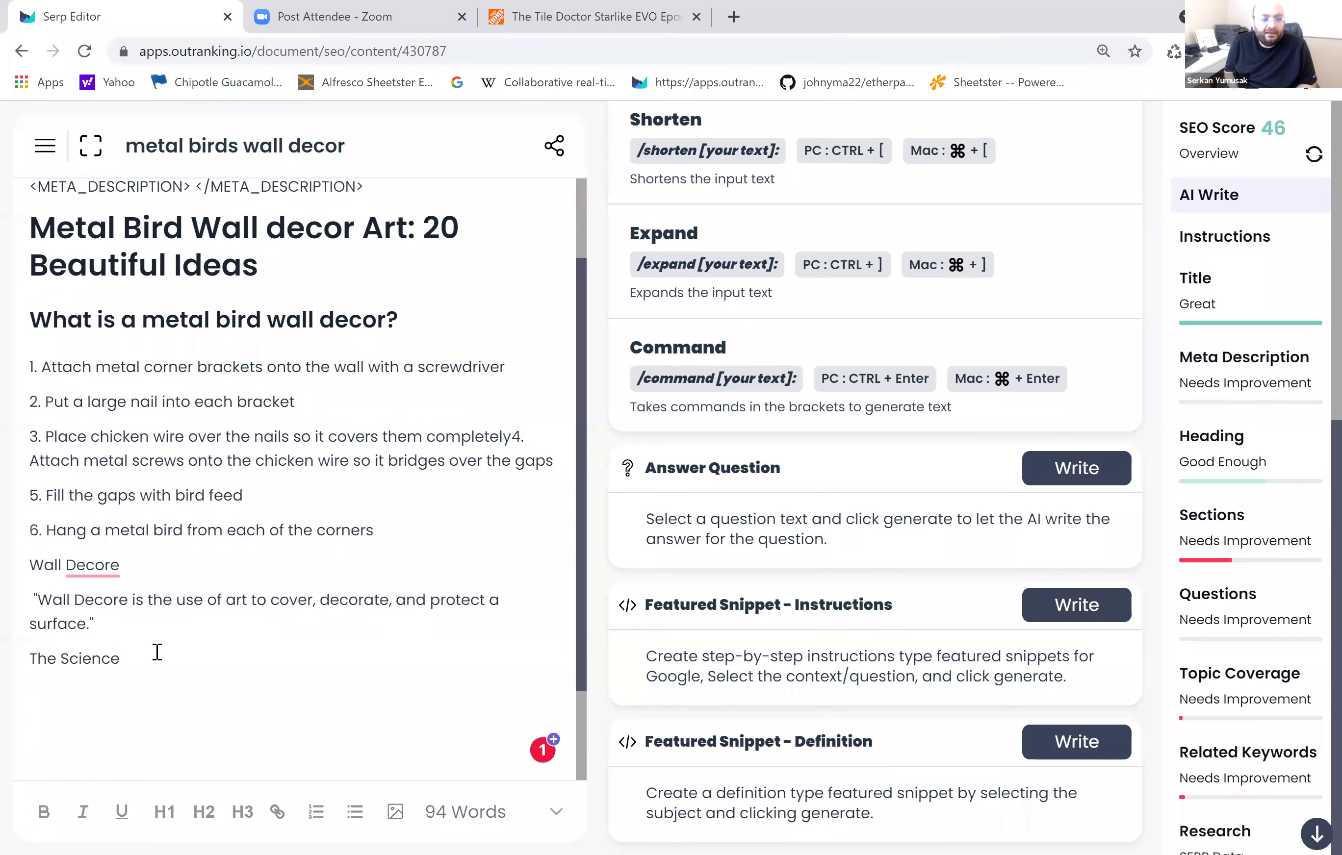
drag(135, 662, 22, 663)
key(BackSpace)
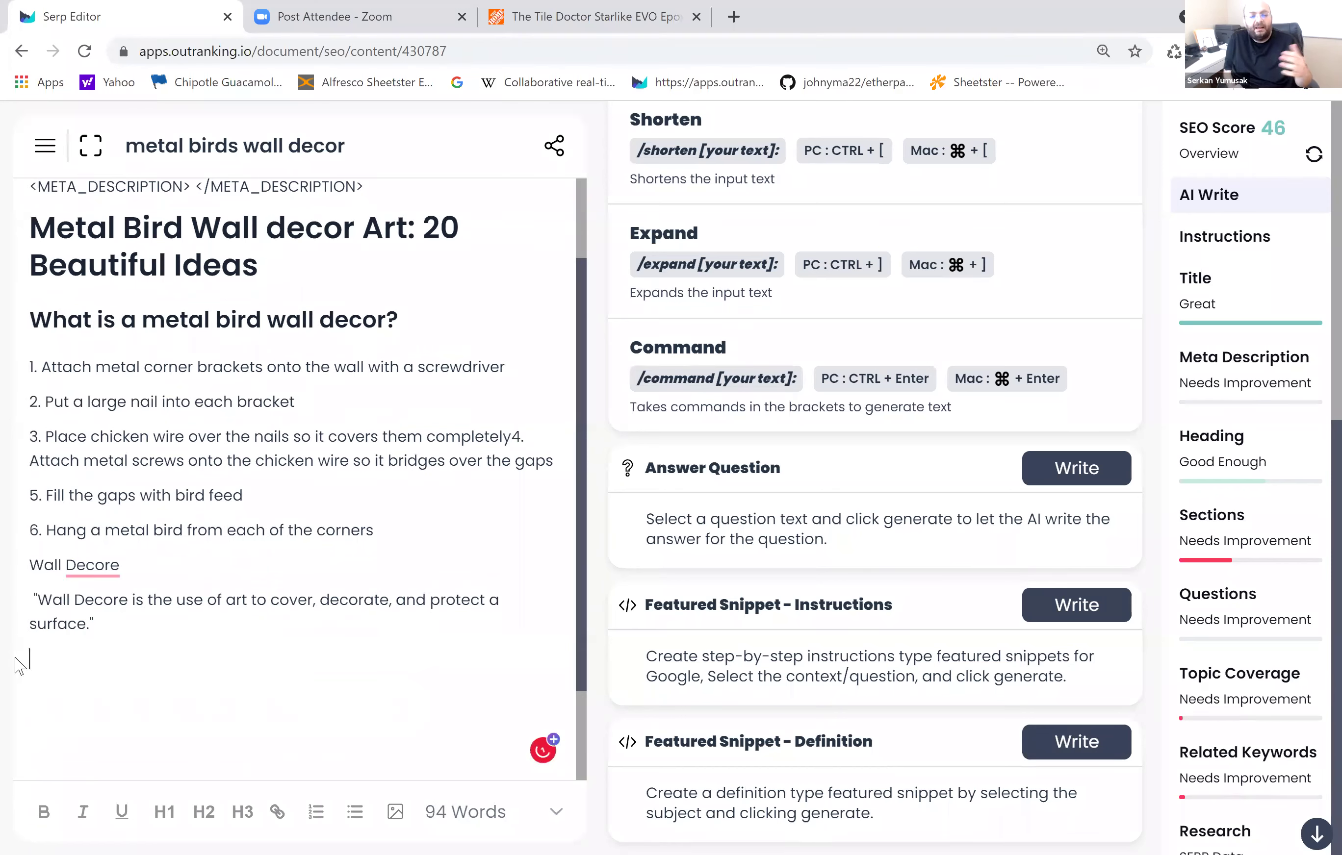
click(38, 595)
key(BackSpace)
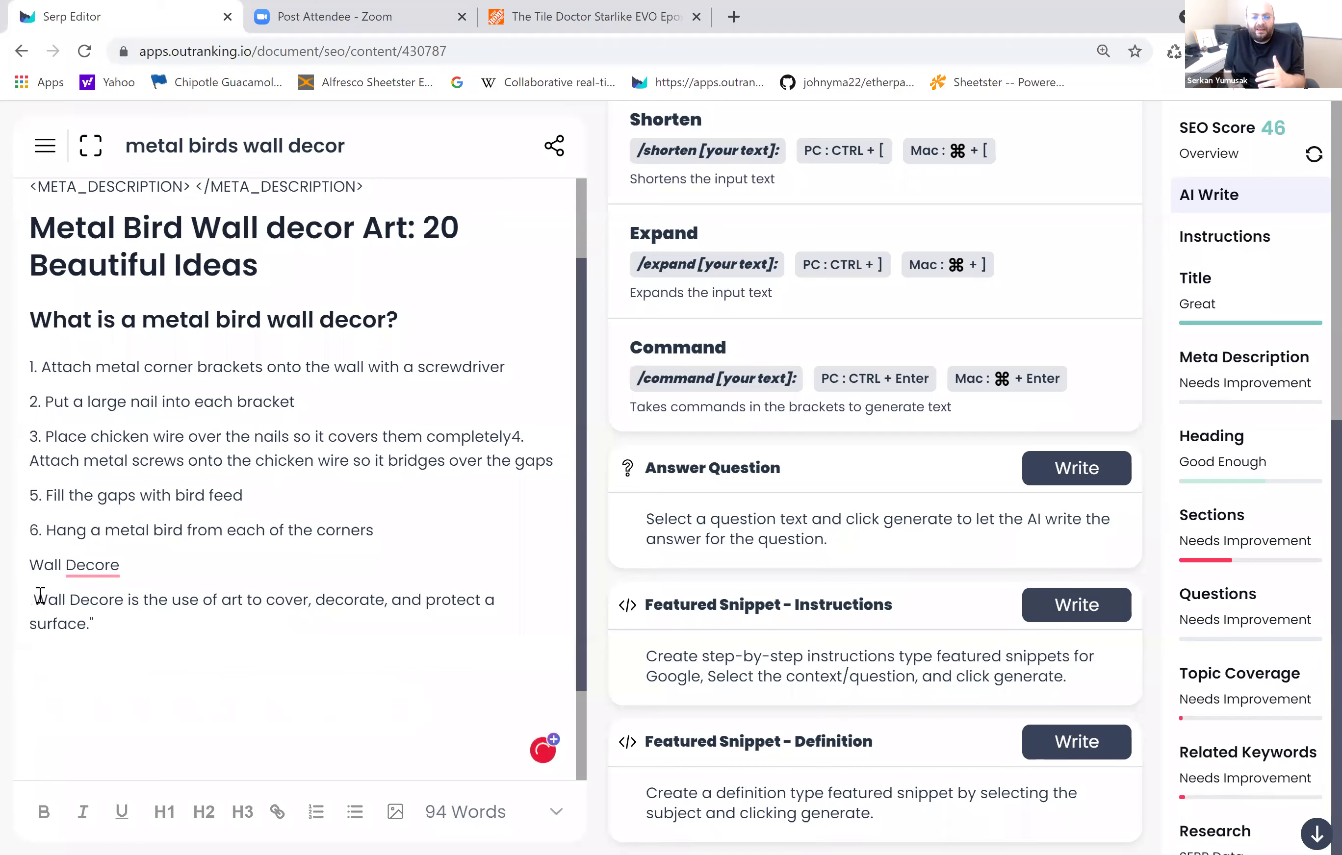
click(558, 601)
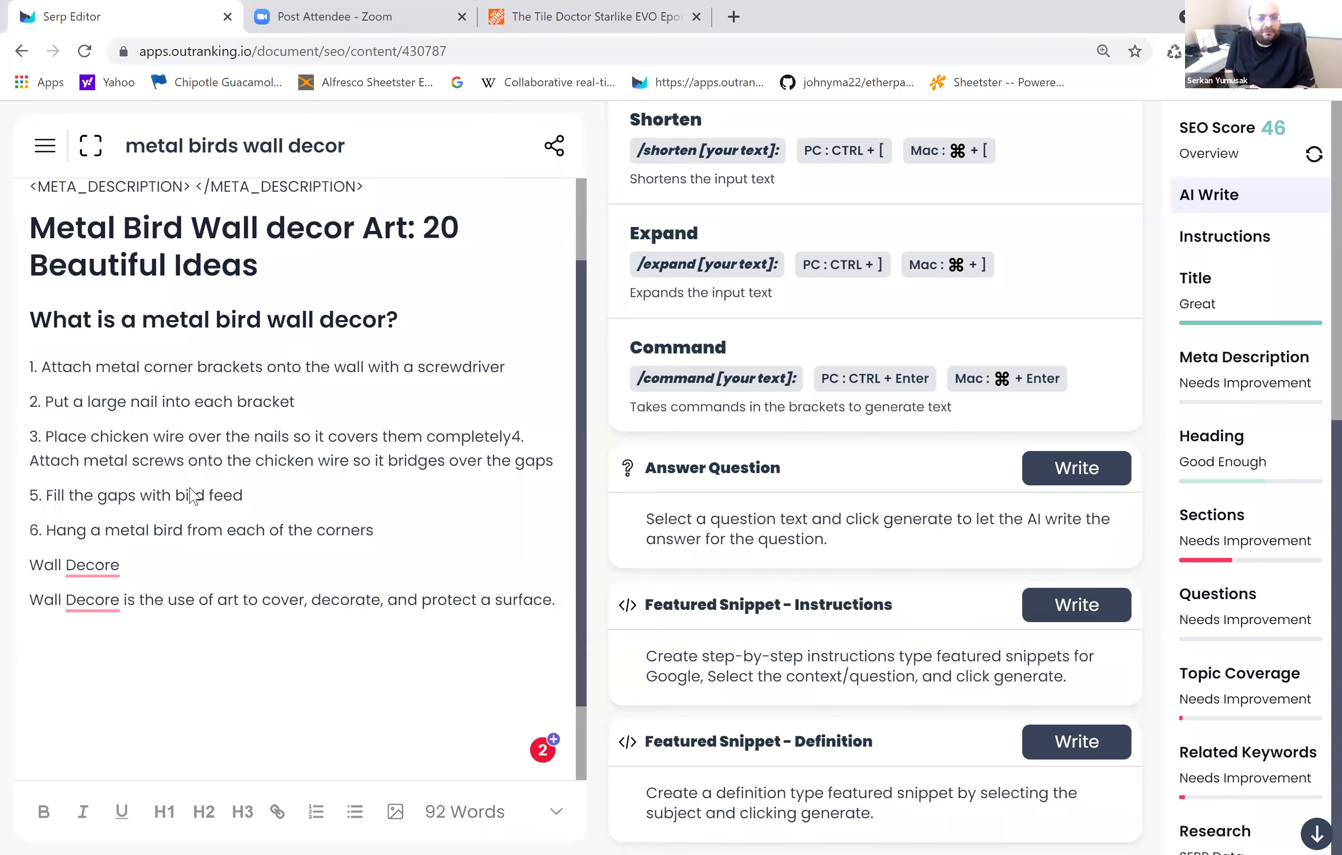
- Review the Wall Decore definition and the numbered instructions by highlighting each block of text
shift+click(44, 607)
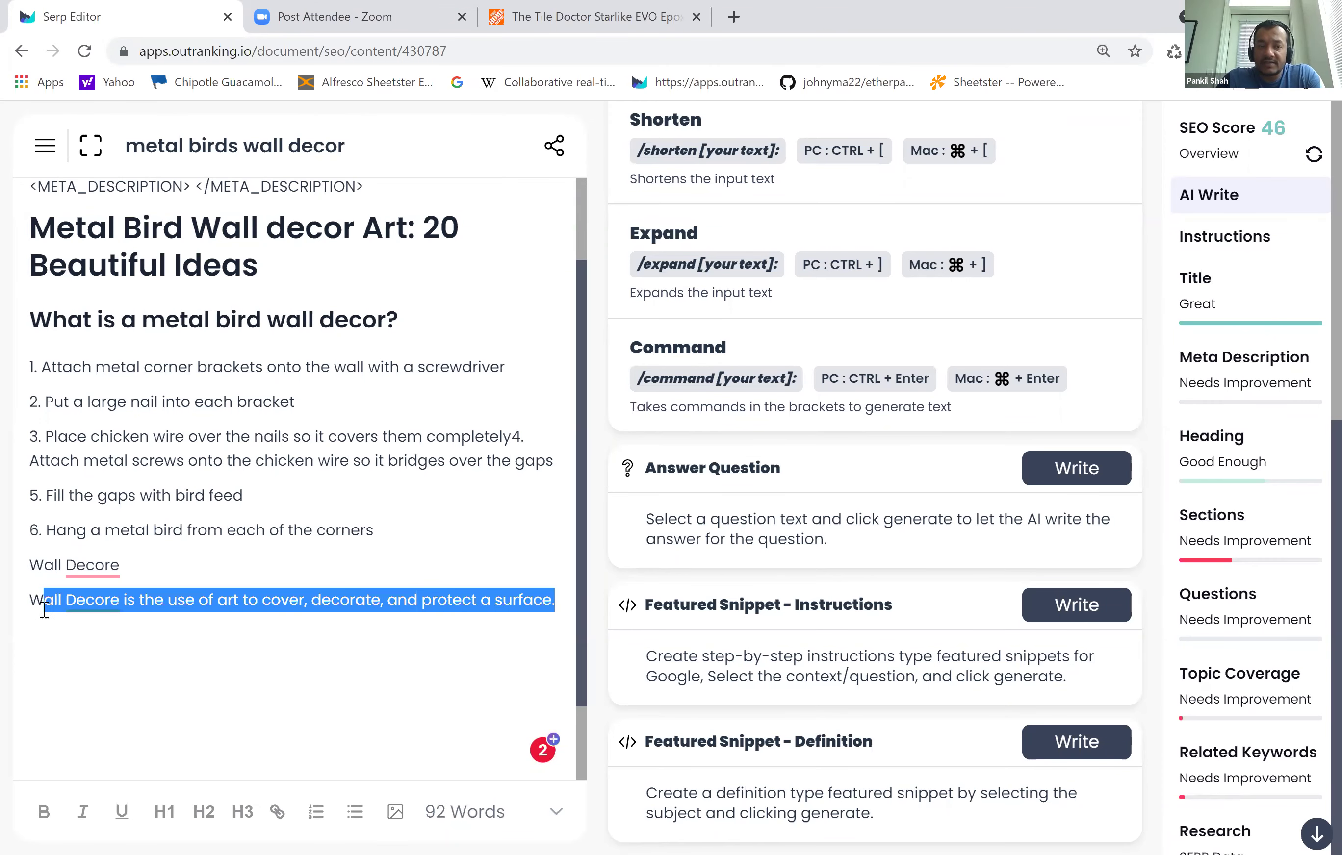
drag(34, 607, 28, 601)
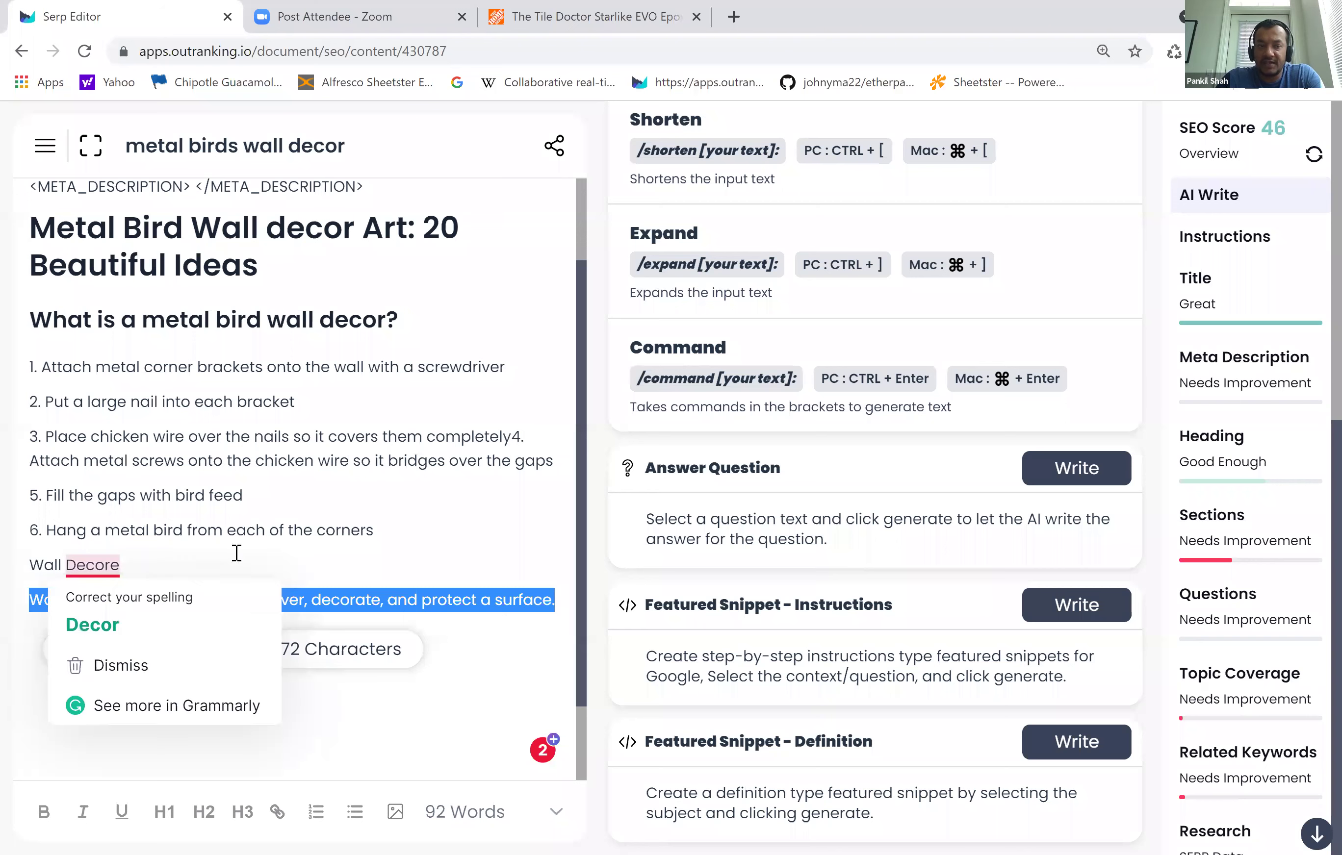
drag(388, 534, 114, 462)
drag(19, 394, 7, 376)
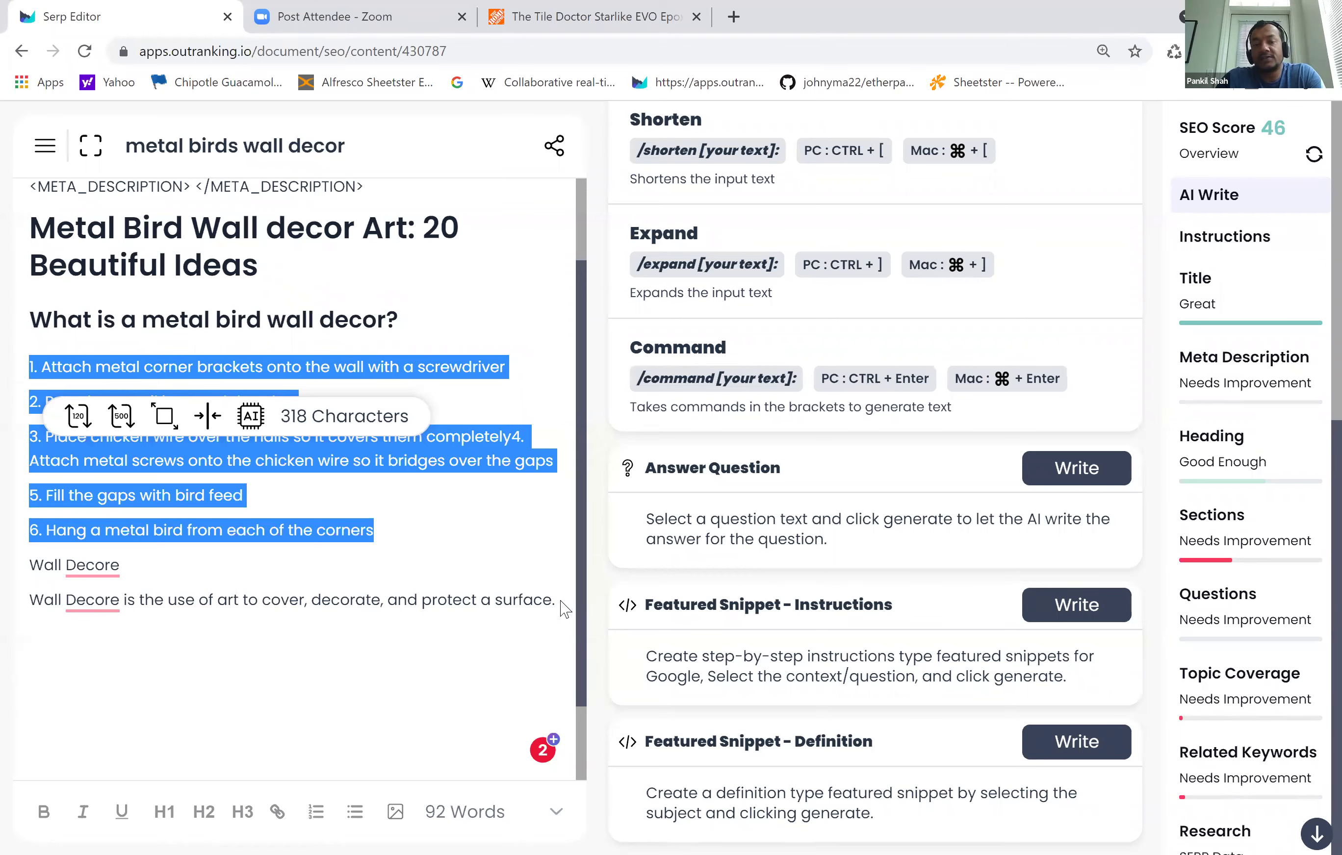
drag(557, 601, 4, 566)
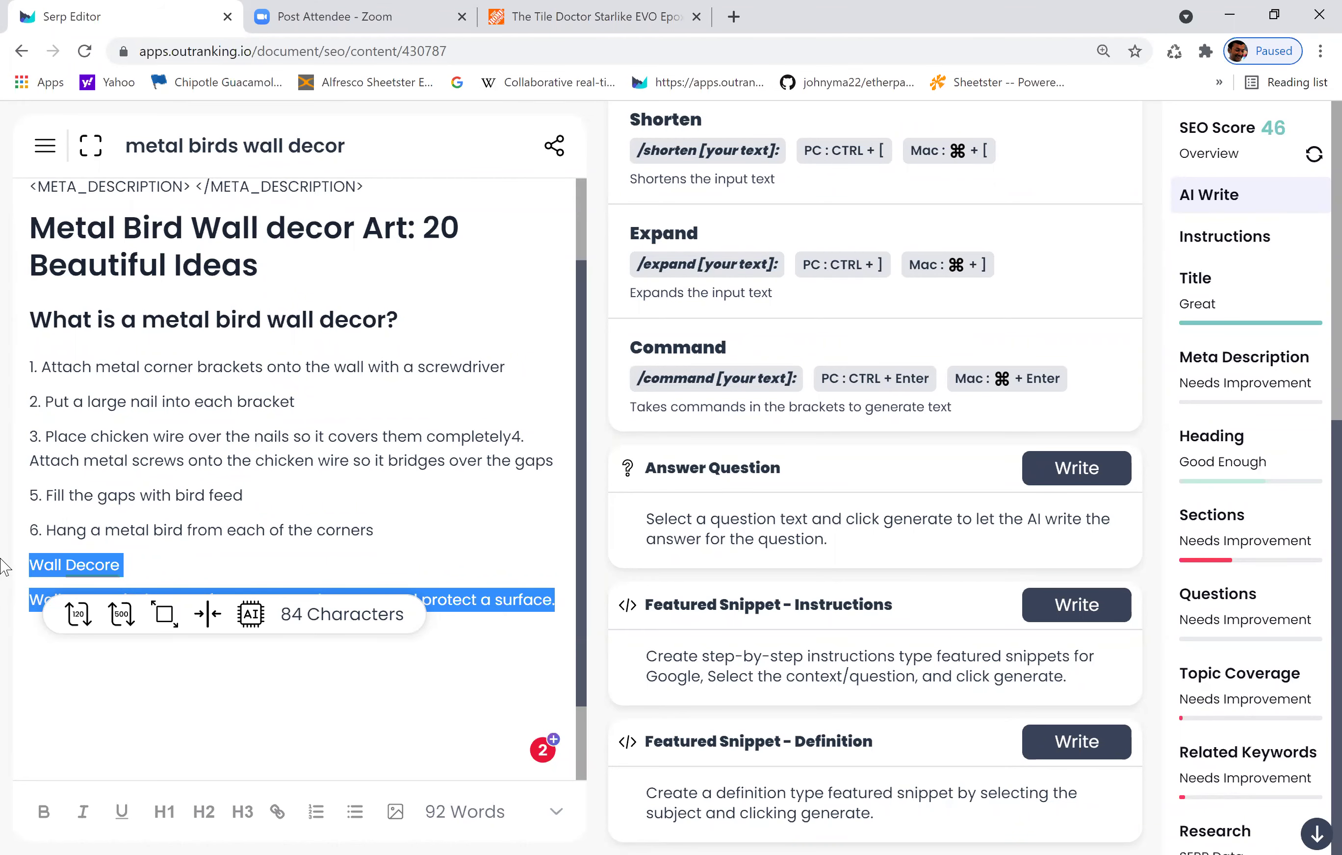
- Set the AI Write output length to Medium
scroll(715, 409, up, 10)
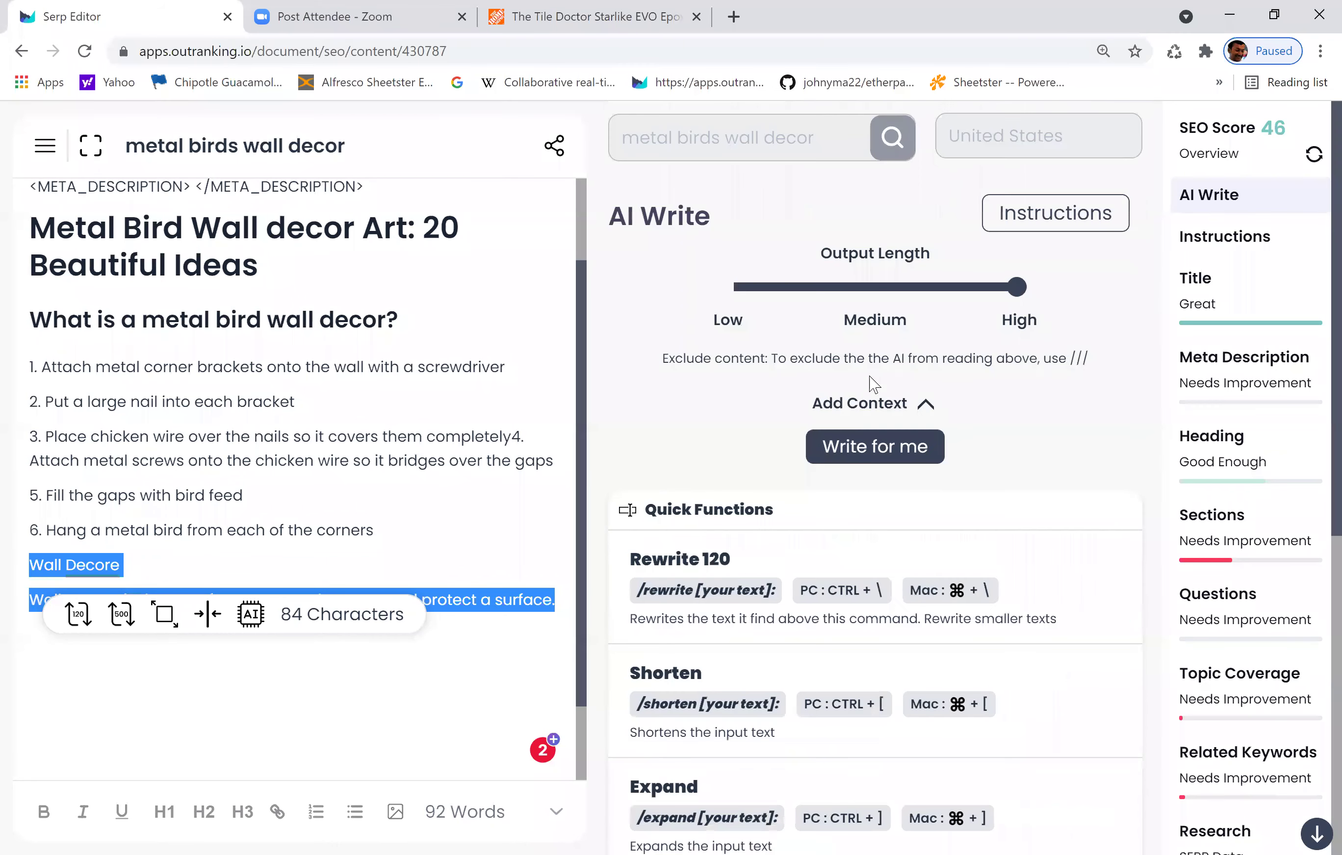
click(879, 288)
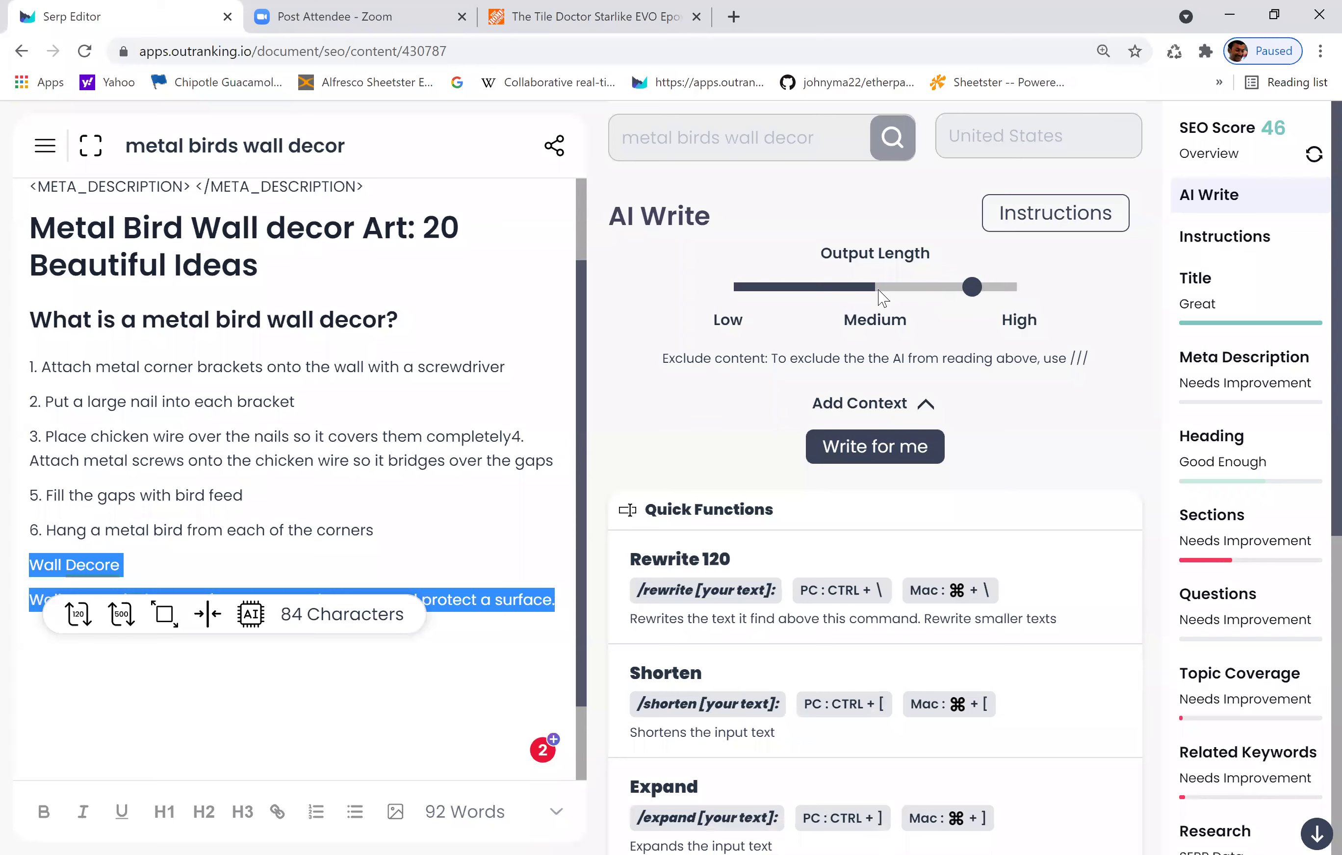
- Review the article's Wall Decore definition and highlight the "What is a metal bird wall decor?" heading
click(257, 598)
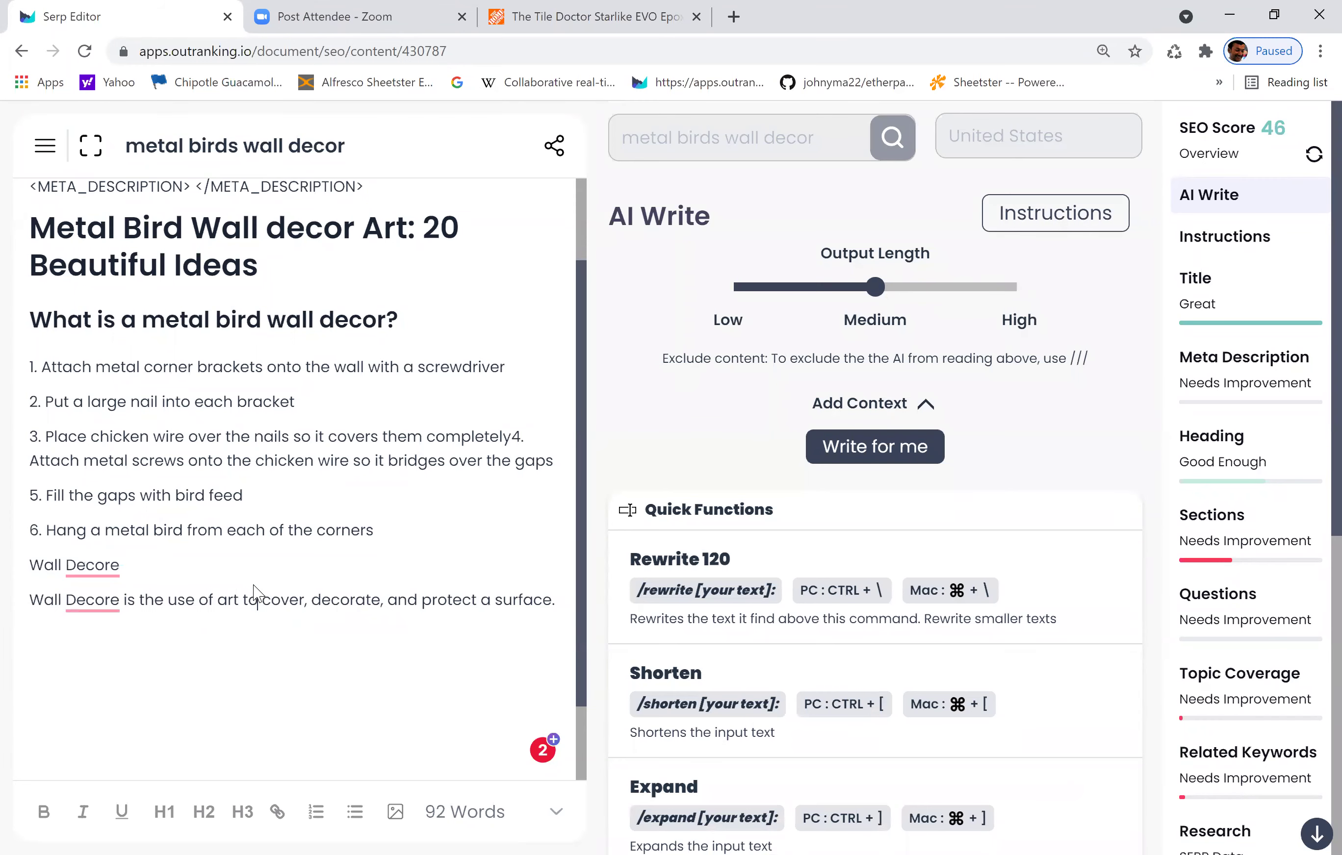
click(557, 601)
scroll(274, 363, up, 2)
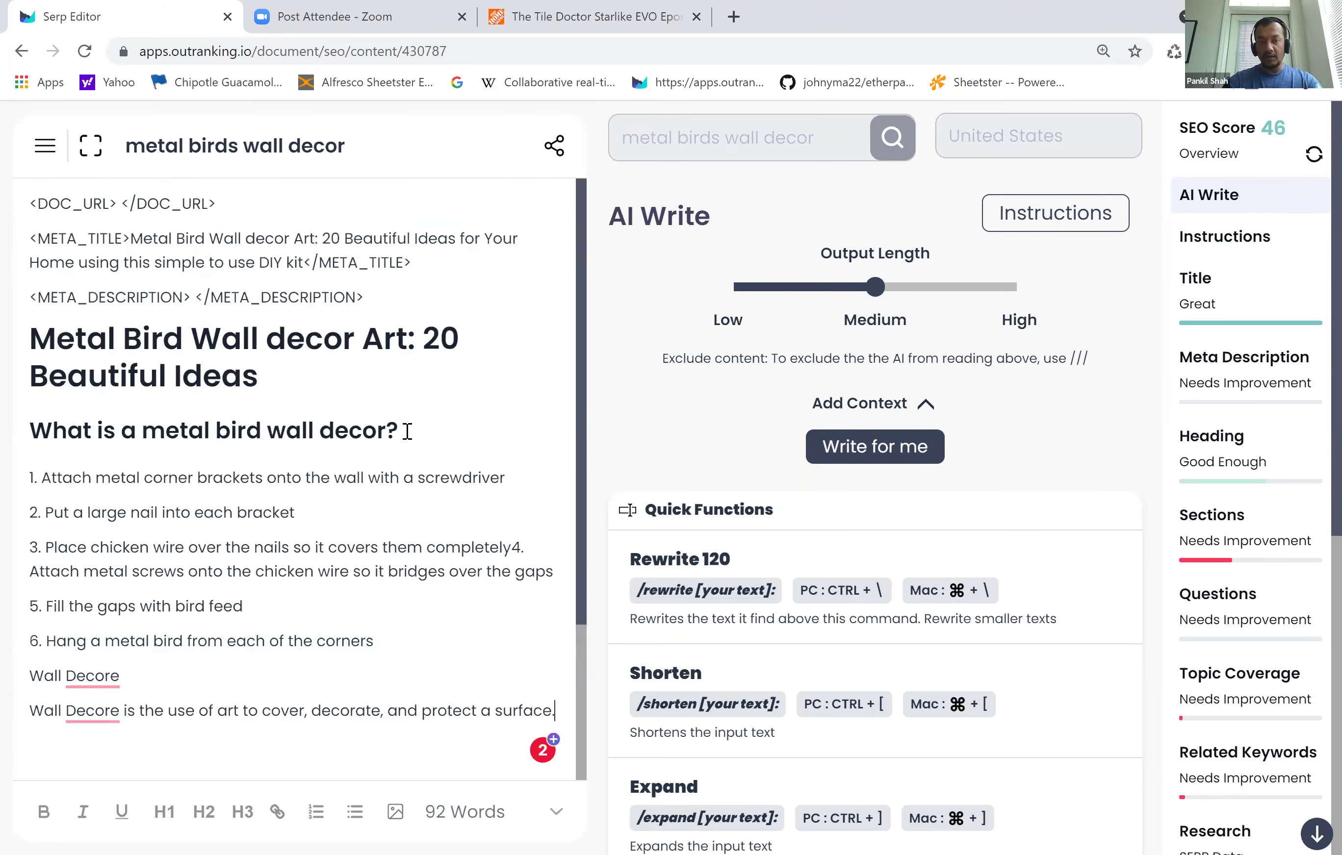
click(31, 433)
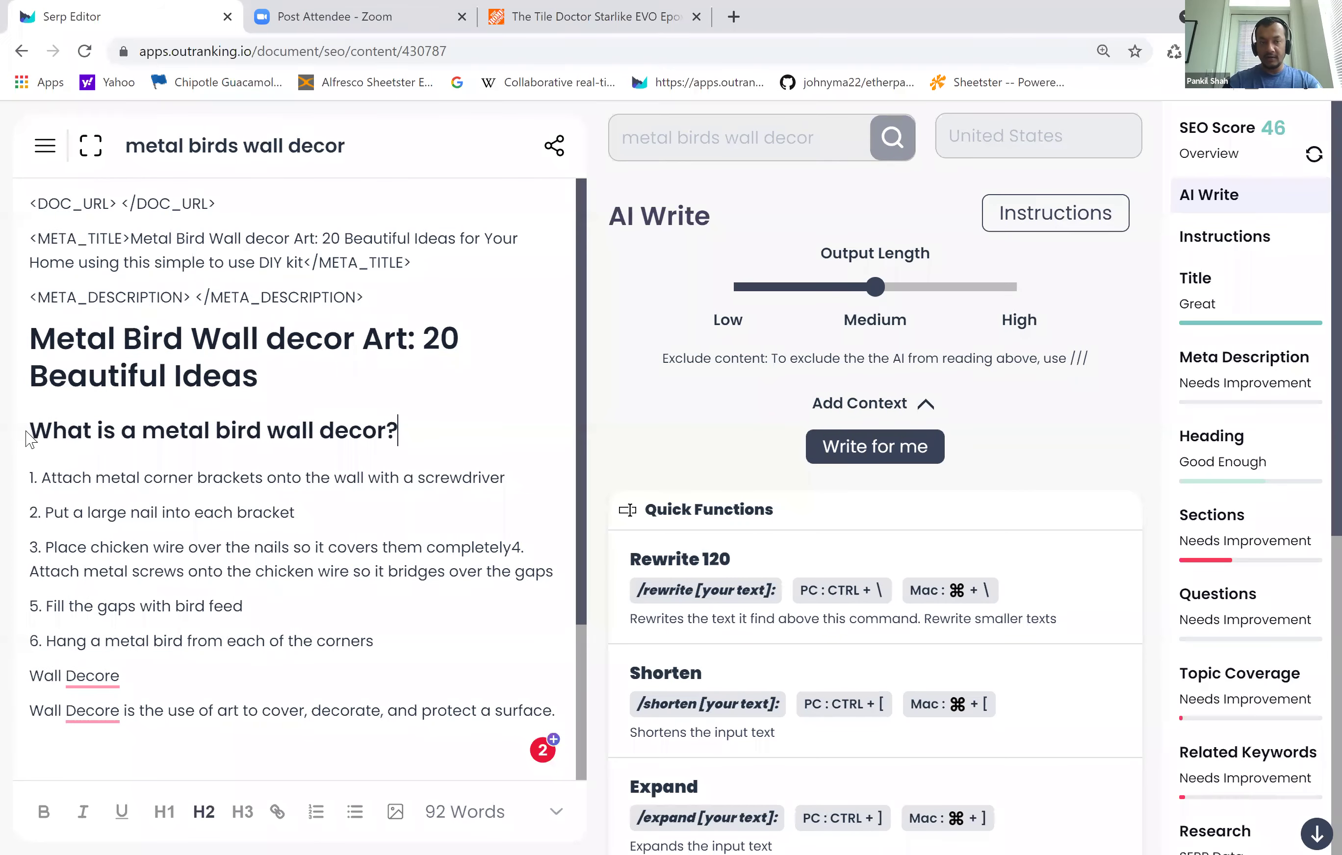
key(shift+End)
click(422, 427)
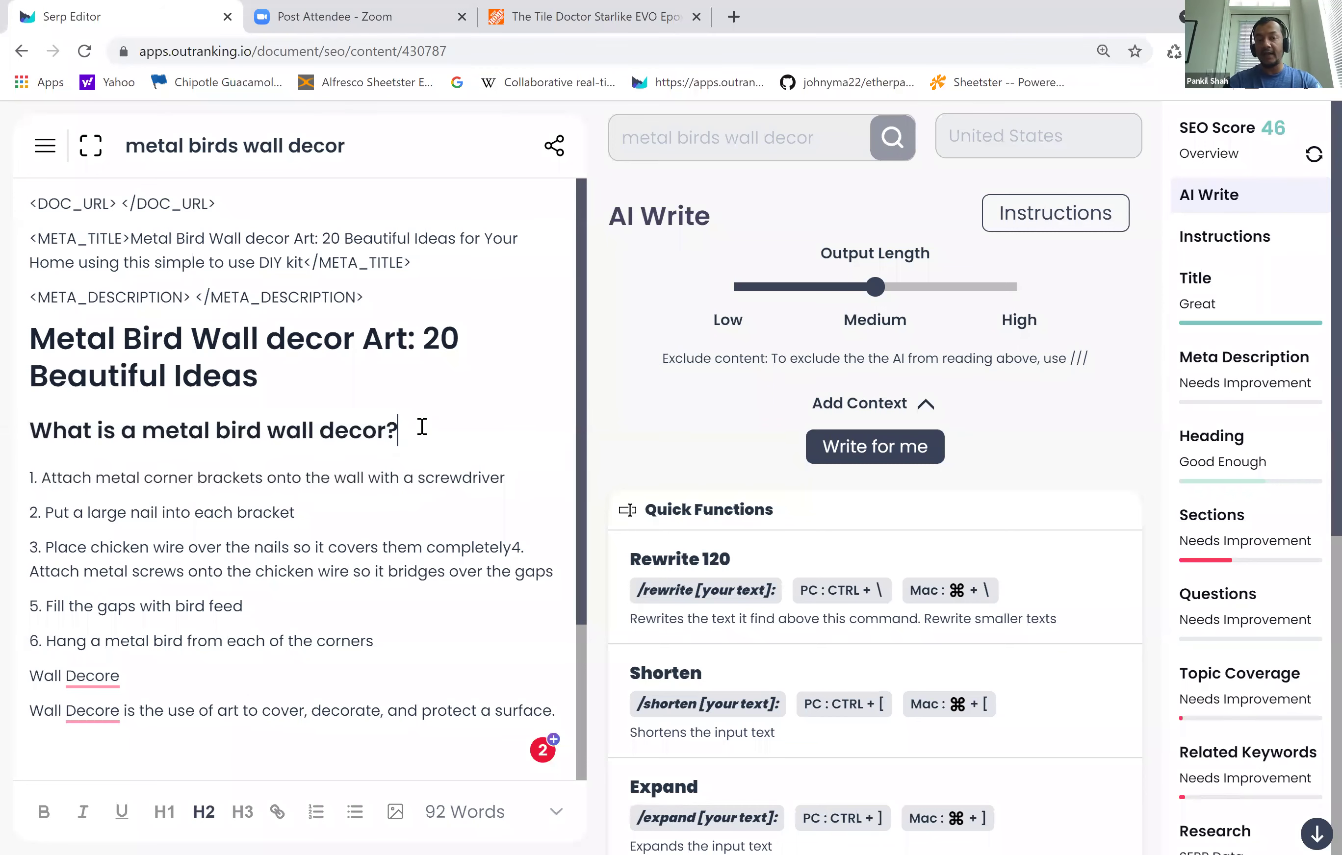
drag(422, 427, 23, 429)
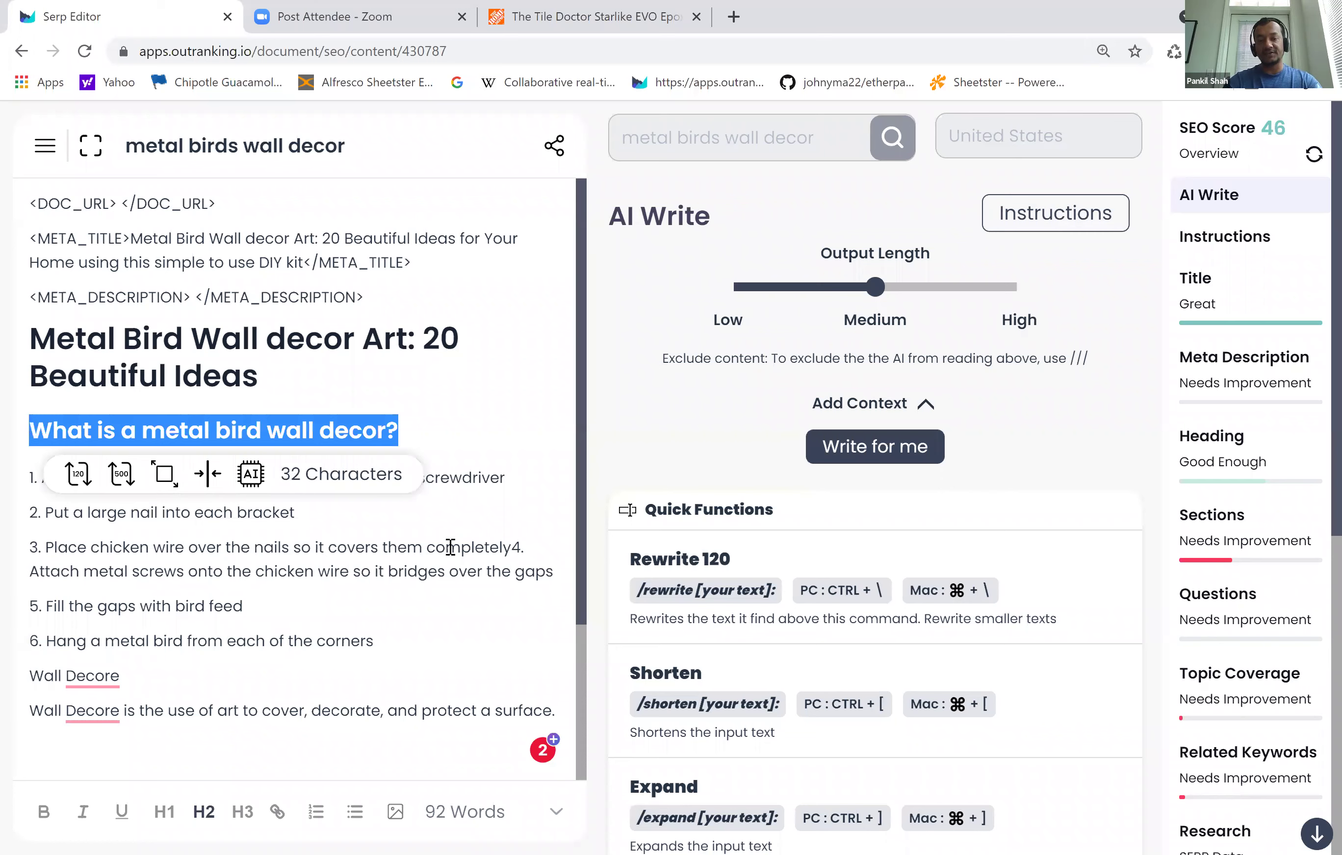
click(423, 424)
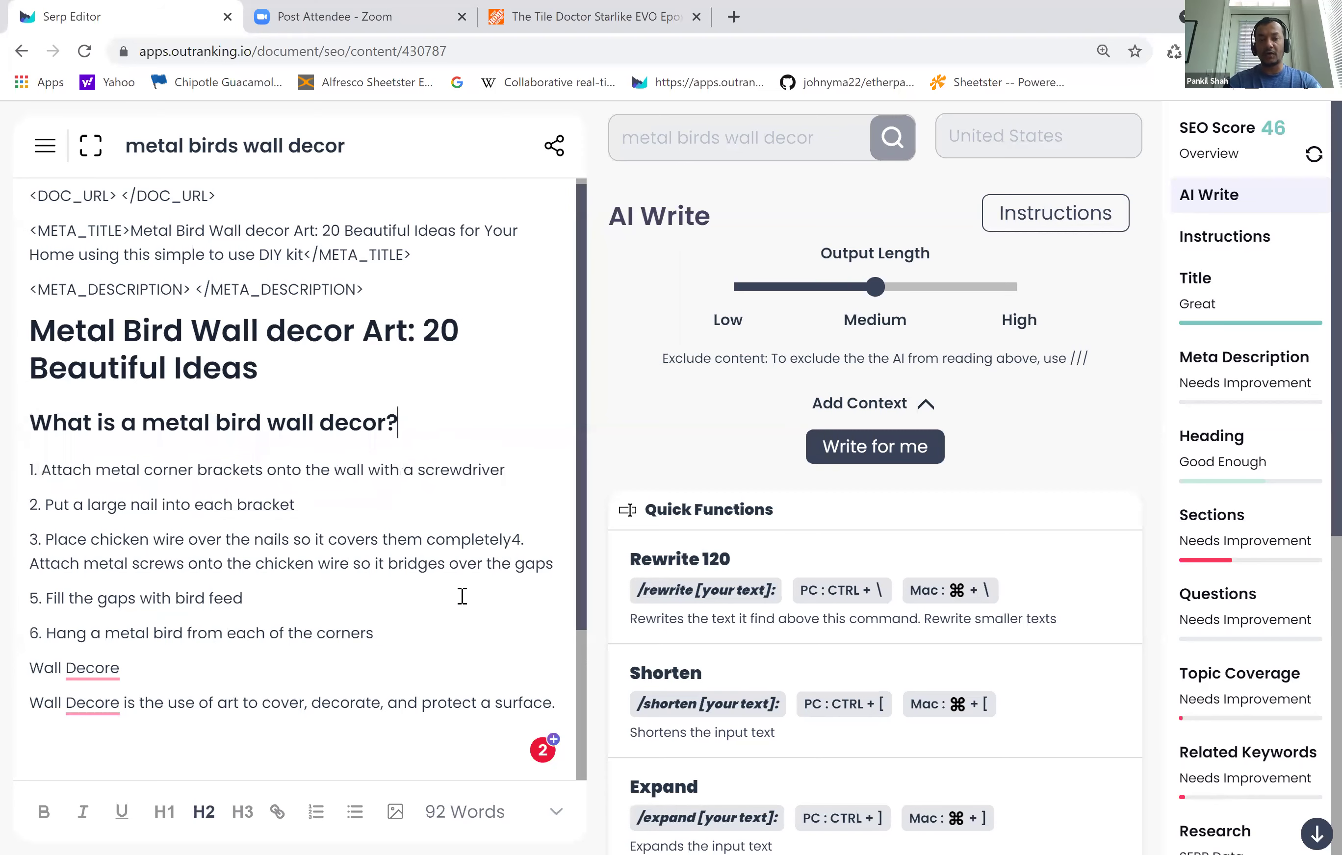
scroll(479, 608, down, 3)
scroll(463, 604, up, 2)
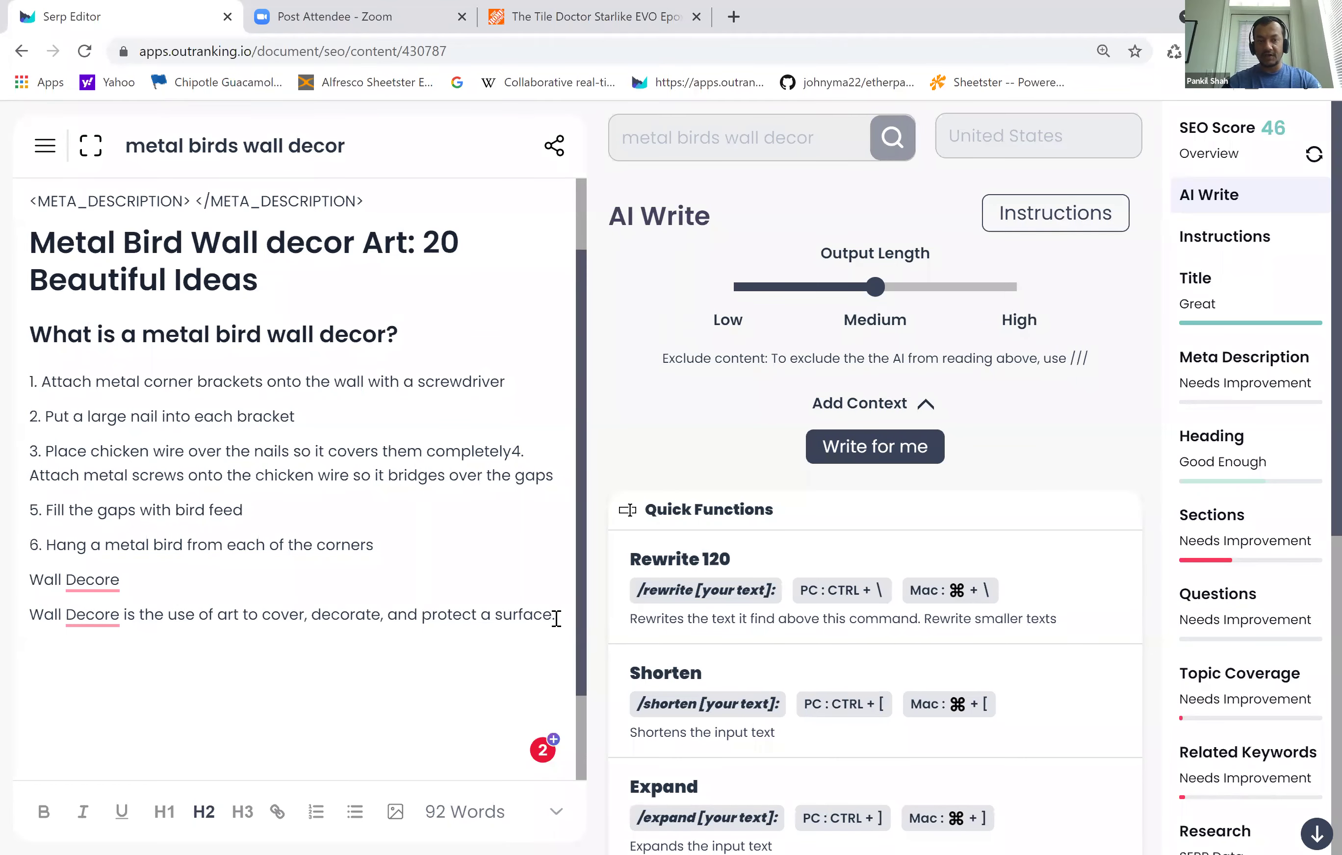
scroll(378, 545, up, 1)
scroll(377, 545, up, 3)
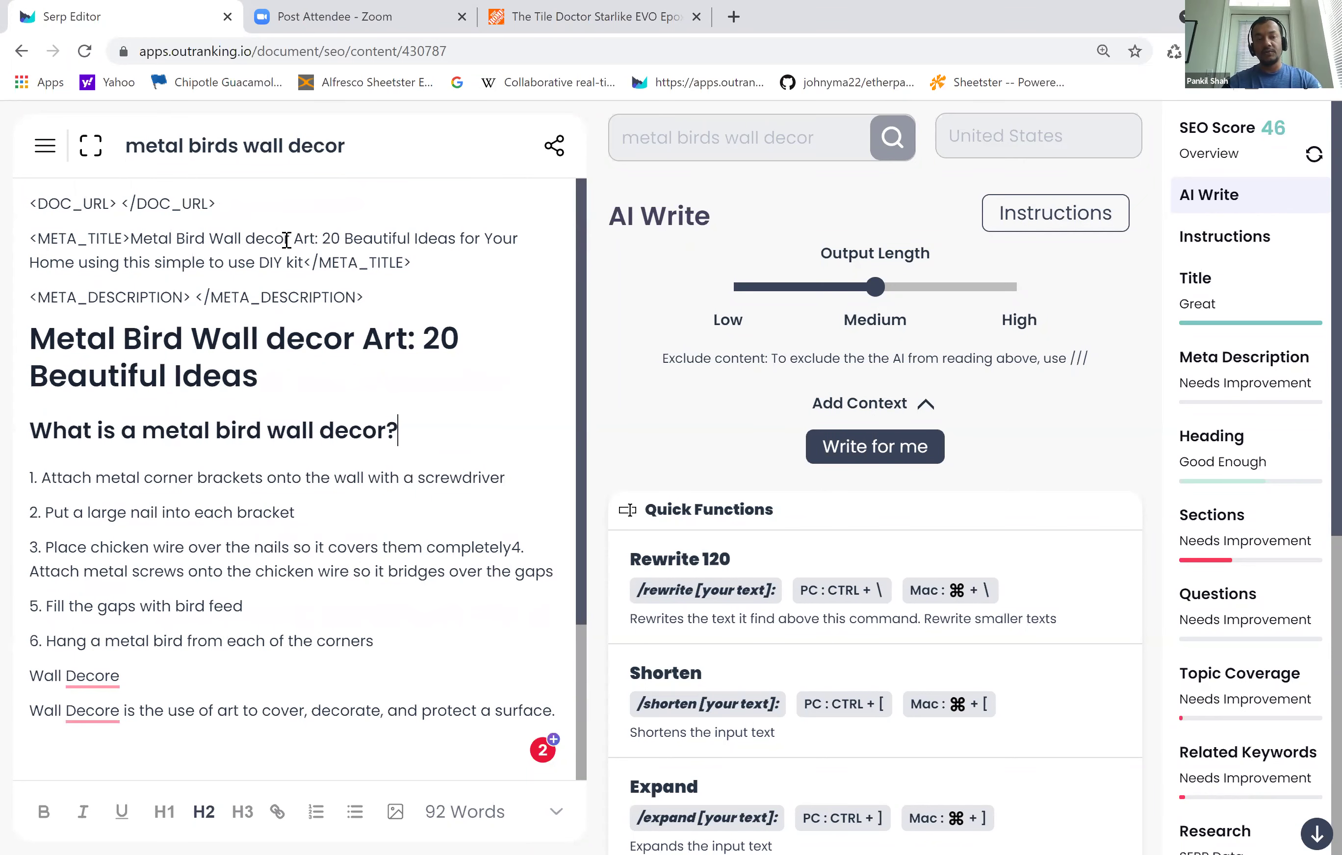
click(417, 434)
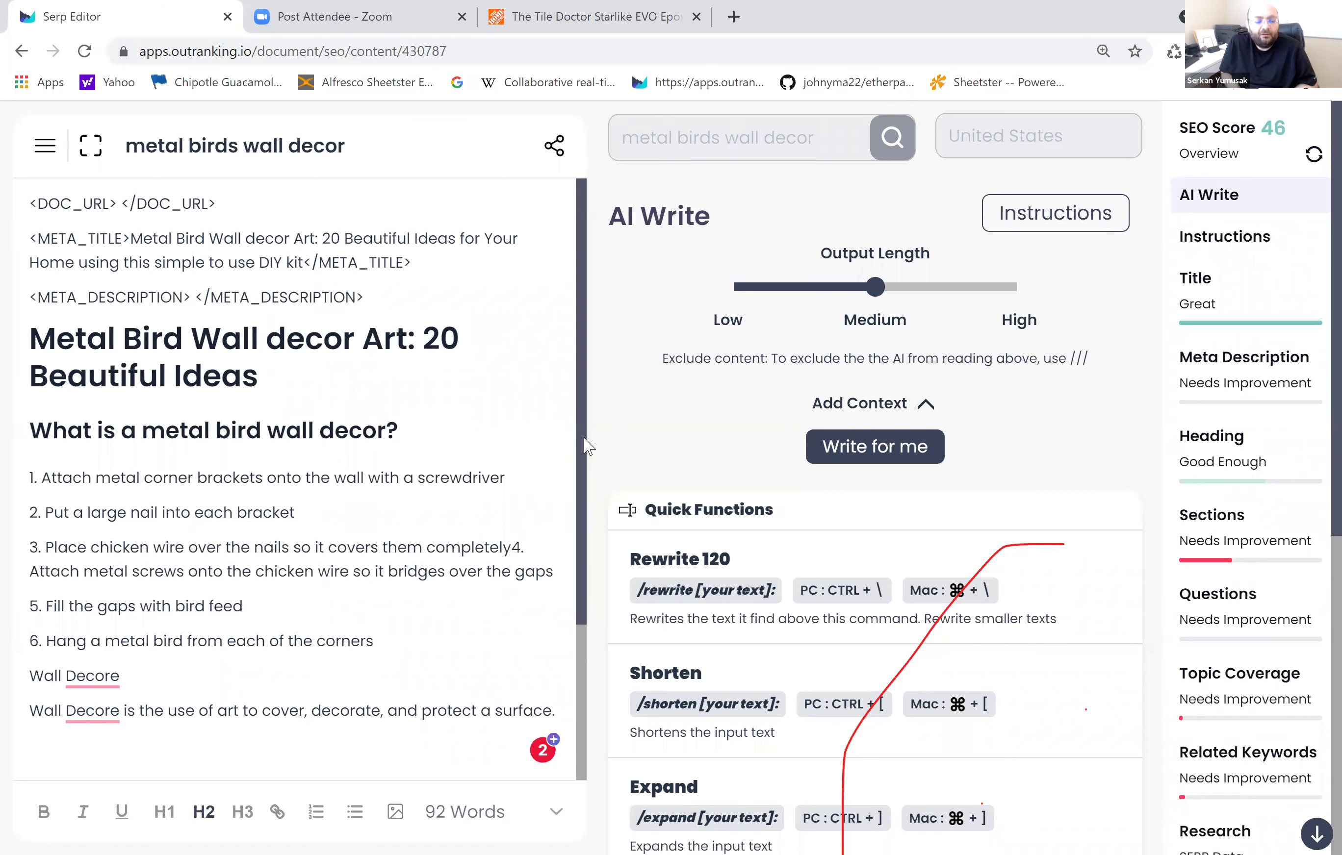
scroll(592, 713, down, 3)
scroll(598, 282, up, 3)
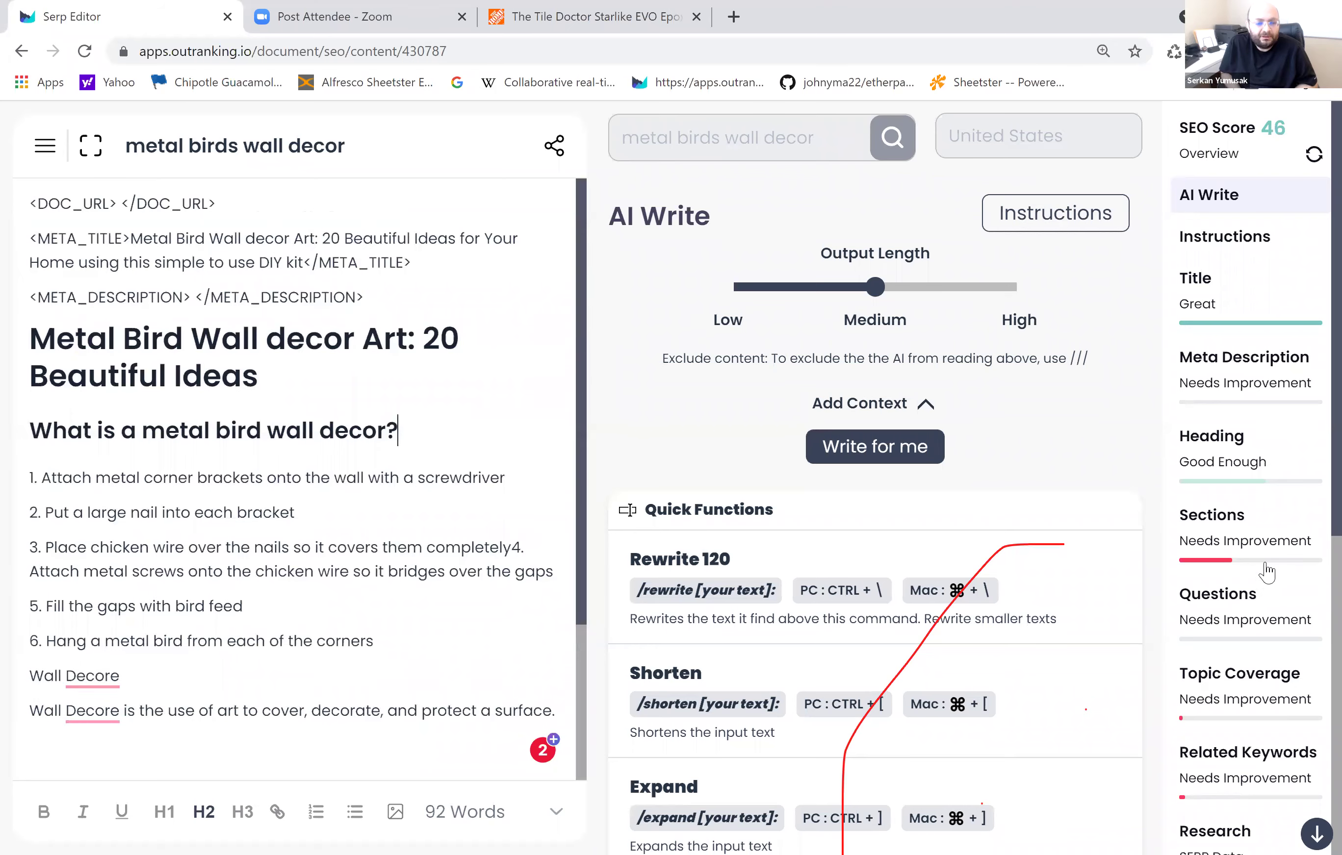
- In the Sections outline, enter "200X5 = 1000" as the concepts text for the "What is a metal bird wall decor?" heading
click(1255, 546)
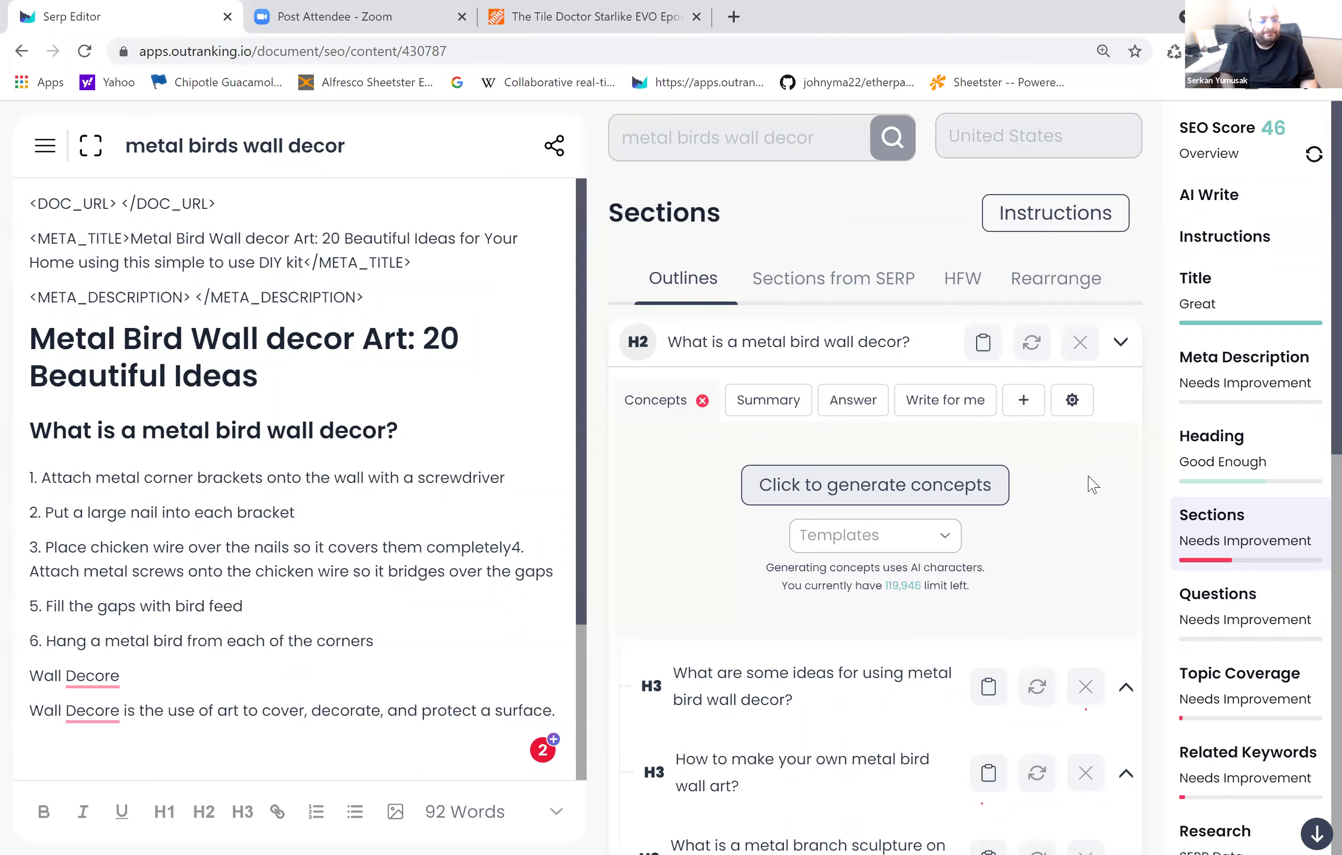
click(1072, 398)
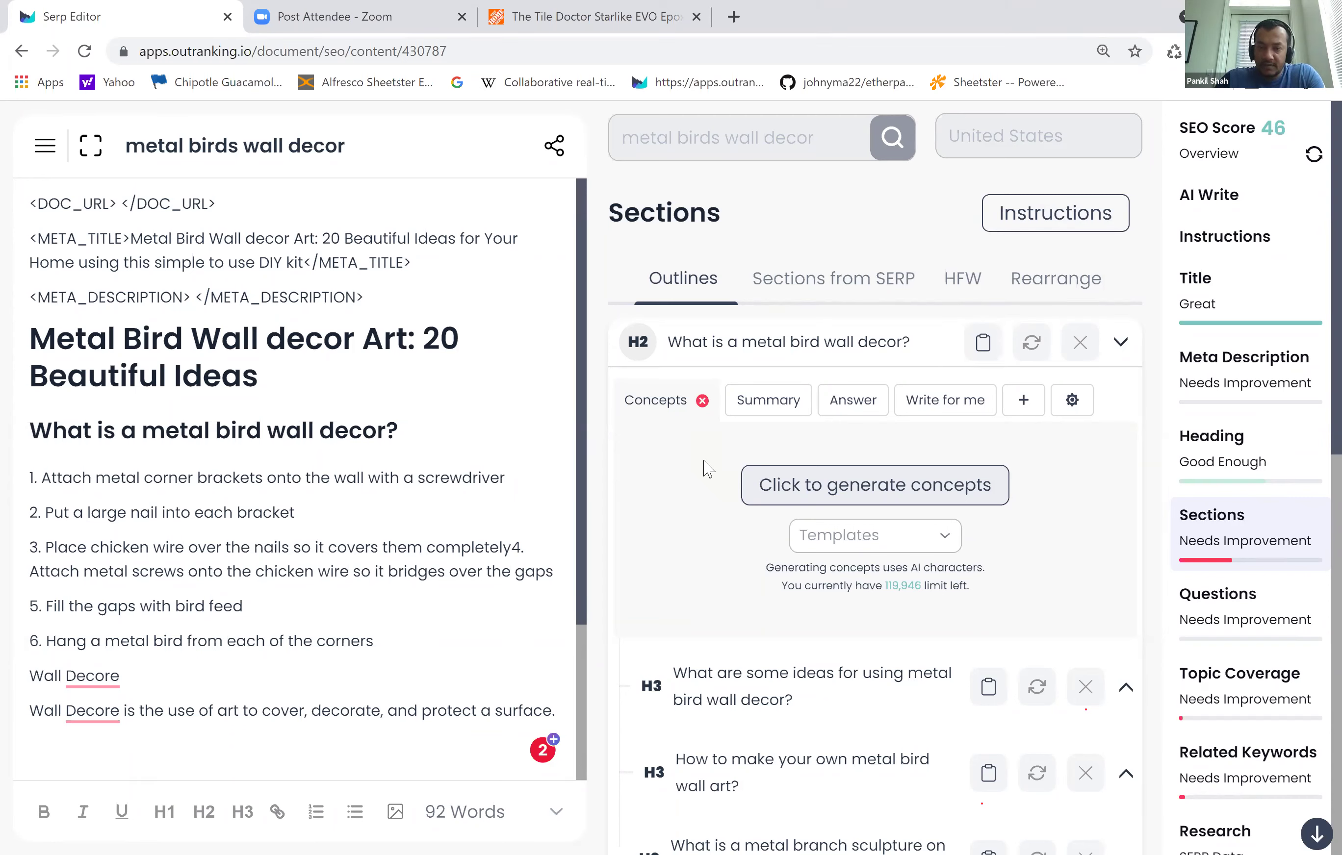
click(1073, 401)
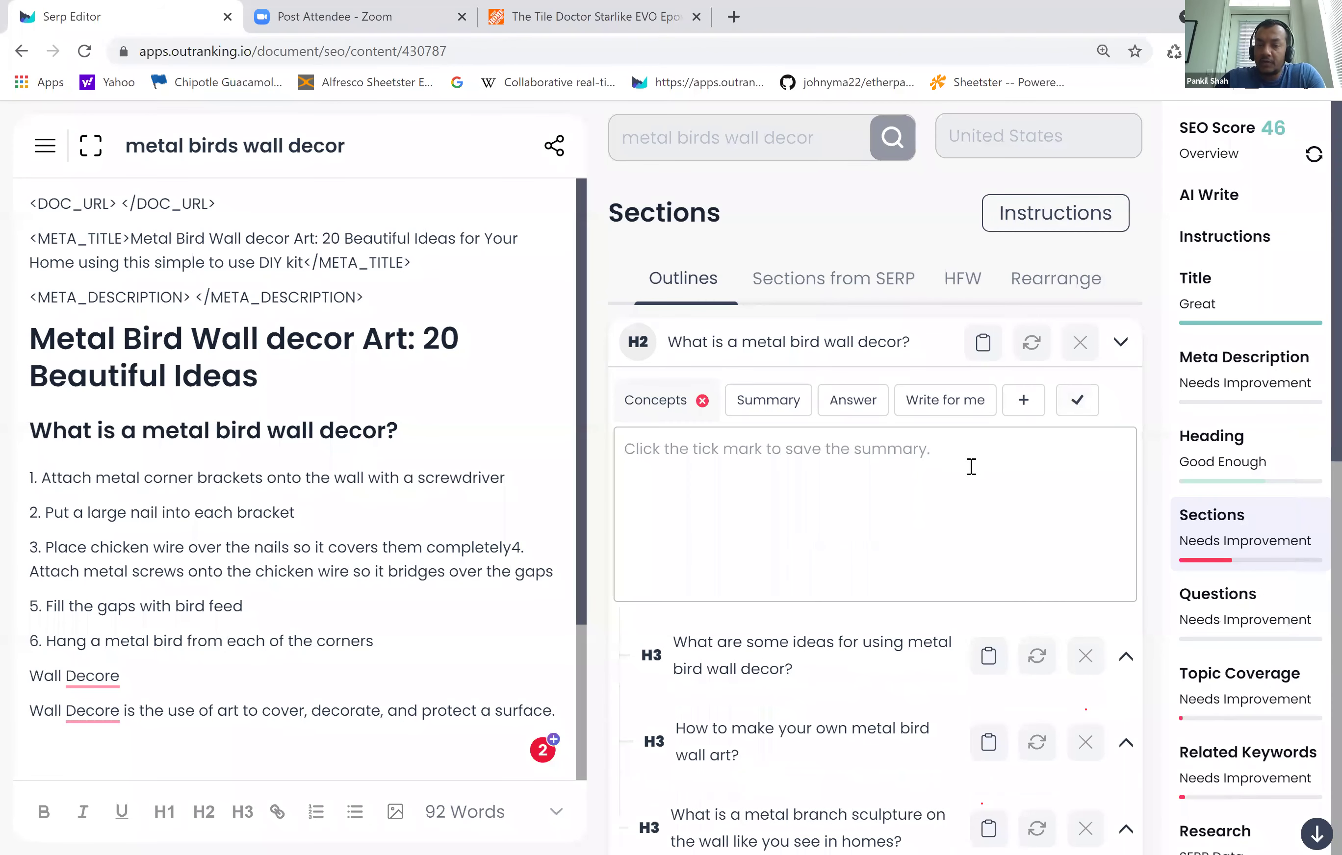
click(1076, 400)
click(1073, 401)
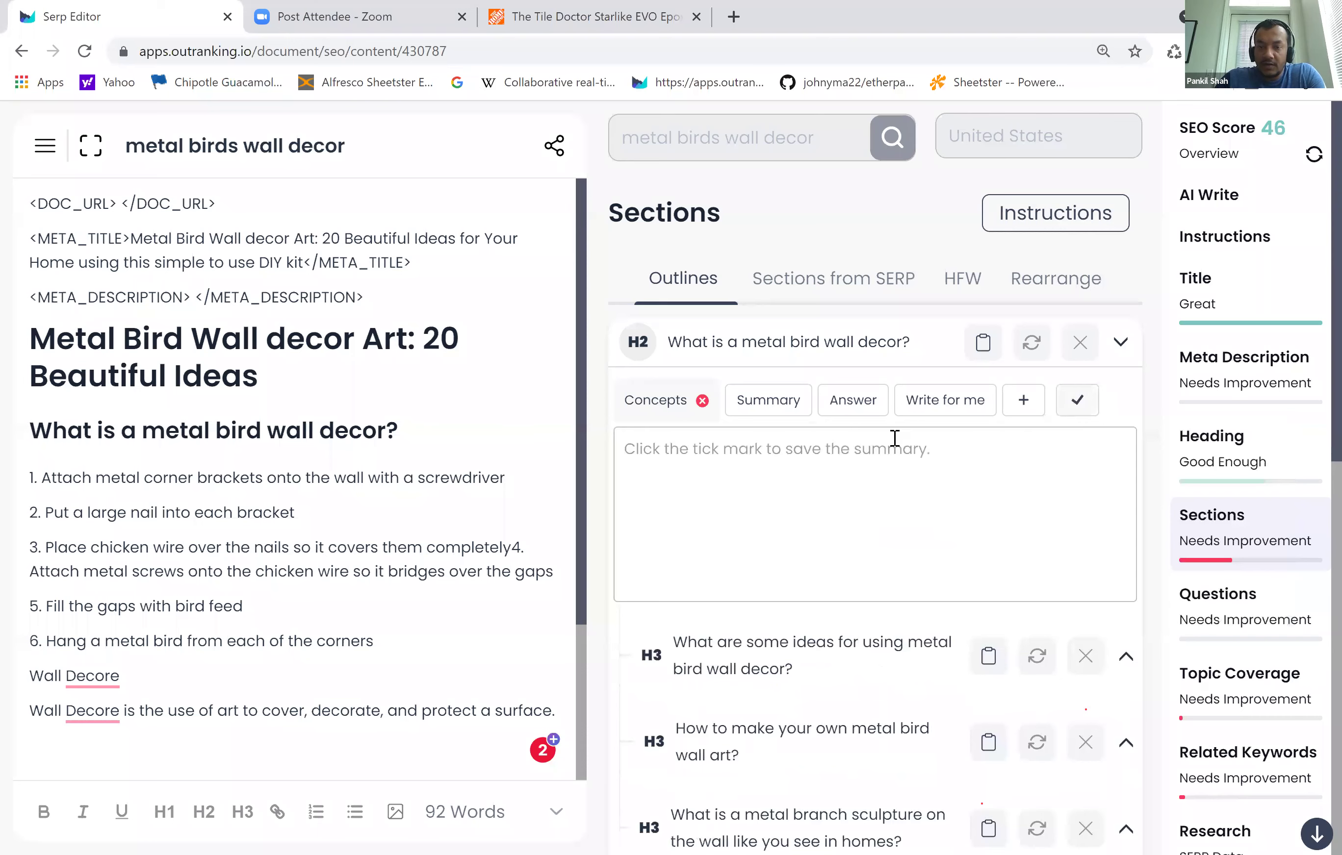
text(100)
key(BackSpace)
key(BackSpace)
key(BackSpace)
text(200)
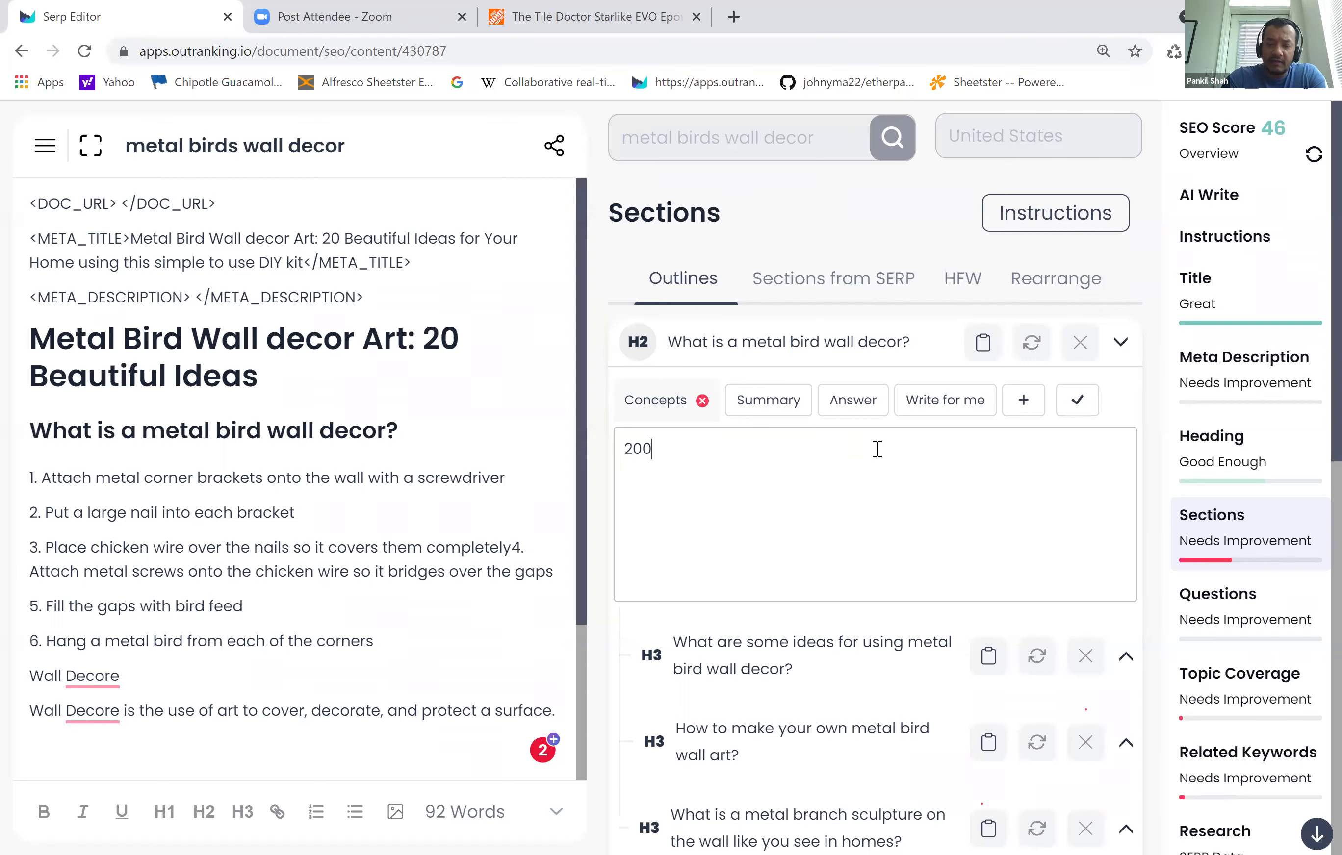
text(X)
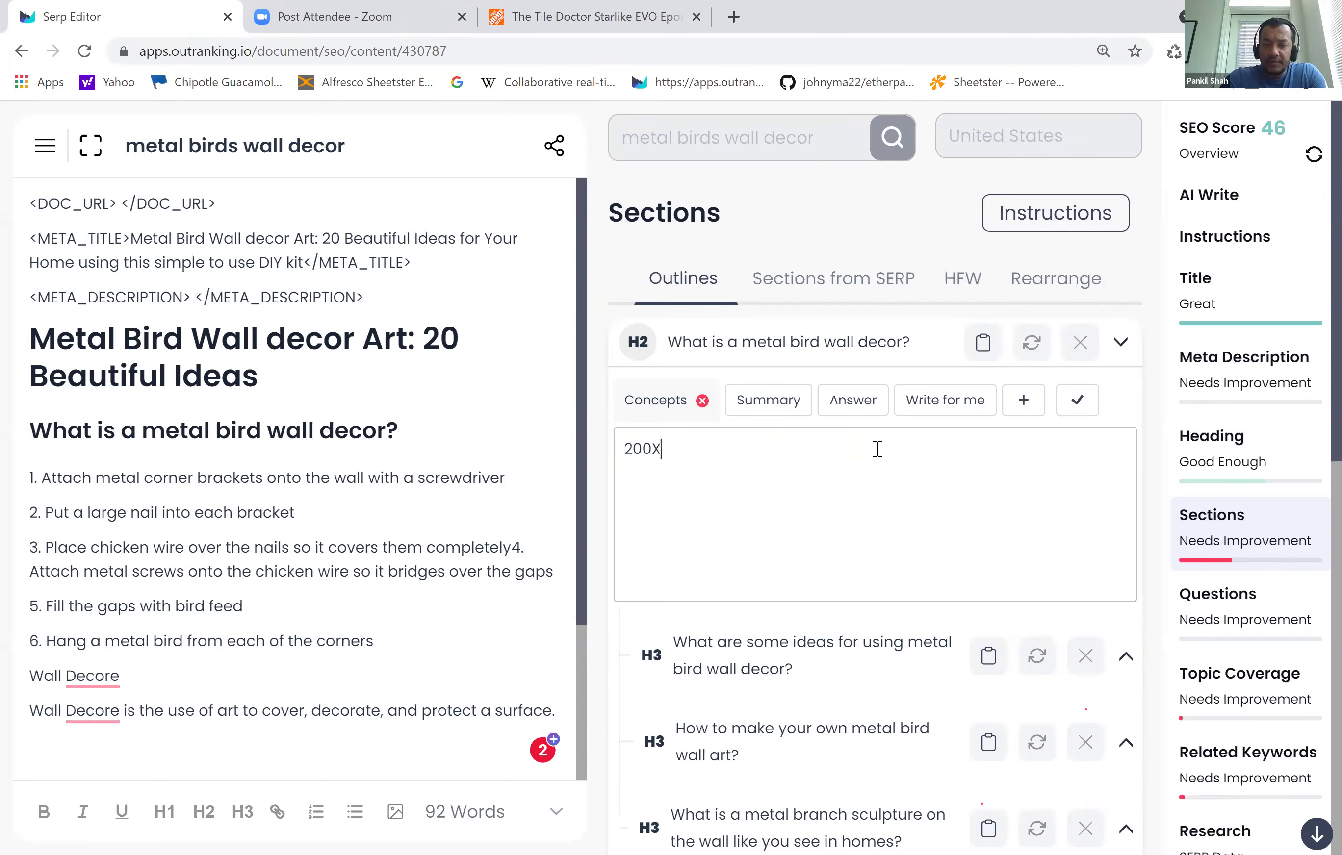
text(5)
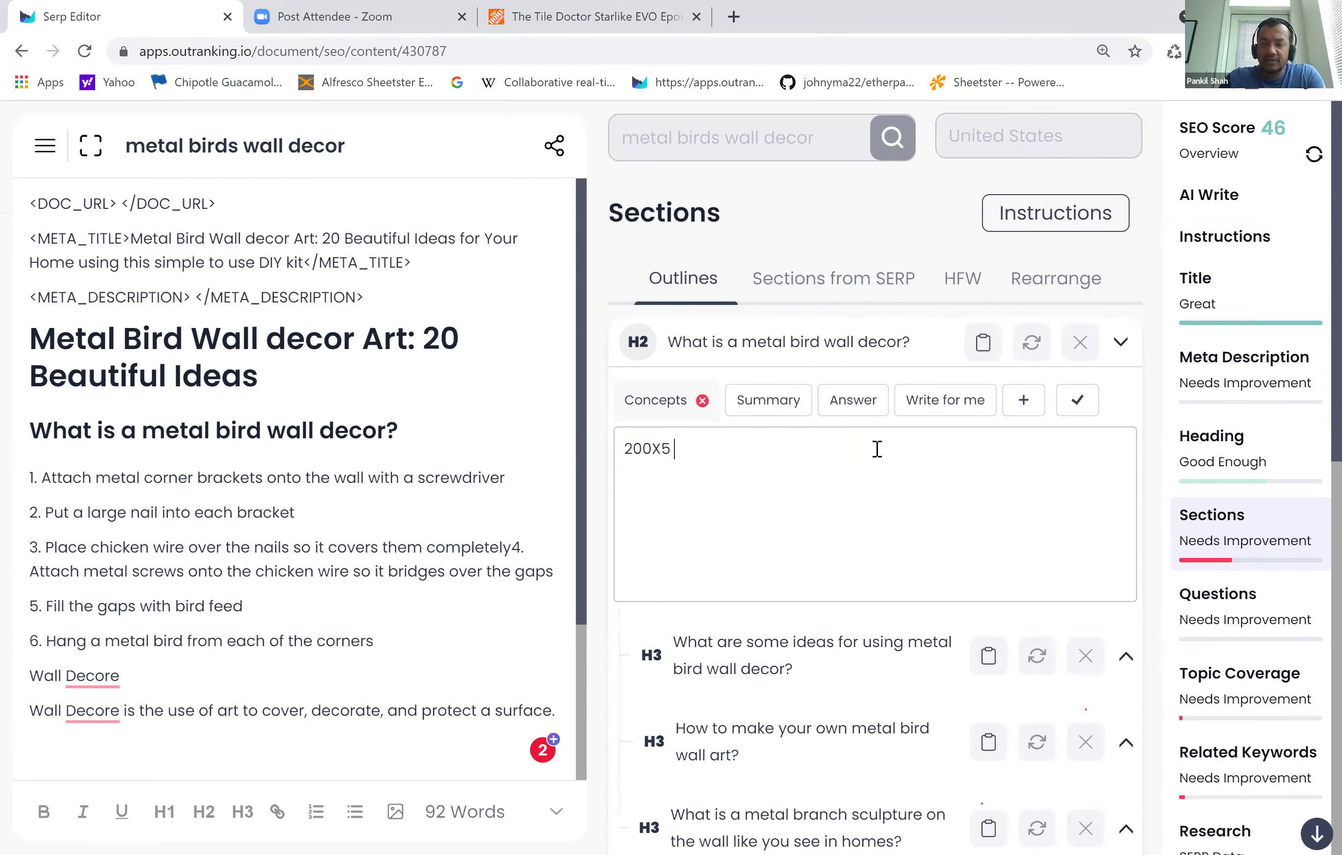
text( = 1000)
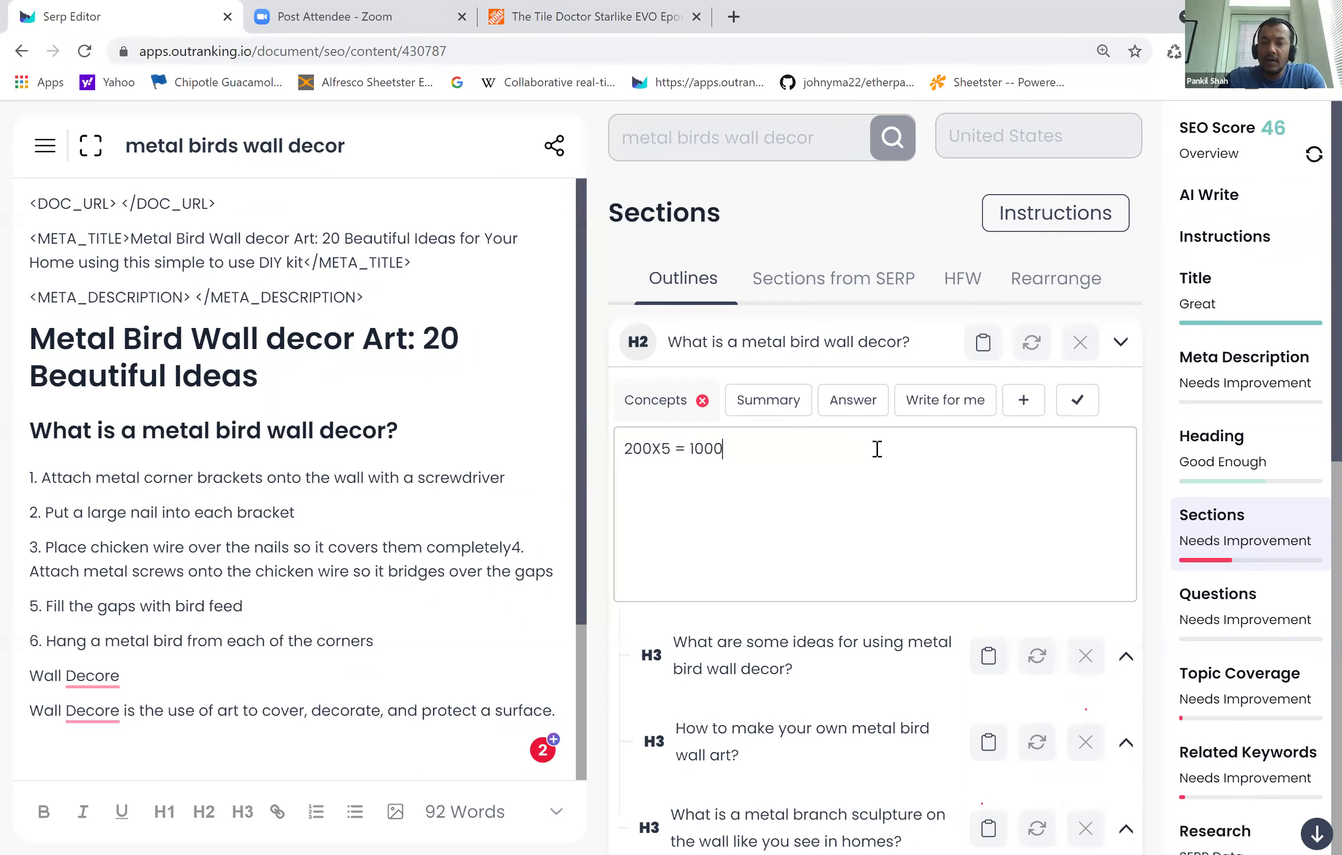
- Add 1200 after the calculation in the concepts text and highlight the new number
drag(727, 449, 694, 453)
click(731, 446)
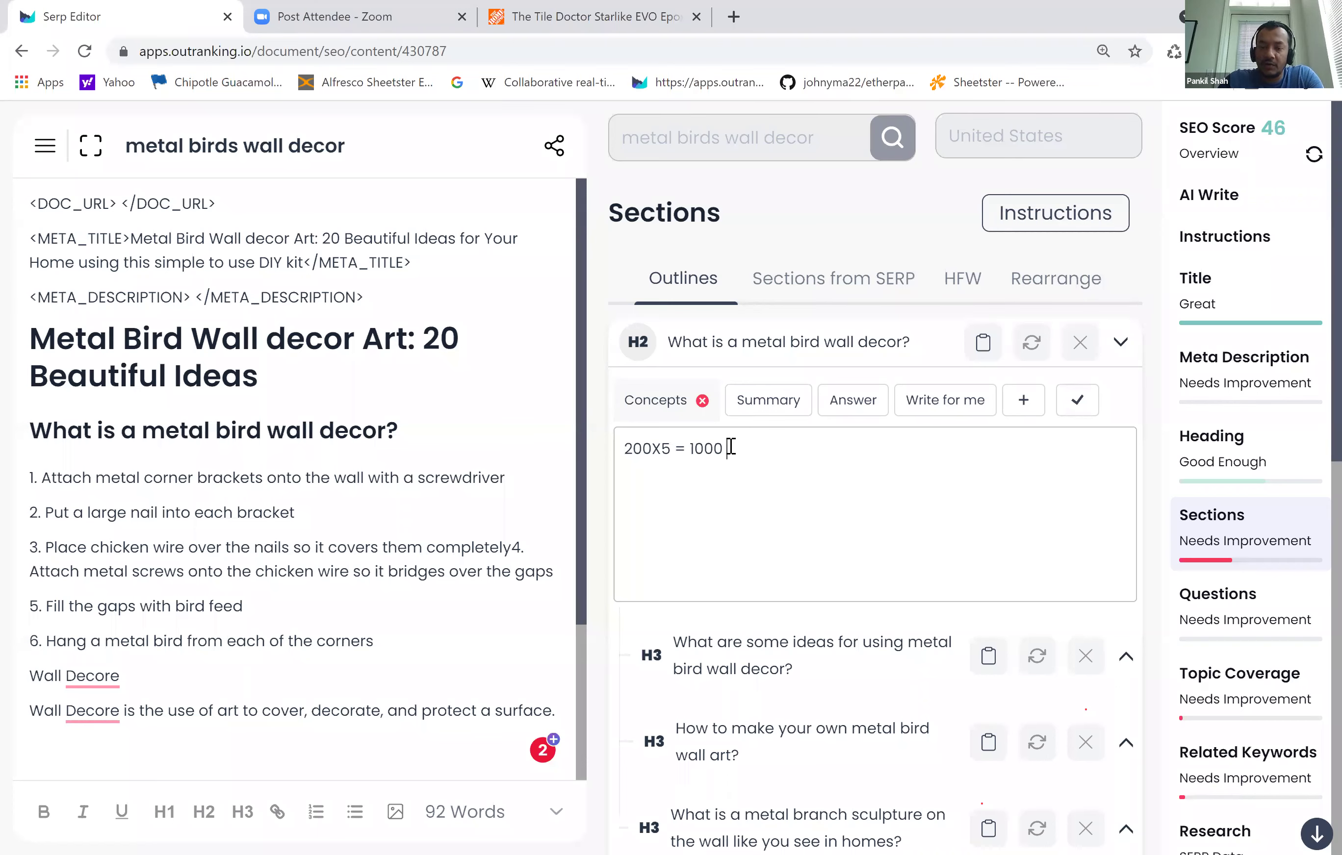
text(1200)
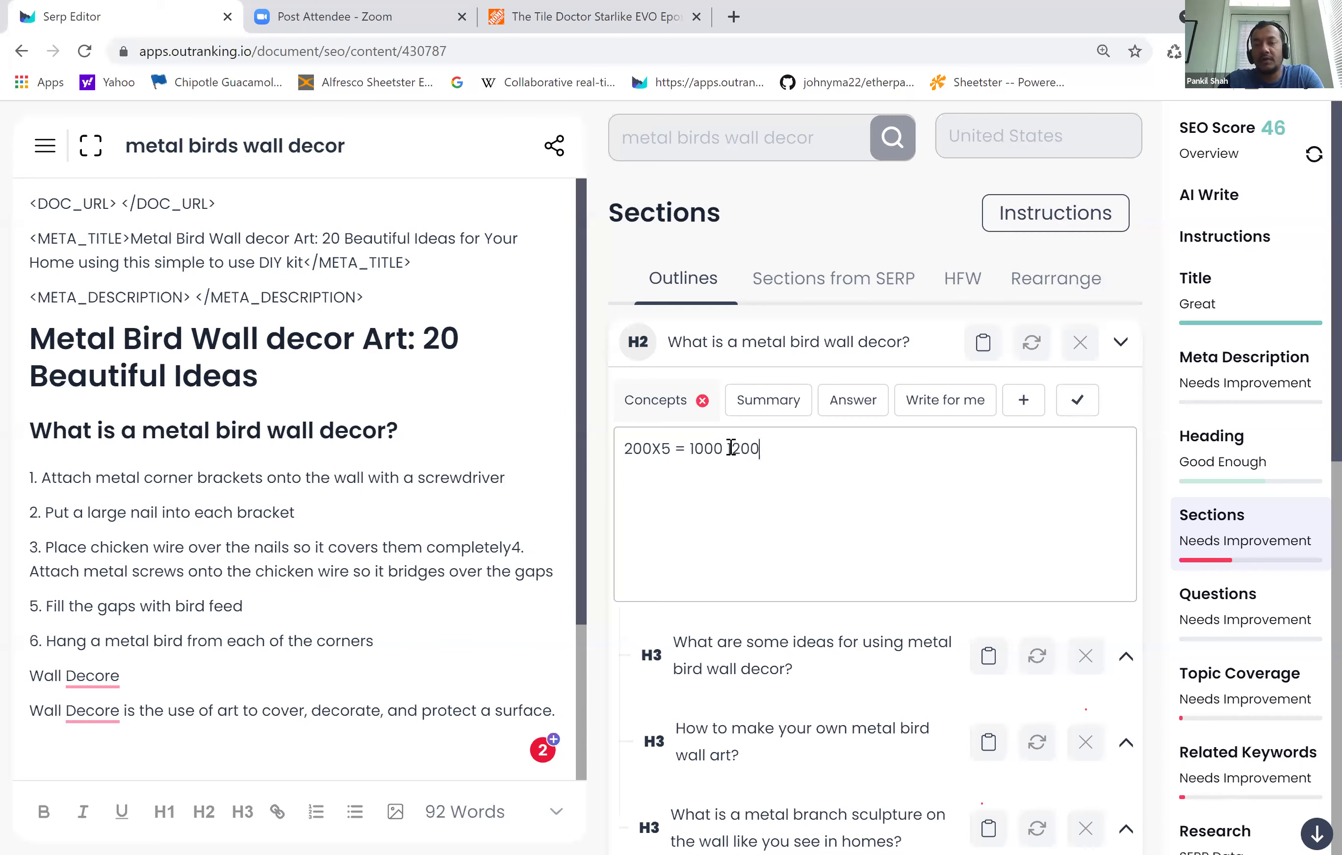
drag(731, 447, 764, 449)
double_click(764, 449)
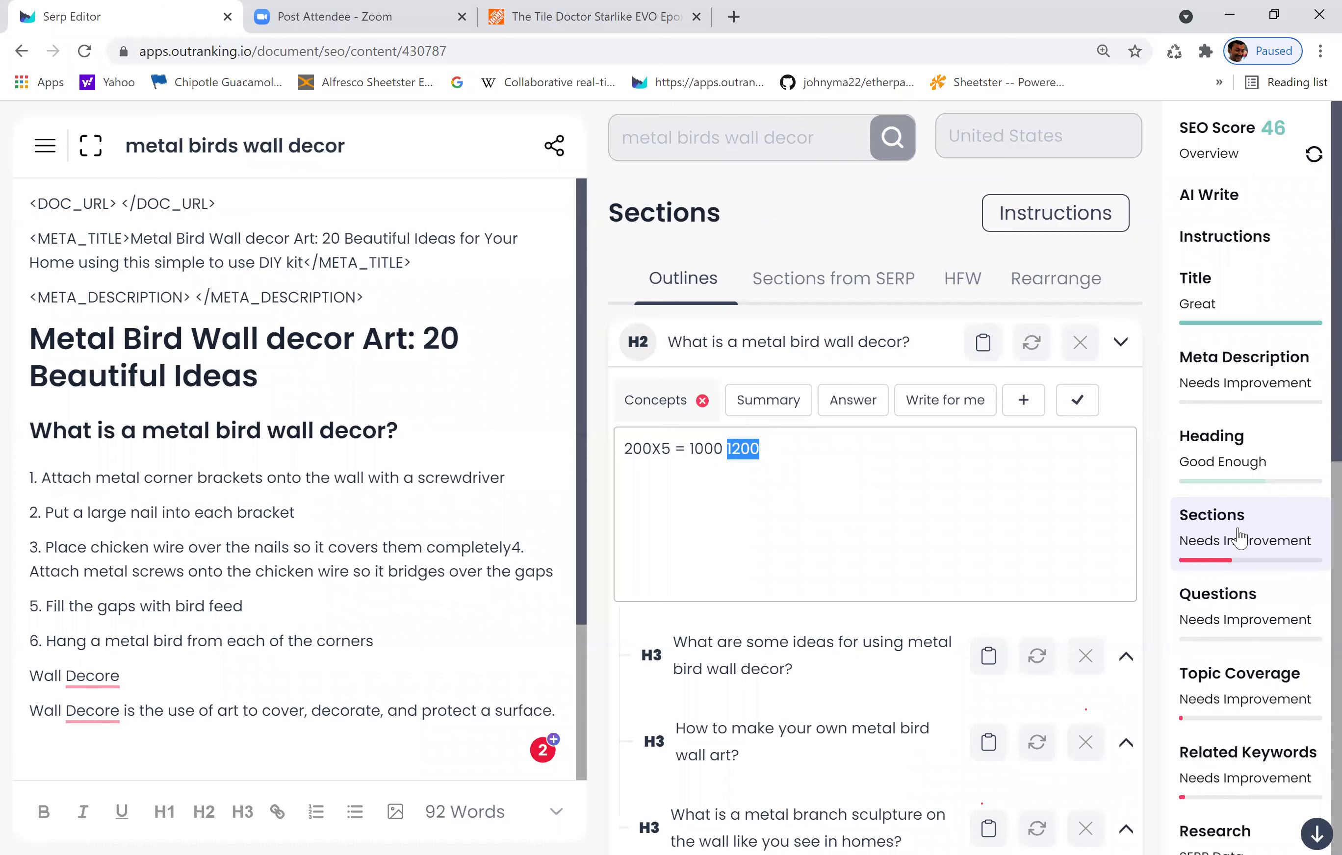
- Look through the Related Keywords list for the metal birds wall decor article
click(1250, 776)
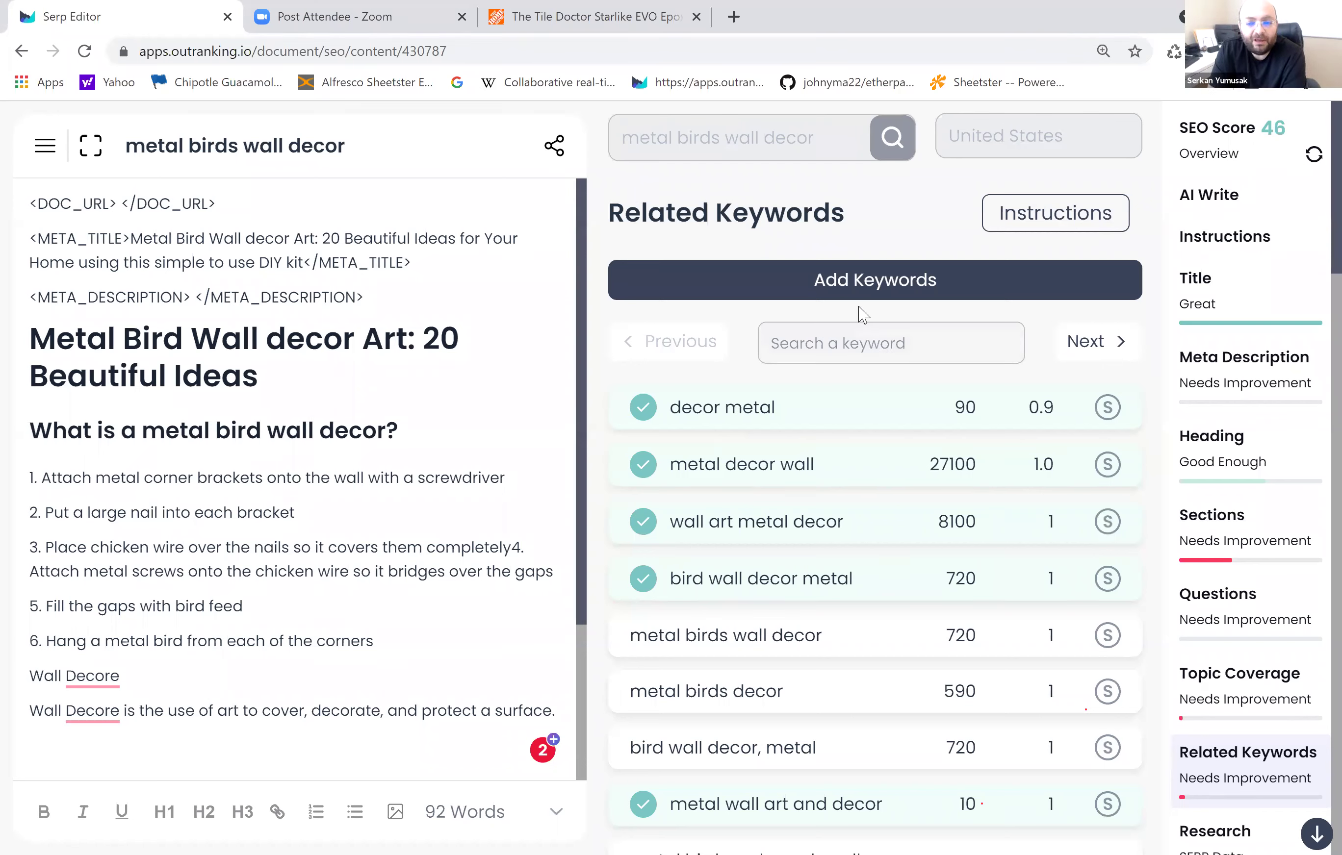
click(897, 338)
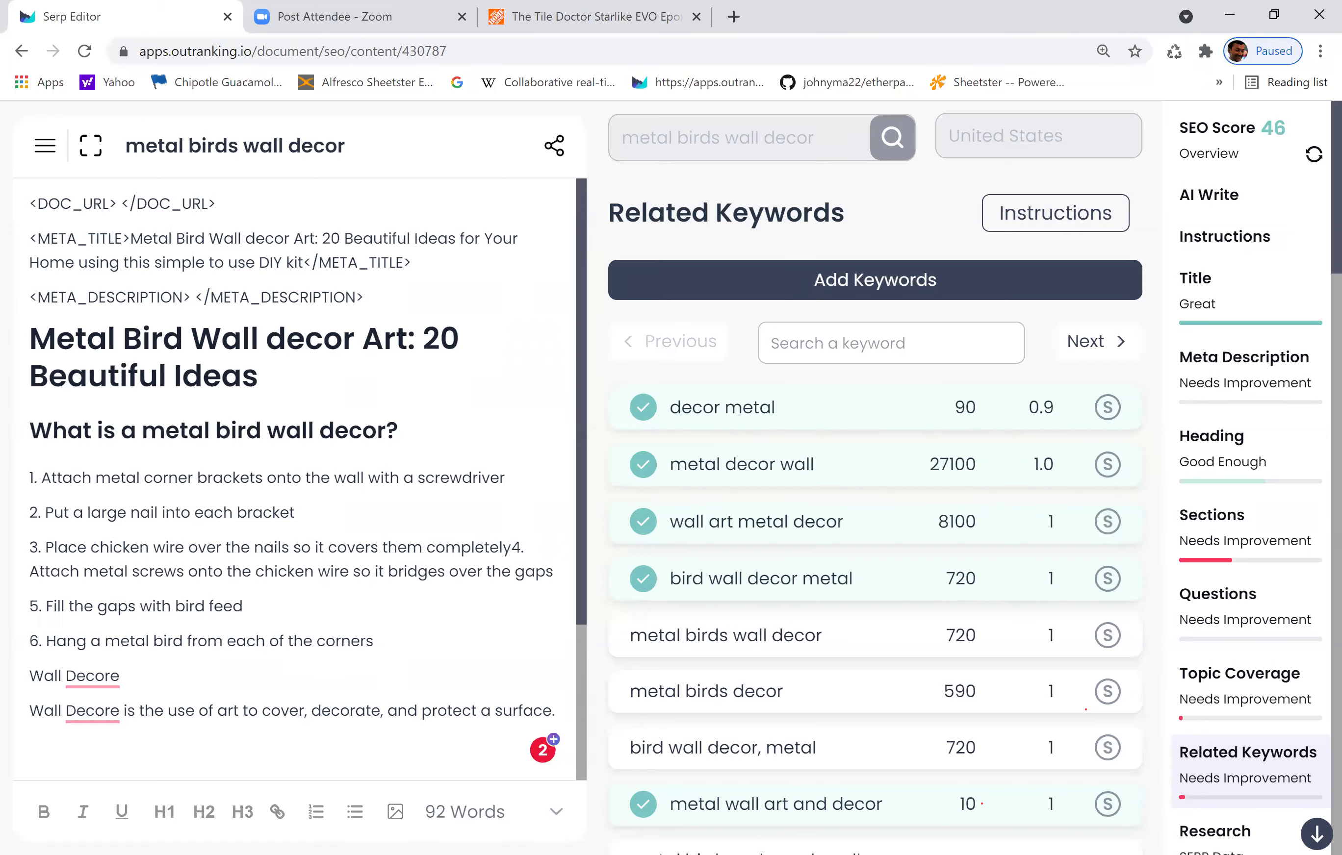
scroll(865, 570, down, 6)
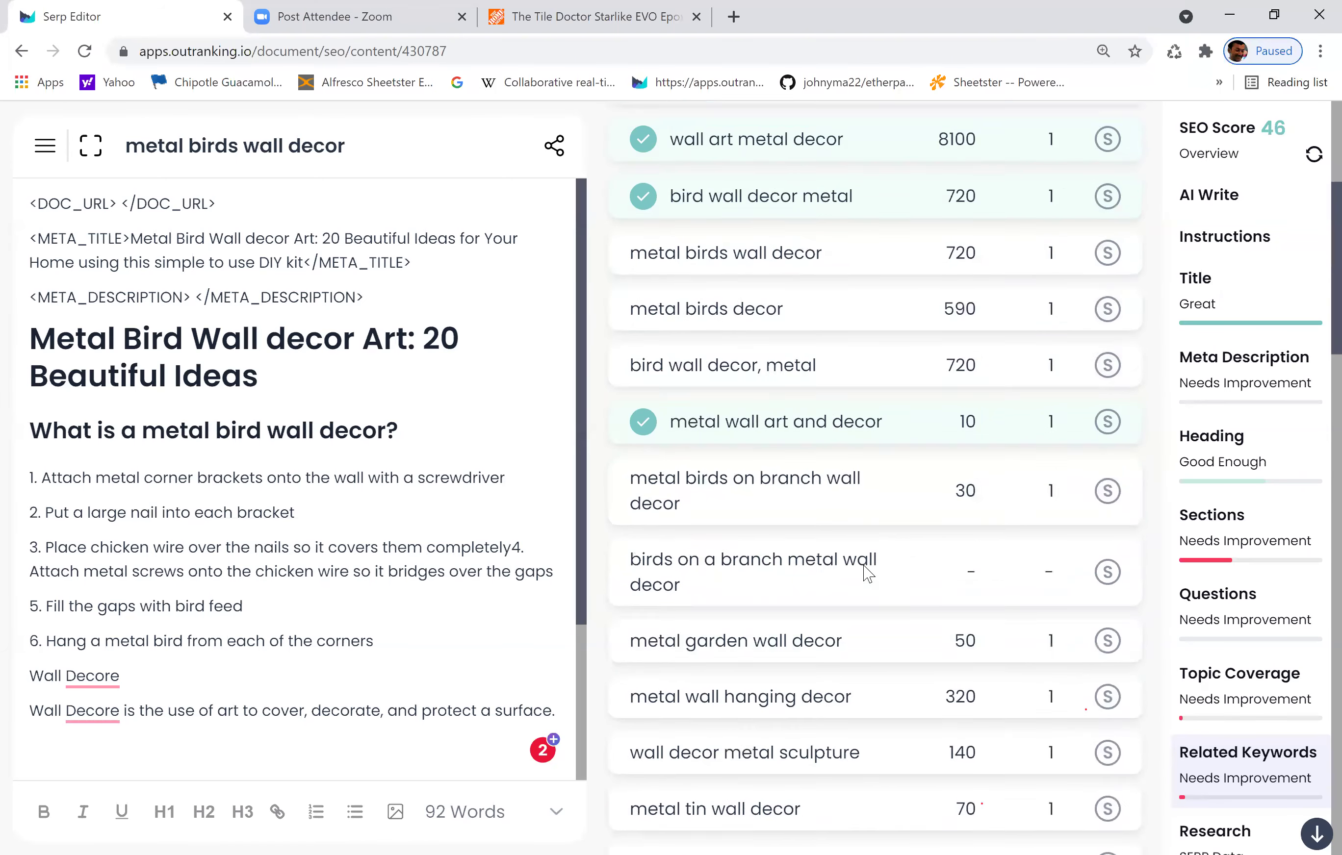
scroll(868, 564, down, 6)
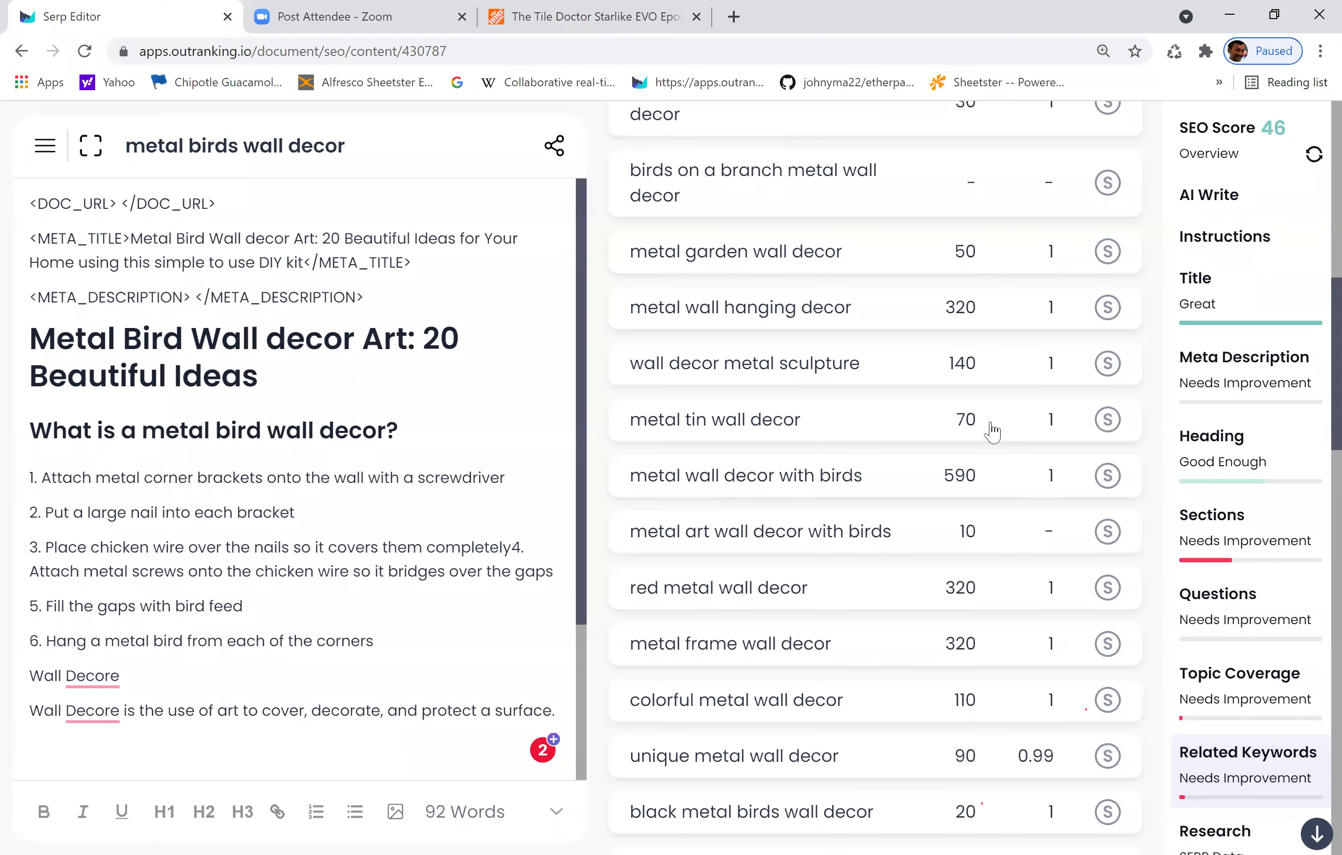
scroll(643, 159, up, 10)
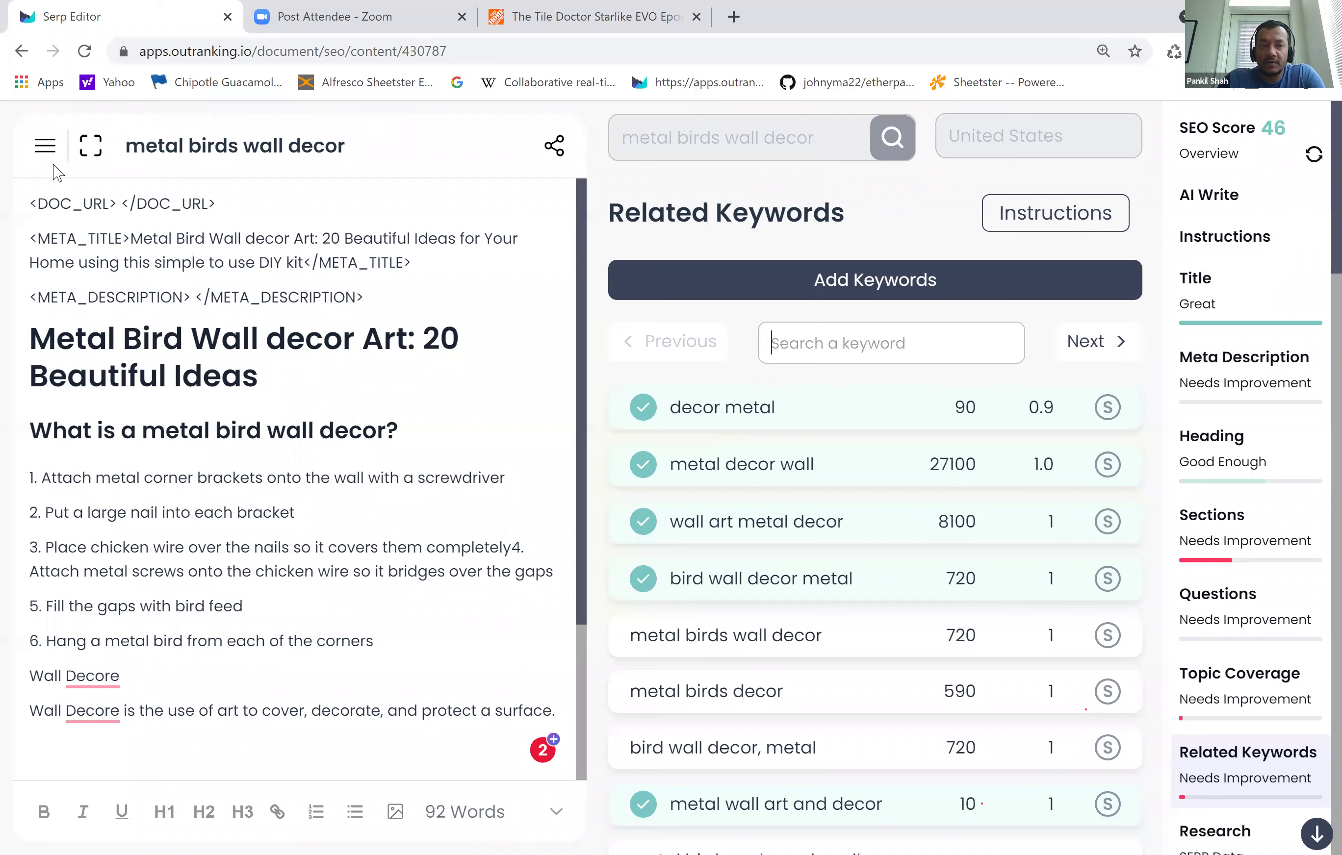
- Leave the article for the home page and look through the SERP Analysis search history
click(45, 146)
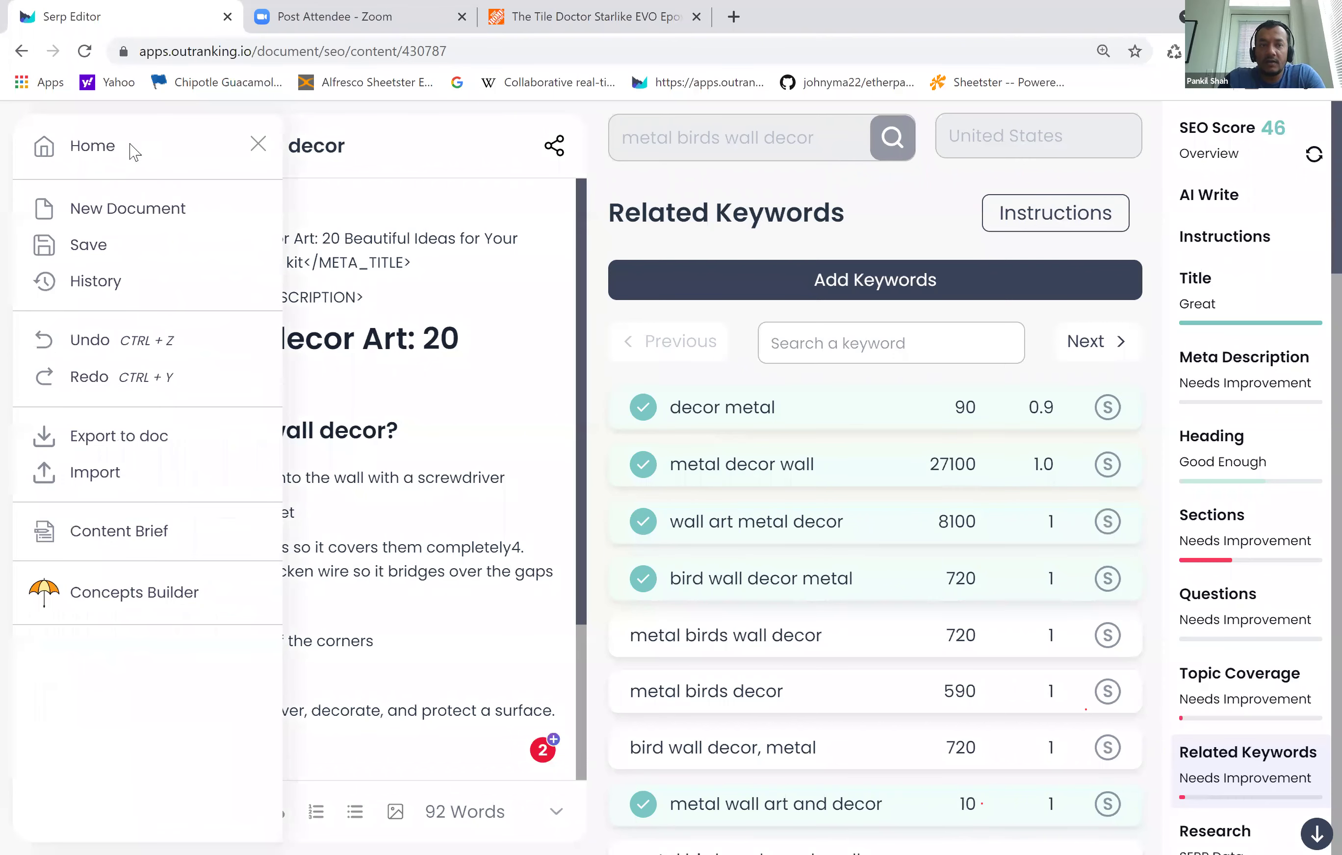
right_click(416, 143)
click(91, 150)
click(91, 151)
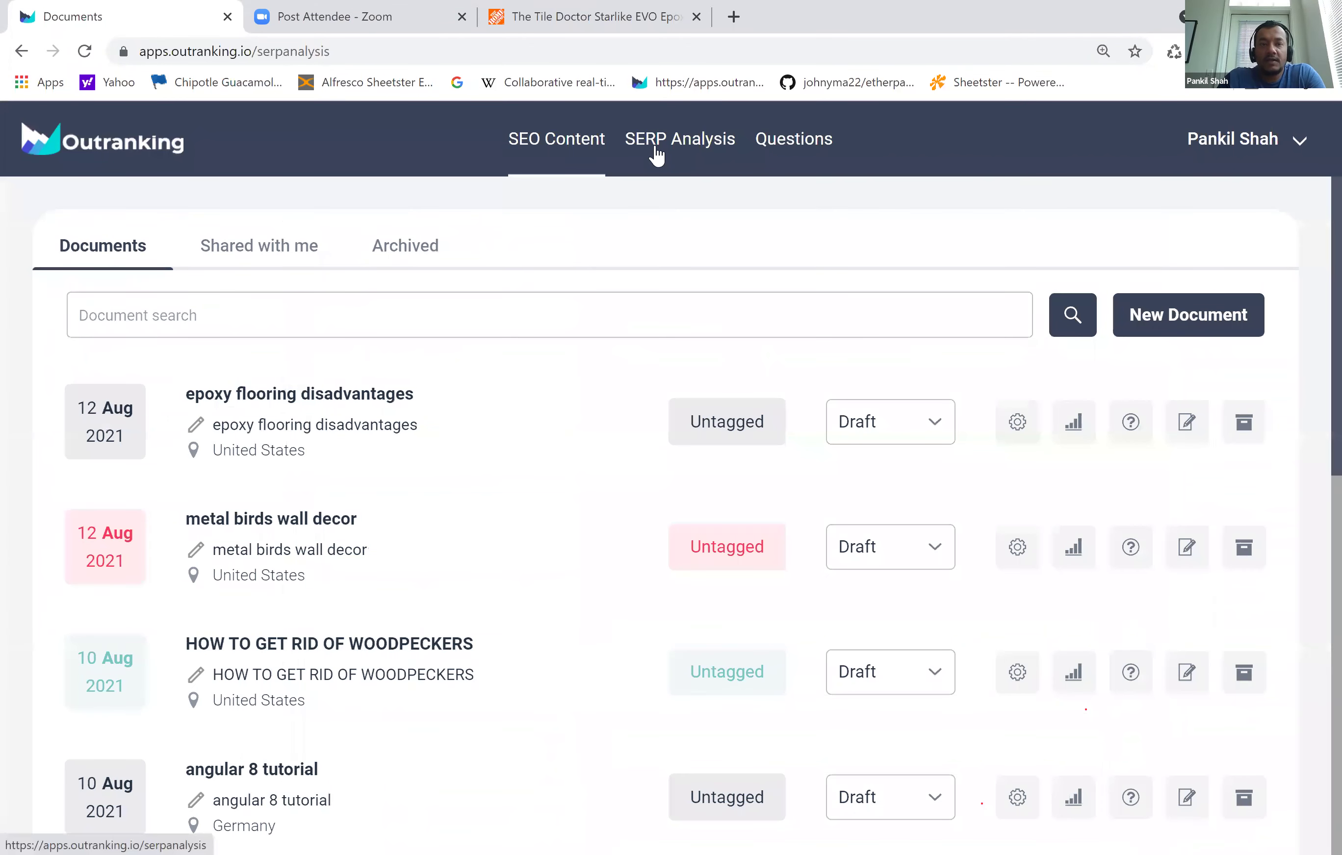
click(656, 151)
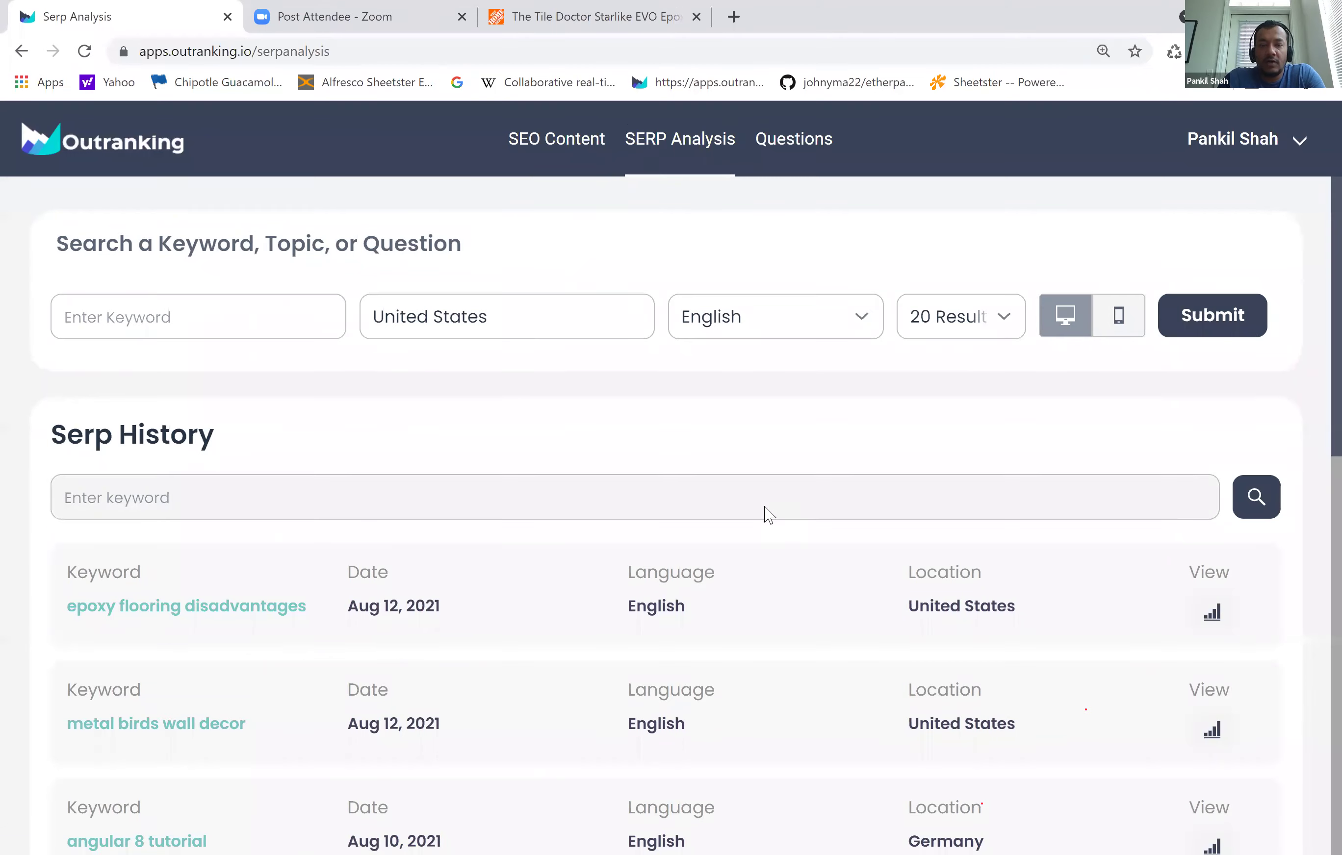
scroll(766, 514, down, 10)
scroll(770, 514, up, 10)
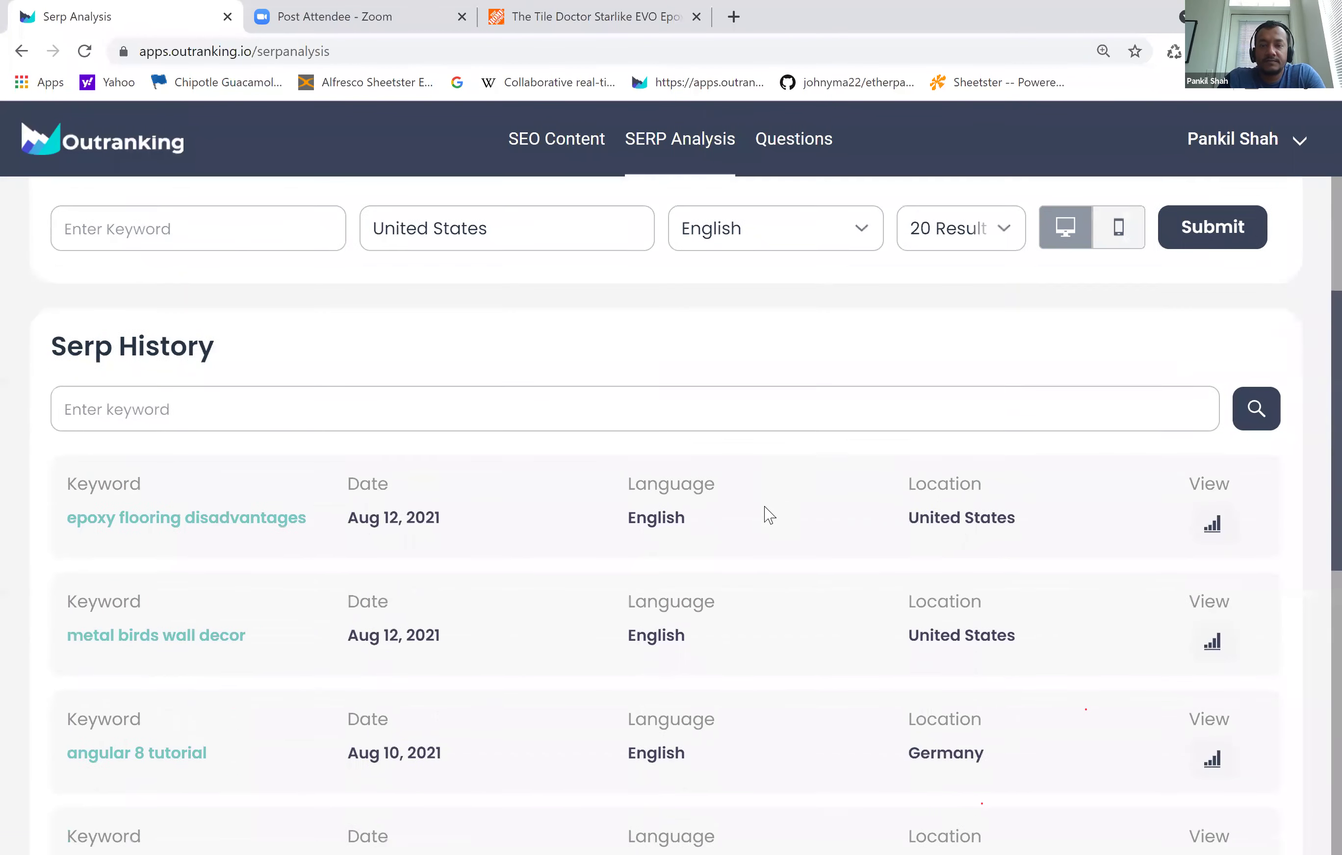
click(727, 490)
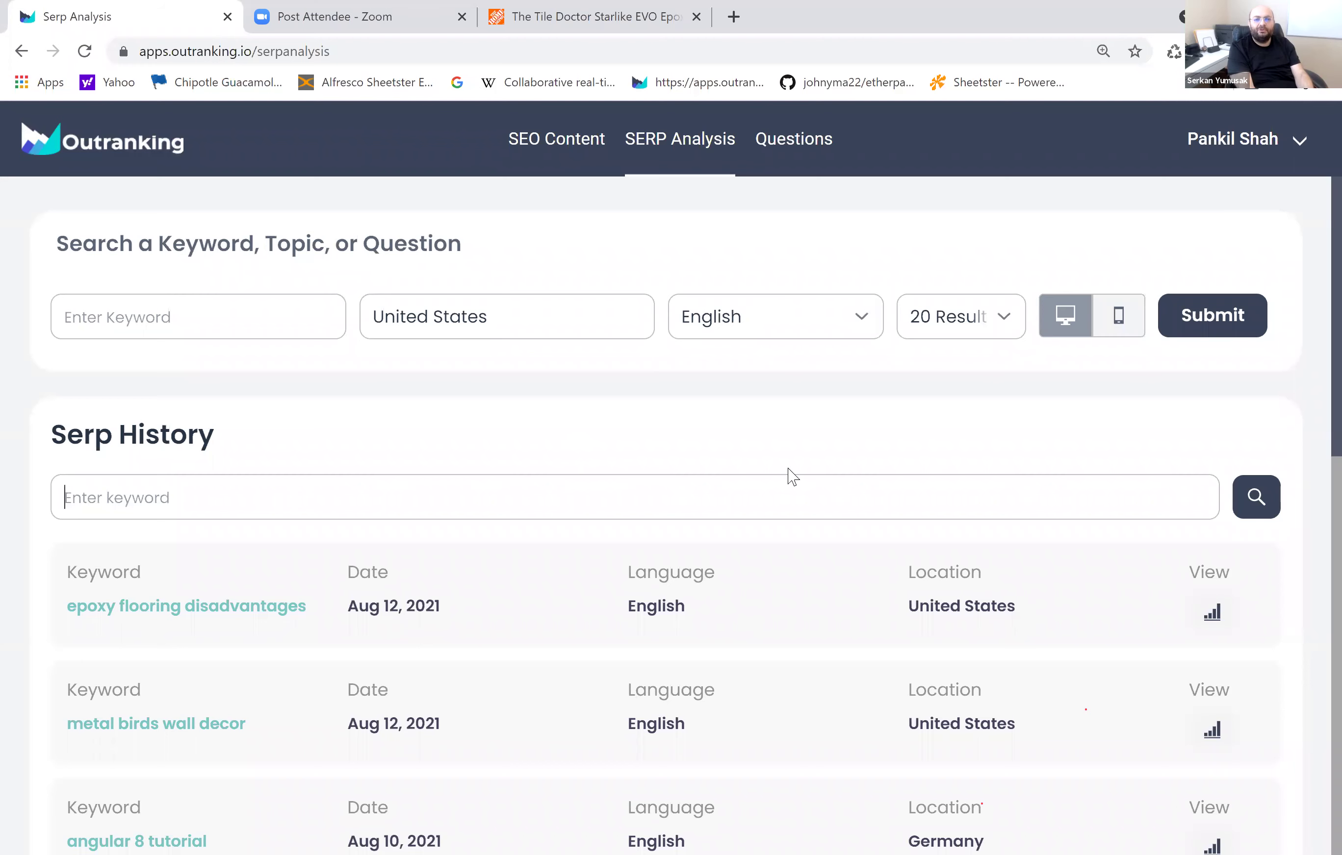
- Open the epoxy flooring disadvantages document from the SEO Content list and view its Social questions
click(539, 144)
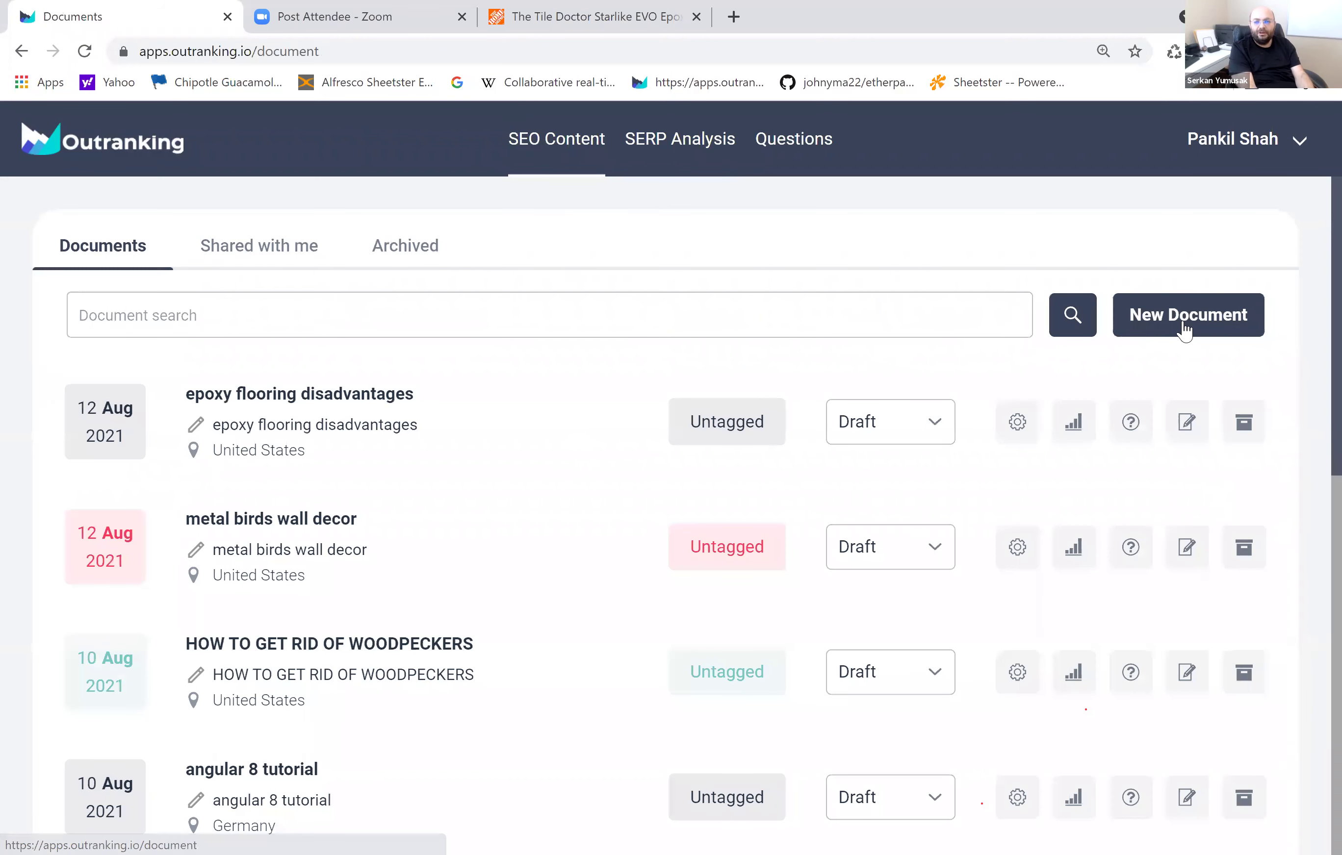
click(1186, 423)
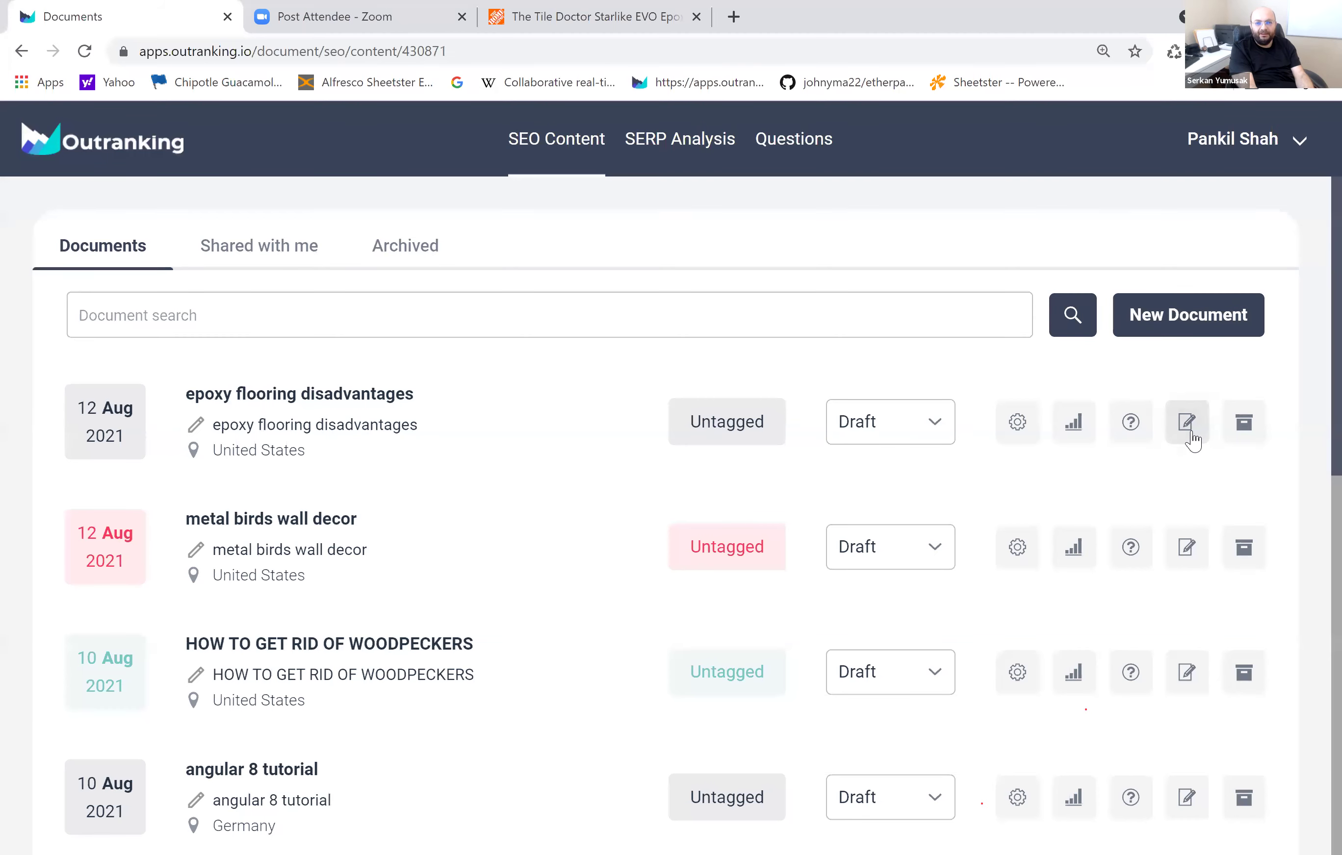
click(1183, 603)
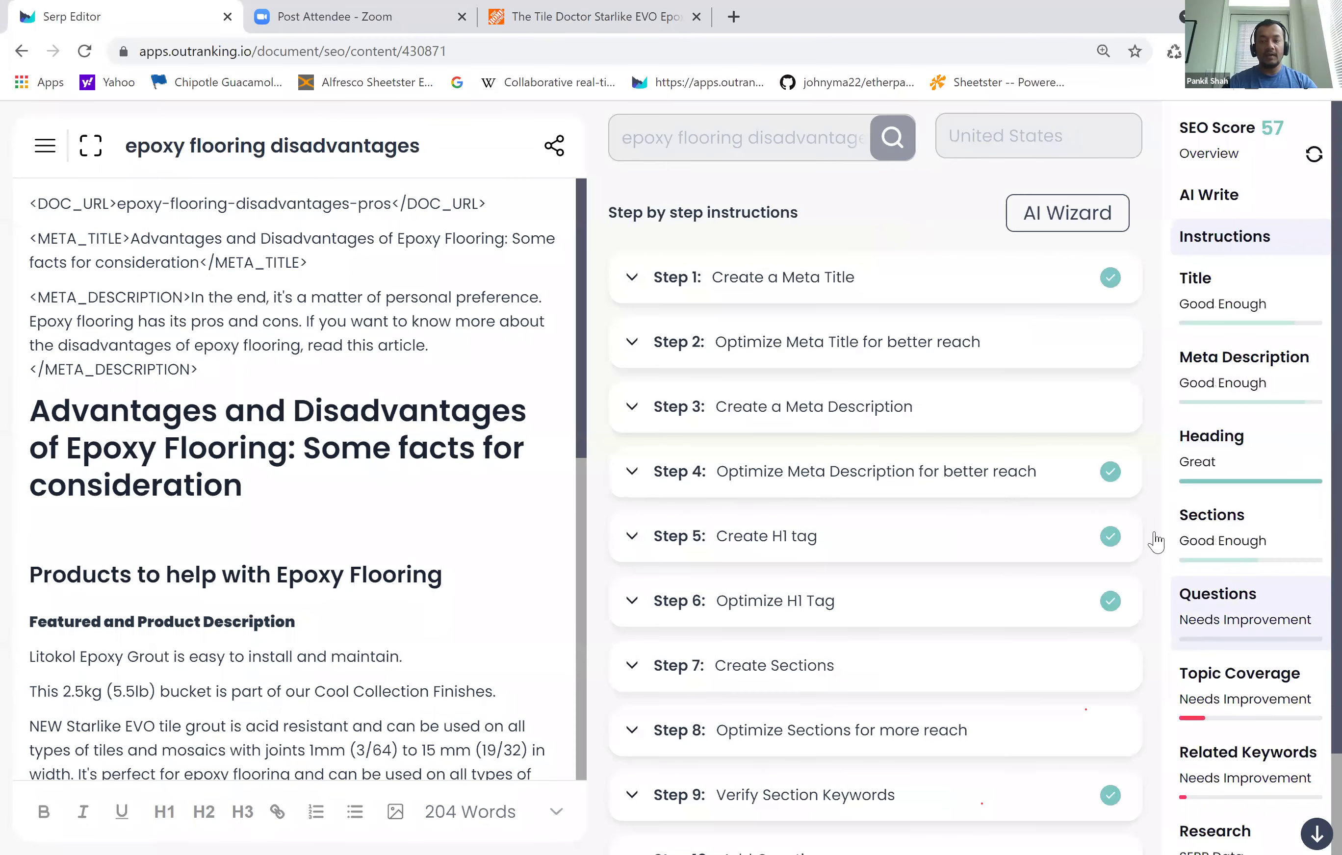
click(1063, 275)
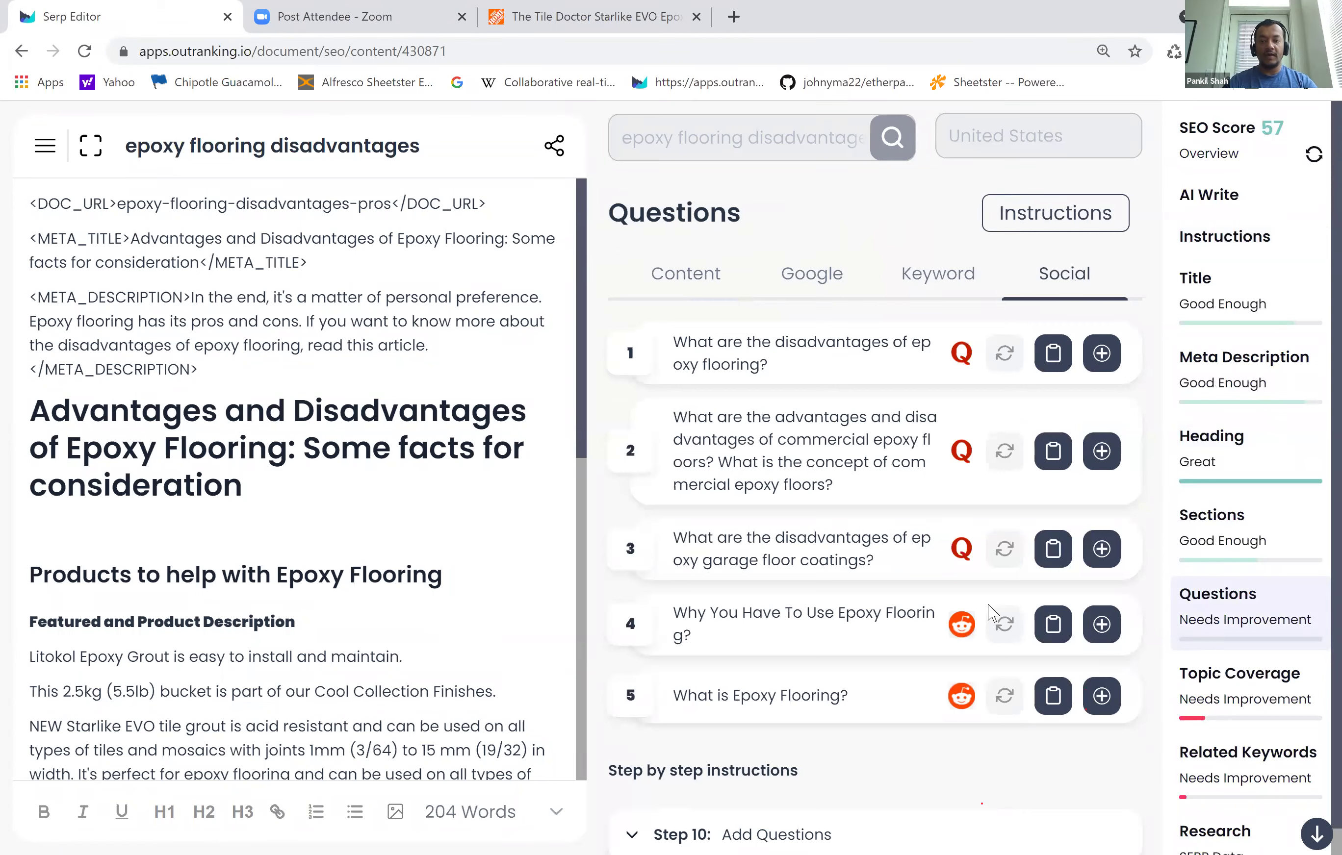